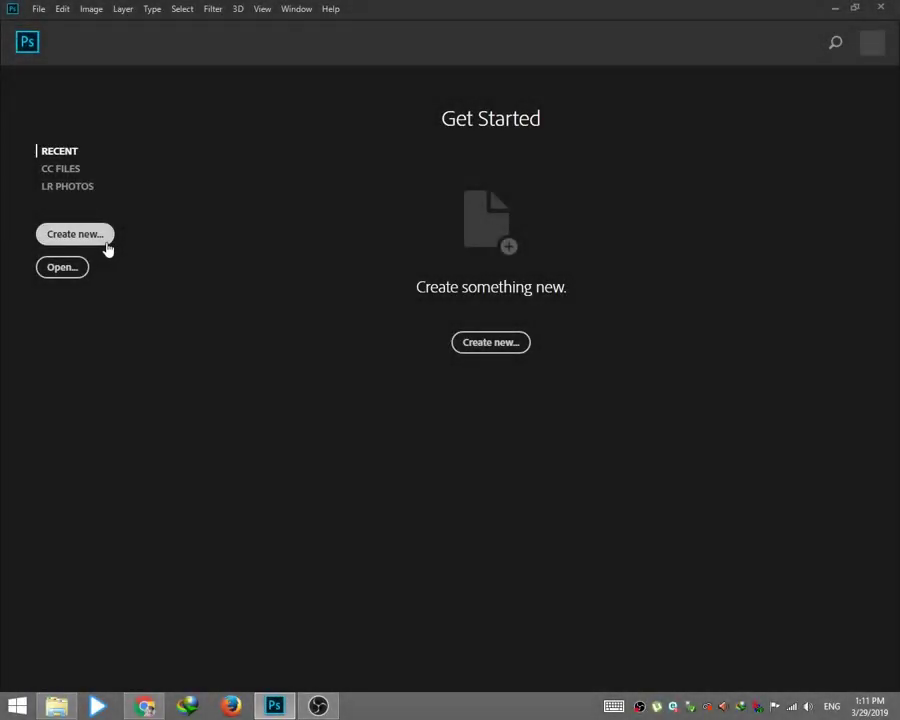
Create a 2560x1440 px document and enlarge its canvas up and right with the Crop tool
left_click(106, 242)
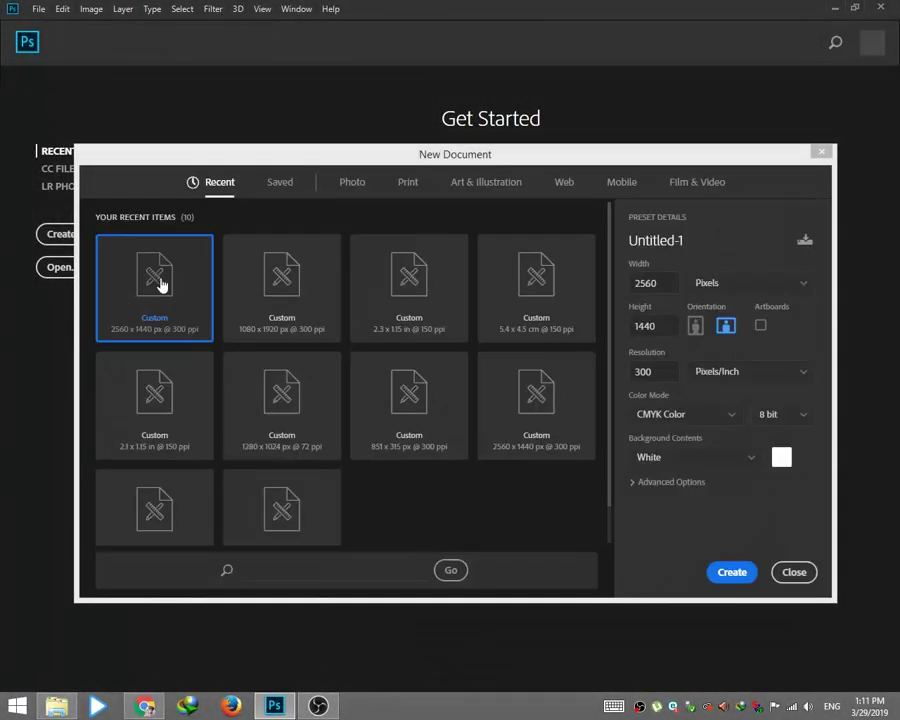
double_click(170, 320)
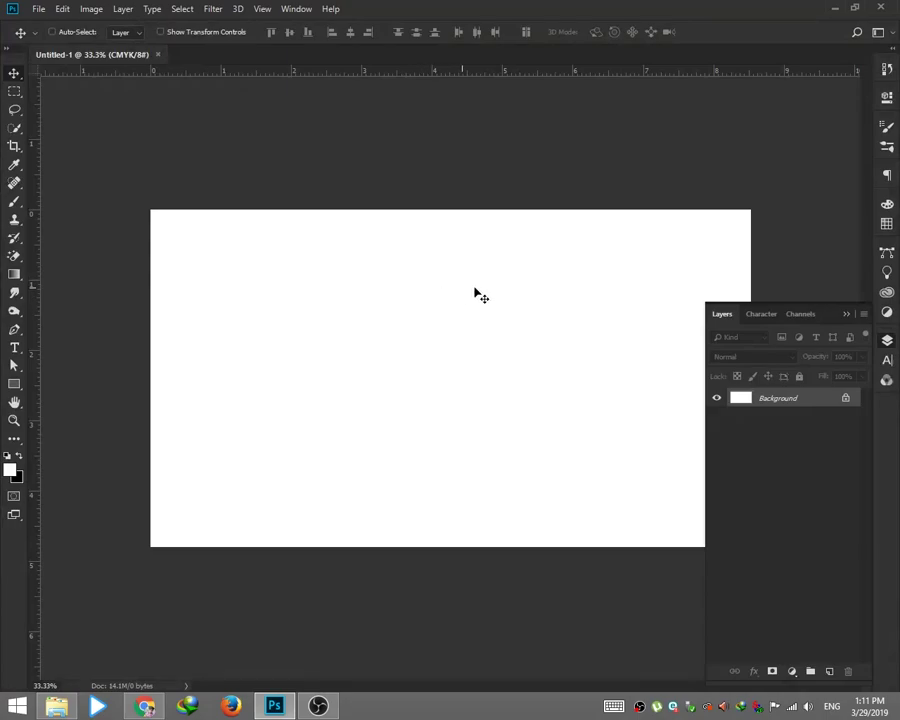
key("c")
left_click(746, 210)
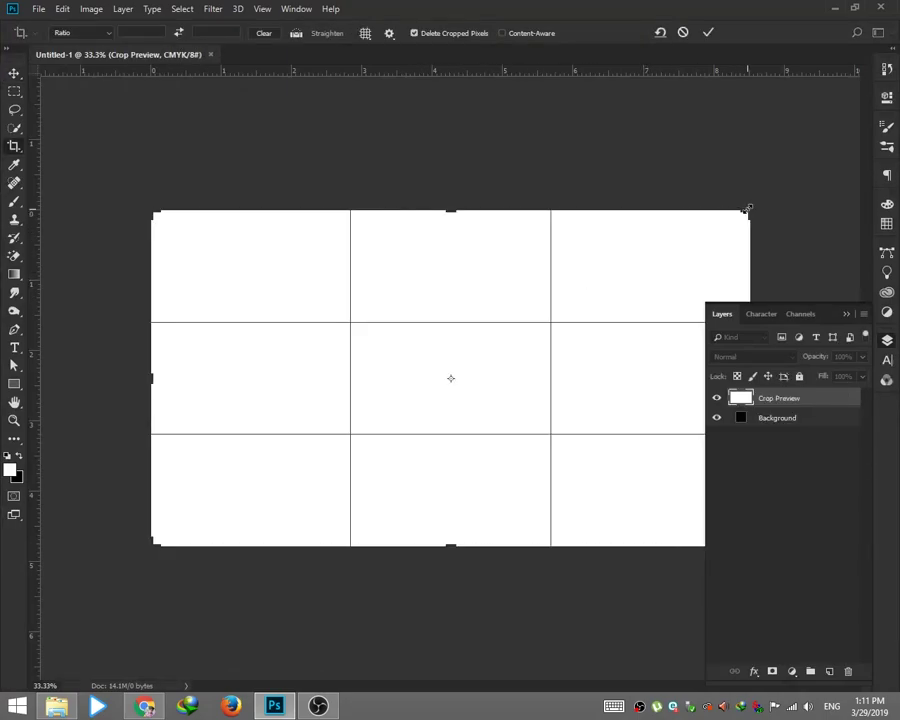
key("x")
key("x")
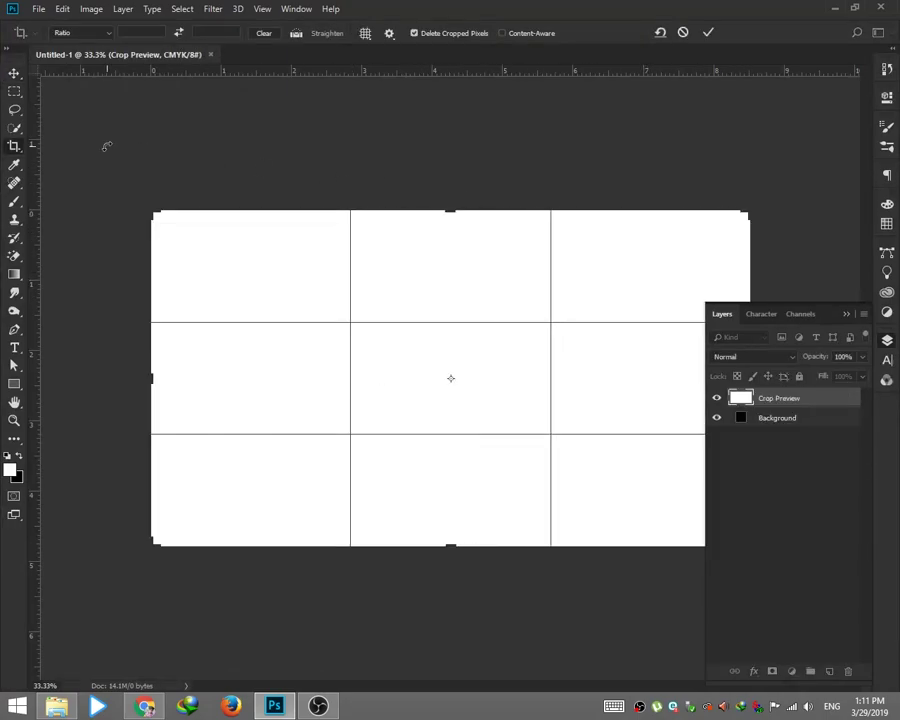
left_click(18, 457)
left_click_drag(748, 208, 820, 120)
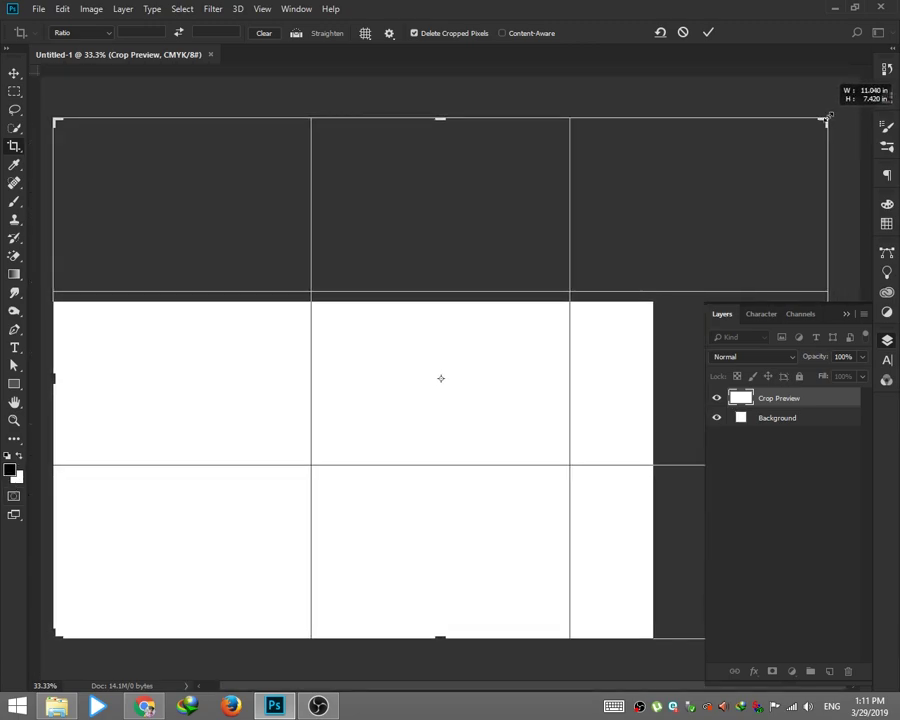
left_click(14, 73)
key("Return")
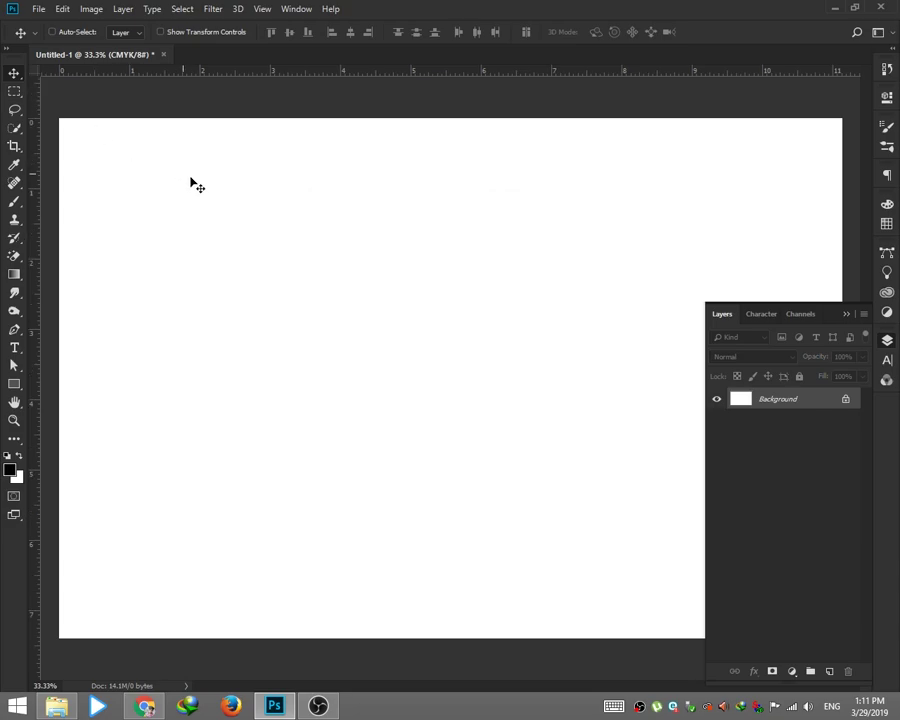
Place the eye-shape image from File Explorer as the download layer
left_click(57, 707)
left_click_drag(157, 229, 457, 248)
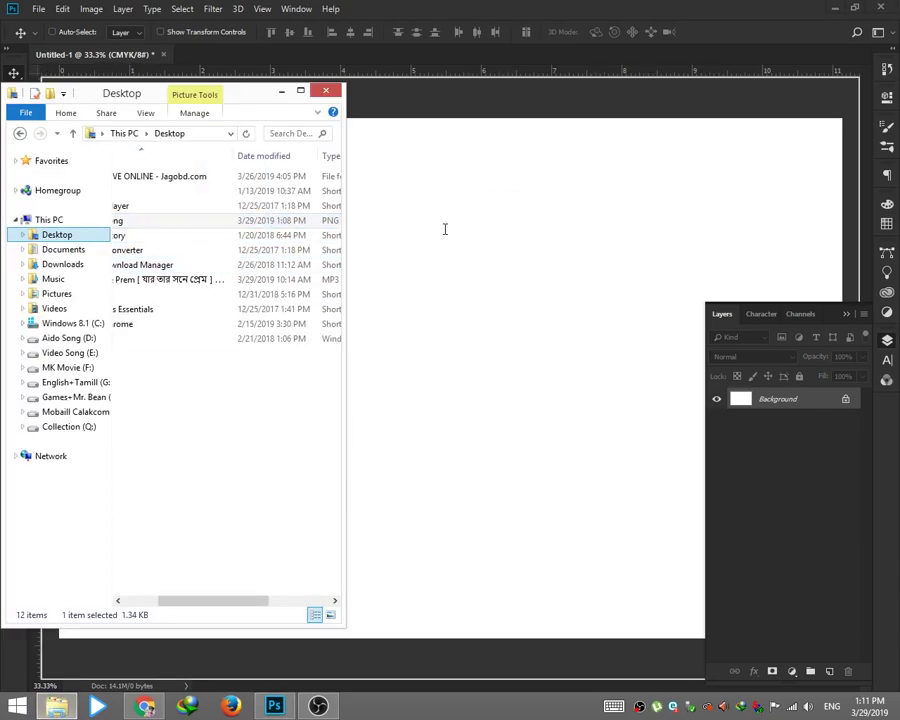
key("Return")
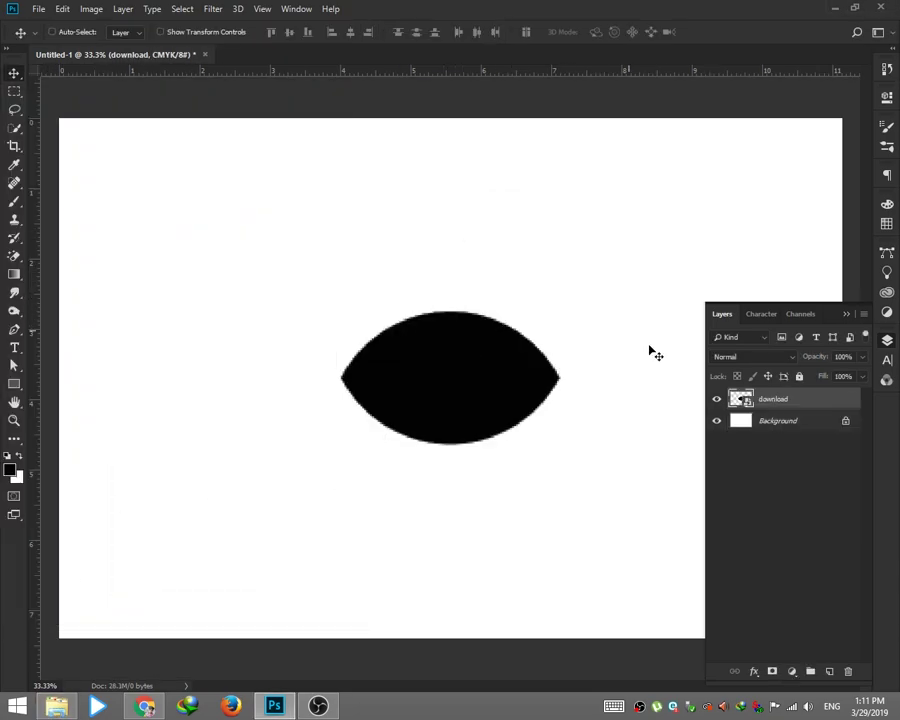
Add a dark teal #004e49 Solid Color fill layer above the Background
left_click(771, 418)
left_click(791, 671)
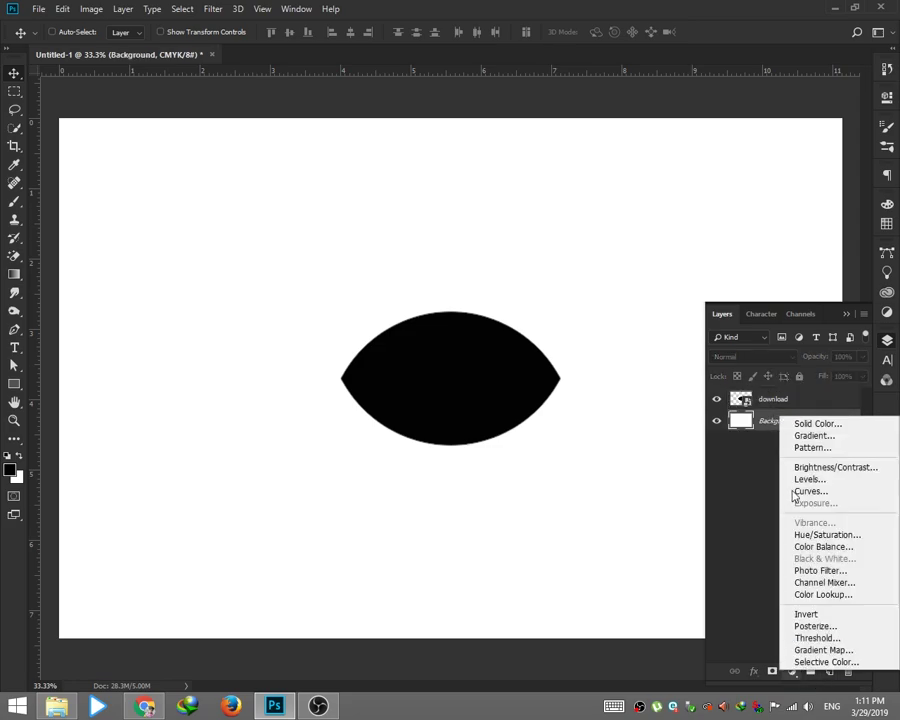
left_click(800, 421)
left_click(644, 160)
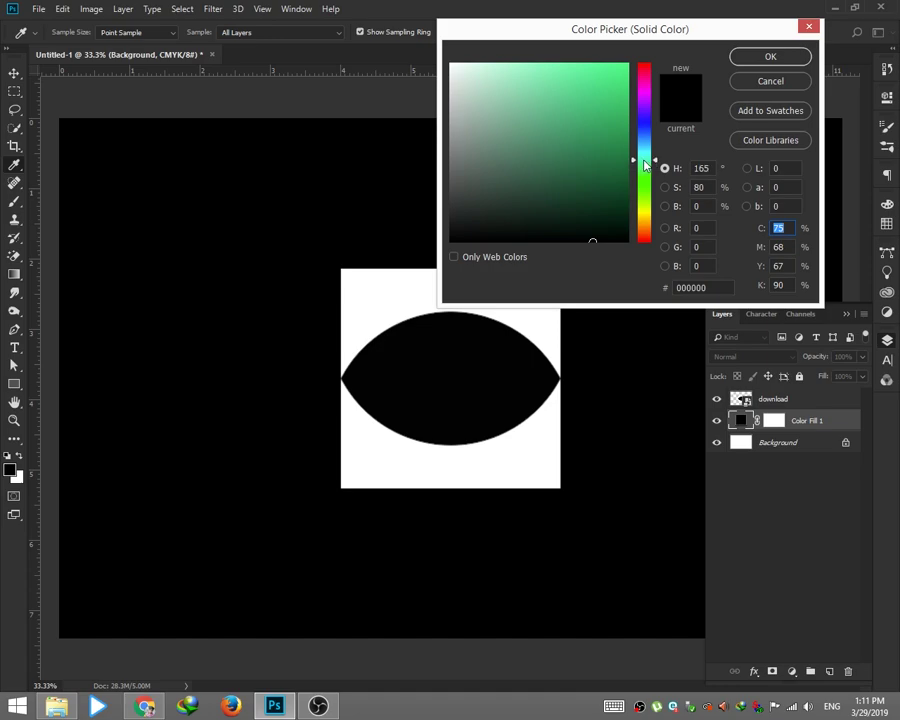
left_click_drag(617, 180, 628, 186)
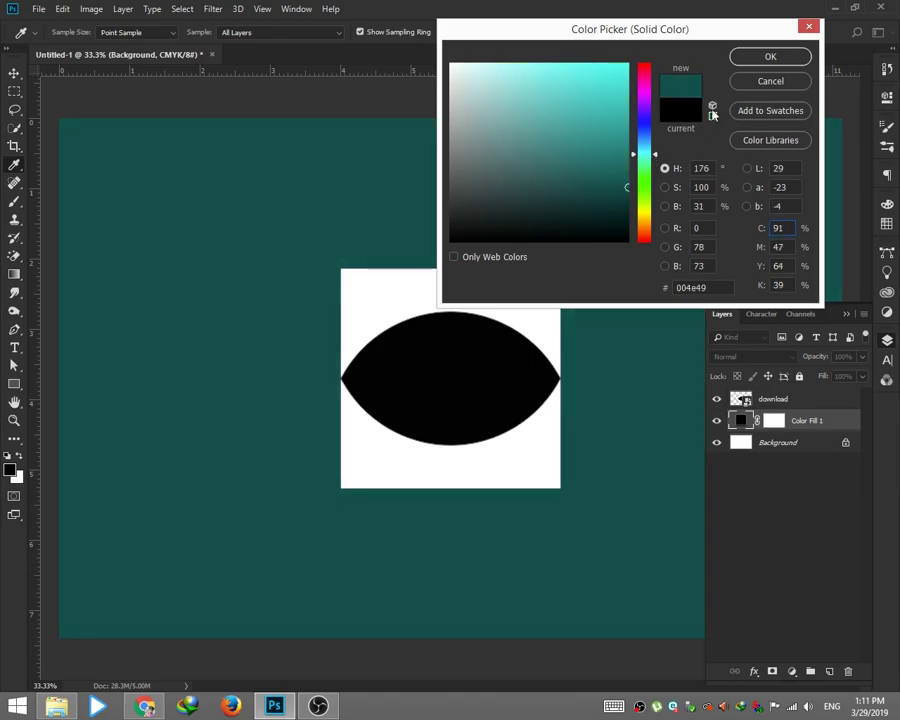
left_click(768, 56)
Rasterize the download layer and Magic-Erase the white above and below the eye
key("e")
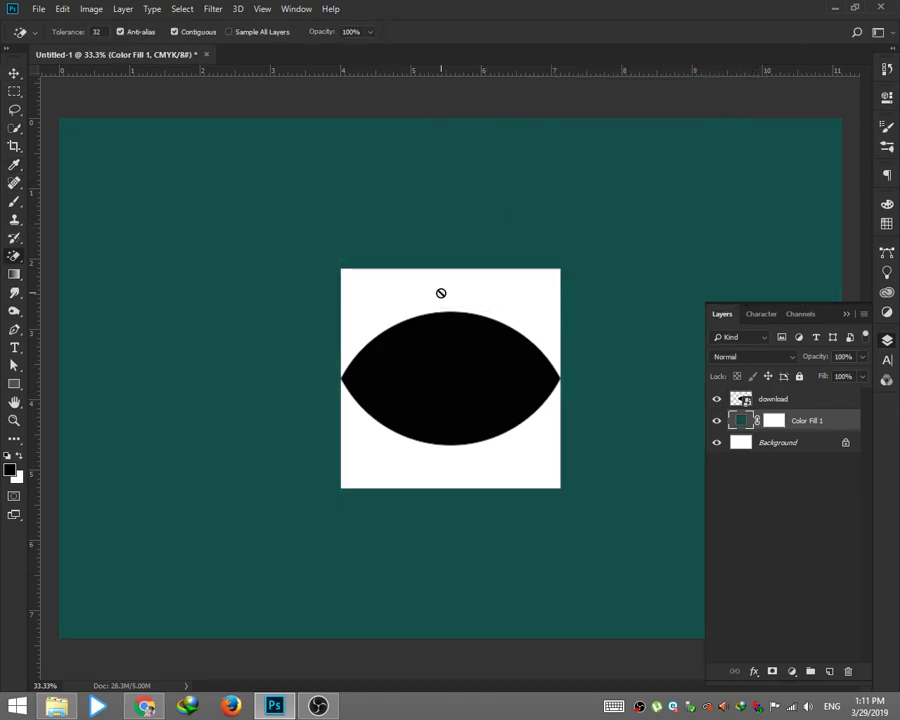
left_click(855, 403)
left_click(455, 282)
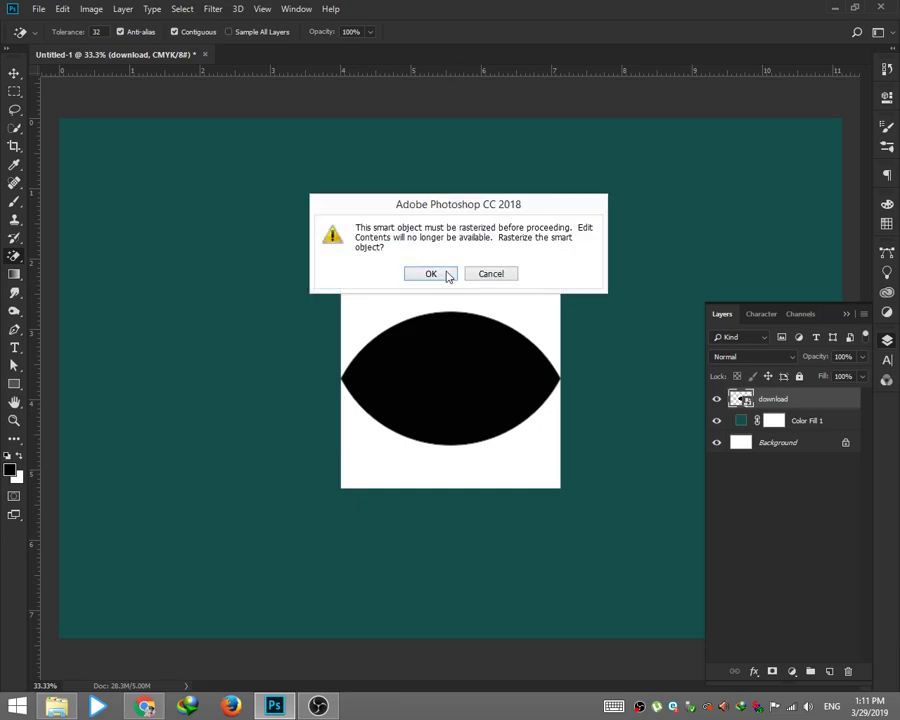
left_click(445, 274)
left_click(516, 432)
Flip the eye shape vertically and horizontally with Free Transform
key("v")
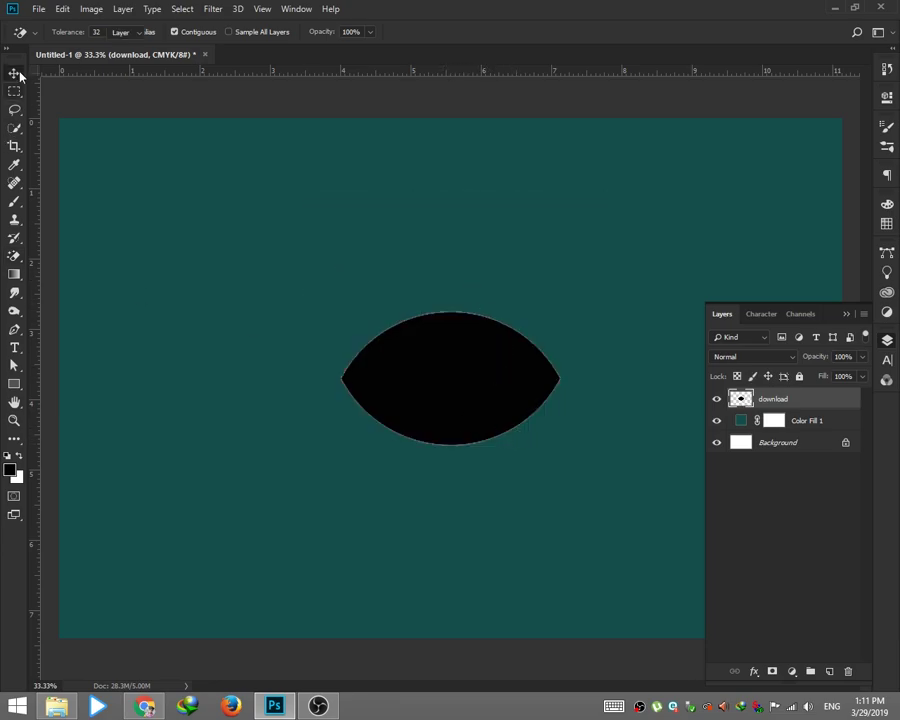
key("ctrl+t")
right_click(538, 362)
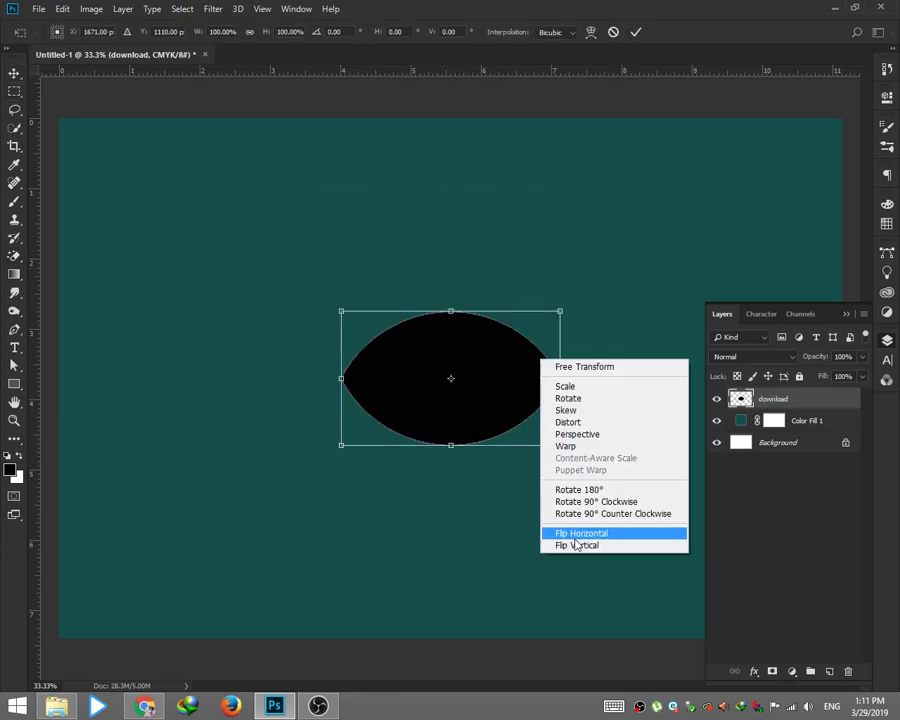
left_click(576, 542)
right_click(525, 400)
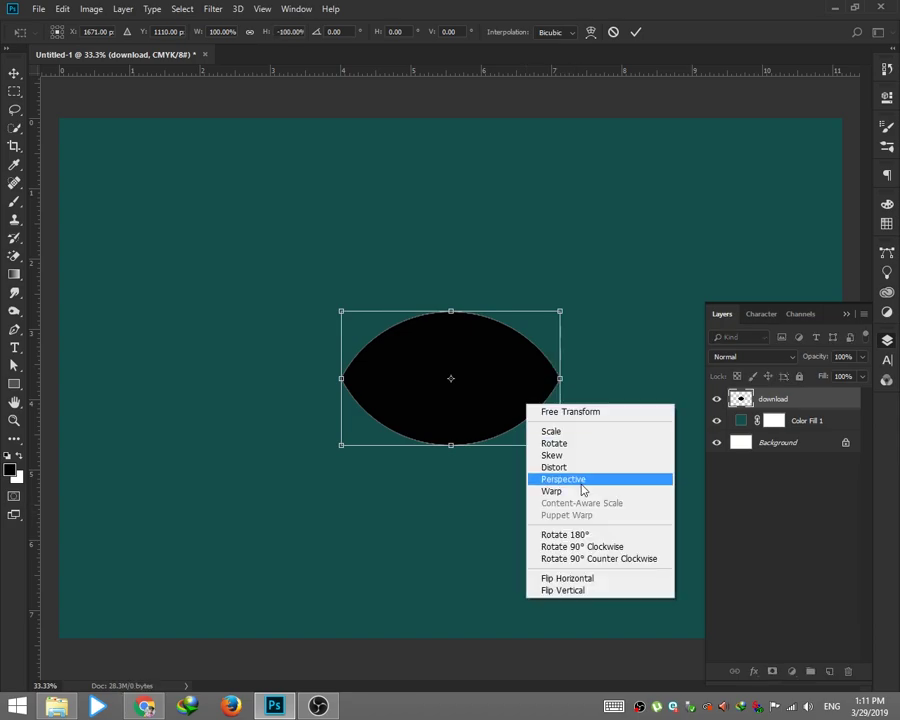
left_click(590, 578)
Scale the eye up across most of the canvas, reduce its height, lower it slightly, and commit
left_click_drag(557, 309, 818, 148)
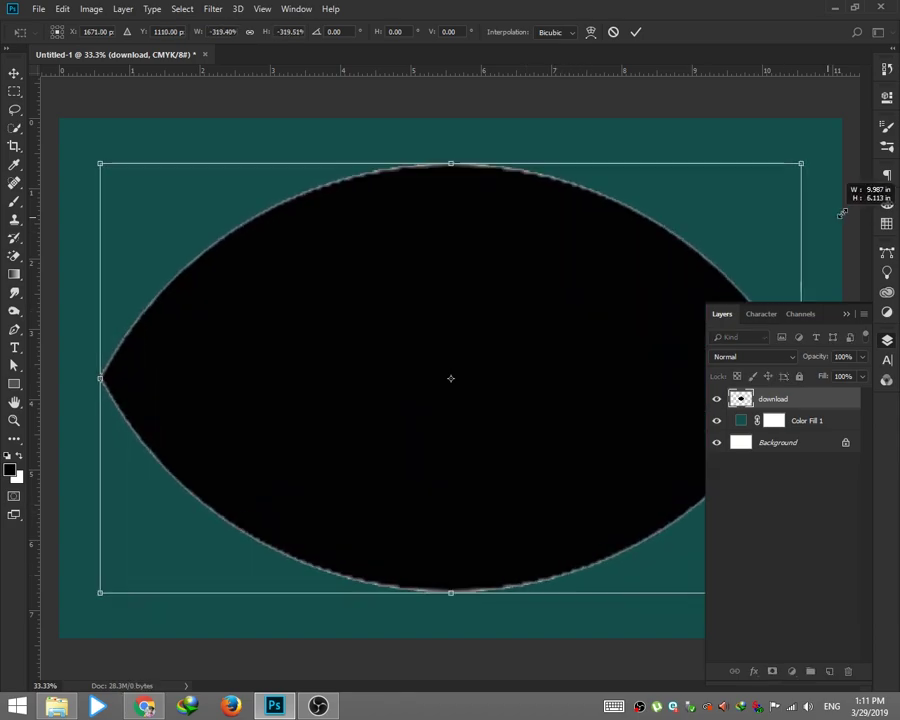
left_click_drag(451, 604, 451, 496)
left_click_drag(530, 478, 532, 508)
key("Return")
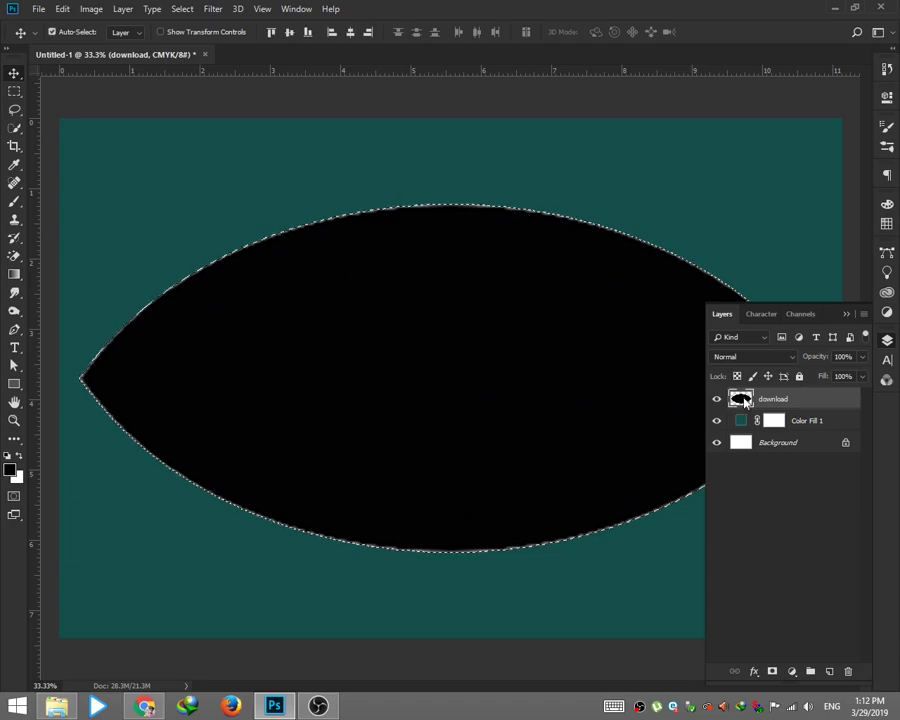
key("ctrl")
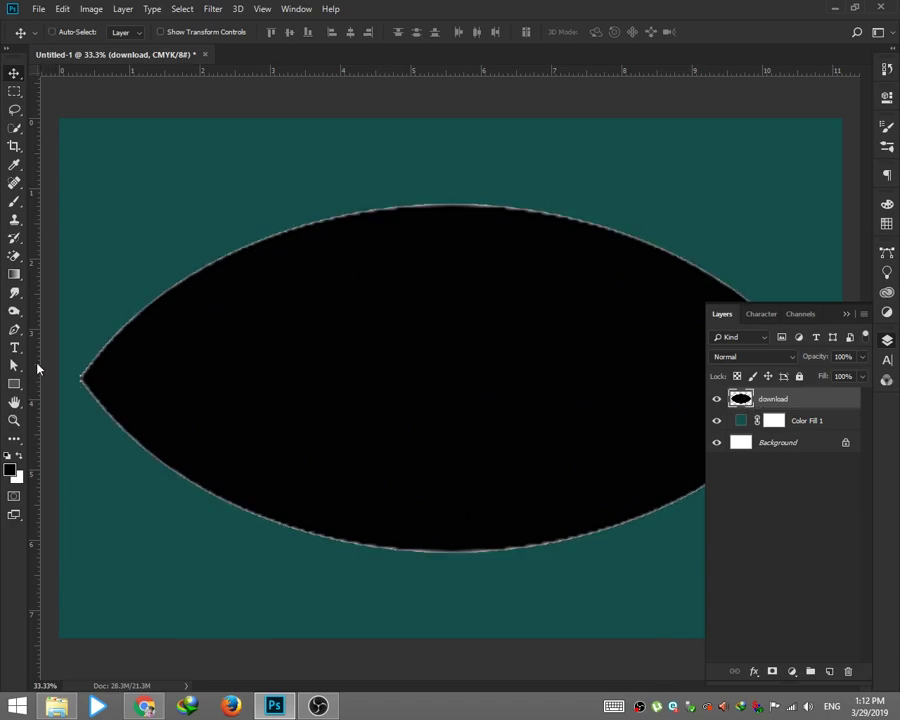
Place a vertical guide at the eye's left tip and add an empty Layer 1
left_click_drag(33, 370, 450, 327)
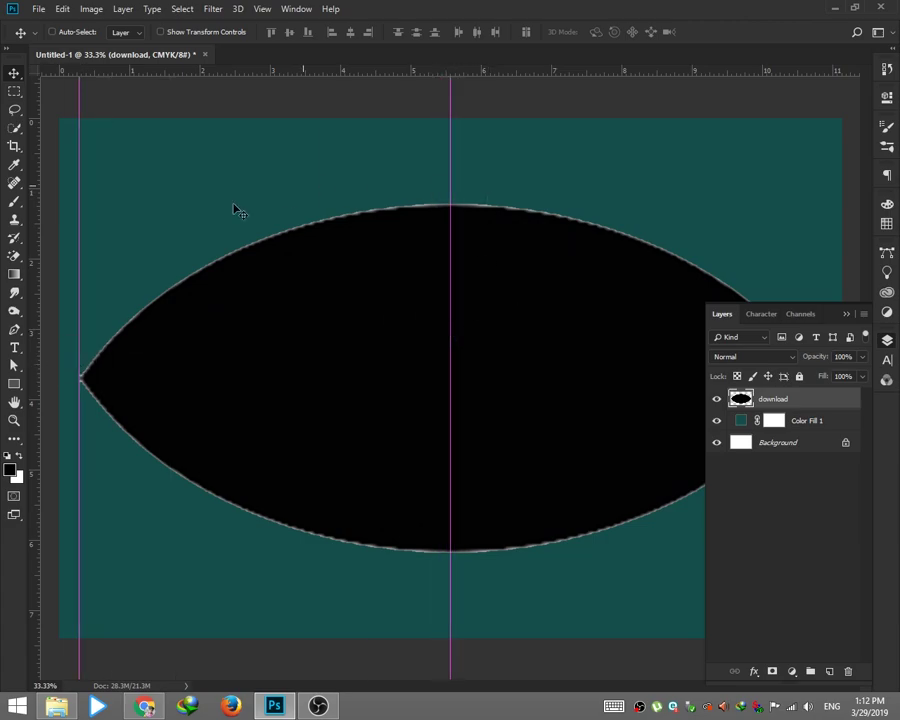
left_click(760, 419)
left_click(781, 400)
left_click(827, 672)
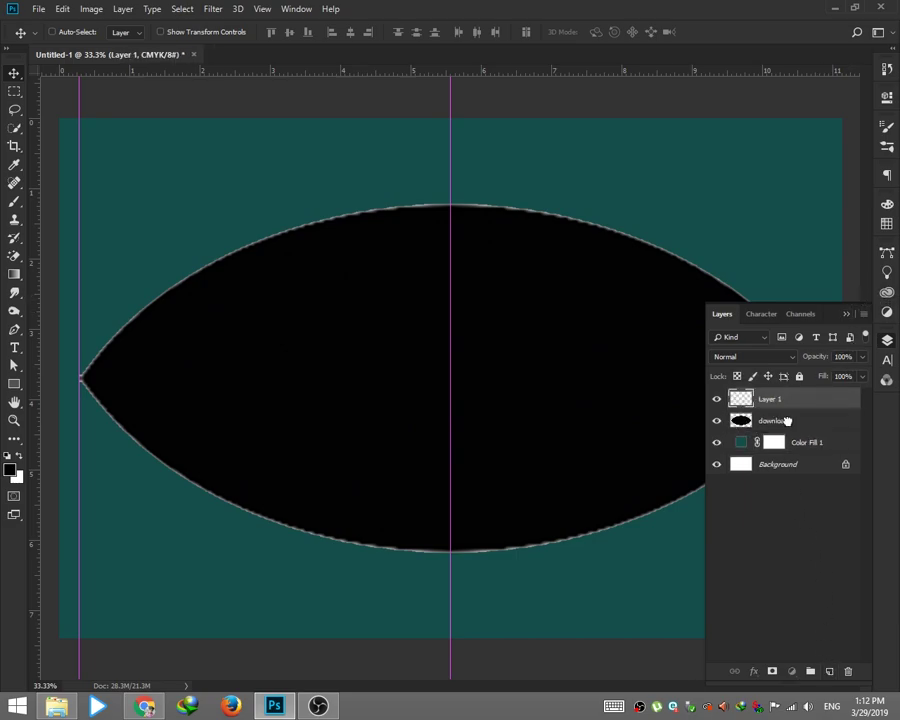
left_click(787, 421)
left_click(846, 314)
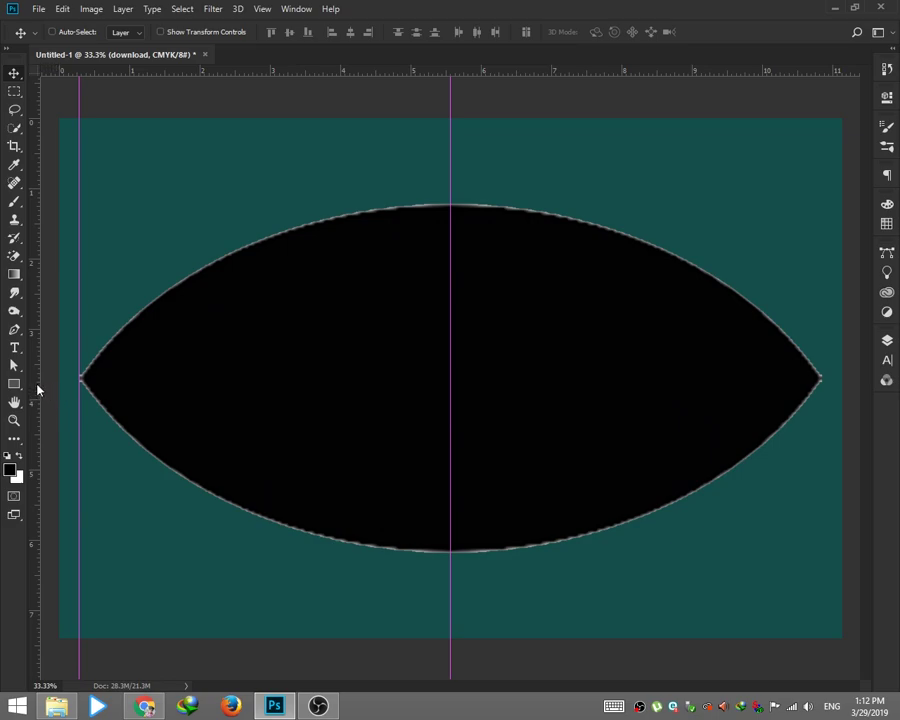
Add guides at the eye's right tip, top edge and bottom edge
left_click_drag(38, 390, 821, 417)
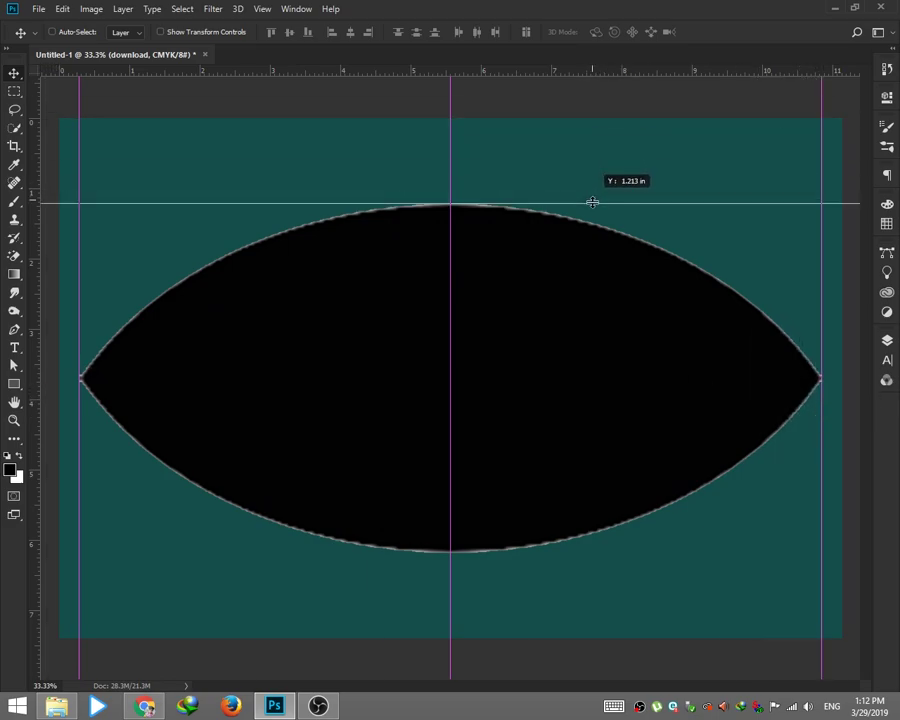
left_click_drag(595, 73, 590, 203)
left_click_drag(545, 72, 618, 548)
Set the Pen tool to Shape mode with a solid black fill
key("p")
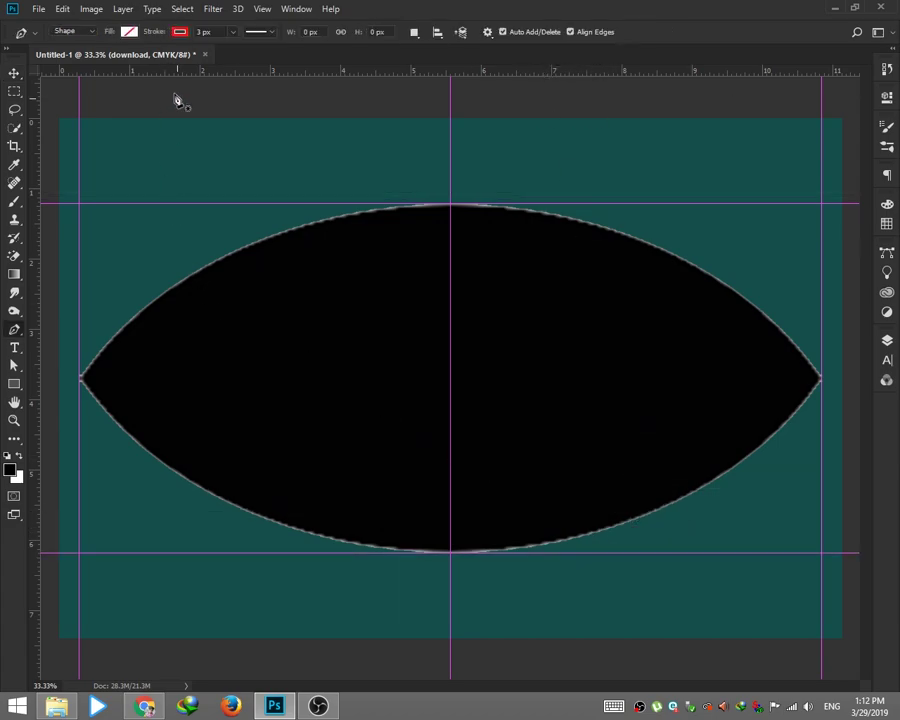
left_click(179, 32)
left_click(154, 62)
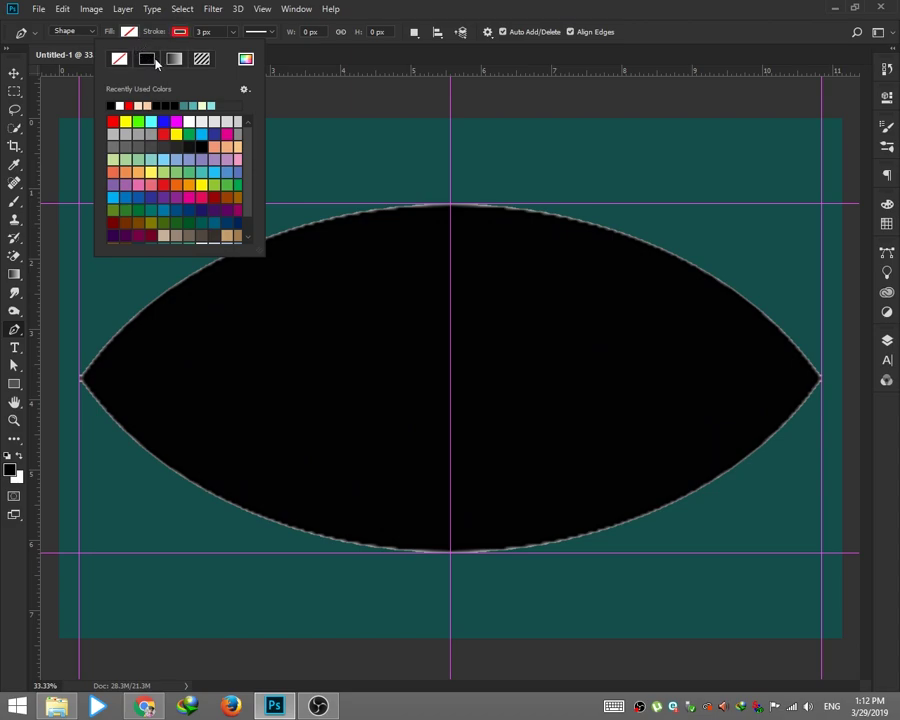
left_click(131, 32)
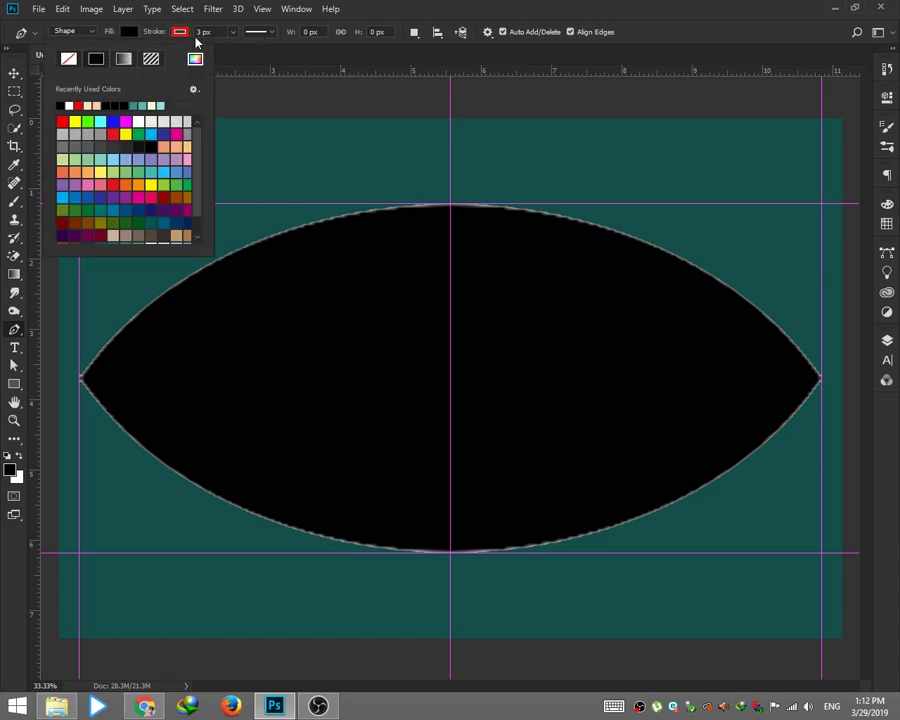
key("F7")
Curve the path from the eye's left tip to its top centre; add a guide through the tips
left_click(80, 379)
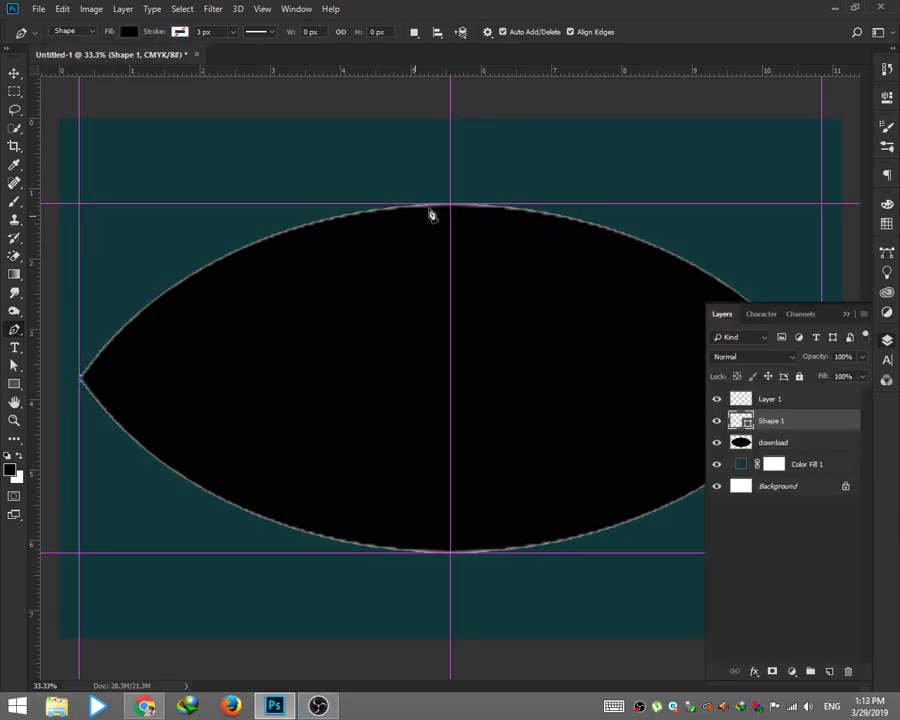
left_click_drag(451, 205, 708, 204)
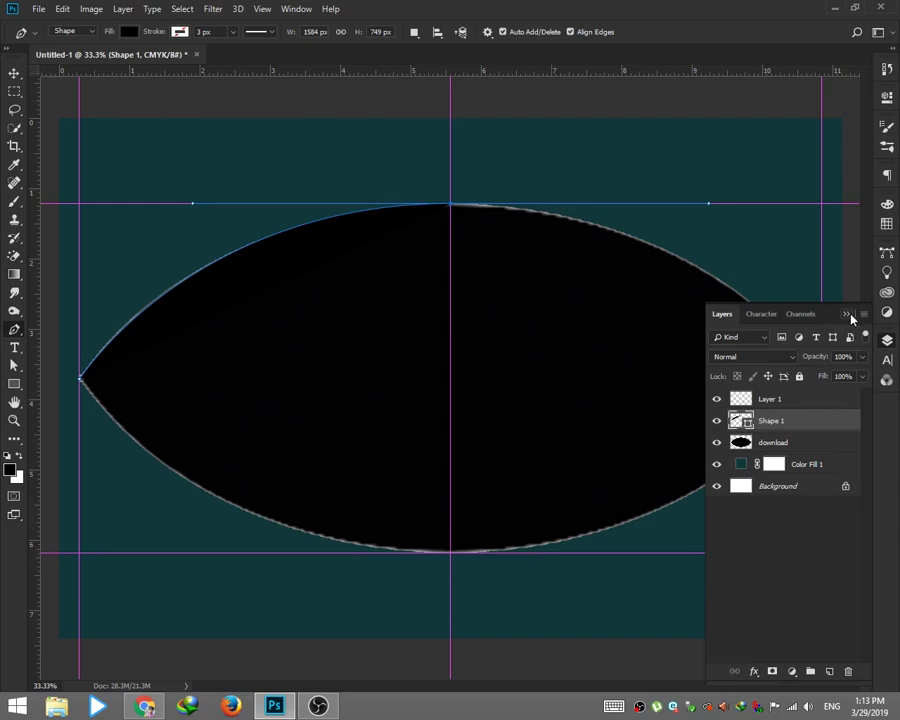
left_click(848, 315)
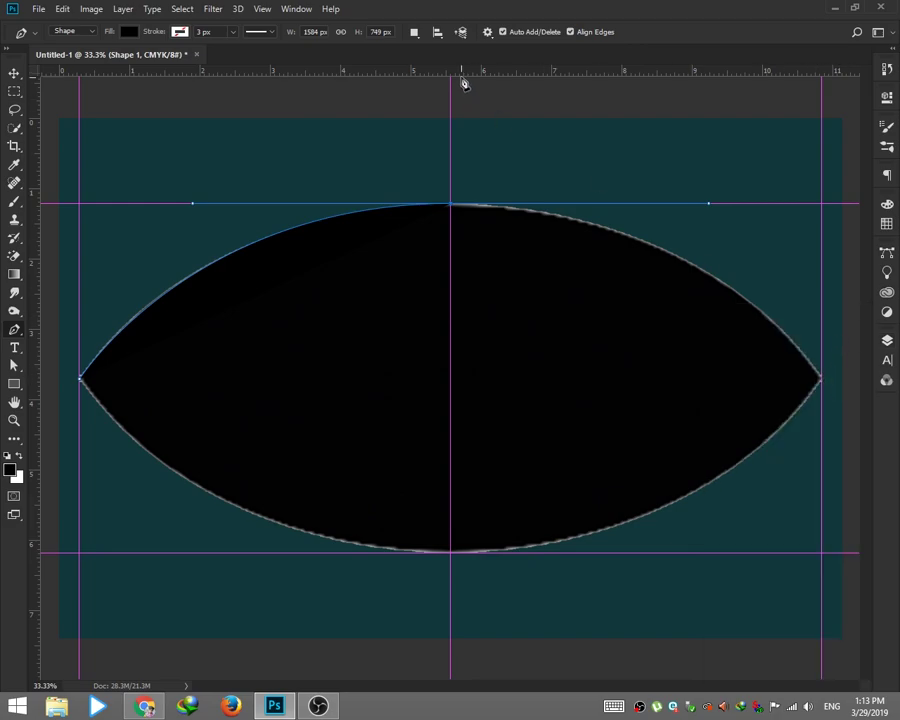
left_click_drag(463, 83, 508, 378)
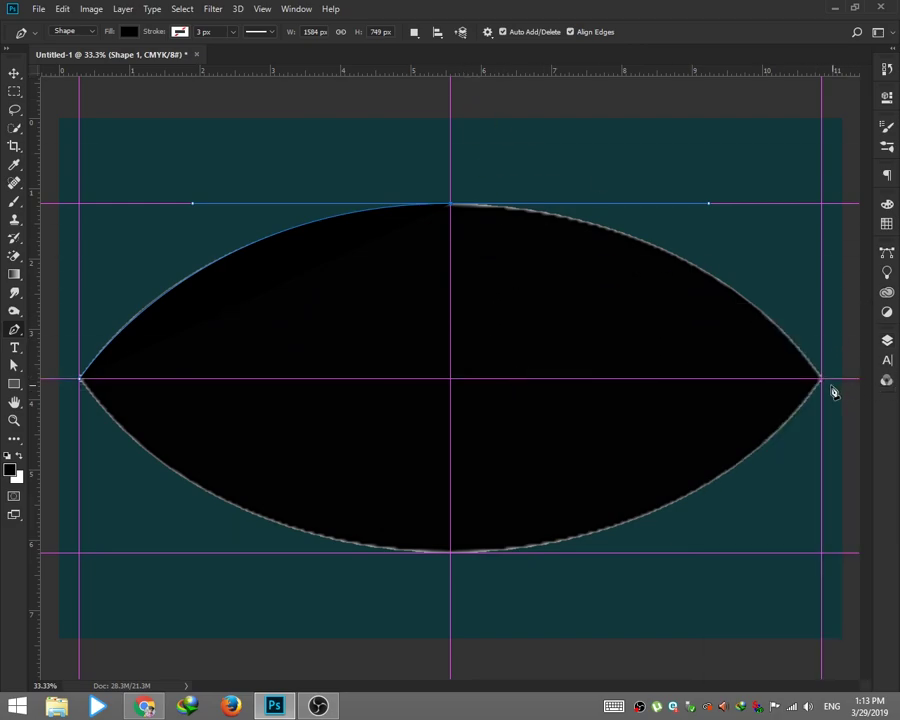
Curve the path through the right tip and bottom centre, closing it at the left tip
left_click_drag(820, 378, 852, 413)
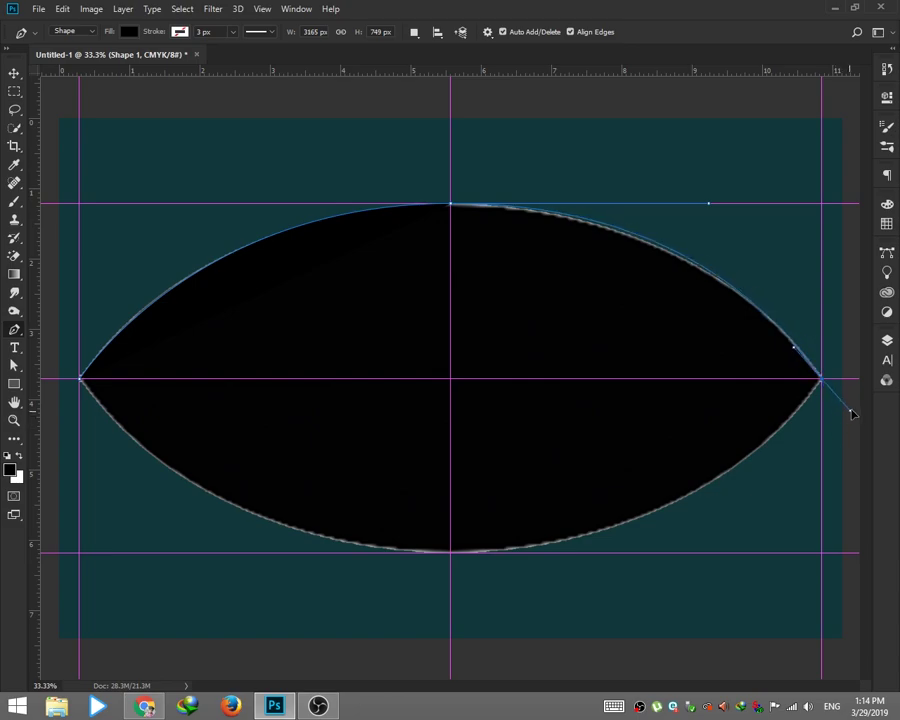
mouse_move(852, 413)
left_mouse_down()
mouse_move(858, 441)
mouse_move(822, 388)
left_mouse_up()
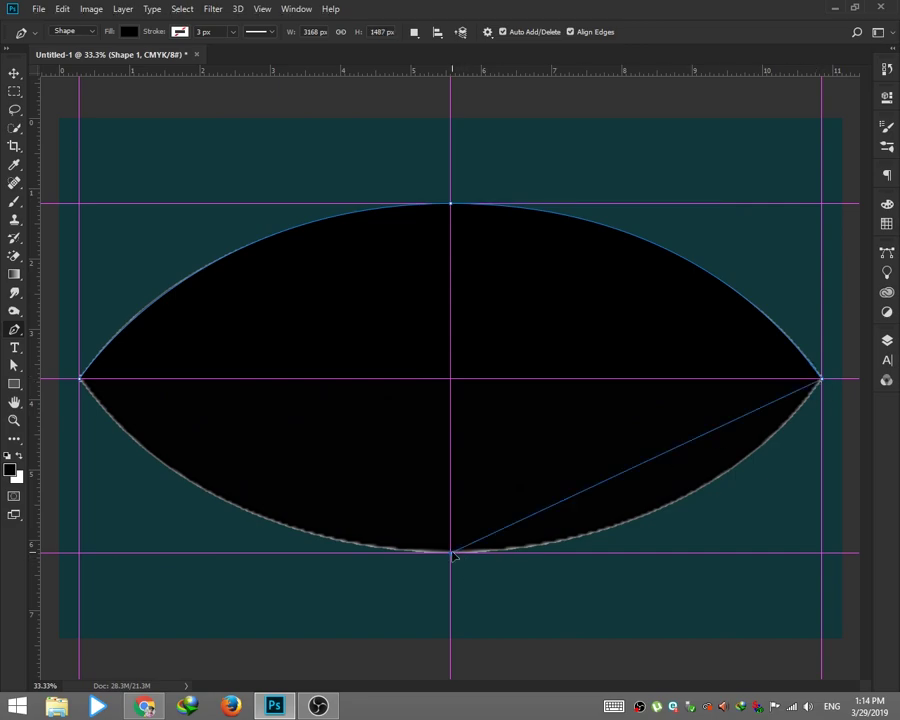
mouse_move(452, 551)
left_mouse_down()
mouse_move(228, 571)
mouse_move(193, 561)
left_mouse_up()
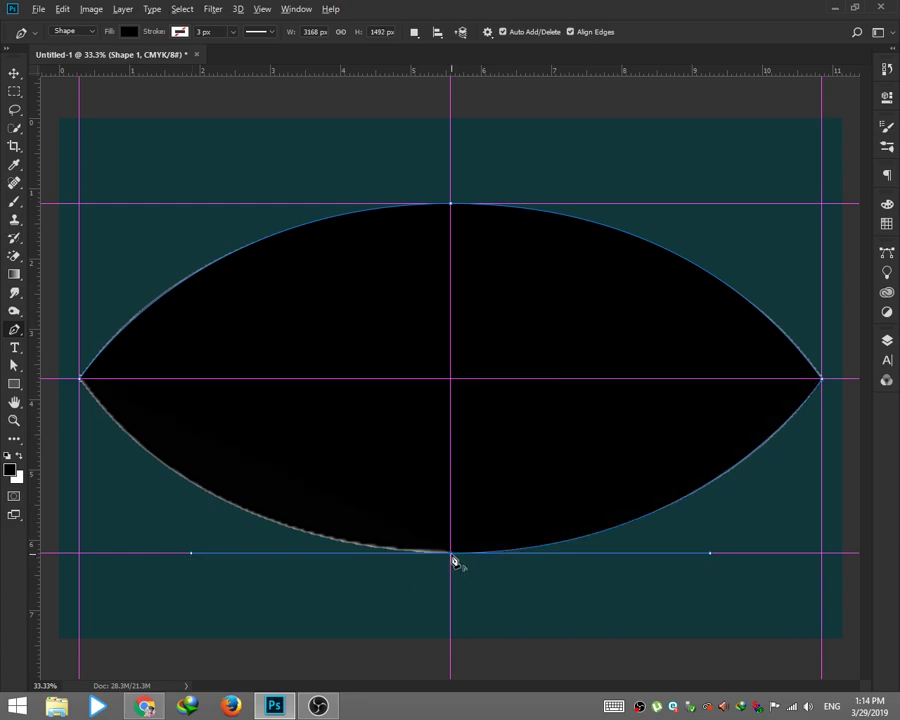
left_click_drag(81, 379, 34, 260)
left_click(19, 74)
left_click(888, 341)
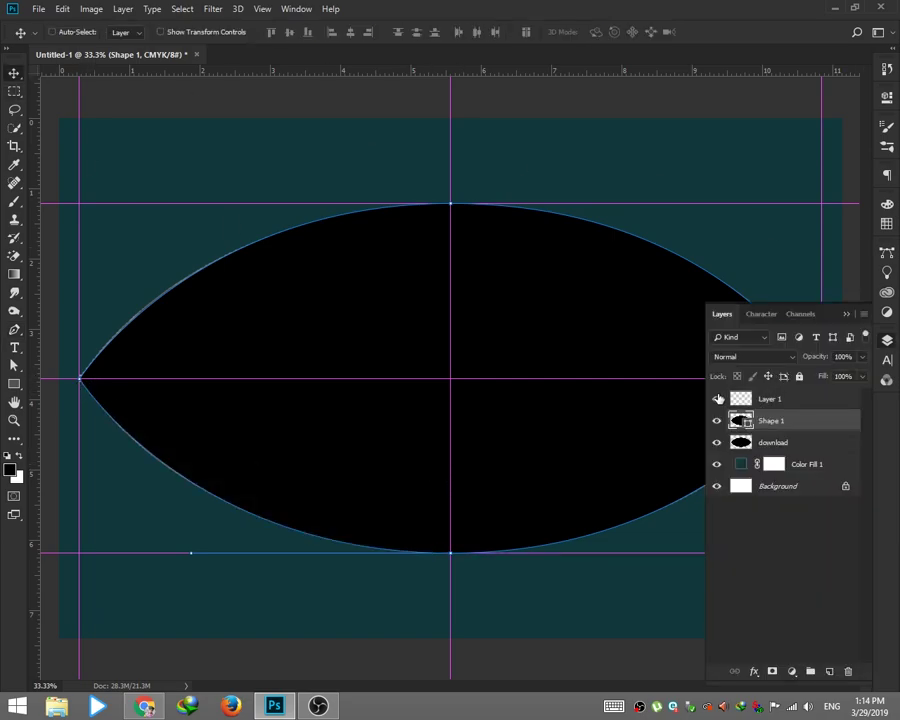
Recolour the Shape 1 fill through its thumbnail, then show the layer again
double_click(745, 424)
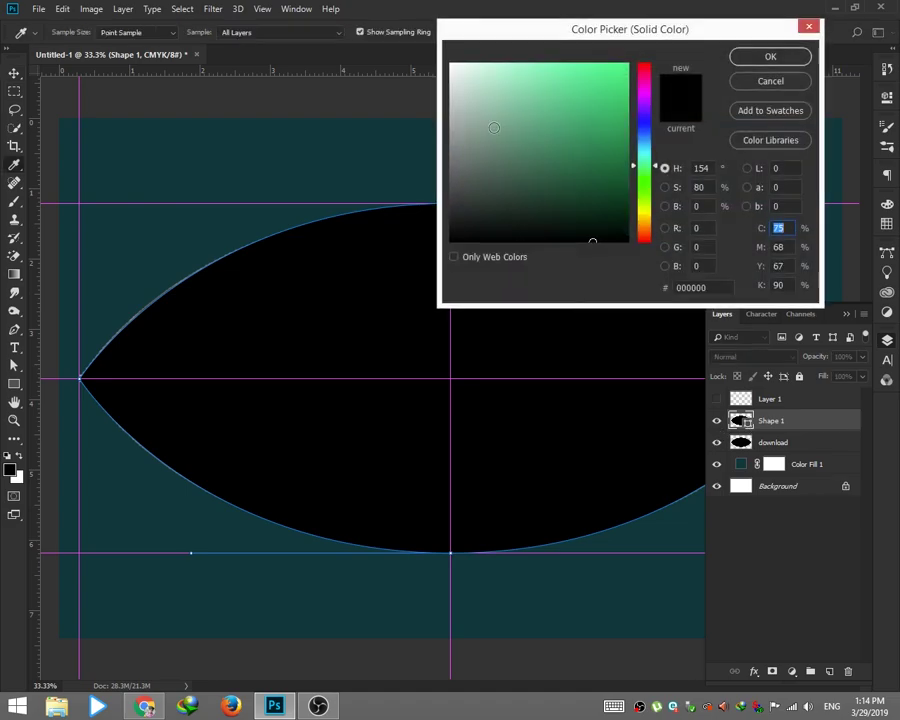
left_click(451, 63)
left_click(799, 58)
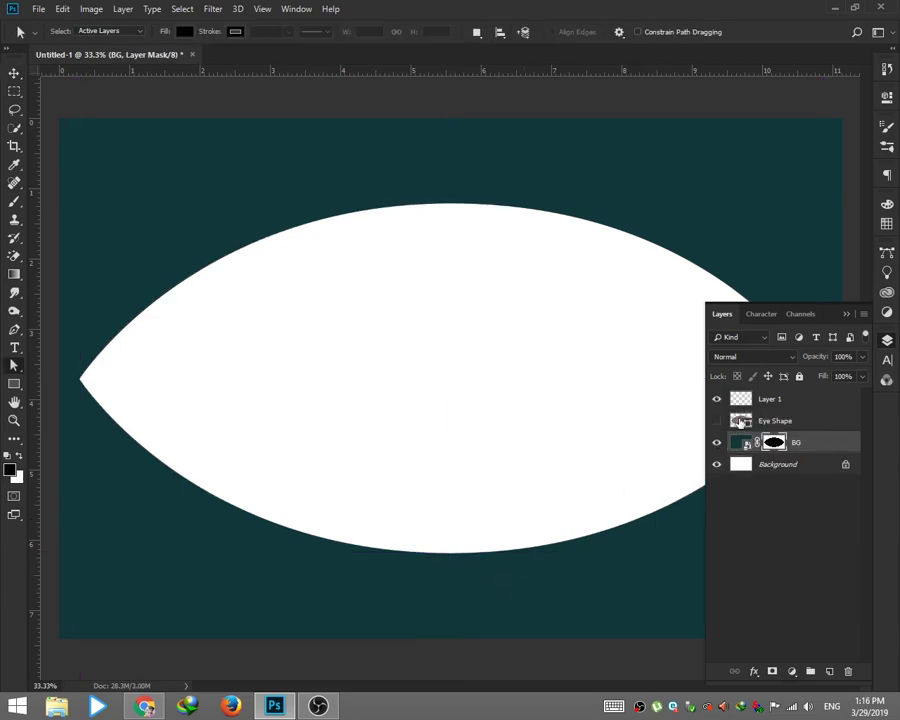
left_click(716, 421)
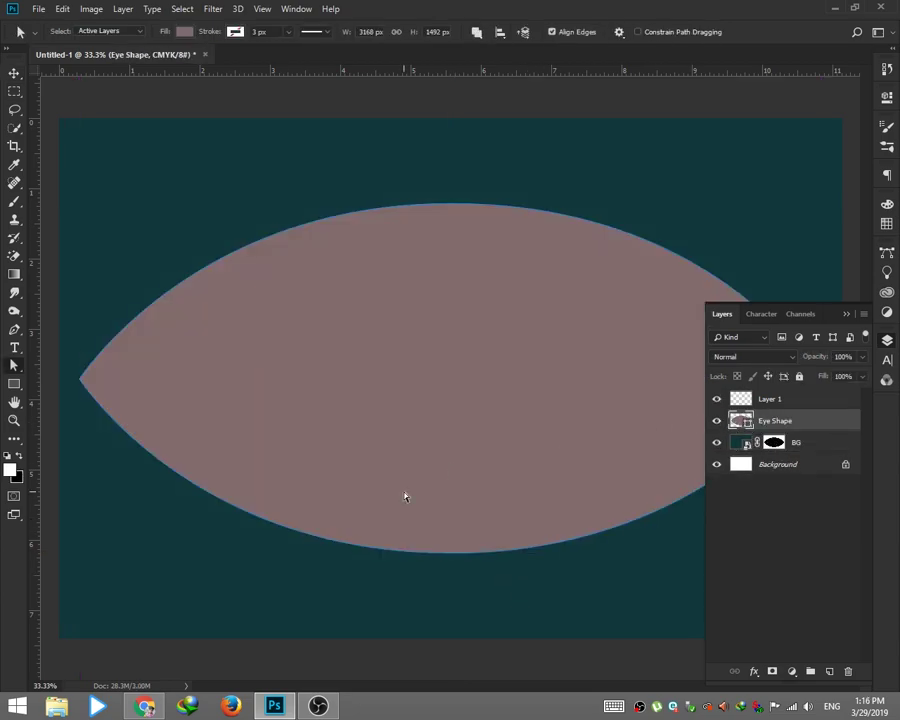
left_click(451, 553)
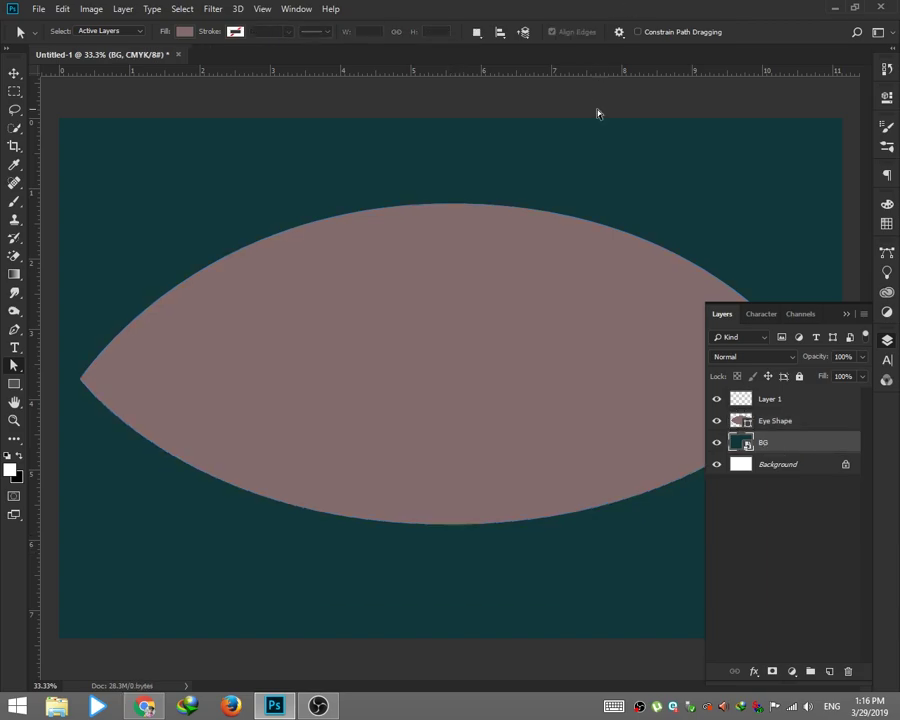
Reposition the Eye Shape layer and align it to the canvas's vertical centre
left_click(15, 76)
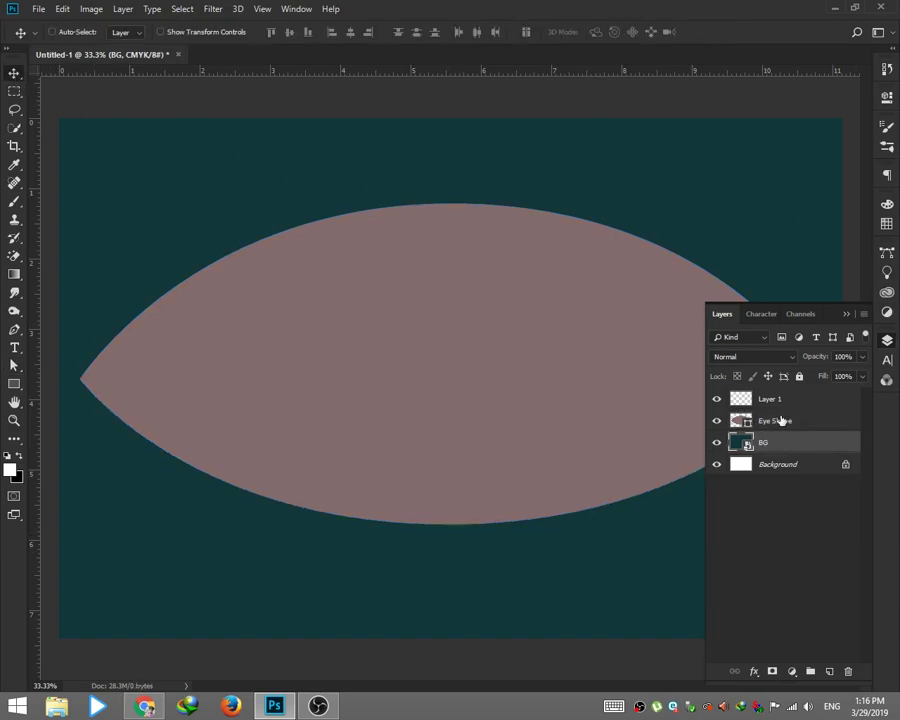
left_click(781, 421)
left_click_drag(481, 381, 487, 418)
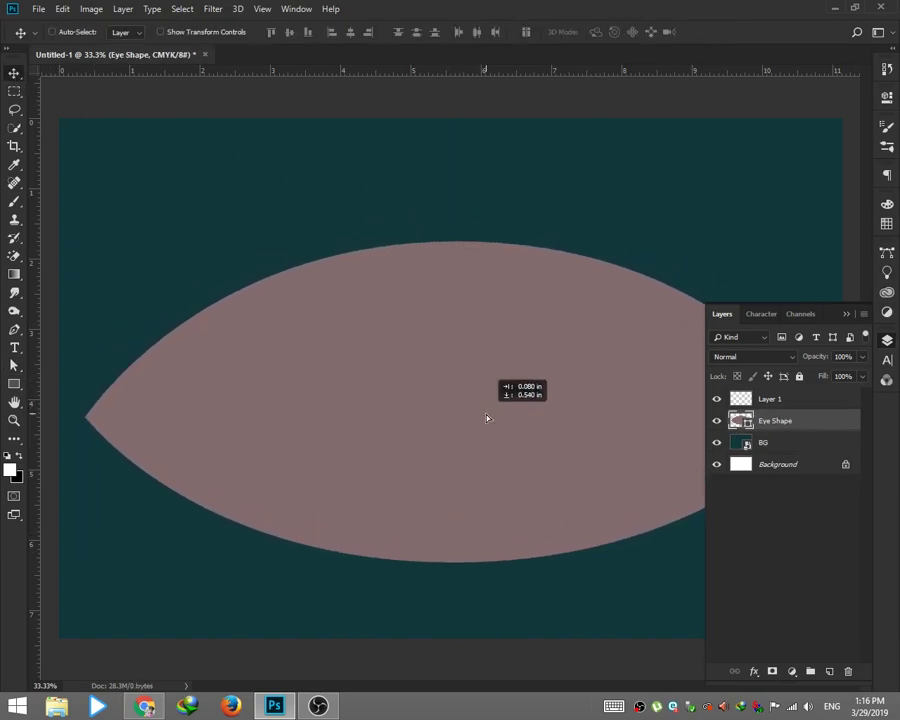
left_click_drag(487, 418, 484, 406)
left_click(771, 466)
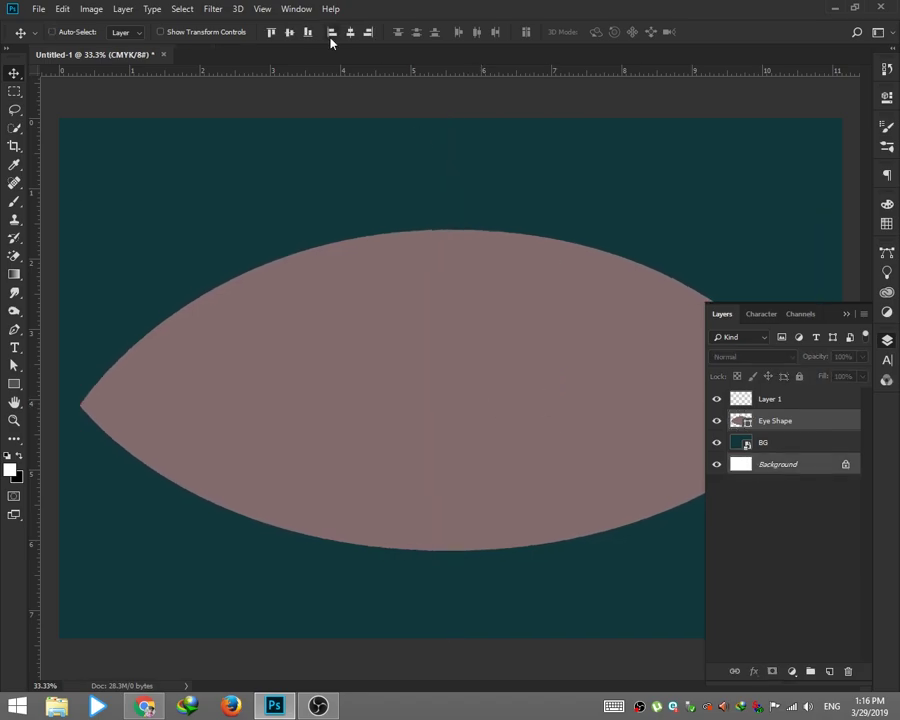
left_click(350, 35)
left_click(766, 424)
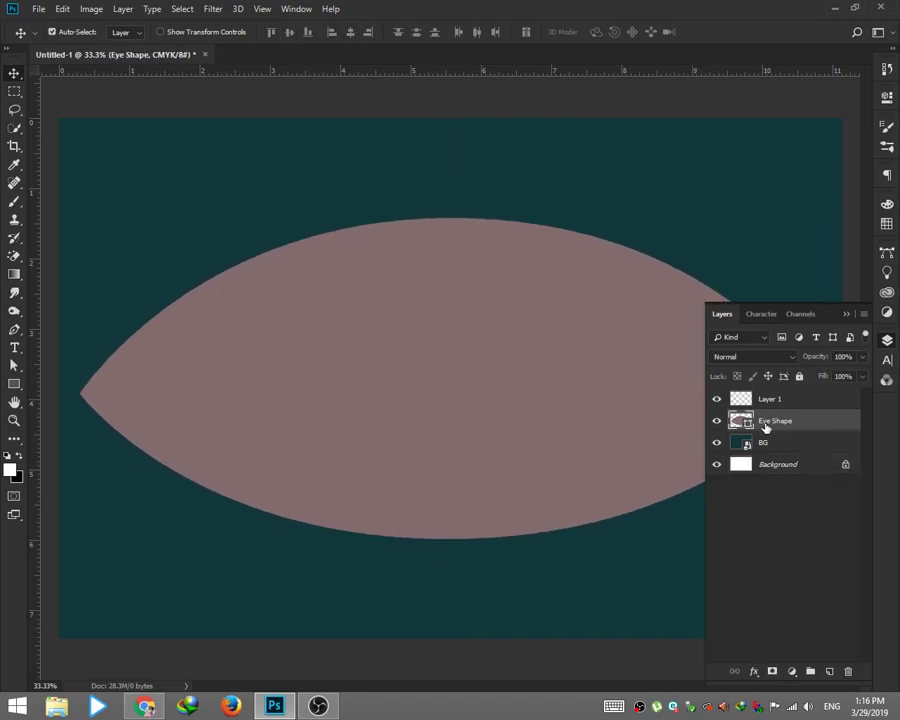
Mask the BG layer with the eye selection so an eye-shaped hole shows, then hide Eye Shape
left_click(742, 422, "ctrl")
left_click(772, 442)
left_click(772, 672)
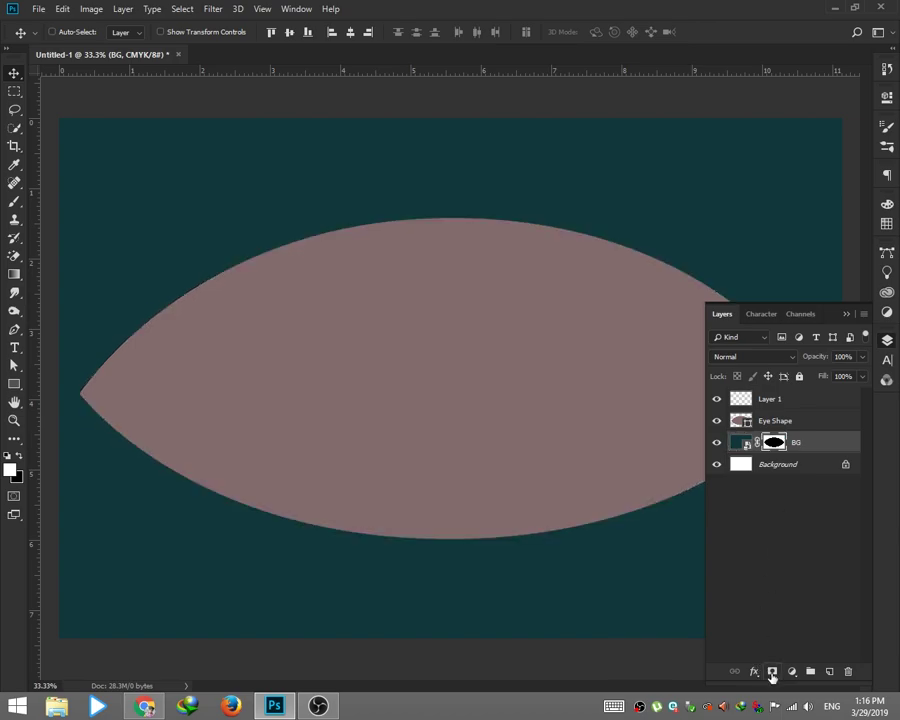
key("ctrl+i")
key("ctrl+alt+z")
key("ctrl+alt+z")
right_click(482, 340)
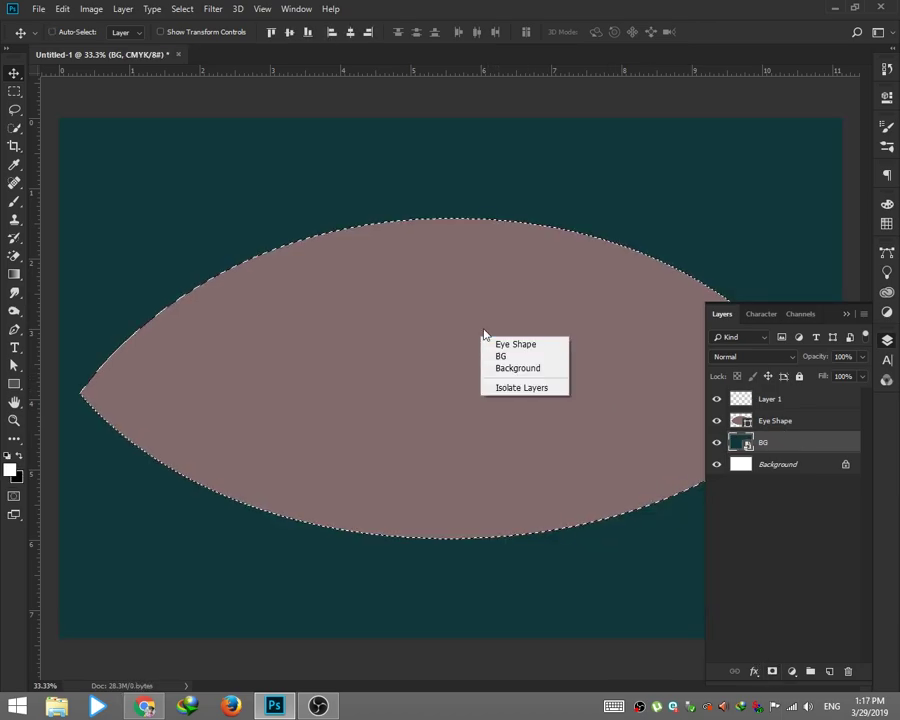
key("Escape")
left_click(772, 672)
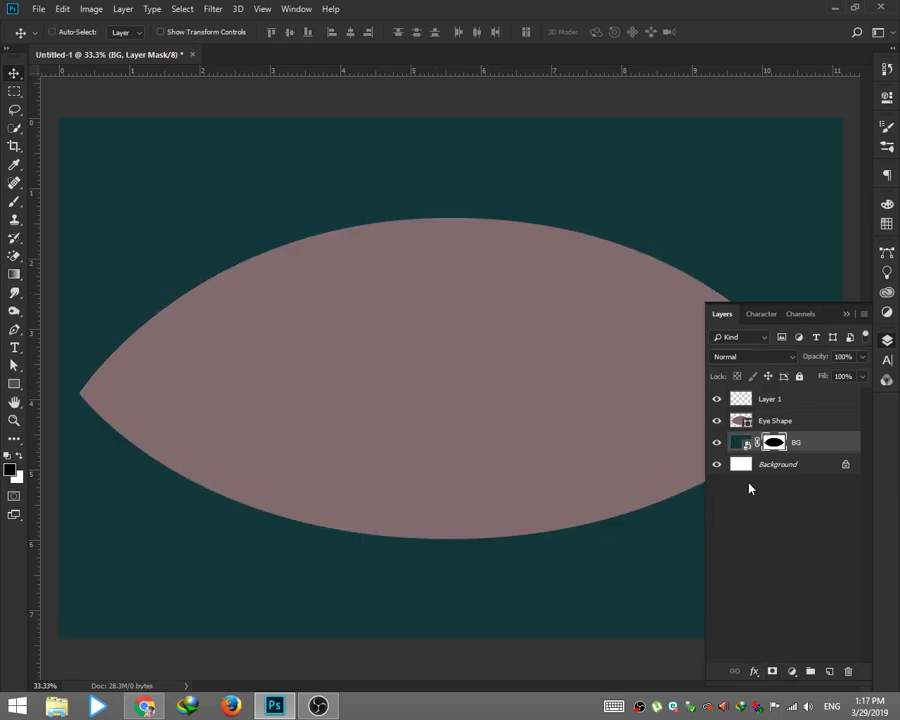
left_click(717, 421)
On Layer 1, edit the gradient so its left stop is light cyan
left_click(783, 401)
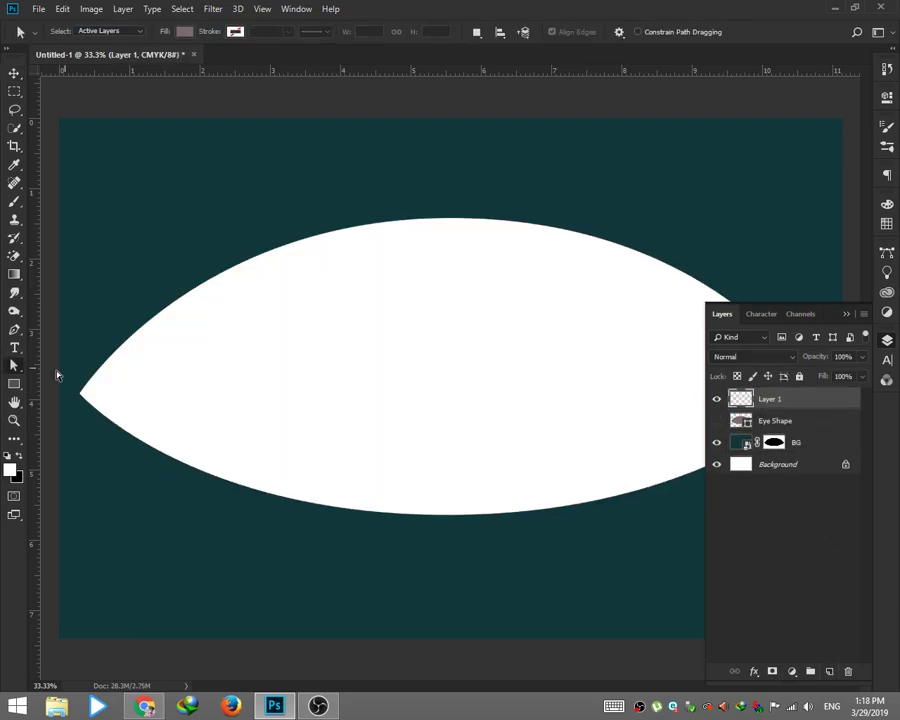
left_click(15, 275)
left_click(60, 31)
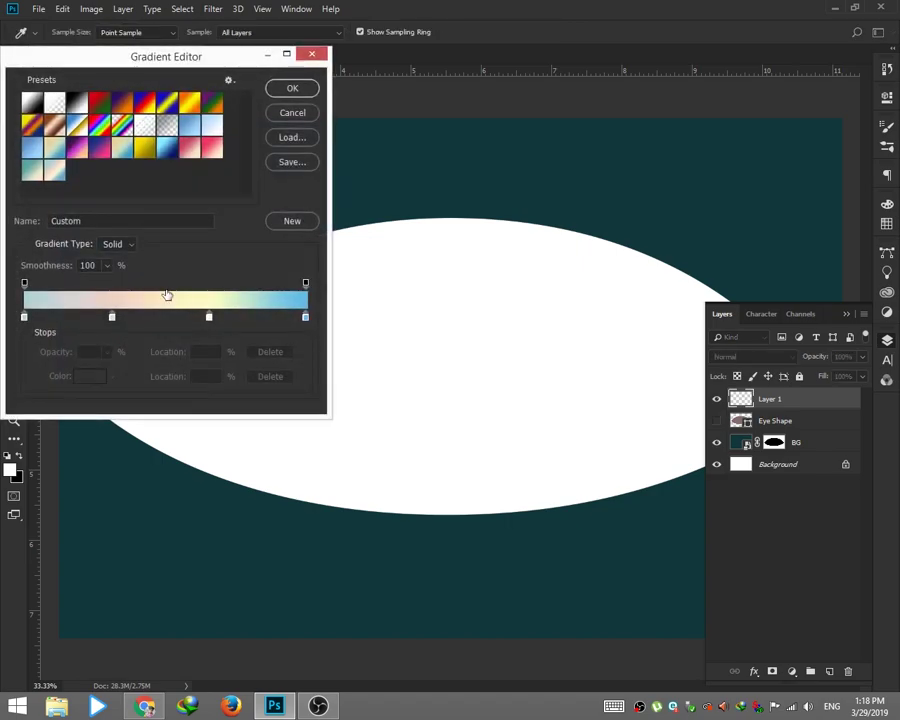
mouse_move(112, 317)
left_mouse_down()
mouse_move(209, 317)
mouse_move(158, 317)
left_mouse_up()
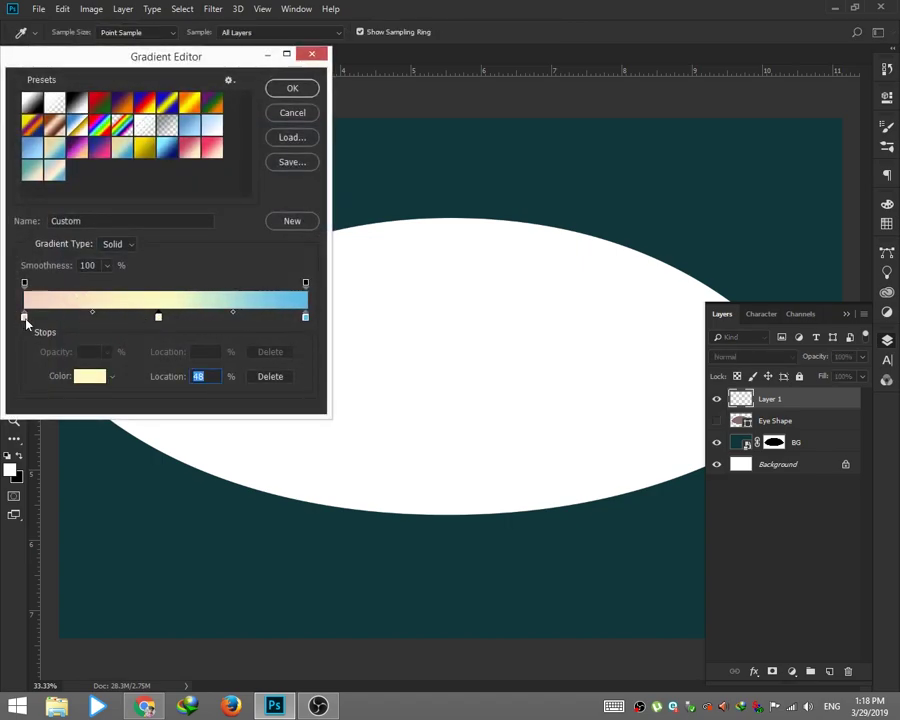
double_click(24, 317)
left_click(485, 80)
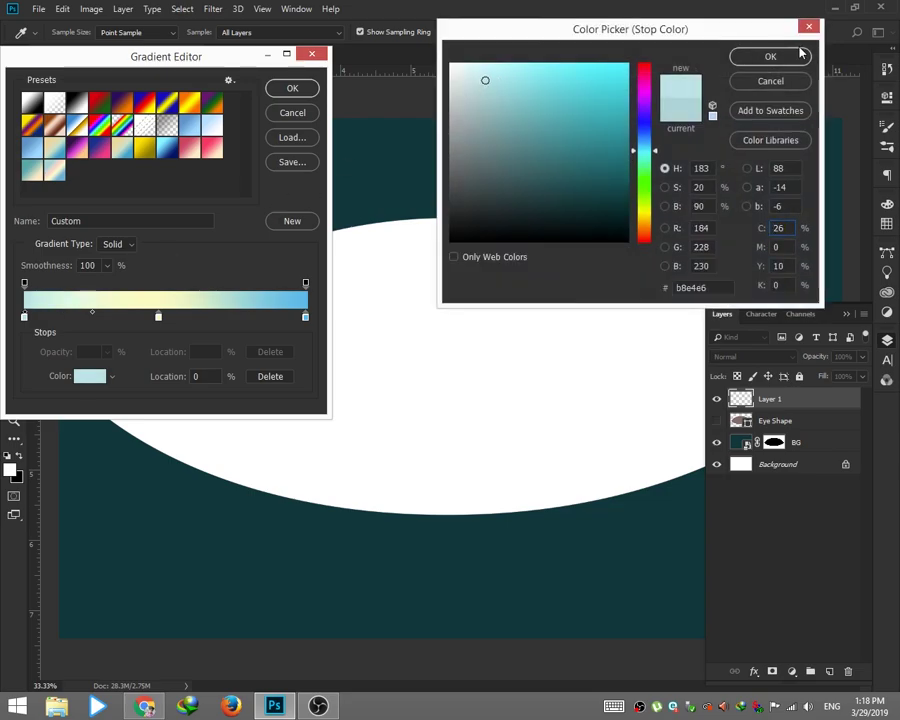
left_click(770, 56)
left_click(292, 88)
Fill the eye selection with a vertical gradient, blue at the top
left_click_drag(432, 205, 434, 470)
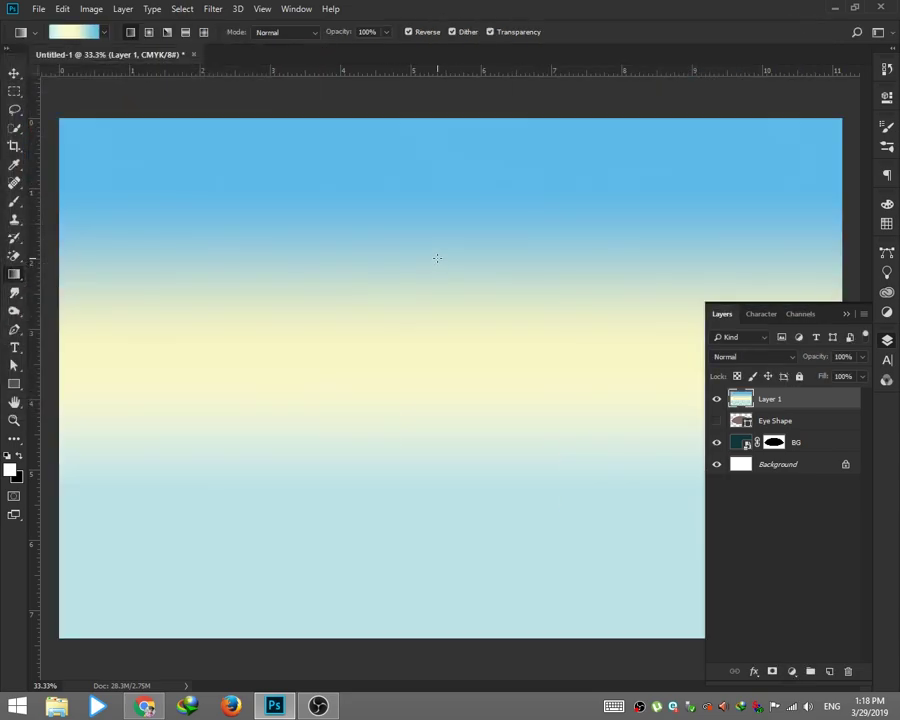
key("ctrl+z")
left_click(770, 442, "ctrl")
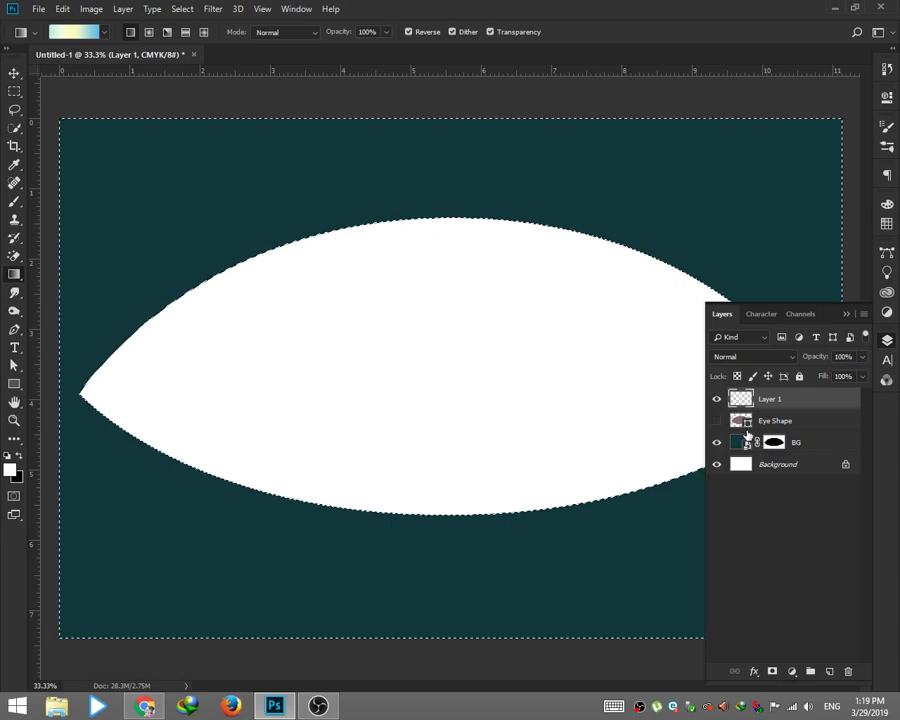
left_click_drag(426, 200, 426, 520)
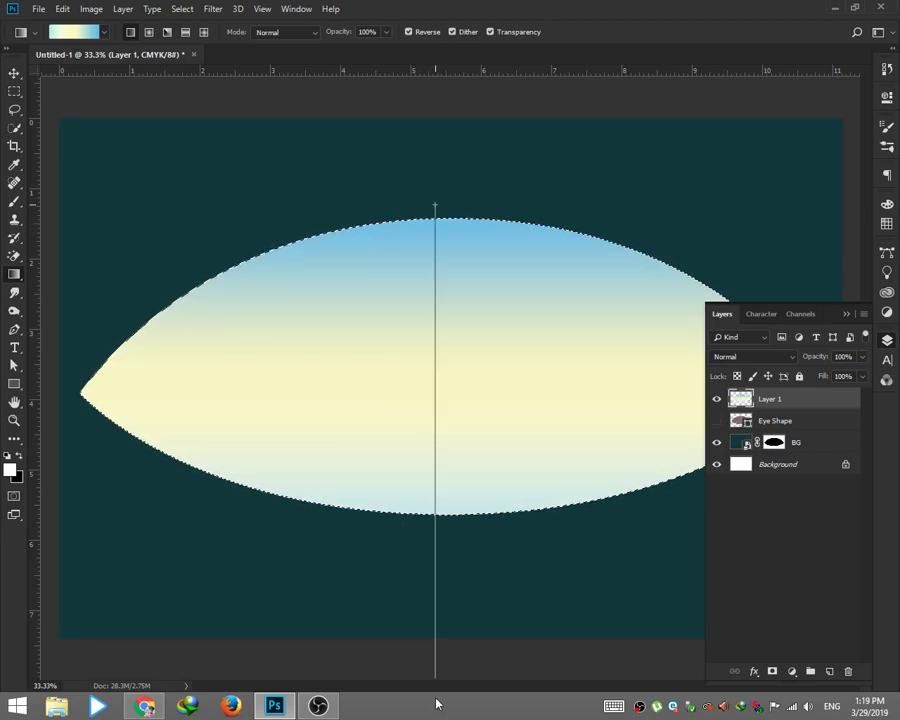
left_click_drag(434, 197, 434, 672)
left_click_drag(425, 151, 430, 421)
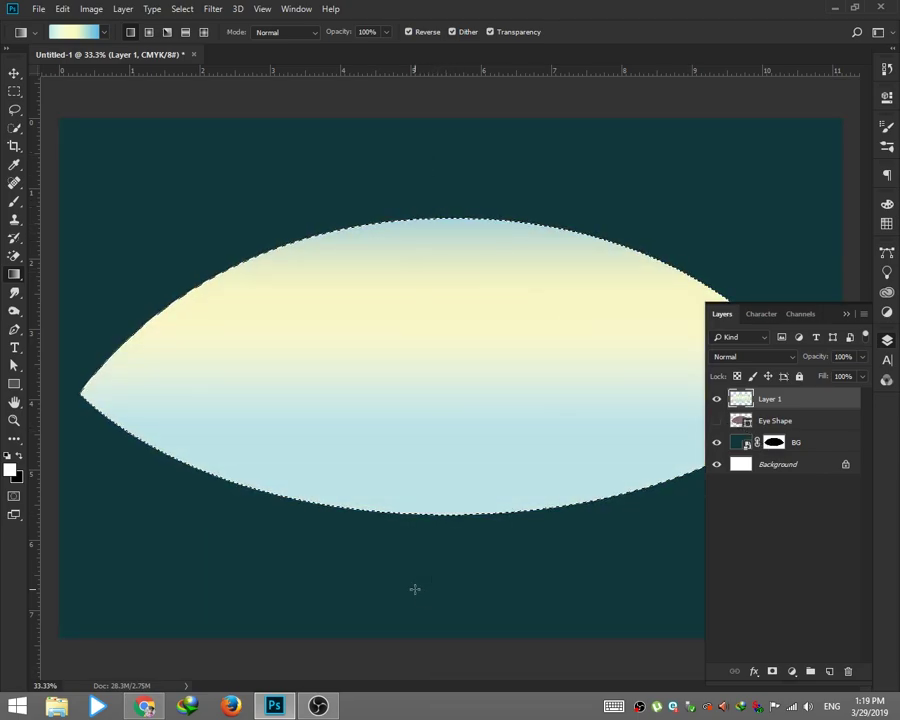
left_click_drag(414, 588, 398, 162)
Try recolouring the left gradient stop, cancelling the dark purple choice
left_click(78, 32)
left_click(24, 317)
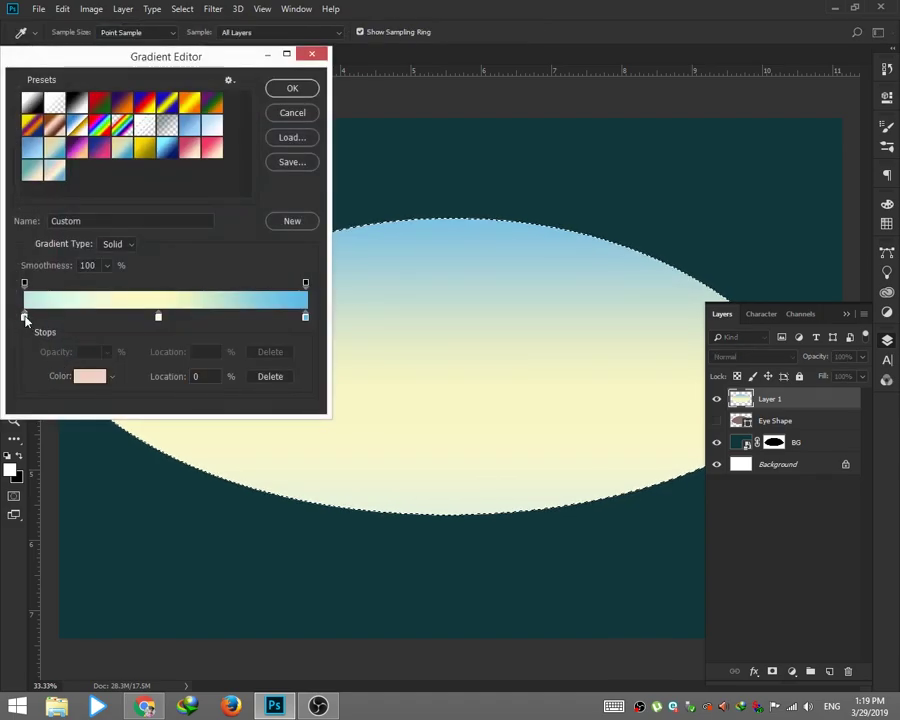
left_click(90, 376)
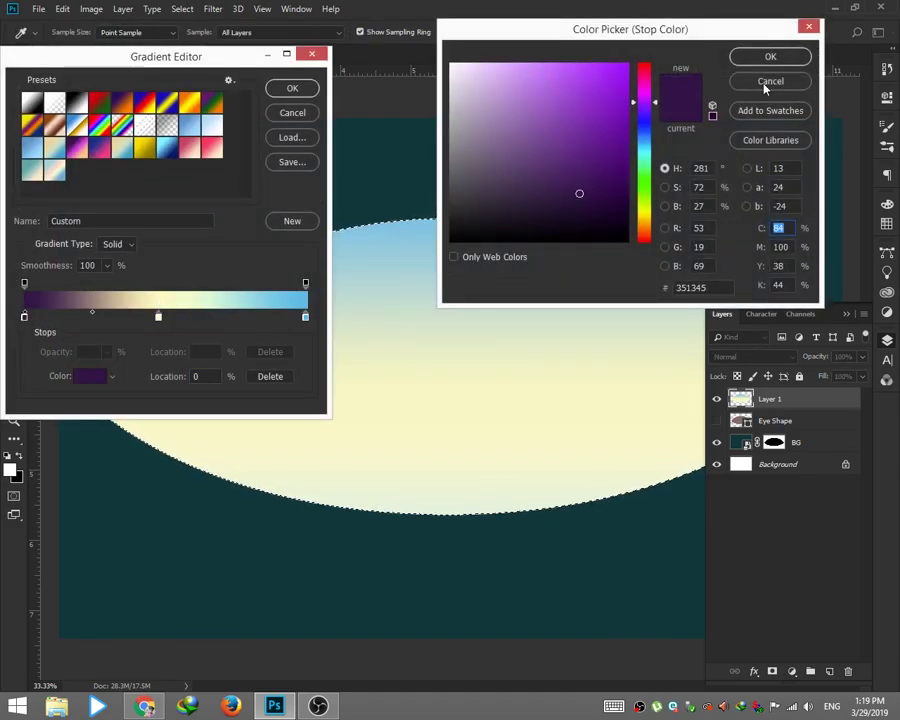
left_click(765, 84)
left_click(72, 300)
double_click(24, 317)
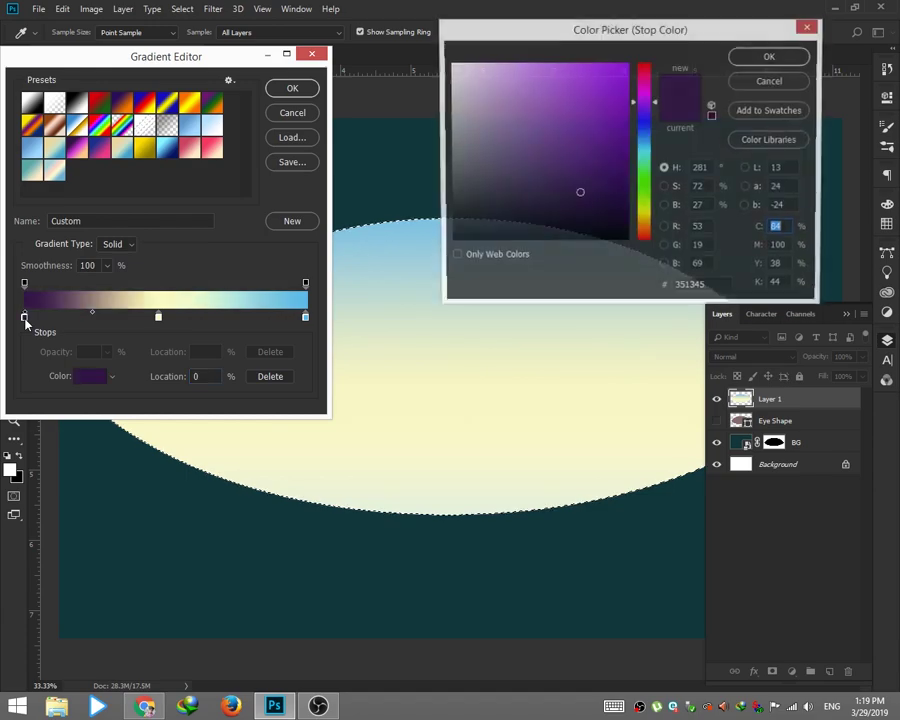
left_click(771, 84)
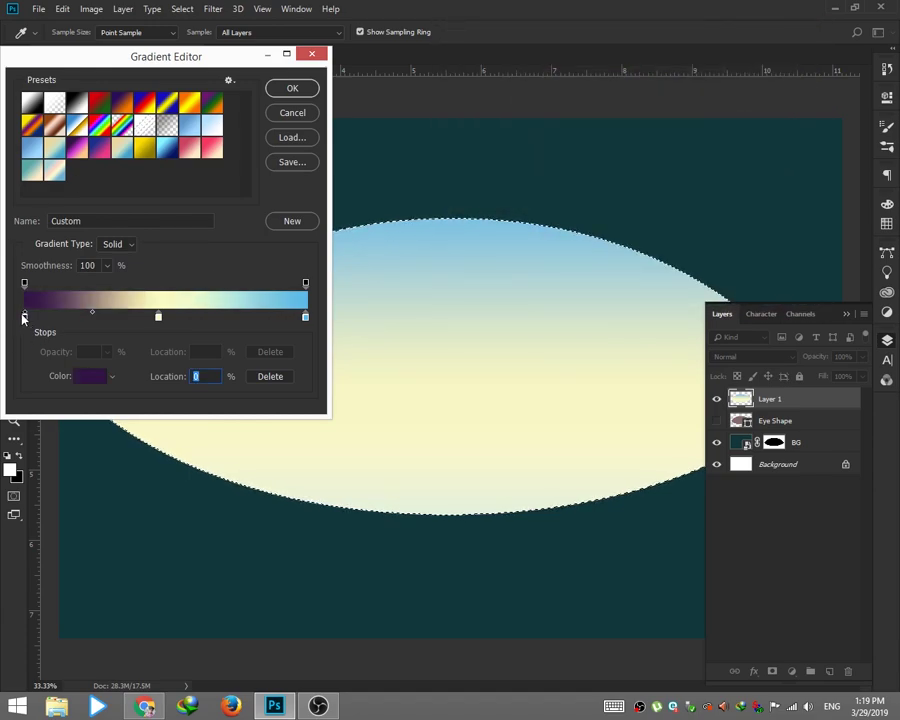
Set the left gradient stop to a soft peach (#fcc3b1)
left_click(95, 300)
left_click(92, 376)
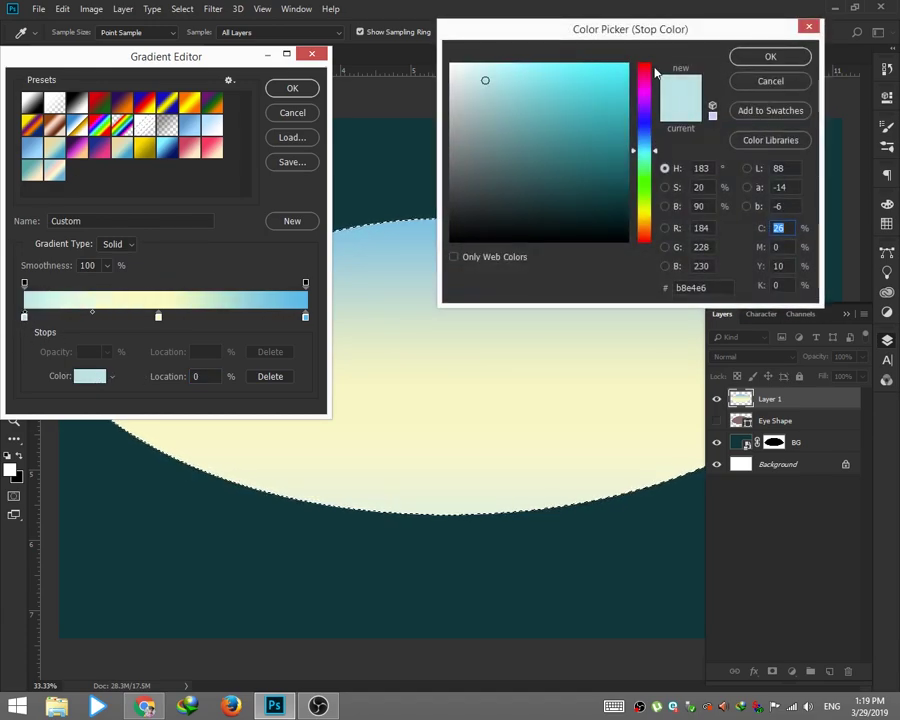
left_click(641, 81)
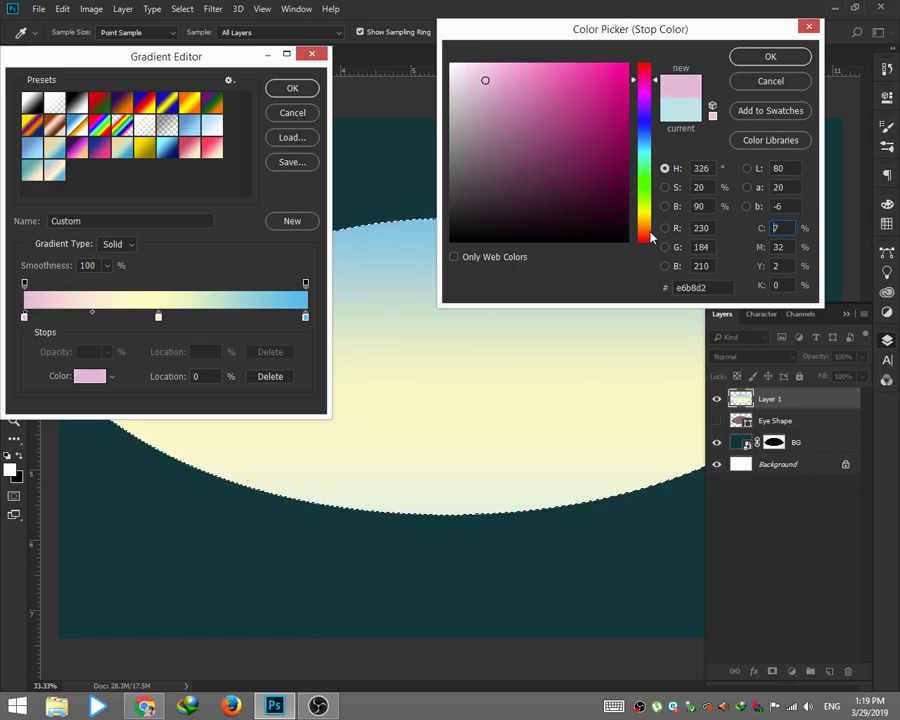
left_click(645, 227)
left_click(494, 74)
left_click(503, 65)
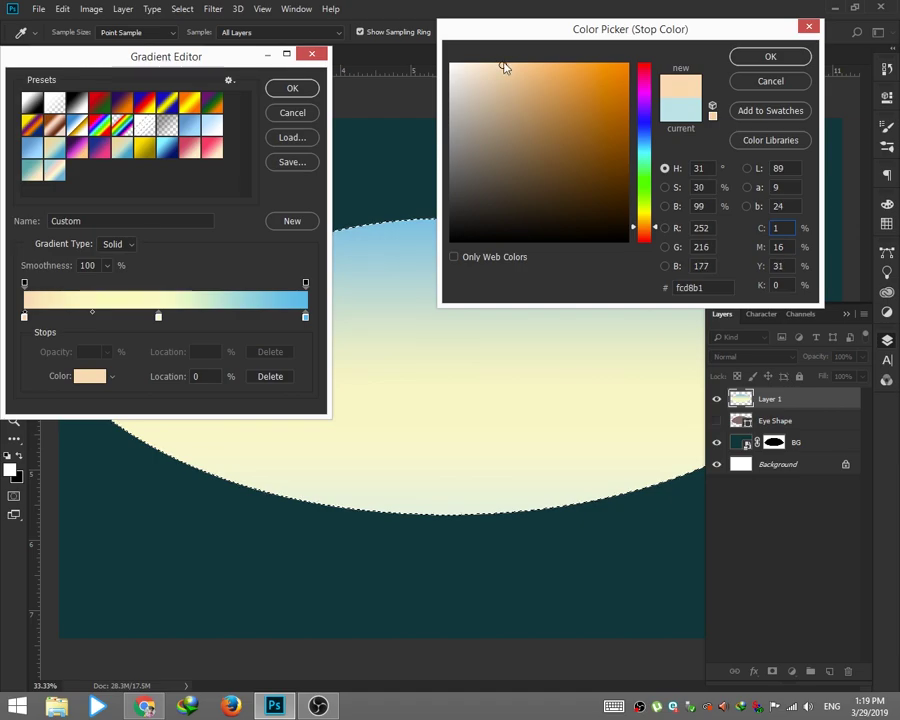
left_click(645, 232)
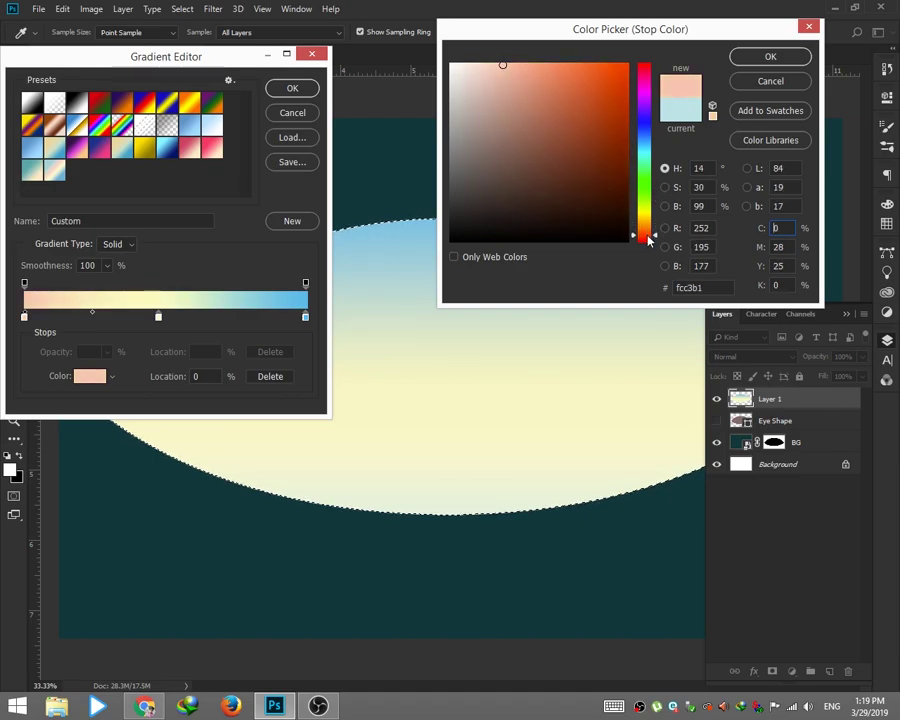
left_click(770, 56)
Redraw the sky-blue to peach gradient vertically inside the eye and deselect
left_click(308, 89)
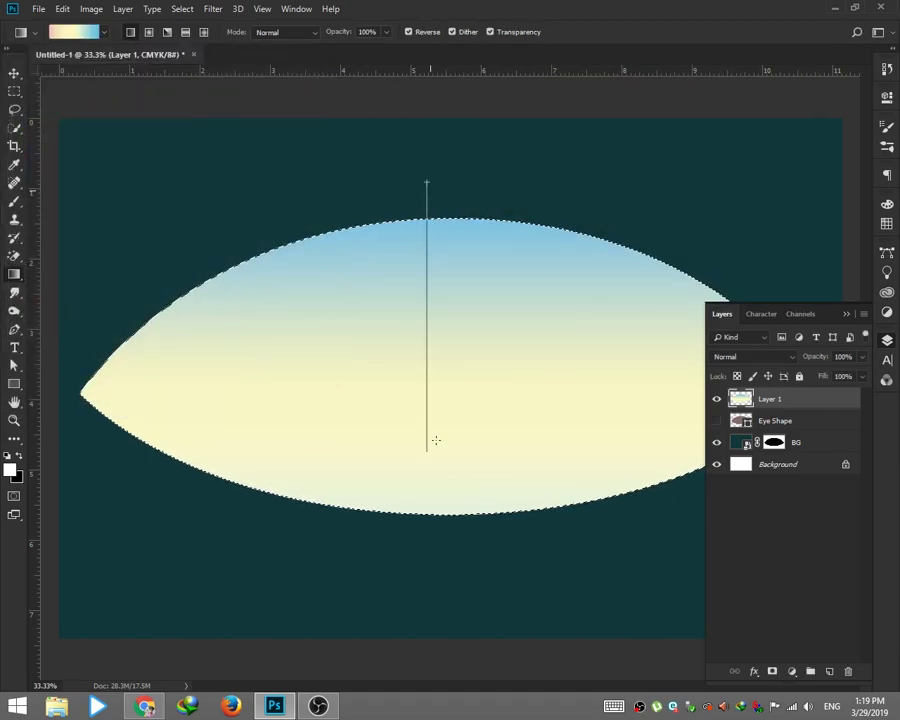
left_click_drag(426, 181, 434, 438)
left_click_drag(434, 201, 462, 494)
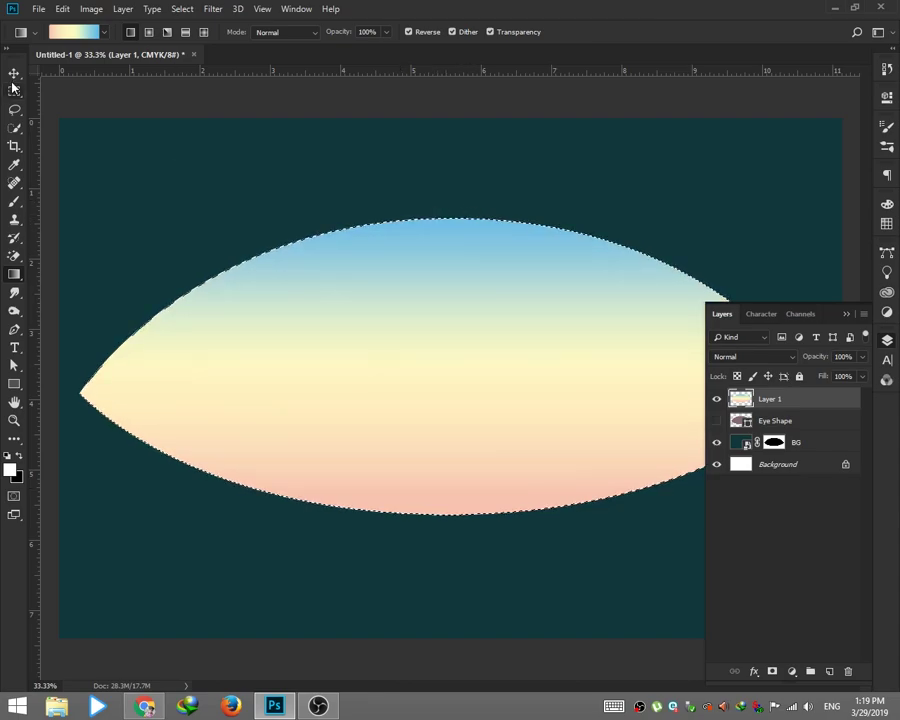
key("v")
key("ctrl+d")
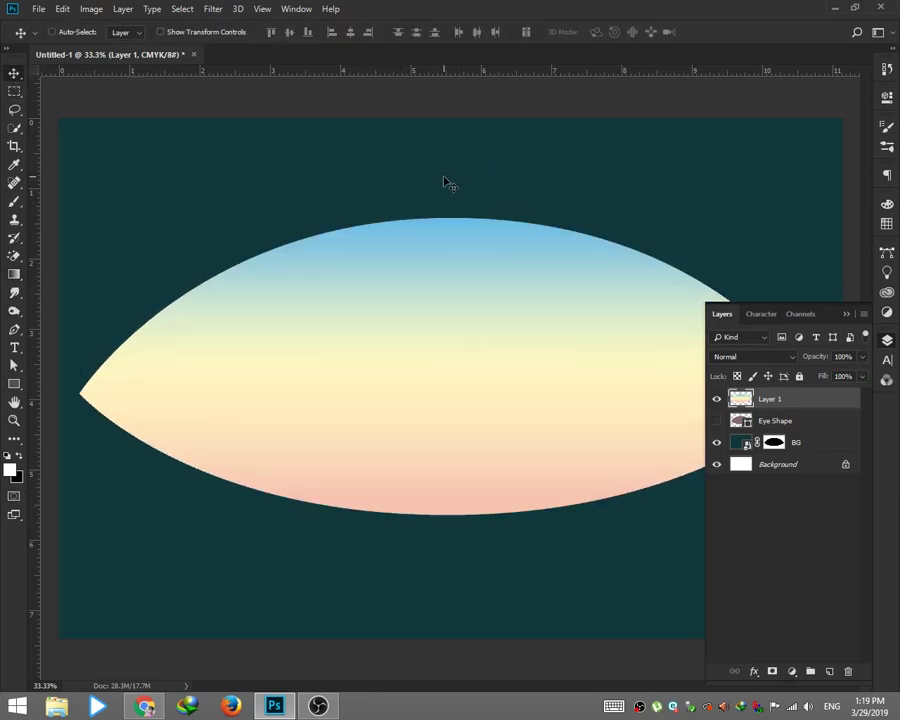
Move BG up the layer stack and shift it down slightly on the canvas
left_click_drag(775, 442, 775, 392)
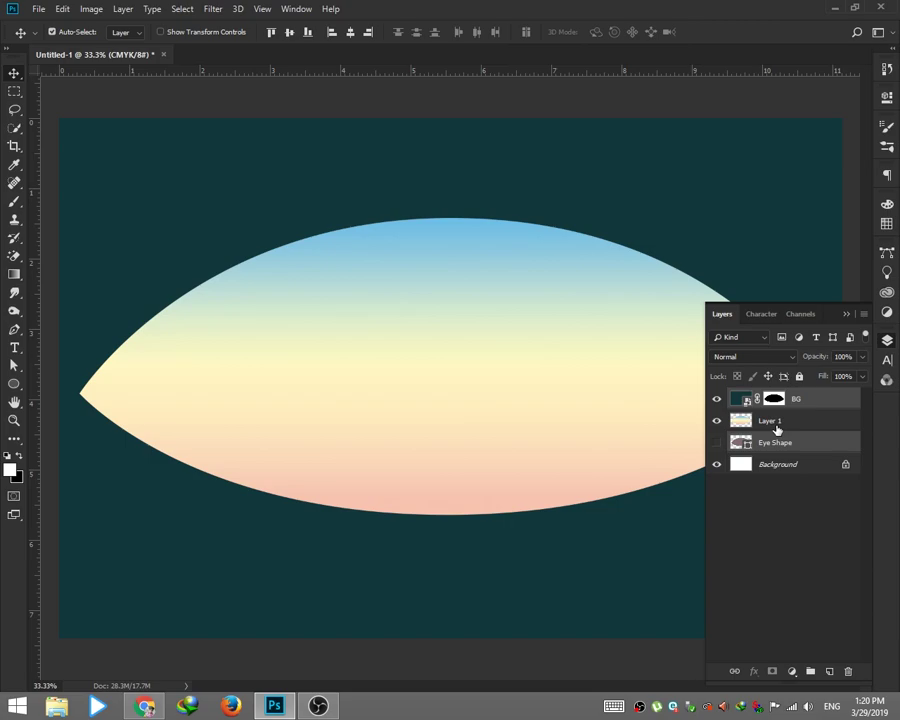
left_click_drag(482, 426, 481, 444)
left_click(819, 403)
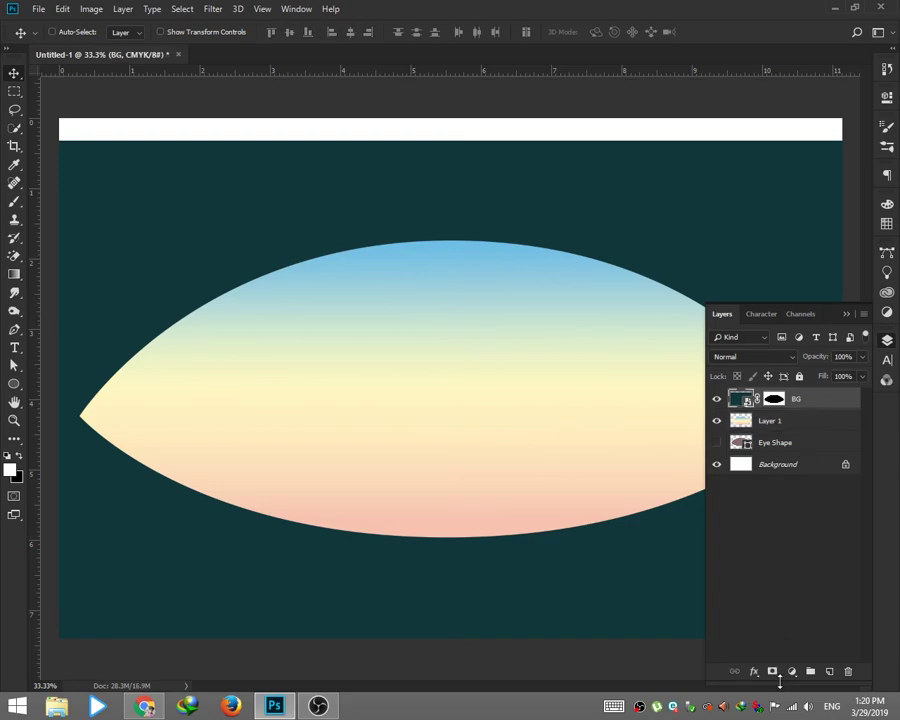
left_click(808, 671)
key("ctrl+z")
Abandon a new Solid Color fill and move BG below the Eye Shape layer
left_click(794, 672)
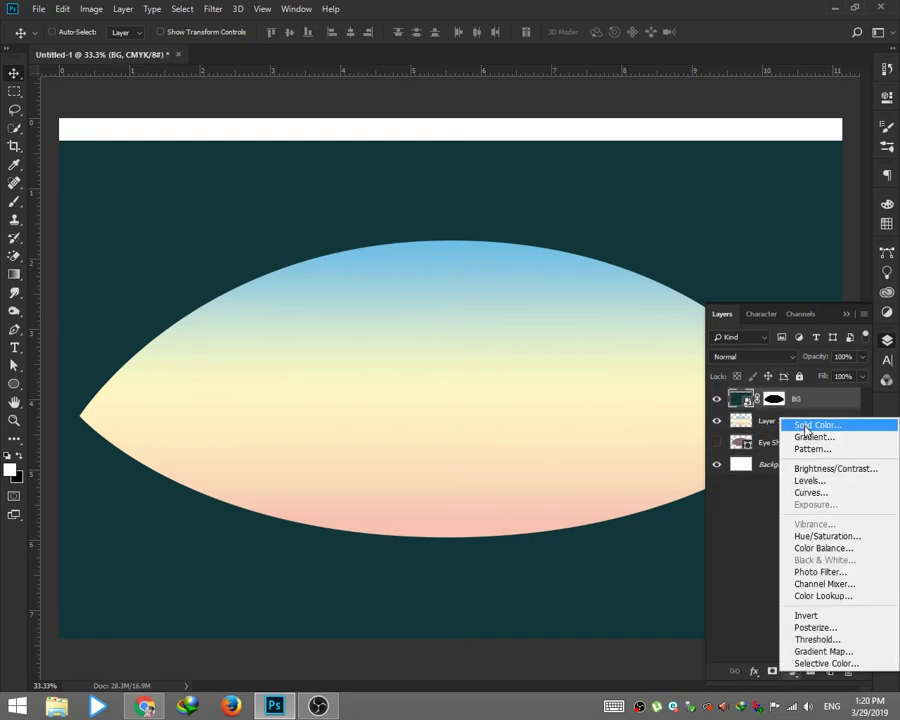
left_click(815, 421)
key("Escape")
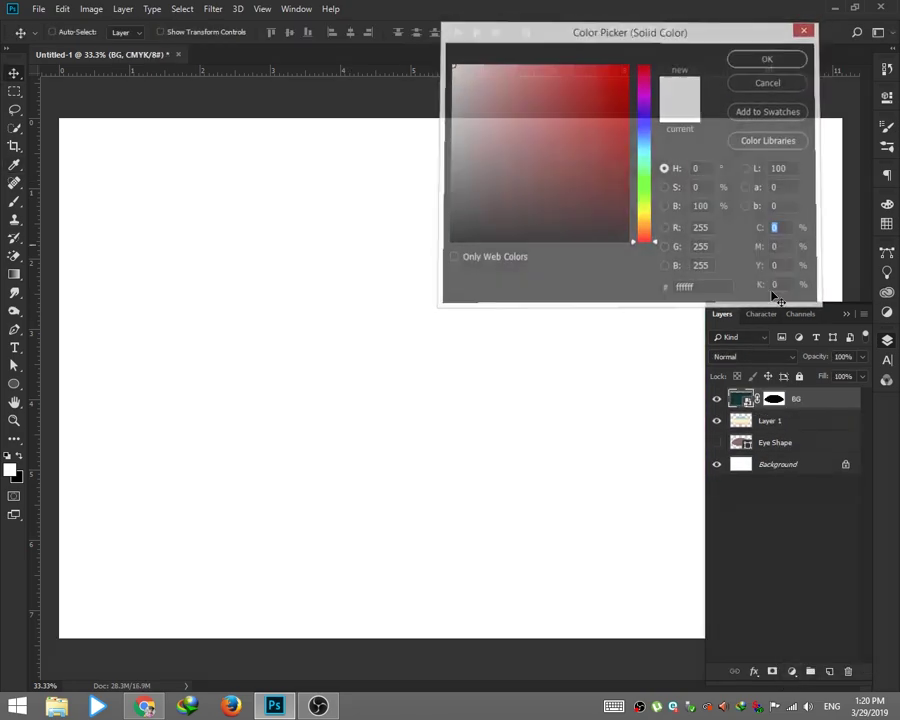
key("ctrl+bracketleft")
key("ctrl+bracketleft")
Add a dark teal #073839 Solid Color fill layer after rejecting a dusty pink
left_click(792, 671)
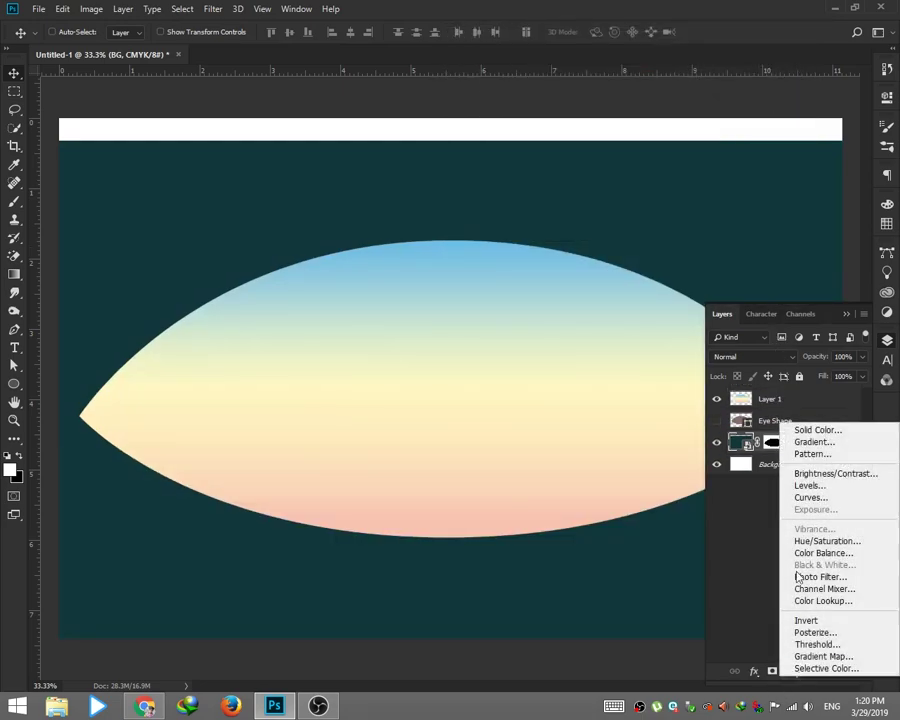
left_click(812, 426)
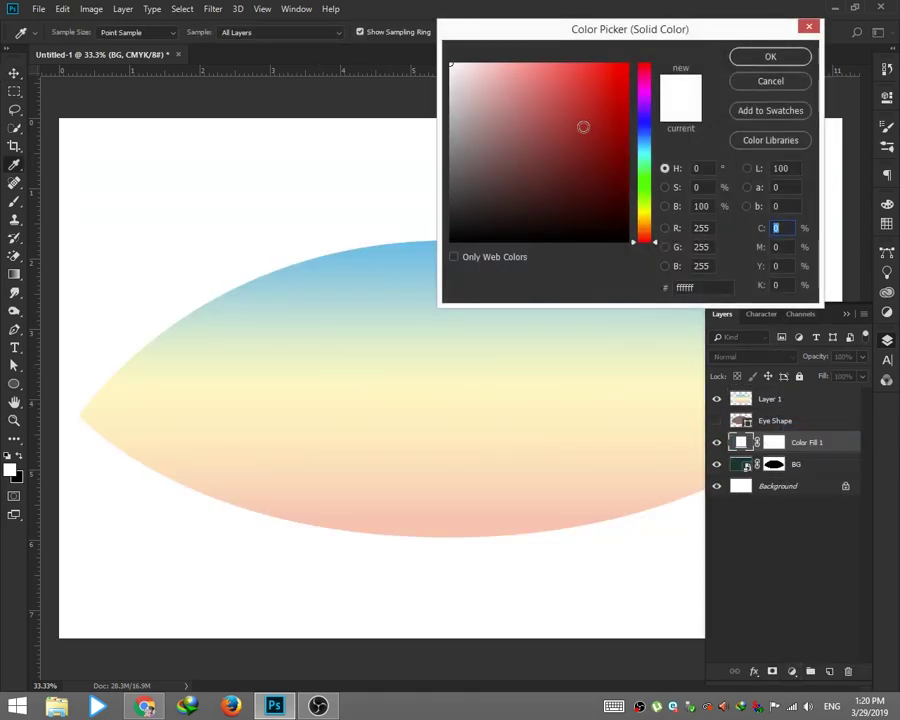
left_click_drag(583, 127, 510, 107)
key("Escape")
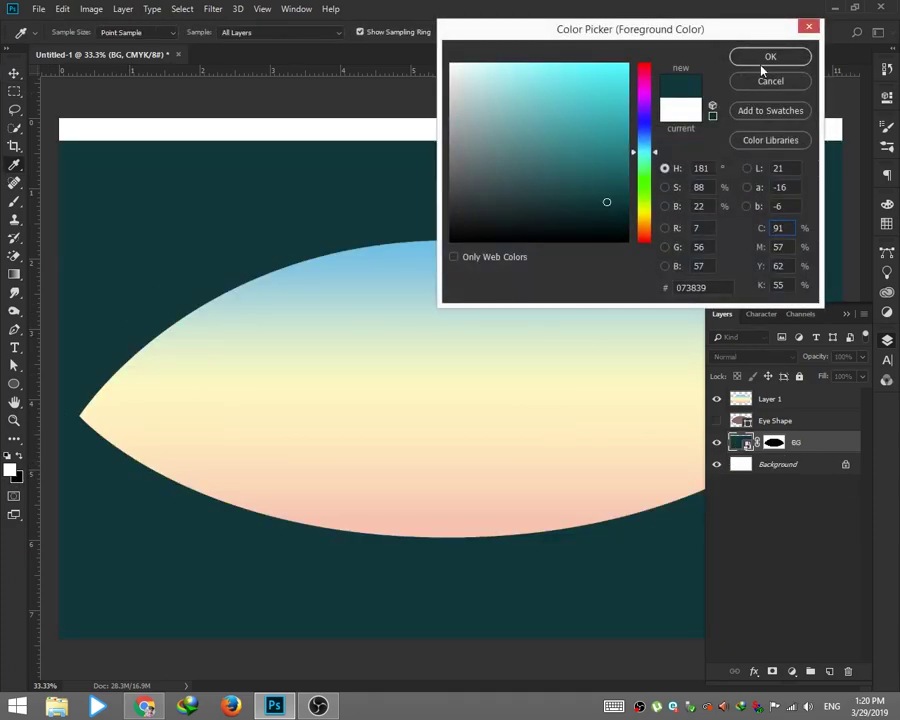
left_click(770, 56)
key("v")
left_click(792, 671)
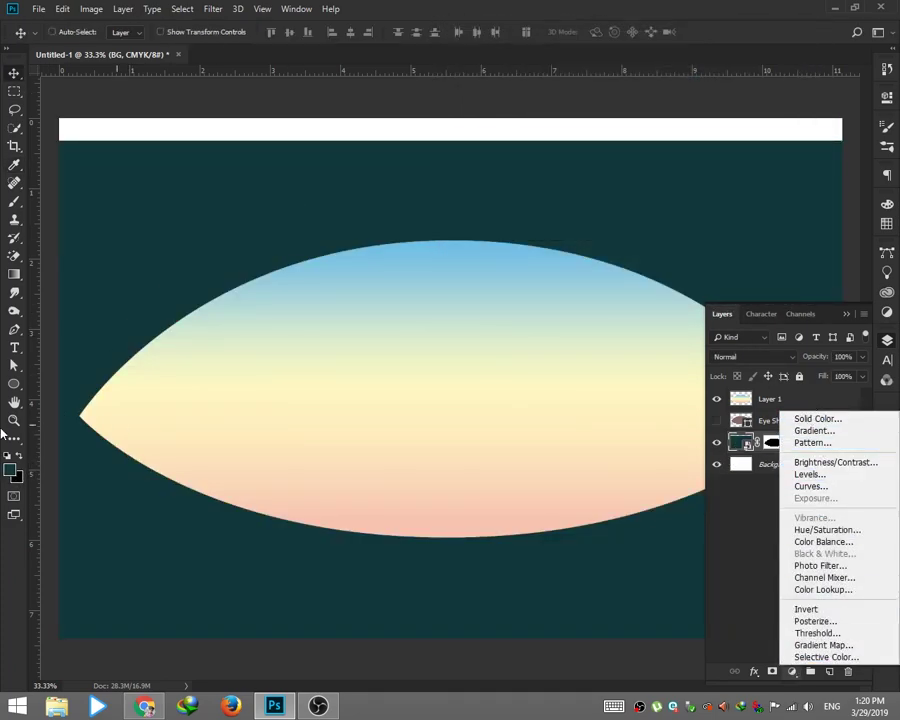
left_click(817, 418)
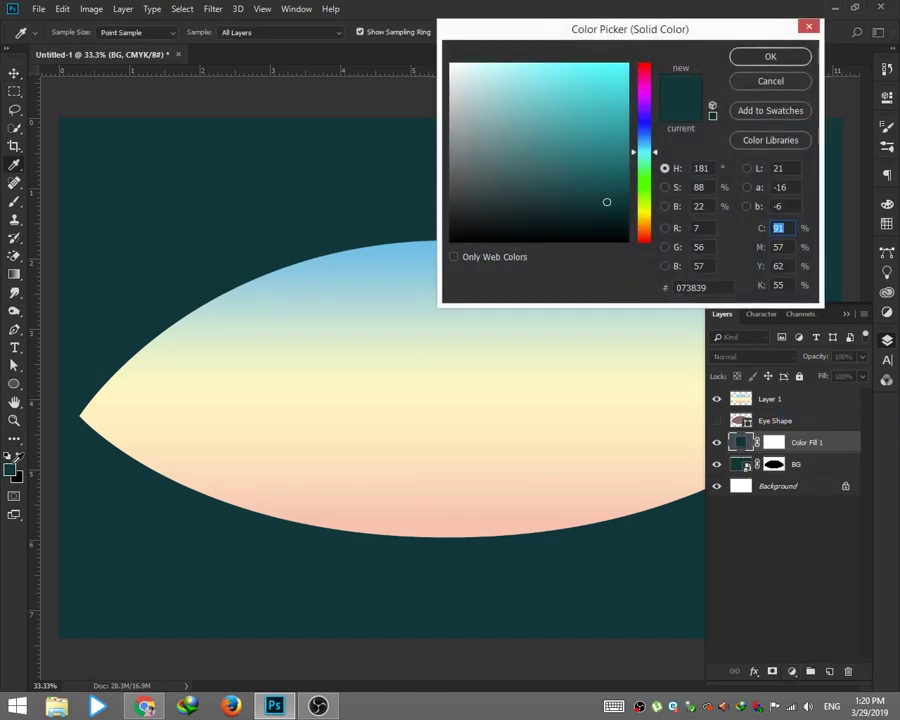
left_click(790, 56)
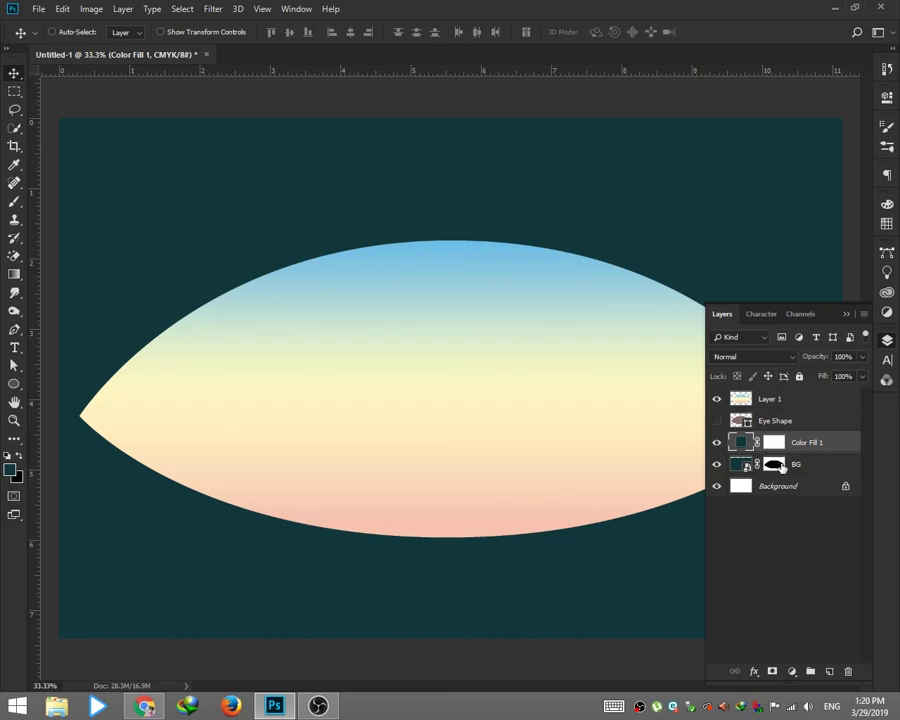
Nudge the gradient Layer 1 up slightly and deselect all layers
left_click(780, 401)
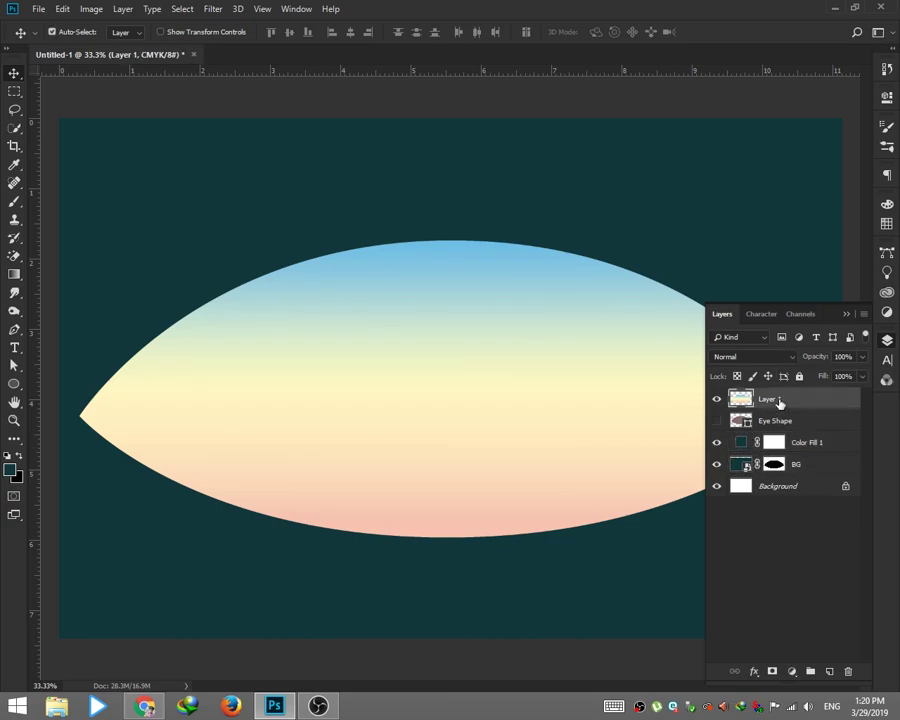
left_click_drag(581, 432, 547, 421)
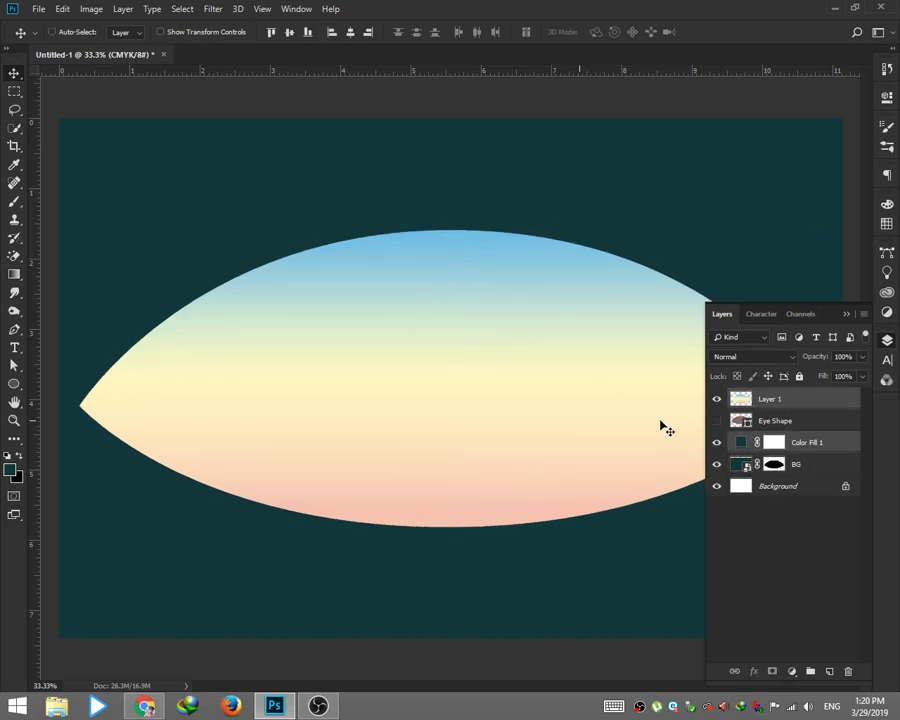
left_click(805, 580)
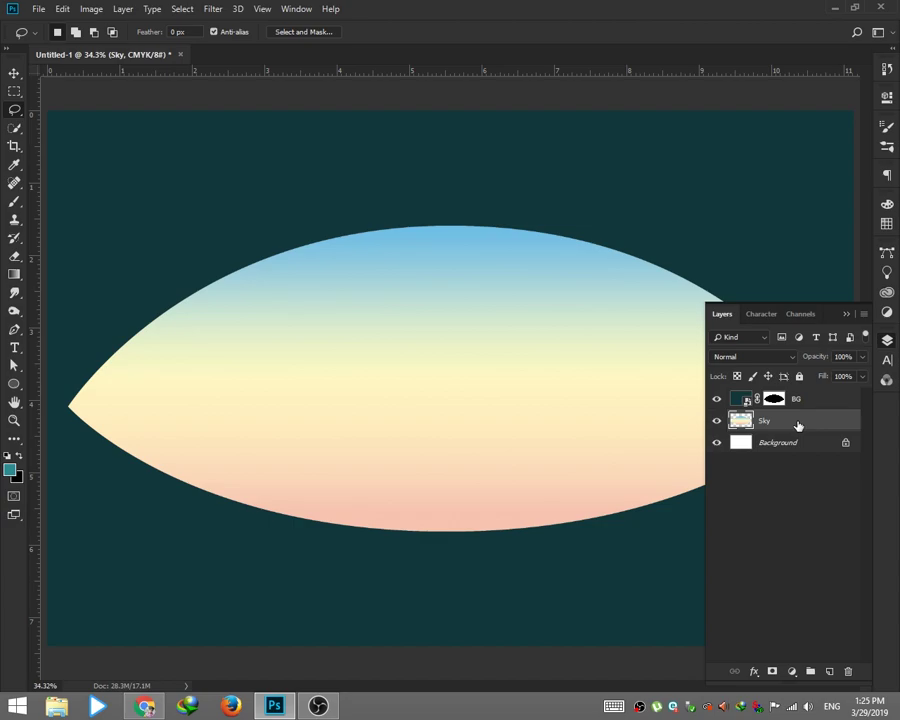
Lasso a jagged mountain ridge from the eye's left tip, closing the selection below the shape
left_click(320, 706)
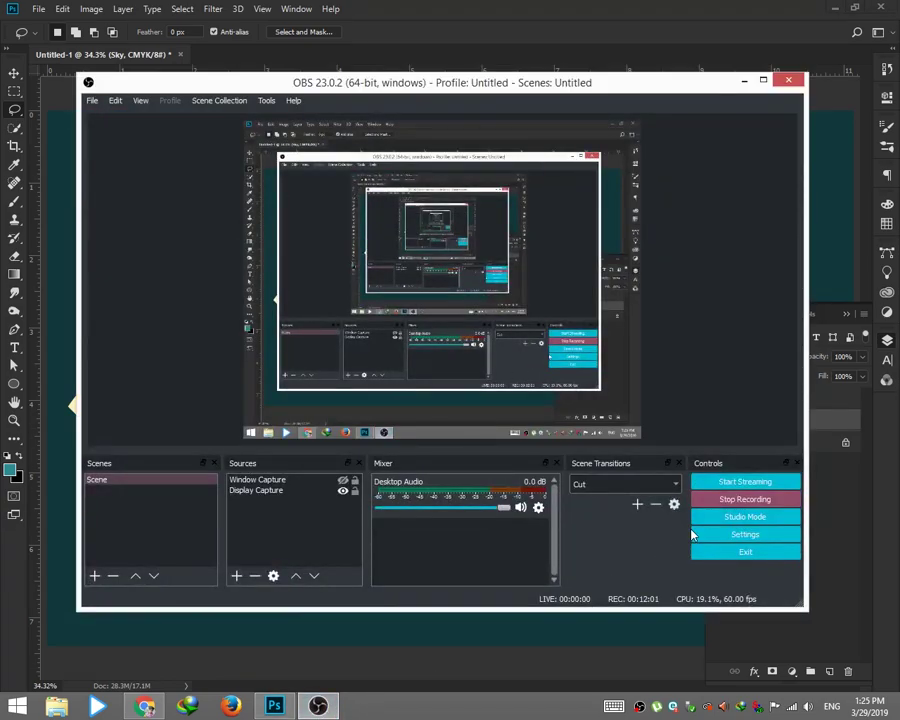
left_click(318, 706)
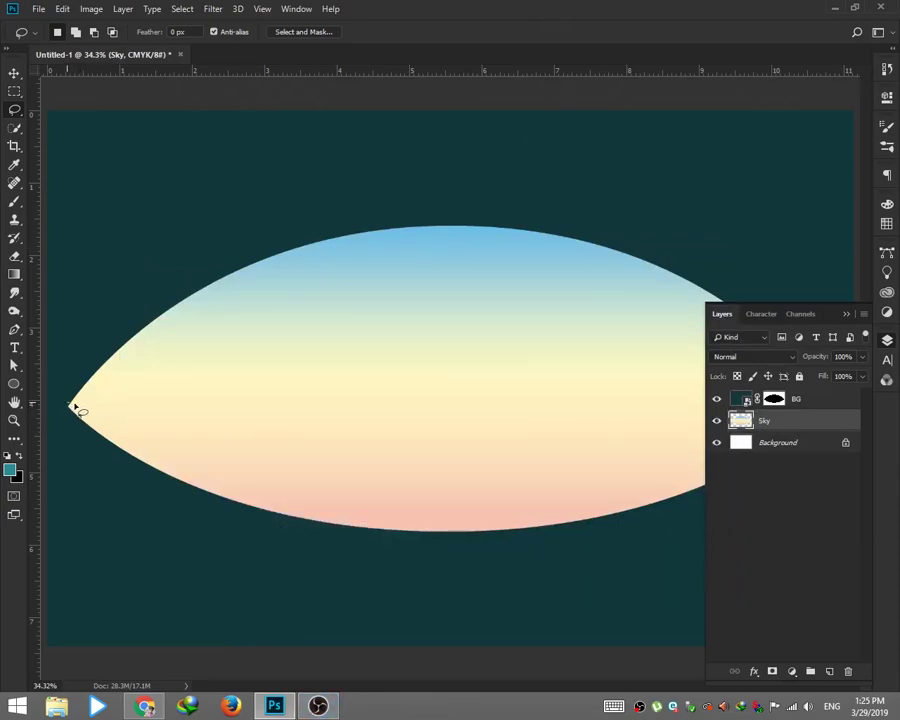
mouse_move(72, 405)
left_mouse_down()
mouse_move(62, 414)
mouse_move(141, 421)
mouse_move(432, 514)
left_mouse_up()
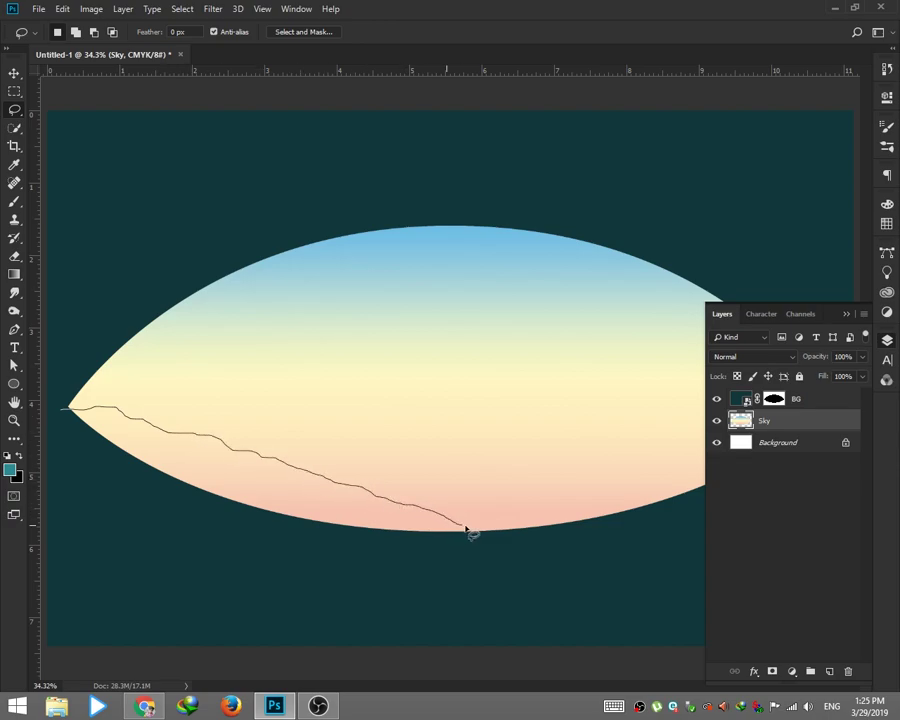
left_click_drag(465, 530, 494, 536)
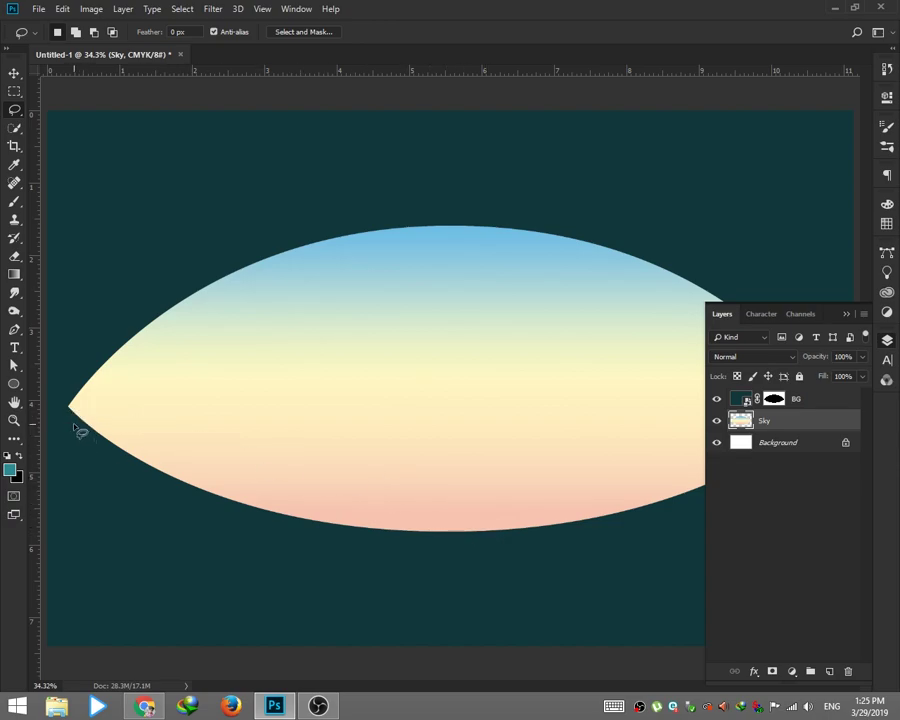
left_click_drag(94, 409, 291, 477)
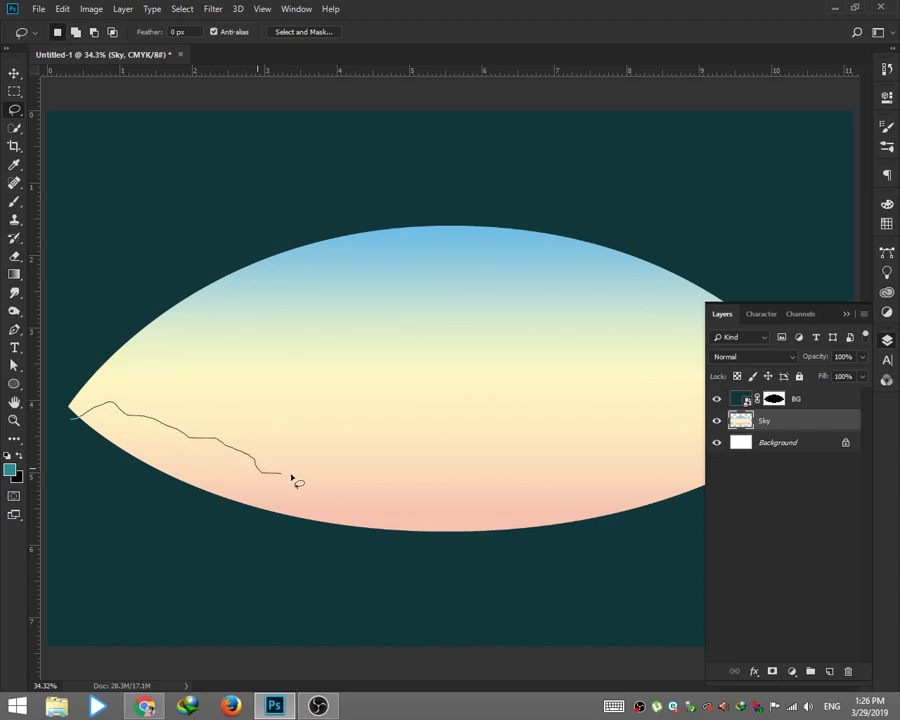
left_click_drag(352, 493, 80, 488)
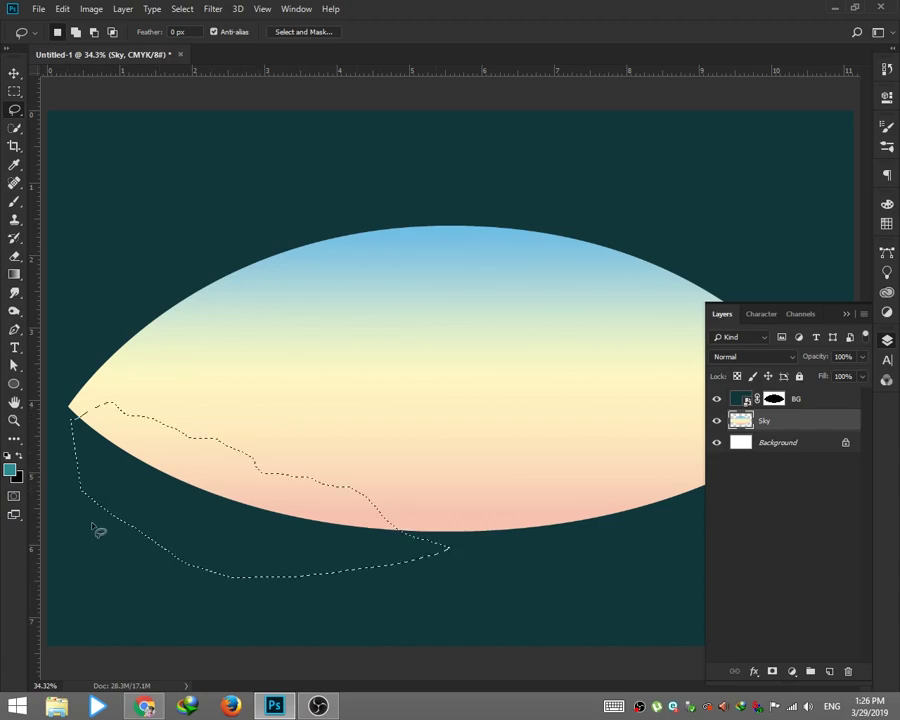
Fill the ridge selection with dark teal on a new layer, then deselect
key("ctrl+shift+alt+n")
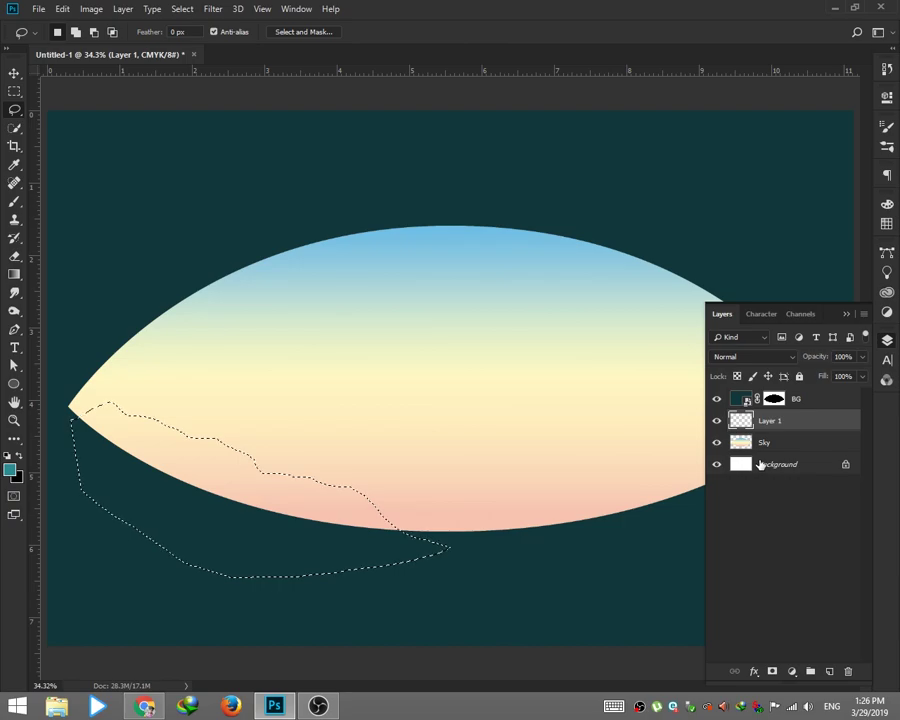
key("i")
left_click(10, 468)
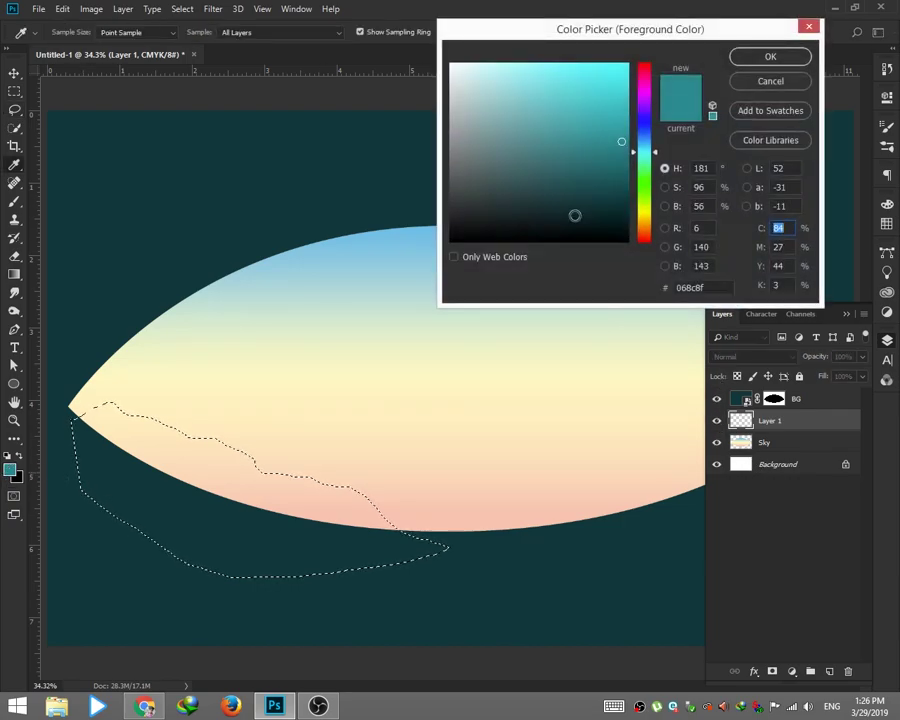
left_click(593, 132)
left_click(768, 56)
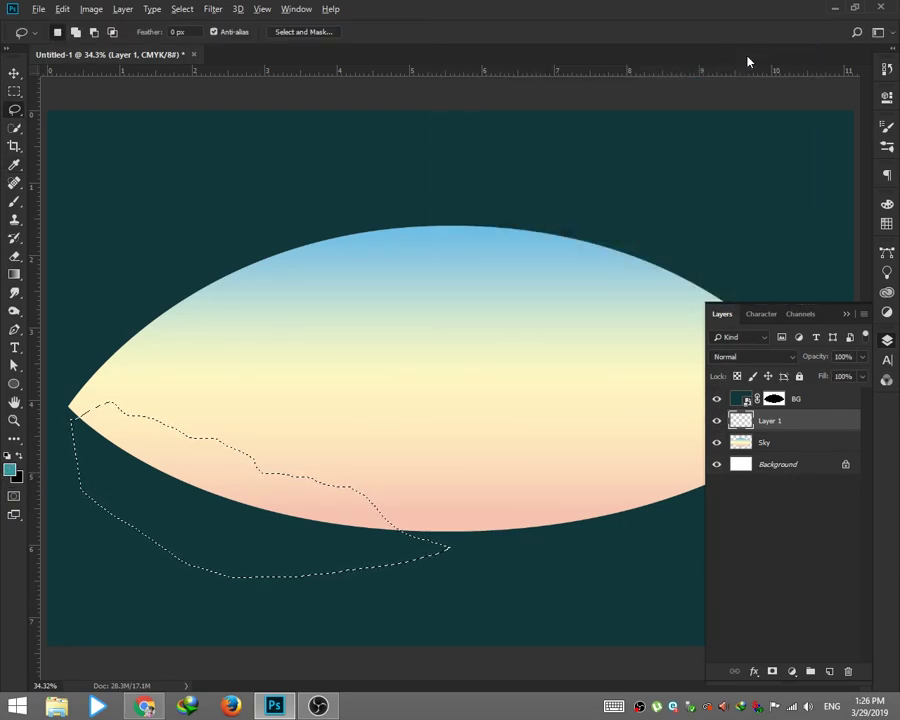
key("alt+BackSpace")
key("ctrl+d")
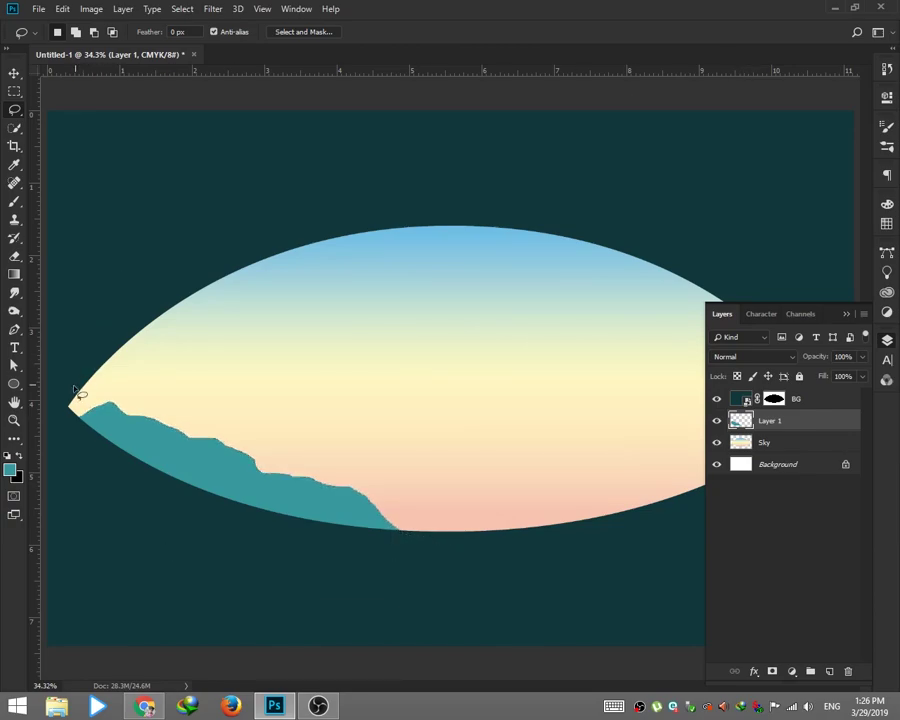
Extend the mountain's end toward the bottom centre with an extra teal-filled lasso patch
mouse_move(67, 407)
left_mouse_down()
mouse_move(84, 412)
mouse_move(58, 447)
left_mouse_up()
key("ctrl+d")
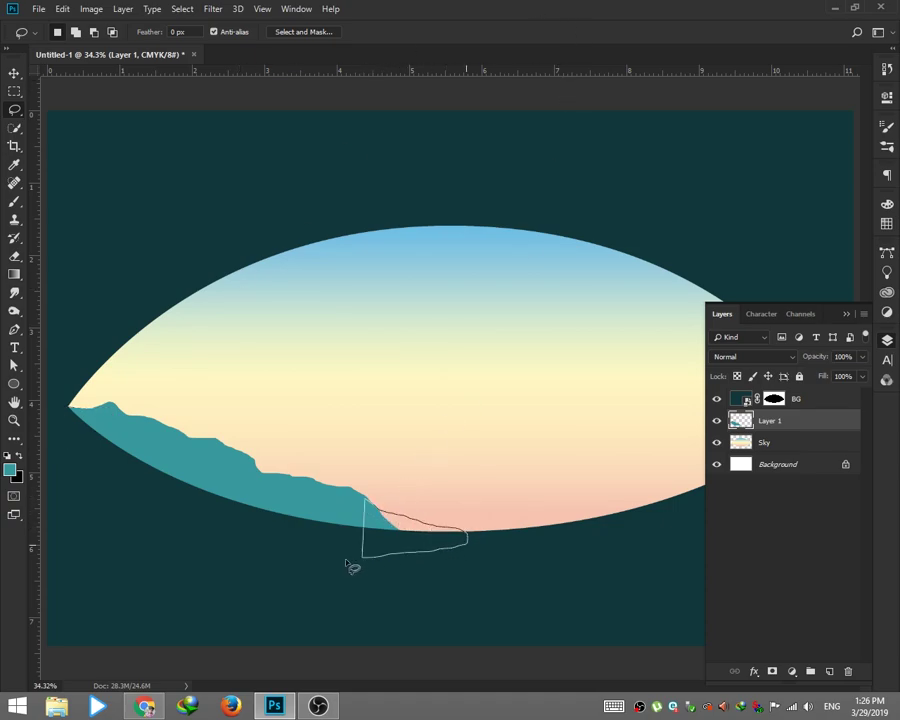
left_click_drag(391, 516, 363, 556)
key("alt+BackSpace")
key("ctrl+d")
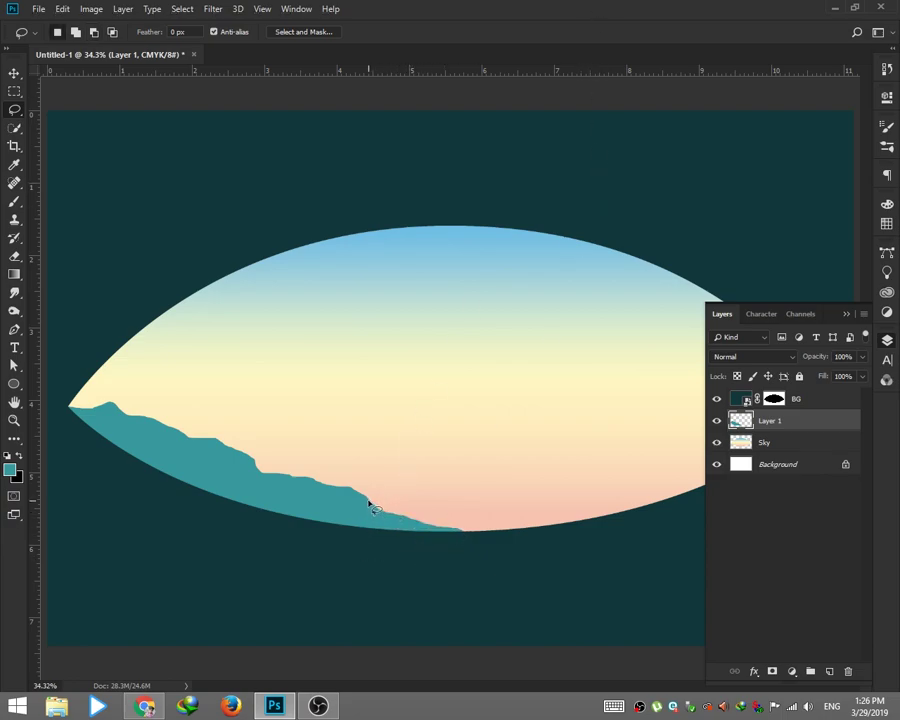
left_click_drag(368, 505, 545, 490)
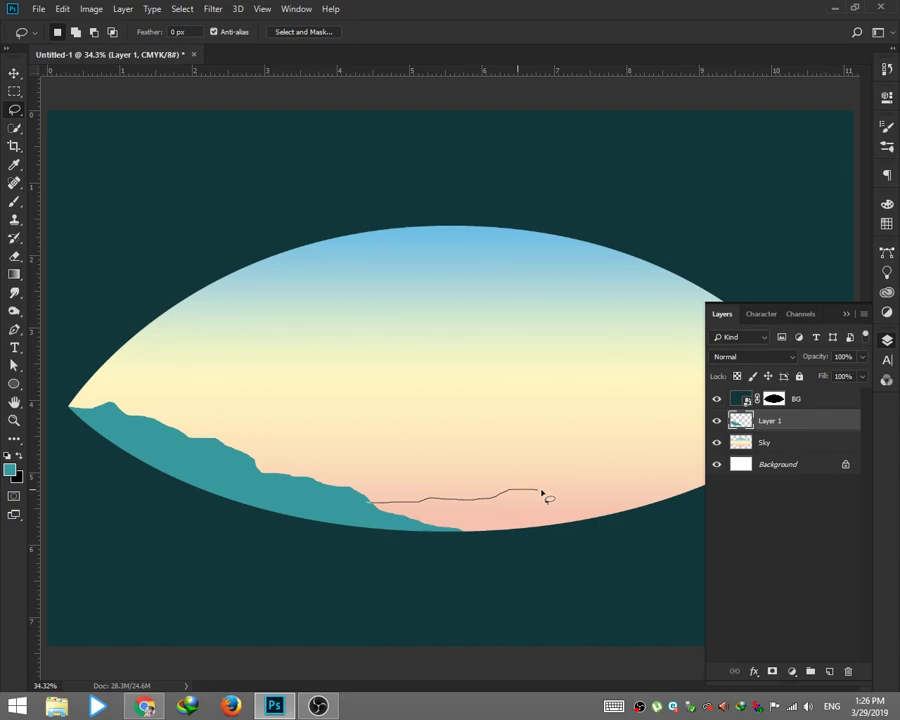
key("space")
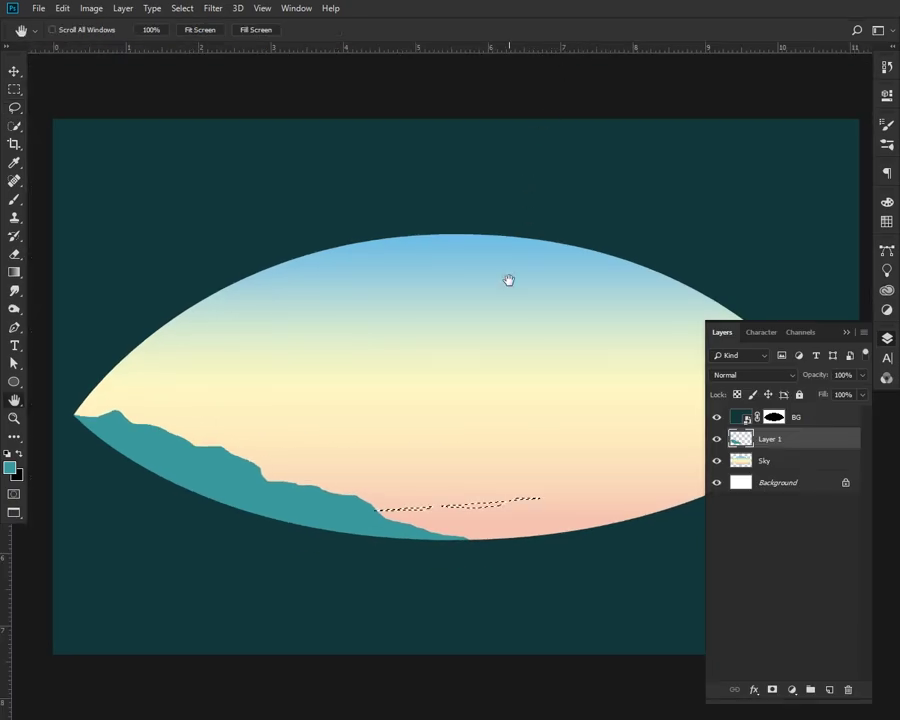
left_click_drag(506, 278, 391, 279)
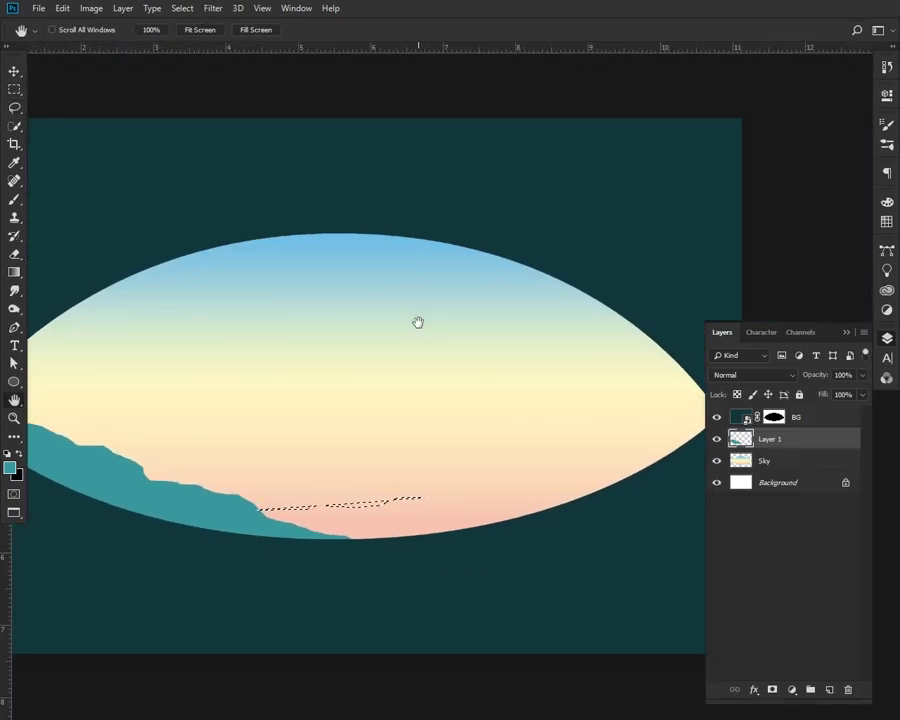
key("ctrl+d")
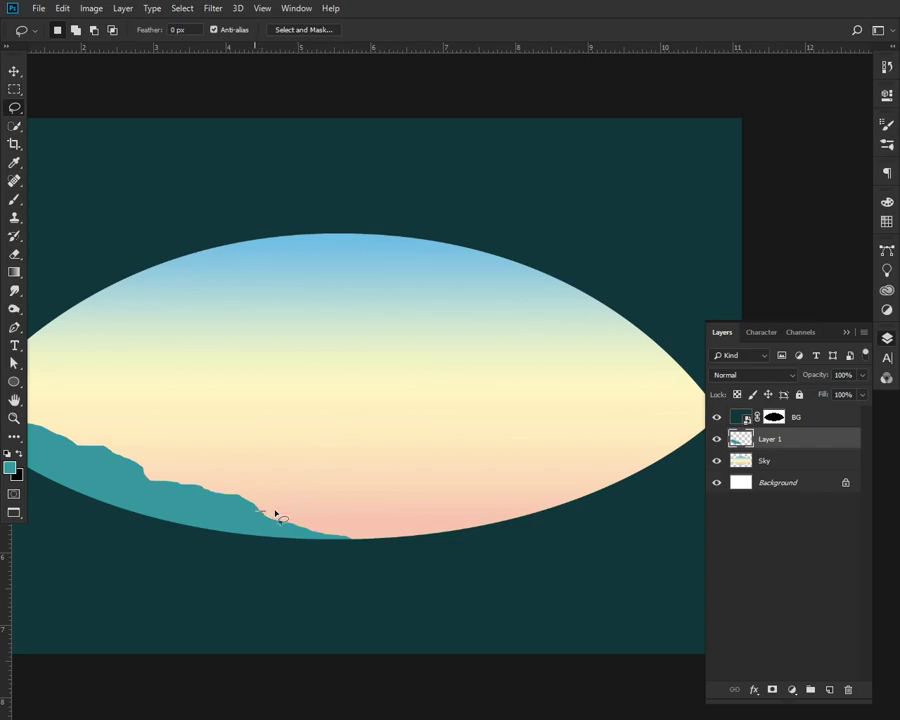
Lasso a ridge running from the eye's bottom centre to its right tip
left_click_drag(275, 513, 358, 509)
left_click_drag(554, 418, 528, 420)
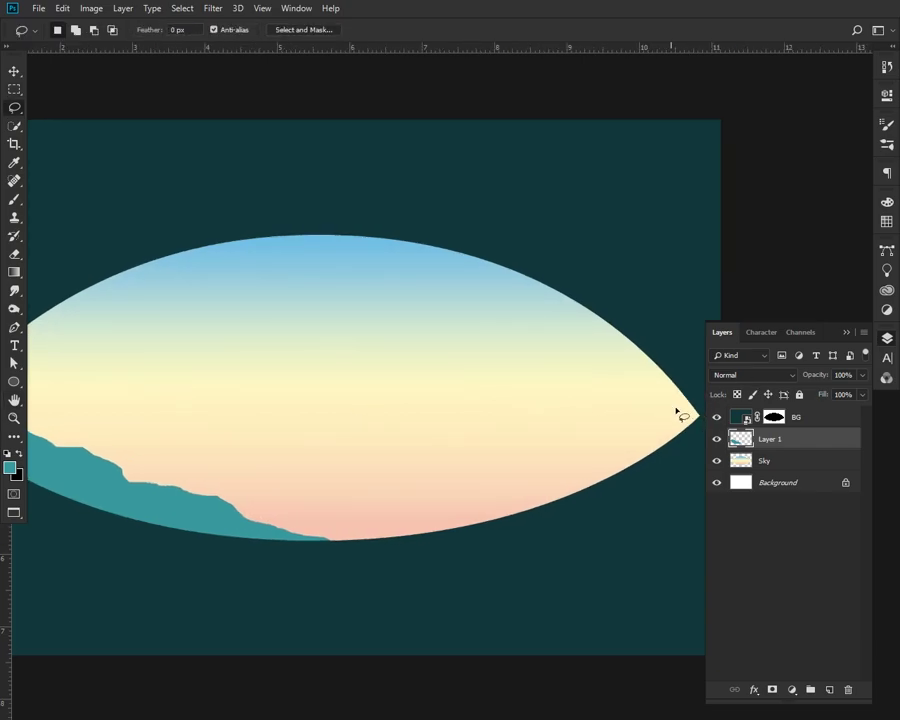
left_click_drag(697, 408, 636, 420)
left_click_drag(262, 530, 338, 524)
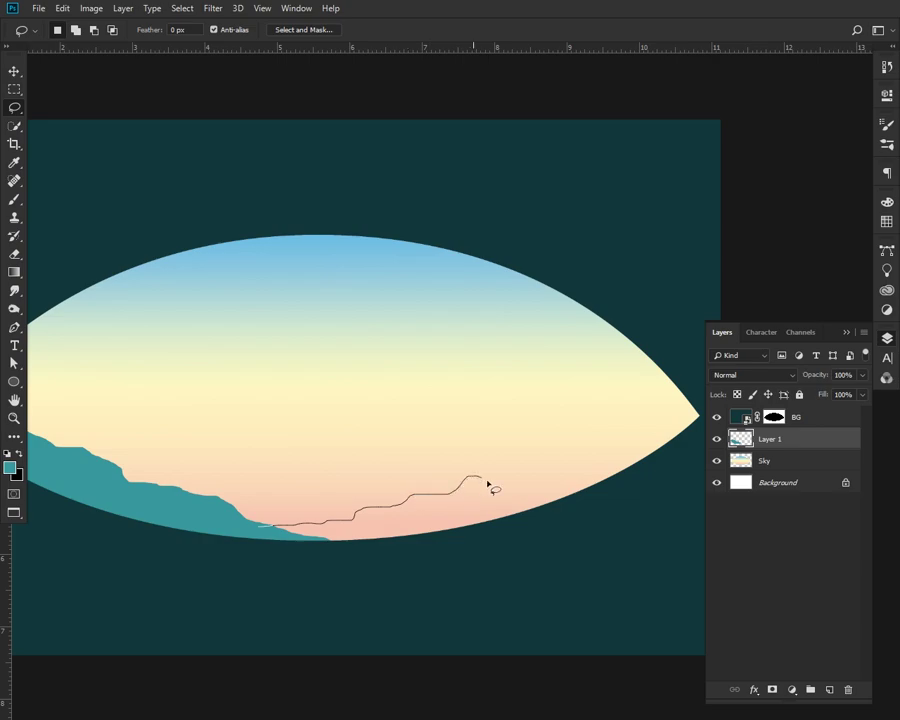
mouse_move(488, 484)
left_mouse_down()
mouse_move(522, 455)
mouse_move(566, 445)
mouse_move(539, 420)
left_mouse_up()
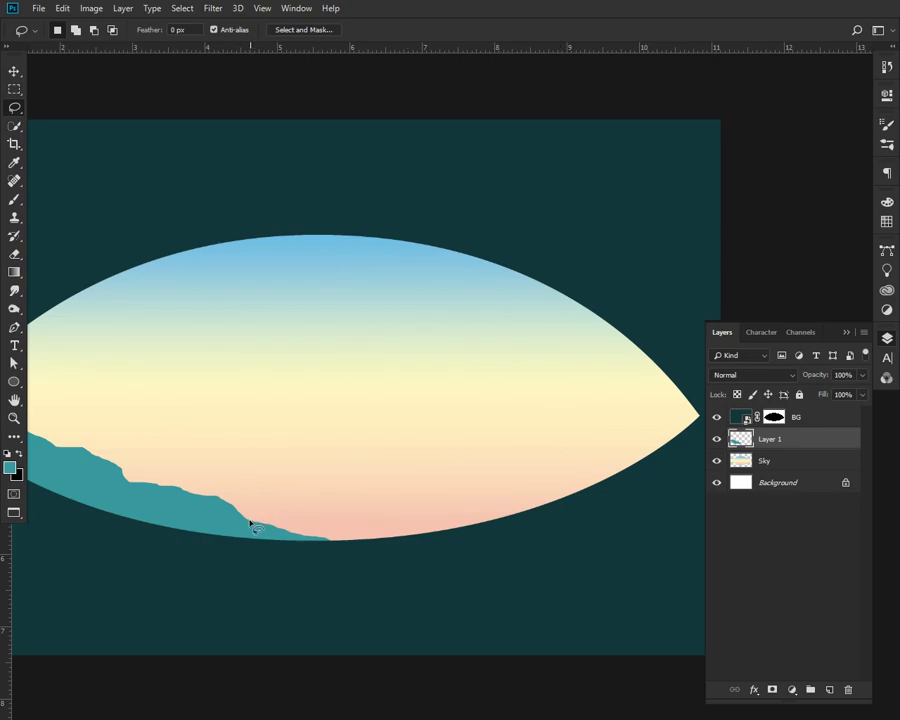
left_click_drag(235, 511, 266, 504)
mouse_move(386, 496)
left_mouse_down()
mouse_move(695, 408)
mouse_move(753, 512)
mouse_move(144, 686)
left_mouse_up()
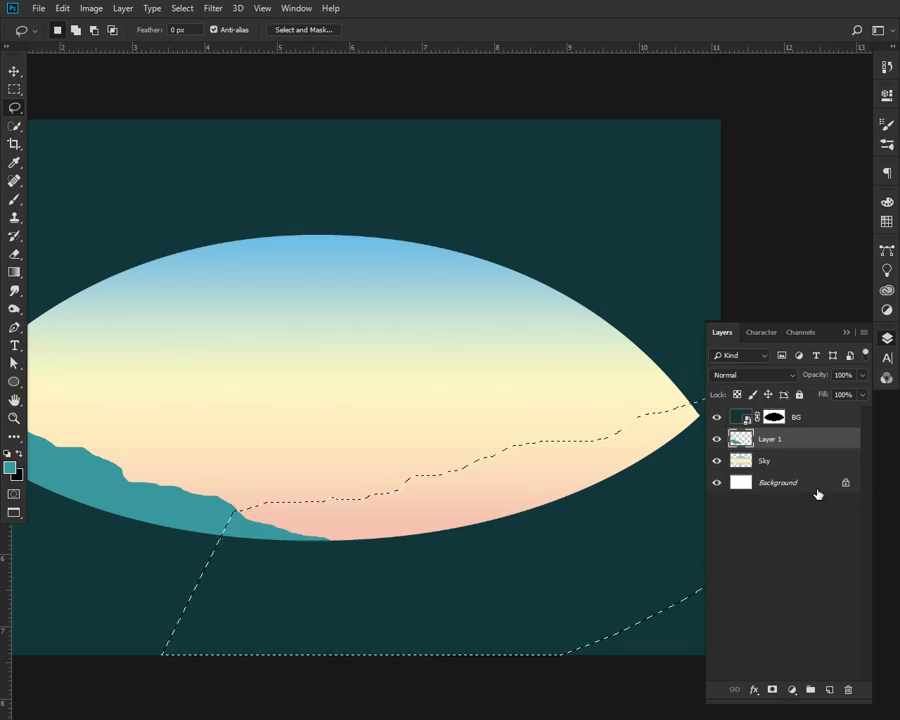
Fill the right ridge with #1dc2c6 on a new Layer 2 placed below Layer 1
left_click(827, 689)
left_click_drag(770, 439, 789, 462)
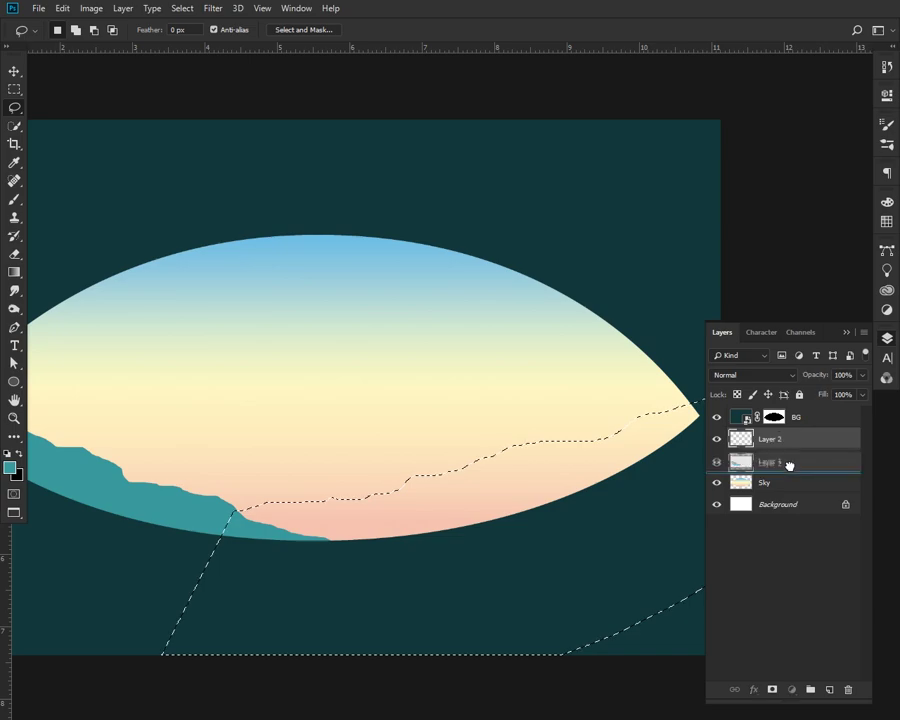
left_click(9, 466)
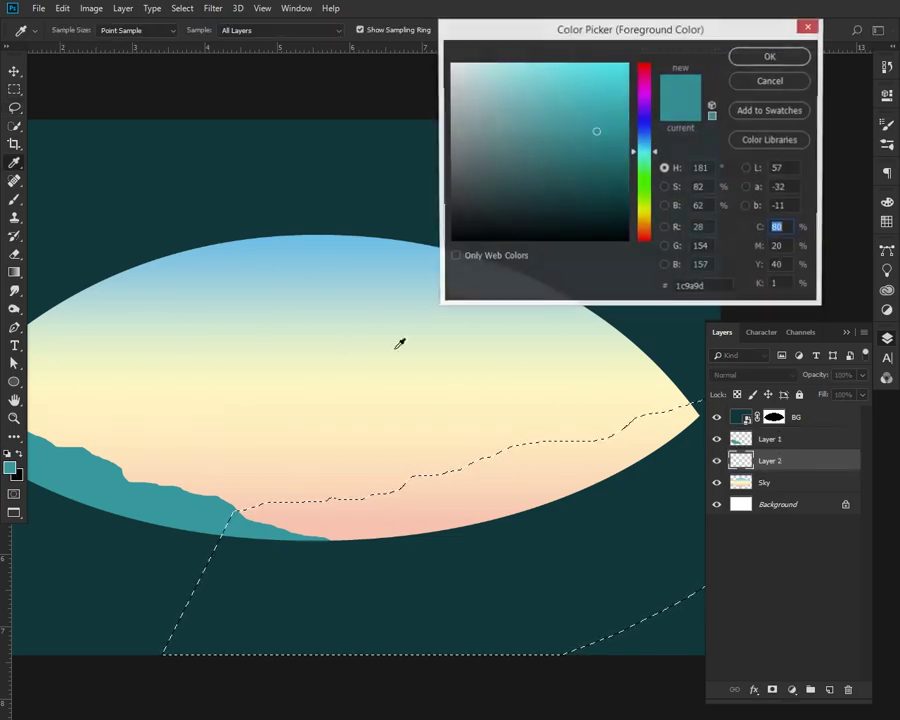
type("69")
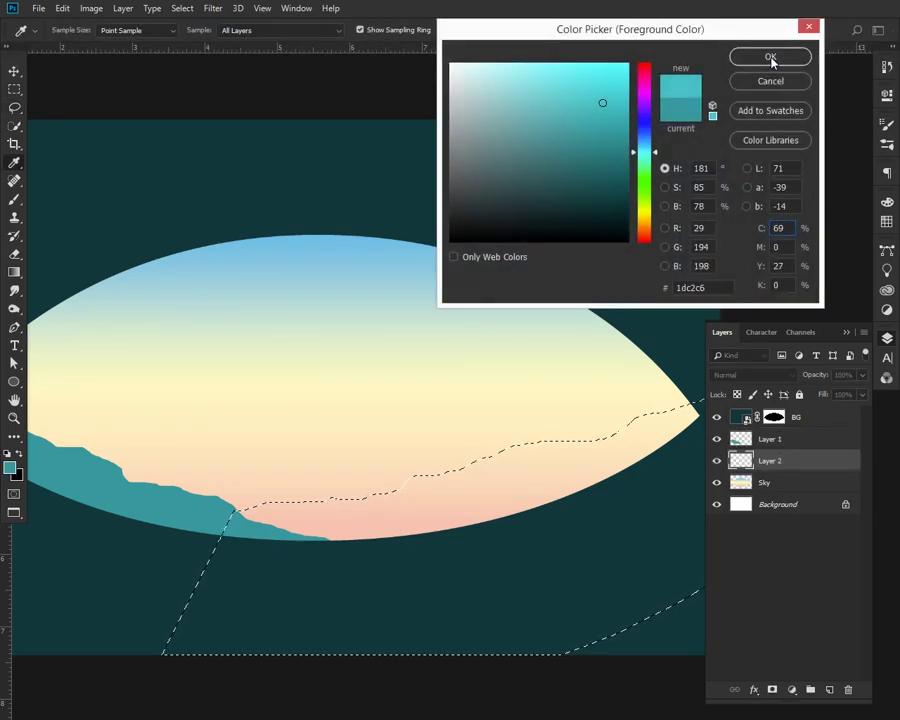
left_click(770, 56)
key("l")
key("alt+BackSpace")
key("ctrl+d")
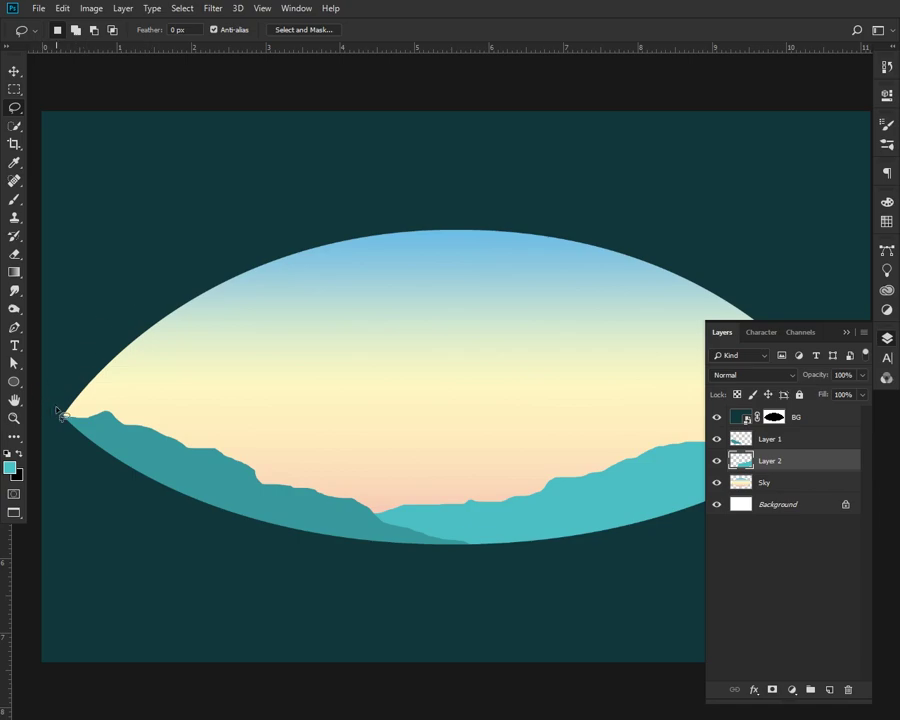
Lasso a tall peak rising from the eye's left tip toward the centre
left_click_drag(73, 420, 87, 402)
mouse_move(186, 421)
left_mouse_down()
mouse_move(224, 431)
mouse_move(95, 411)
mouse_move(150, 390)
mouse_move(206, 425)
left_mouse_up()
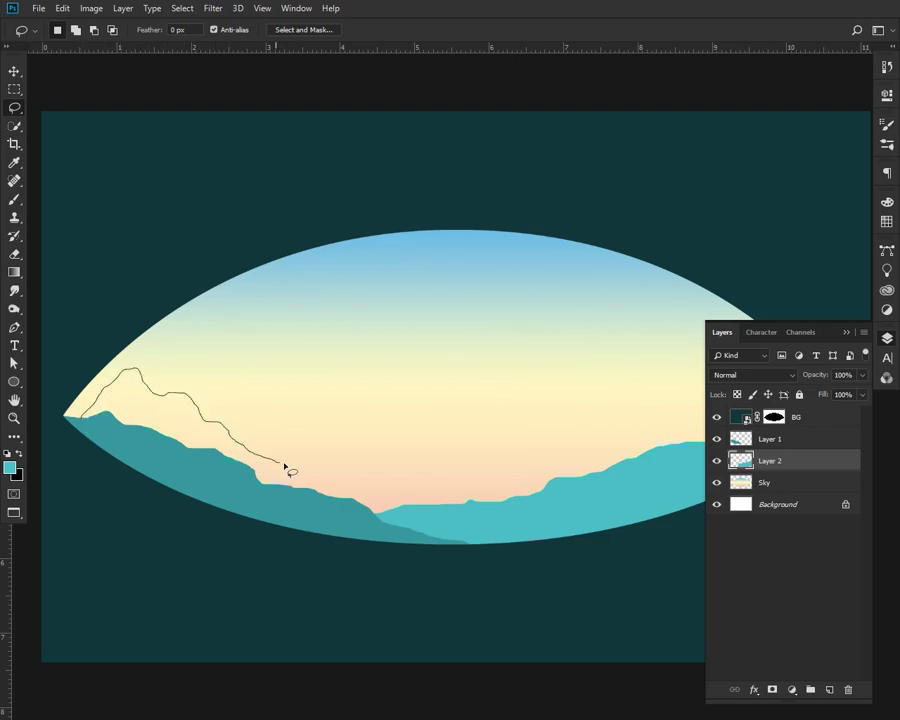
mouse_move(335, 483)
left_mouse_down()
mouse_move(381, 496)
mouse_move(145, 494)
left_mouse_up()
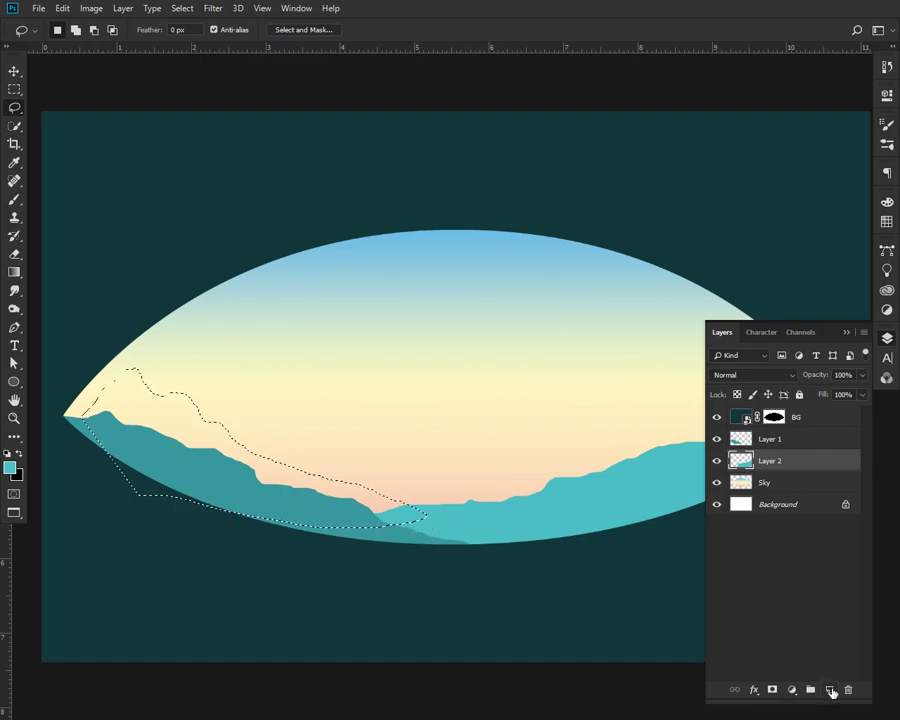
Fill the peak with blue #1da8c6 on a new Layer 3 and deselect
left_click(830, 689)
left_click(10, 466)
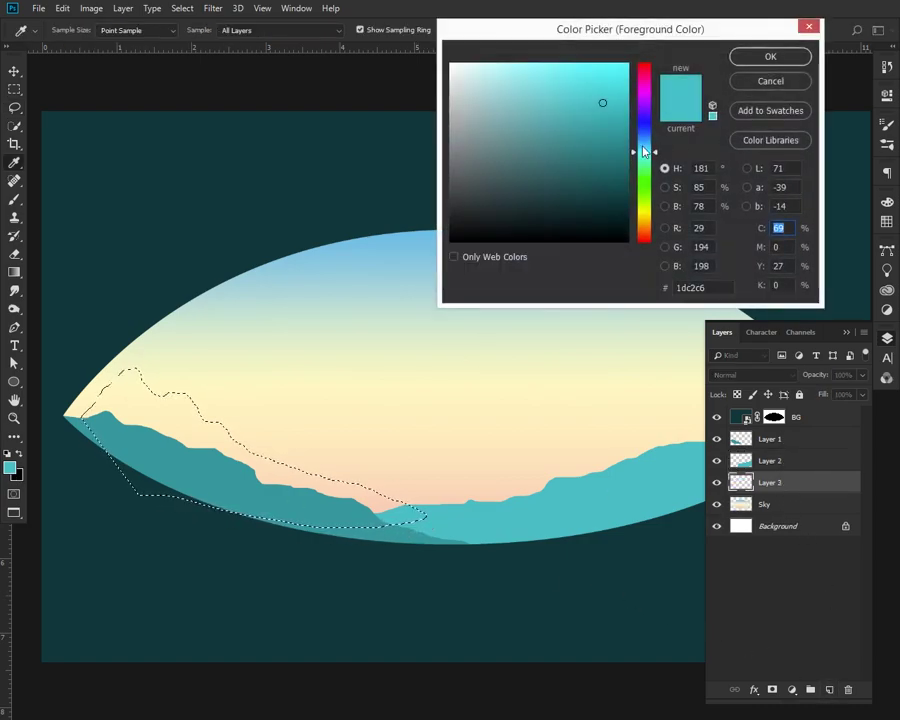
left_click_drag(647, 152, 647, 147)
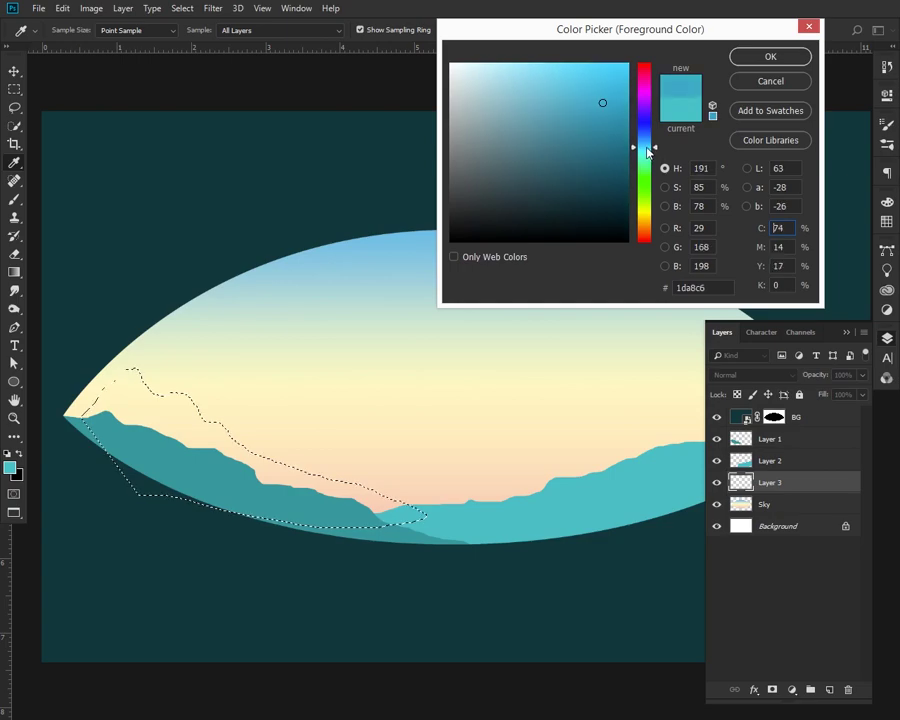
left_click(770, 56)
key("alt+BackSpace")
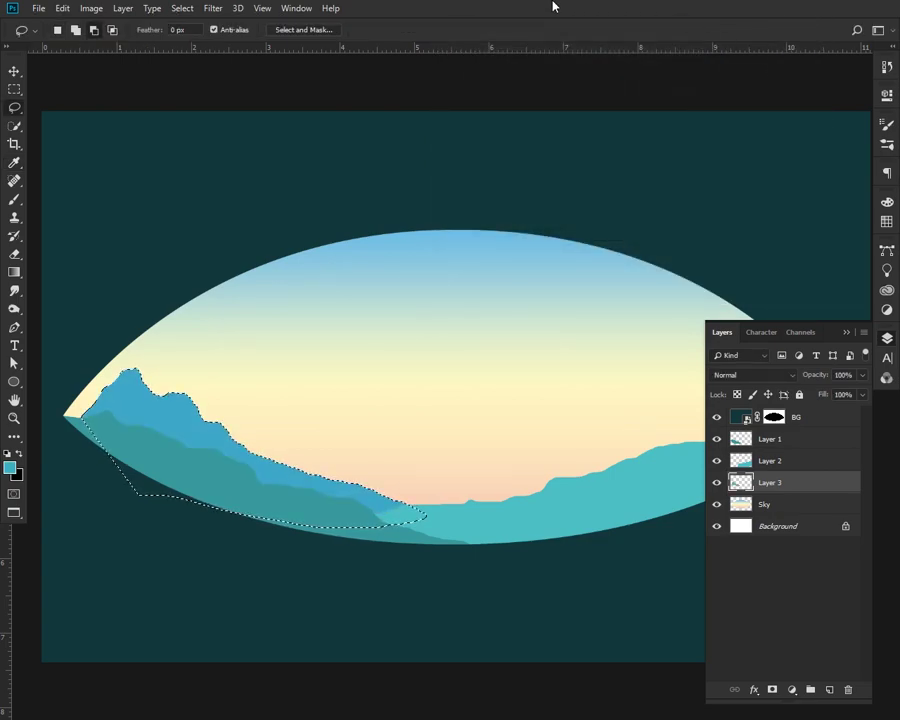
key("ctrl+d")
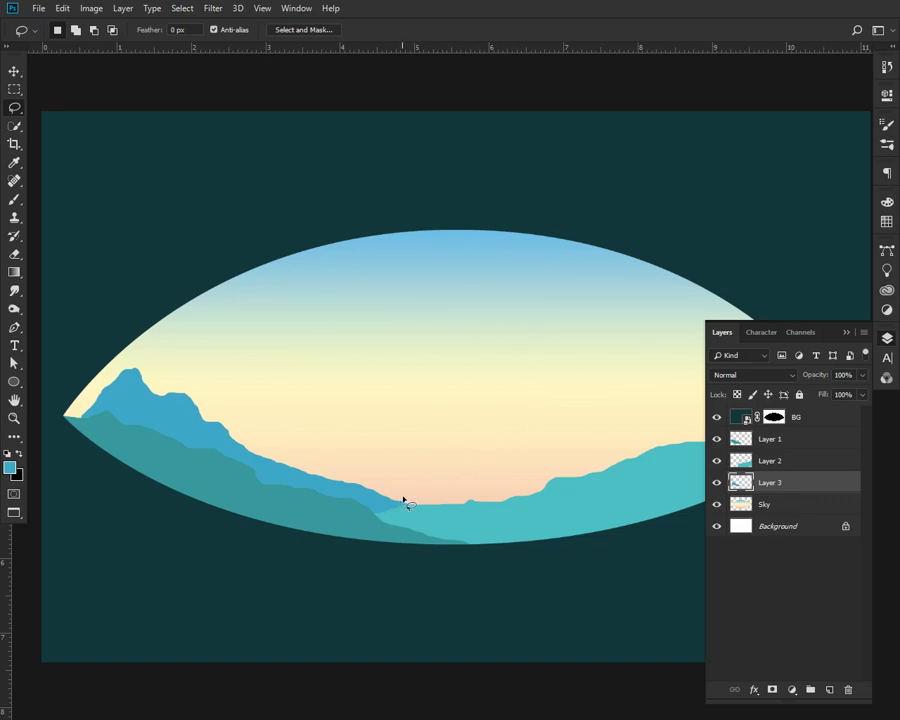
Lasso the right-hand peaks and fill them with #15c2e7 on a new Layer 4
mouse_move(444, 478)
left_mouse_down()
mouse_move(502, 462)
mouse_move(675, 374)
mouse_move(844, 412)
left_mouse_up()
left_click_drag(629, 687, 245, 601)
left_click(829, 689)
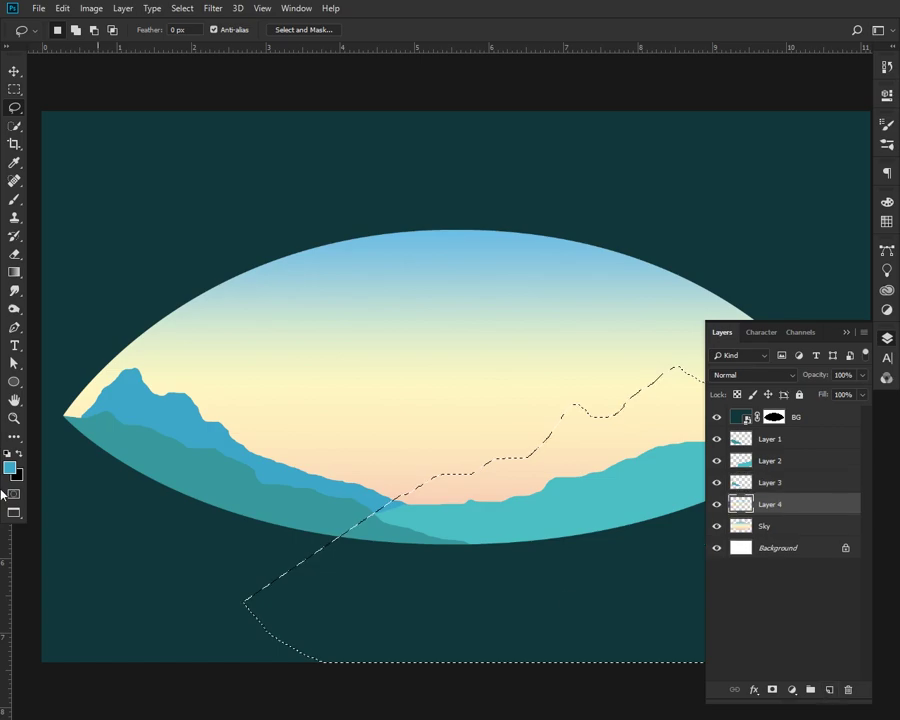
left_click(10, 468)
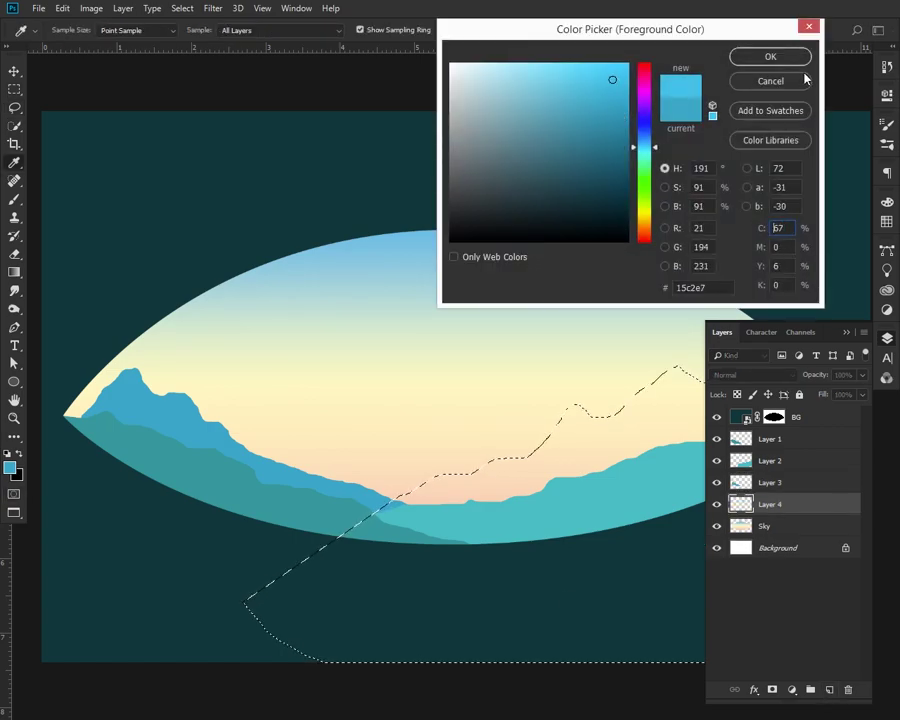
left_click(770, 56)
key("alt+BackSpace")
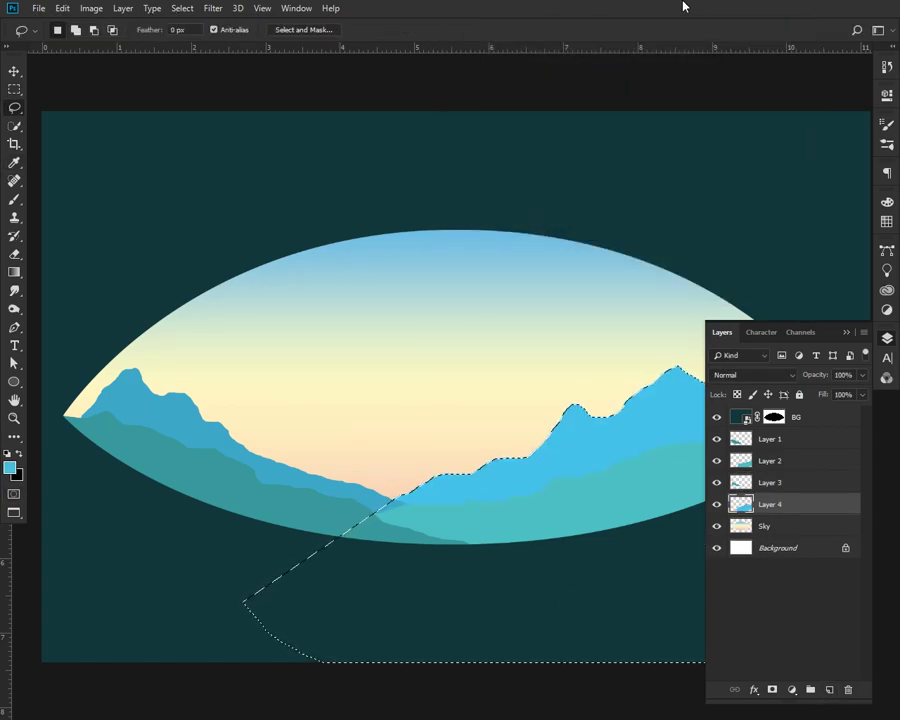
key("ctrl+d")
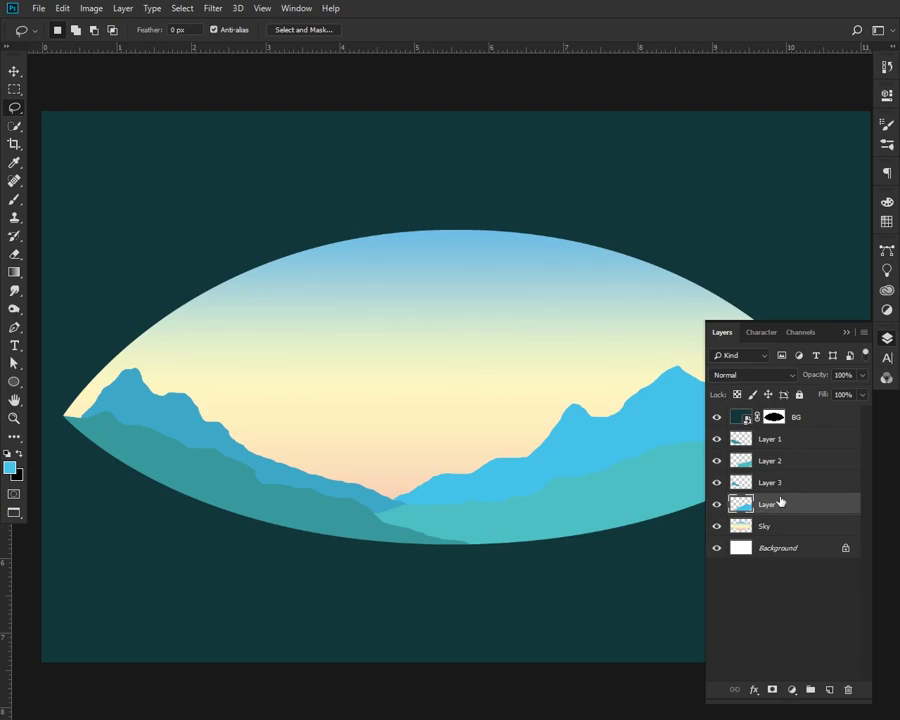
Give Layer 1 a Color Overlay of dark teal #107e81
double_click(811, 440)
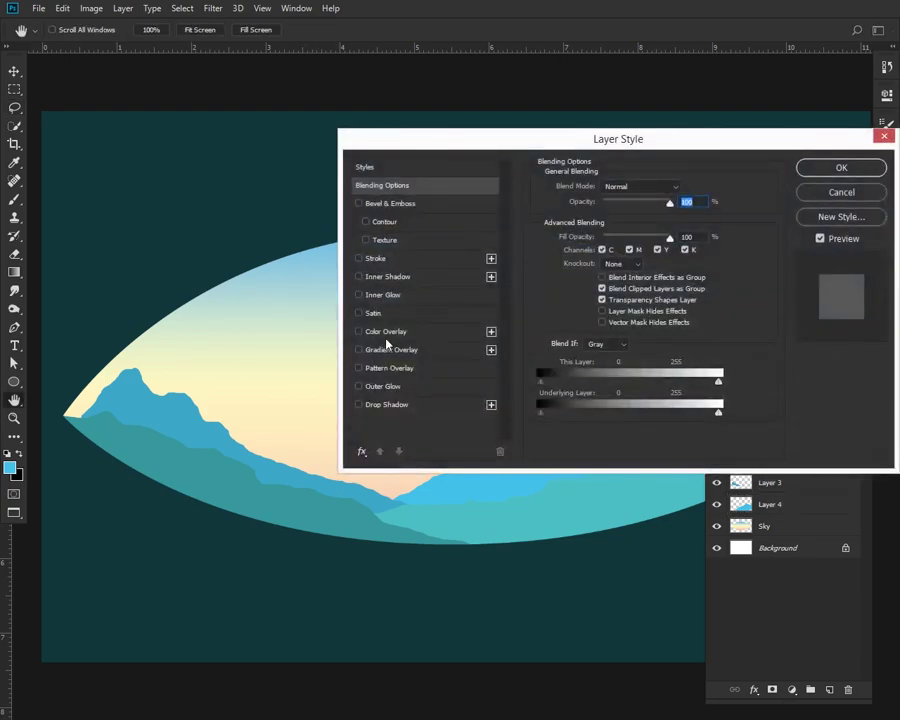
left_click(400, 331)
left_click_drag(574, 156, 630, 79)
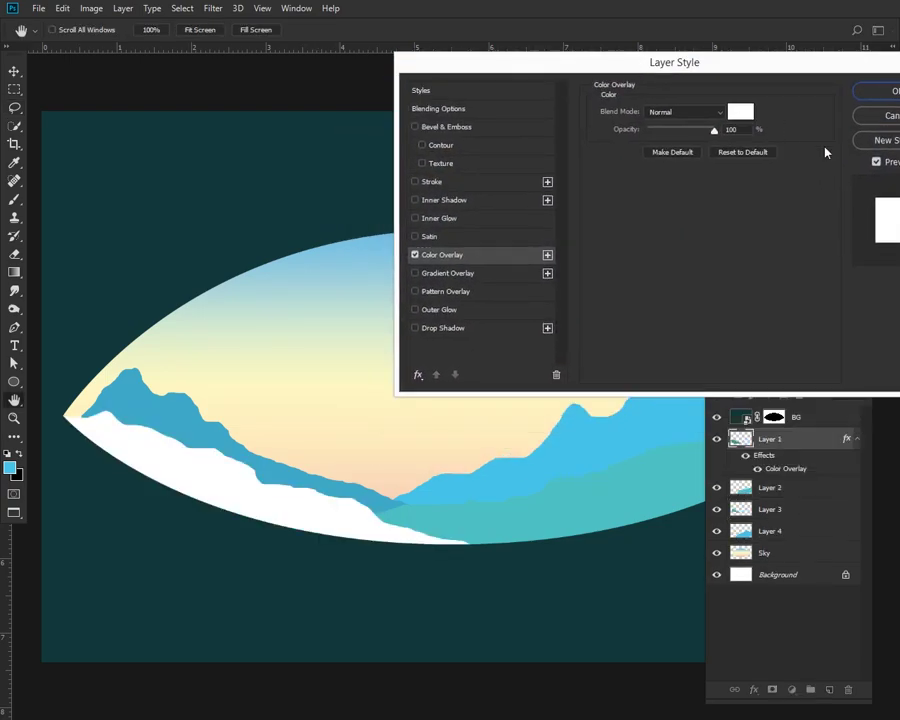
left_click(740, 112)
left_click(216, 591)
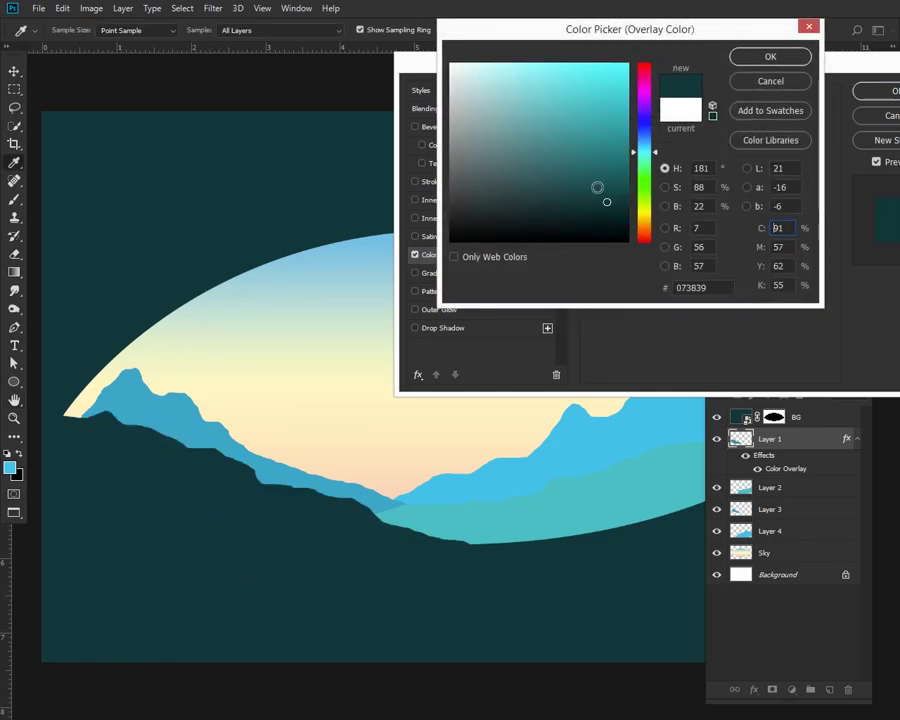
left_click(600, 177)
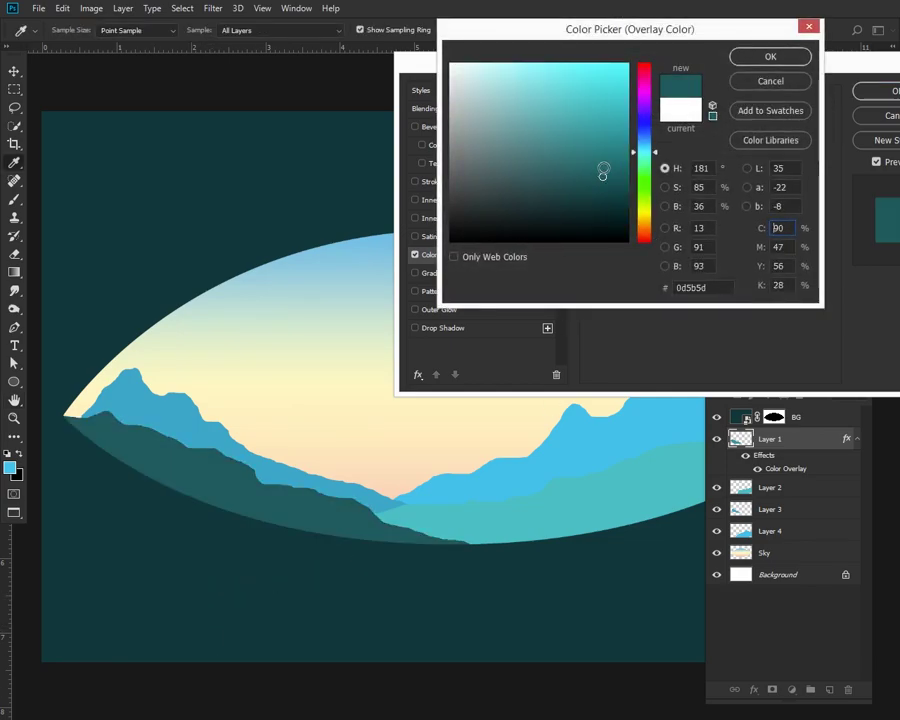
left_click(606, 151)
left_click(768, 57)
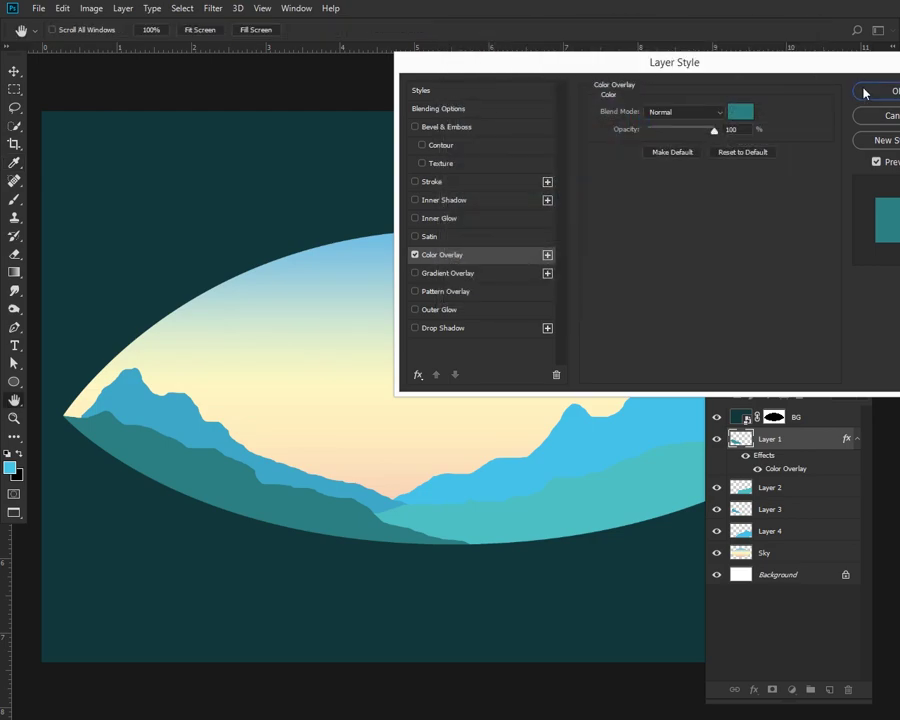
left_click(872, 90)
Copy the overlay to Layer 2, recolour it #11979a, then copy it to Layer 3
left_click_drag(785, 468, 783, 492)
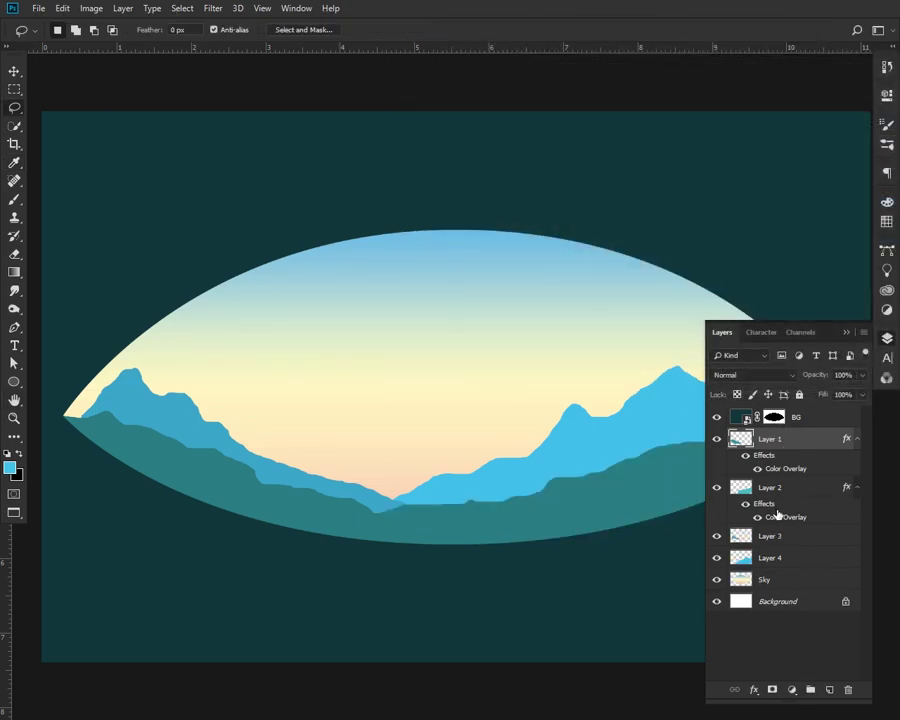
double_click(778, 513)
left_click(682, 107)
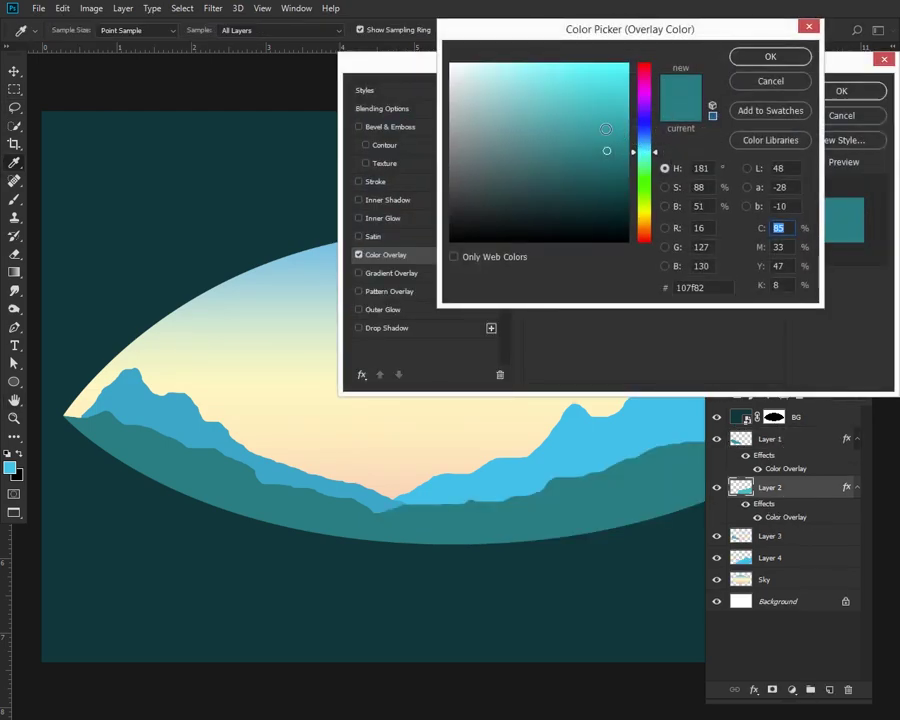
left_click_drag(605, 129, 609, 135)
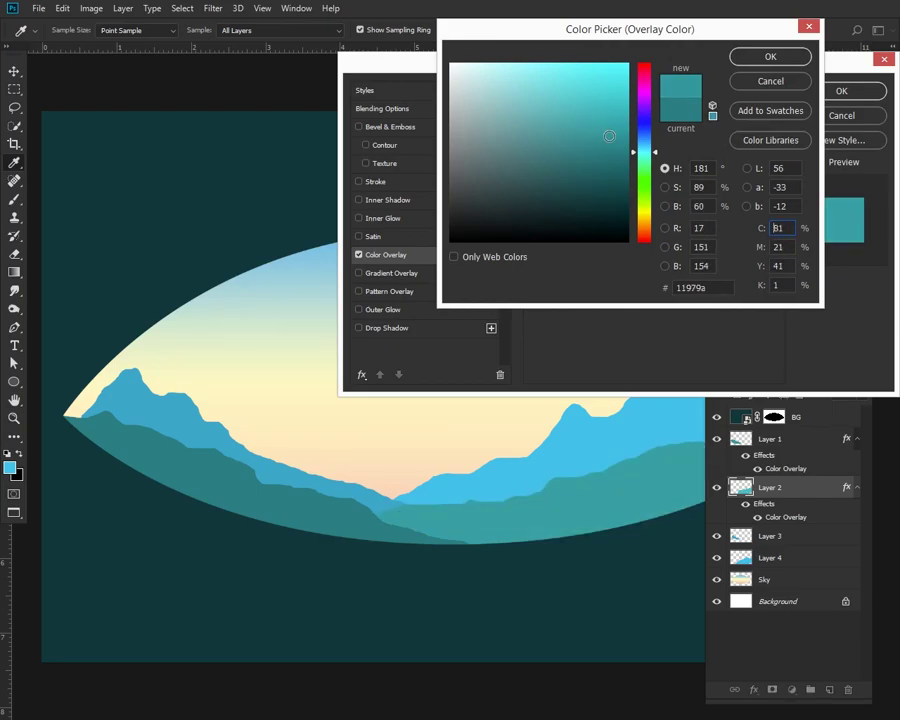
left_click(748, 62)
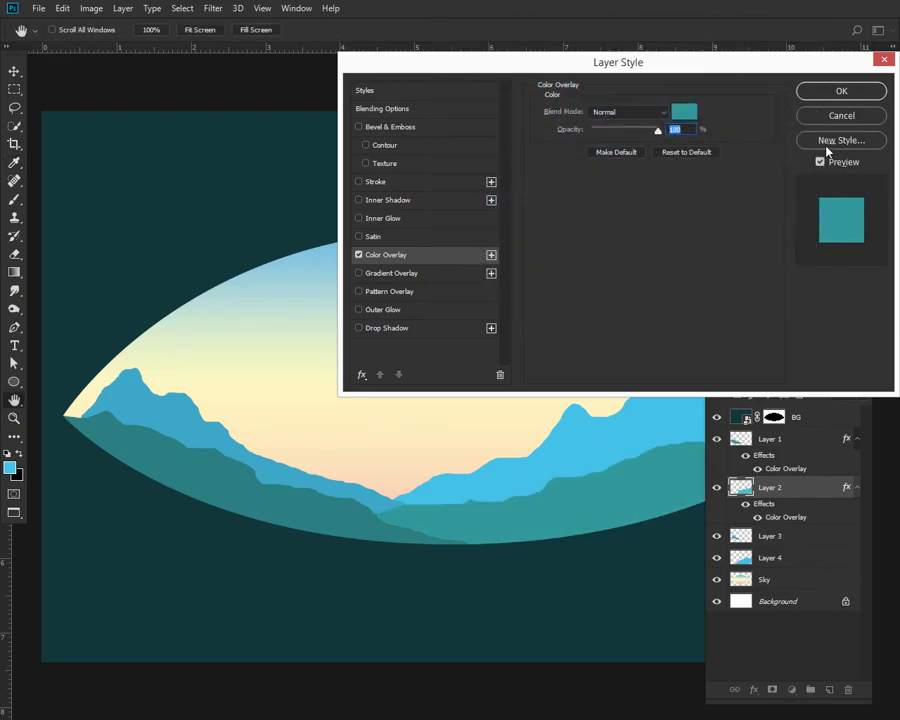
left_click(841, 91)
left_click_drag(764, 503, 788, 548)
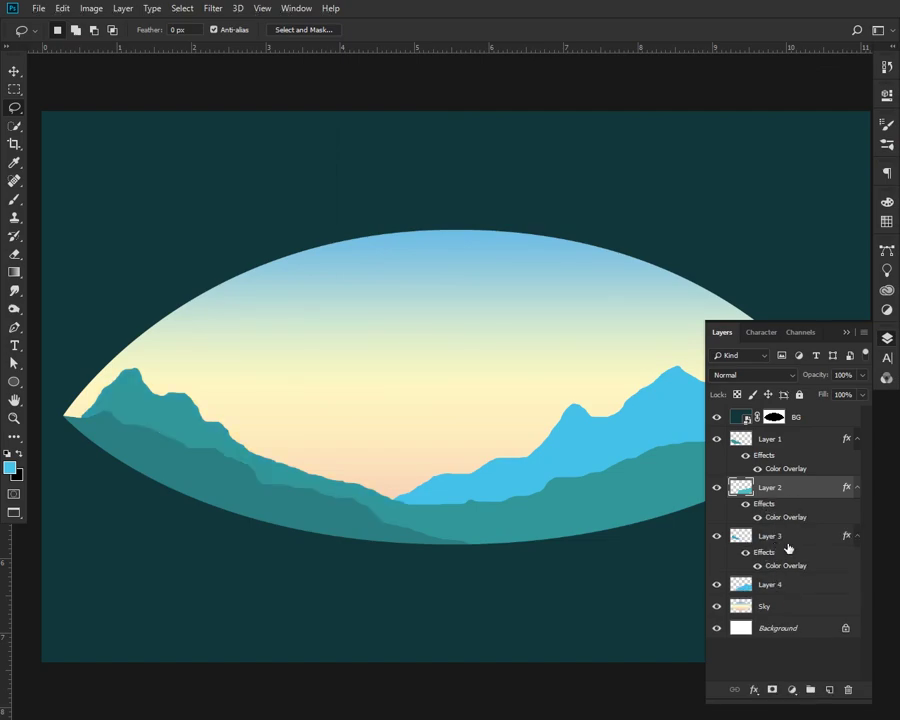
Lighten Layer 3's Color Overlay to #10a7b9
double_click(752, 550)
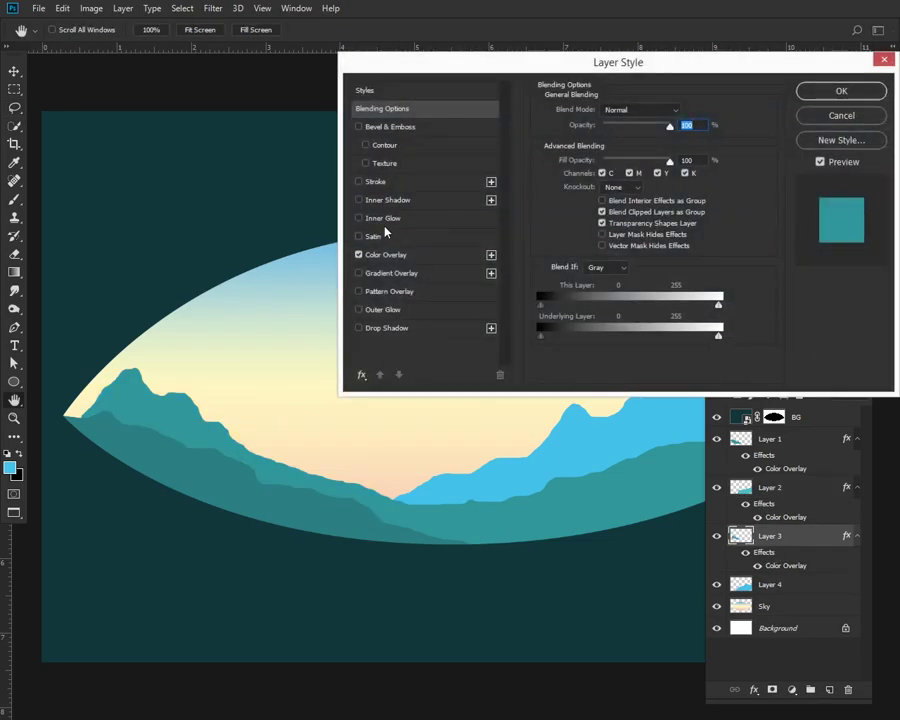
left_click(395, 255)
left_click(683, 111)
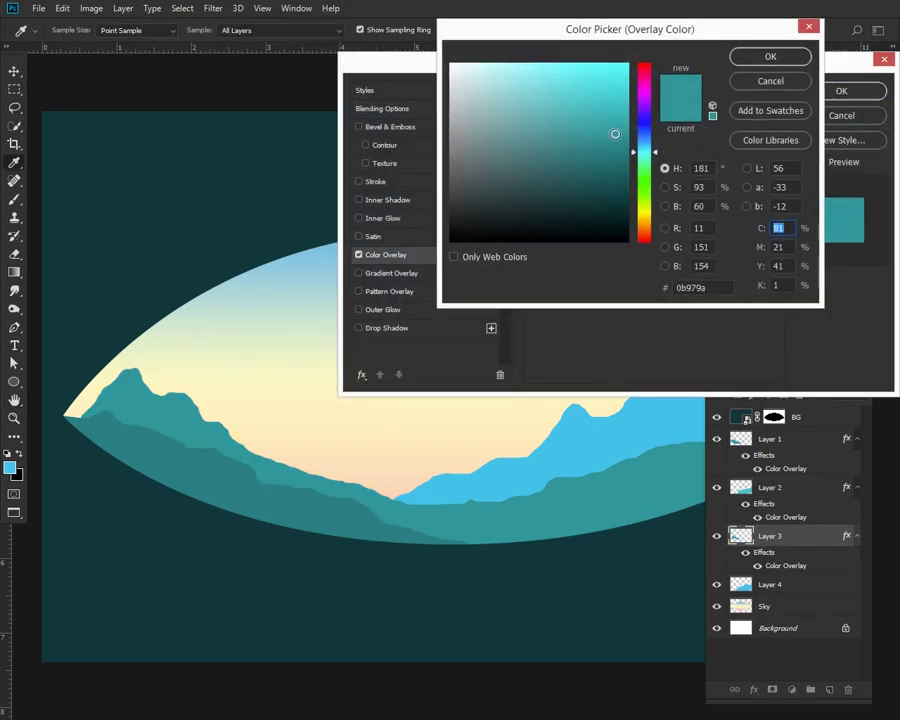
left_click_drag(645, 152, 648, 150)
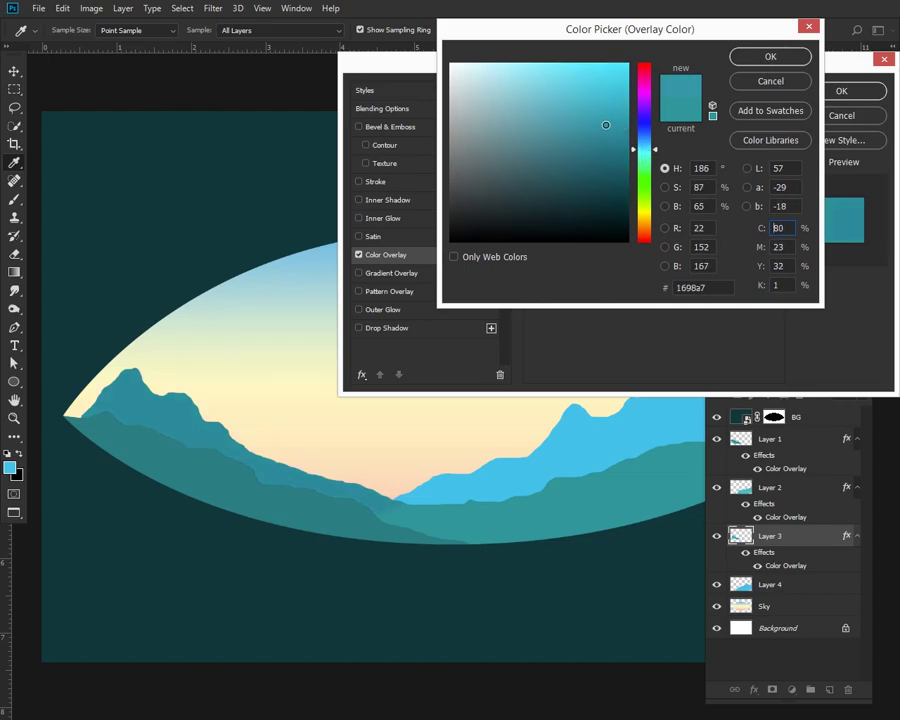
left_click_drag(605, 125, 613, 112)
left_click(765, 60)
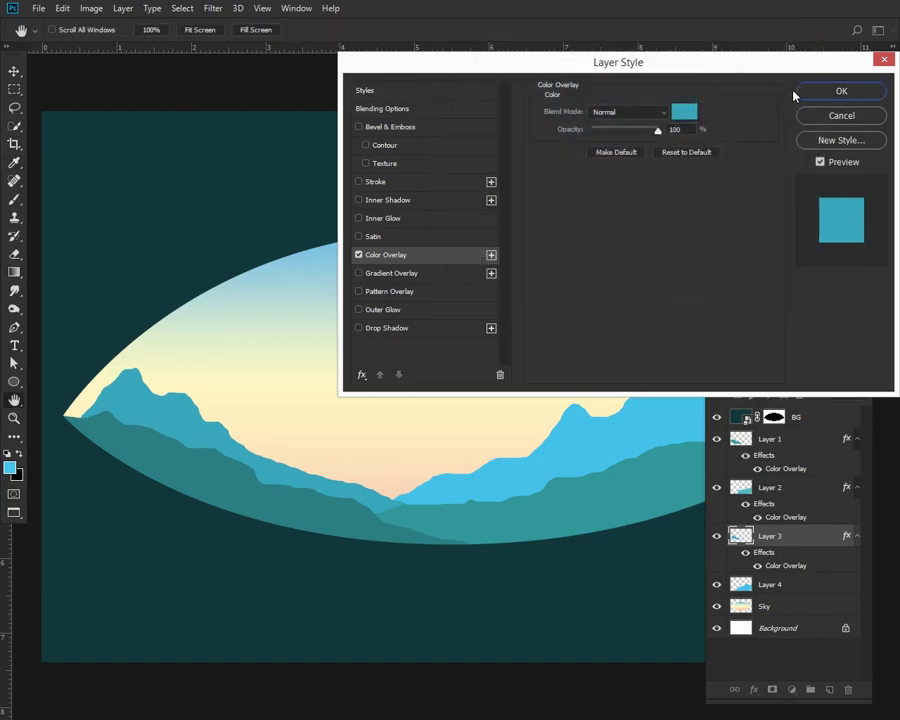
left_click(840, 91)
Copy the overlay to Layer 4 and set it to light cyan #23cadc
left_click_drag(771, 560, 771, 591)
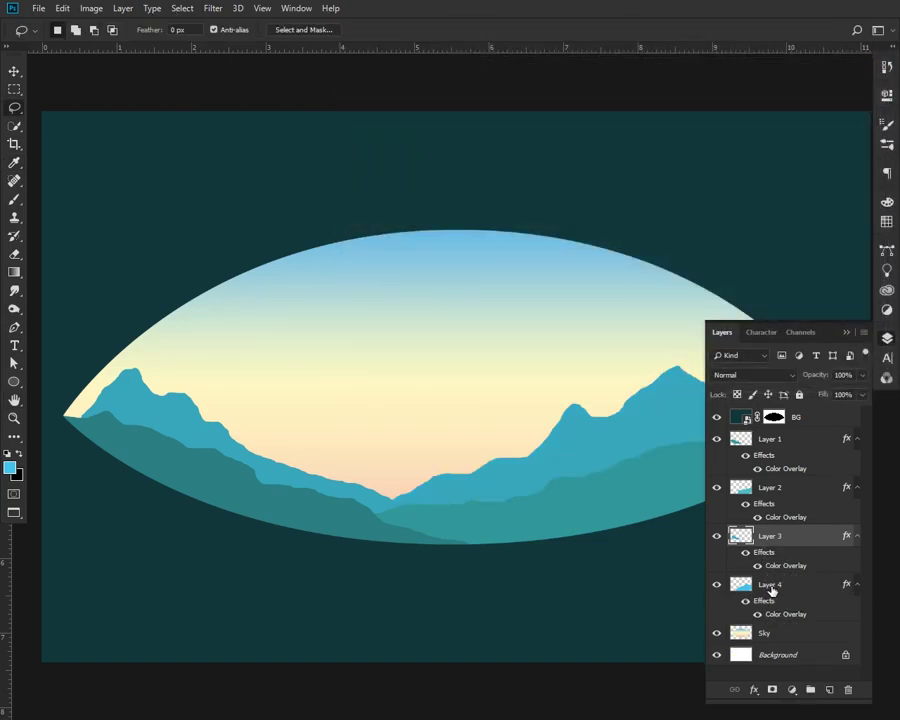
double_click(771, 614)
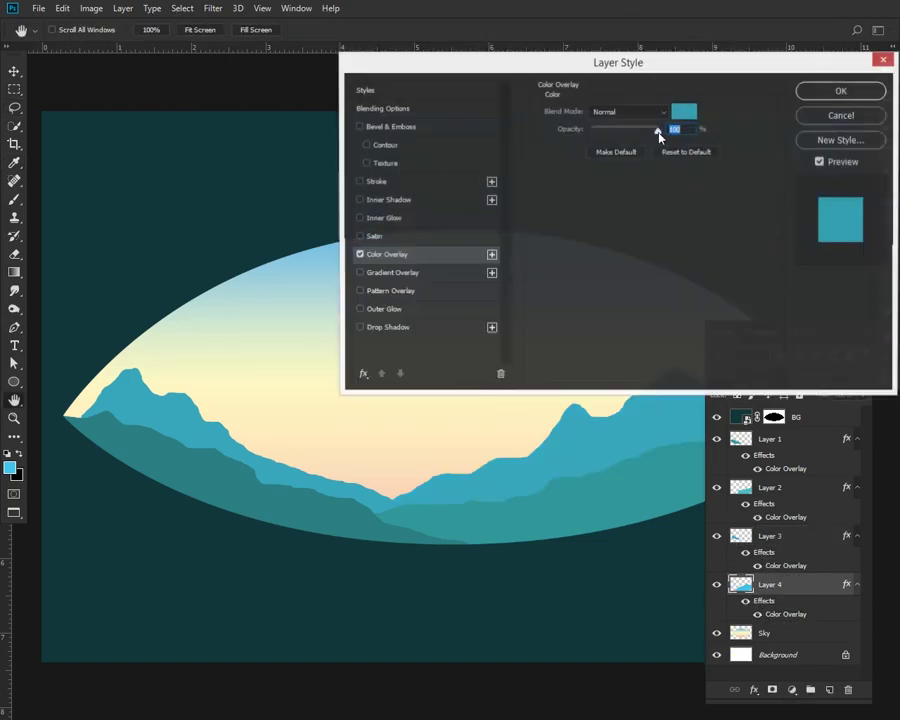
left_click(686, 113)
left_click(600, 88)
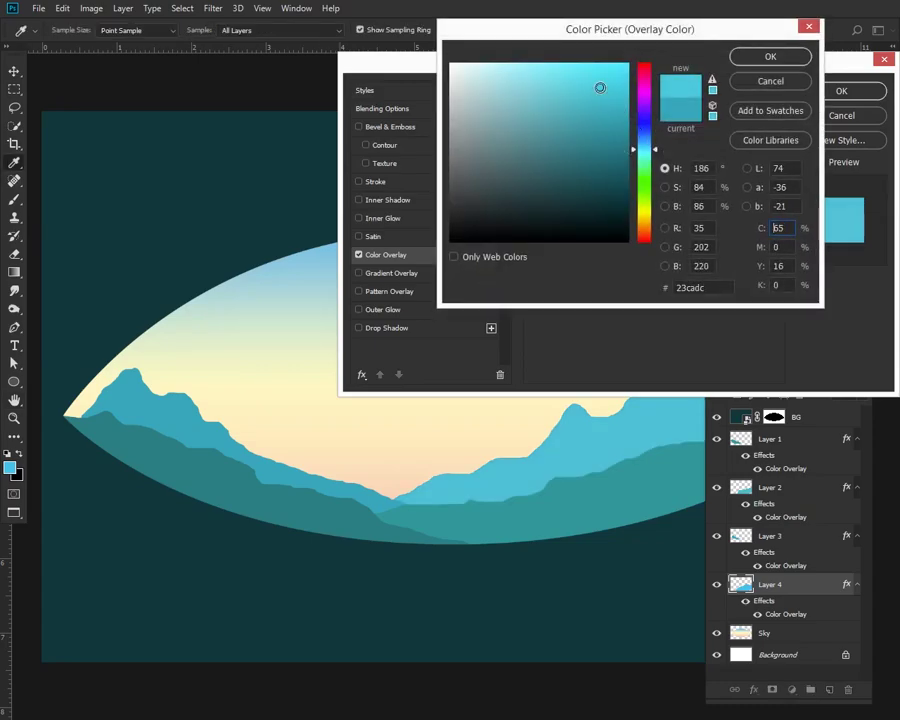
left_click(770, 57)
left_click(841, 91)
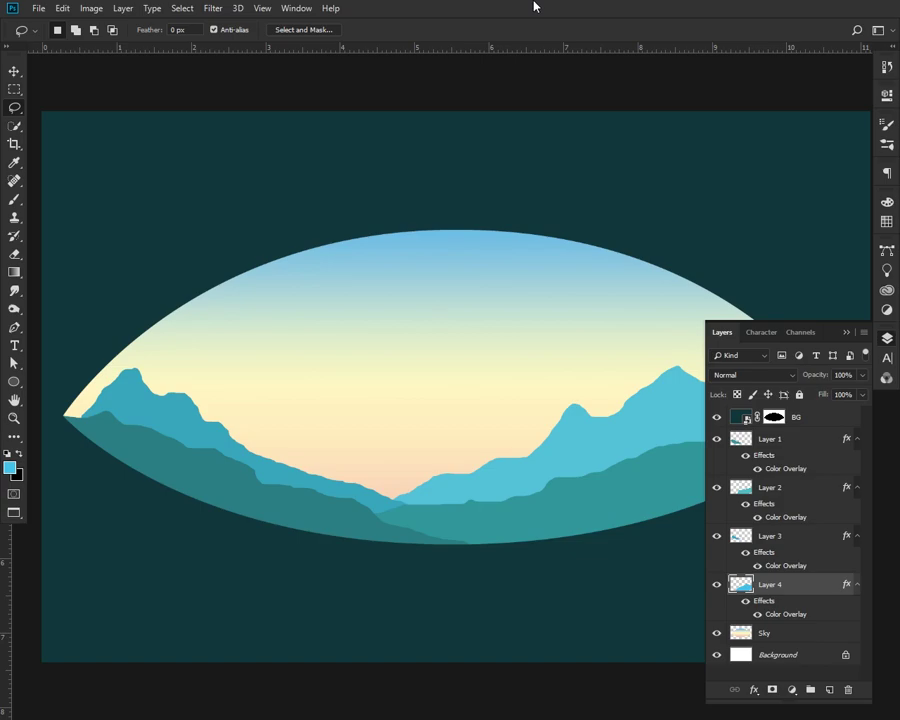
Collapse the effects lists of Layers 1, 2 and 3
left_click(826, 448)
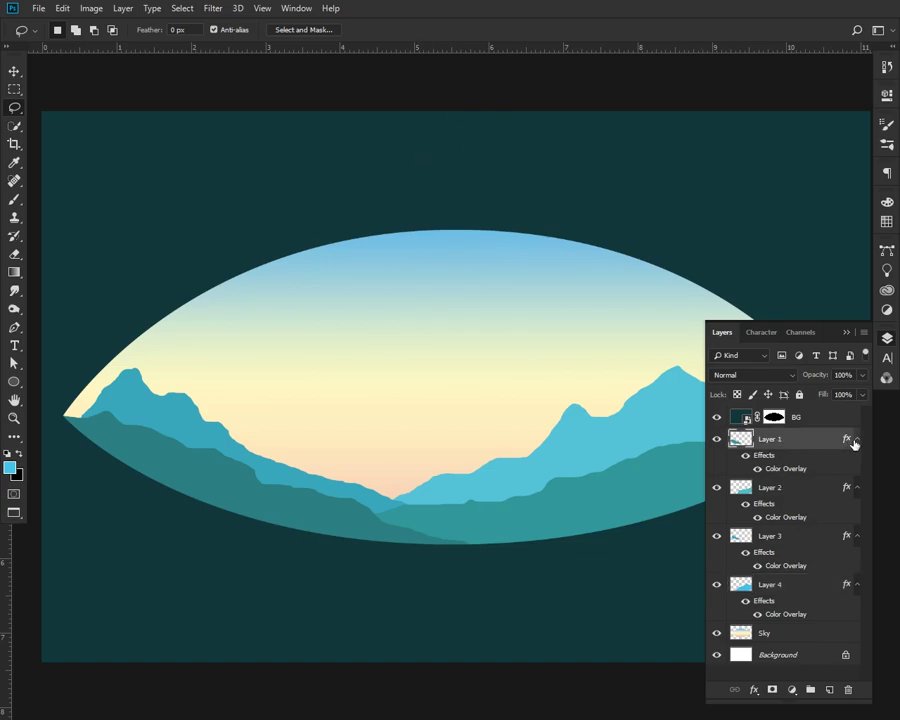
left_click(856, 439)
left_click(856, 460)
left_click(856, 482)
Collapse Layer 4's effects and rename Layer 1 to '1st Mountain'
left_click(856, 504)
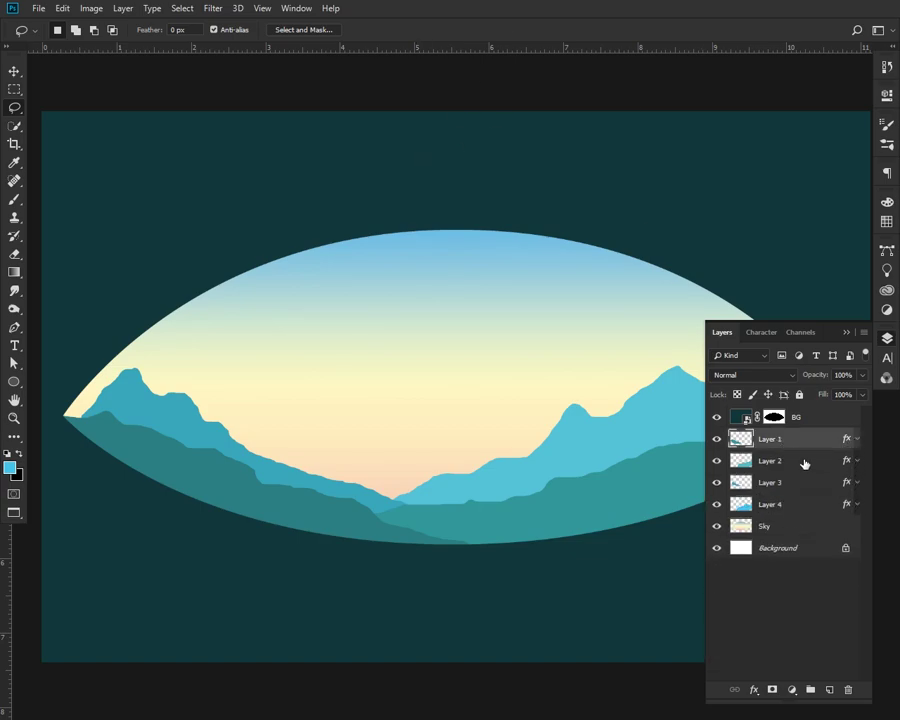
double_click(779, 441)
type("ain")
key("Return")
Rename the remaining layers '2nd Mountain', '3rd Mountain' and '4th Mountain'
double_click(777, 460)
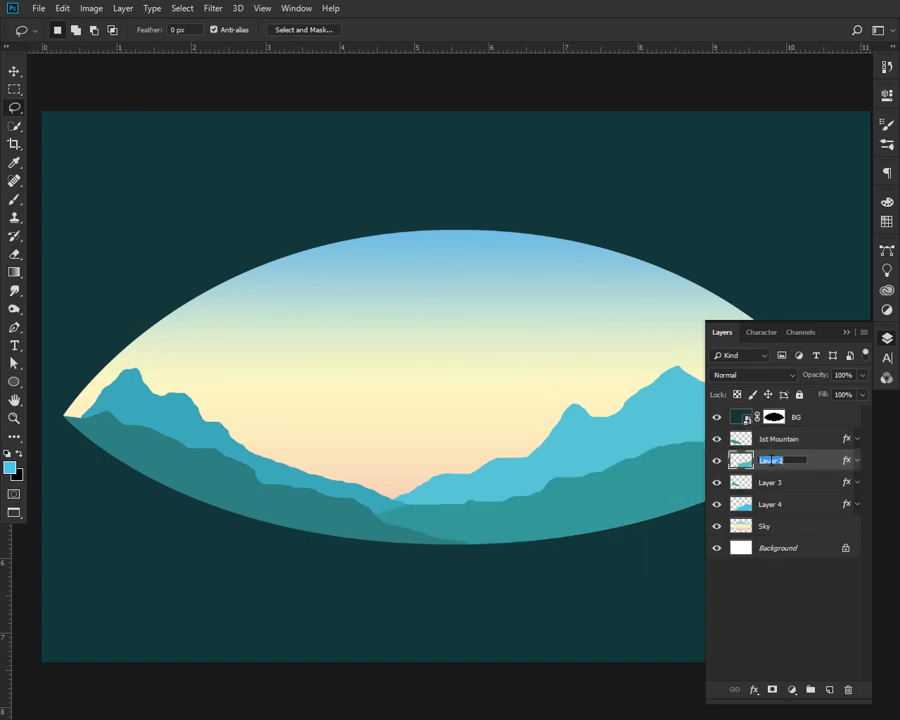
double_click(775, 438)
right_click(772, 437)
key("Escape")
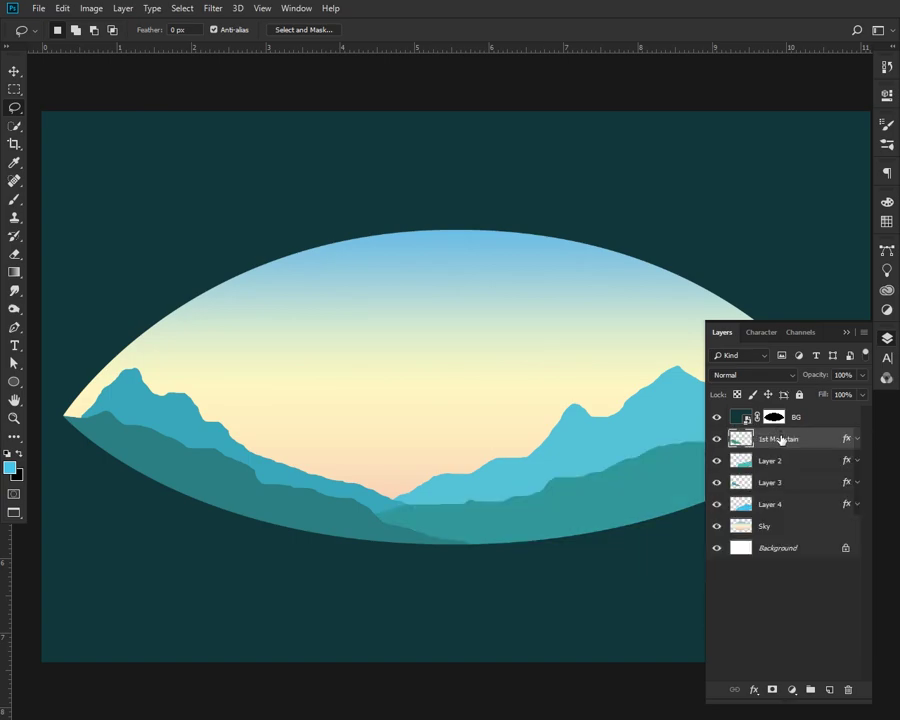
double_click(785, 440)
double_click(785, 439)
right_click(785, 439)
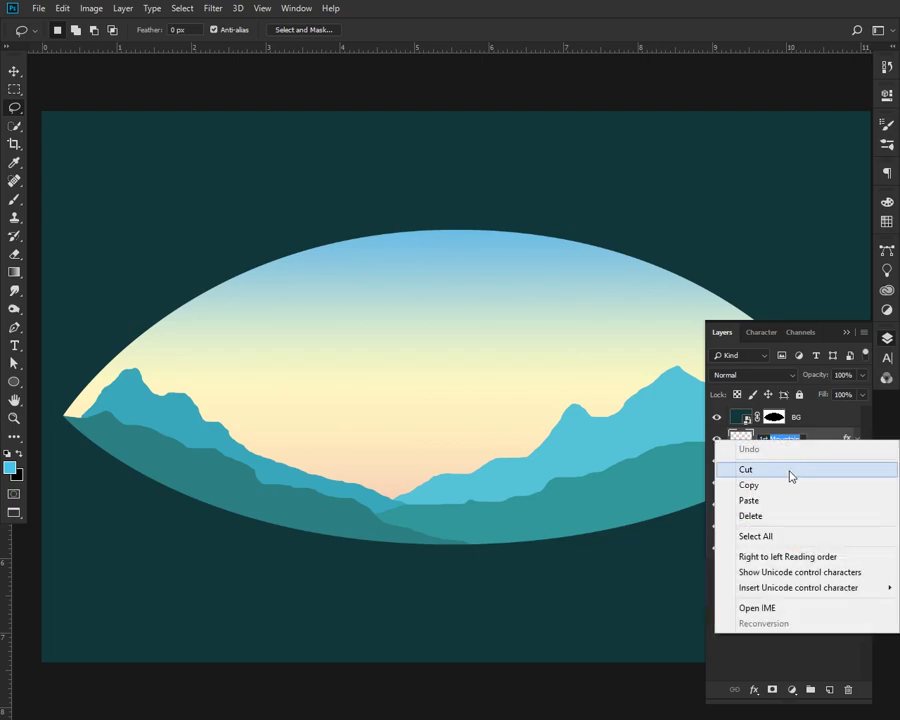
left_click(785, 481)
key("Tab")
type("2nd Mountain")
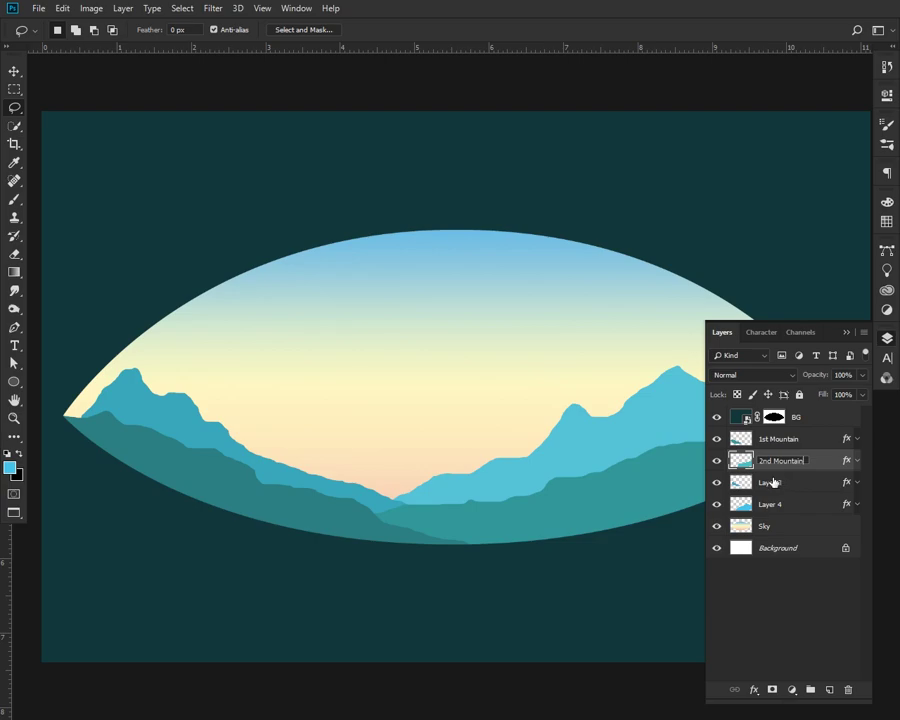
key("Tab")
type("3rd")
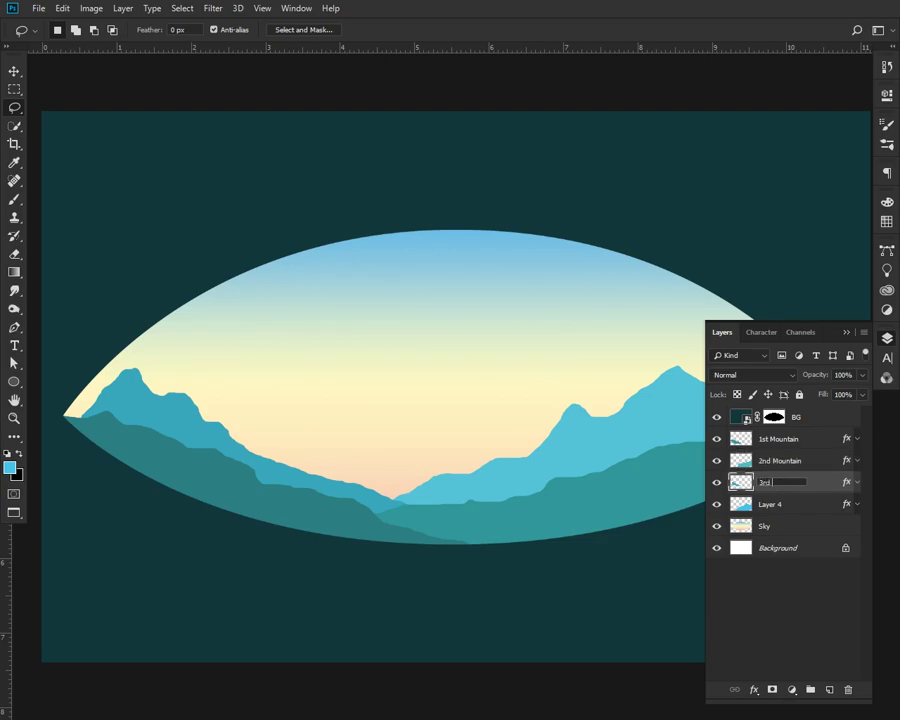
key("ctrl+v")
key("Tab")
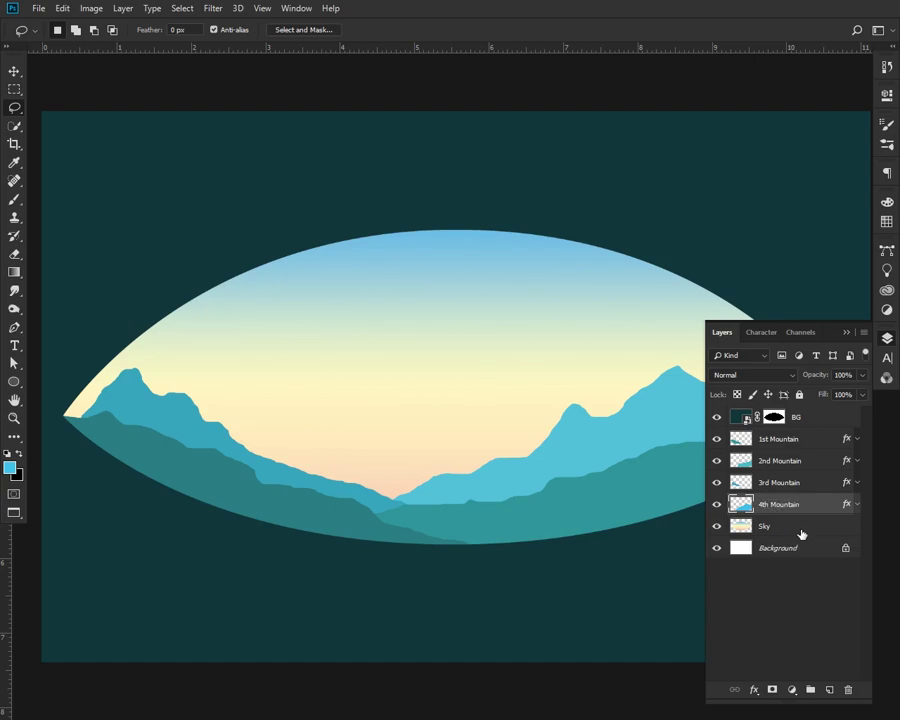
Group 3rd and 4th Mountain into a group named 'Big & Far'
left_click(807, 483)
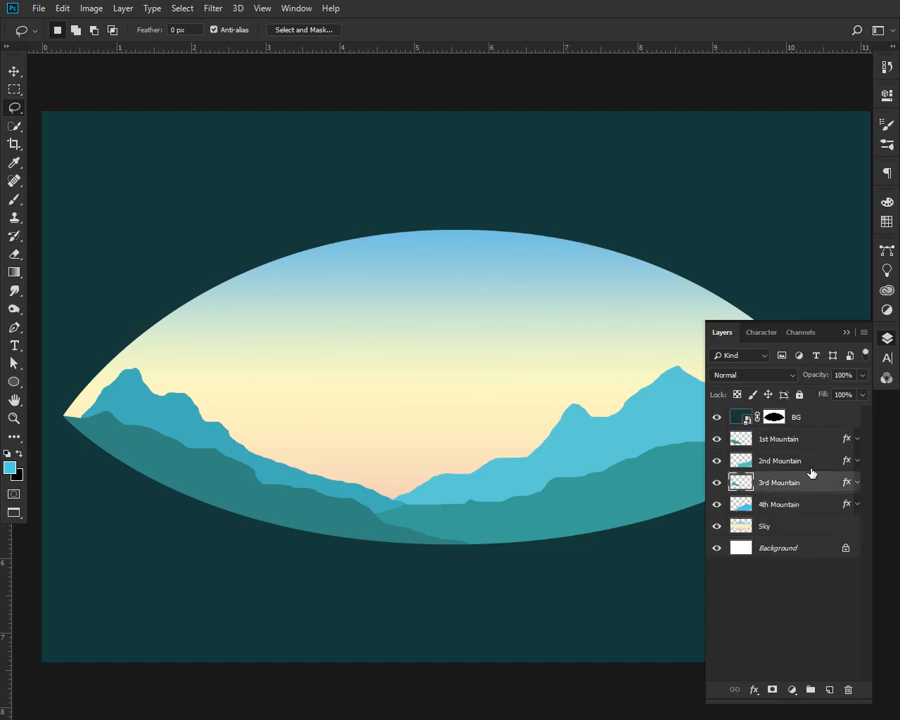
left_click(803, 505, "shift")
key("ctrl+g")
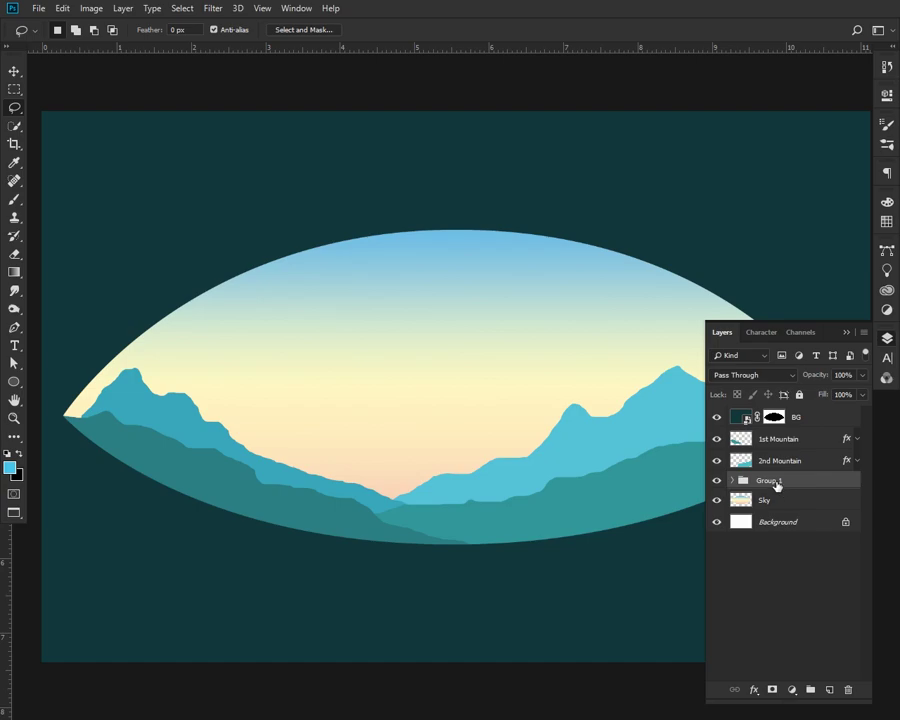
double_click(772, 481)
type("Big & F")
type("ar")
key("Return")
Group 1st and 2nd Mountain into a group named 'Small & near'
left_click(780, 461)
left_click(782, 440, "shift")
key("ctrl+g")
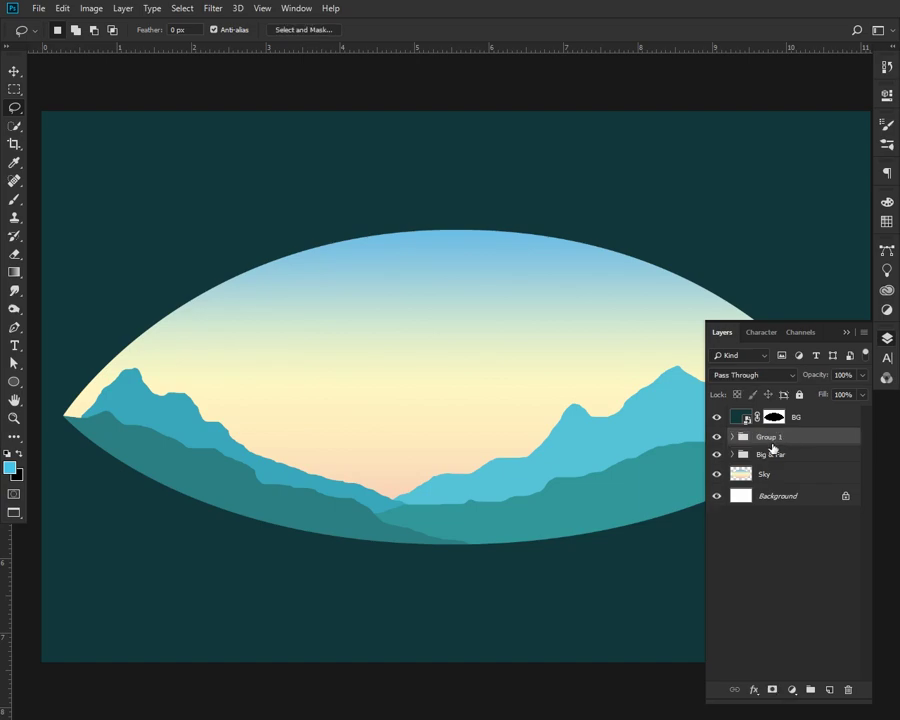
double_click(772, 437)
type("S")
type("ar")
key("Return")
Nest both groups in a parent group named 'Mountain' and expand all three
left_click(780, 454)
left_click(779, 436, "shift")
key("ctrl+g")
double_click(772, 437)
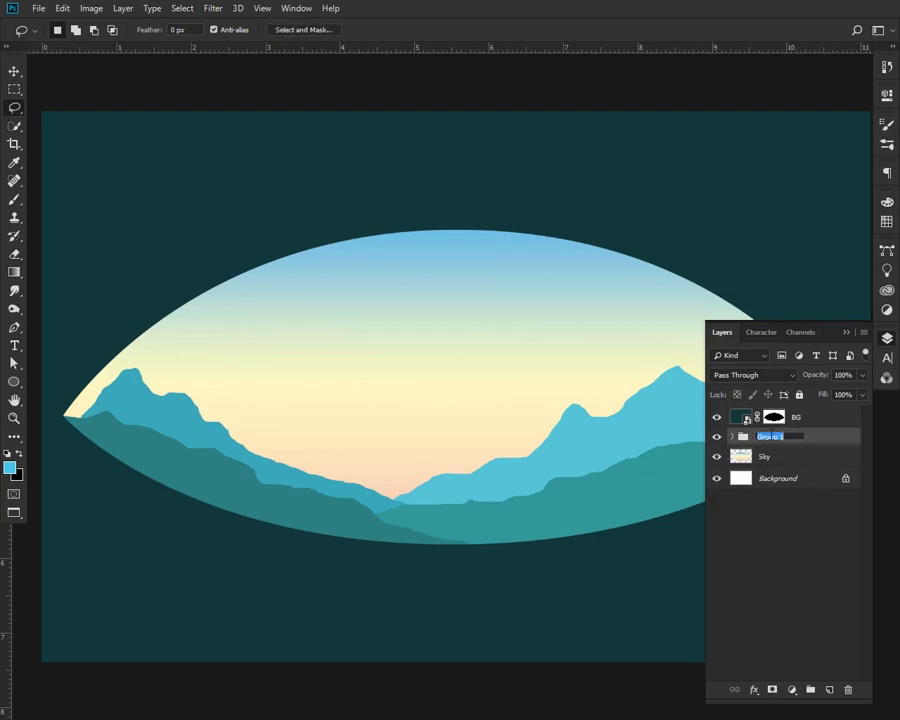
type("Mountain")
key("Return")
left_click(732, 438)
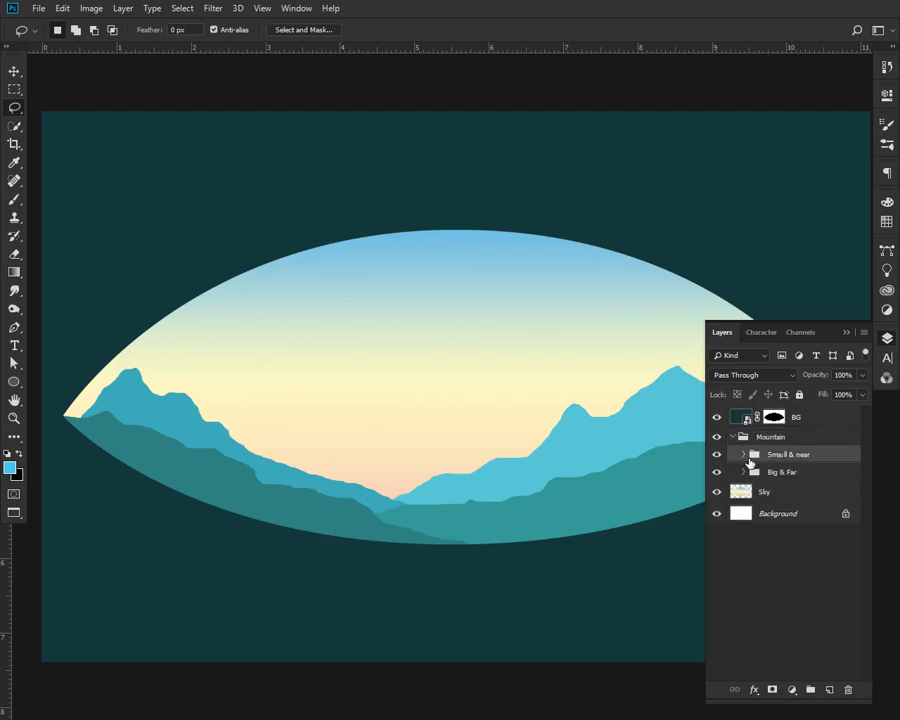
left_click(743, 455)
left_click(745, 516)
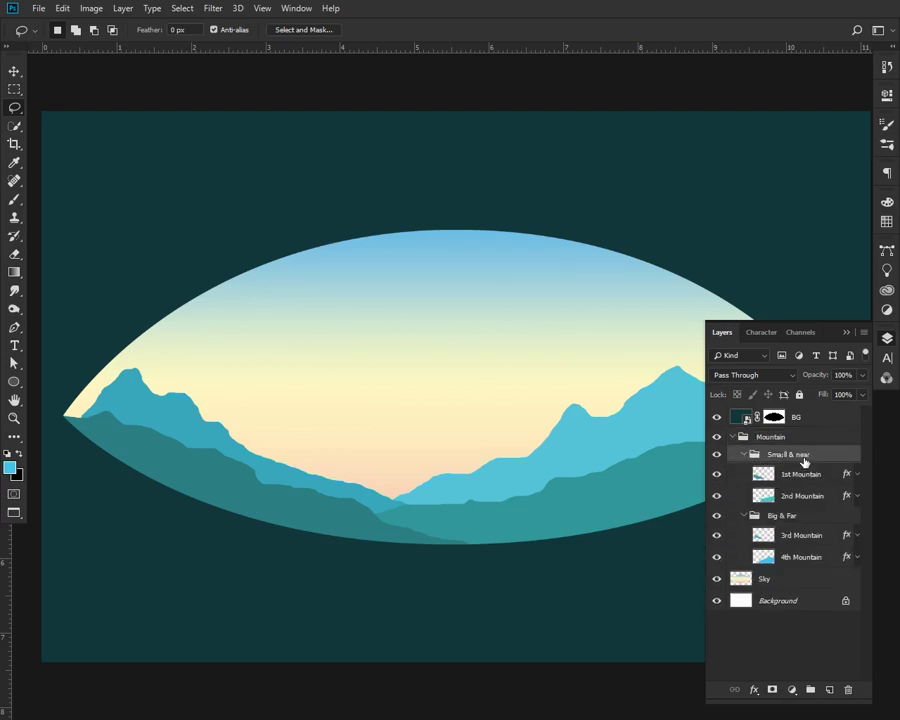
Add a new layer and set the paint colour to pale cream #fff4da
left_click(829, 690)
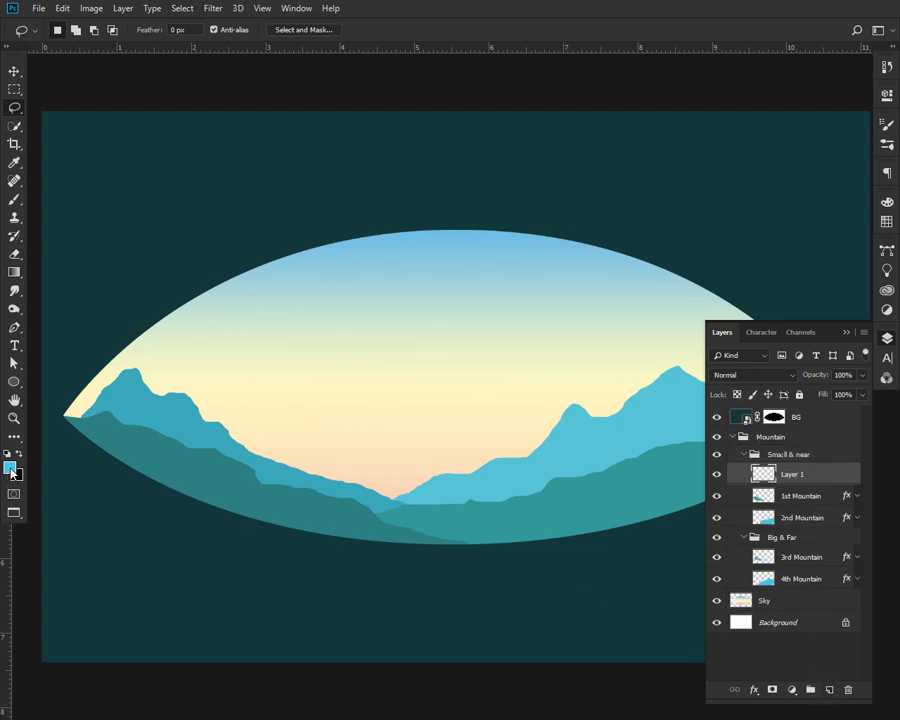
left_click(9, 467)
left_click(425, 440)
left_click(475, 62)
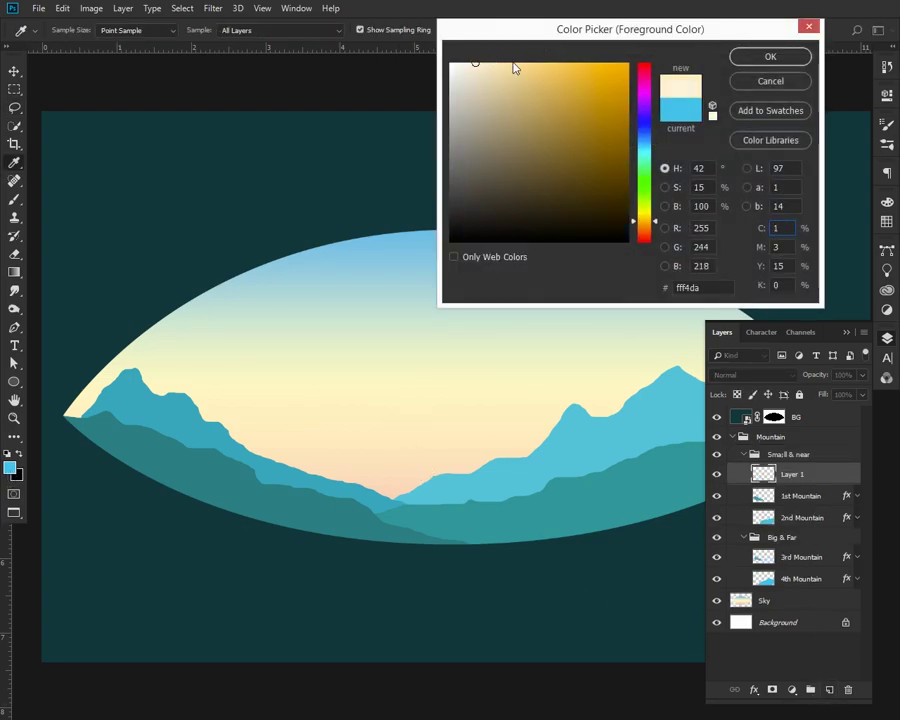
left_click(768, 56)
Pick a large Soft Round brush with 0% smoothing and move Layer 1 under Mountain
key("b")
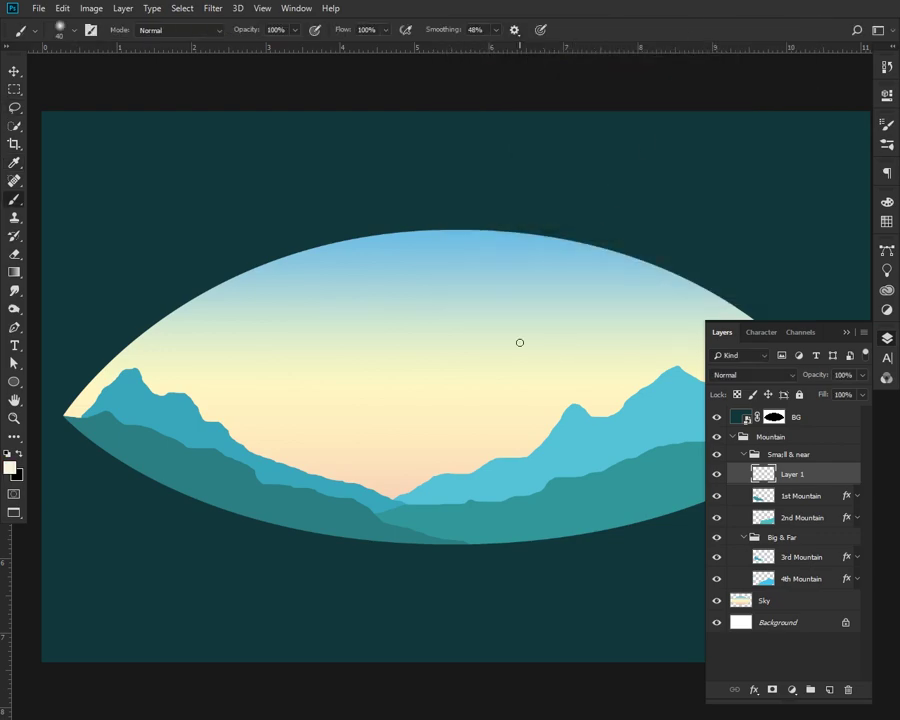
right_click(410, 390)
left_click(511, 484)
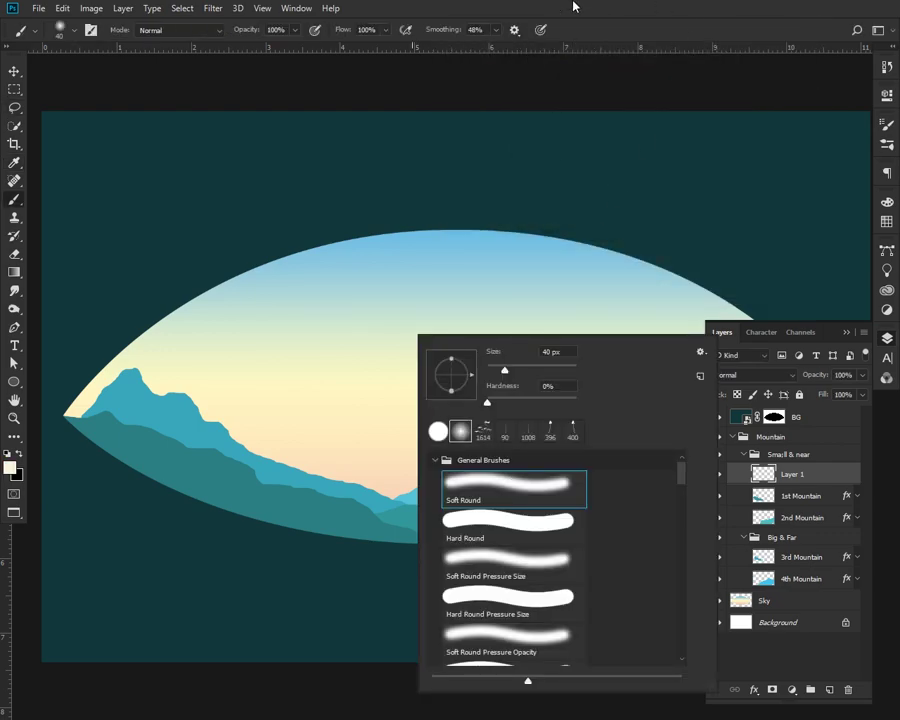
left_click(456, 46)
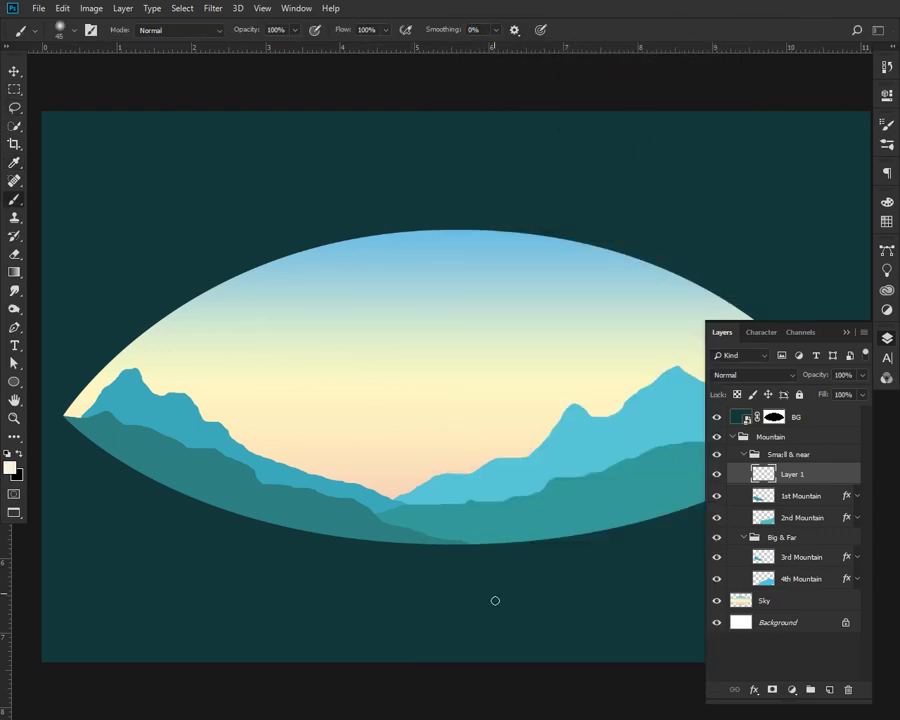
key("bracketright")
key("bracketright")
key("bracketright")
key("bracketright")
key("bracketright")
key("bracketright")
left_click_drag(790, 479, 790, 448)
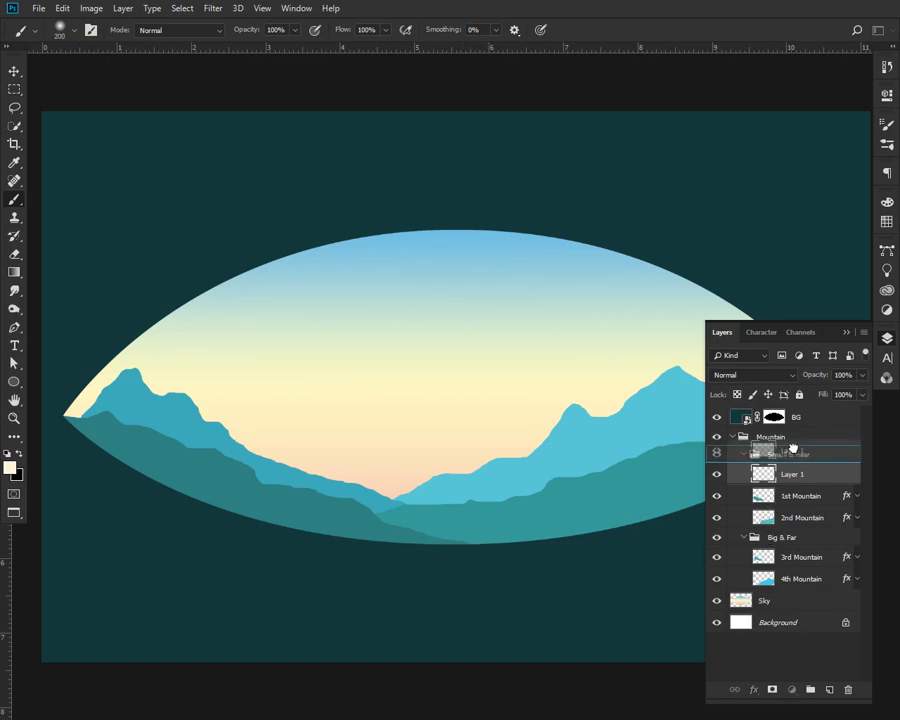
key("bracketright")
key("bracketright")
key("bracketright")
key("bracketright")
Paint a soft cream glow along the eye's bottom edge with an 1800 px brush
mouse_move(434, 589)
left_mouse_down()
mouse_move(432, 619)
mouse_move(465, 653)
left_mouse_up()
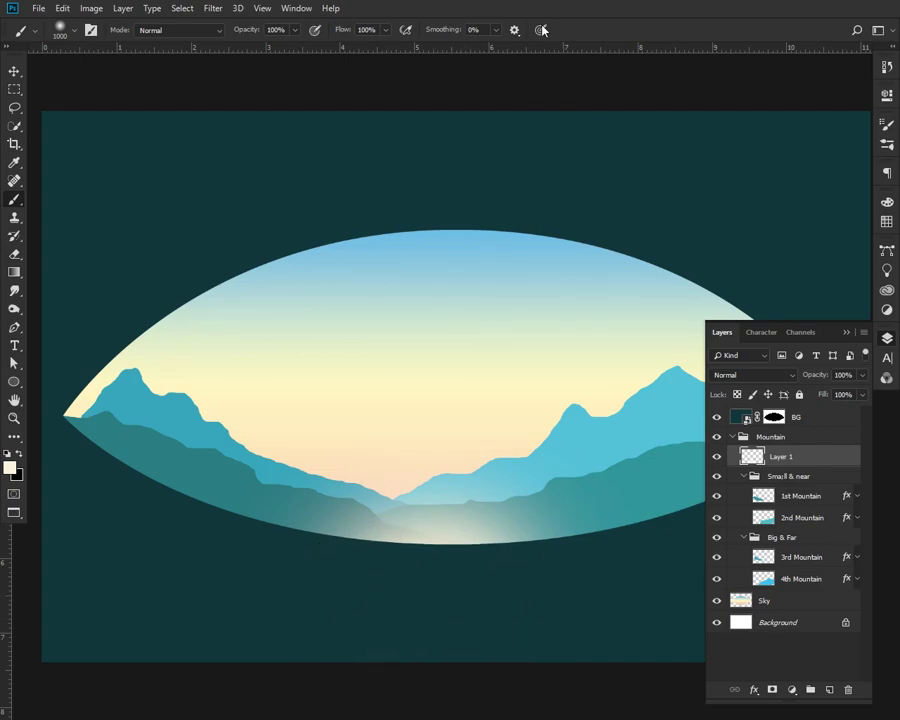
key("ctrl+alt+z")
key("ctrl+alt+z")
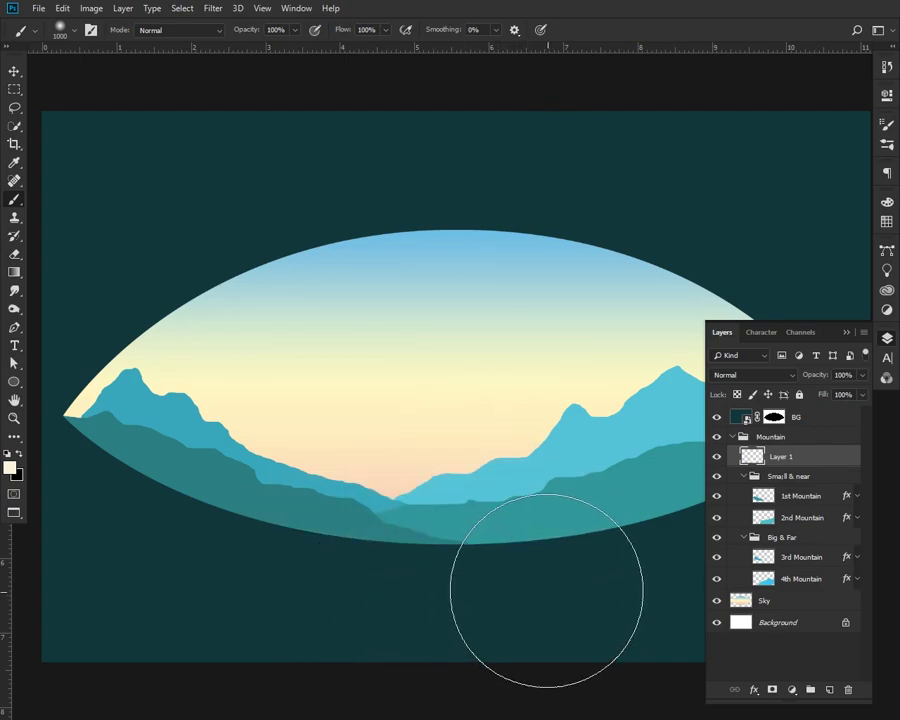
left_click_drag(546, 582, 456, 657)
key("ctrl+z")
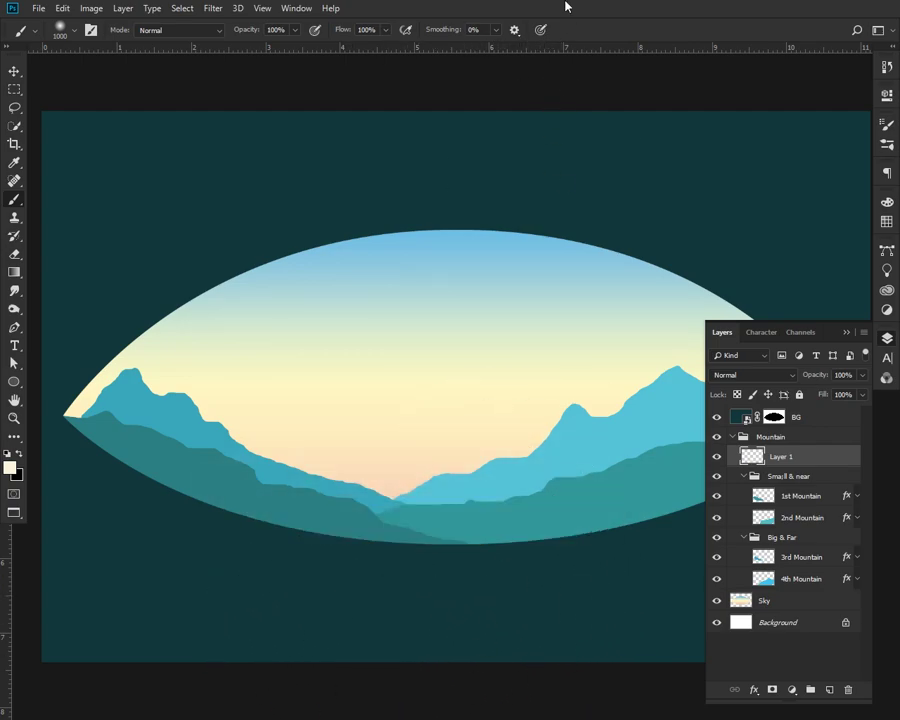
key("ctrl+minus")
key("bracketleft")
key("bracketleft")
key("bracketleft")
key("bracketleft")
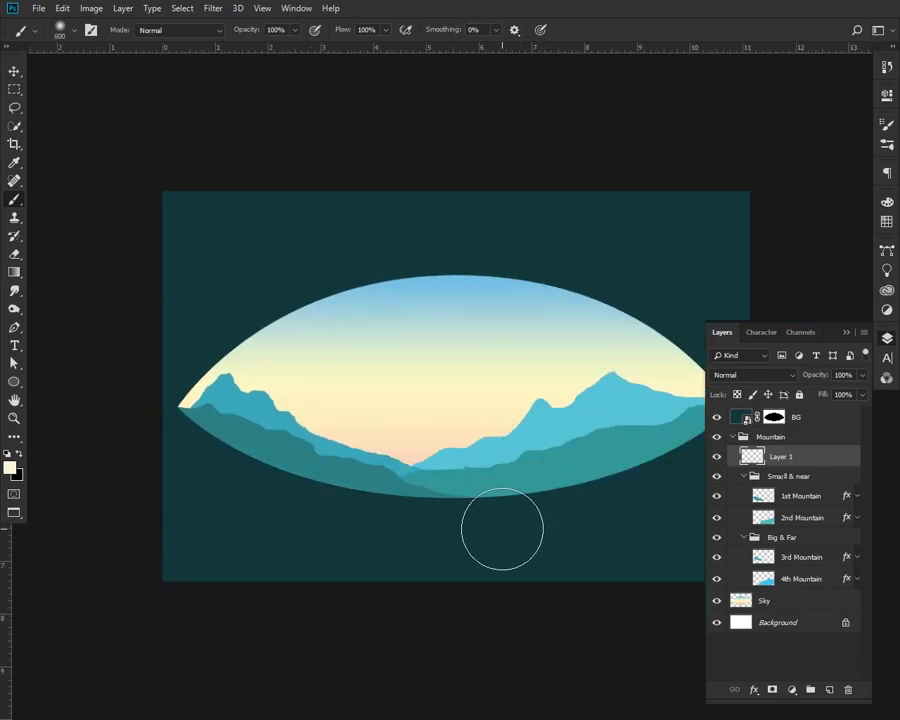
key("bracketright")
key("bracketright")
key("bracketright")
key("bracketright")
key("bracketright")
key("bracketright")
key("bracketright")
key("bracketright")
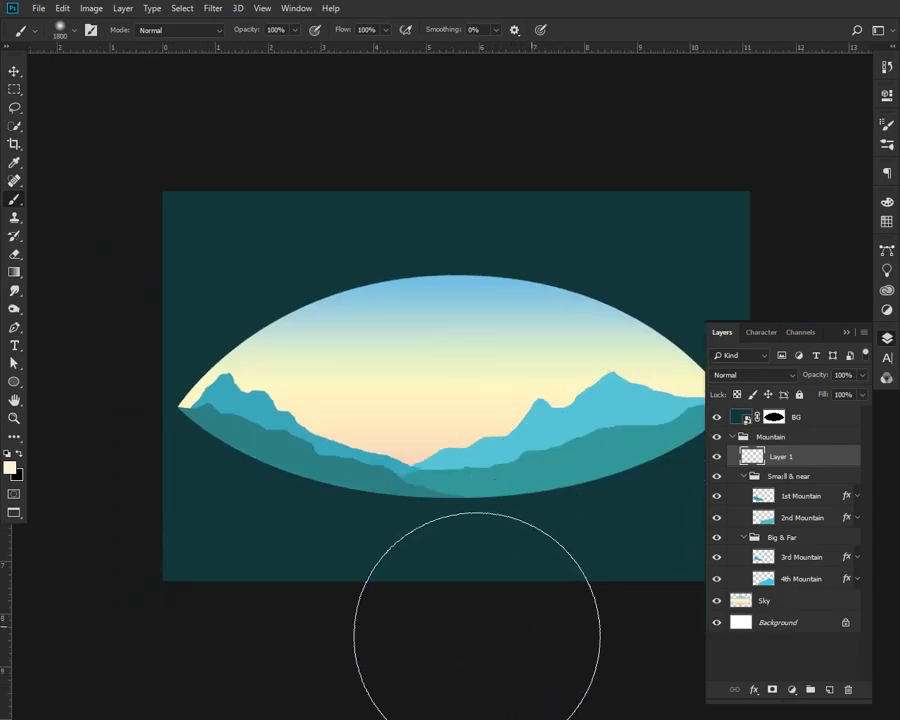
mouse_move(477, 634)
left_mouse_down()
mouse_move(402, 633)
mouse_move(510, 623)
mouse_move(482, 568)
left_mouse_up()
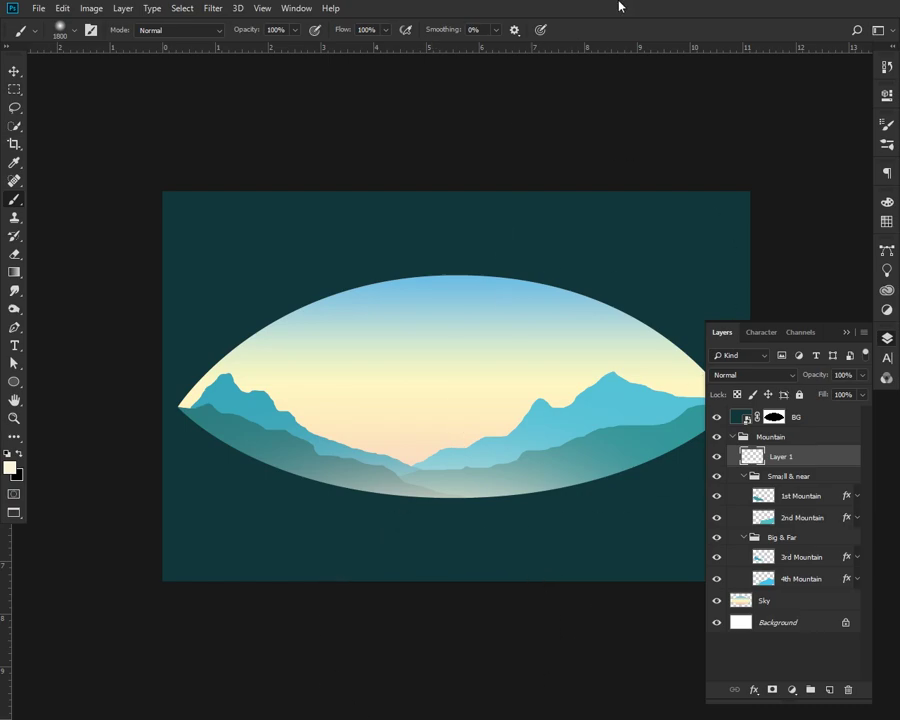
key("ctrl+plus")
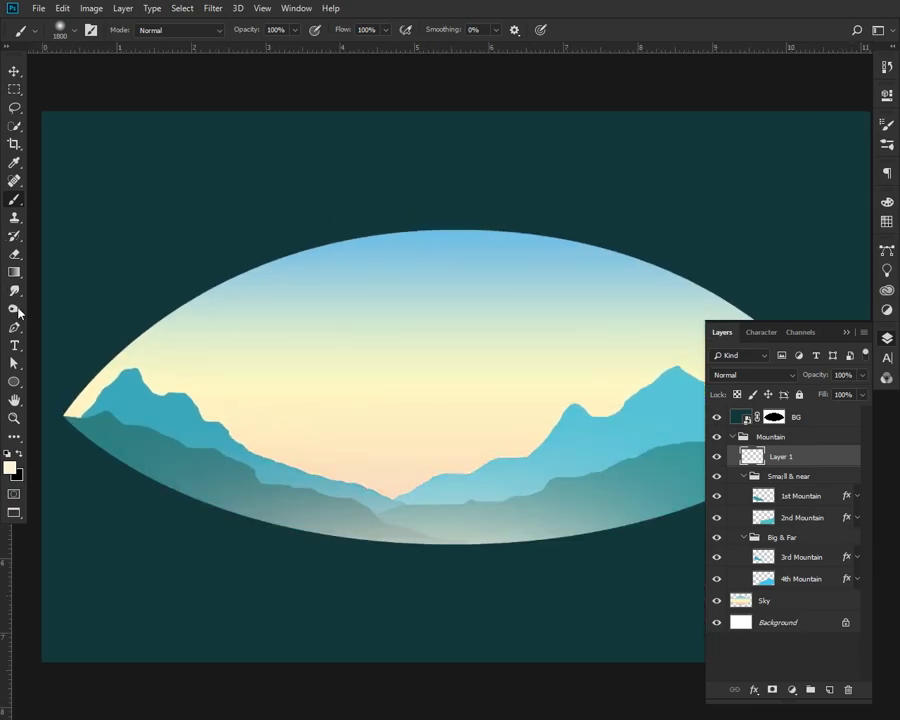
Draw a cream sun circle and place Ellipse 1 beneath the mountain layers
key("u")
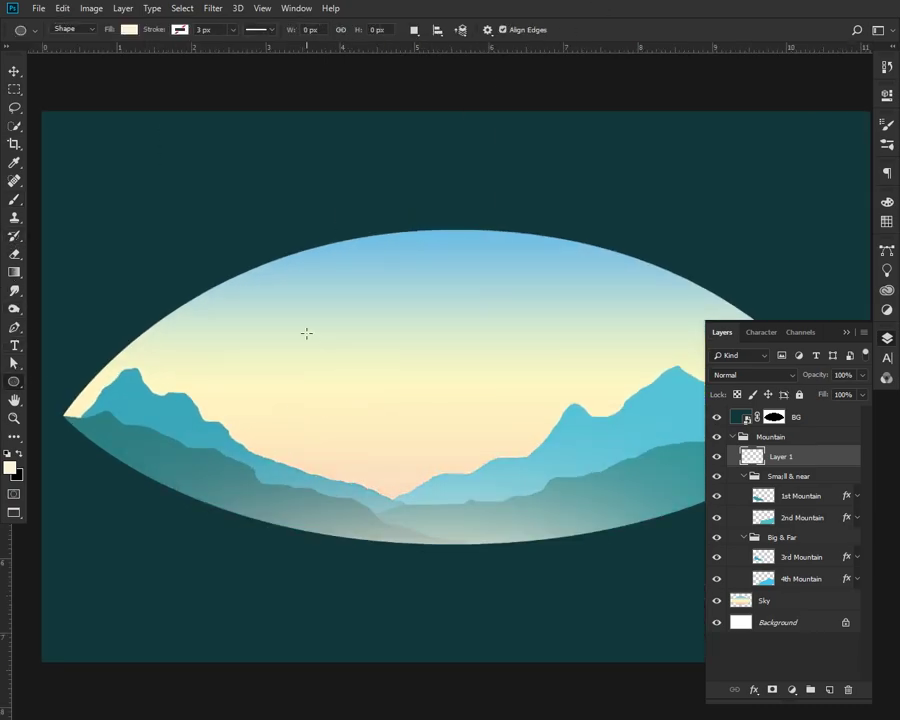
mouse_move(306, 333)
left_mouse_down()
mouse_move(462, 518)
mouse_move(496, 525)
left_mouse_up()
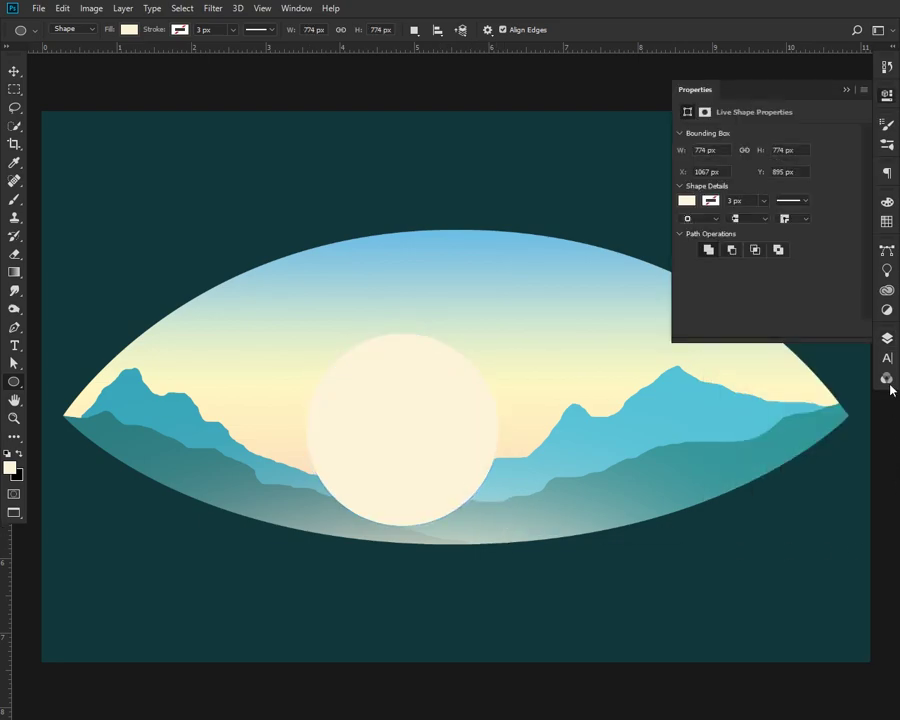
left_click(886, 338)
left_click_drag(790, 456, 820, 578)
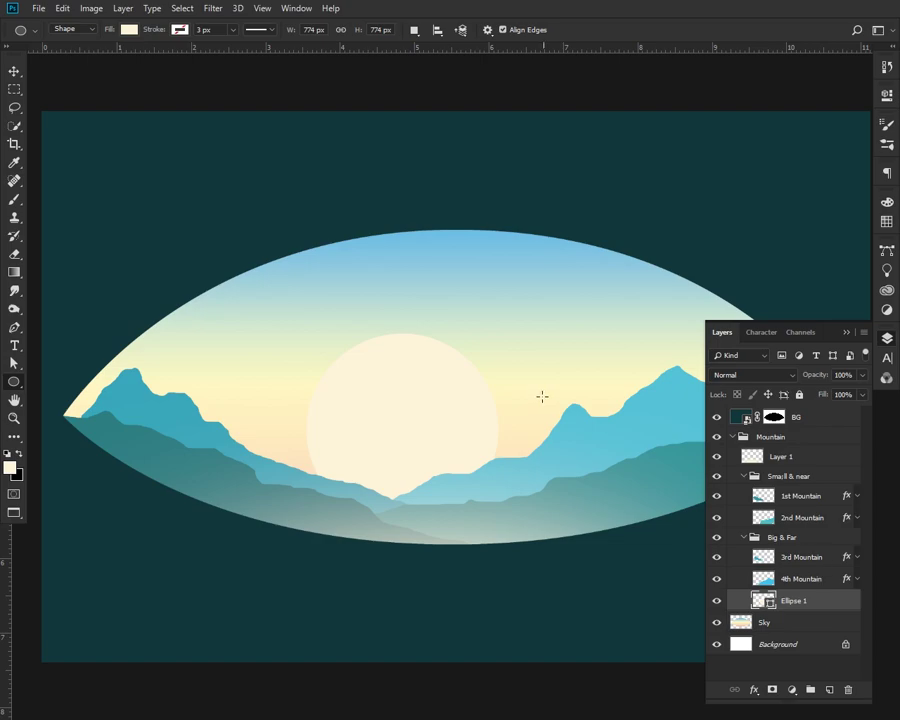
Shift the sun right, scale it to about 120%, and move it out of Big & Far
key("v")
key("shift+Right")
key("shift+Right")
key("shift+Right")
key("shift+Right")
key("shift+Right")
key("shift+Right")
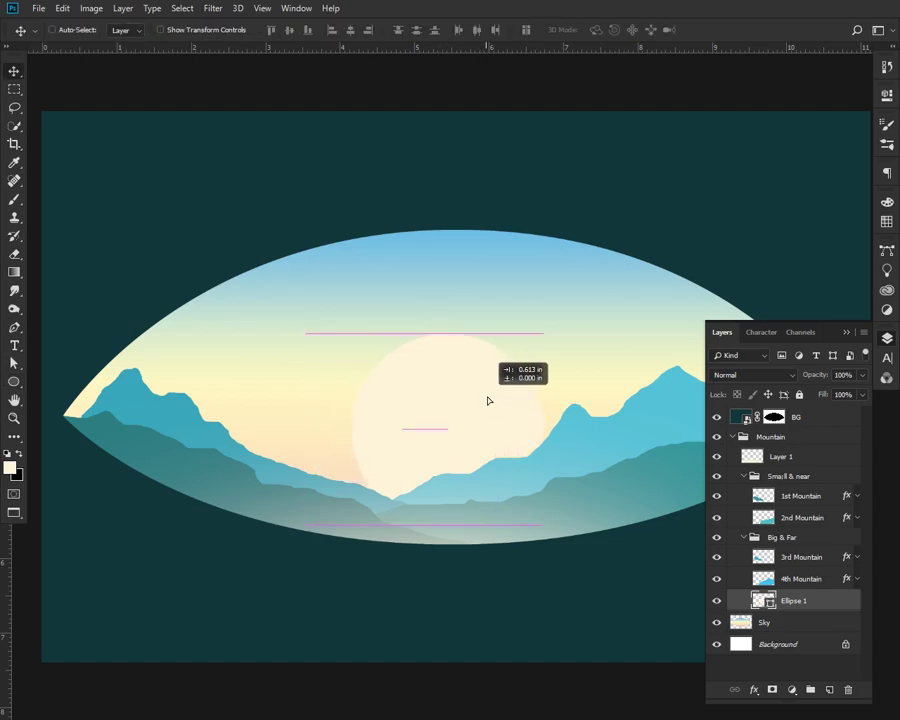
key("shift+Right")
key("shift+Right")
key("shift+Right")
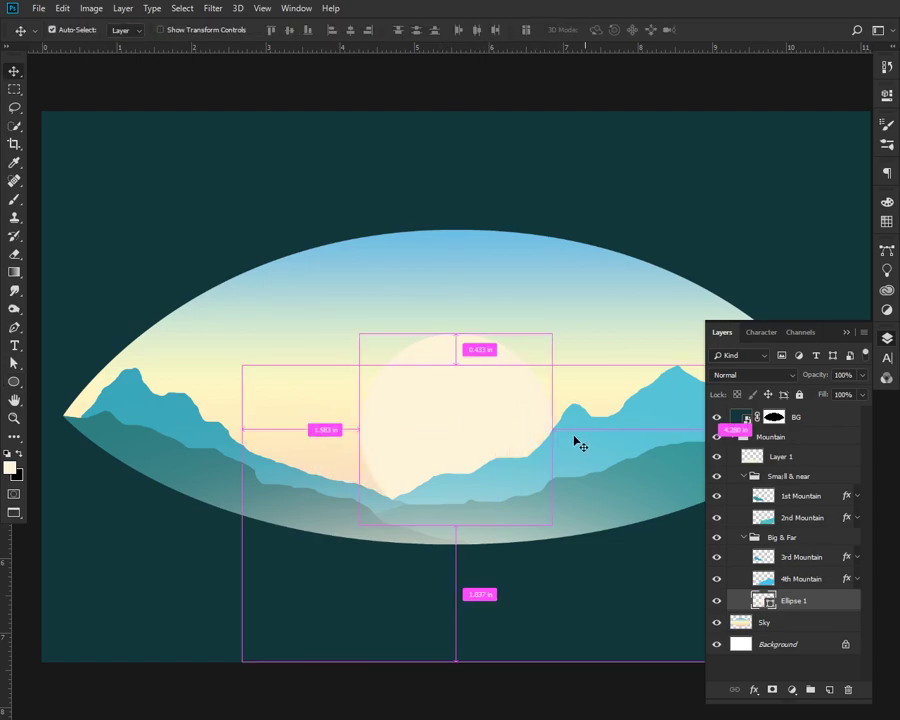
key("ctrl+t")
left_click_drag(358, 331, 311, 301)
left_click_drag(464, 398, 478, 392)
key("Return")
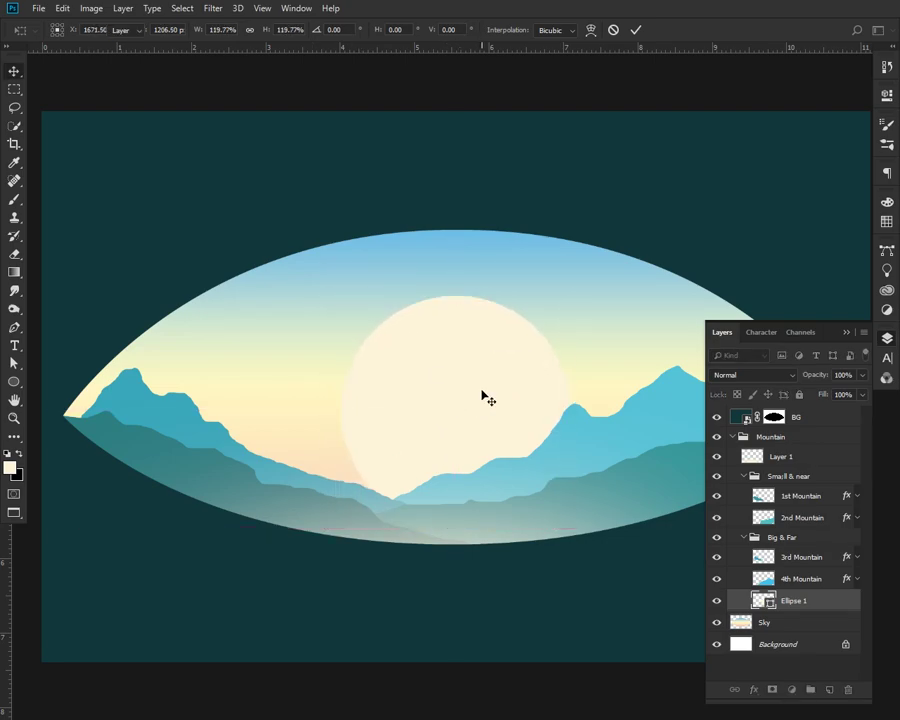
key("ctrl+minus")
key("ctrl+minus")
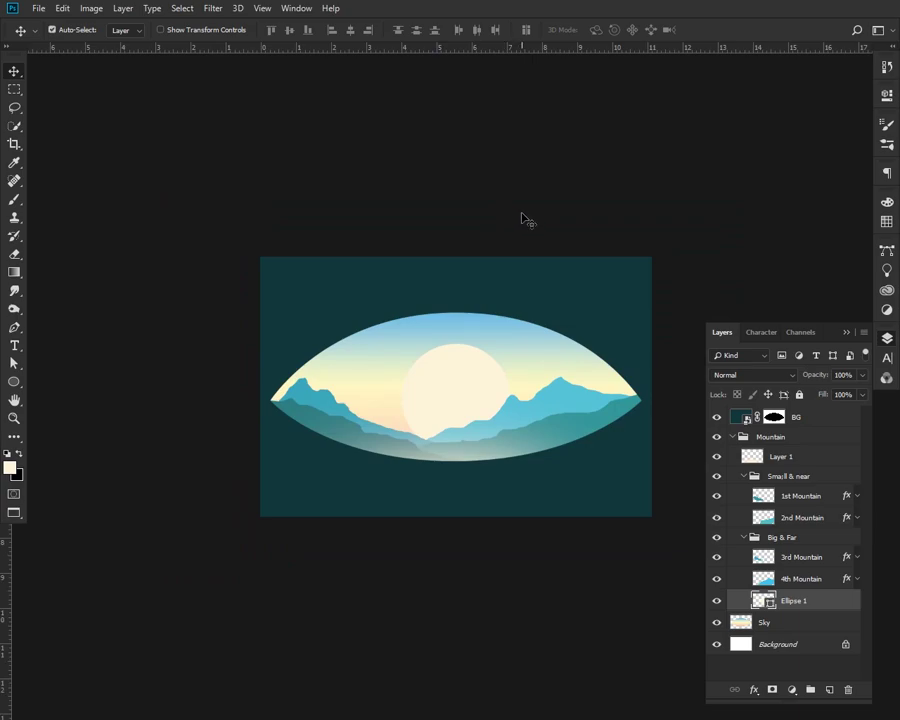
key("ctrl+0")
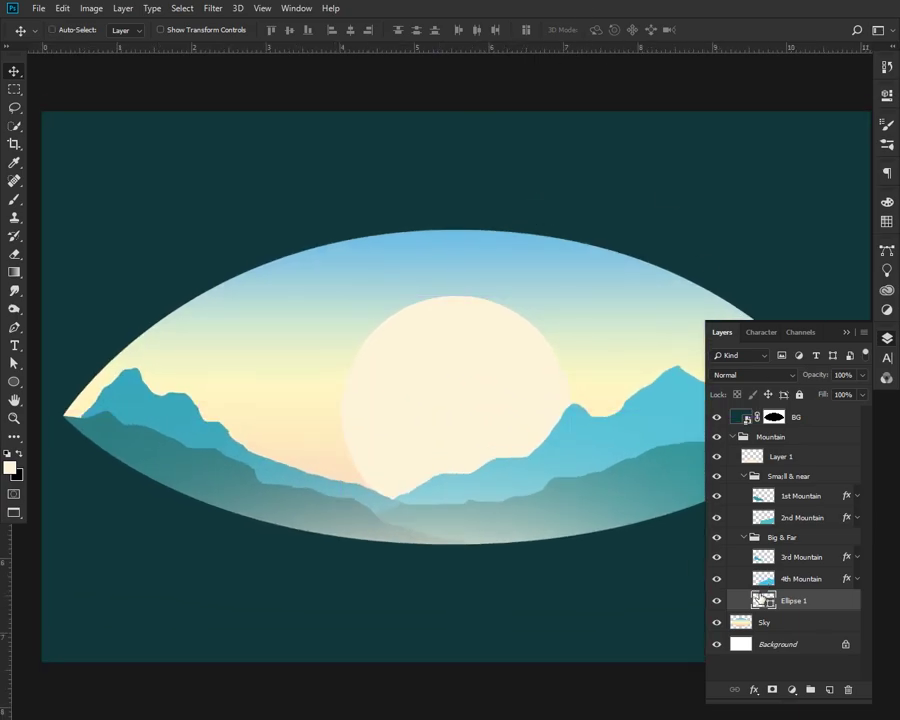
left_click_drag(795, 608, 792, 616)
Rename Layer 1 to 'Some whiteness' and leave it hidden
double_click(783, 457)
type("Some whitene")
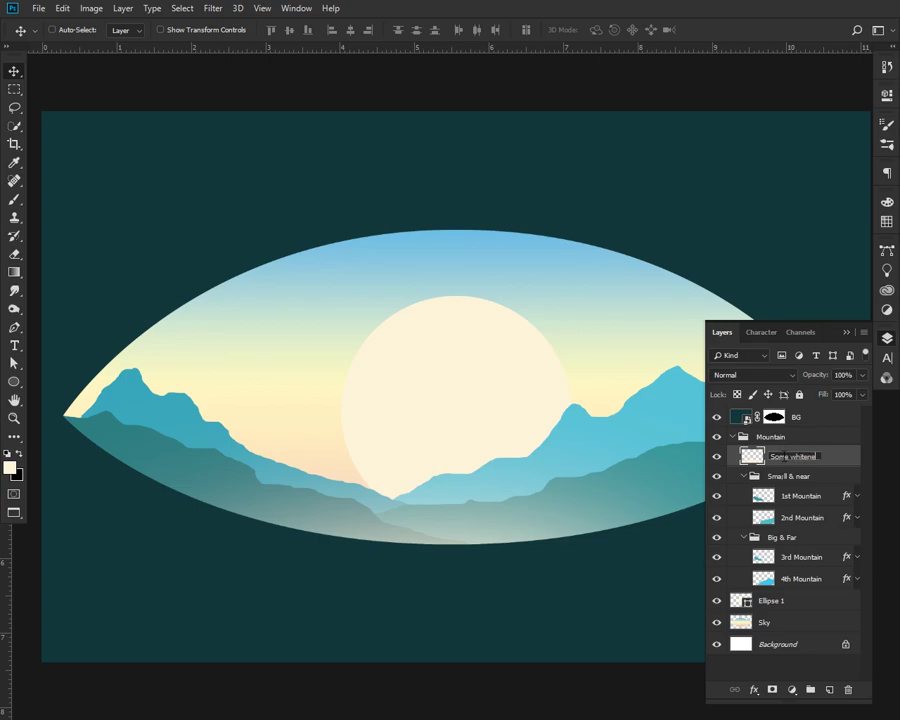
type("ss")
key("Return")
left_click(717, 457)
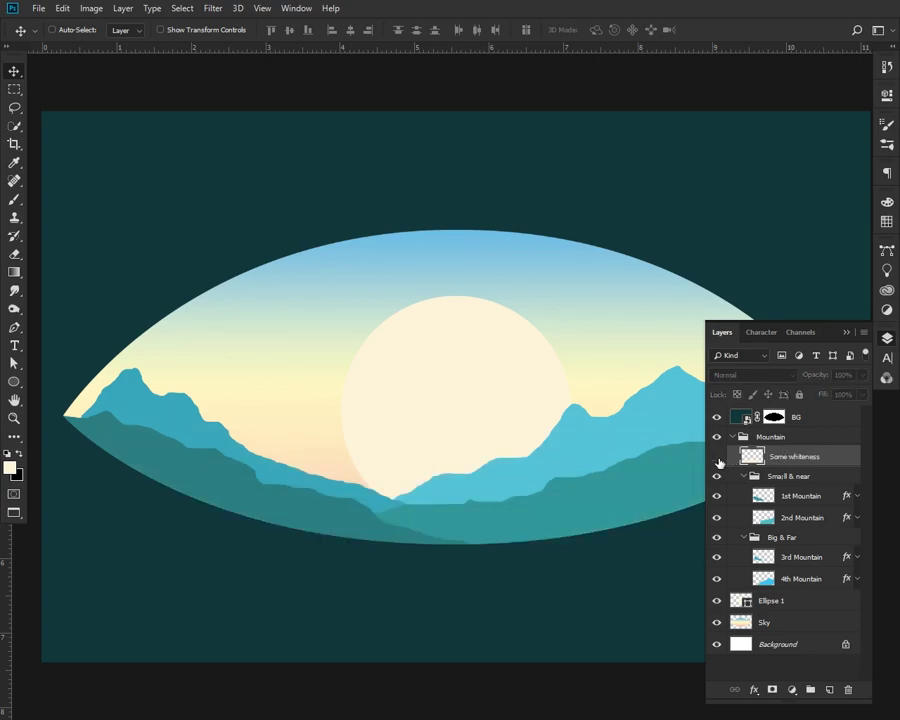
left_click(717, 457)
left_click(717, 457)
left_click(717, 457)
left_click(717, 457)
left_click(733, 437)
Set the Ellipse 1 sun's fill colour to pale cream #fcf5e4
left_click(764, 476)
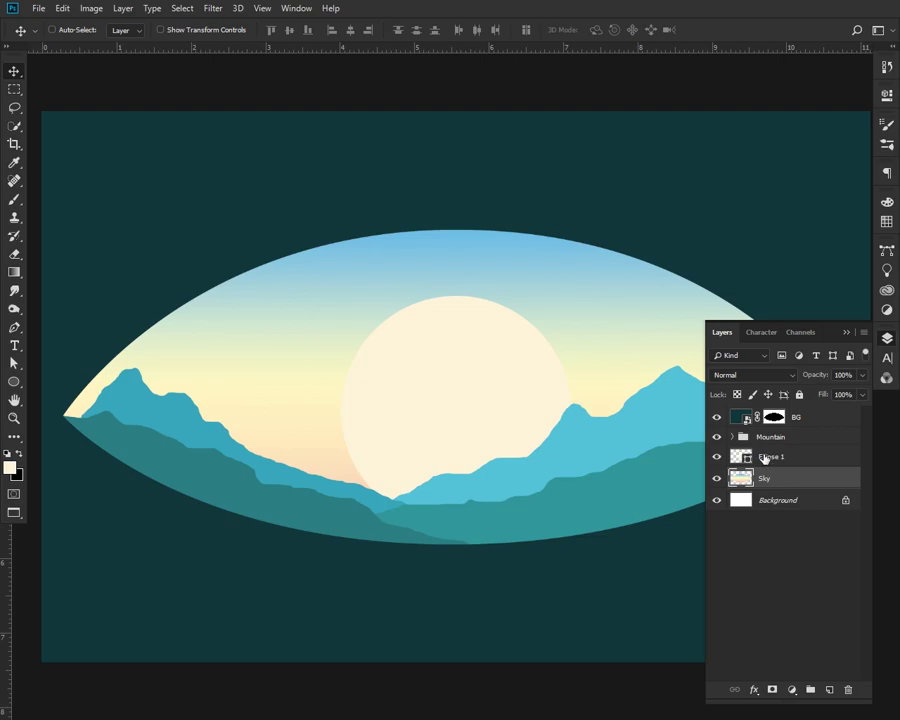
left_click(741, 456)
double_click(741, 456)
left_click(489, 63)
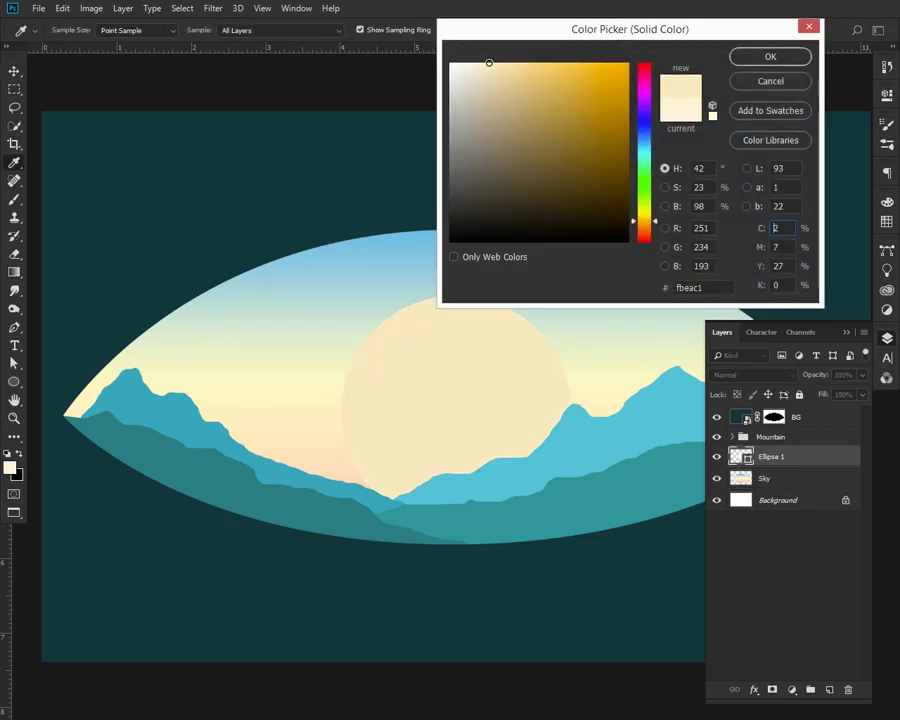
left_click_drag(489, 63, 477, 64)
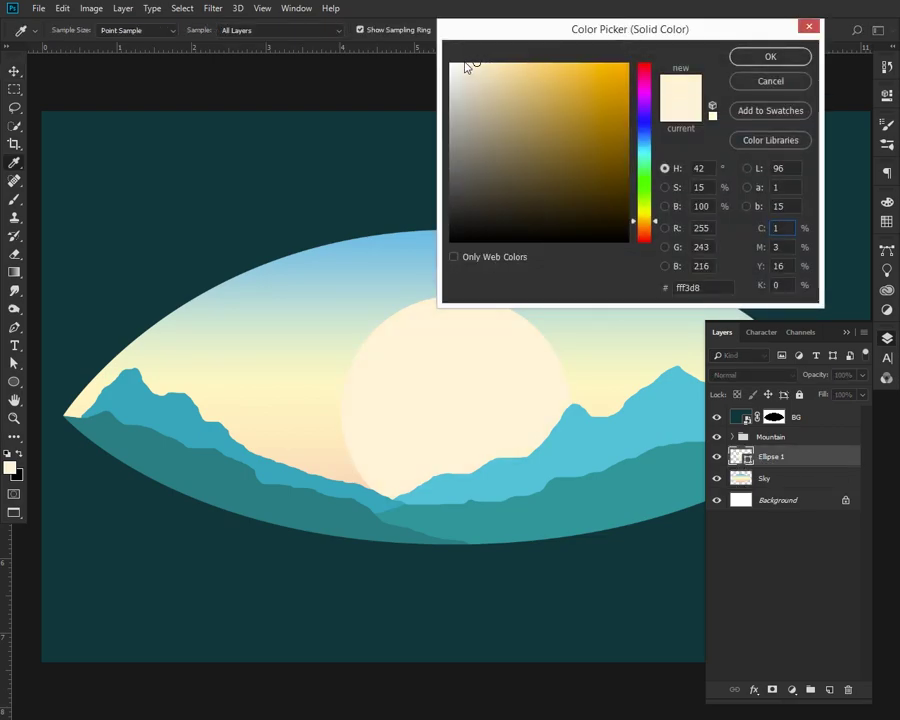
left_click(470, 64)
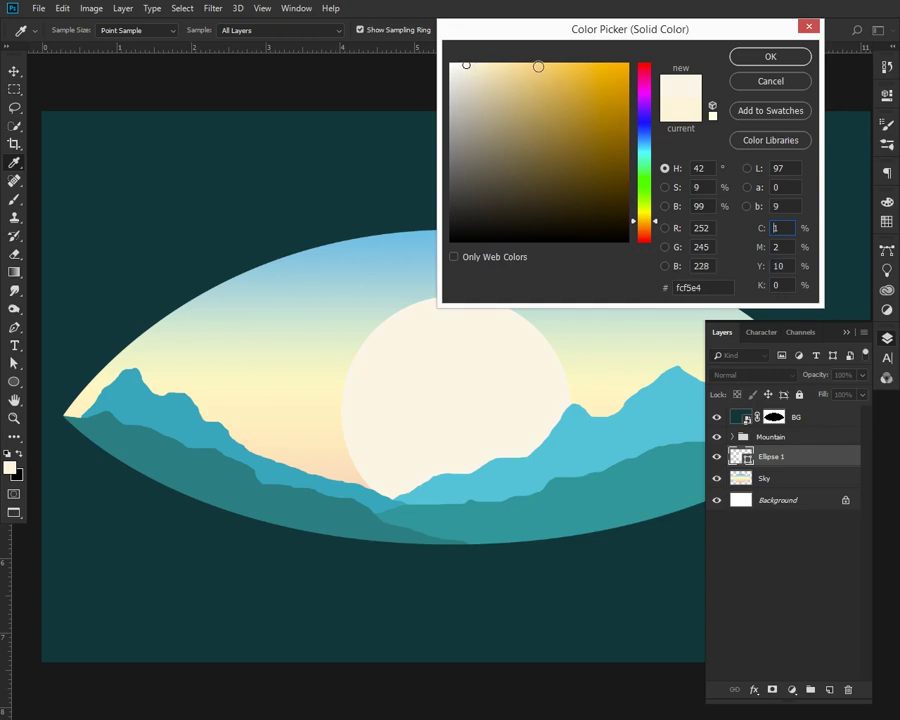
left_click(770, 56)
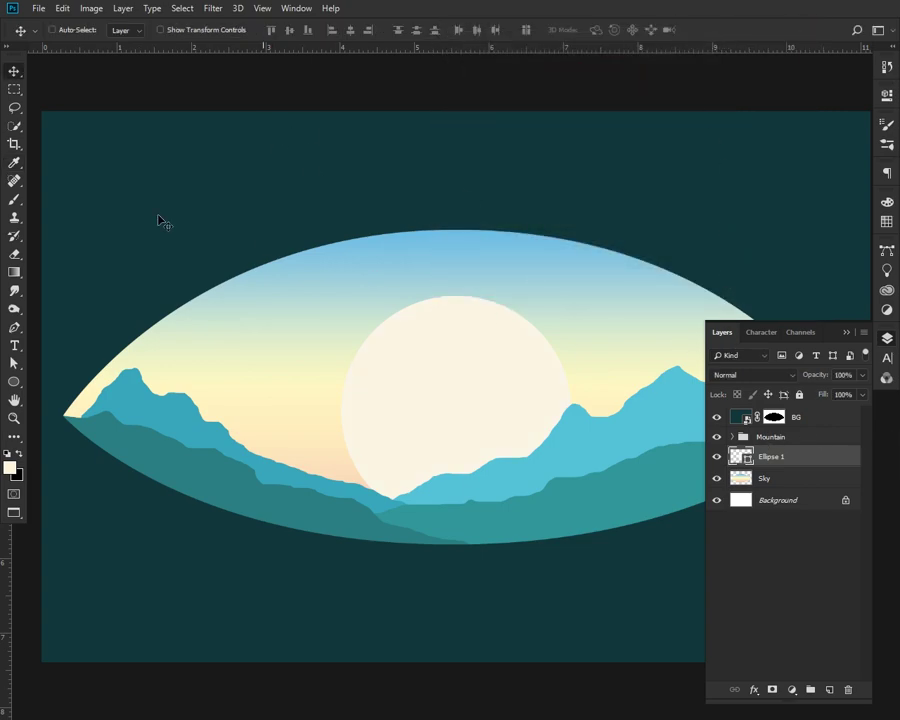
Change the sun's fill to a gradient from pale pink to peach #fedebd
left_click(13, 383)
left_click(130, 29)
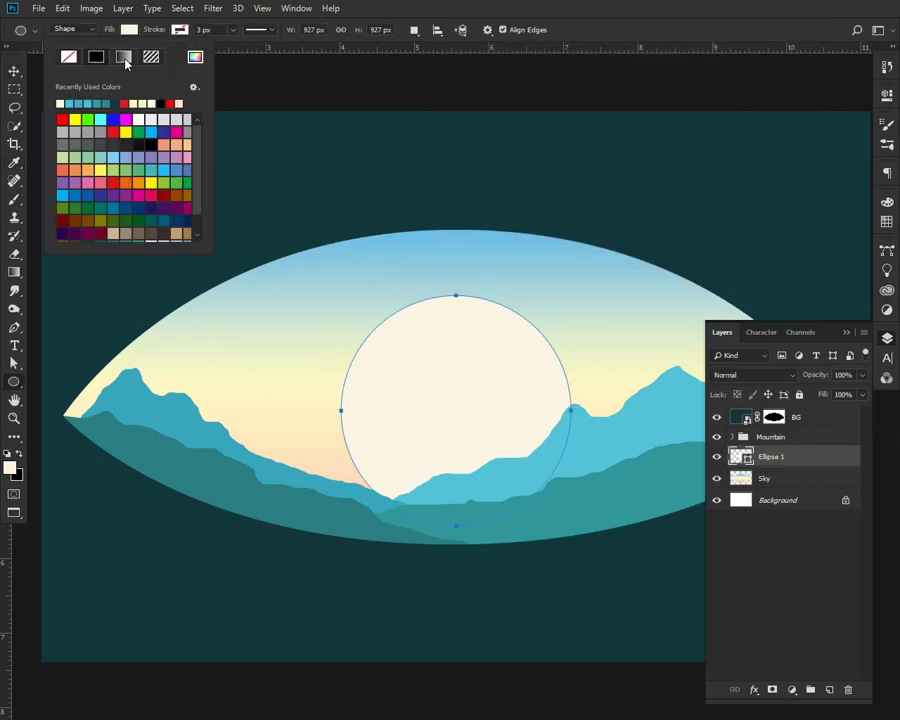
left_click(123, 58)
double_click(60, 202)
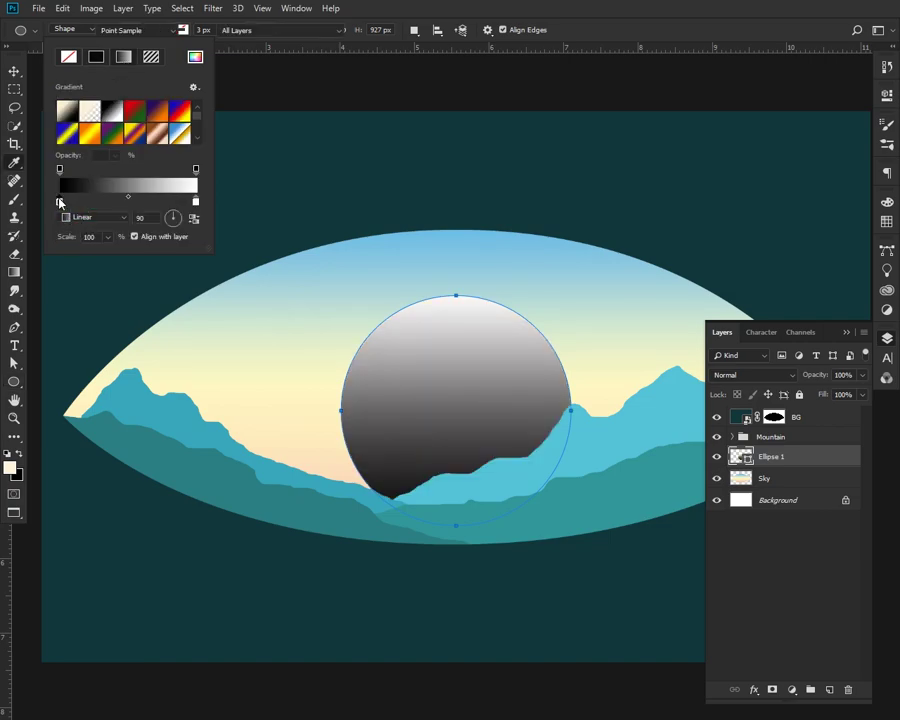
left_click(322, 415)
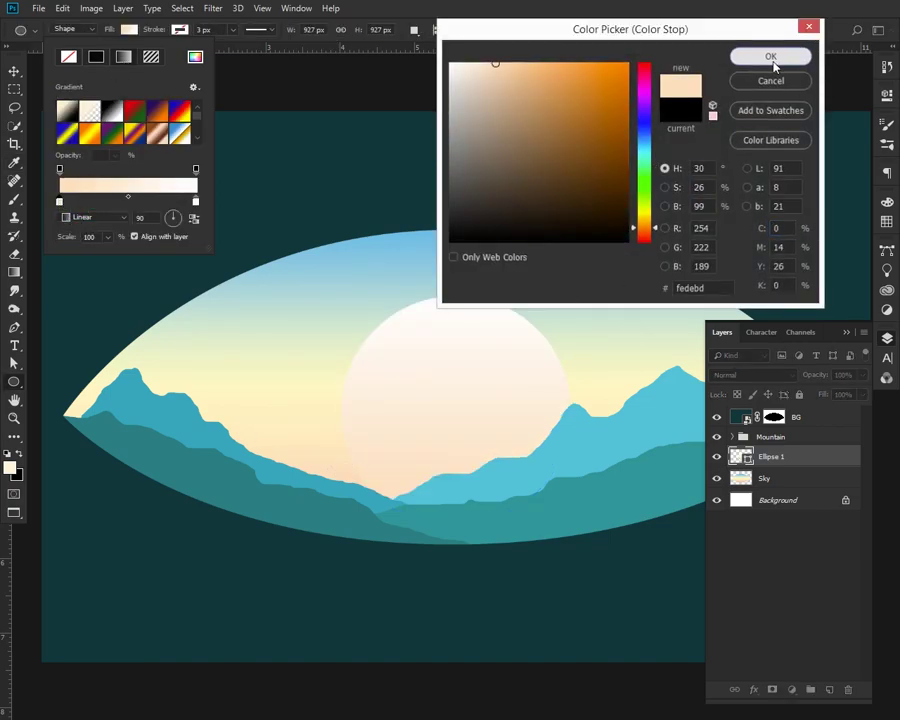
left_click(770, 56)
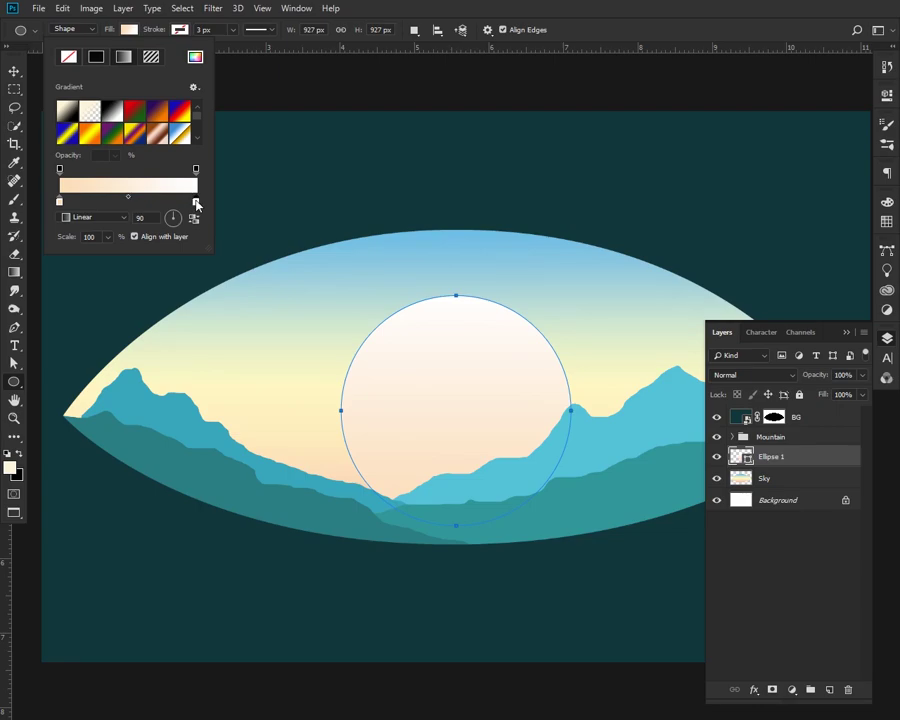
double_click(196, 202)
left_click_drag(470, 67, 451, 64)
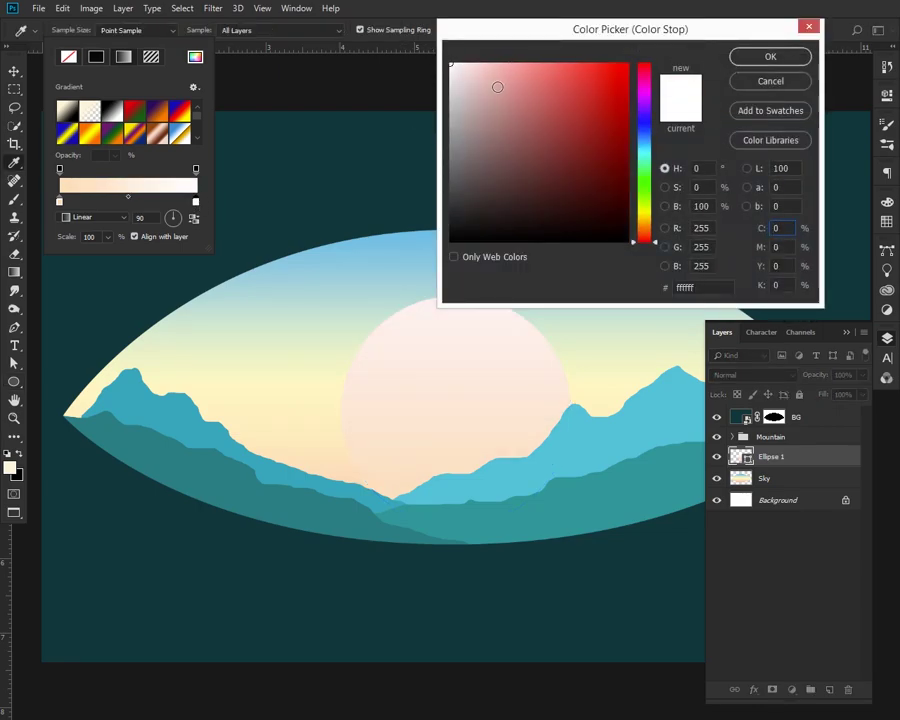
left_click(772, 58)
key("Return")
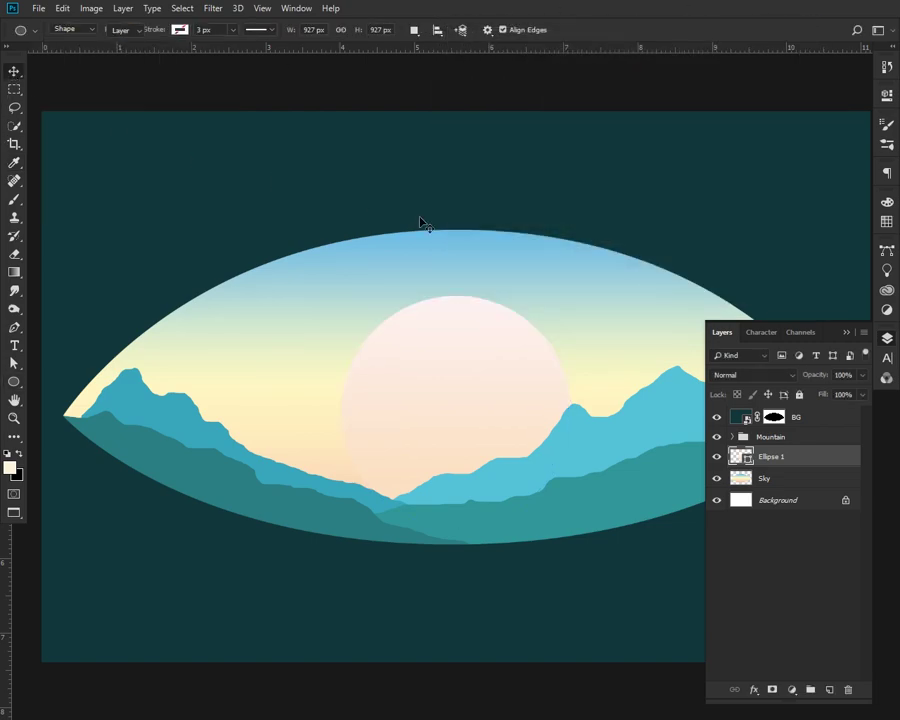
Zoom in on the left peak and lasso an area over its right slope
key("v")
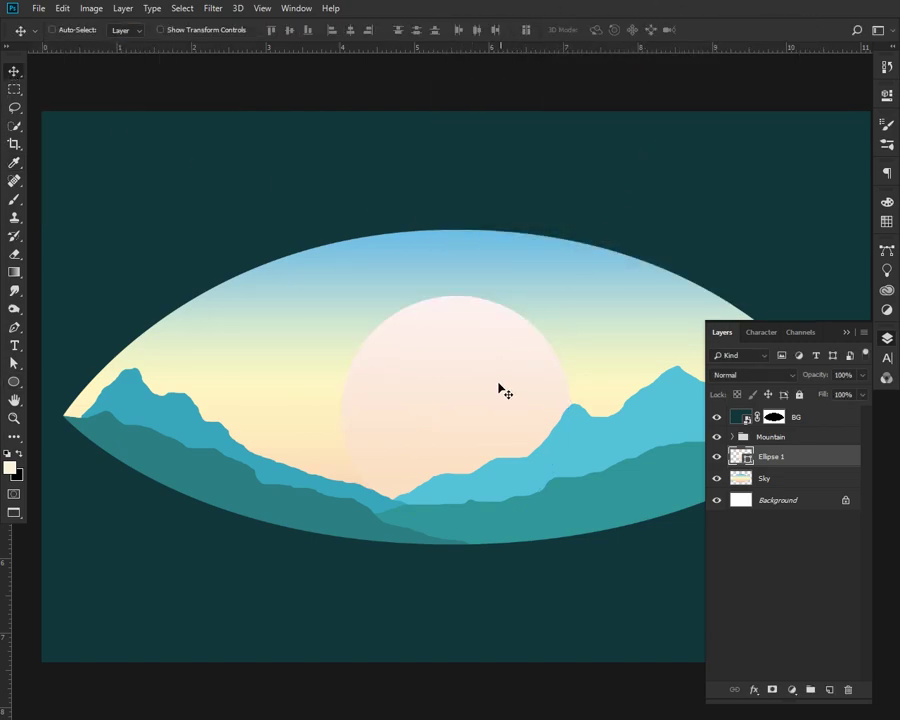
left_click_drag(502, 388, 498, 384)
left_click(14, 418)
left_click_drag(110, 390, 135, 365)
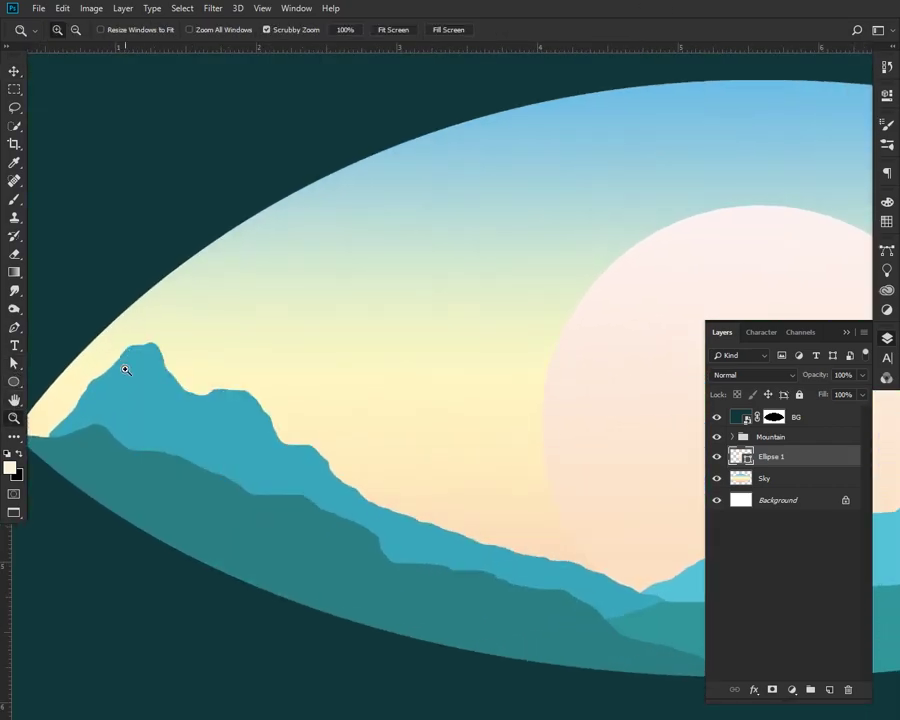
key("l")
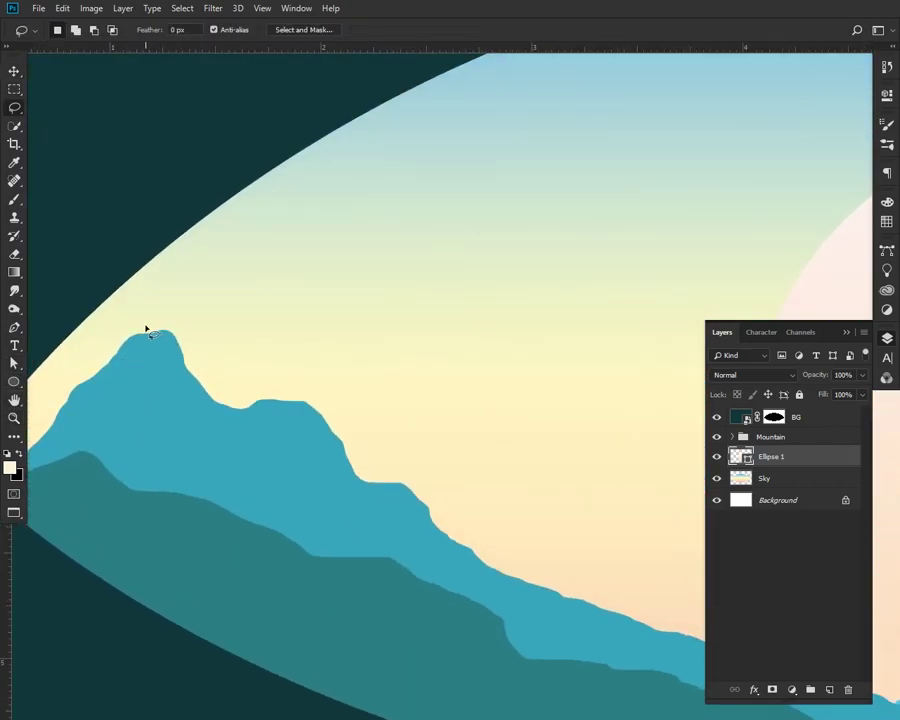
mouse_move(143, 334)
left_mouse_down()
mouse_move(157, 337)
mouse_move(188, 396)
left_mouse_up()
left_click_drag(224, 426, 162, 334)
left_click_drag(244, 421, 190, 220)
Intersect the selection with 3rd Mountain and put that layer in a group named '3rd'
left_click(733, 439)
left_click(806, 575)
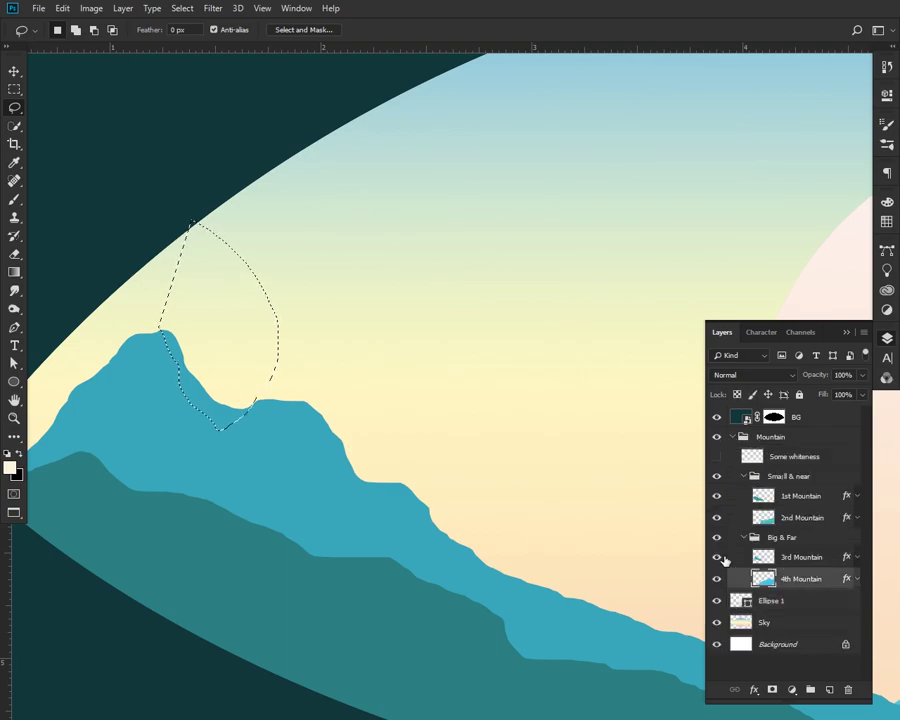
left_click(790, 557)
left_click(763, 557, "ctrl+alt+shift")
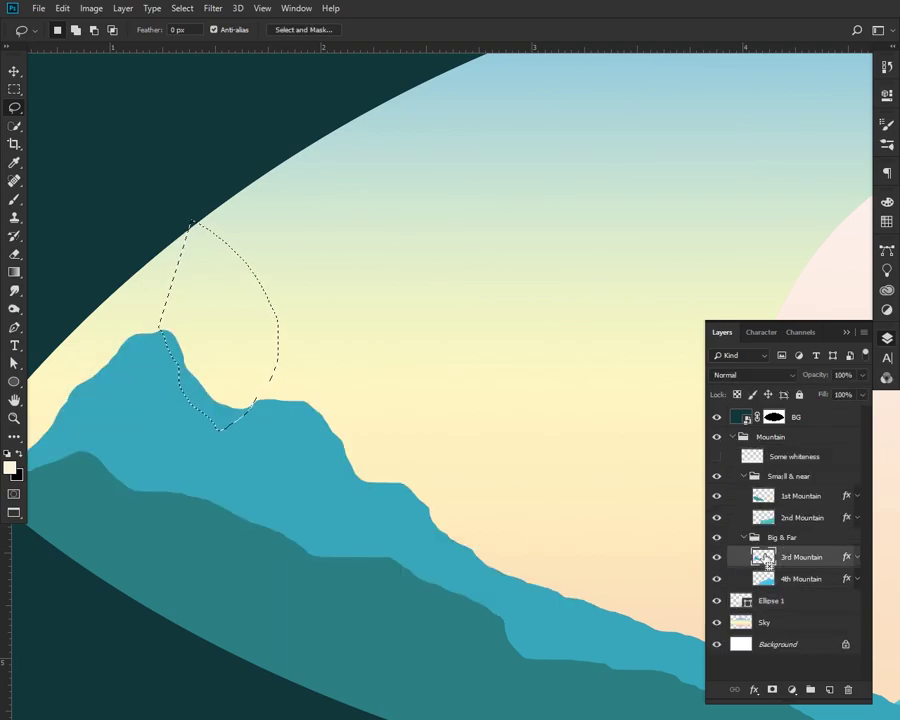
left_click(830, 690)
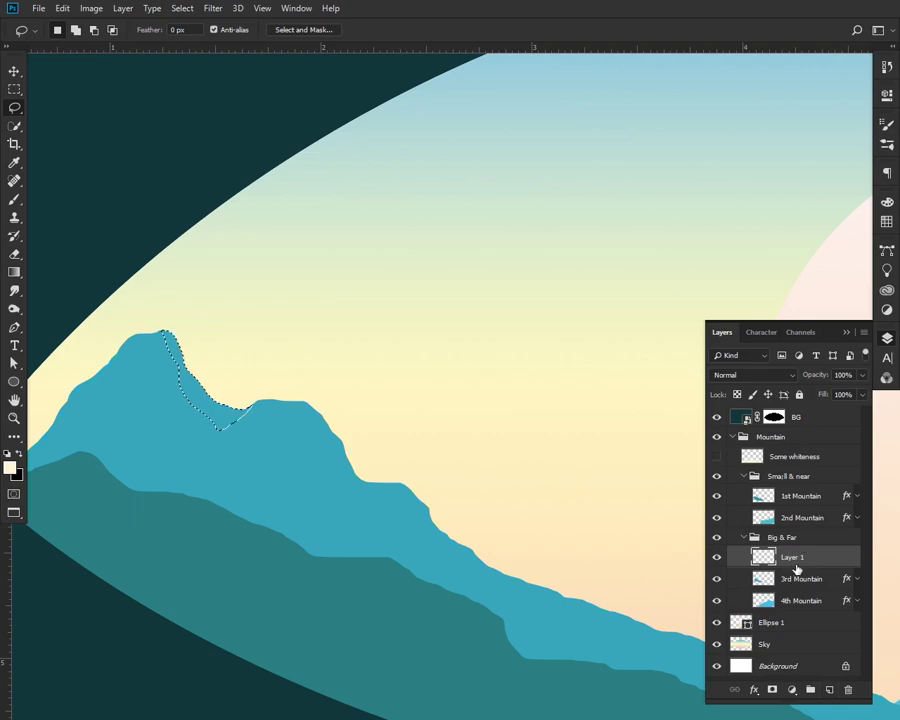
left_click(805, 579)
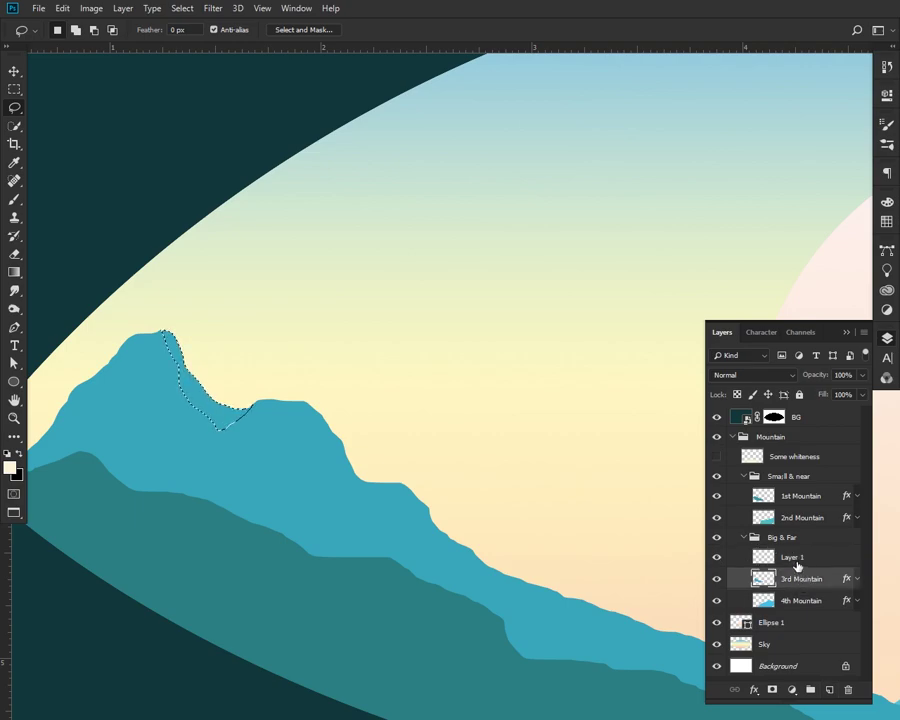
left_click(798, 562)
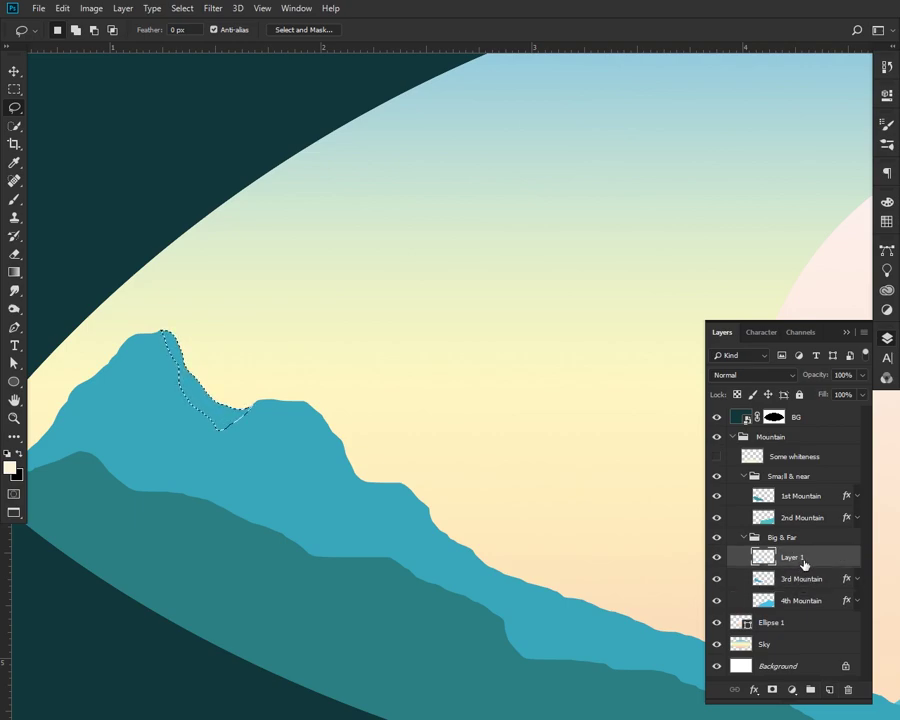
key("ctrl+e")
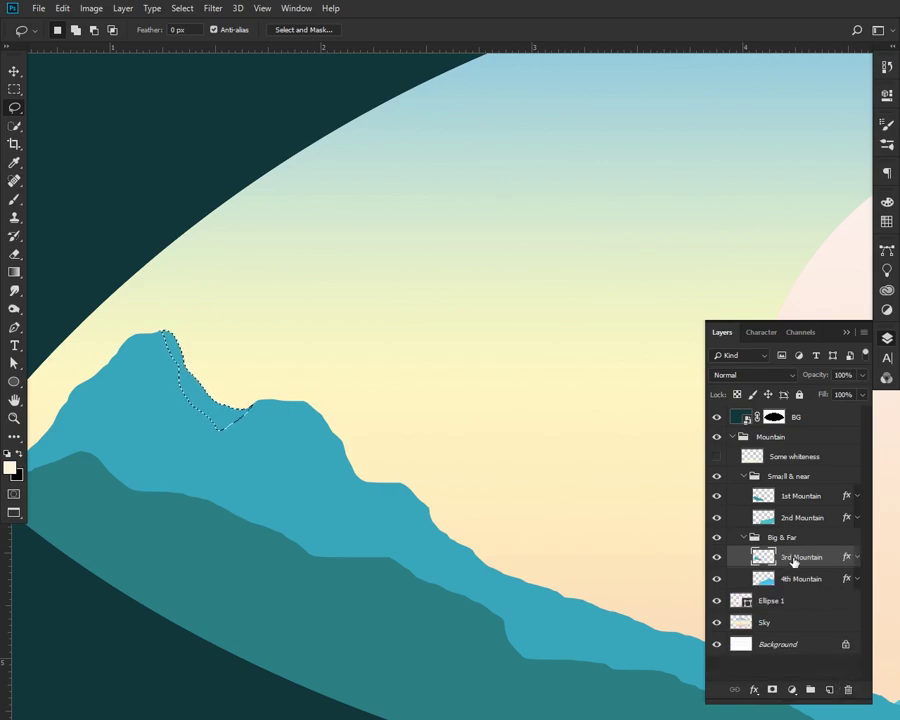
key("ctrl+g")
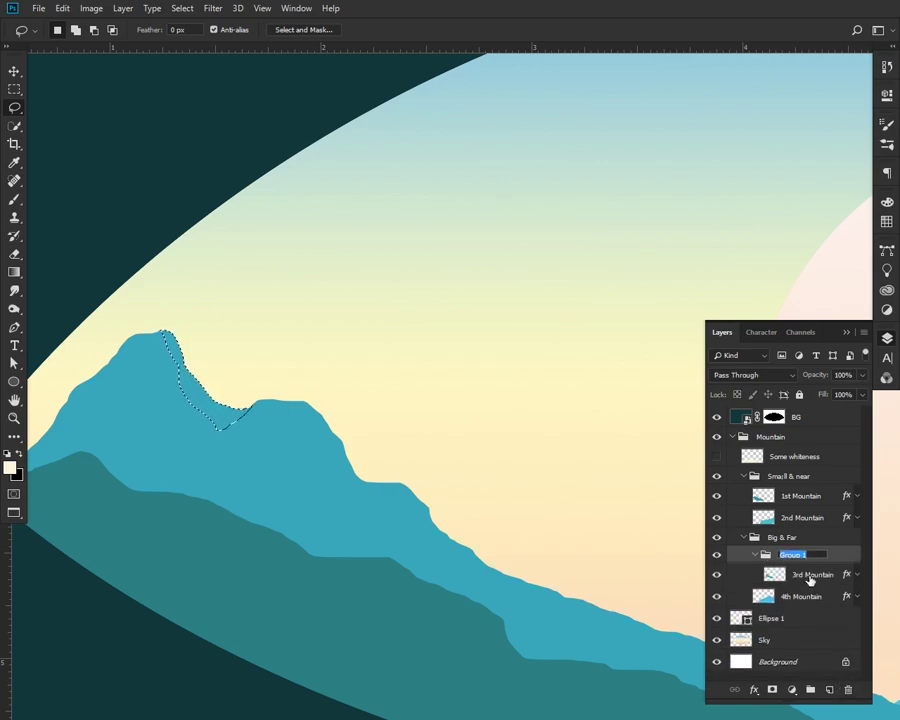
type("3rd")
left_click(811, 579)
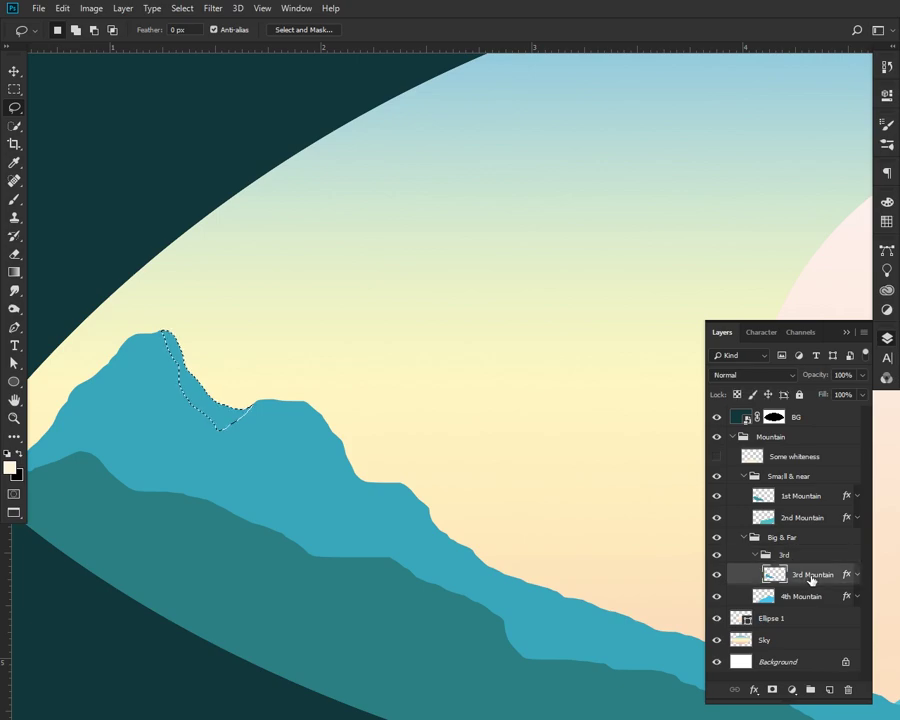
Add a 'Bright' layer in the 3rd group with a lighter teal highlight colour
left_click(829, 690)
double_click(805, 574)
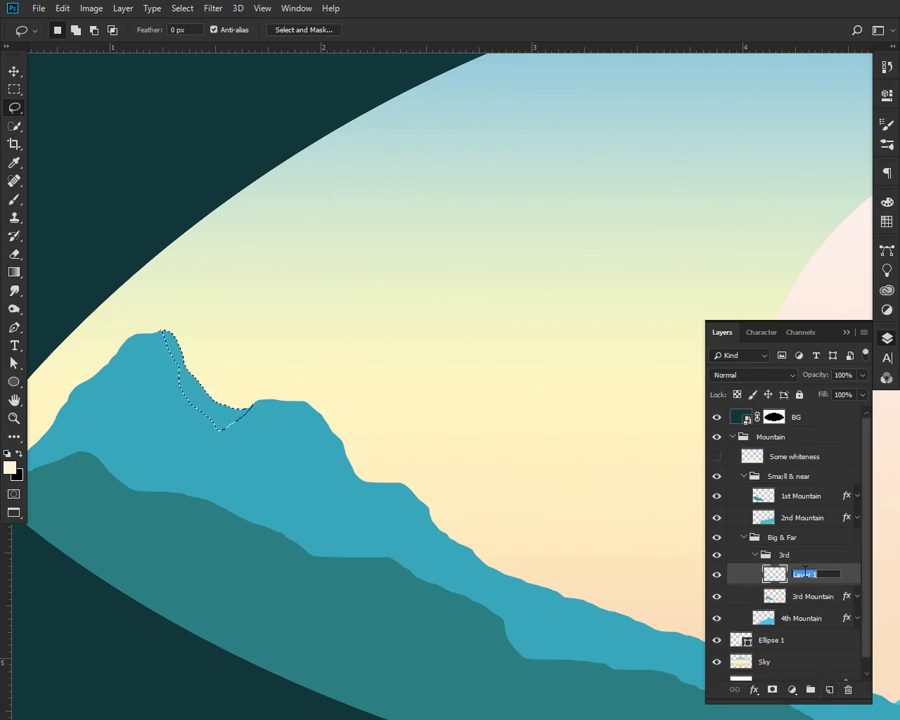
type("Bright")
left_click(9, 466)
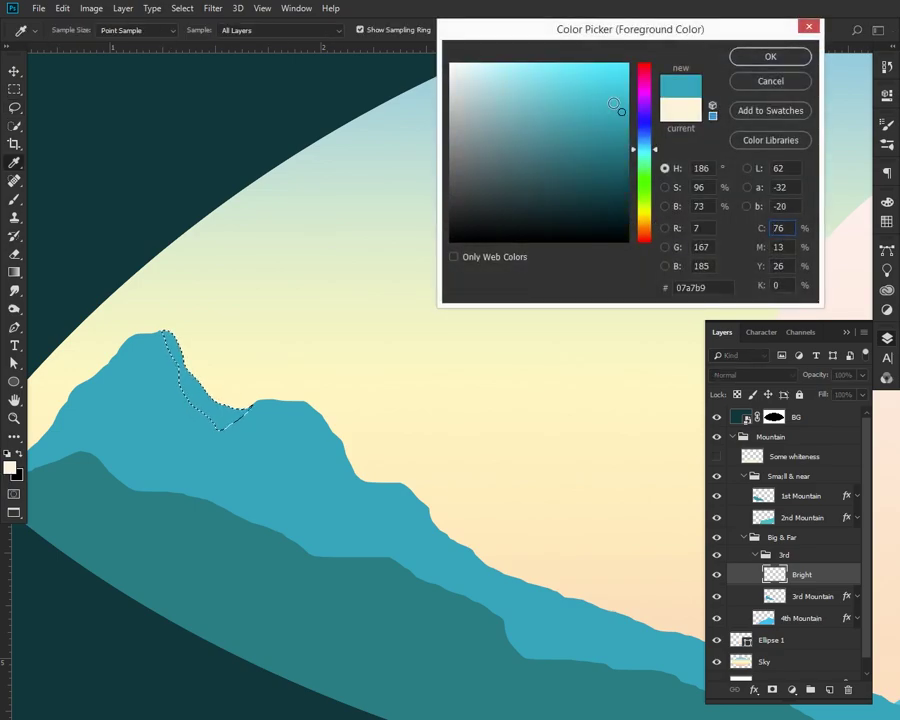
left_click(615, 91)
left_click(759, 58)
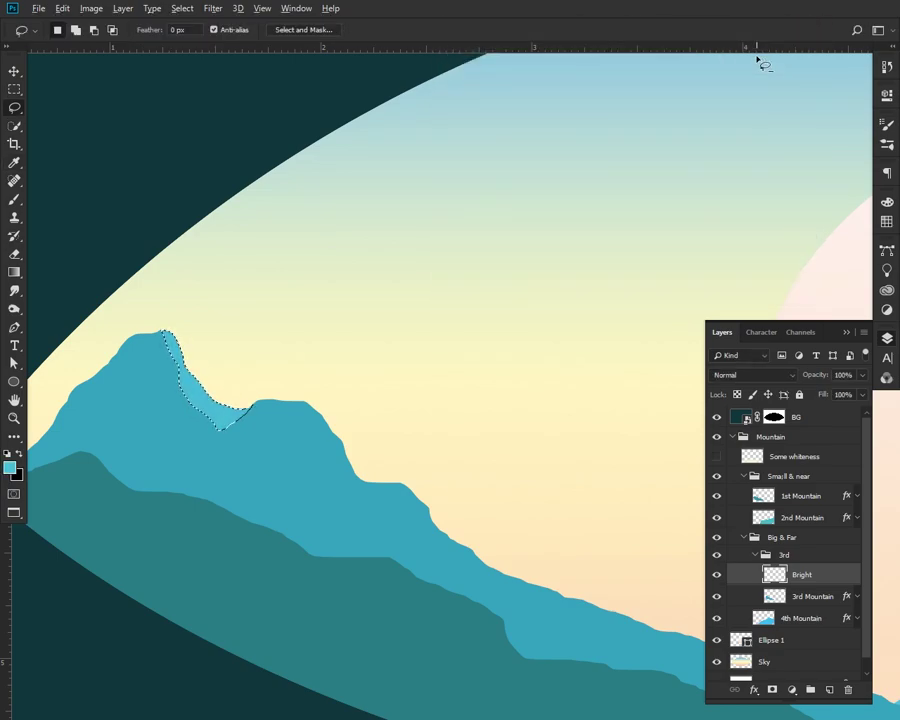
key("ctrl+d")
Set up a small soft round eraser, then begin lassoing the next ridge slope
key("e")
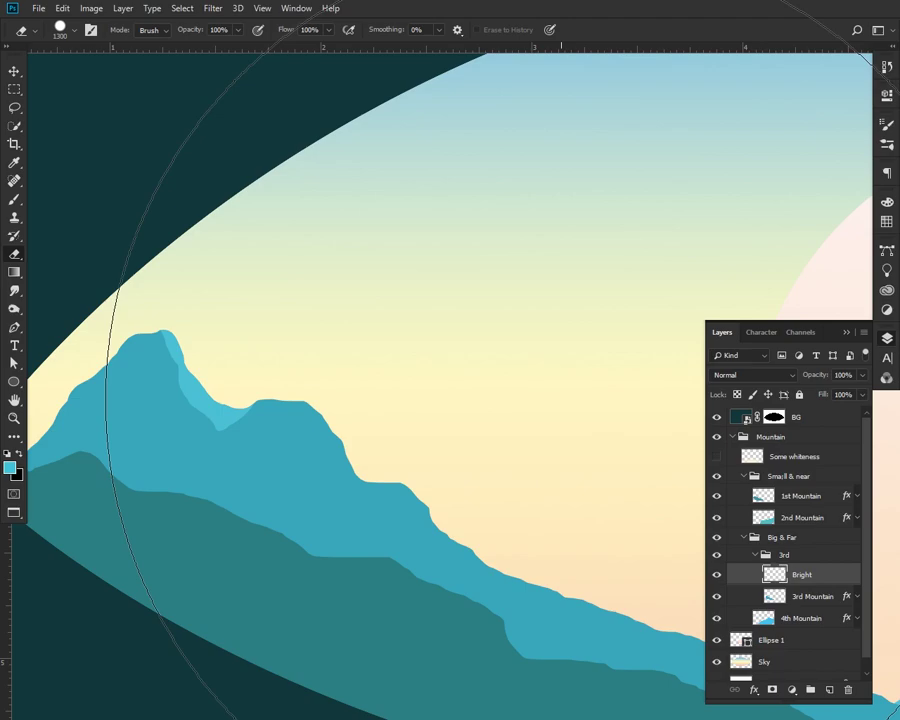
key("bracketleft")
key("bracketleft")
key("bracketleft")
key("bracketleft")
key("bracketleft")
key("bracketleft")
key("bracketleft")
key("bracketleft")
key("bracketleft")
right_click(318, 455)
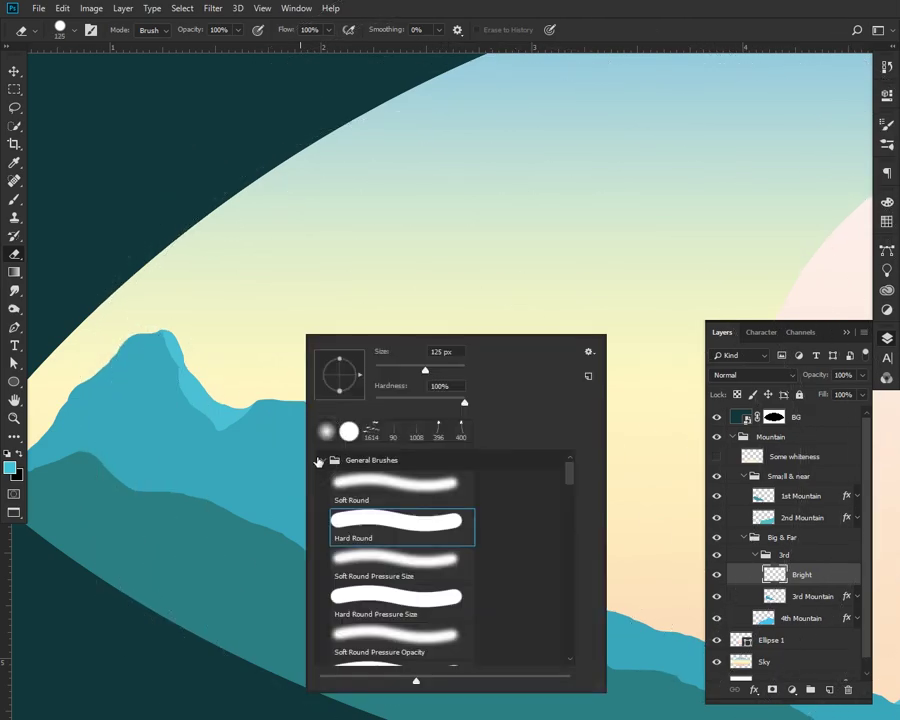
left_click(269, 424)
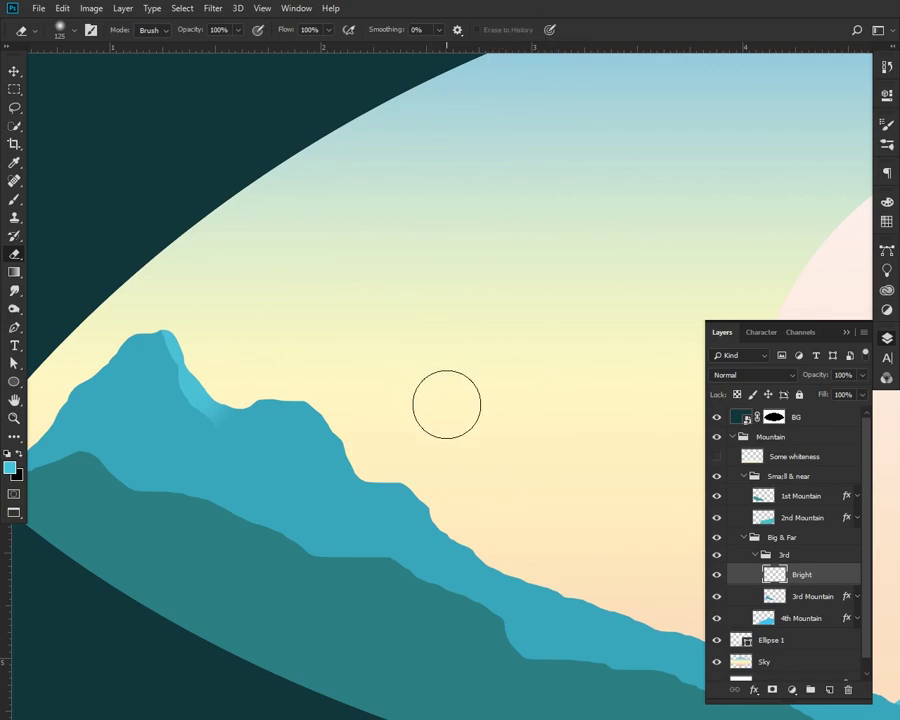
key("l")
key("e")
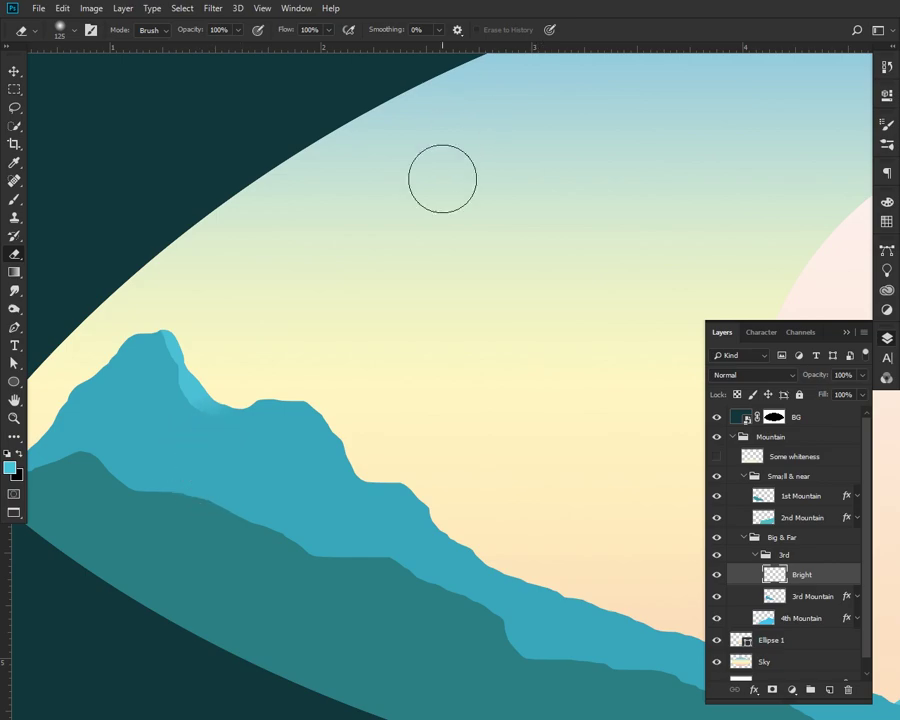
key("l")
mouse_move(266, 400)
left_mouse_down()
mouse_move(298, 413)
mouse_move(368, 490)
left_mouse_up()
Fill the slope below the second summit with light teal, clipped to the mountain
key("Escape")
left_click_drag(290, 400, 362, 488)
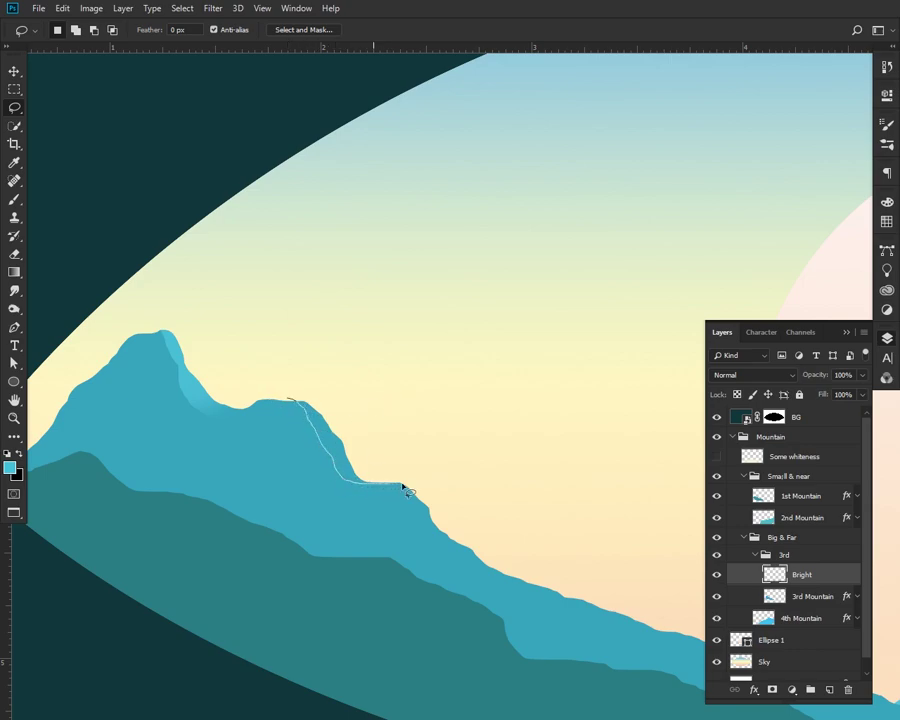
left_click_drag(362, 488, 466, 298)
left_click(776, 596, "ctrl+alt+shift")
key("alt+BackSpace")
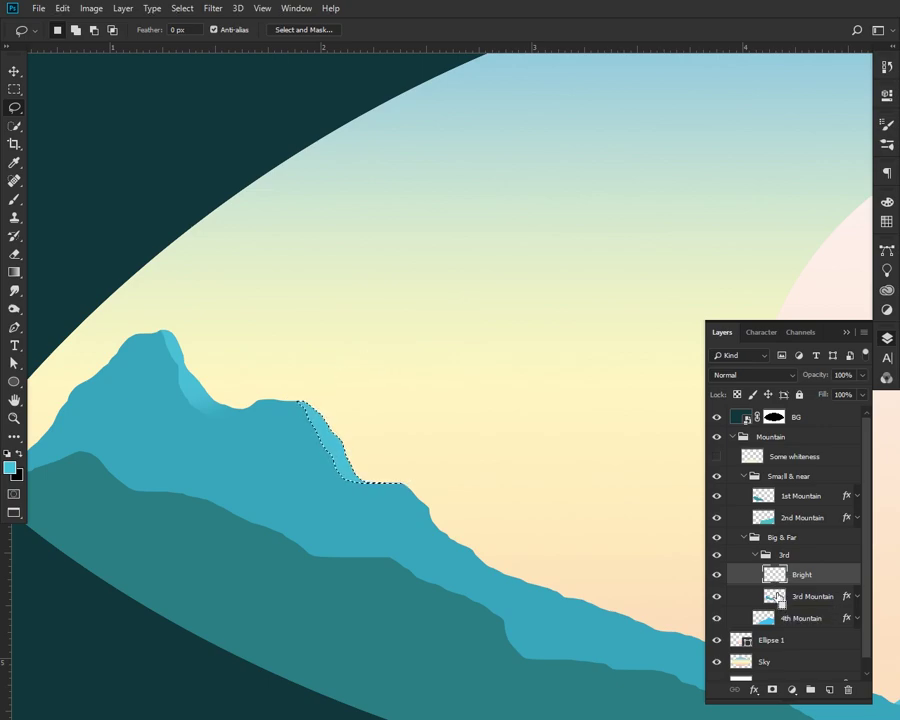
key("ctrl+d")
Select the ridge's long lower slope, trimmed to the mountain's edge
key("e")
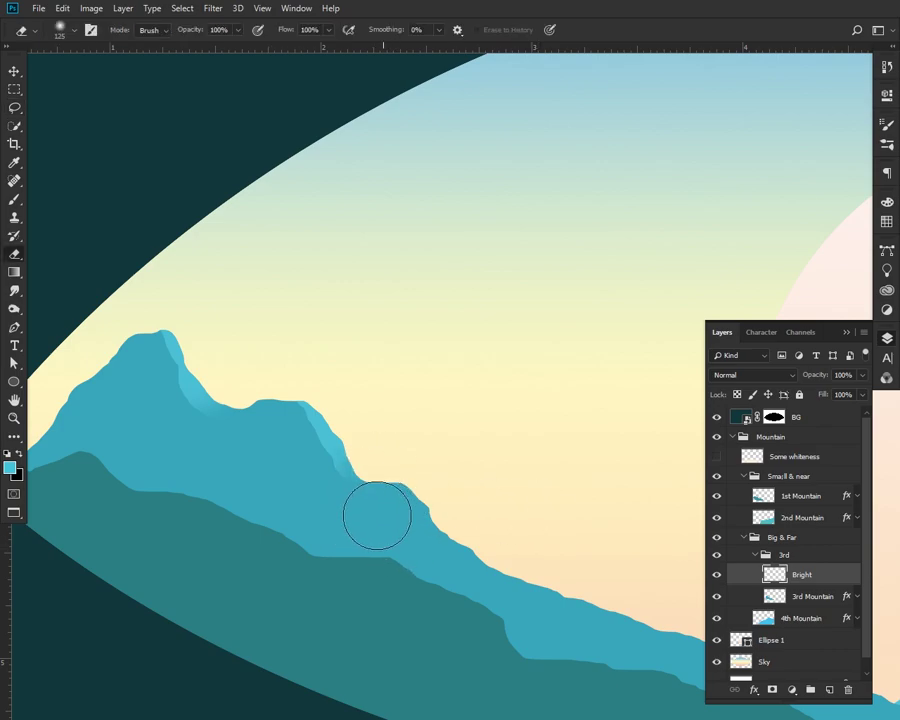
key("l")
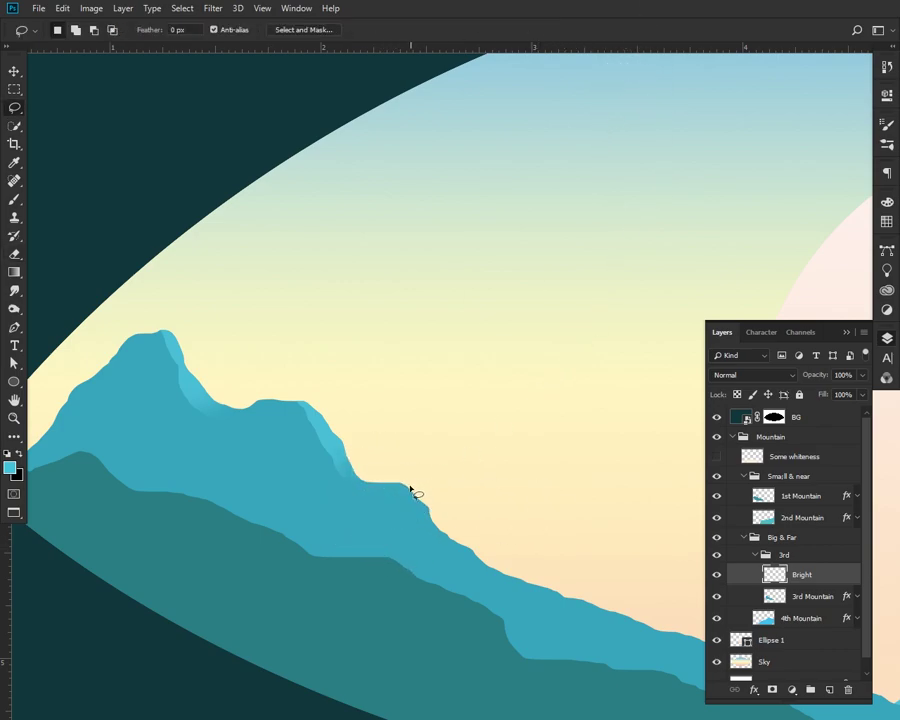
mouse_move(389, 481)
left_mouse_down()
mouse_move(418, 520)
mouse_move(613, 630)
left_mouse_up()
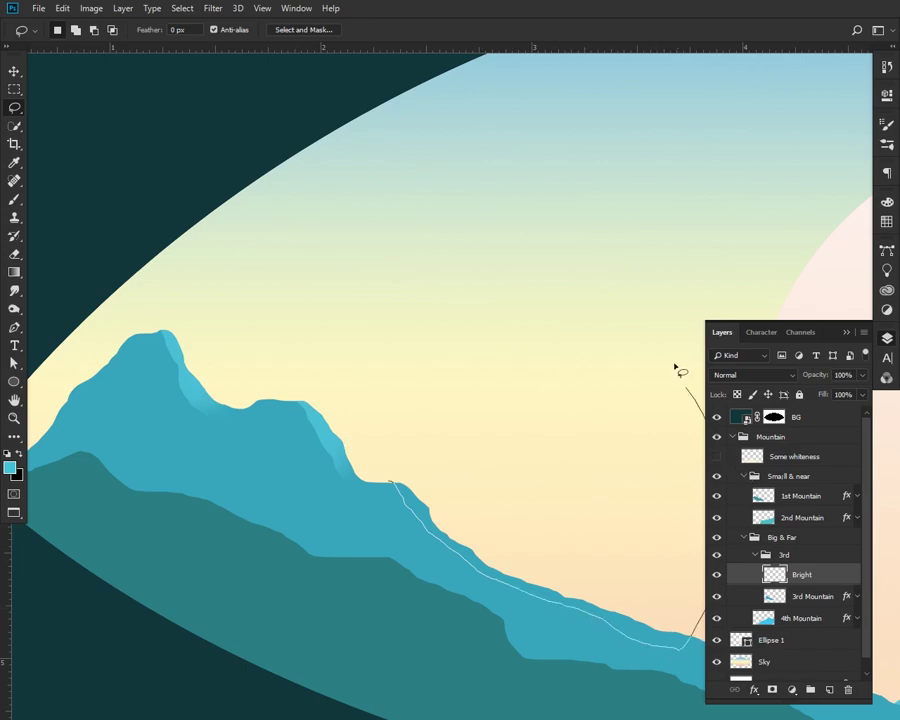
left_click_drag(613, 630, 681, 383)
left_click(776, 604, "ctrl+alt+shift")
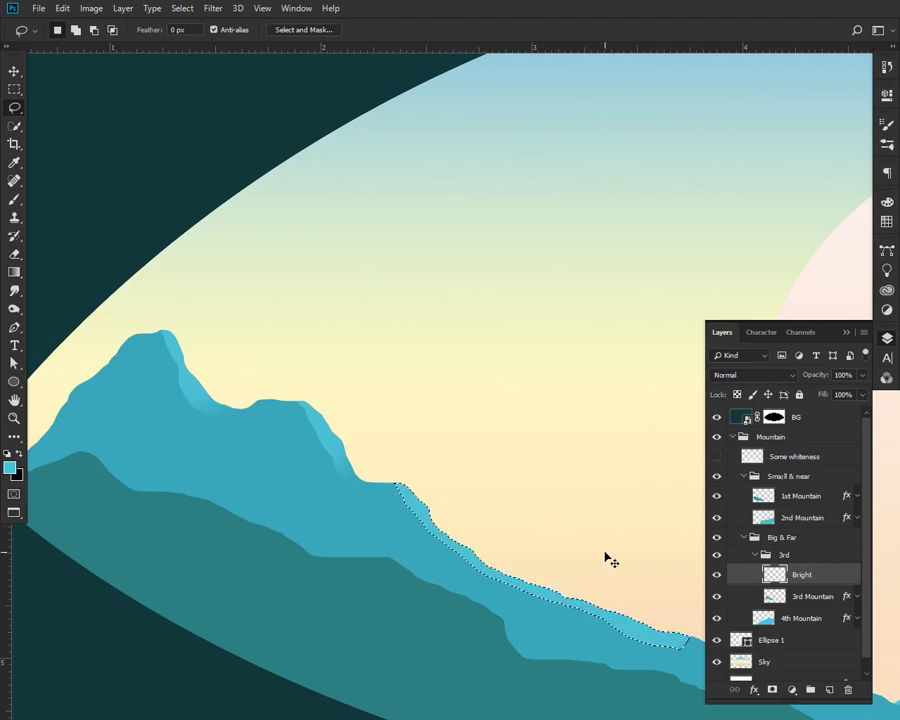
key("ctrl+d")
Pan to the left ridge and erase the highlight strip's rough edge
key("g")
key("space")
left_click_drag(538, 526, 326, 466)
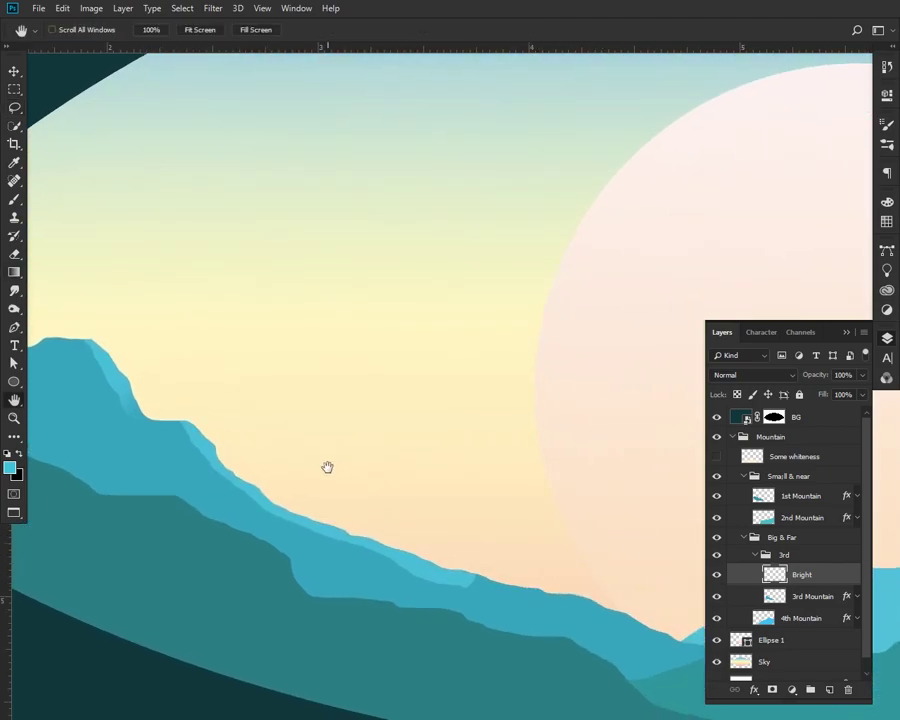
key("e")
mouse_move(496, 563)
left_mouse_down()
mouse_move(452, 578)
mouse_move(408, 632)
mouse_move(438, 562)
mouse_move(380, 596)
mouse_move(384, 570)
mouse_move(354, 599)
mouse_move(354, 573)
mouse_move(325, 573)
left_mouse_up()
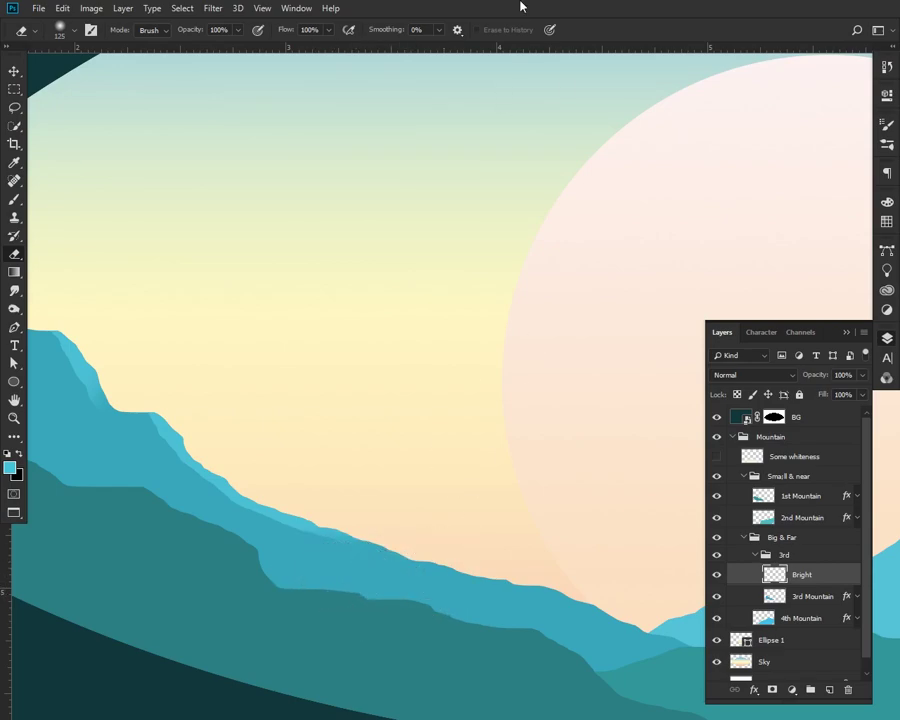
key("ctrl+0")
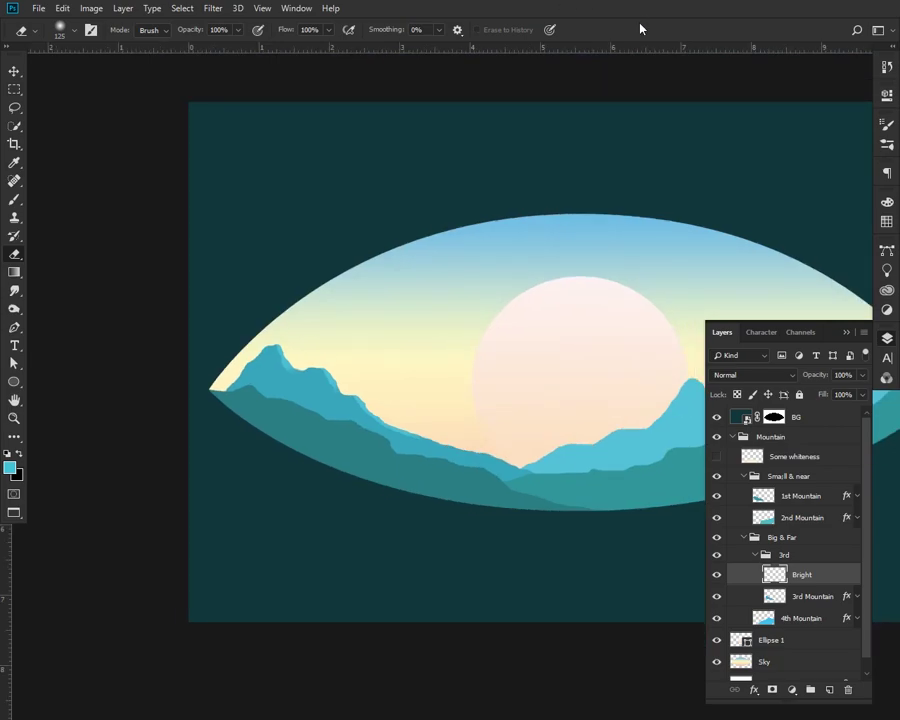
Zoom in on the right peak and lasso along its left slope
left_click(14, 418)
left_click(687, 416)
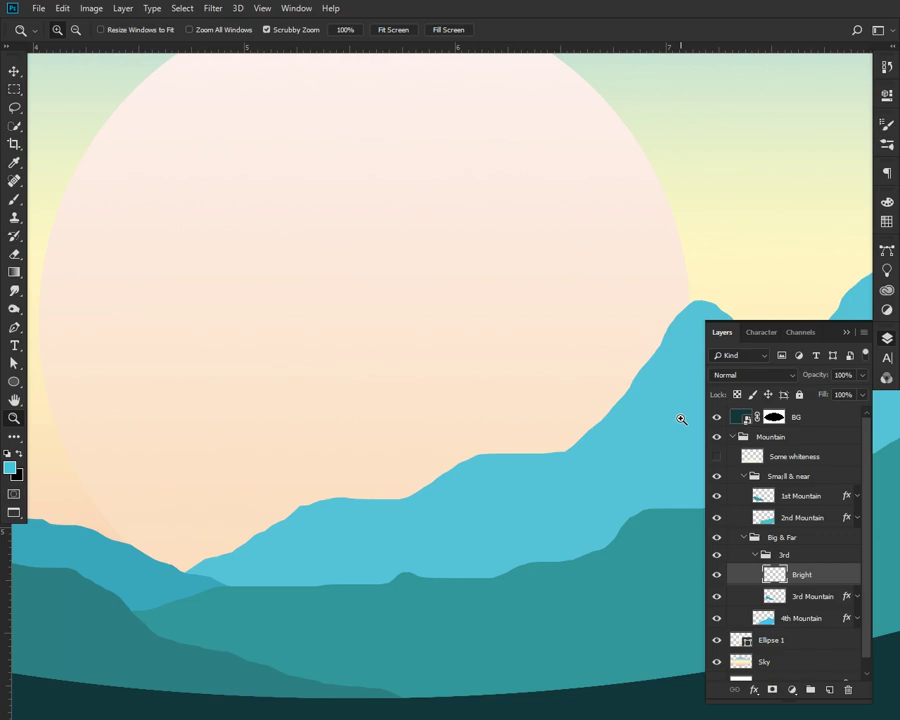
left_click_drag(646, 351, 559, 386)
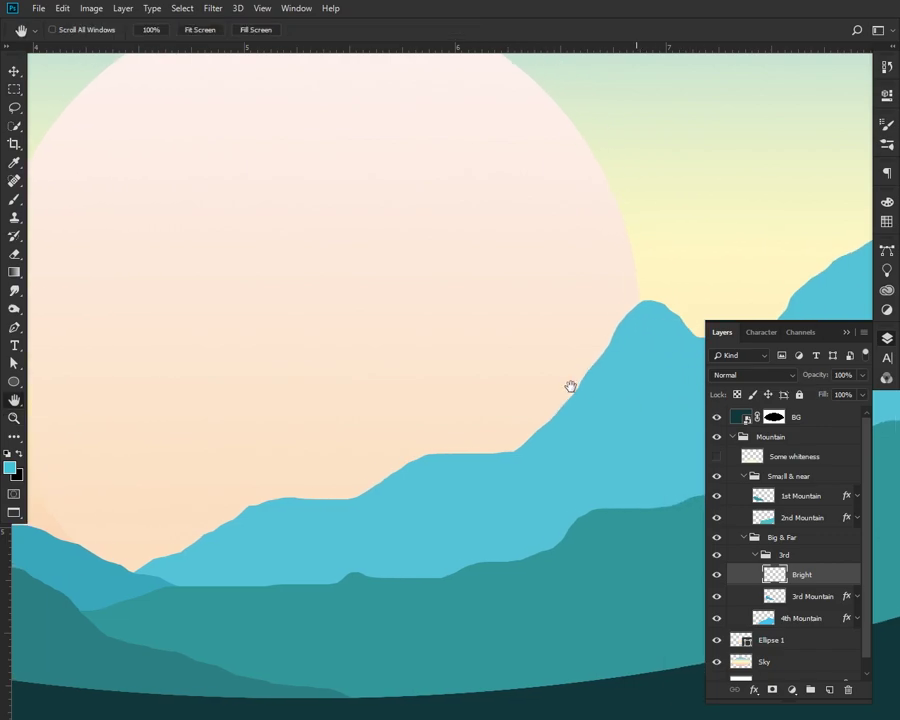
key("l")
mouse_move(631, 298)
left_mouse_down()
mouse_move(525, 444)
mouse_move(503, 452)
left_mouse_up()
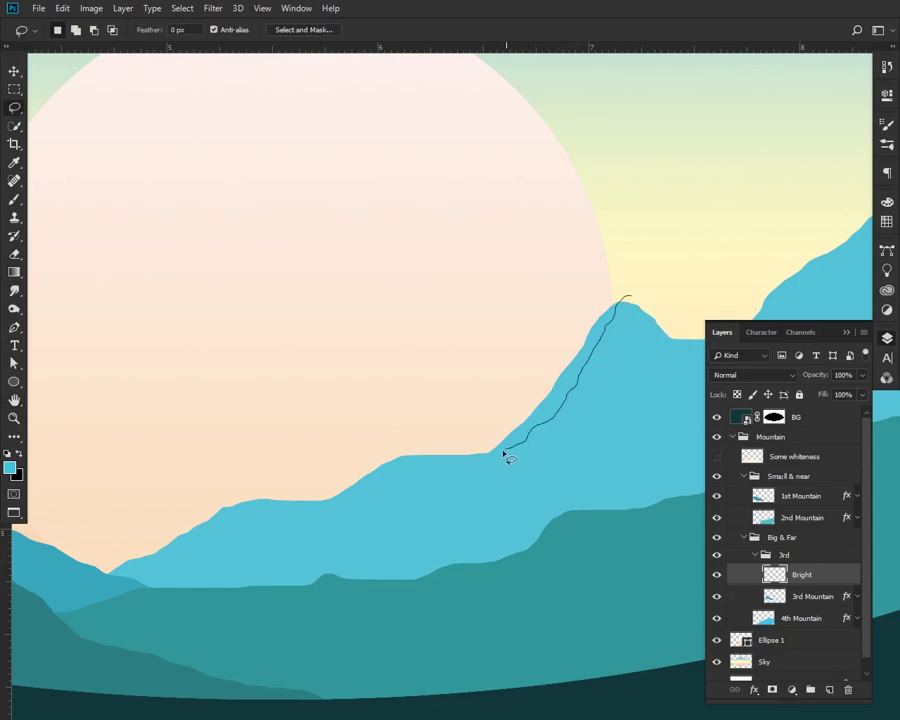
left_click_drag(440, 431, 507, 243)
Group the 4th Mountain layer into a new group named '4th'
left_click(798, 620)
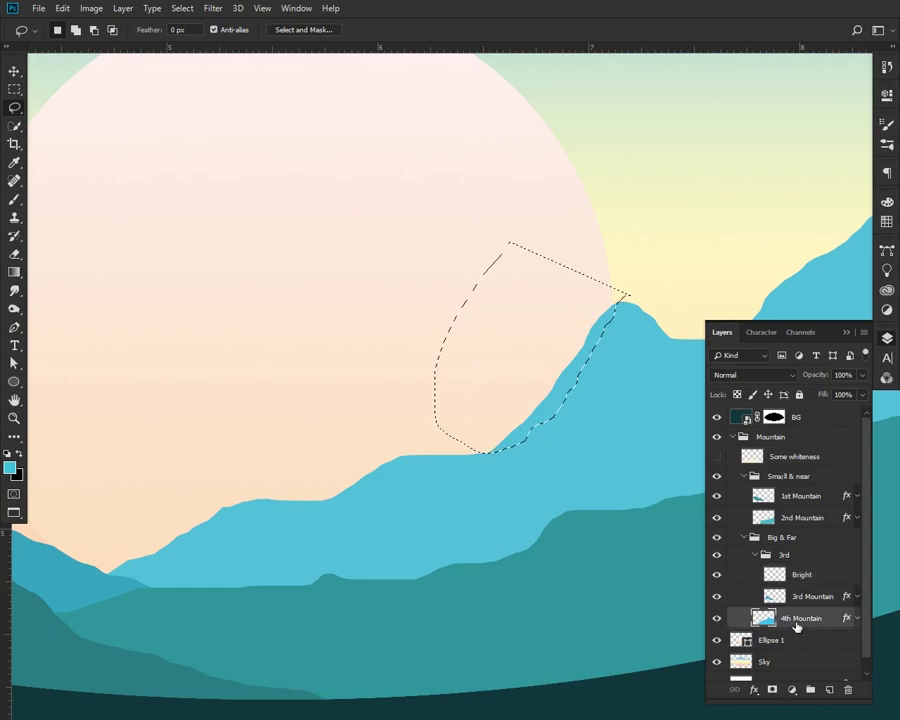
key("ctrl+g")
double_click(792, 616)
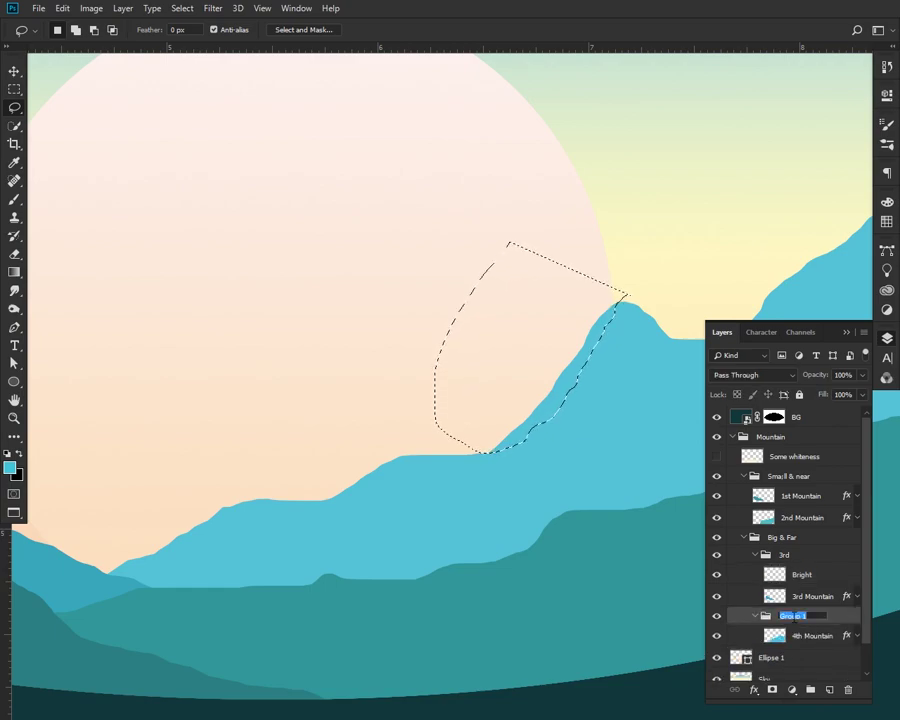
type("4th")
key("Return")
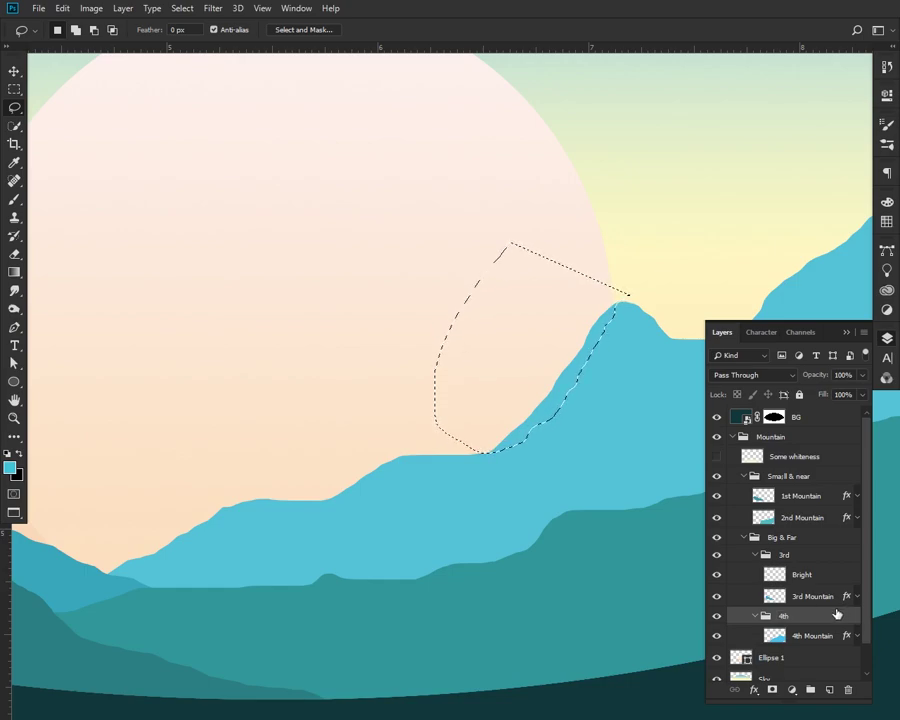
Limit the slope selection to the 4th Mountain's pixels and choose a lighter cyan foreground
left_click(779, 641, "ctrl+alt+shift")
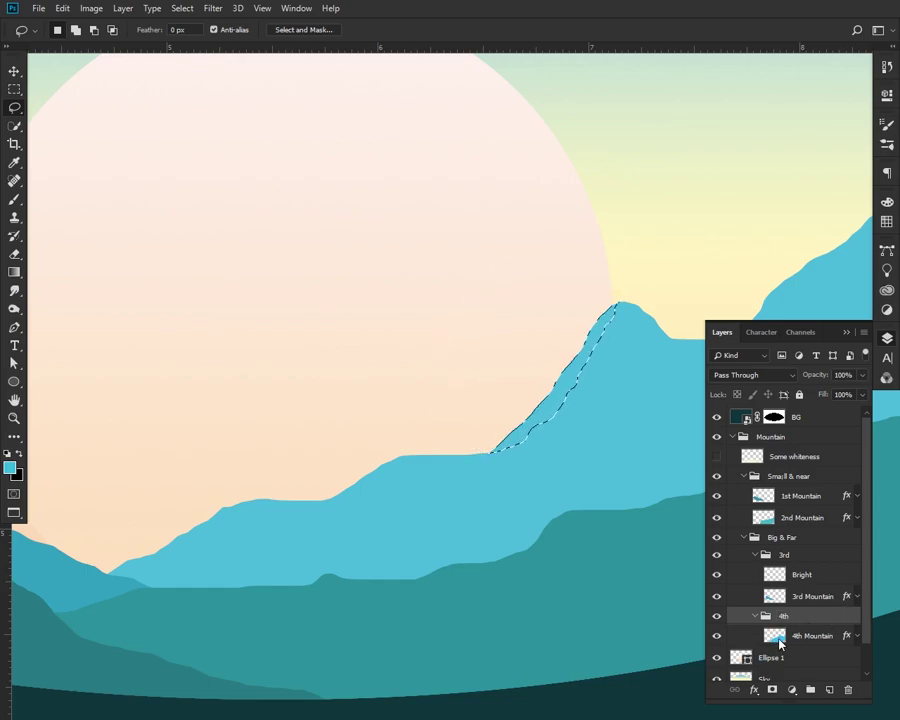
left_click(10, 466)
left_click(378, 490)
left_click_drag(578, 80, 576, 74)
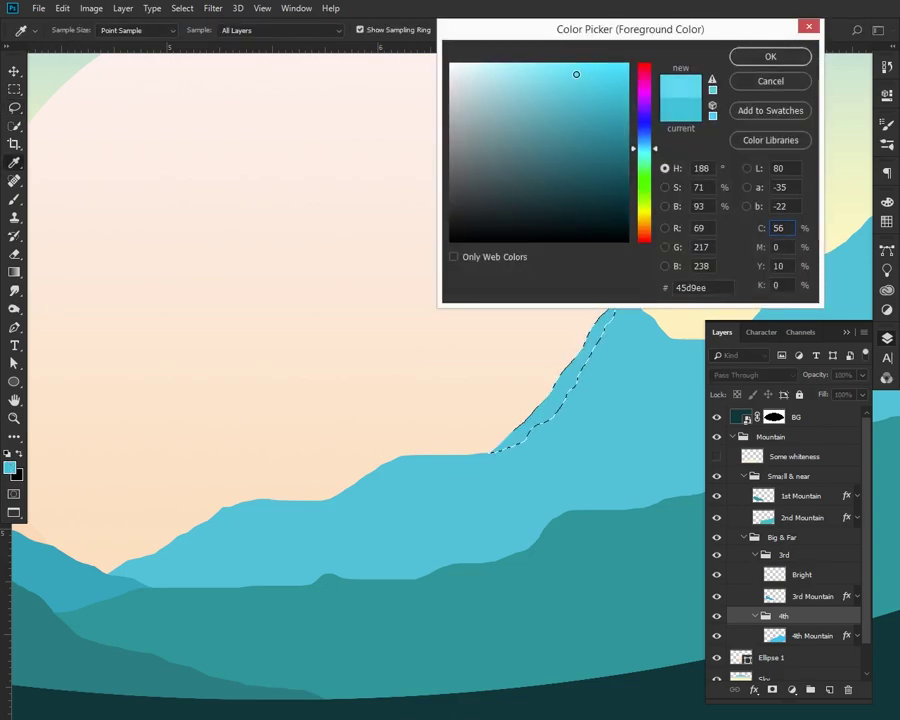
left_click(770, 56)
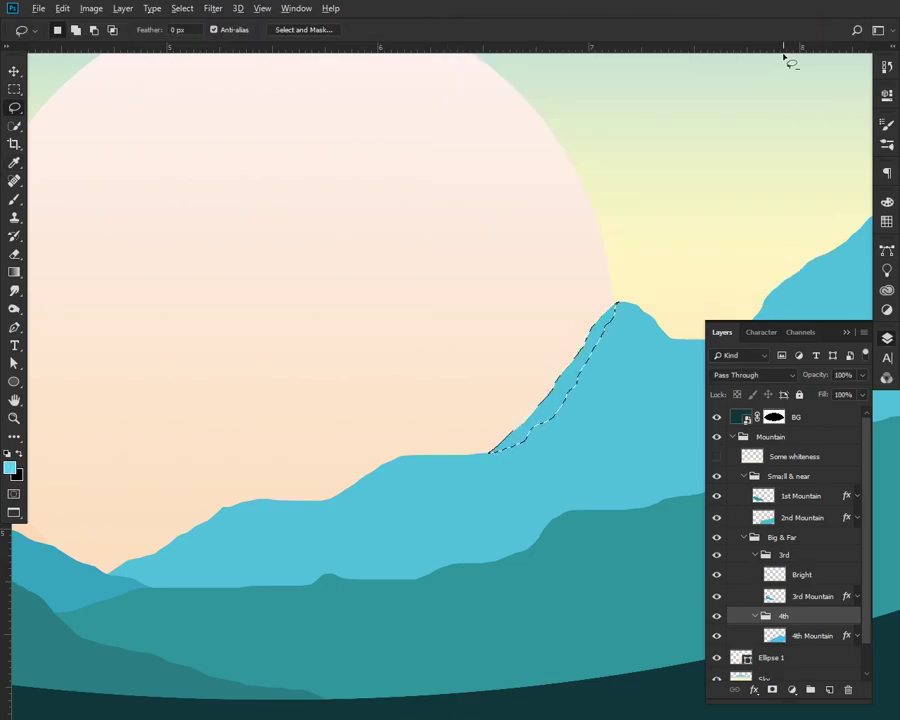
key("alt+BackSpace")
left_click(426, 261)
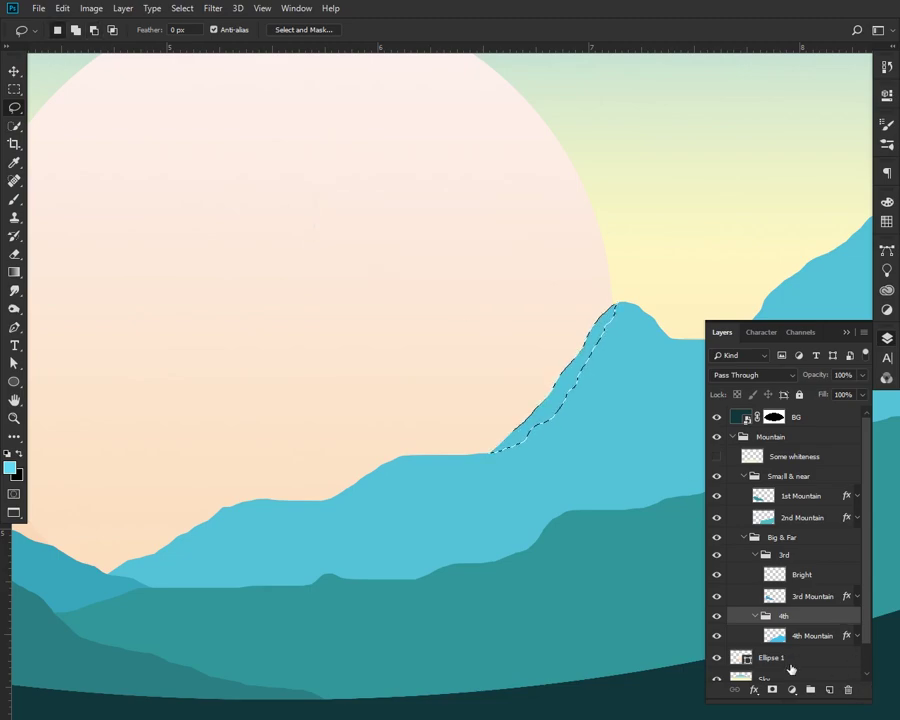
Add a Bright layer in the 4th group, fill the left-slope highlight, and roughen its end
left_click(828, 689)
left_click_drag(813, 638, 808, 645)
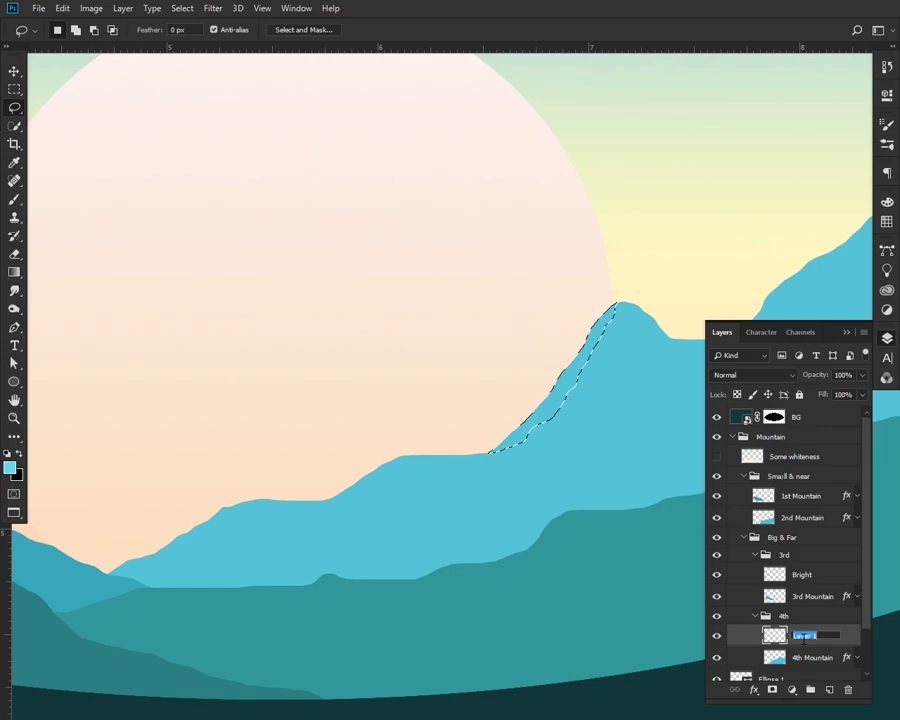
type("Bright")
key("Return")
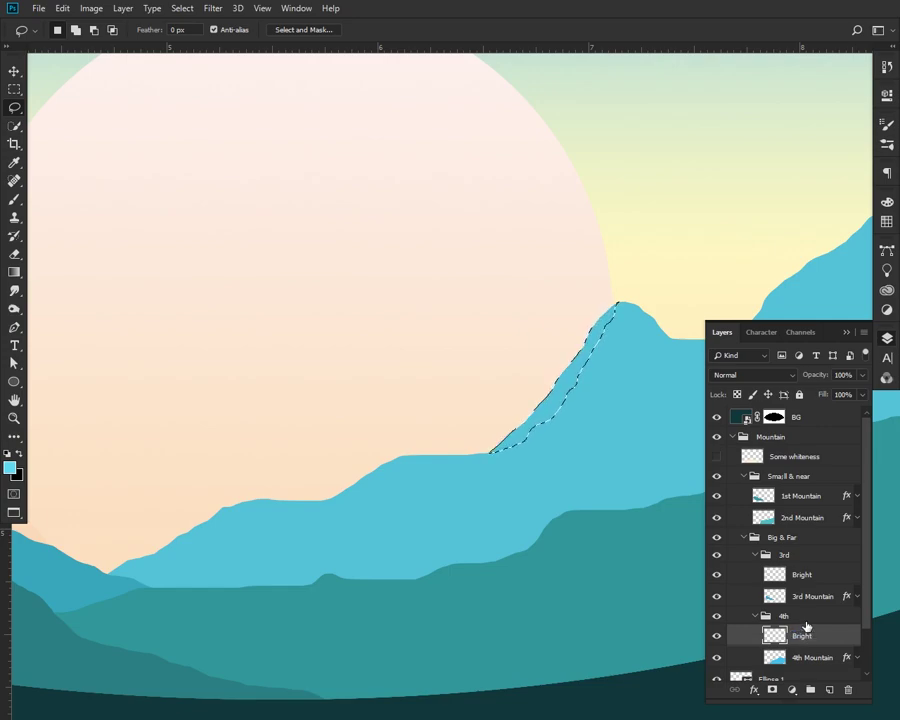
key("alt+BackSpace")
key("ctrl+d")
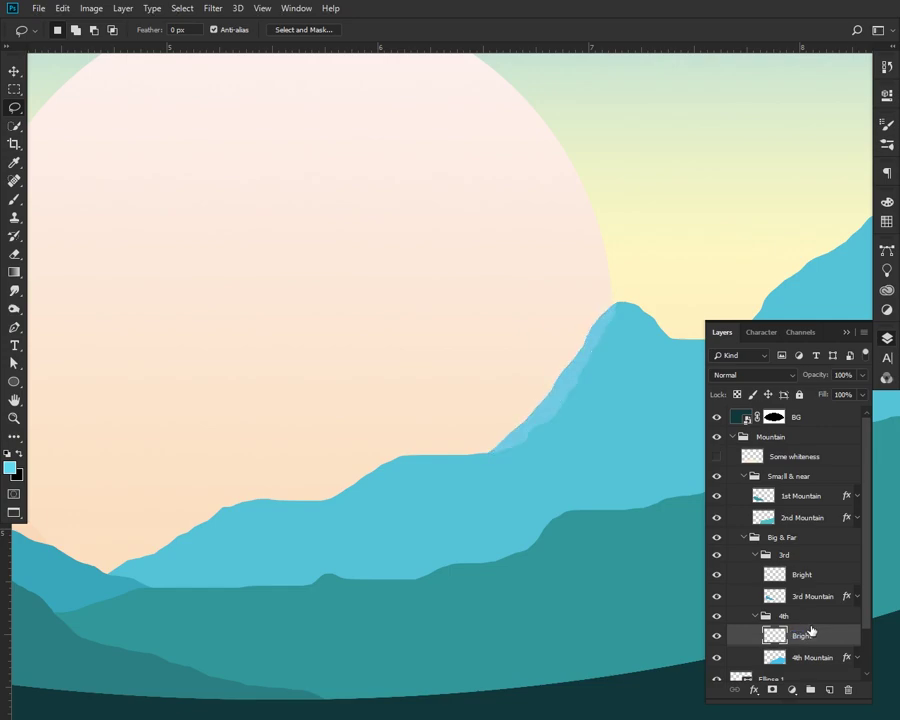
key("e")
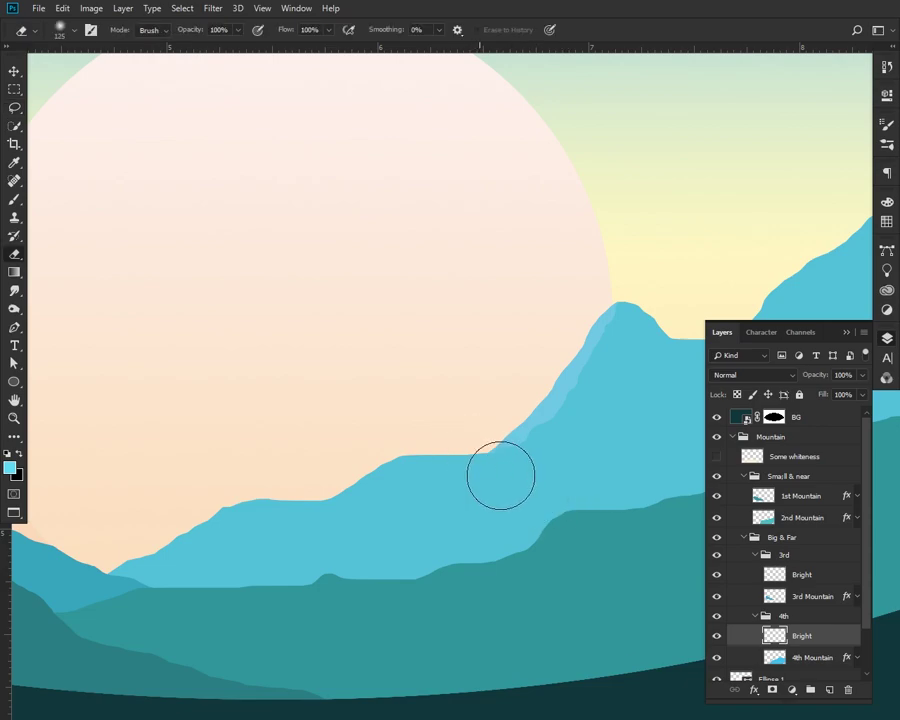
mouse_move(482, 467)
left_mouse_down()
mouse_move(526, 476)
mouse_move(562, 458)
left_mouse_up()
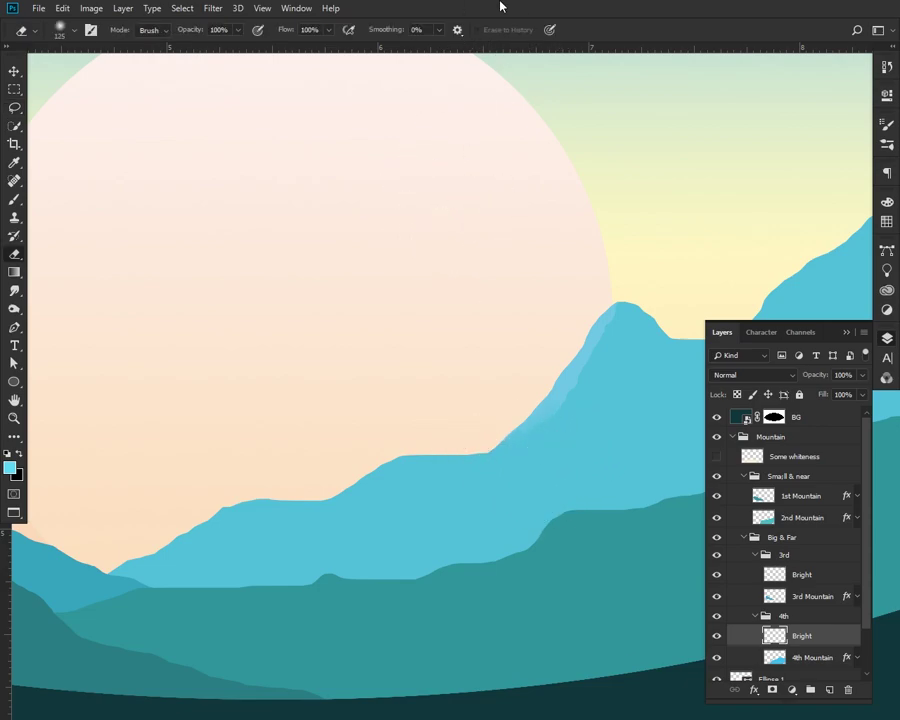
Lasso a thin strip along the lower ridge and fill it with the light blue
key("l")
mouse_move(433, 454)
left_mouse_down()
mouse_move(354, 496)
mouse_move(305, 505)
left_mouse_up()
left_click_drag(327, 347, 432, 452)
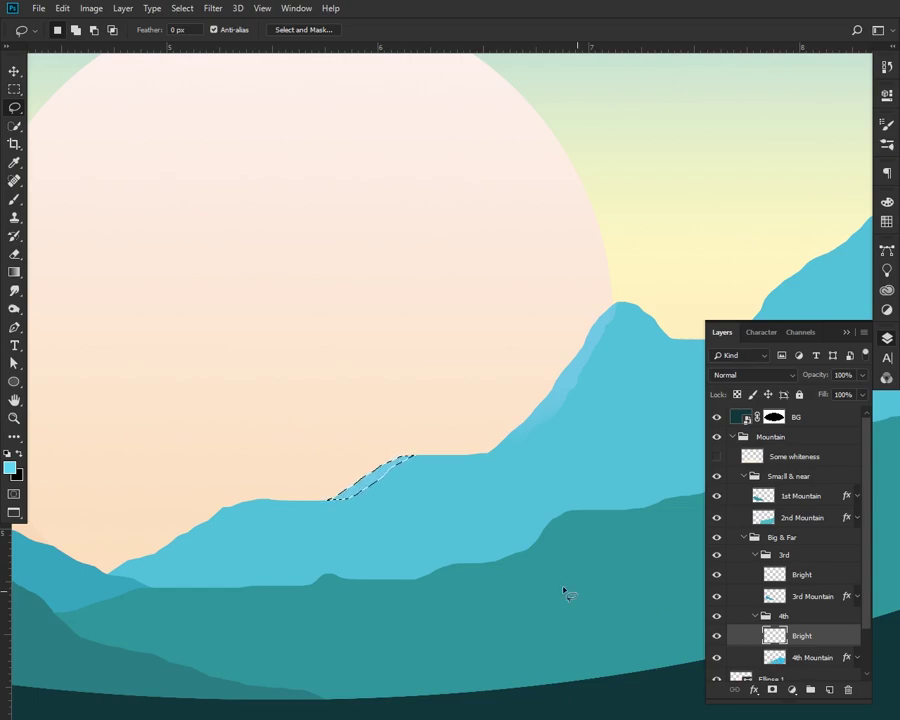
key("alt+BackSpace")
key("ctrl+d")
key("e")
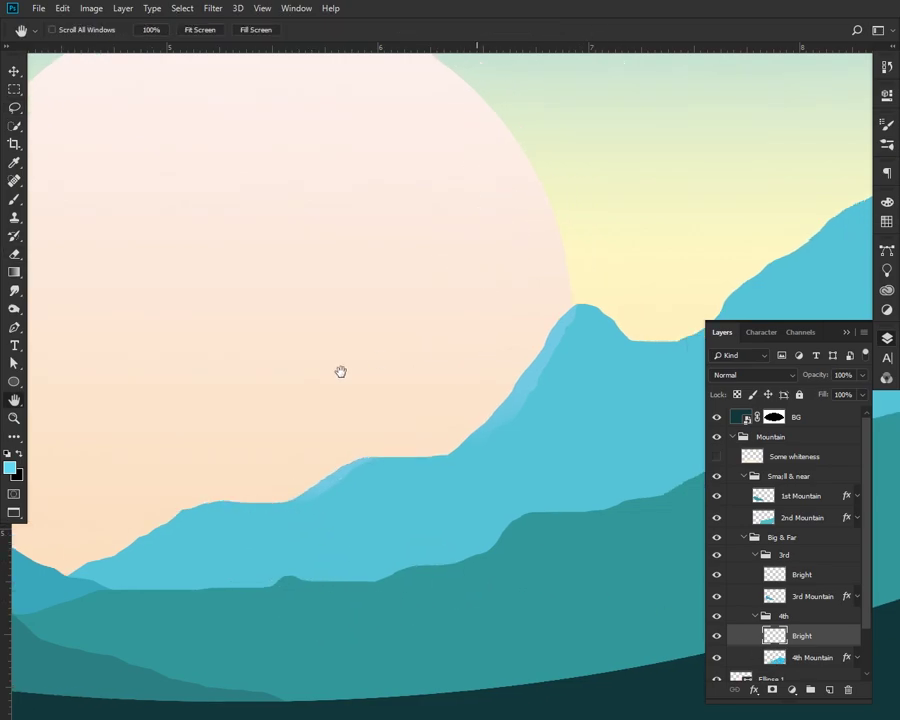
left_click_drag(341, 368, 300, 390)
Lasso the taller peak's left slope, clip it to the mountain, and fill it light blue
key("l")
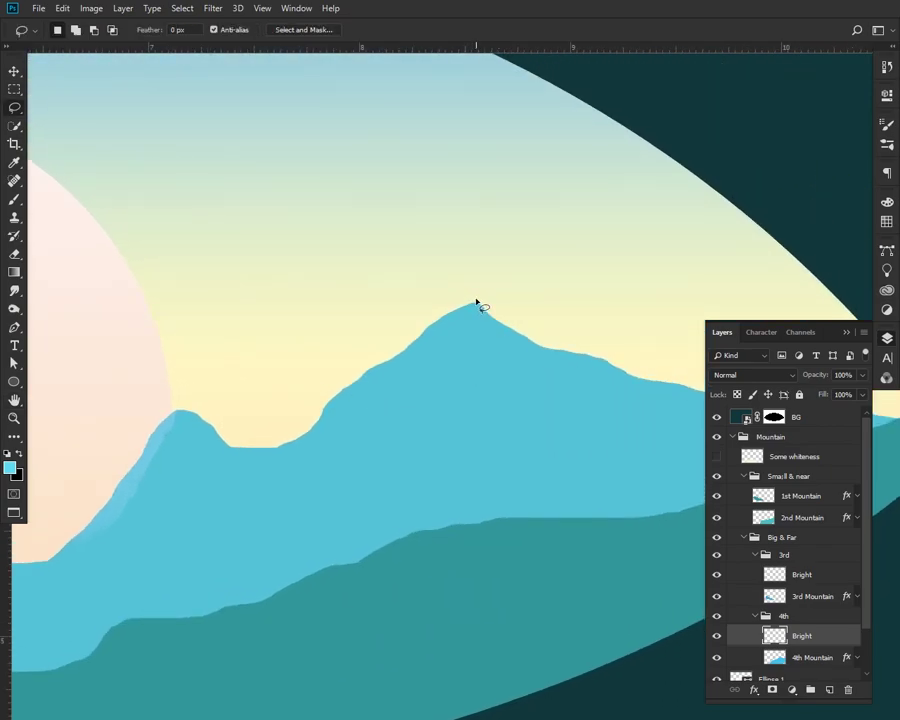
mouse_move(476, 302)
left_mouse_down()
mouse_move(310, 446)
mouse_move(267, 450)
mouse_move(396, 243)
left_mouse_up()
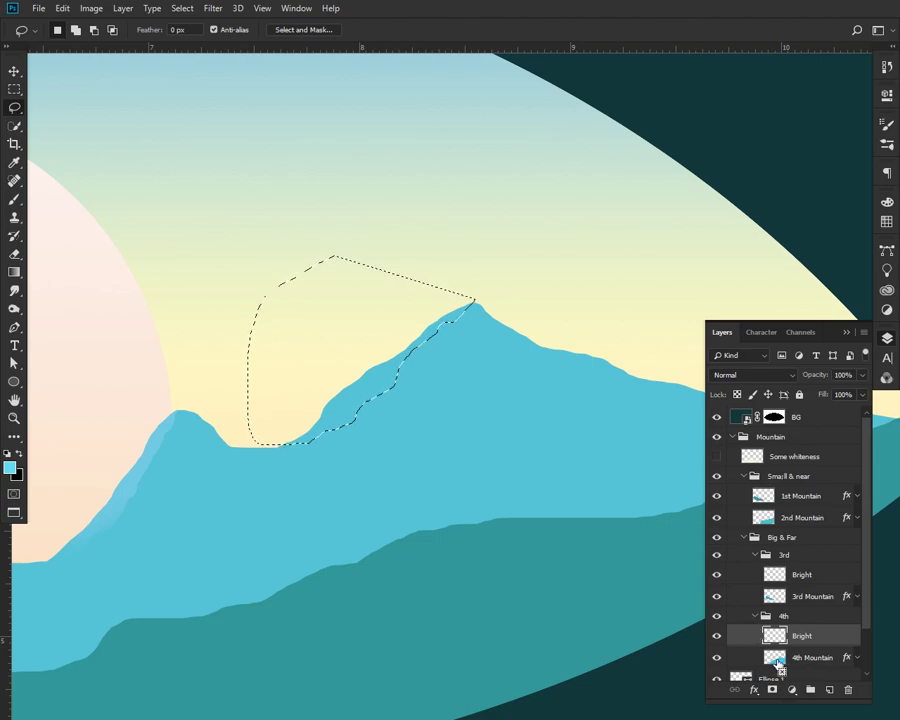
left_click(777, 659, "ctrl+alt+shift")
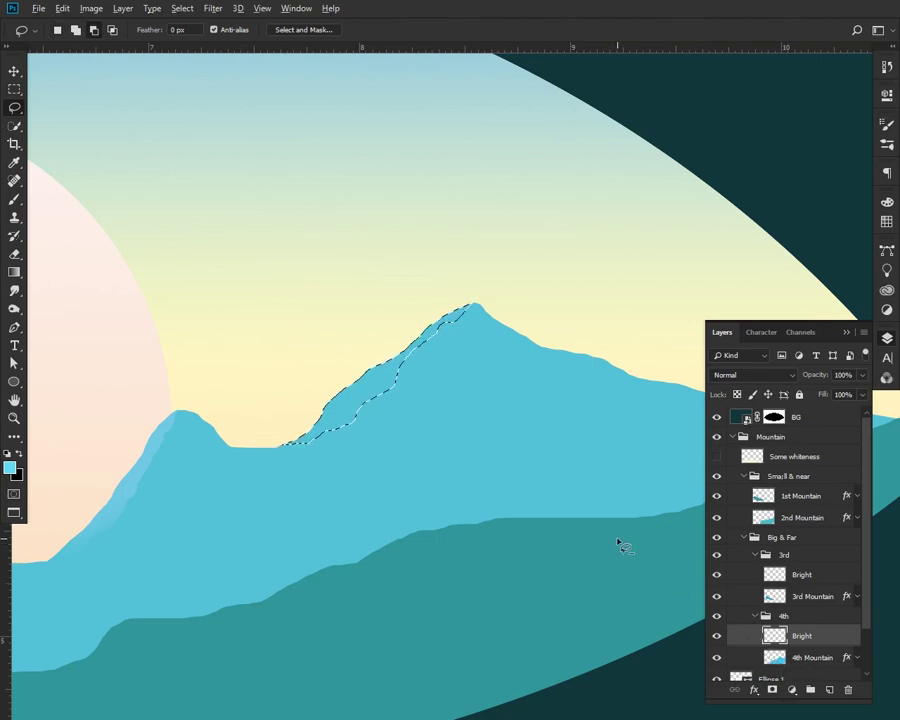
key("alt+BackSpace")
key("ctrl+d")
key("e")
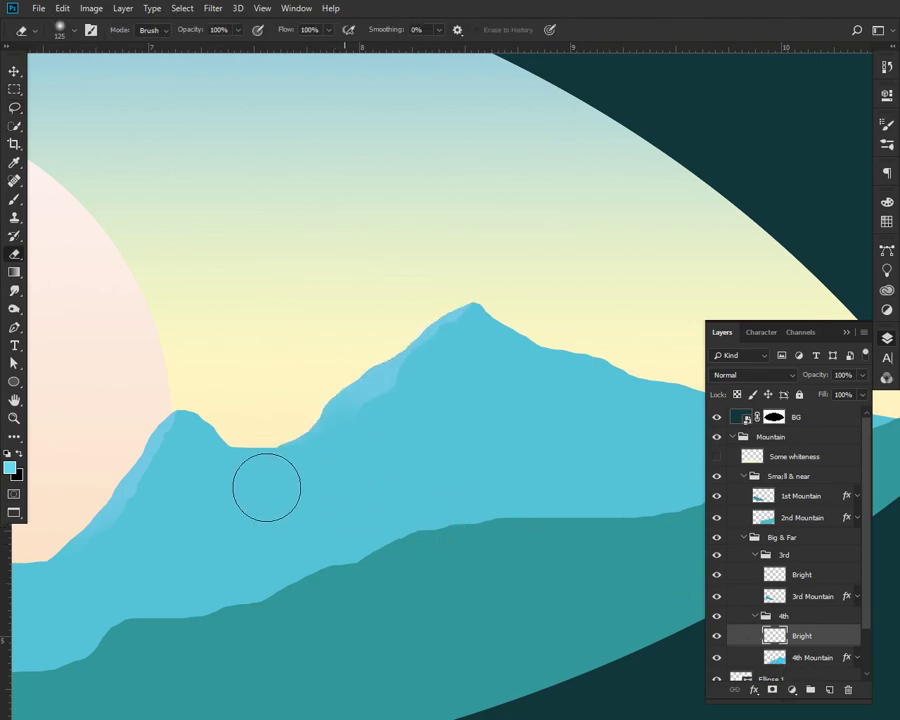
Zoom out to fit the whole eye artwork, then zoom in on the left mountains
key("ctrl+minus")
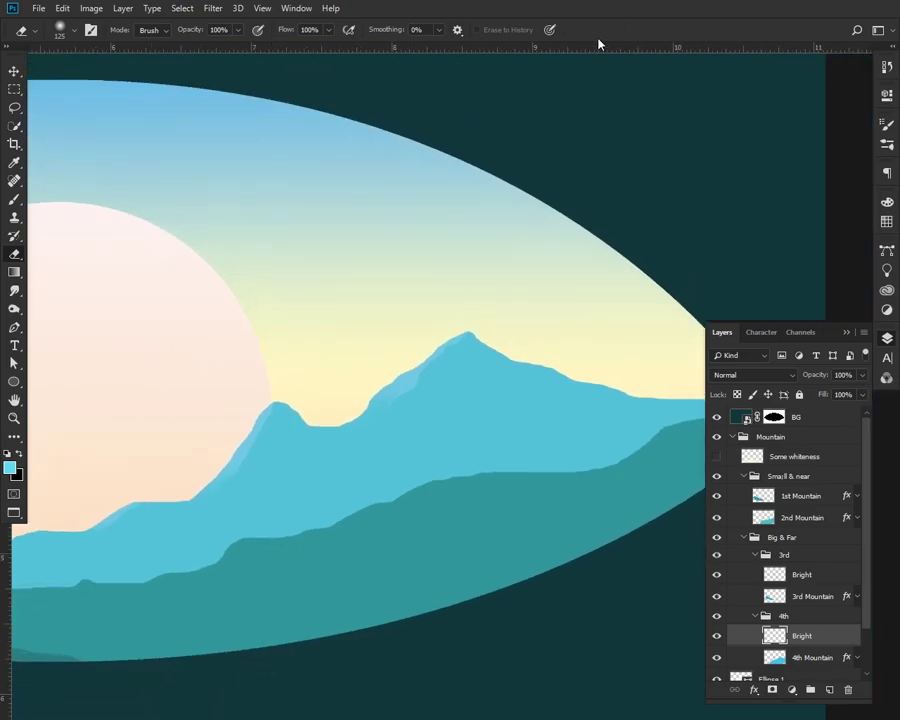
key("ctrl+minus")
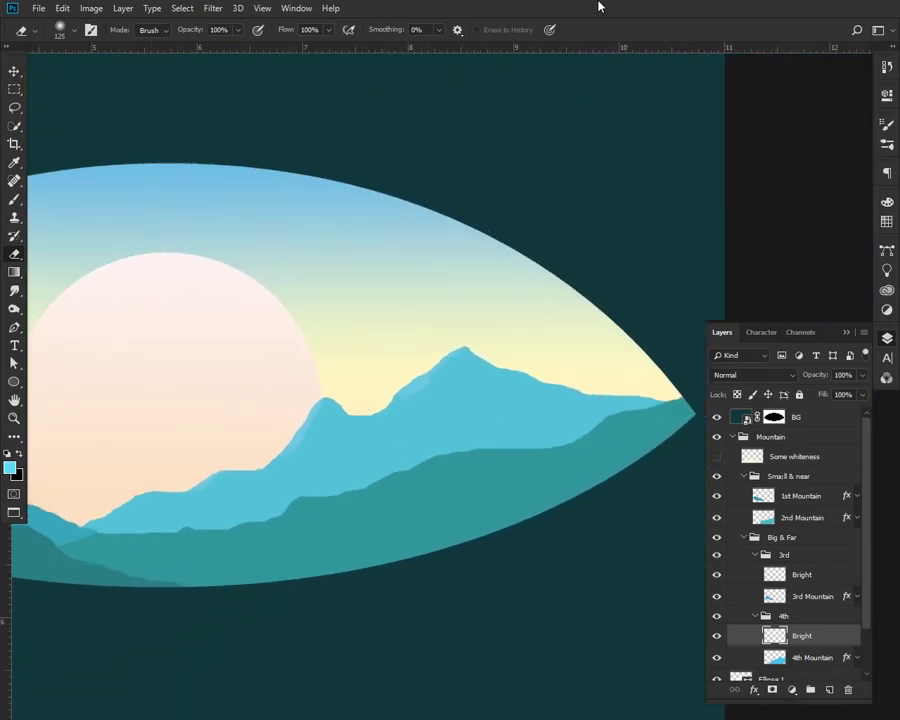
key("ctrl+minus")
key("ctrl+0")
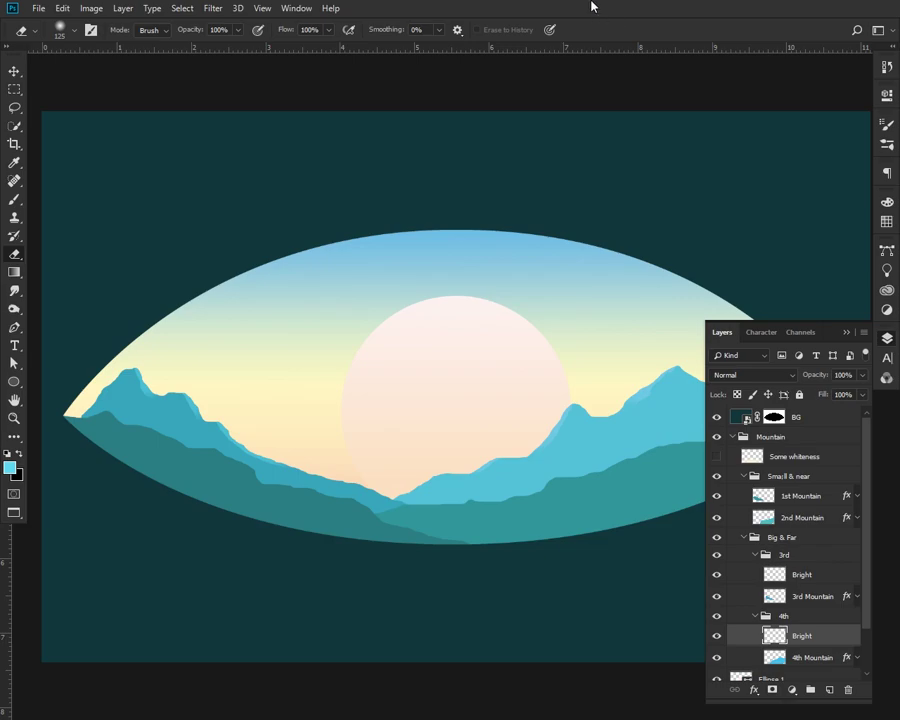
left_click(14, 418)
left_click_drag(160, 470, 106, 418)
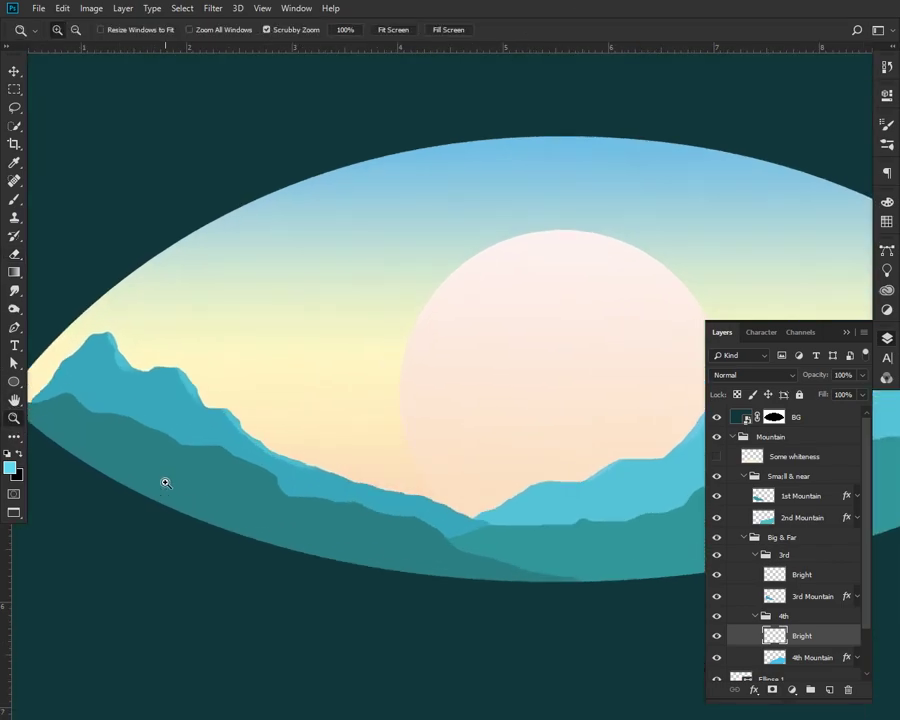
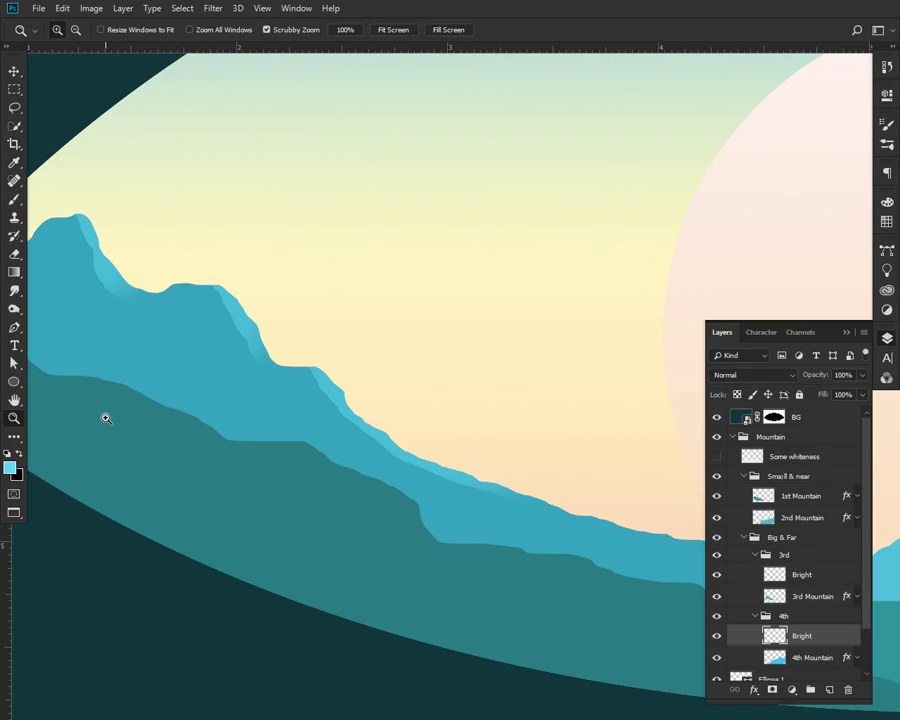
Pan along the mountain ridge, then fit the whole eye-shaped landscape back on screen
key("space")
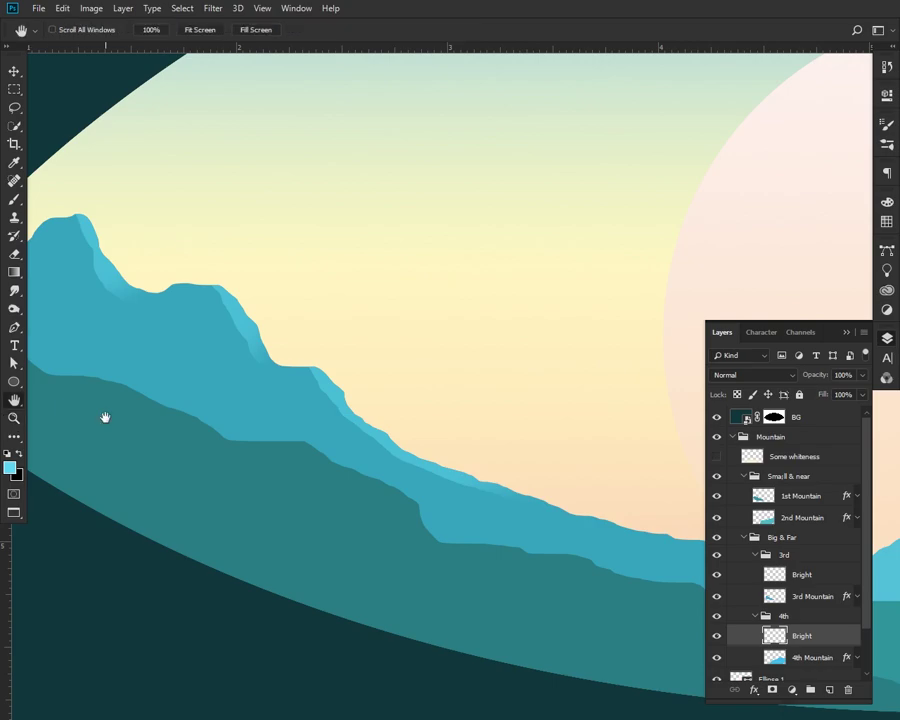
left_click_drag(104, 416, 212, 444)
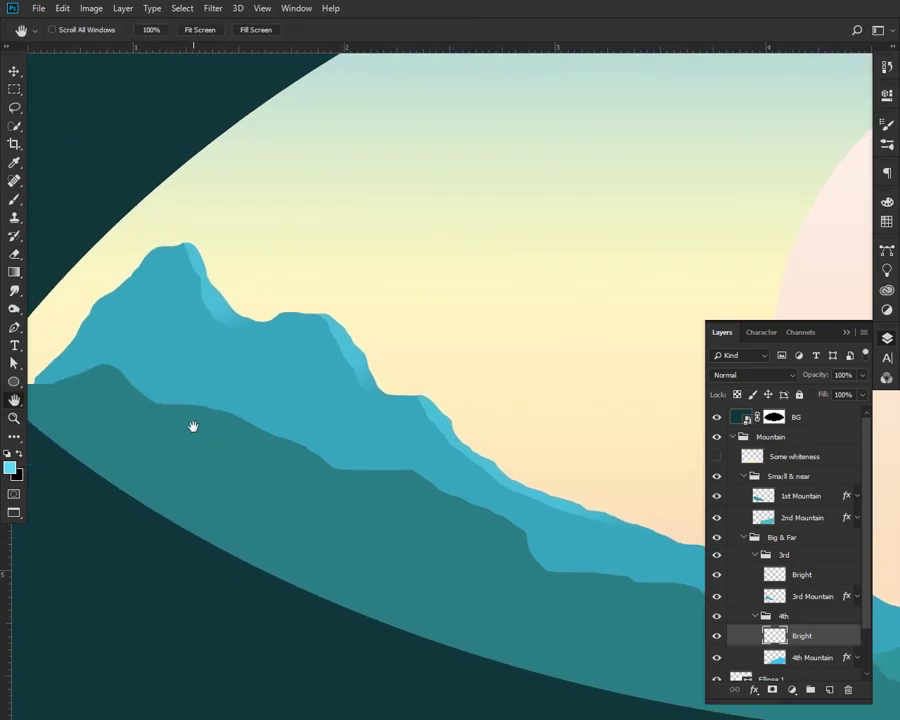
key("ctrl+0")
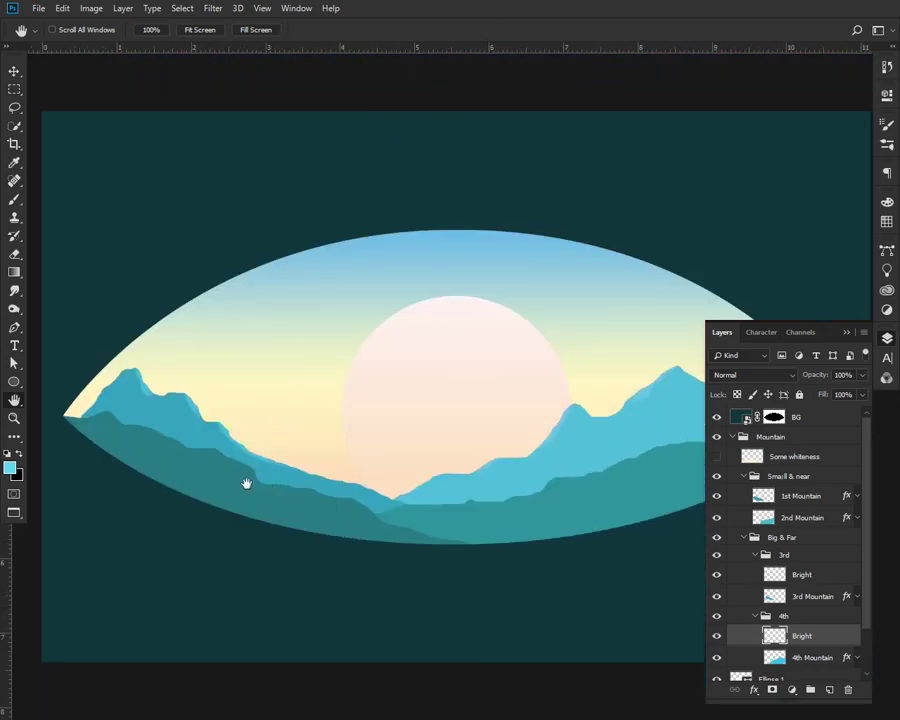
With 1st Mountain selected, set the foreground colour to a darker teal
left_click(763, 500)
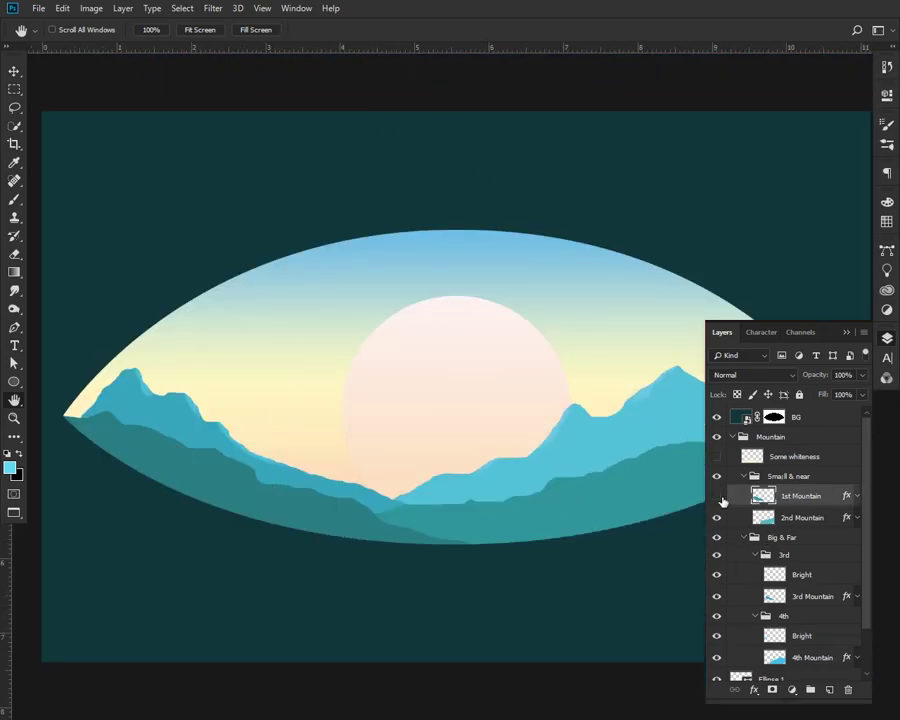
key("l")
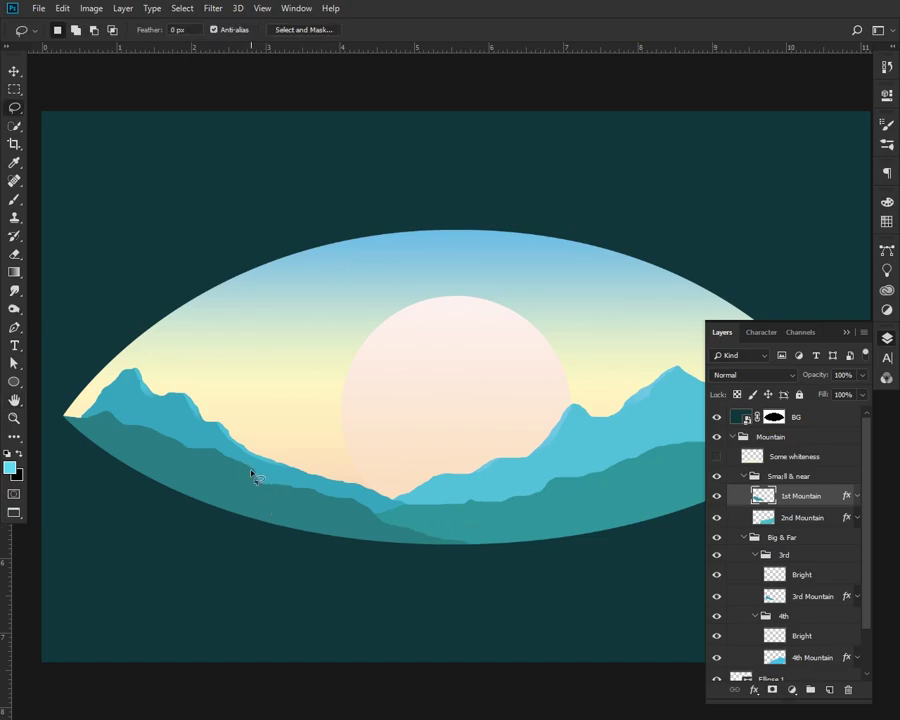
left_click_drag(310, 502, 304, 492)
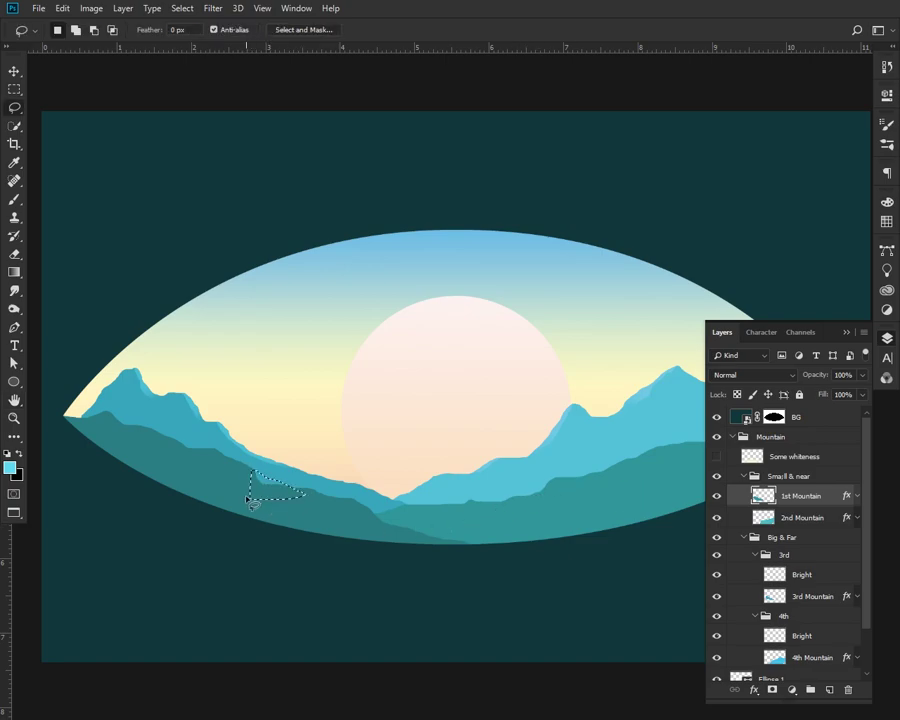
left_click(10, 467)
left_click(176, 456)
left_click(770, 57)
key("ctrl+d")
Make an offset dark-teal Color Overlay copy of 1st Mountain, load its selection, then delete it
key("ctrl+j")
key("v")
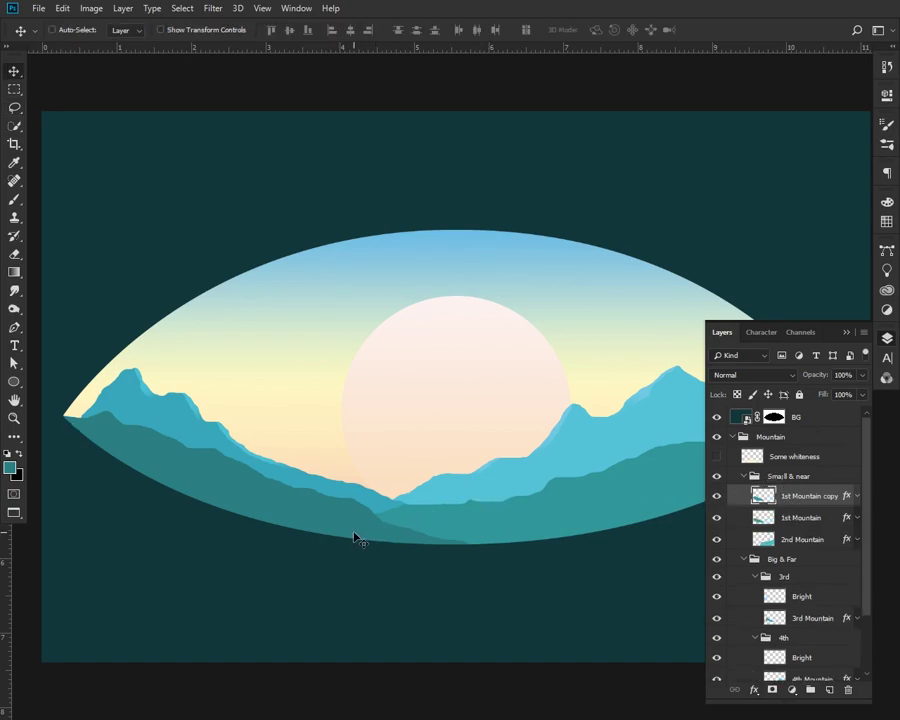
left_click_drag(352, 536, 326, 528)
left_click(856, 497)
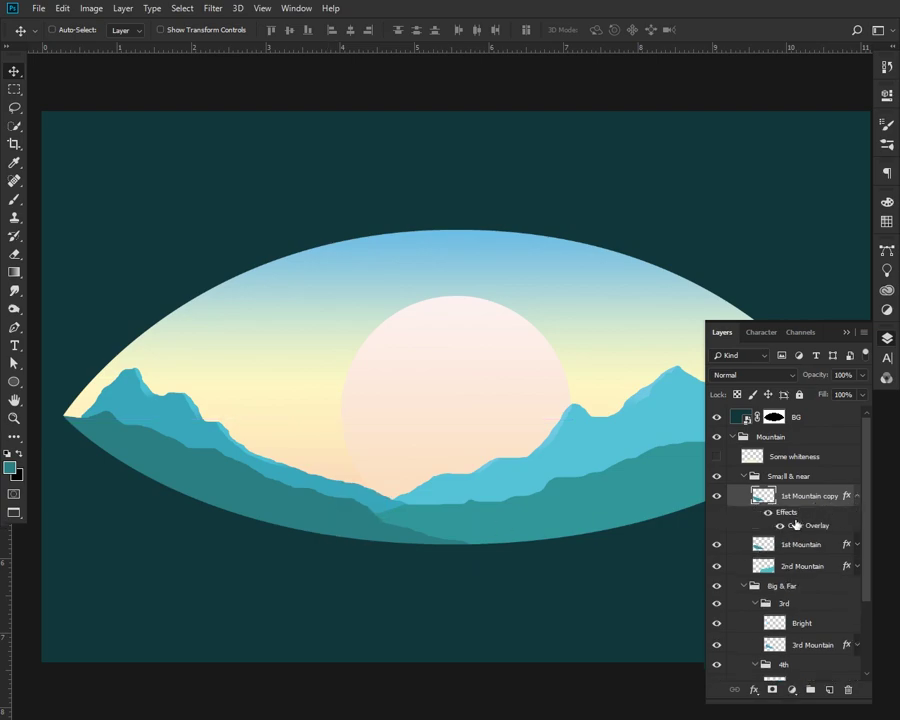
left_click(688, 112)
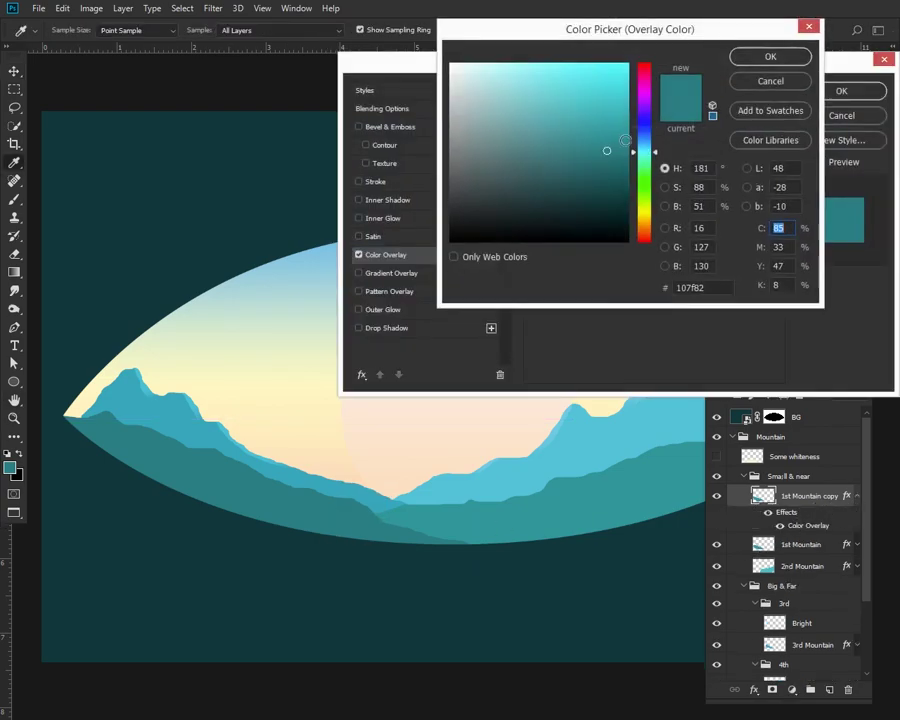
left_click(602, 187)
left_click(770, 56)
left_click(841, 90)
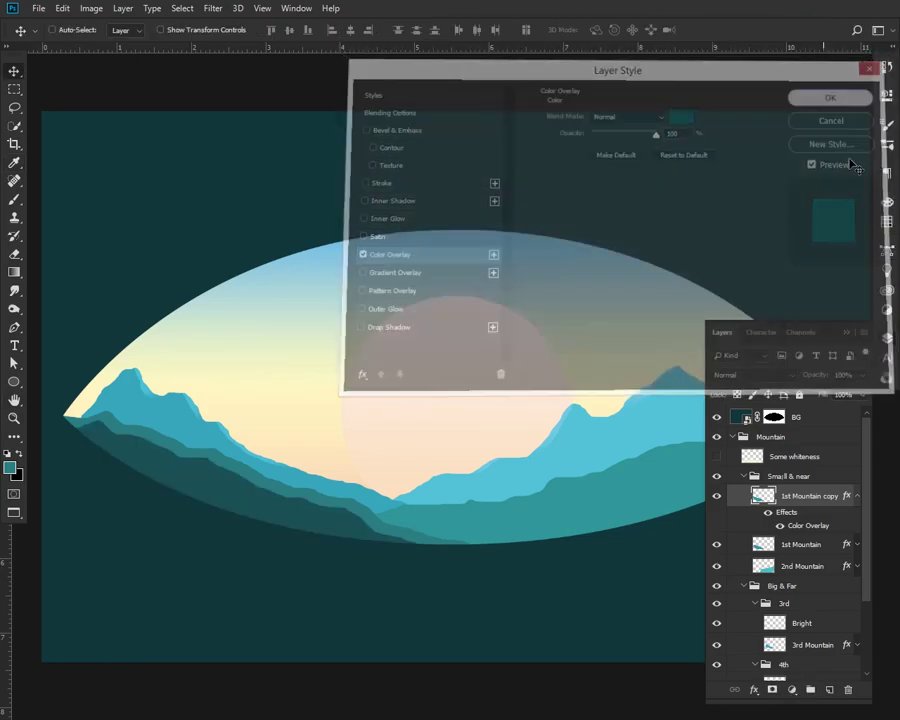
mouse_move(317, 518)
left_mouse_down()
mouse_move(323, 528)
mouse_move(313, 524)
left_mouse_up()
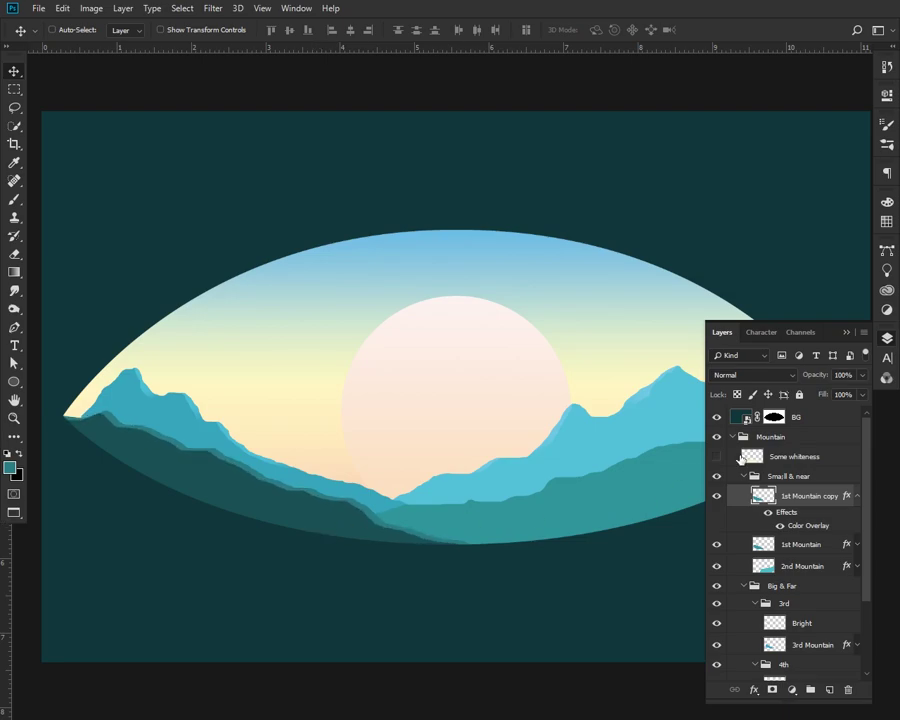
left_click(763, 496, "ctrl")
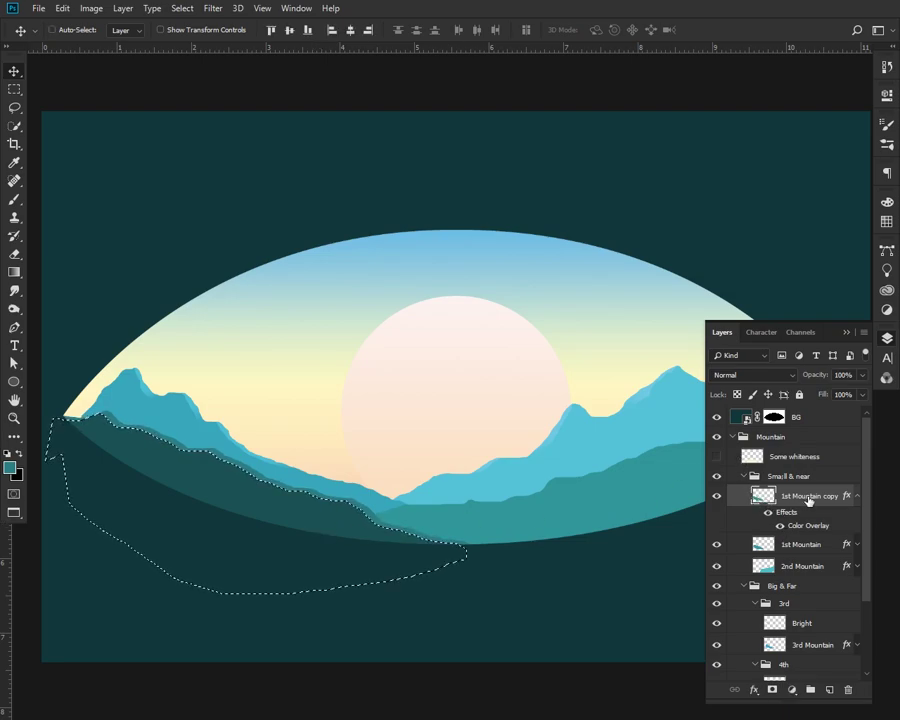
left_click(848, 689)
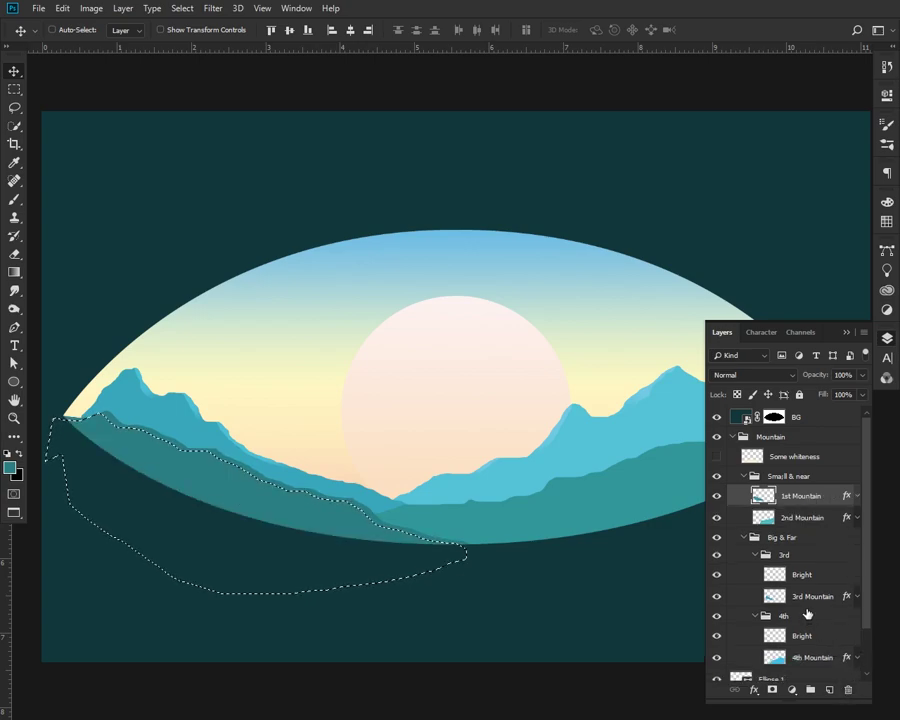
Invert the selection and intersect it with 1st Mountain, leaving a thin ridge selection
key("l")
right_click(370, 358)
left_click(415, 371)
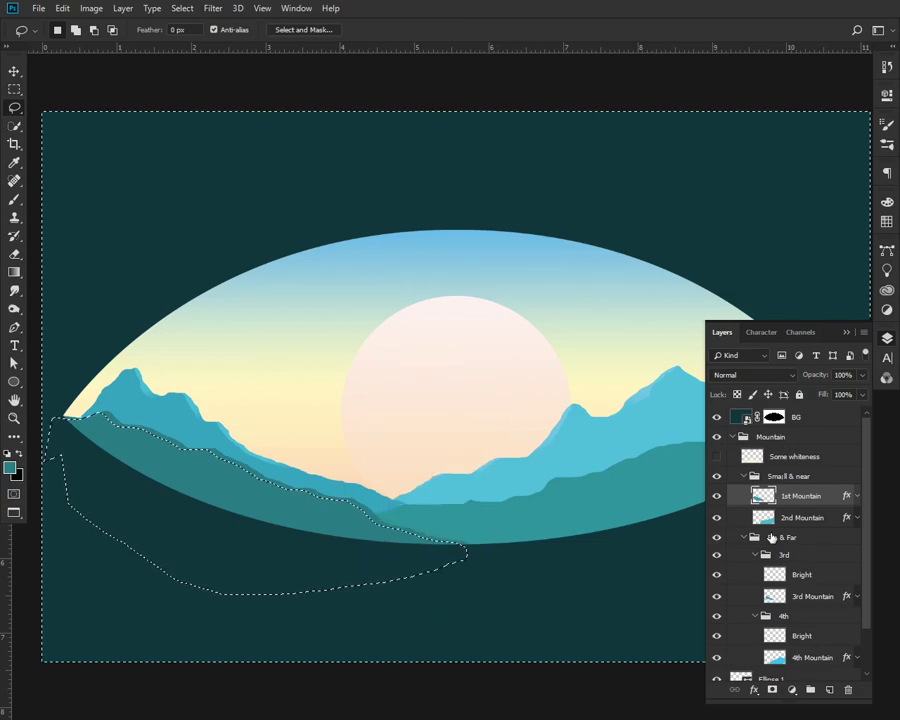
left_click(763, 496, "ctrl+alt+shift")
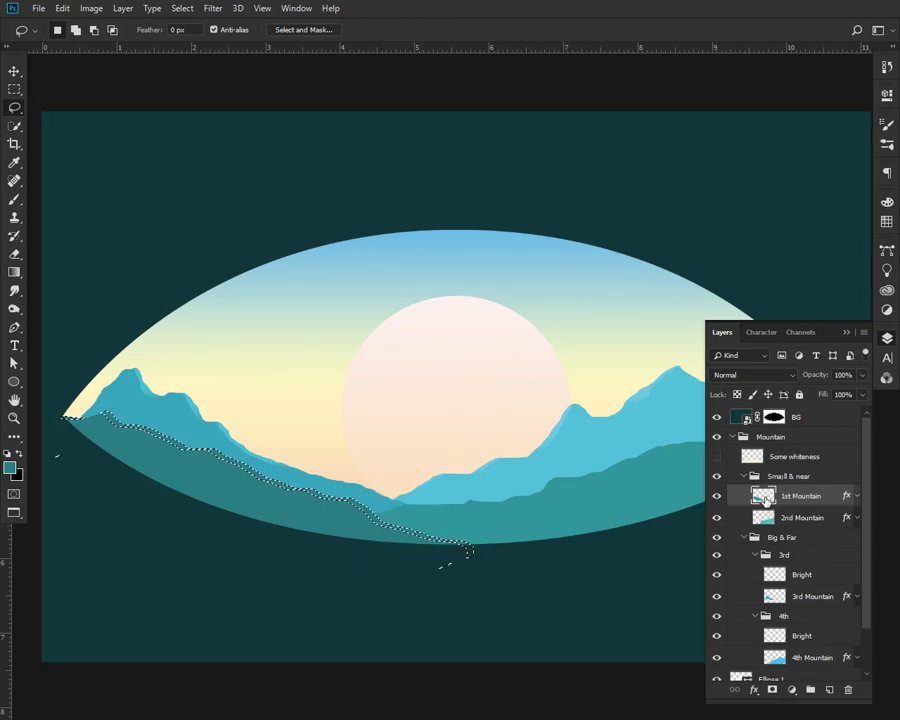
left_click(829, 689)
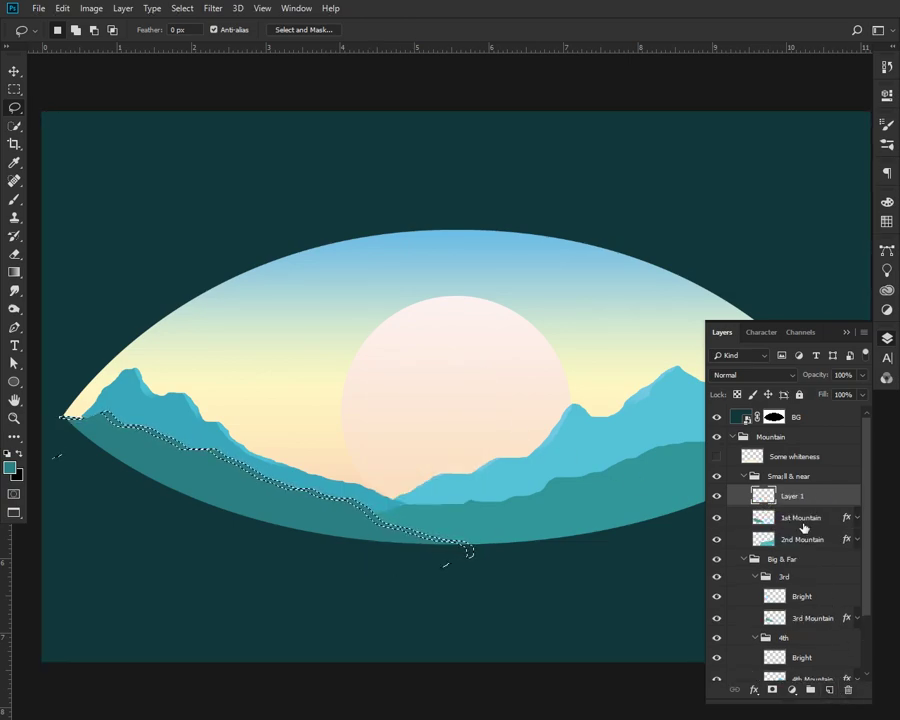
key("ctrl+z")
Put 1st Mountain in a group named '1st' and add an empty layer above it
key("ctrl+g")
double_click(792, 493)
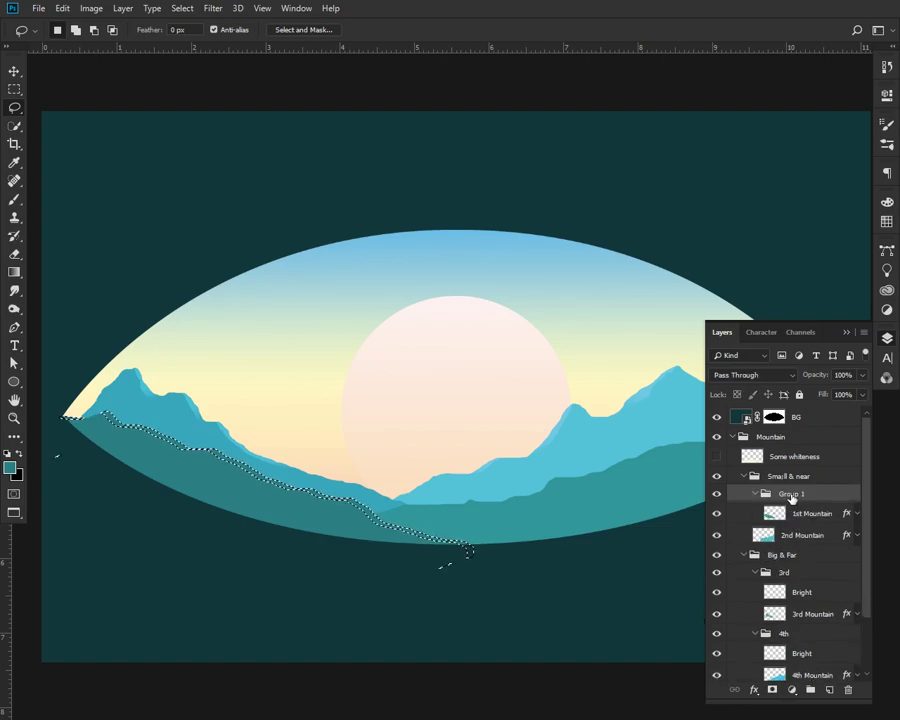
type("1st")
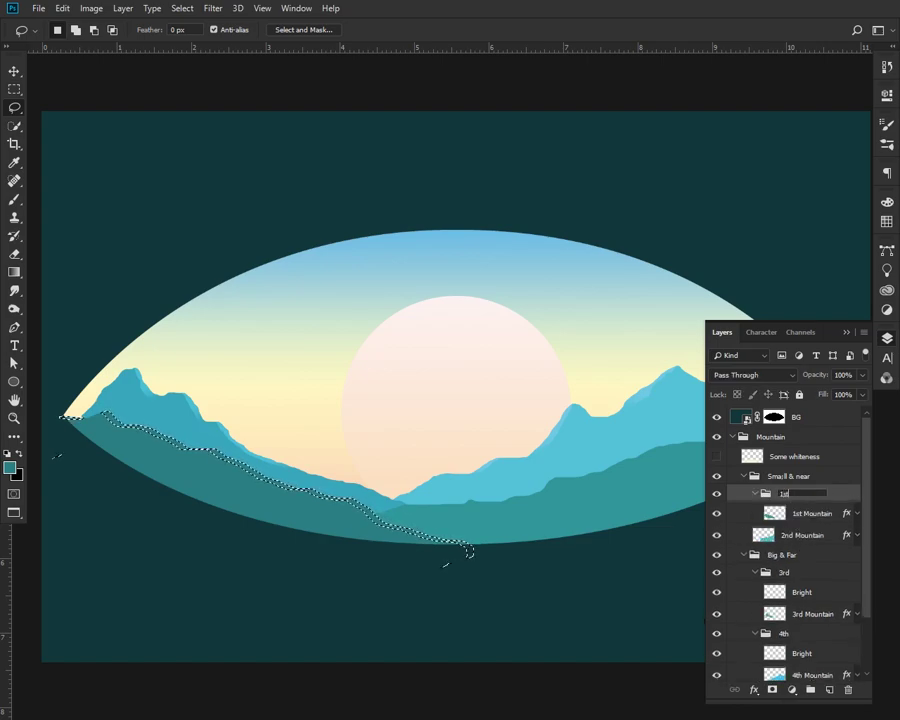
left_click(815, 515)
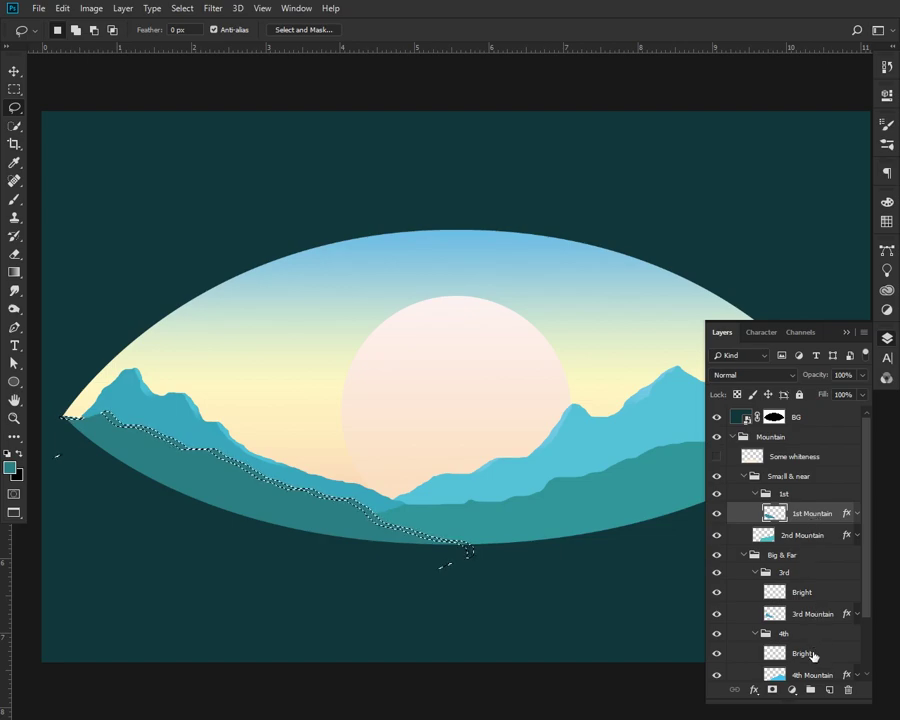
left_click(831, 689)
key("r")
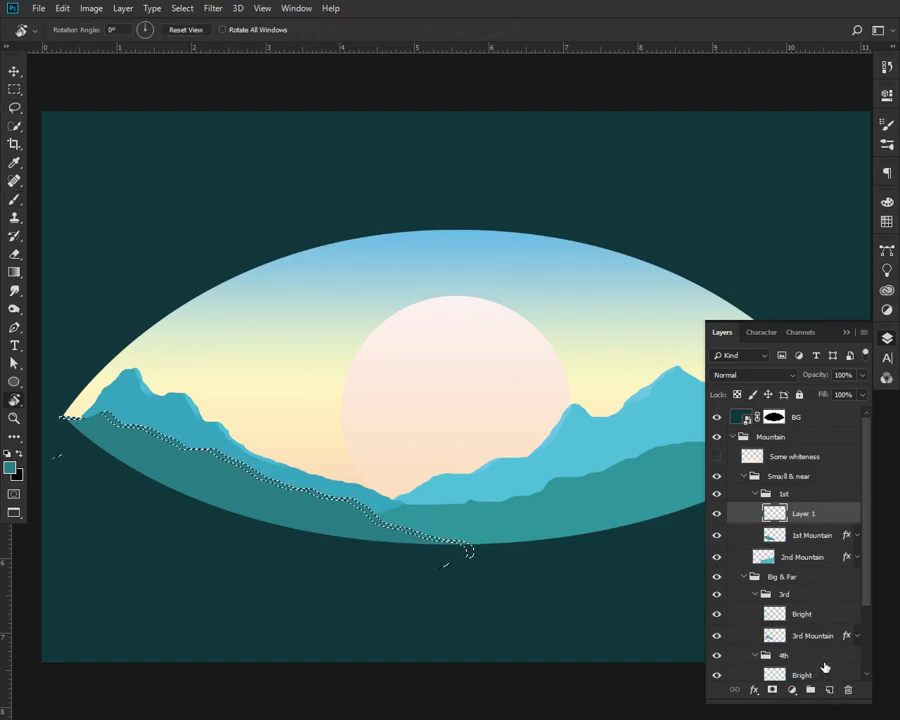
key("i")
key("t")
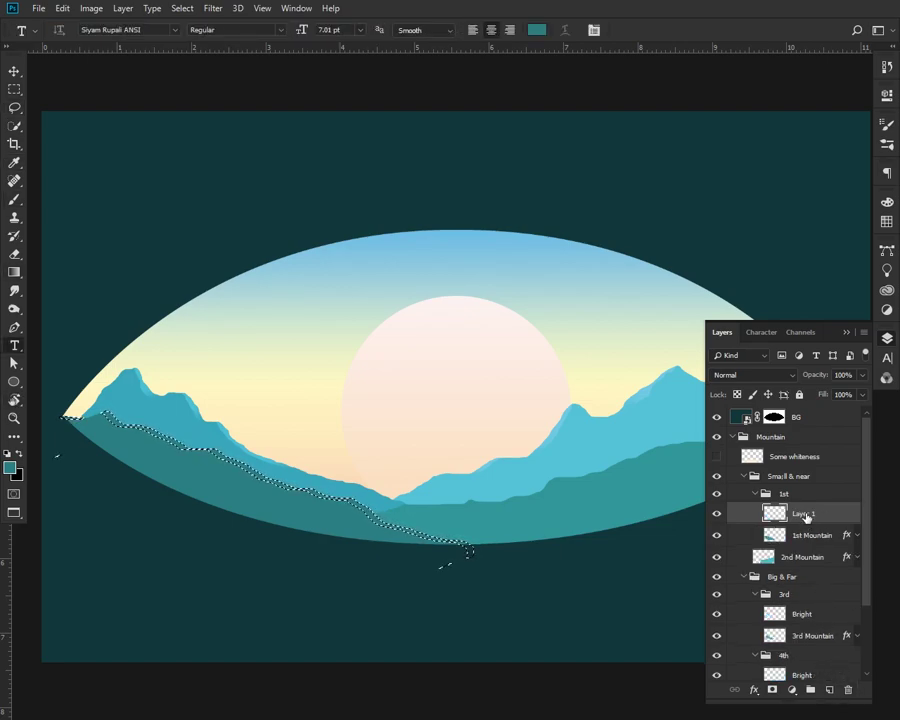
double_click(805, 514)
type("Bright")
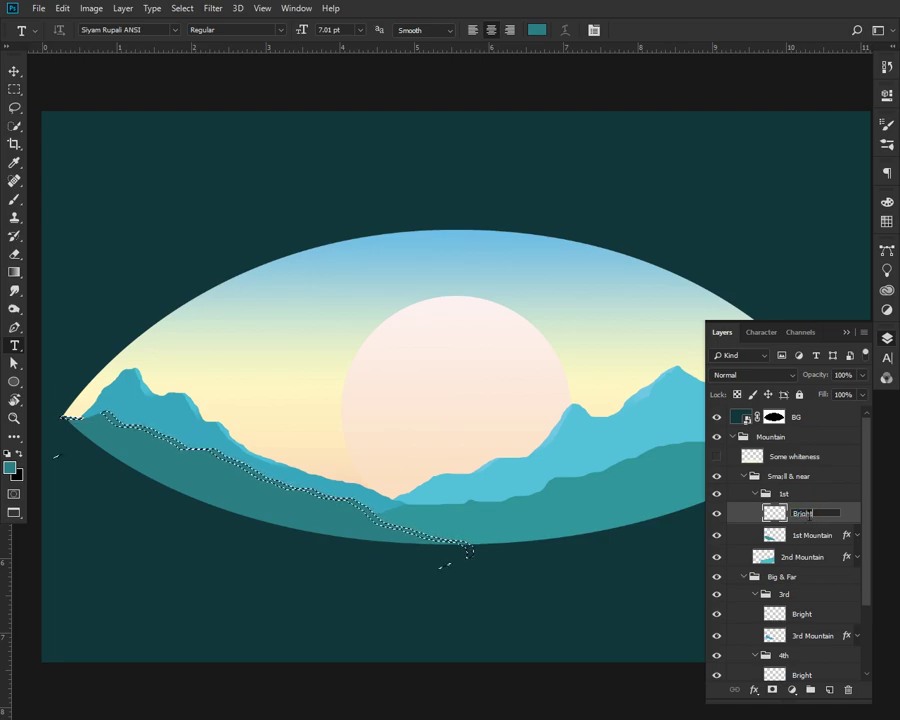
Name the layer 'Bright', set the foreground to lighter teal #158d90, and clear the selection
key("Return")
left_click(10, 466)
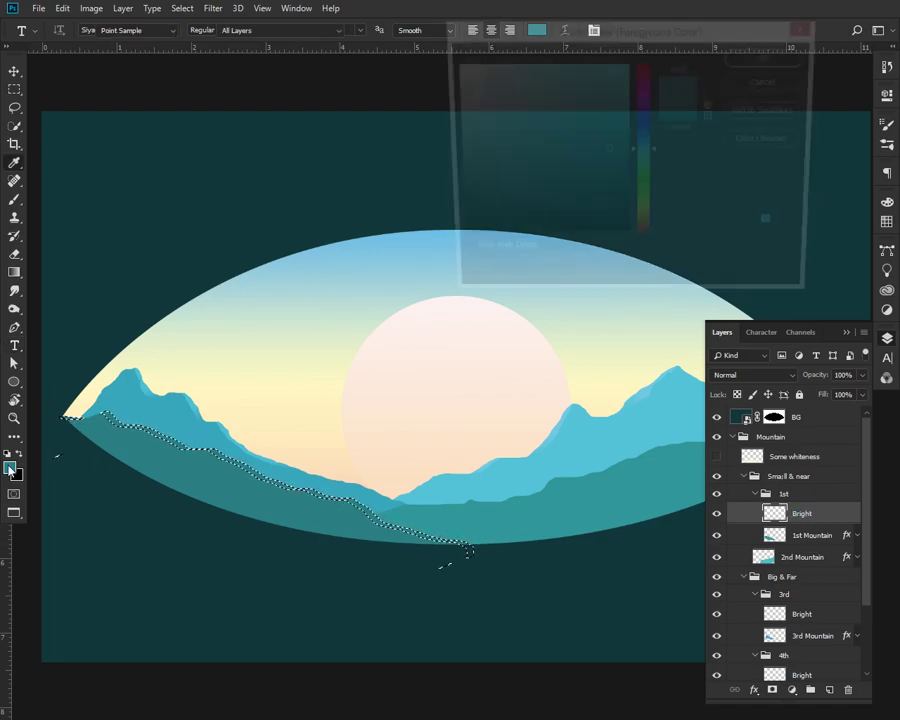
left_click_drag(608, 153, 601, 141)
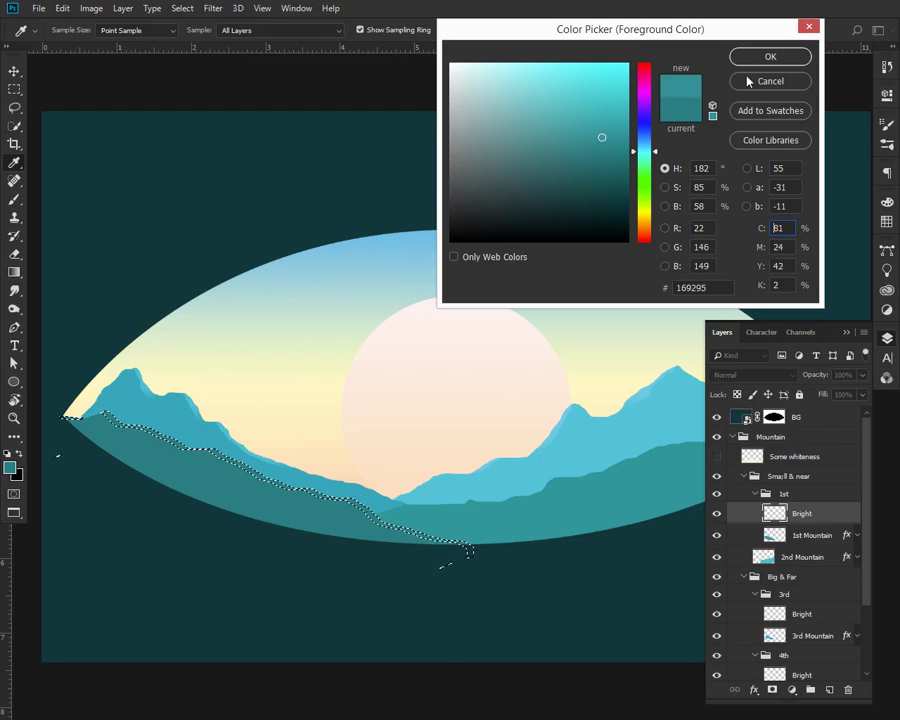
left_click(770, 56)
key("t")
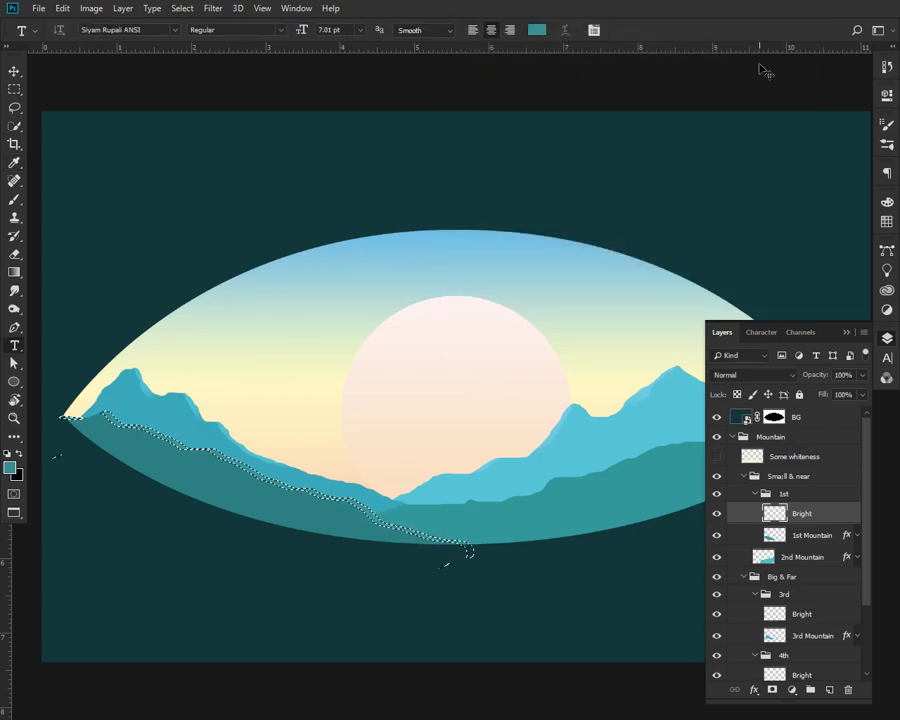
key("ctrl+d")
key("e")
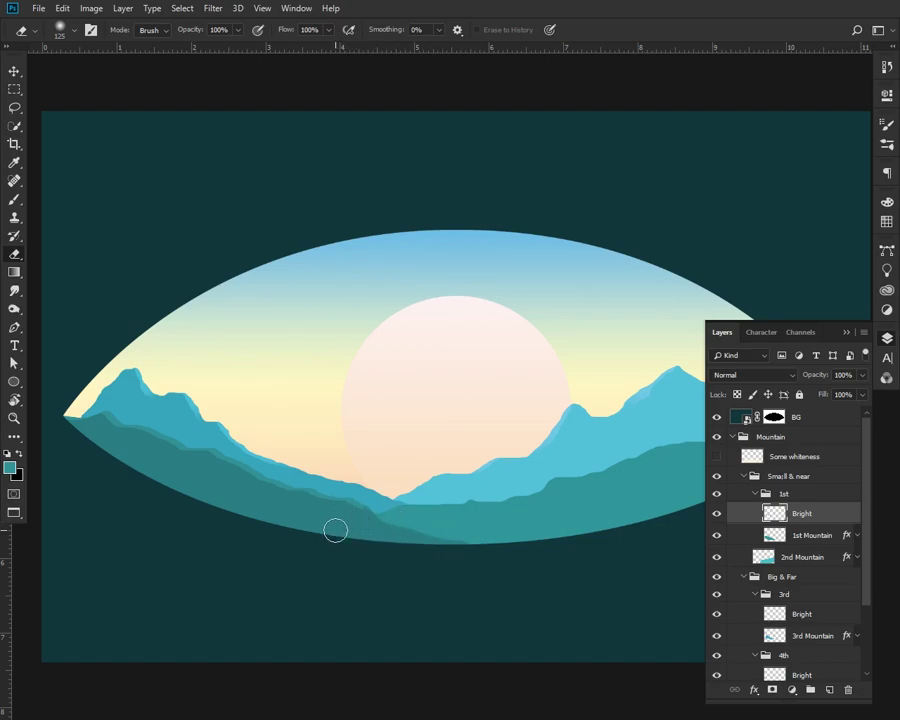
key("bracketright")
key("bracketright")
key("bracketright")
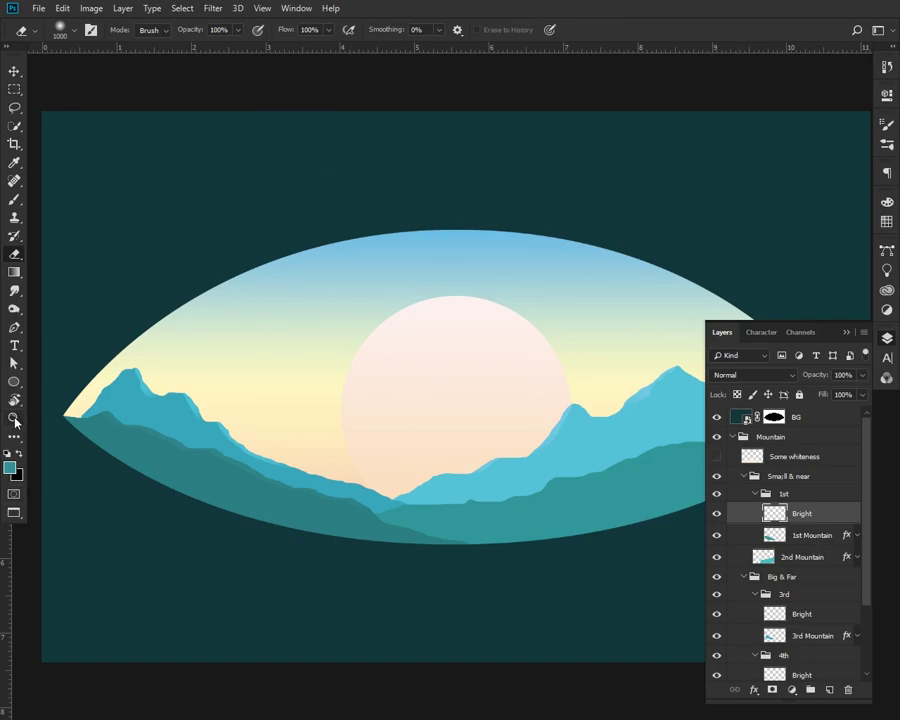
Trace a lasso selection along the right mountain ridge with 2nd Mountain selected
left_click(14, 107)
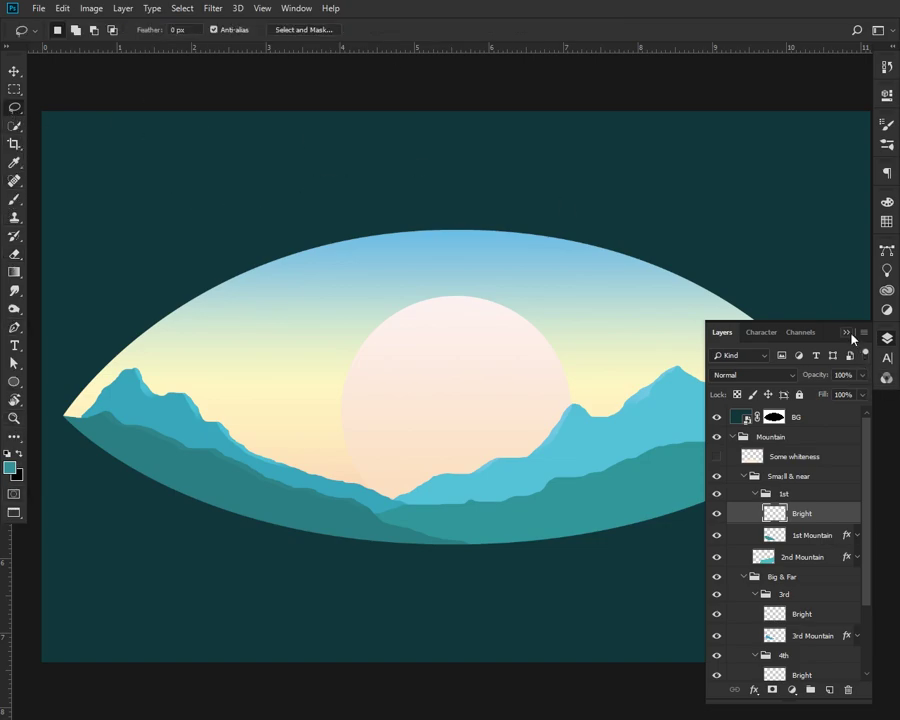
left_click(850, 335)
mouse_move(848, 409)
left_mouse_down()
mouse_move(743, 449)
mouse_move(545, 412)
left_mouse_up()
left_click(886, 338)
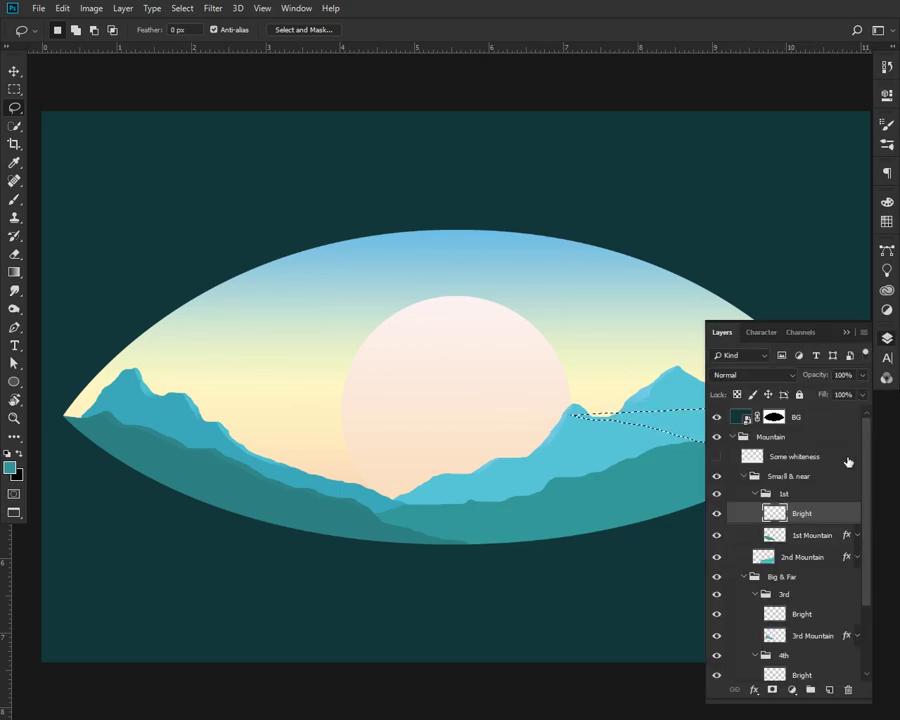
left_click(801, 557)
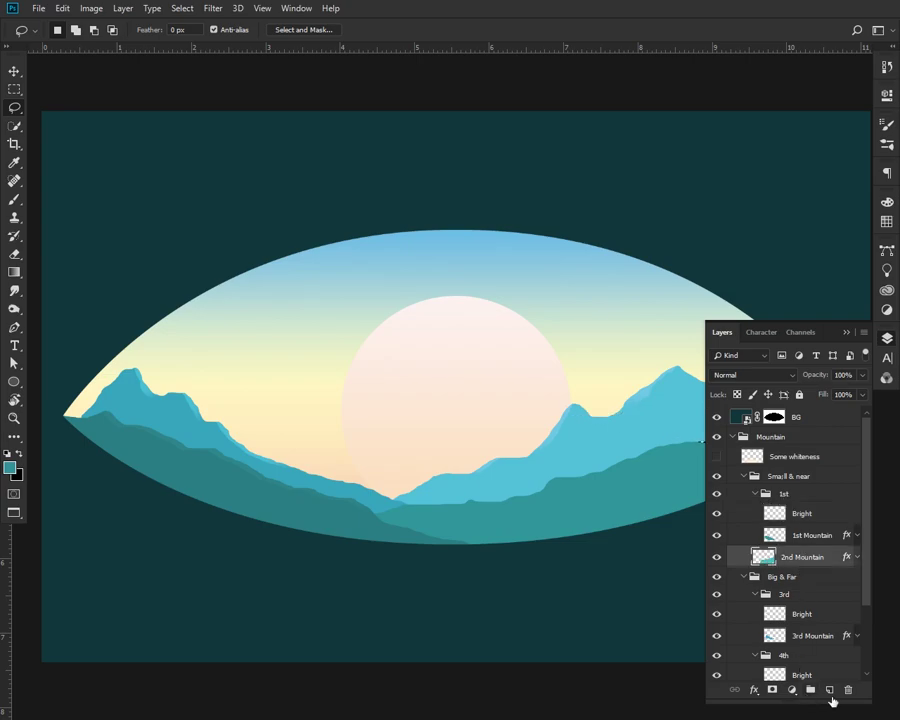
left_click(830, 697)
key("Delete")
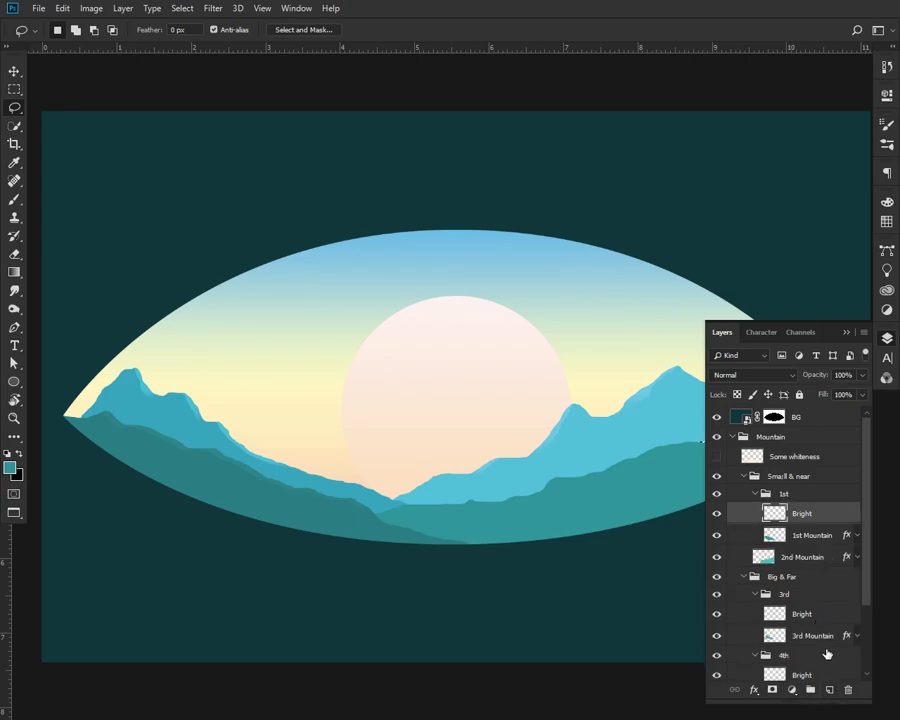
Put 2nd Mountain in a group named '2nd' and add an empty 'Bright' layer above it
left_click(802, 557)
key("ctrl+g")
double_click(792, 554)
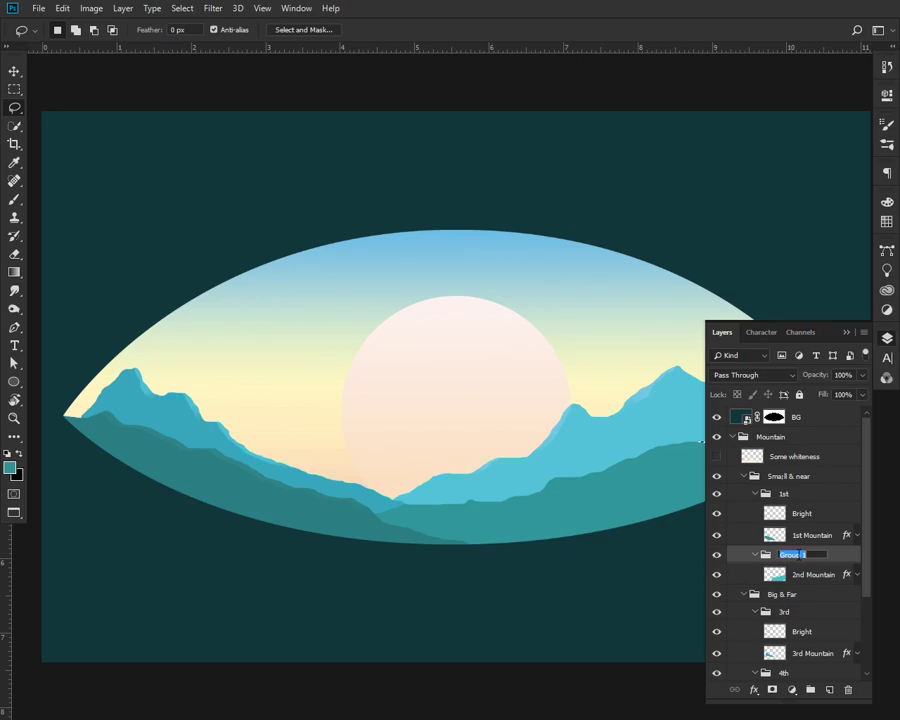
type("2nd")
left_click(814, 575)
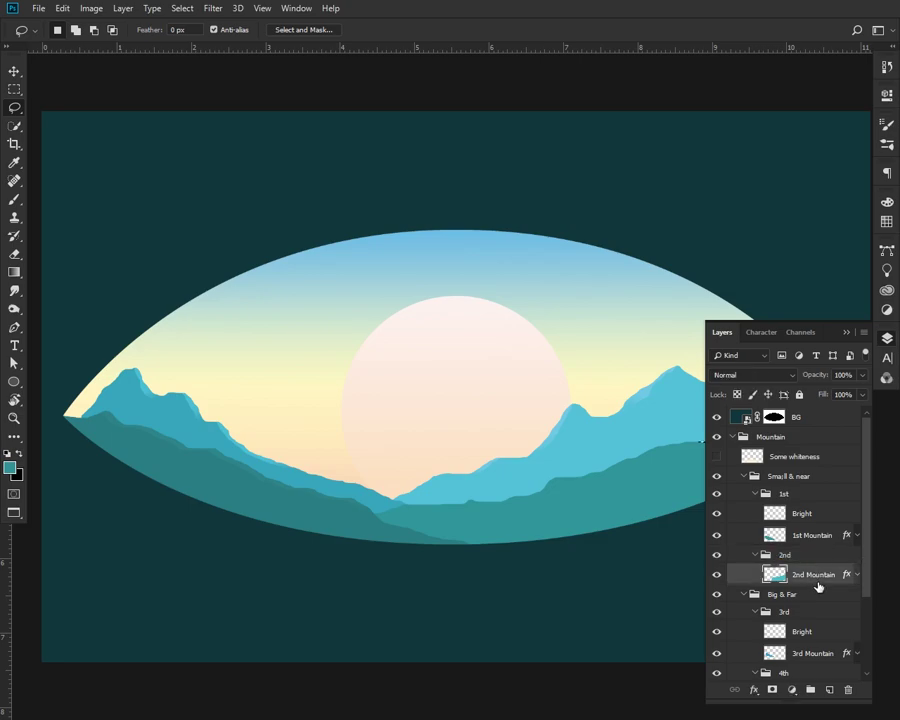
left_click(830, 688)
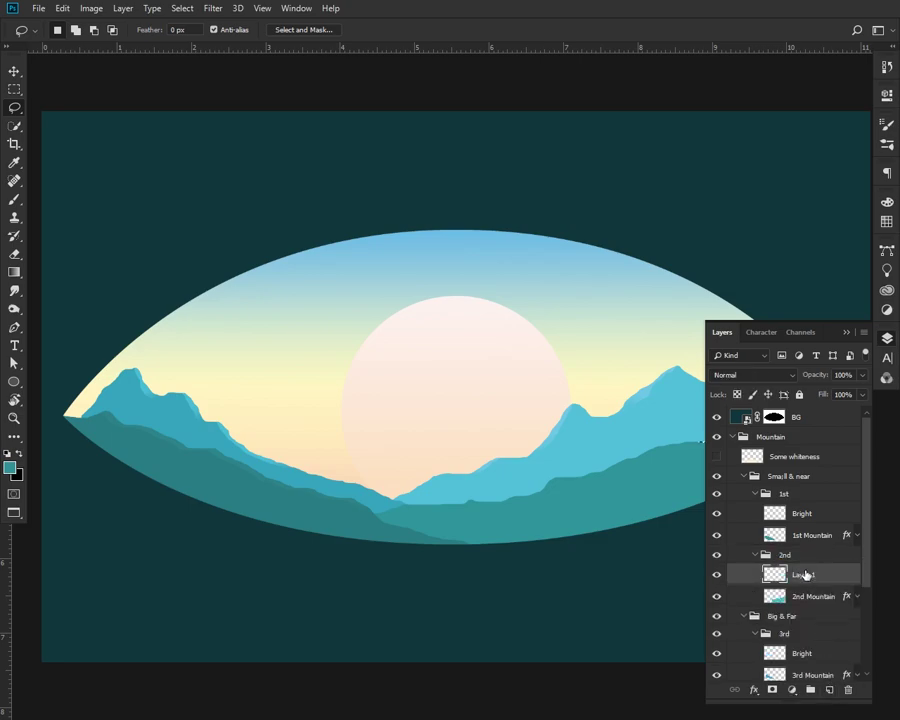
double_click(806, 575)
Sample the mountain teal, set C to 77, and fill the far-right ridge selection with it
left_click(846, 332)
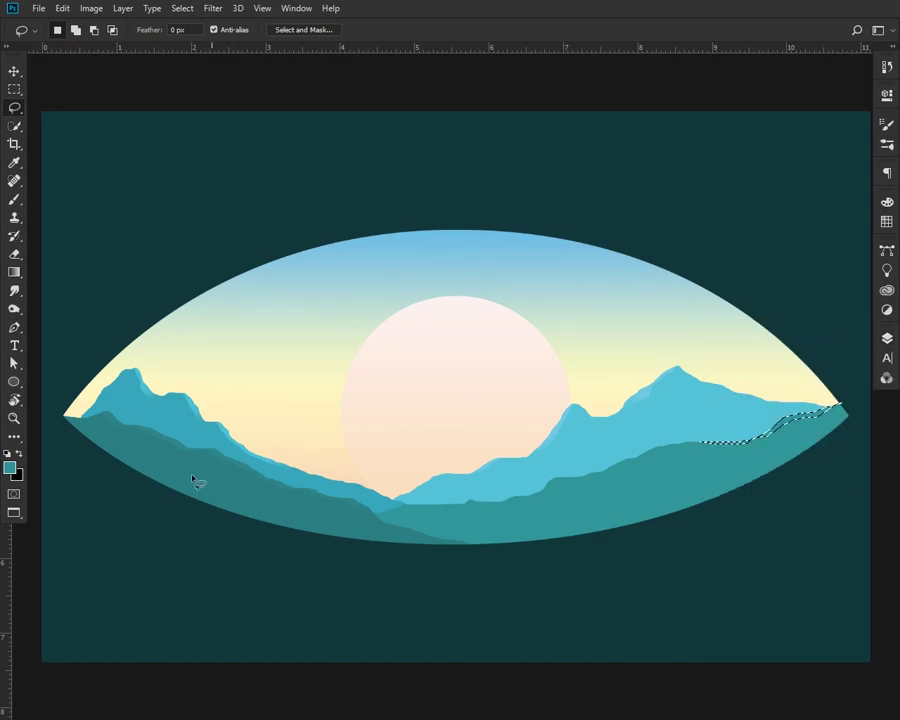
left_click(10, 467)
left_click(701, 479)
type("77")
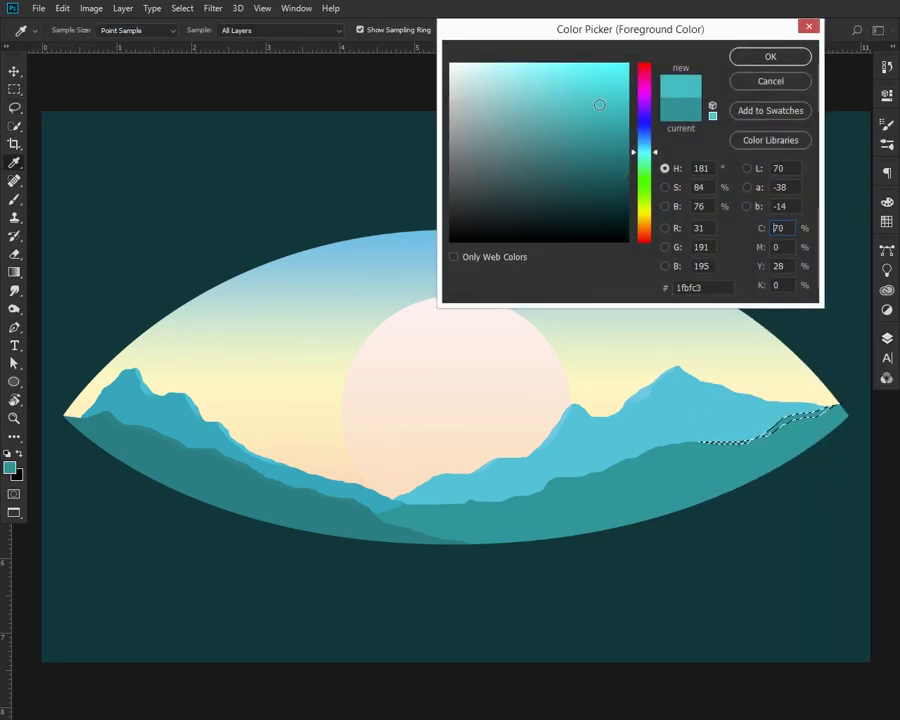
left_click(768, 57)
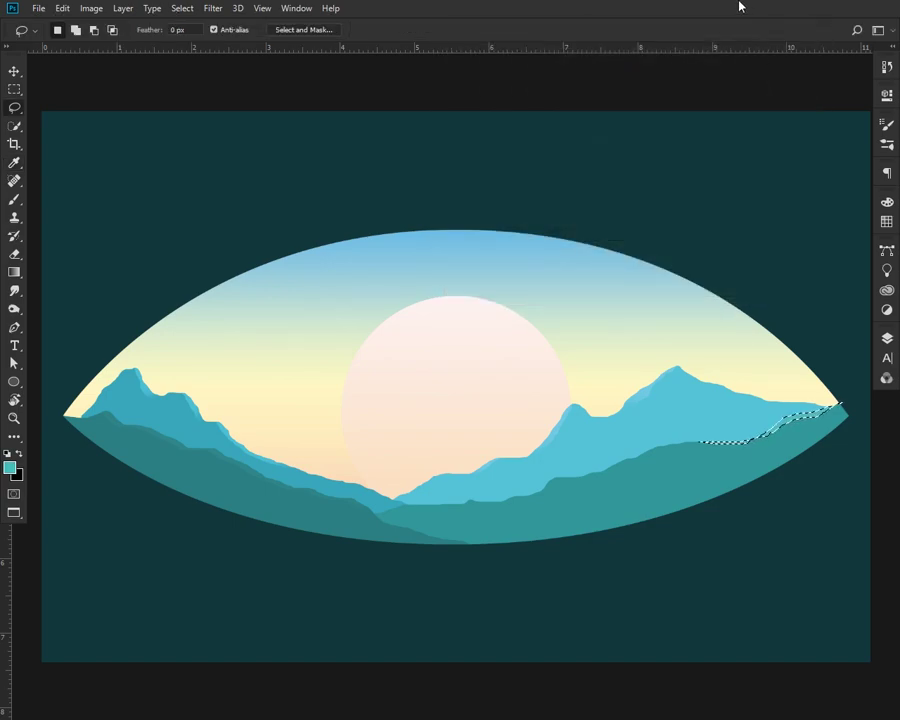
key("ctrl+d")
key("e")
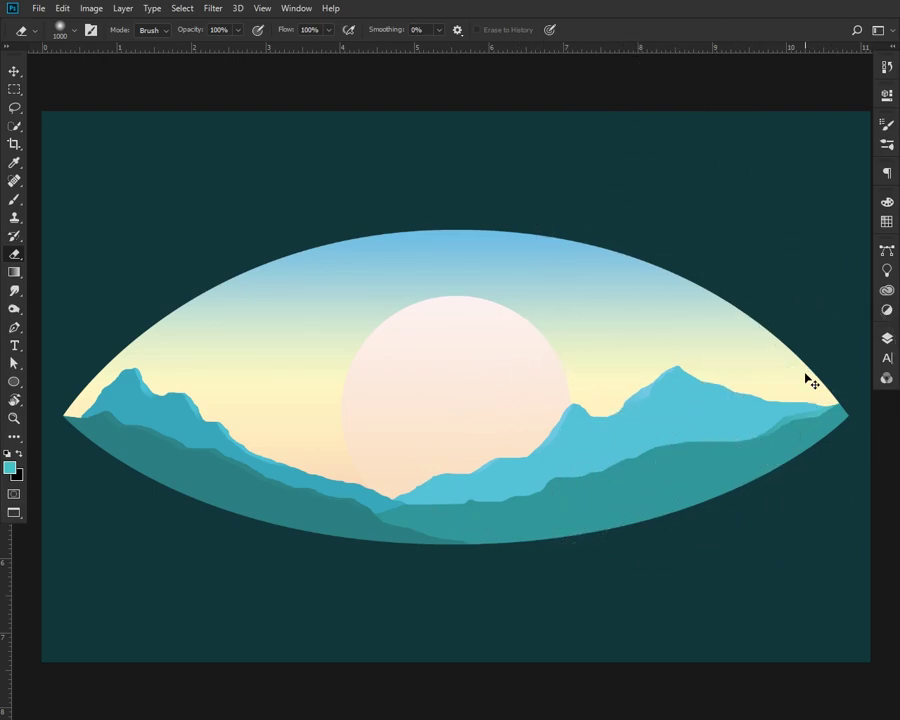
Zoom out and fit the whole image in the window
key("ctrl+minus")
key("p")
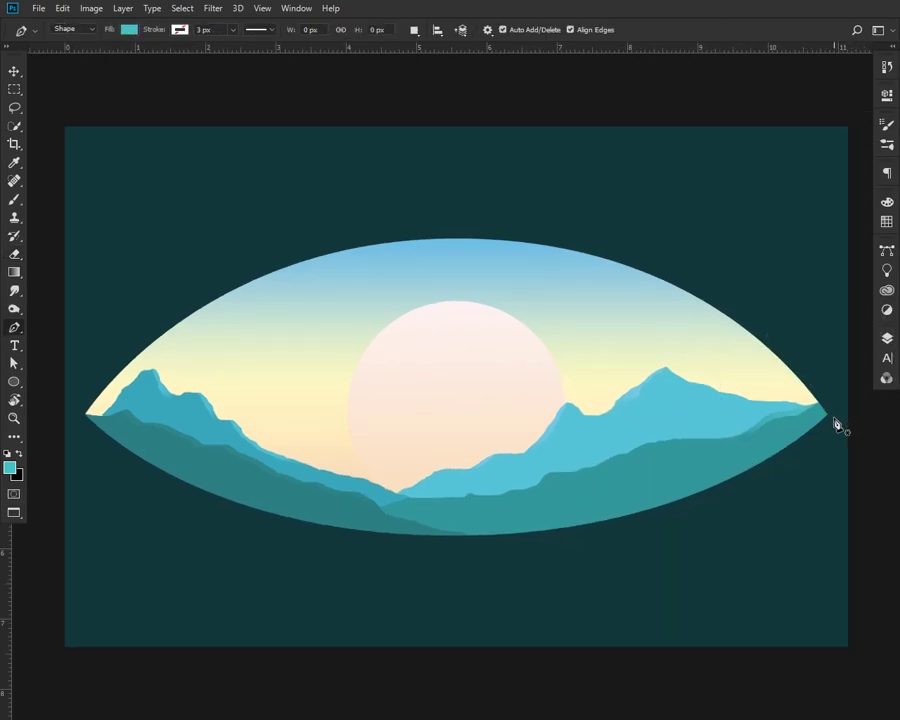
key("ctrl+minus")
key("ctrl+minus")
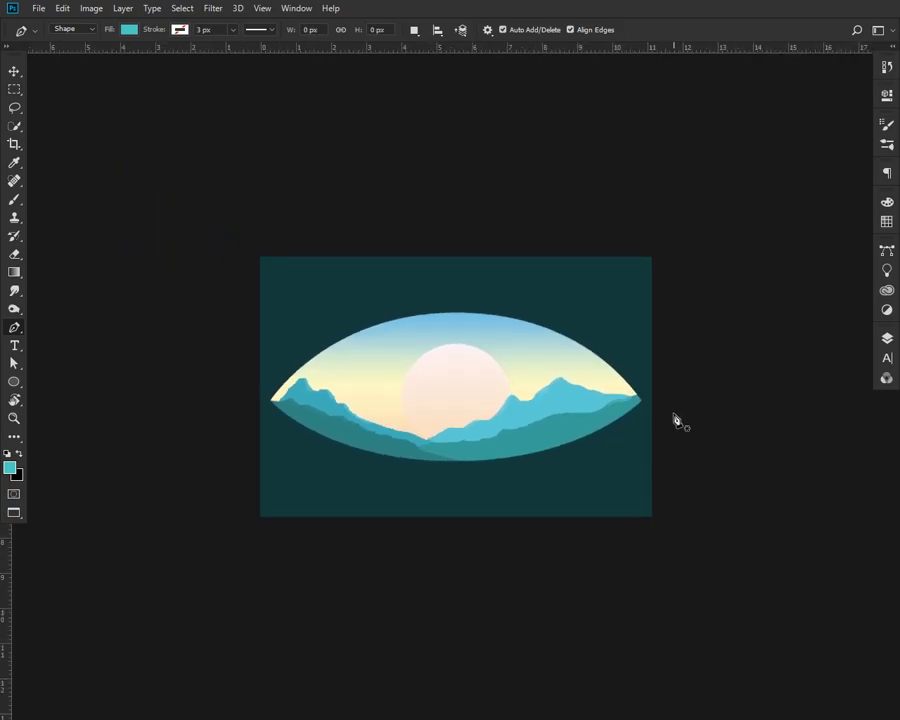
key("e")
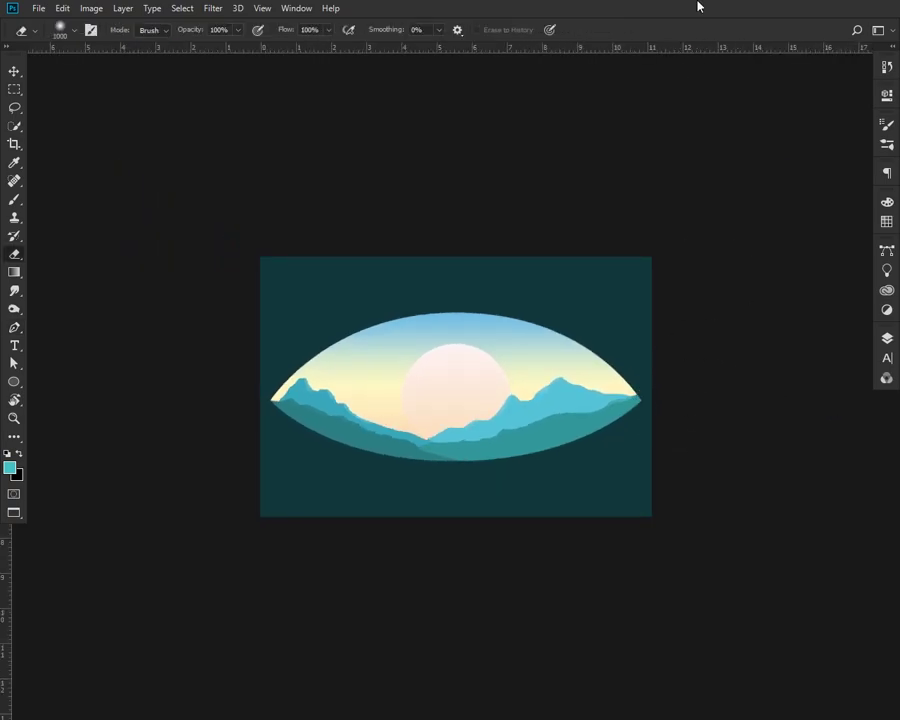
key("ctrl+0")
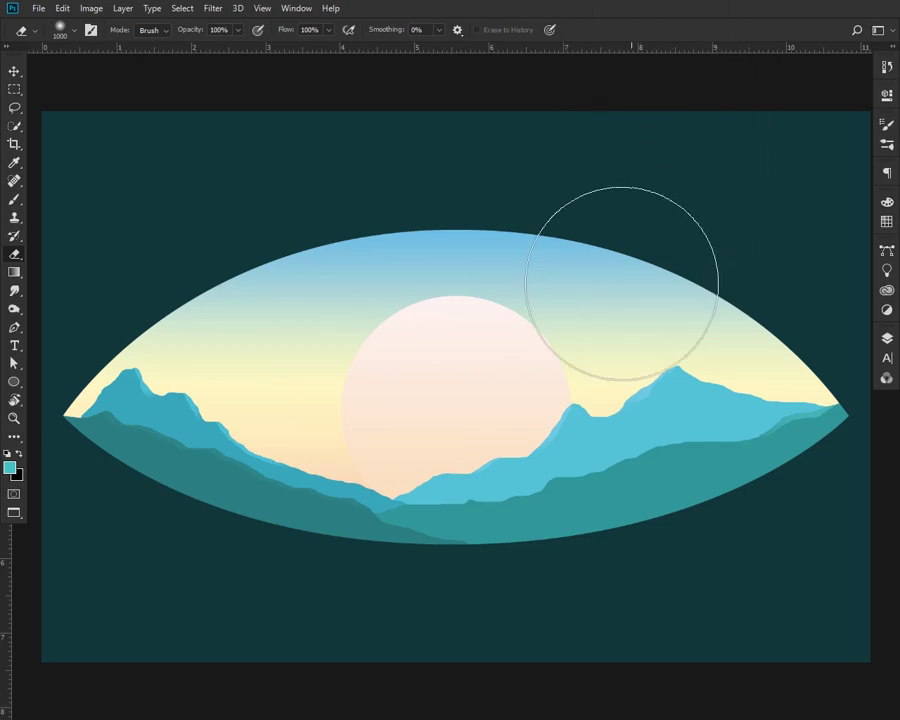
key("l")
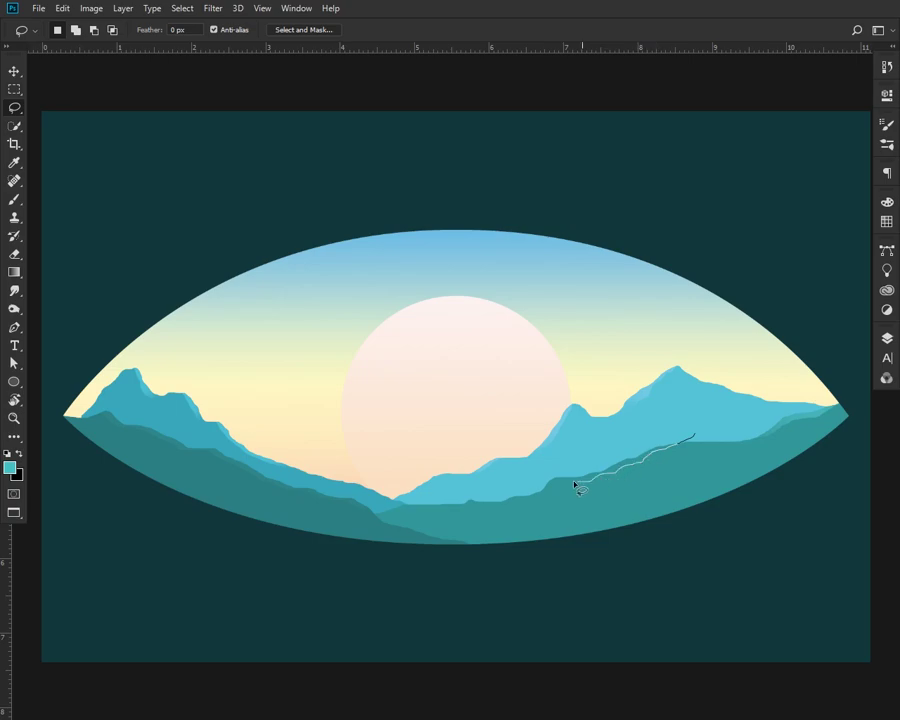
Fill a strip along the middle ridge with the lighter teal and set the eraser to 300
left_click_drag(549, 483, 552, 481)
left_click(886, 338)
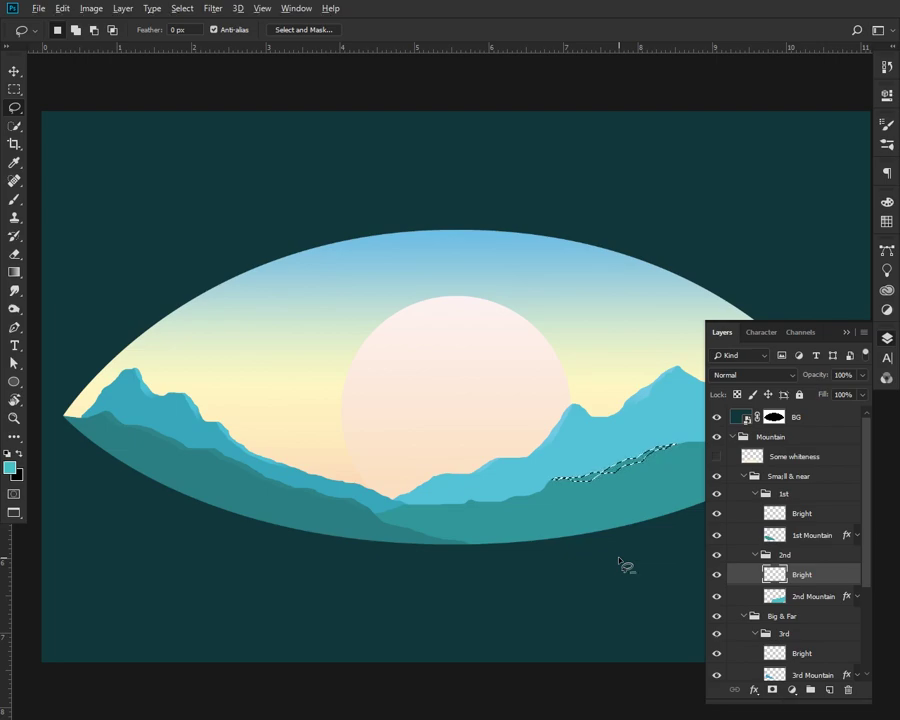
key("ctrl+d")
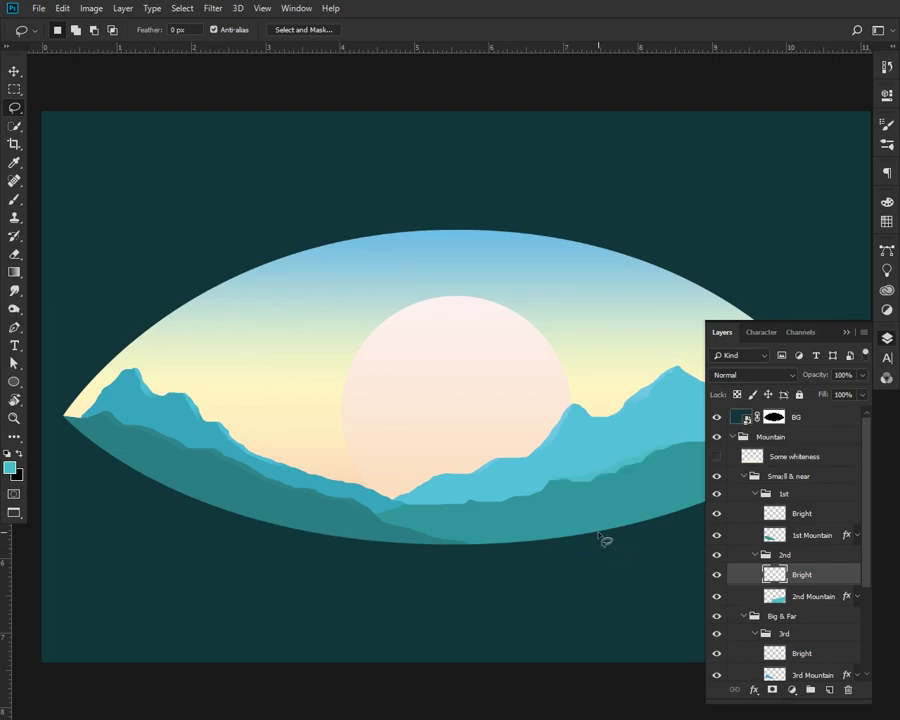
key("e")
key("bracketleft")
key("bracketleft")
key("bracketleft")
key("bracketleft")
key("bracketleft")
key("bracketleft")
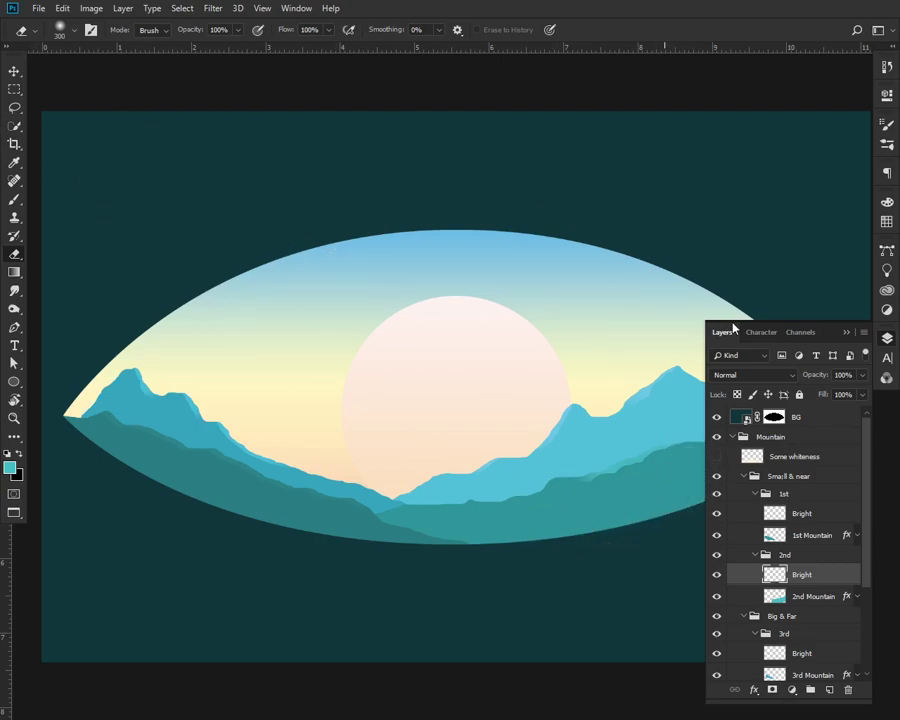
Collapse the 2nd, Small & near and Big & Far groups and select Big & Far
left_click(754, 555)
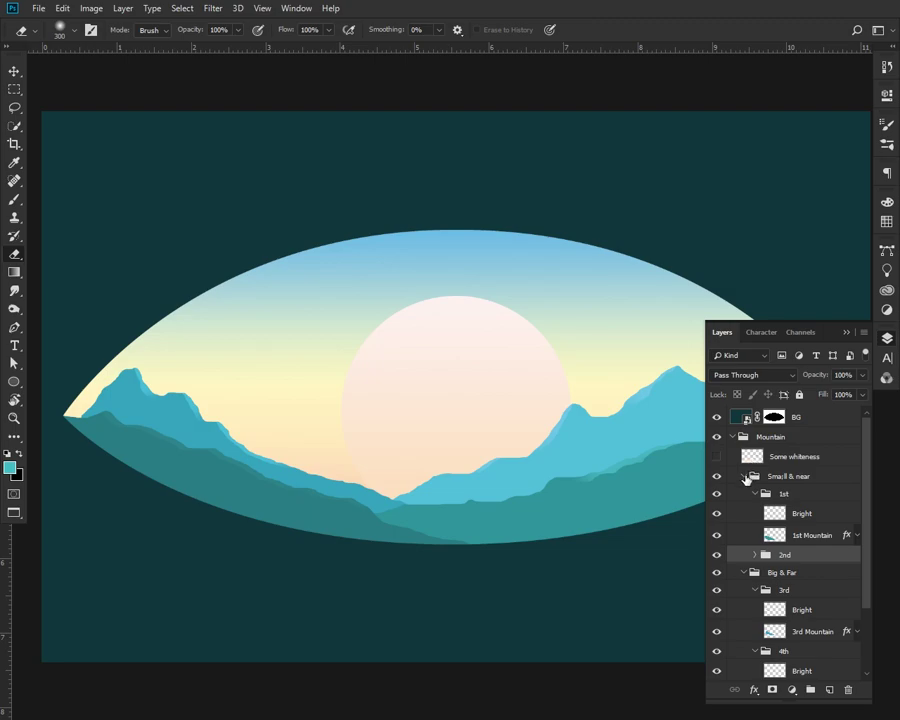
left_click(746, 479)
left_click(743, 494)
left_click(786, 494)
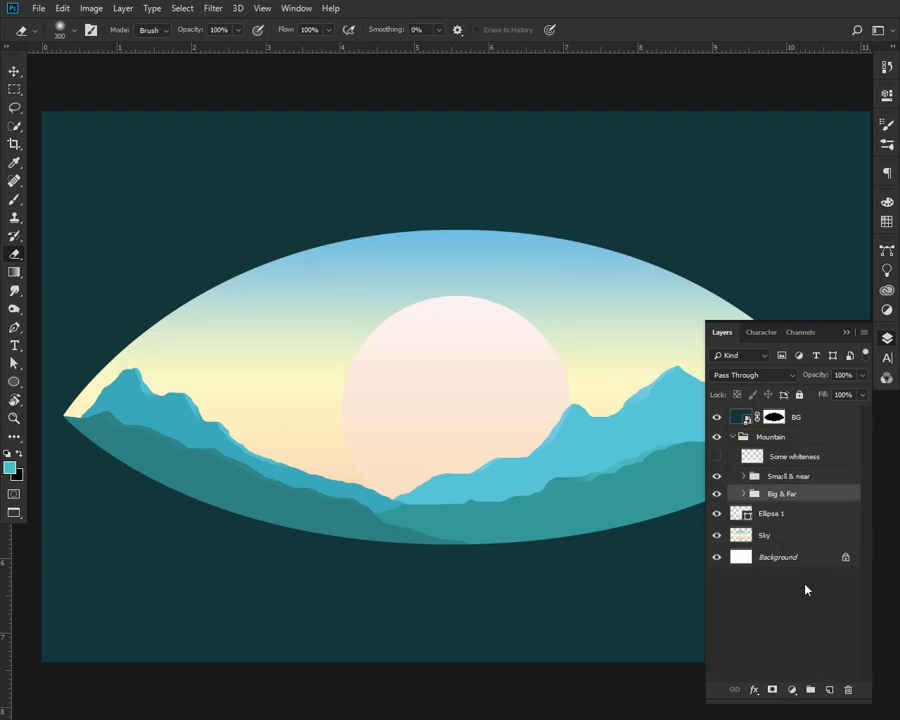
Move Some whiteness lower in the stack, make it visible, and delete the extra empty layer
left_click(826, 690)
double_click(782, 494)
mouse_move(790, 456)
left_mouse_down()
mouse_move(800, 490)
mouse_move(768, 503)
left_mouse_up()
left_click(714, 491)
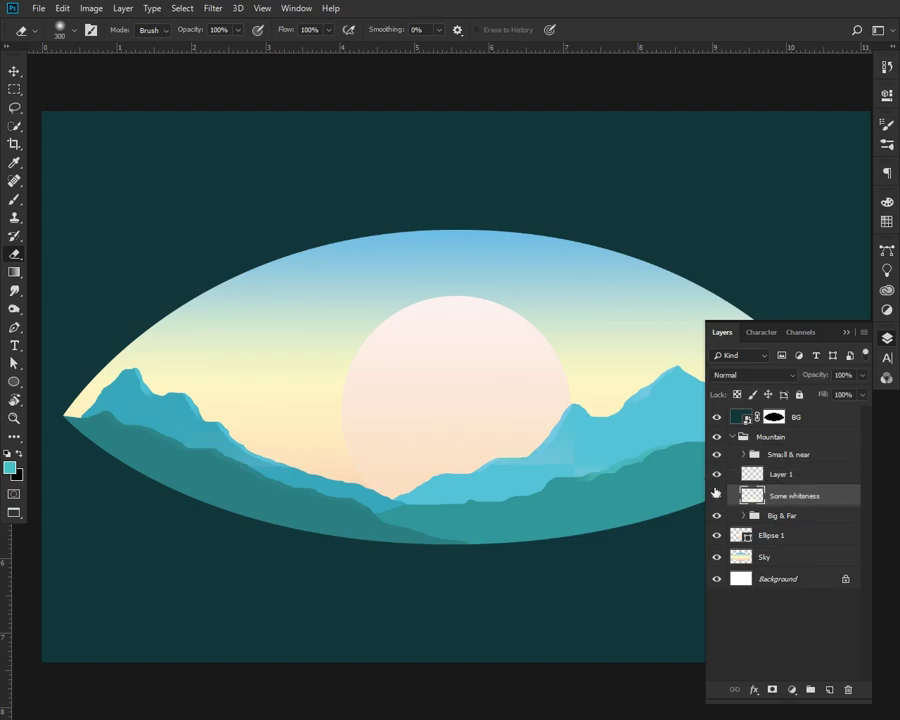
left_click(792, 476)
key("Delete")
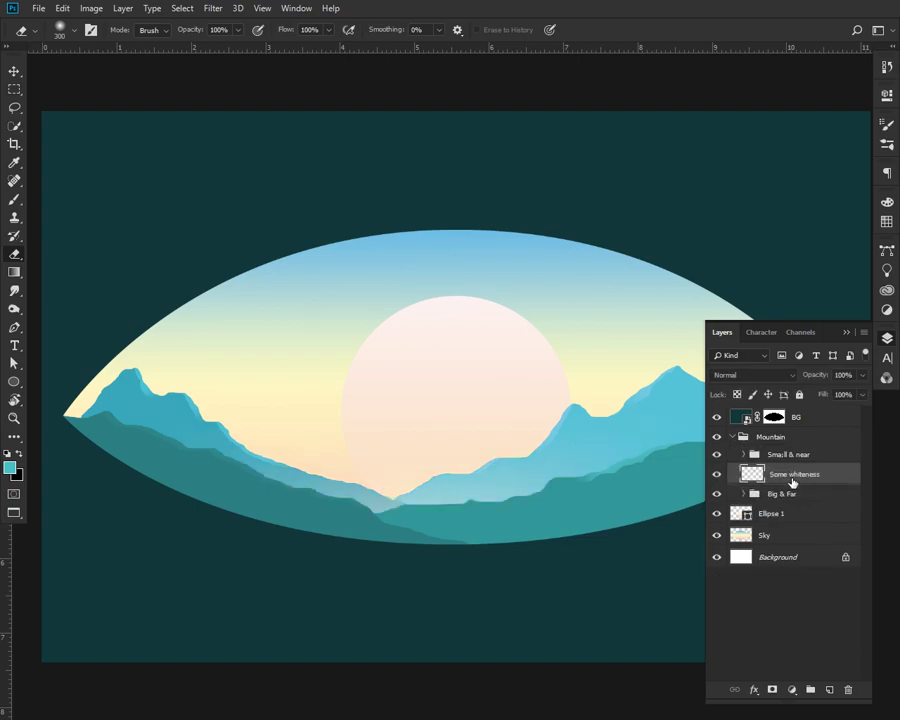
Pick the sun's pale peach and paint soft haze over the valley at 37% brush opacity
left_click(10, 467)
left_click(463, 379)
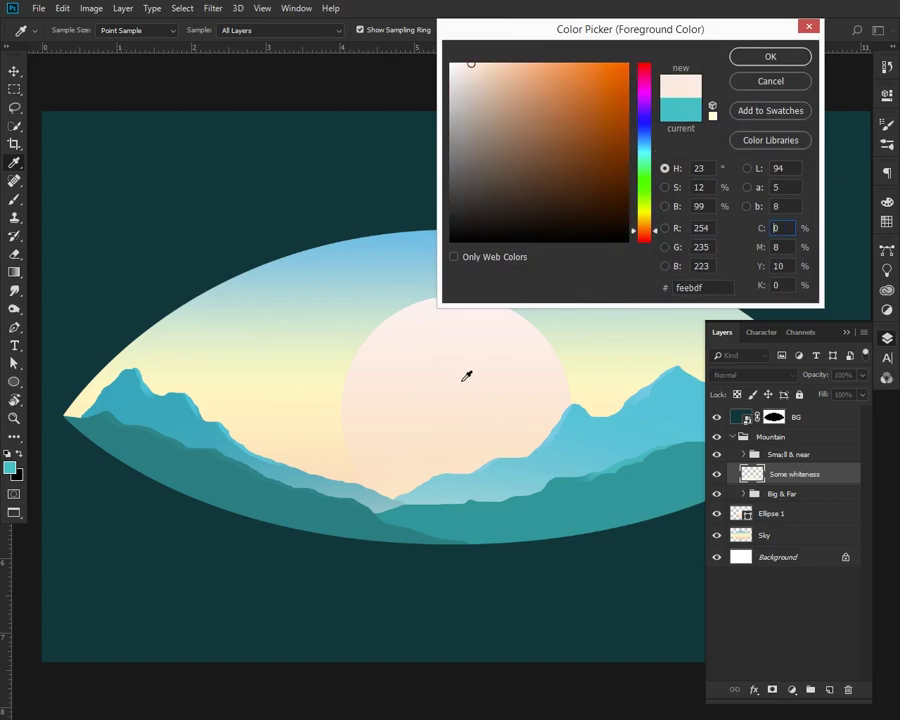
left_click(400, 456)
left_click(745, 55)
key("e")
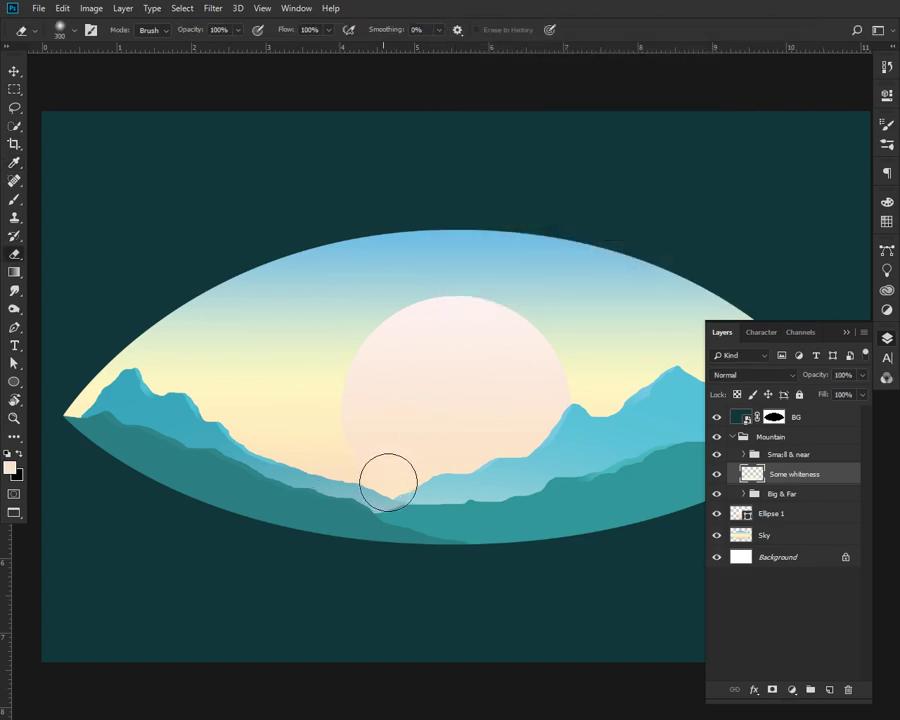
left_click_drag(375, 500, 275, 470)
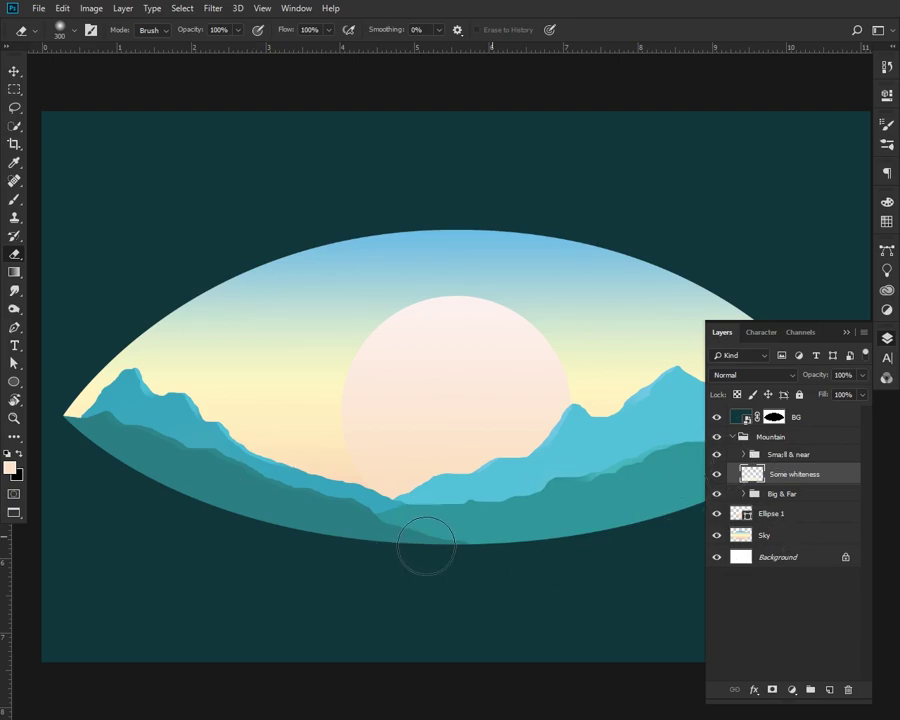
key("b")
left_click_drag(530, 660, 430, 680)
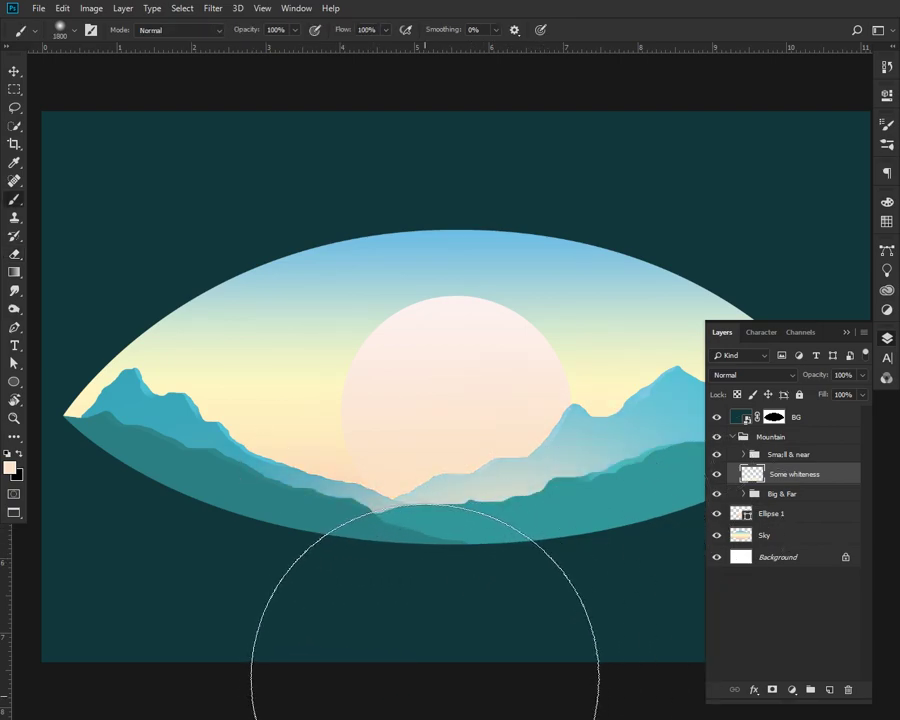
key("ctrl+z")
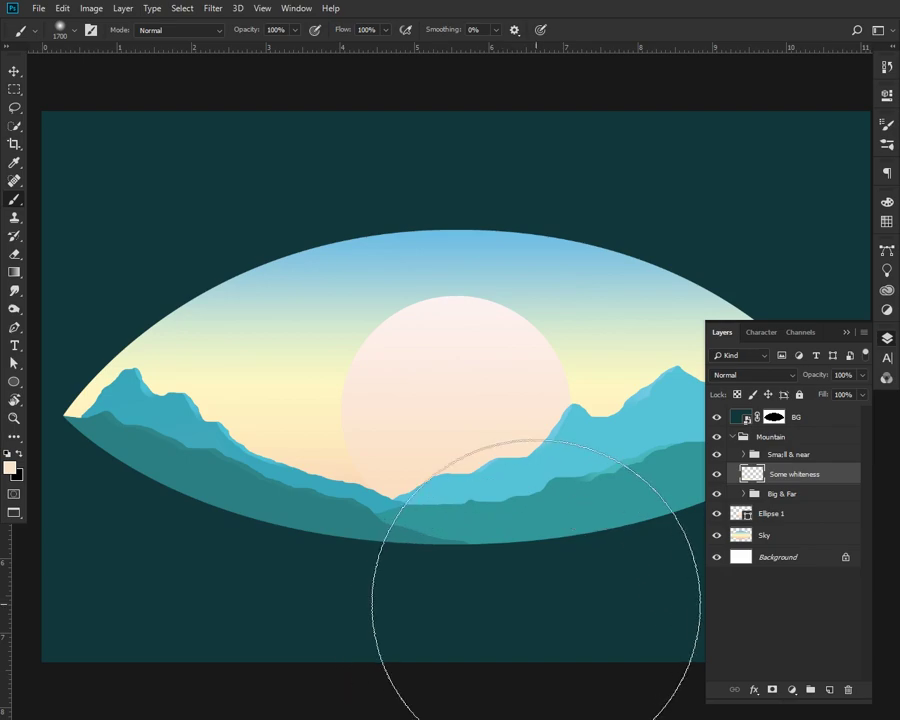
key("bracketleft")
key("bracketleft")
key("bracketleft")
key("bracketleft")
mouse_move(442, 619)
left_mouse_down()
mouse_move(317, 619)
mouse_move(445, 625)
left_mouse_up()
left_click_drag(262, 32, 210, 35)
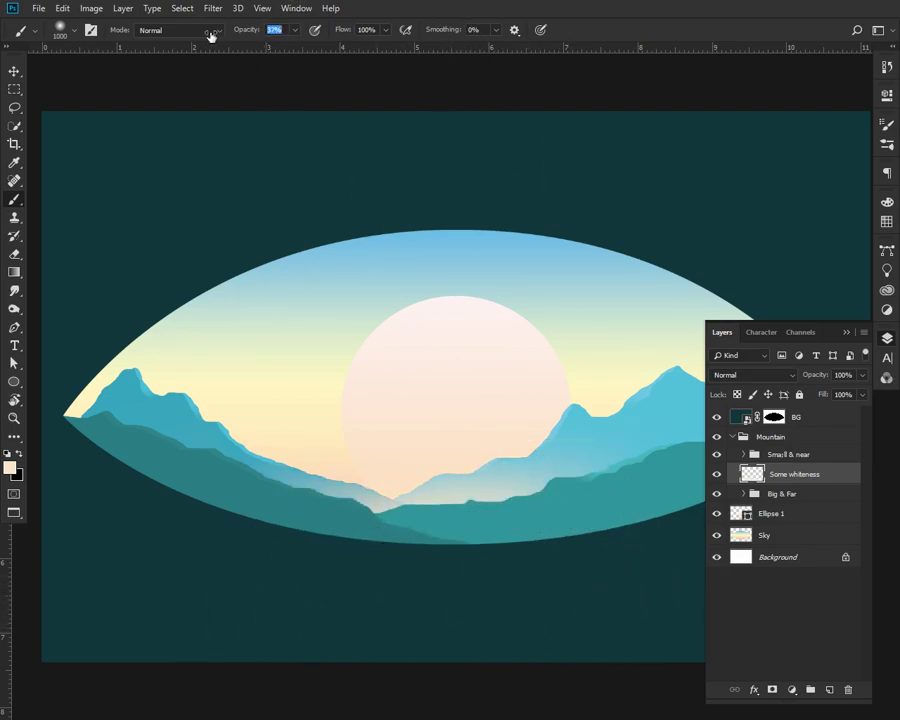
key("ctrl+z")
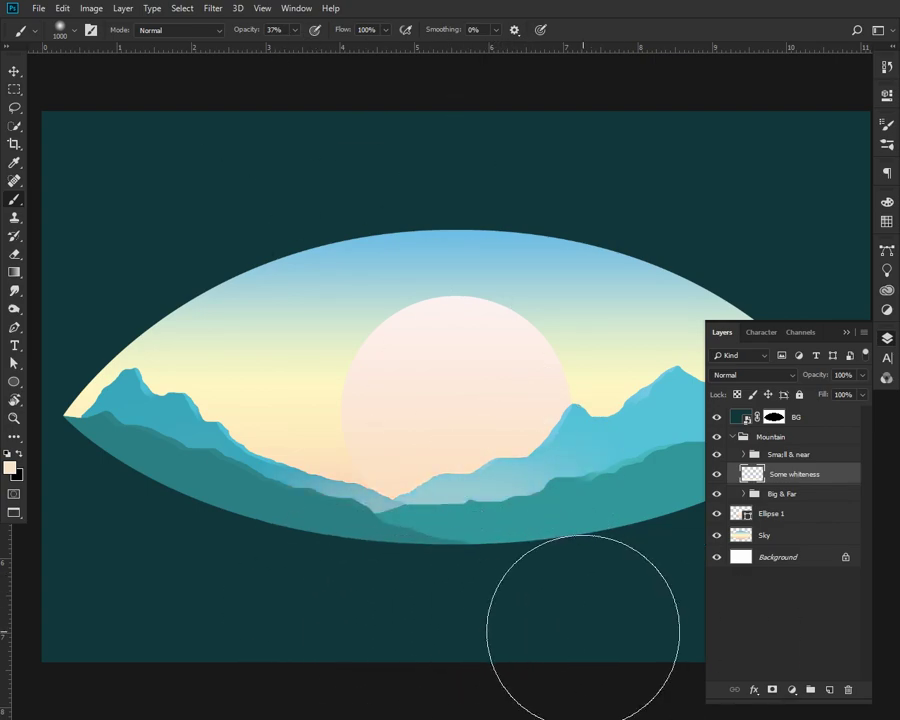
Add a layer above Small & near, paint faint haze on the lower mountains, and name it 'Some whiteness'
key("alt+bracketleft")
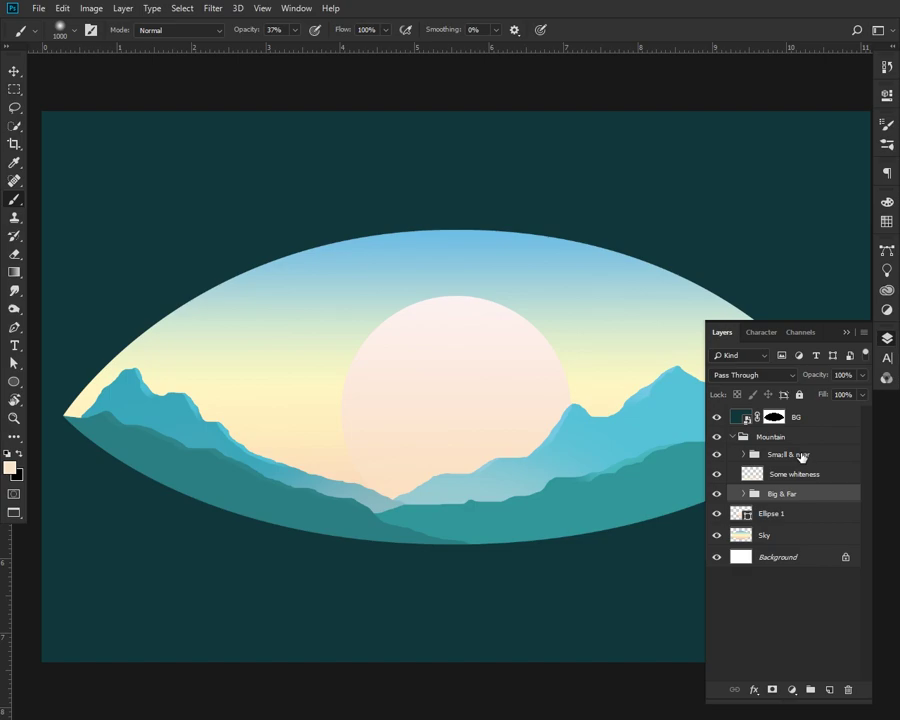
left_click(802, 456)
left_click(829, 689)
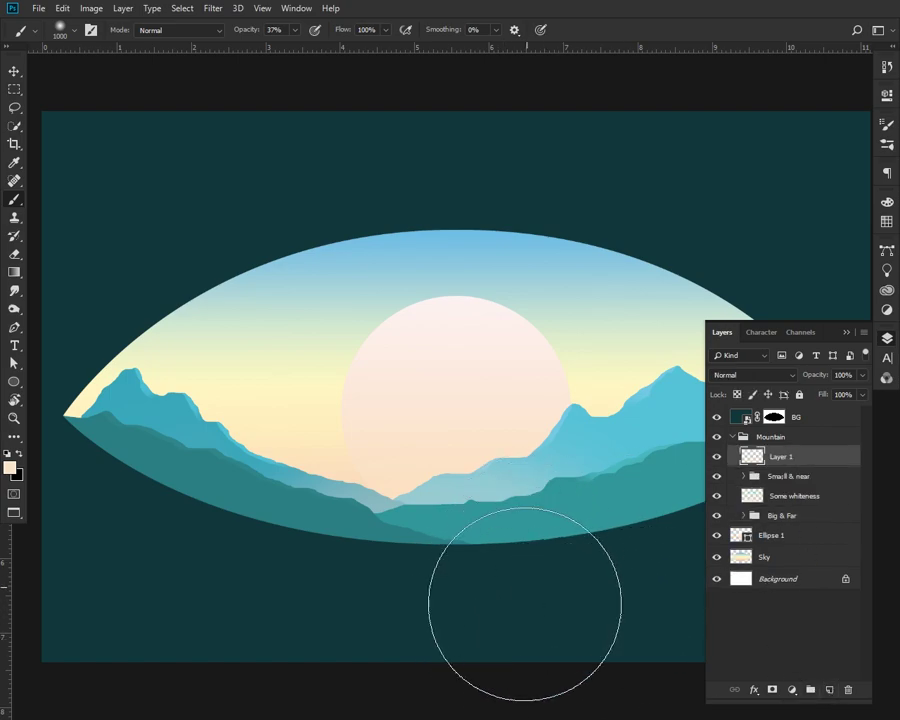
mouse_move(525, 604)
left_mouse_down()
mouse_move(530, 664)
mouse_move(256, 660)
mouse_move(369, 640)
left_mouse_up()
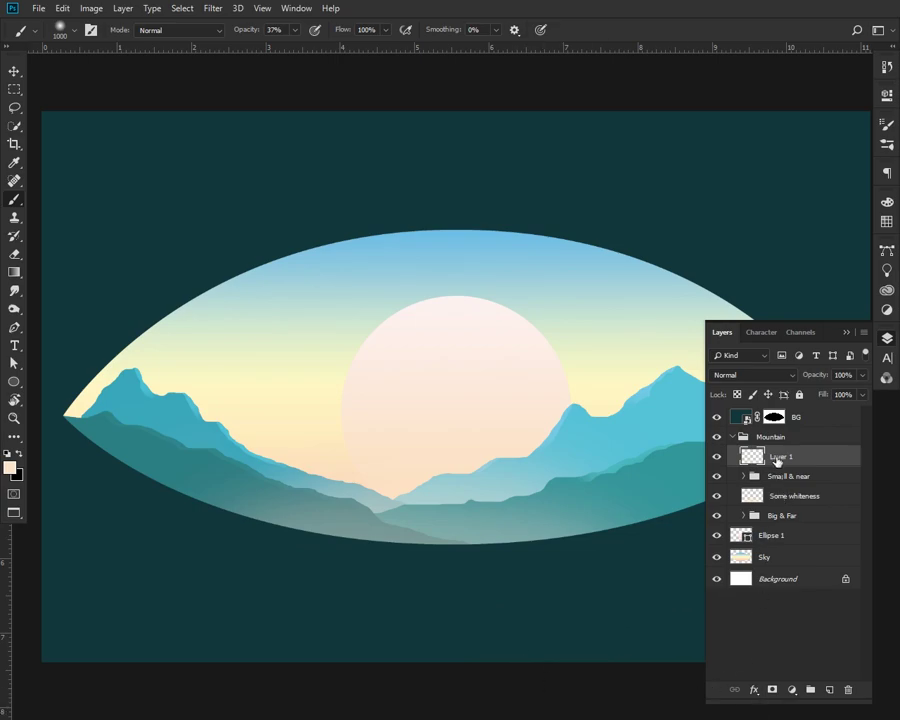
double_click(777, 457)
double_click(804, 496)
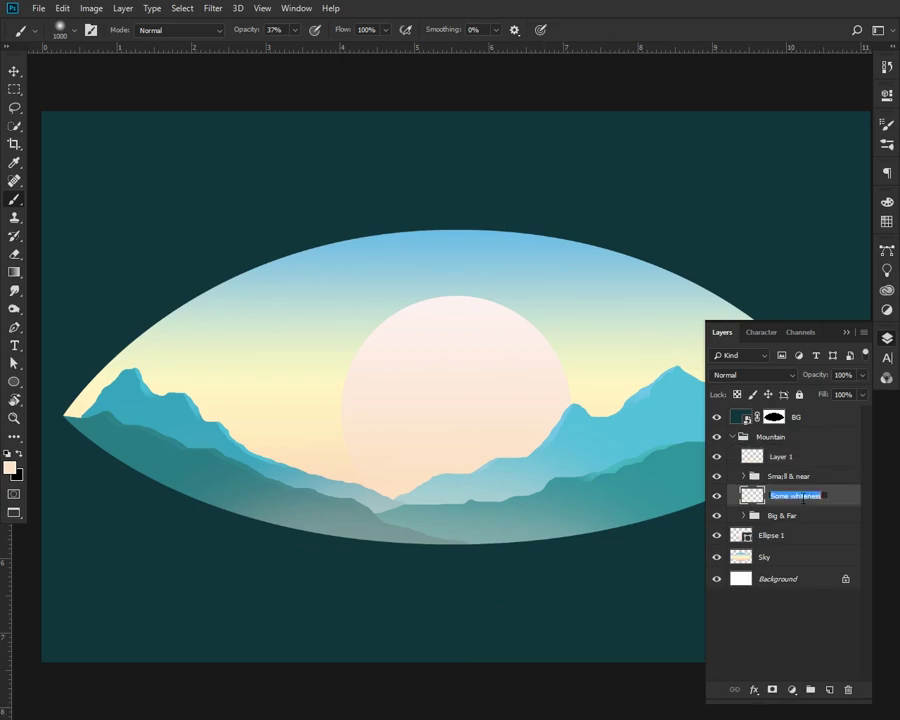
double_click(777, 458)
key("ctrl+v")
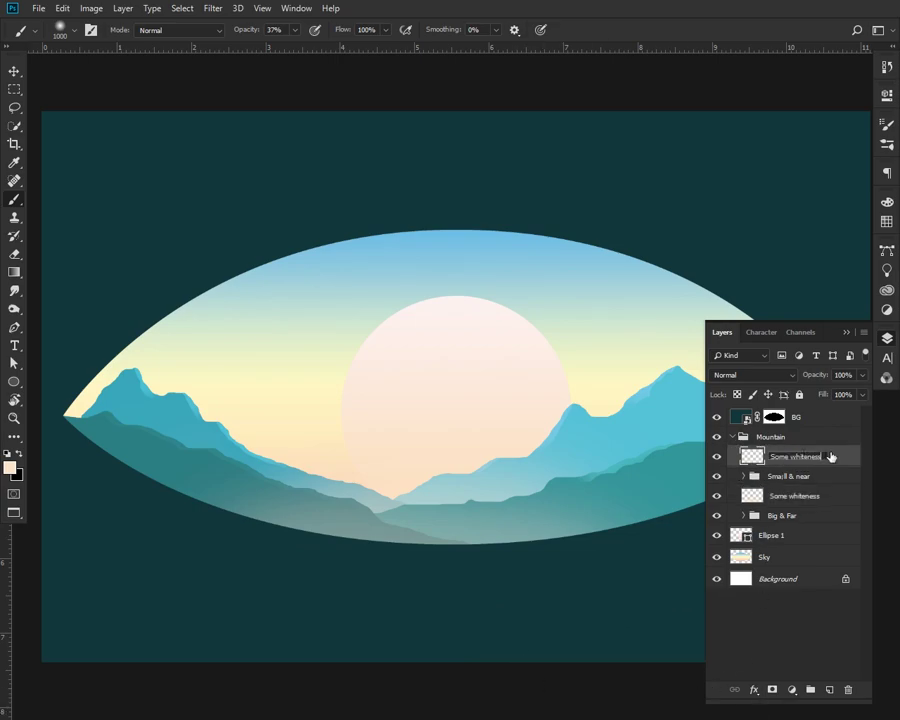
key("Return")
Add a new layer named 'Ground' above Ellipse 1
left_click(24, 108)
left_click(783, 535)
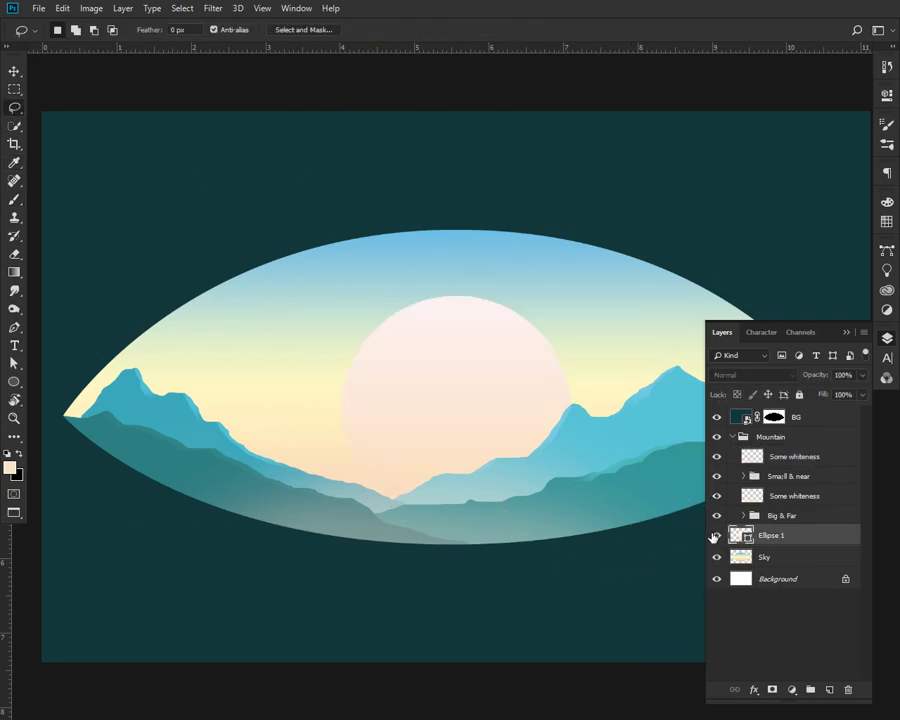
left_click(831, 689)
double_click(770, 535)
type("Ground")
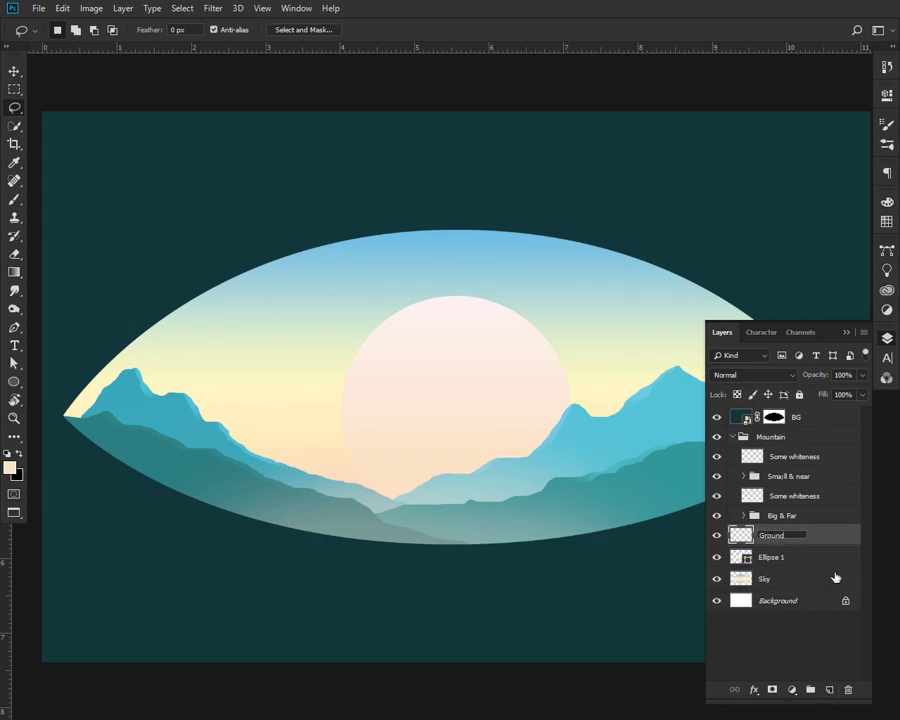
key("Return")
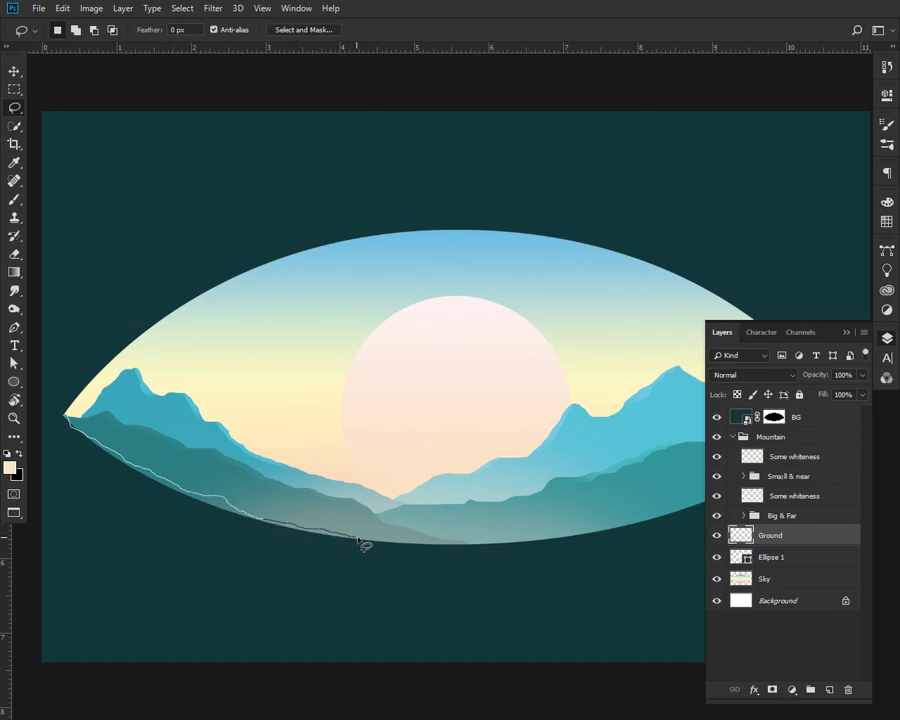
Fill a jagged area below the mountains with dark teal and move Ground to the top of the stack
left_click_drag(358, 539, 396, 540)
left_click_drag(540, 540, 588, 533)
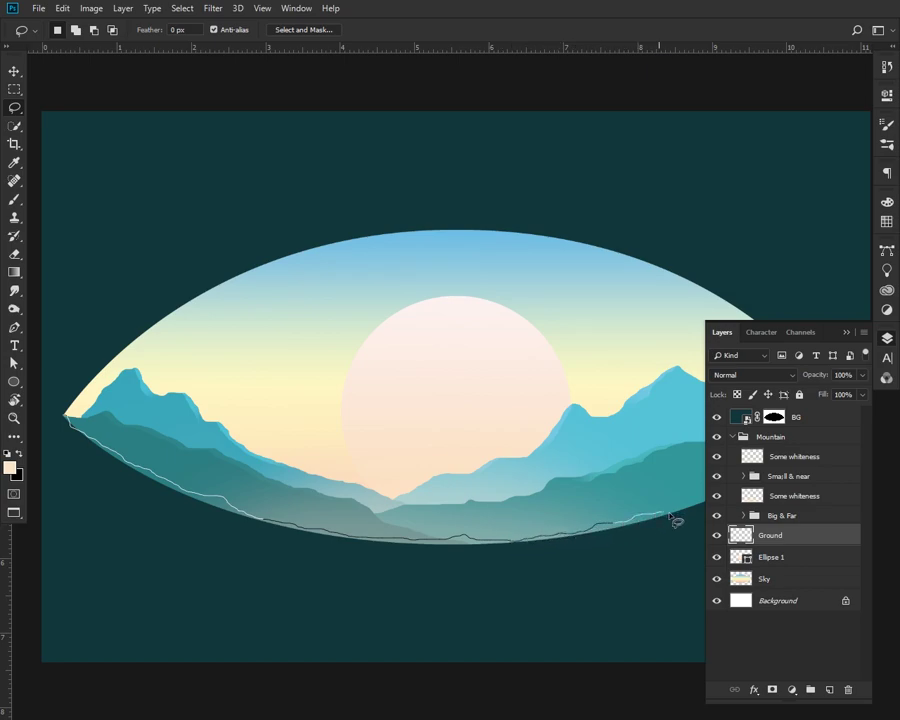
mouse_move(697, 529)
left_mouse_down()
mouse_move(223, 595)
mouse_move(76, 478)
mouse_move(50, 430)
mouse_move(50, 405)
left_mouse_up()
left_click(9, 467)
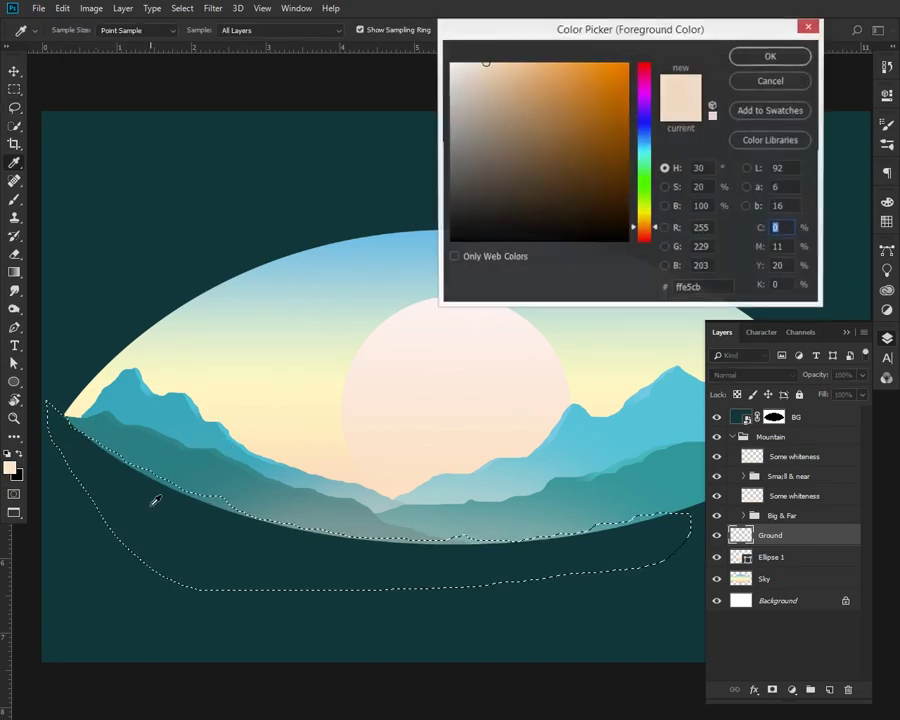
left_click(153, 496)
left_click(795, 60)
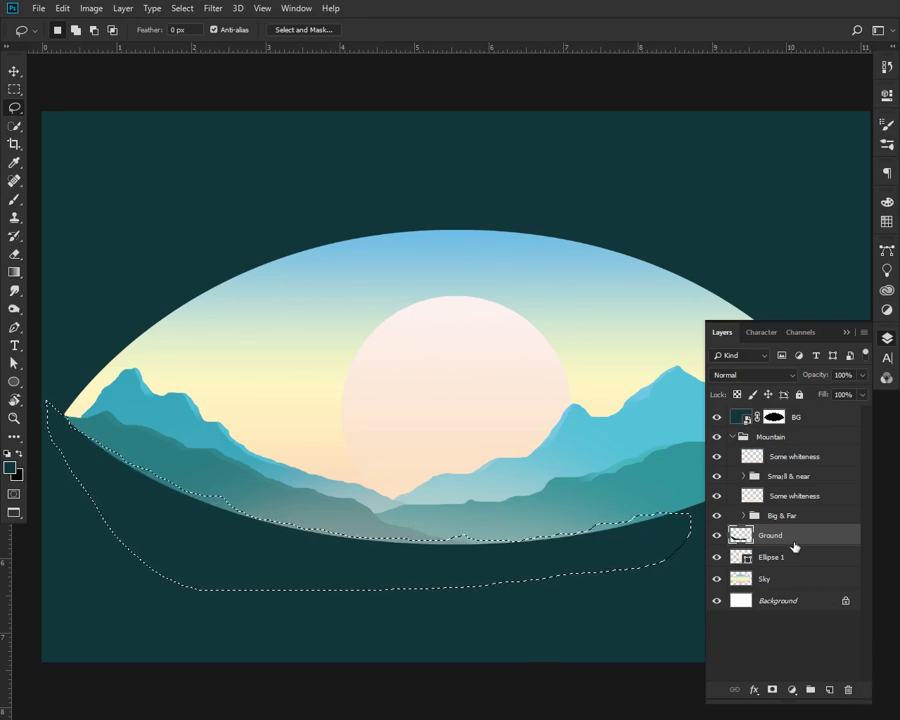
key("Return")
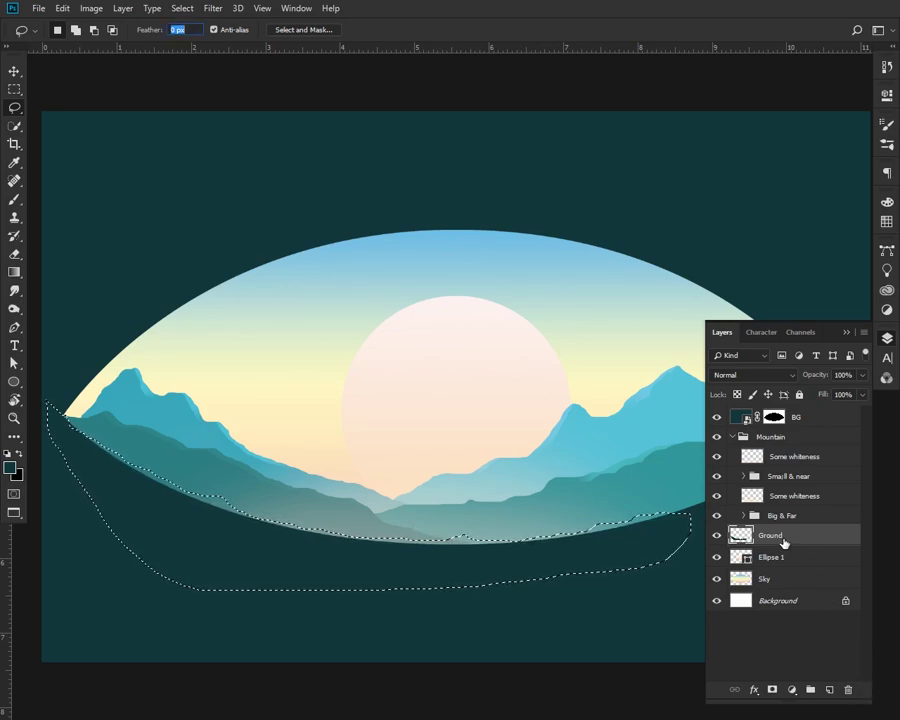
left_click(783, 541)
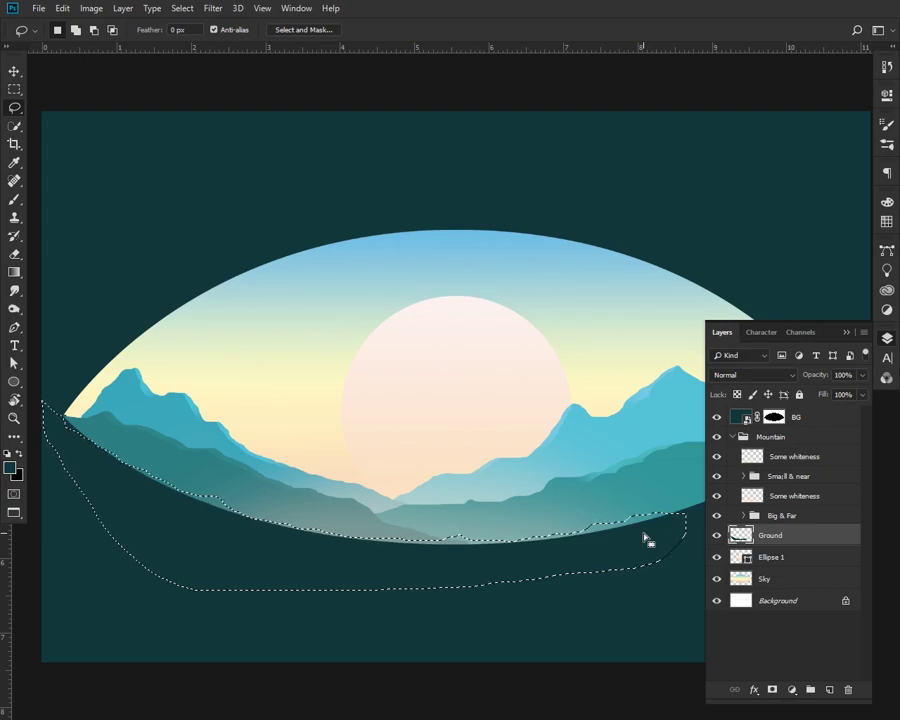
key("ctrl+d")
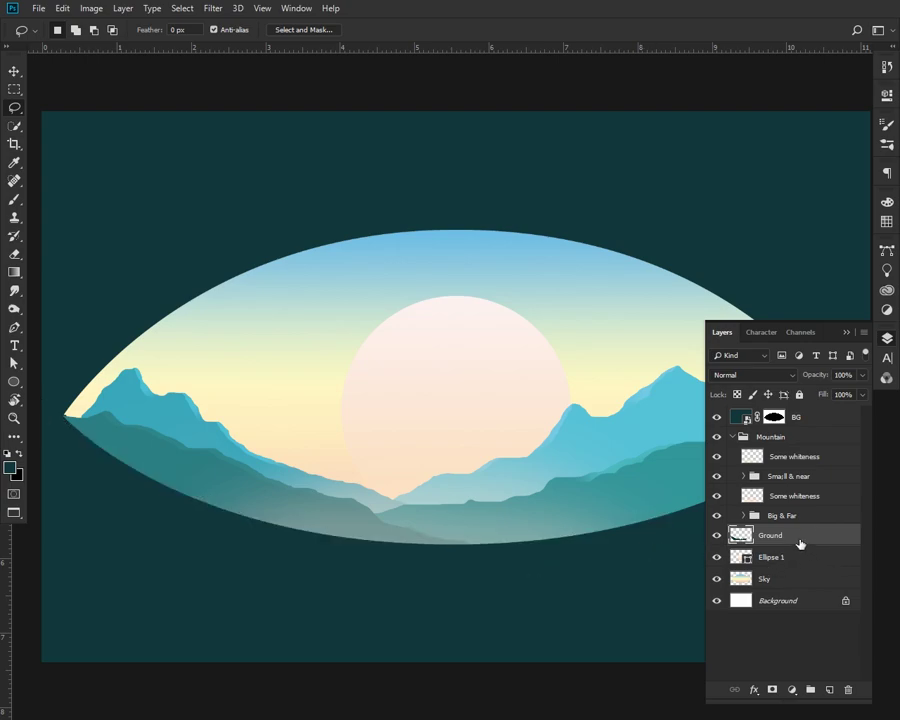
left_click_drag(796, 538, 816, 411)
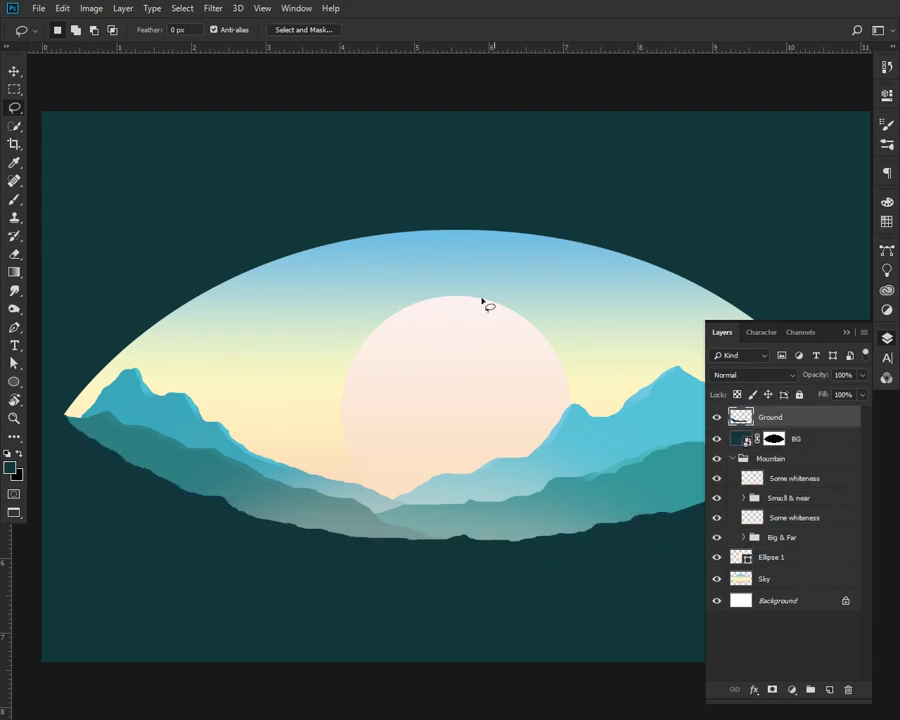
Fill a ragged dark-teal strip along the lower edge below the right mountains
left_click_drag(437, 594, 251, 577)
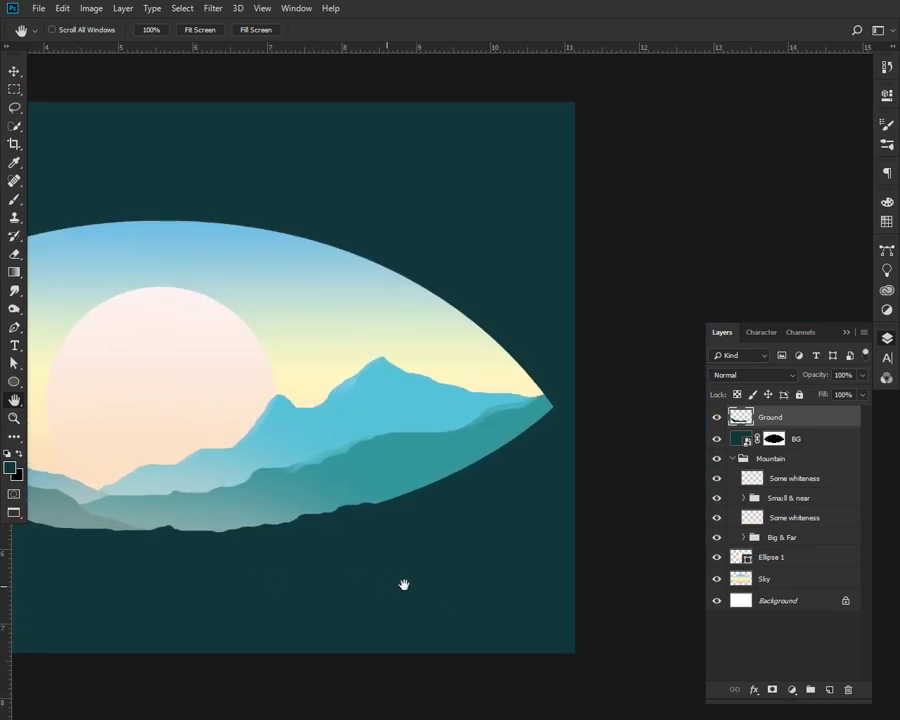
mouse_move(404, 582)
left_mouse_down()
mouse_move(378, 547)
mouse_move(394, 502)
left_mouse_up()
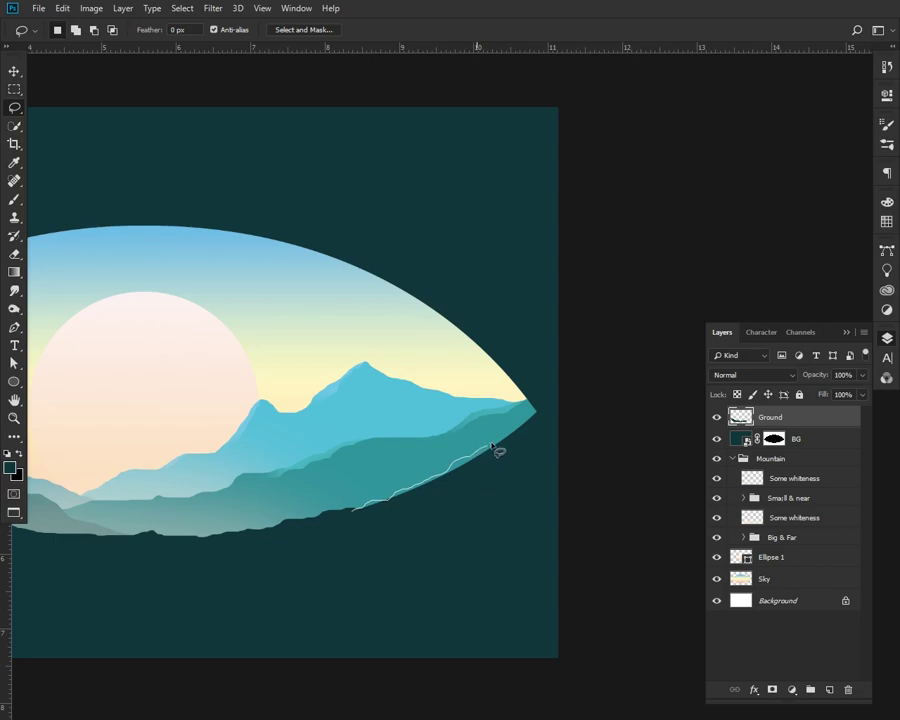
left_click_drag(546, 418, 340, 568)
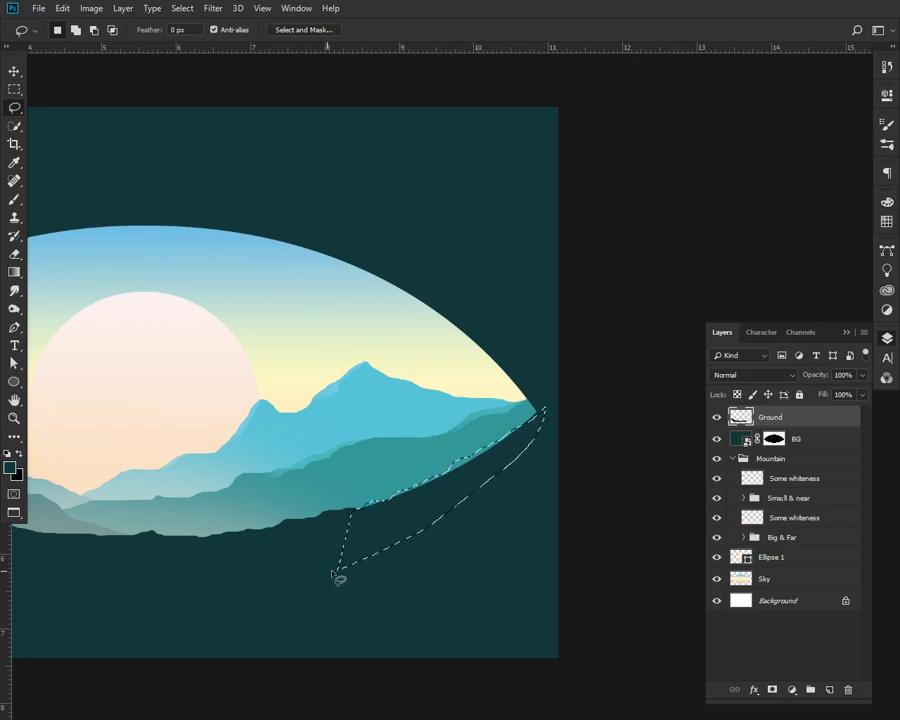
key("Delete")
key("ctrl+d")
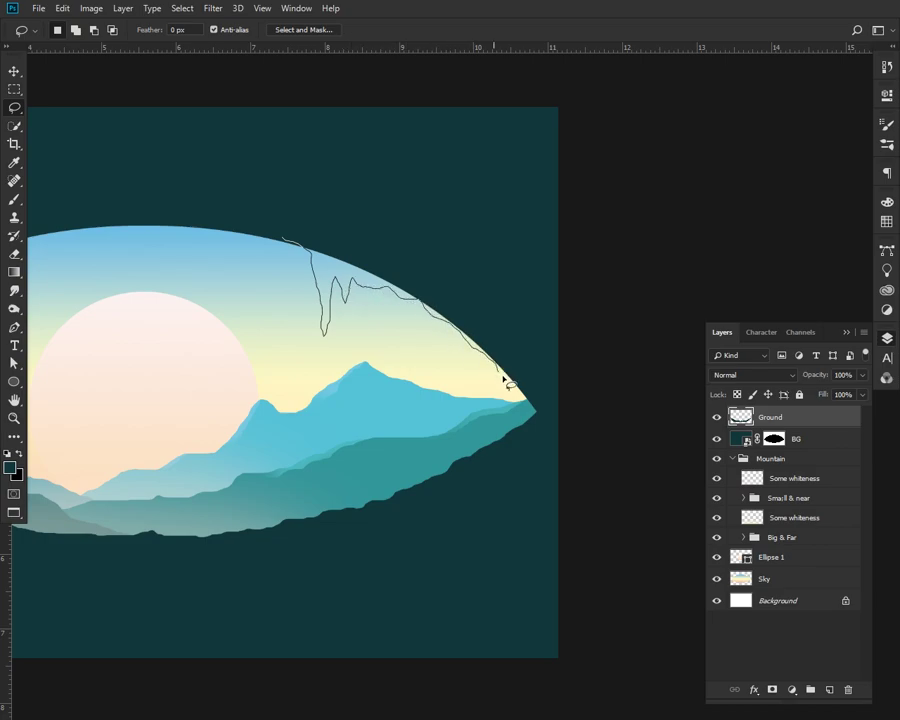
Add dark-teal stalactite shapes hanging from the upper right rim and zoom in on them
mouse_move(540, 407)
left_mouse_down()
mouse_move(373, 199)
mouse_move(271, 173)
left_mouse_up()
key("alt+BackSpace")
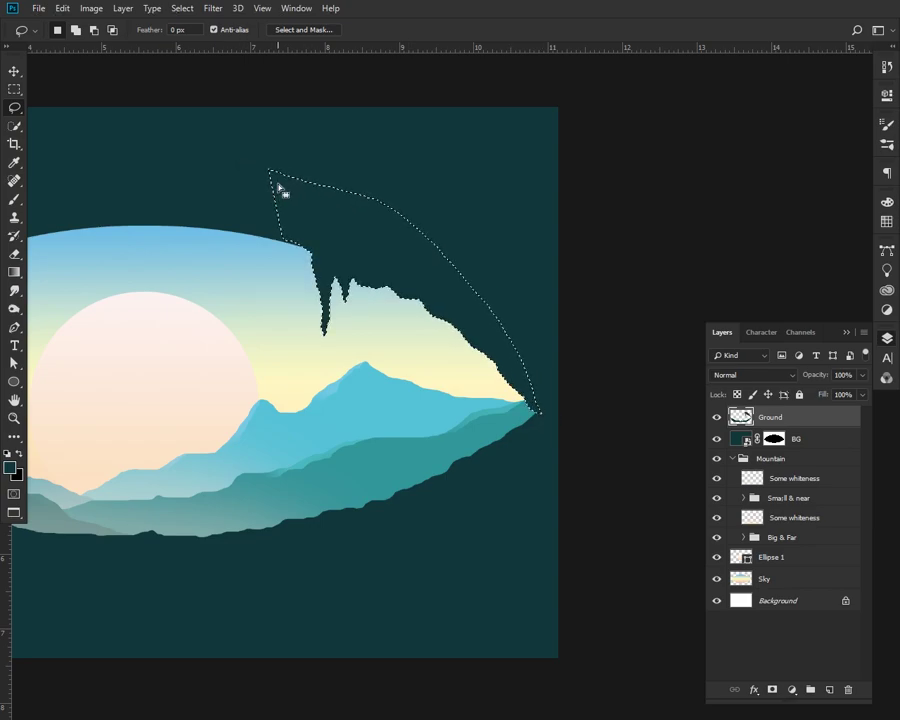
key("ctrl+d")
left_click_drag(336, 348, 424, 314)
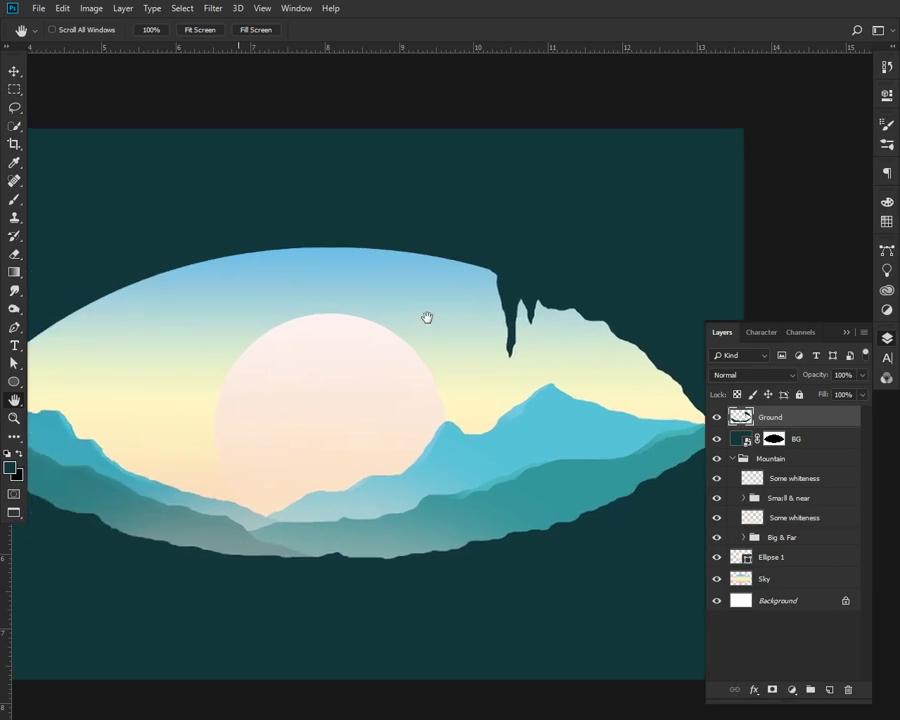
left_click(14, 418)
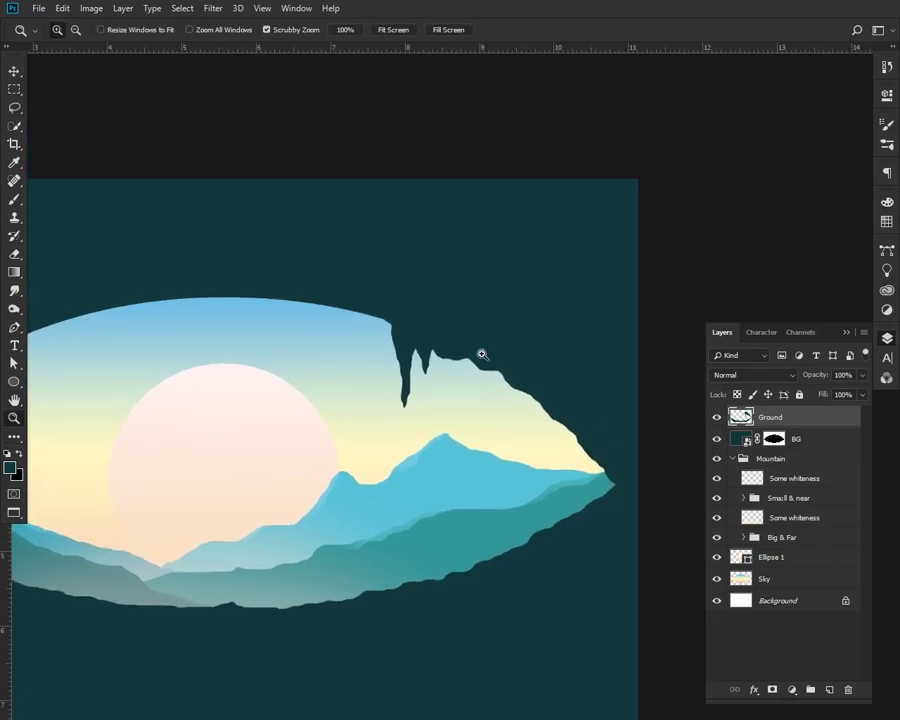
left_click_drag(482, 352, 356, 422)
Pick a smaller Hard Round brush for touching up the stalactite
key("e")
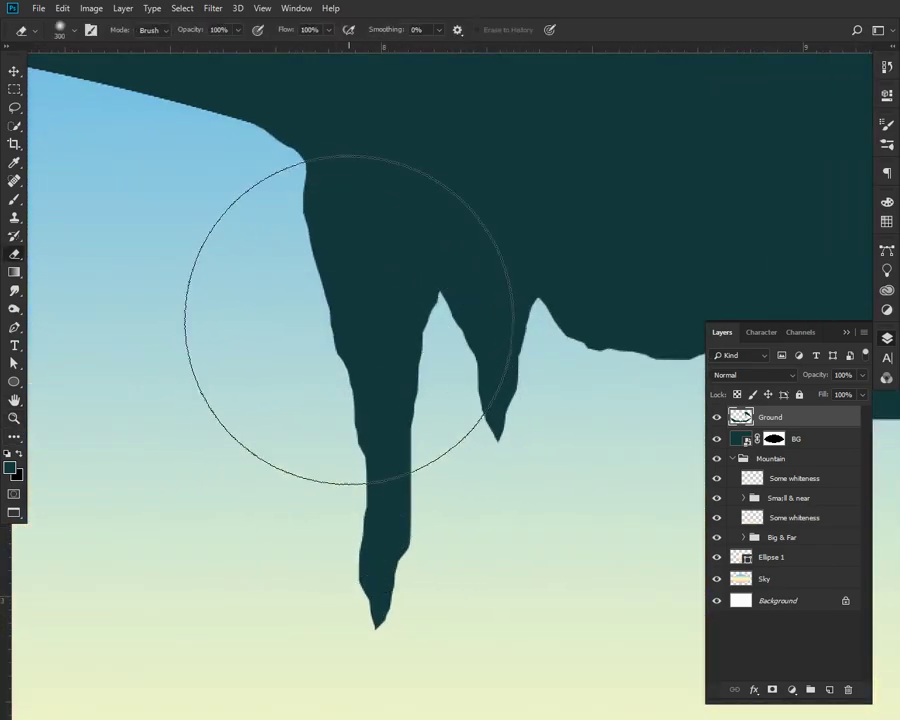
key("b")
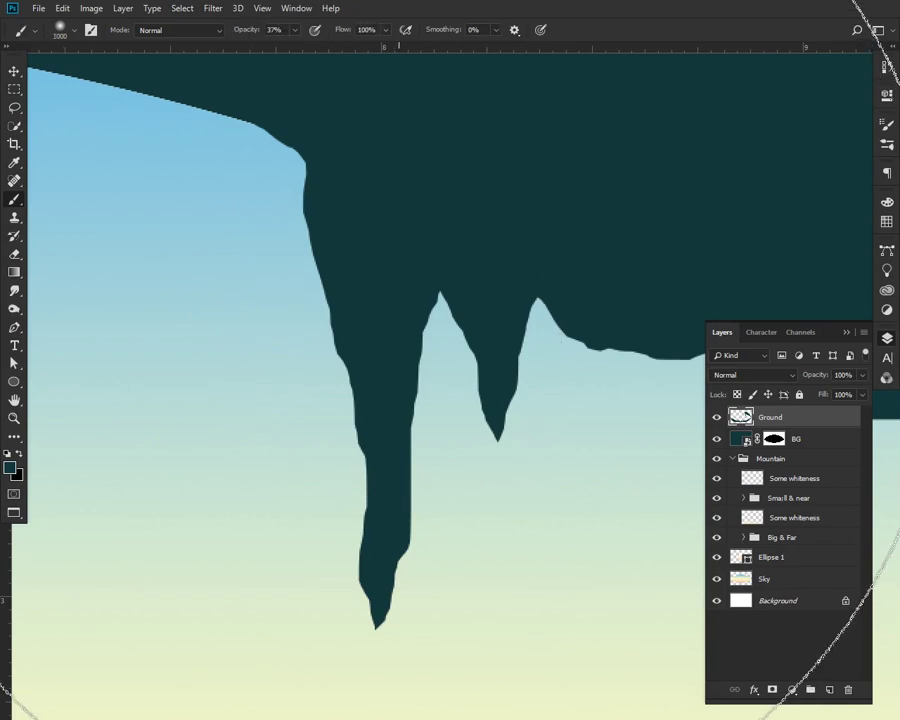
key("bracketleft")
key("bracketleft")
key("bracketleft")
key("bracketleft")
key("bracketleft")
key("bracketleft")
right_click(398, 285)
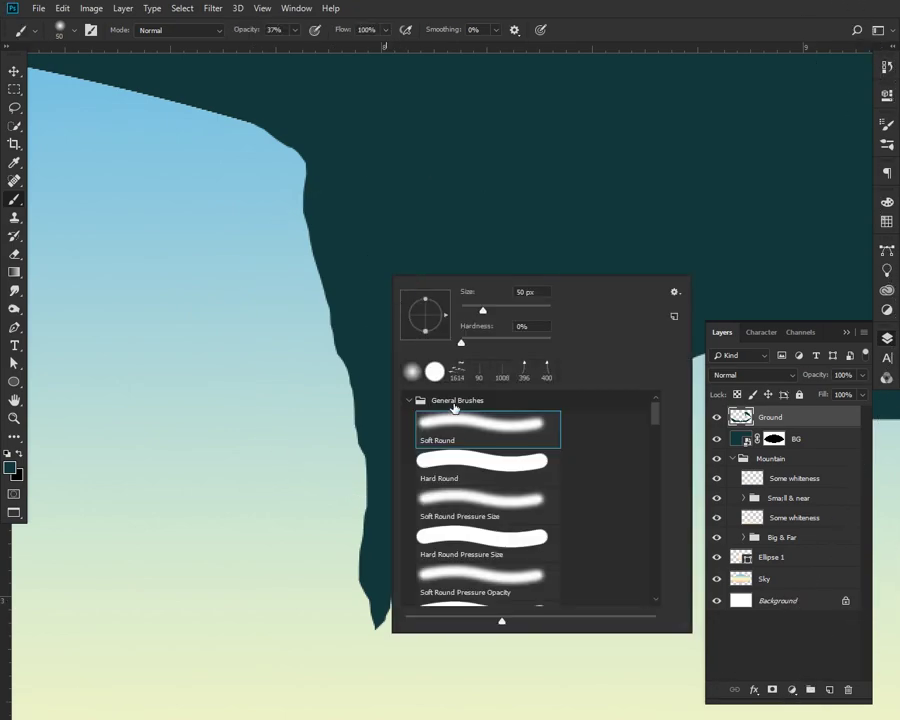
left_click(480, 465)
key("Return")
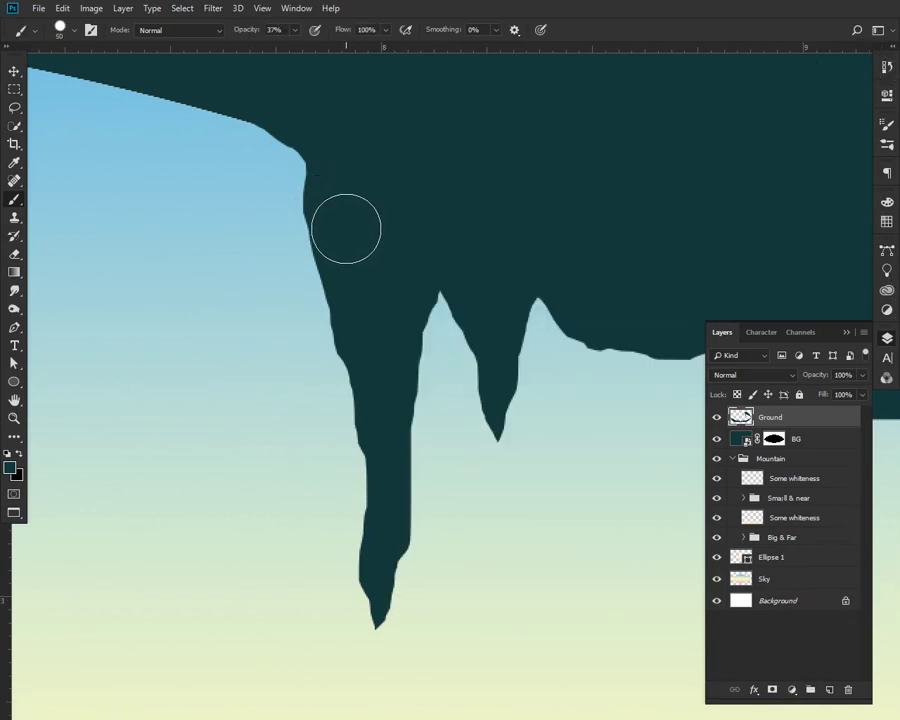
At 100% opacity, paint the stalactite's left edge smooth with a rounded, longer tip
left_click_drag(344, 226, 348, 280)
key("ctrl+z")
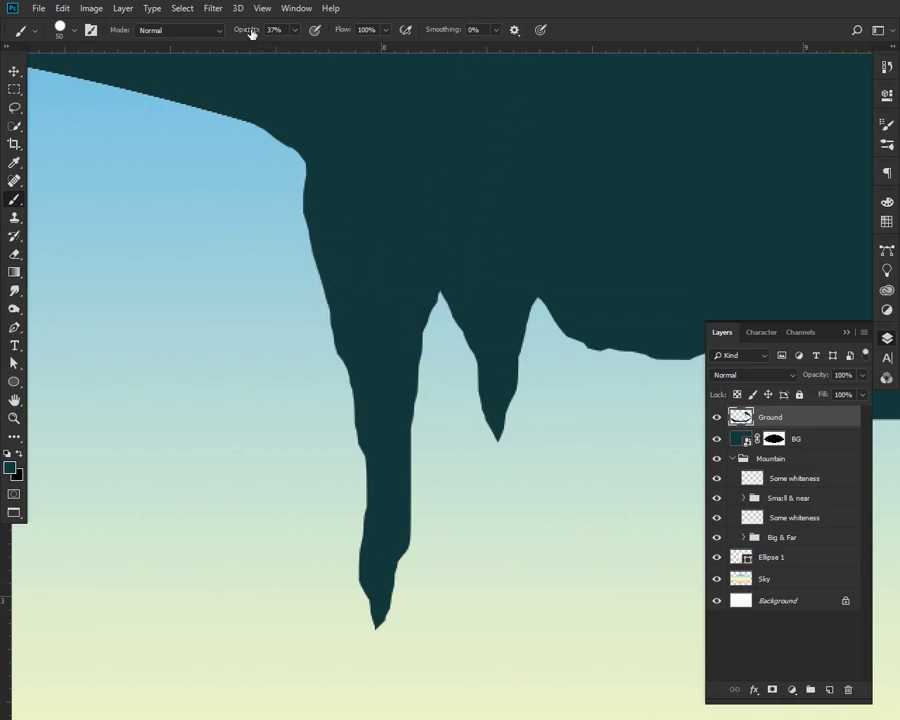
left_click_drag(243, 32, 306, 32)
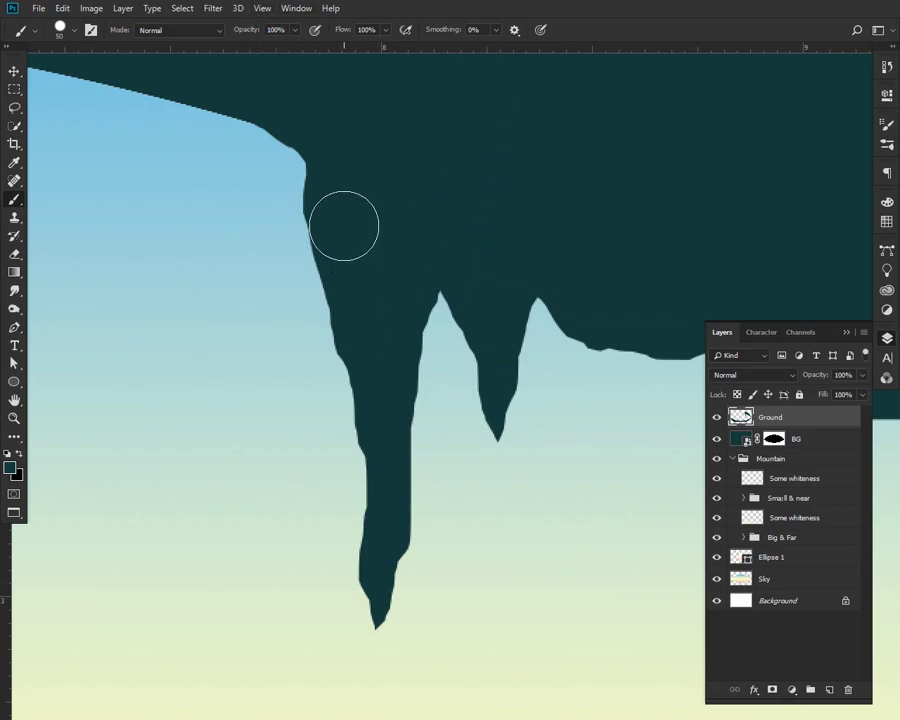
left_click_drag(342, 226, 358, 332)
key("ctrl+z")
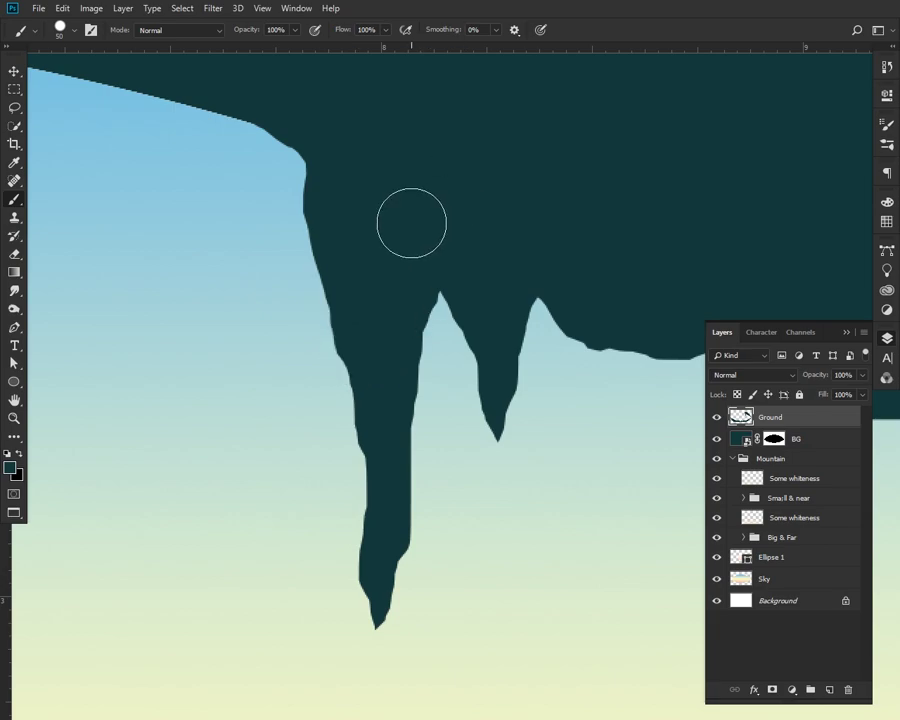
key("bracketleft")
key("bracketleft")
mouse_move(334, 231)
left_mouse_down()
mouse_move(321, 201)
mouse_move(374, 639)
mouse_move(438, 381)
left_mouse_up()
key("bracketleft")
key("bracketleft")
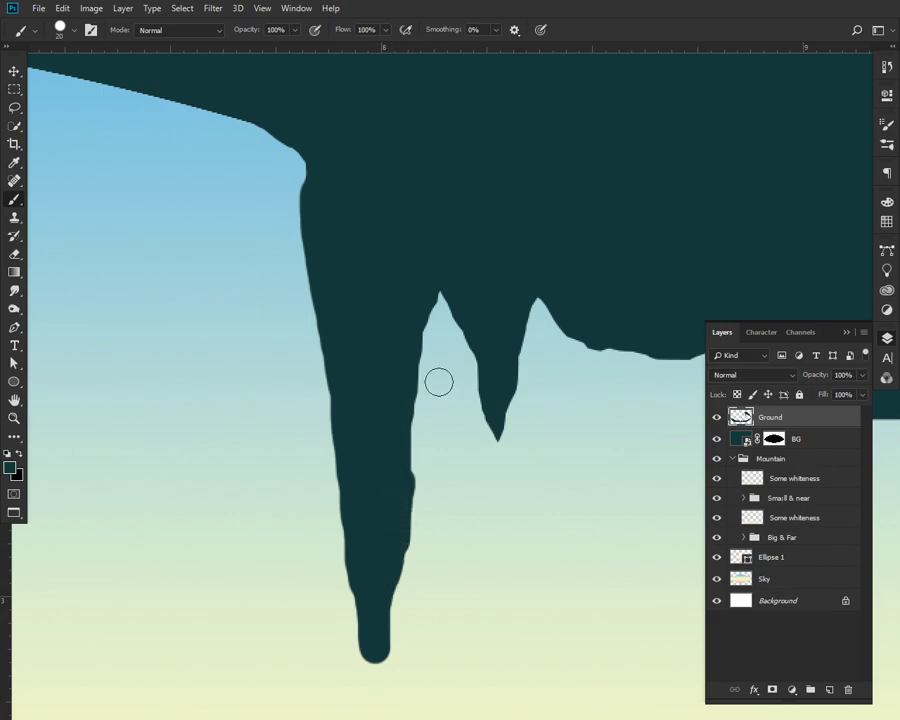
key("ctrl+0")
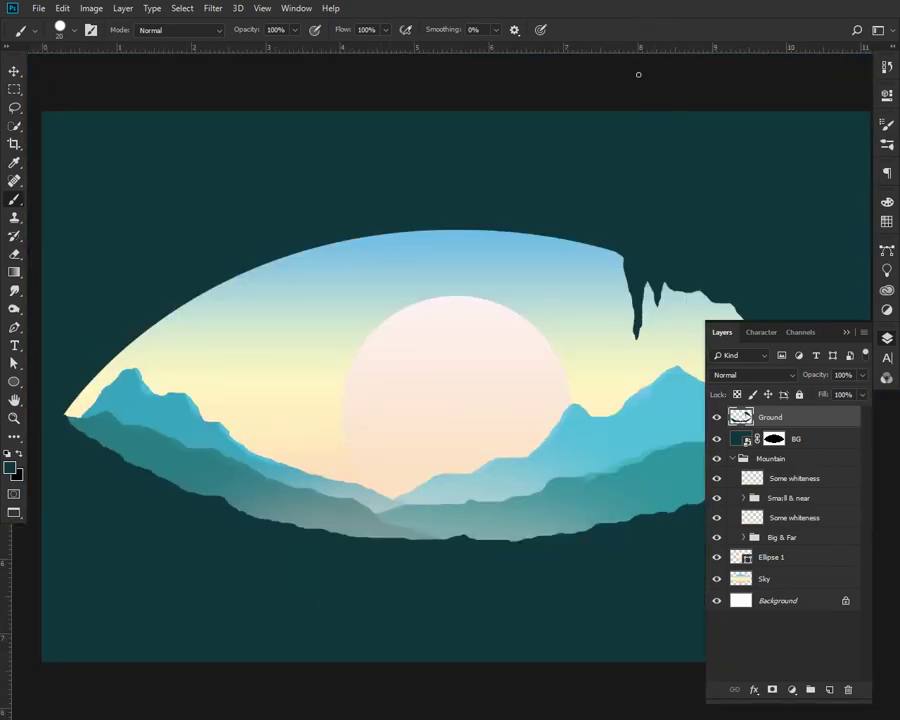
Lasso and fill areas on the upper-left rim and above the sky with dark teal
key("l")
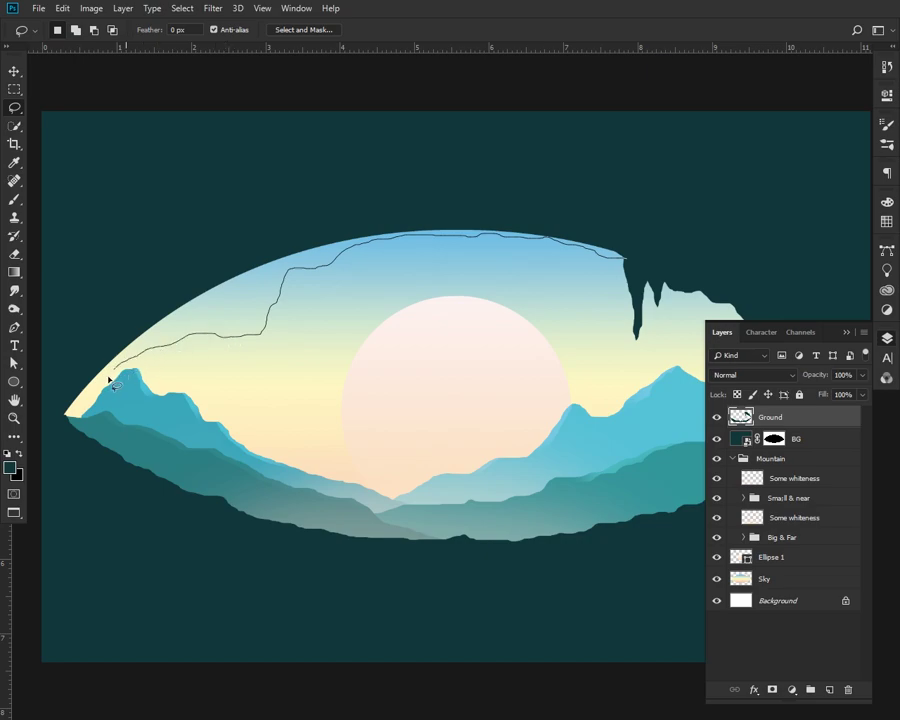
left_click_drag(58, 423, 92, 226)
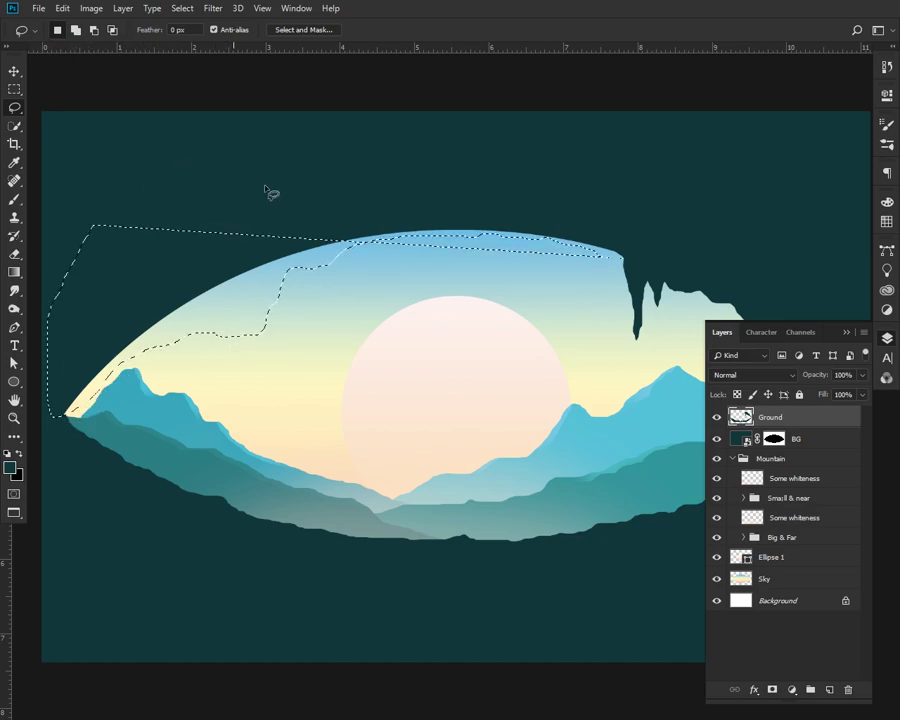
key("alt+BackSpace")
key("ctrl+d")
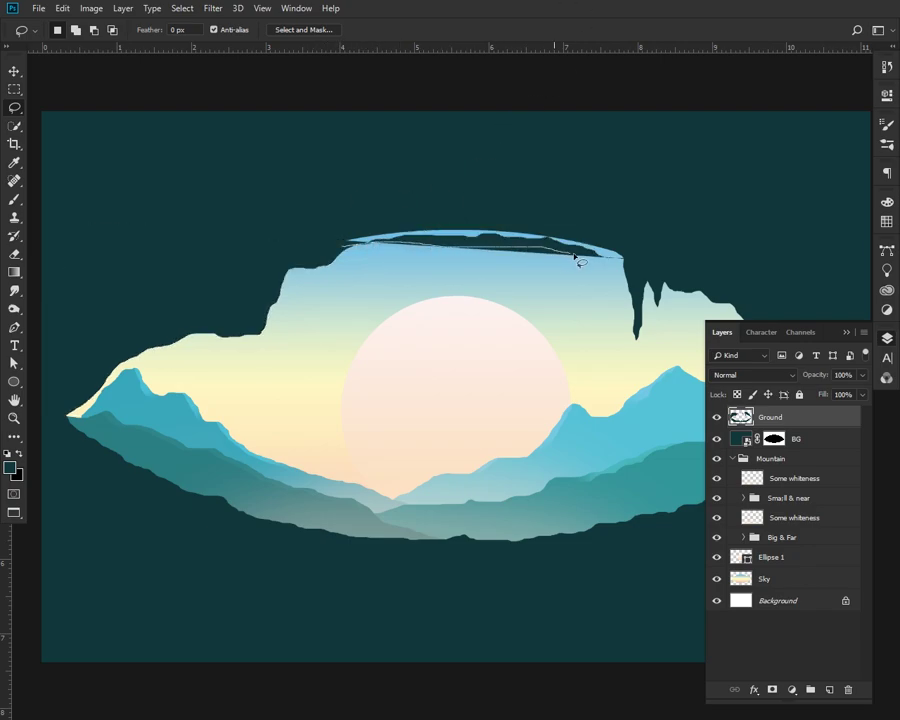
left_click_drag(630, 270, 320, 159)
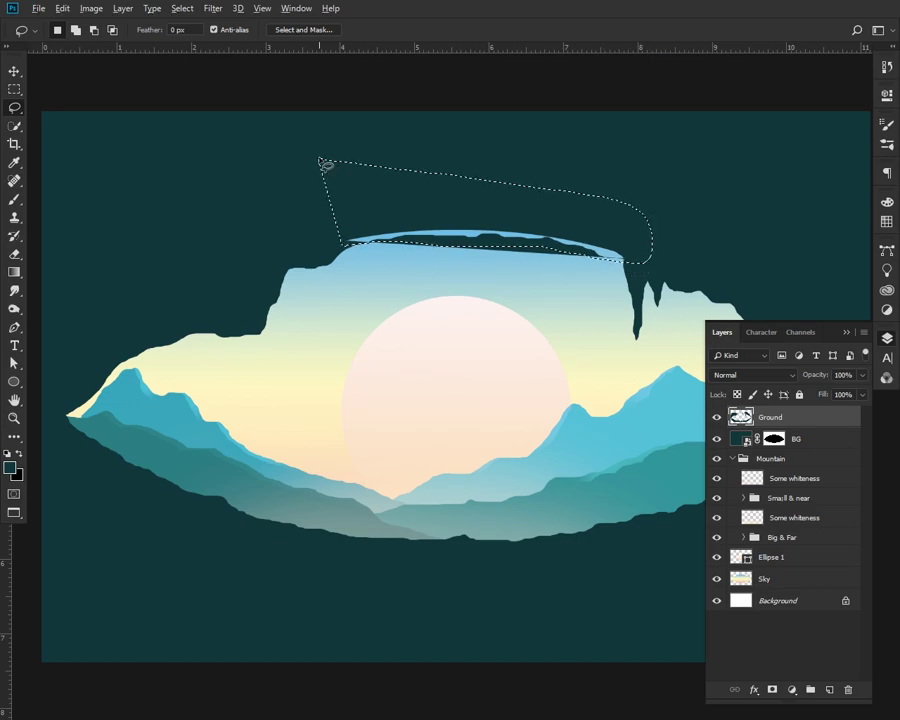
key("alt+BackSpace")
key("ctrl+d")
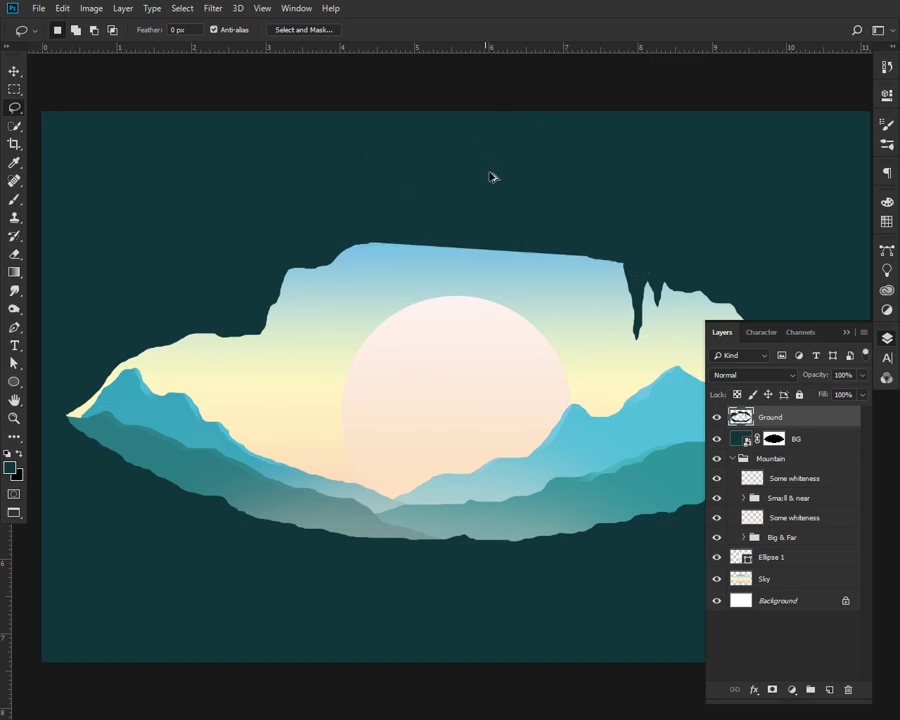
key("ctrl+shift+d")
key("alt+BackSpace")
key("ctrl+d")
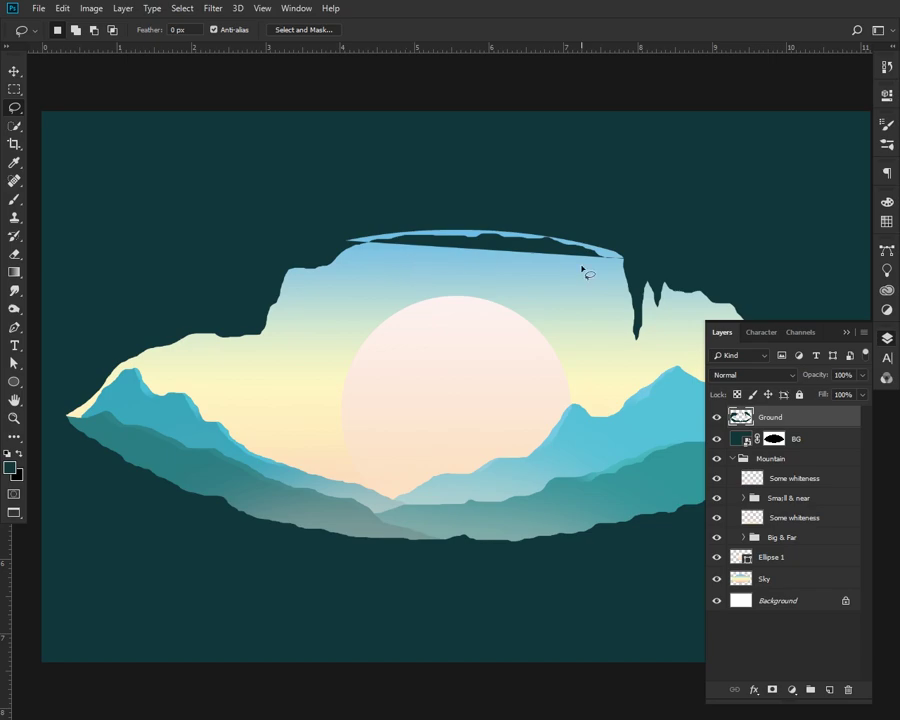
Trace a jagged line along the sky's top edge and delete the dark strip below it
left_click_drag(633, 255, 564, 290)
left_click_drag(622, 266, 403, 256)
left_click_drag(347, 222, 350, 230)
key("Delete")
key("ctrl+d")
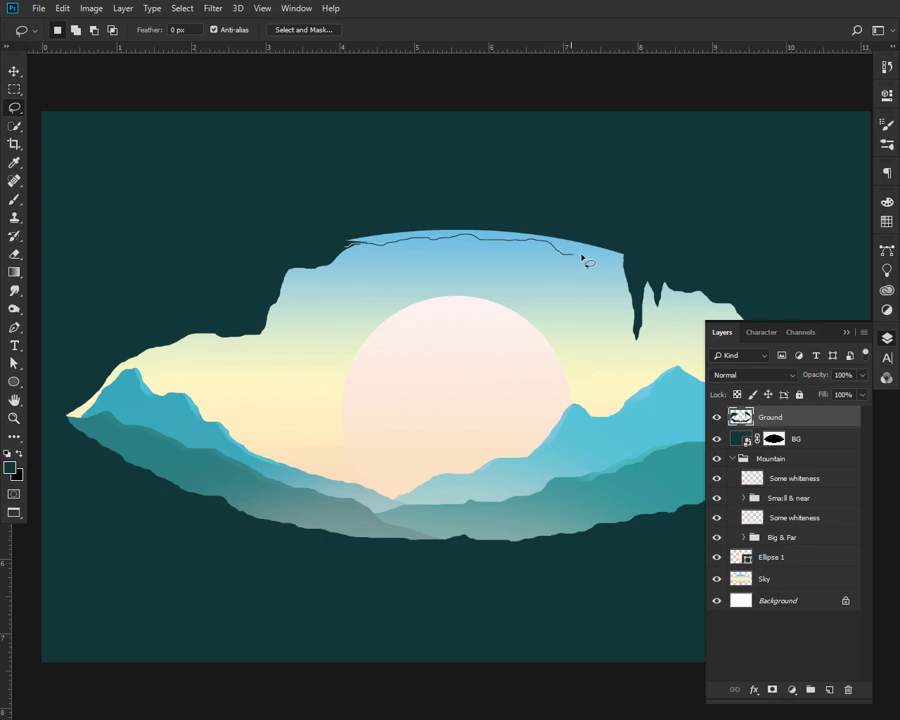
left_click_drag(648, 260, 268, 188)
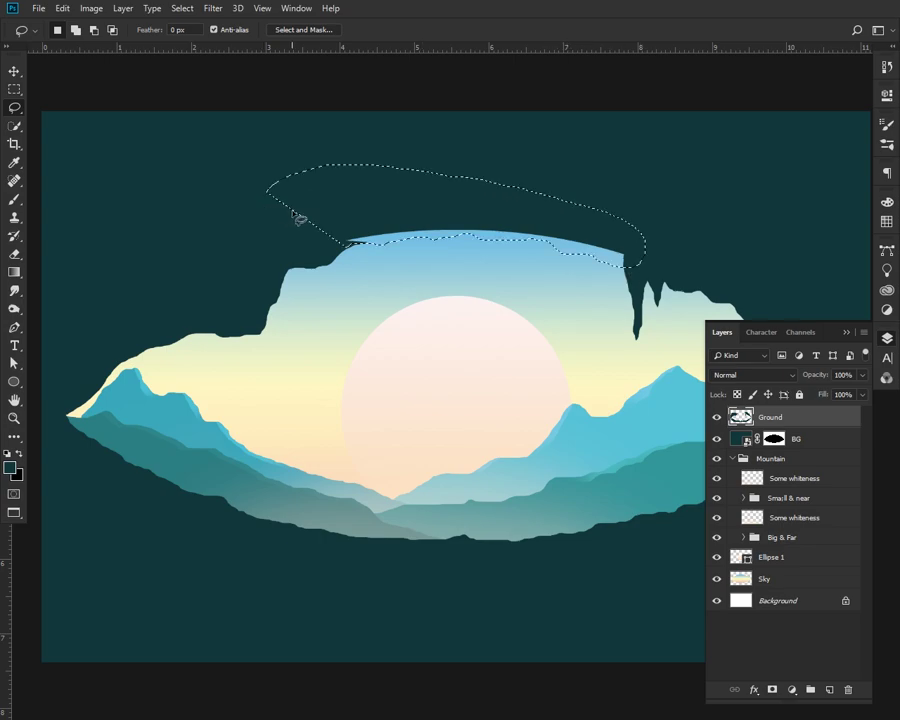
key("ctrl+d")
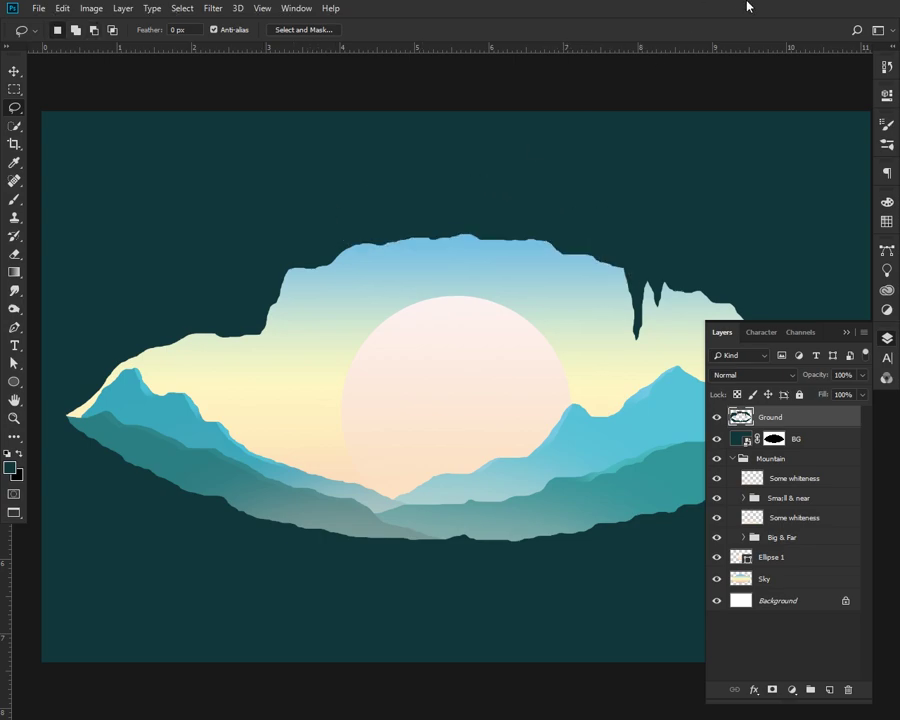
key("ctrl+minus")
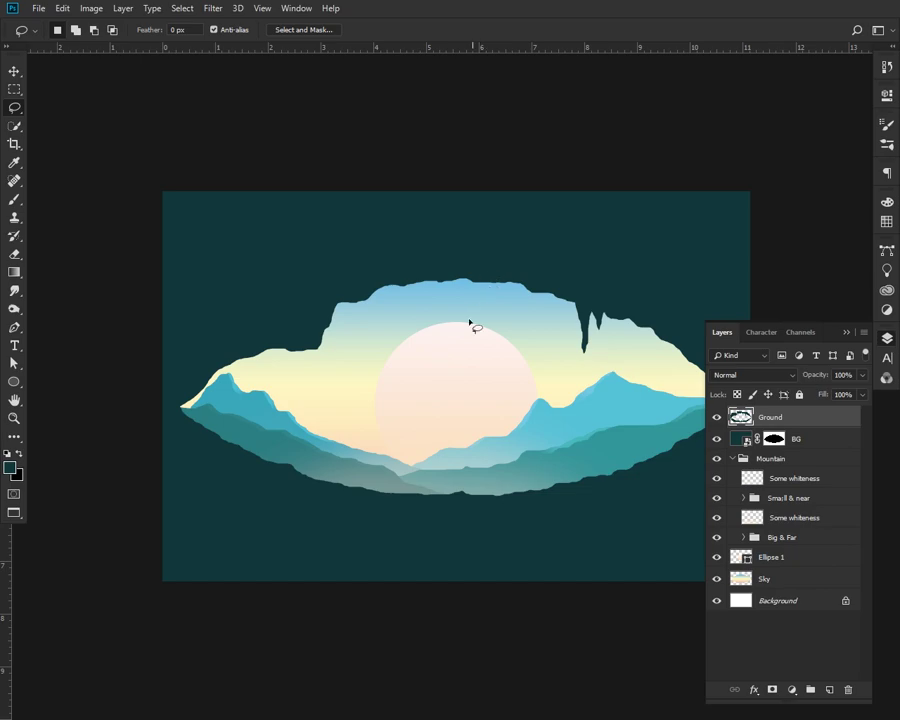
key("e")
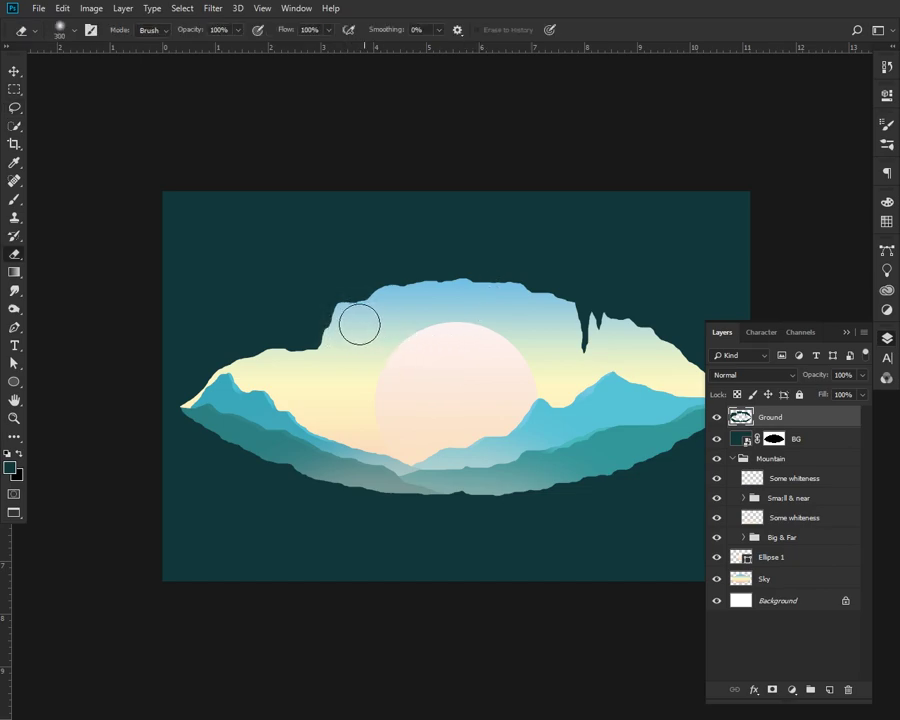
Softly erase the Ground layer's upper-left cave edge, undoing erasure near the right stalactites
left_click_drag(359, 324, 341, 347)
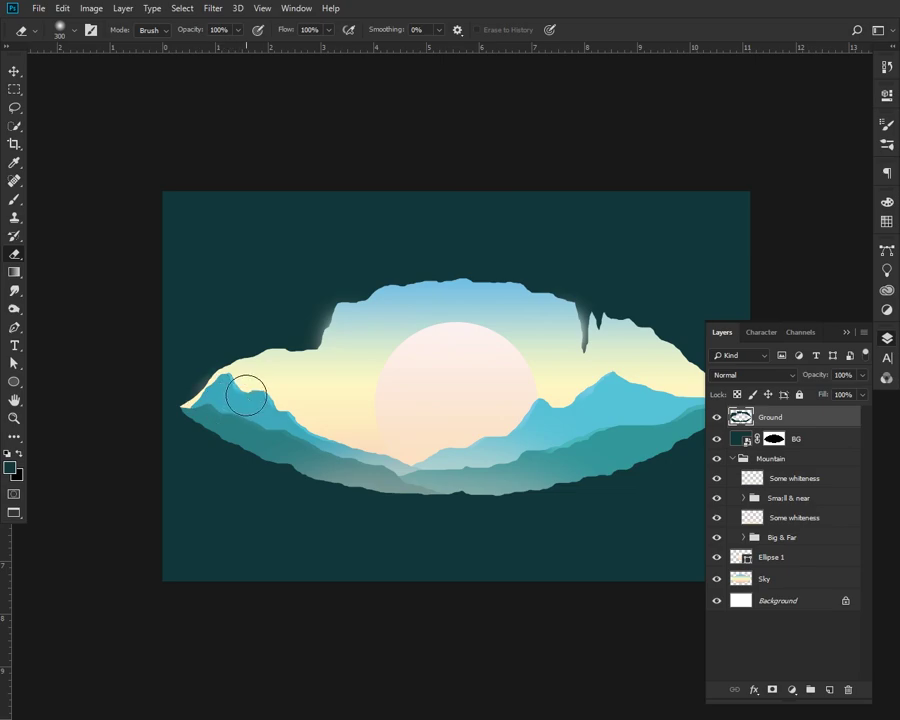
key("ctrl+z")
key("ctrl+minus")
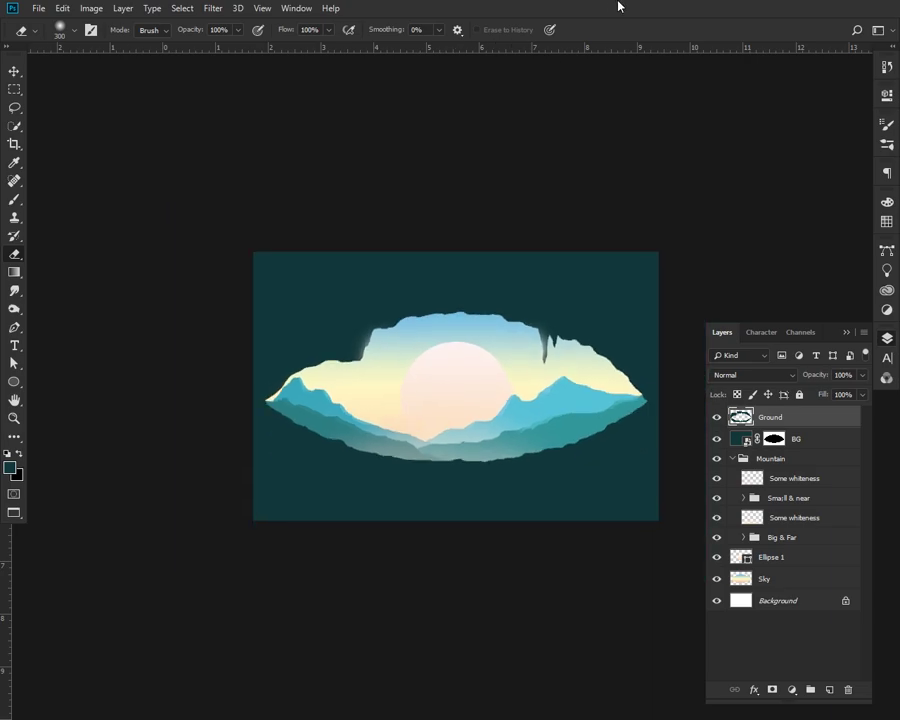
key("ctrl+0")
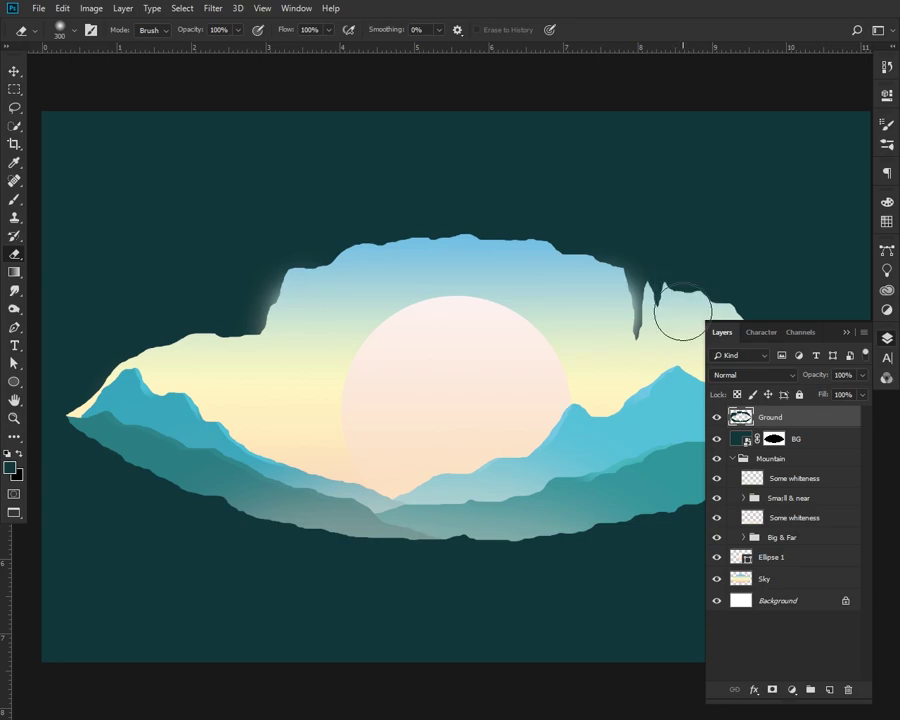
left_click_drag(643, 195, 648, 295)
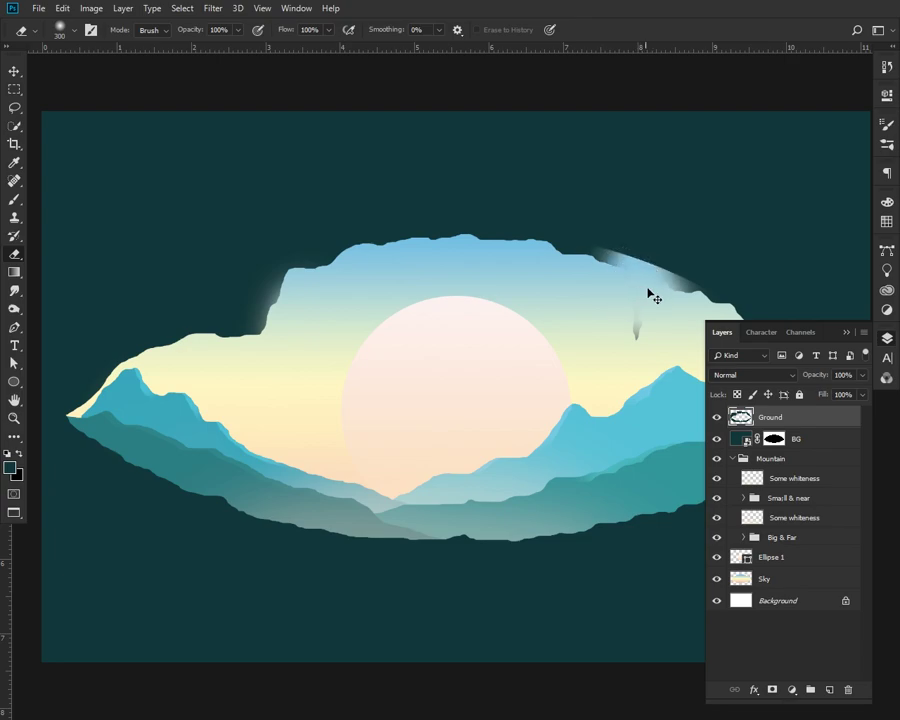
key("ctrl+z")
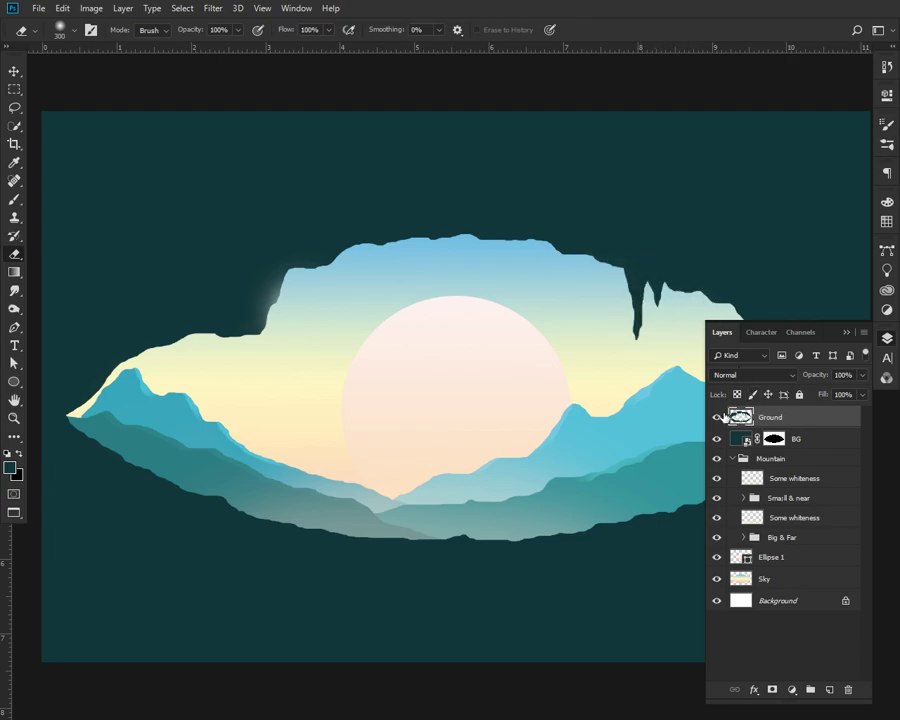
Add an empty Brightness layer on top and rename the Ground layer 'Up & Down'
left_click(758, 480, "ctrl")
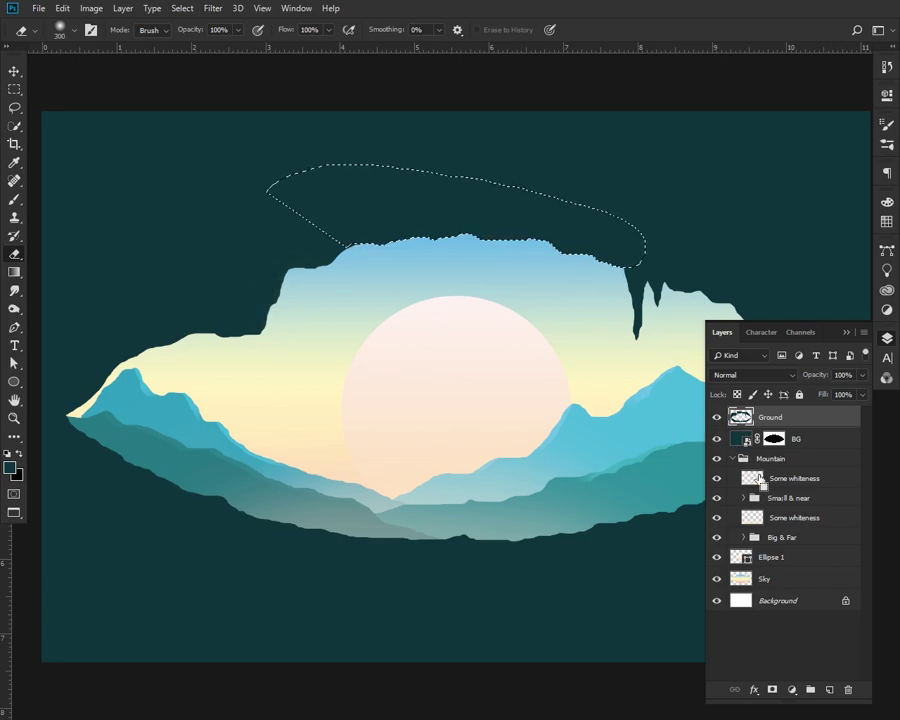
key("ctrl+d")
left_click(826, 691)
type("Brightness")
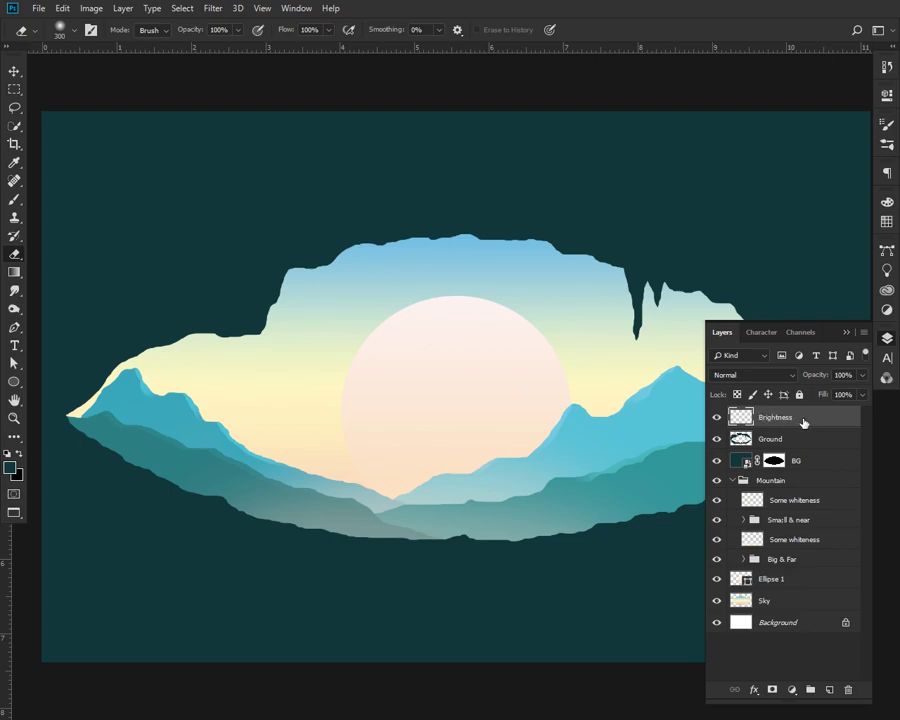
left_click(781, 440)
double_click(768, 439)
type("Up & Down")
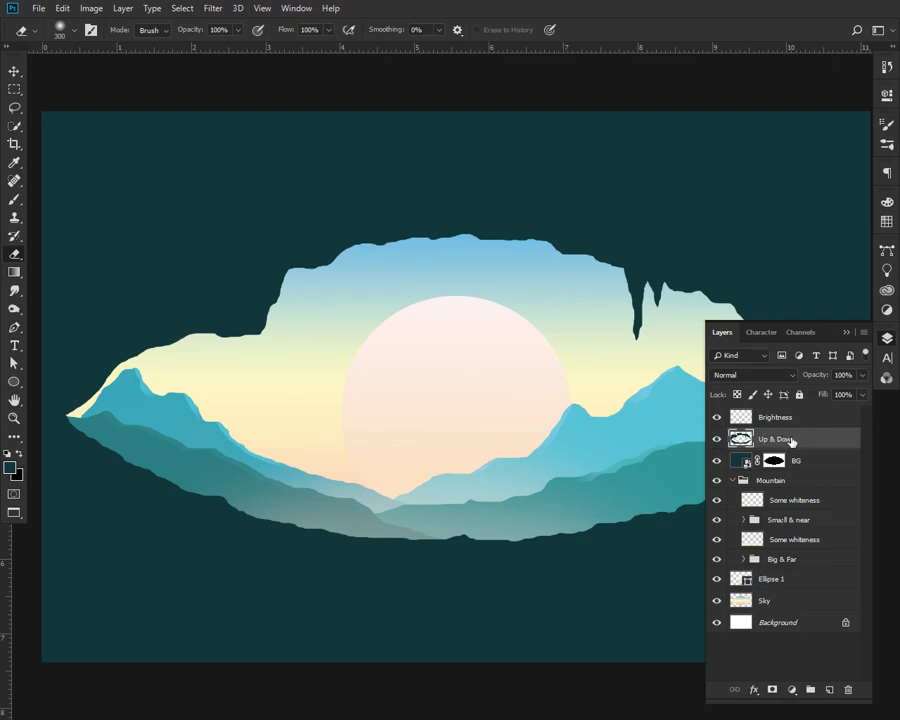
left_click(789, 421)
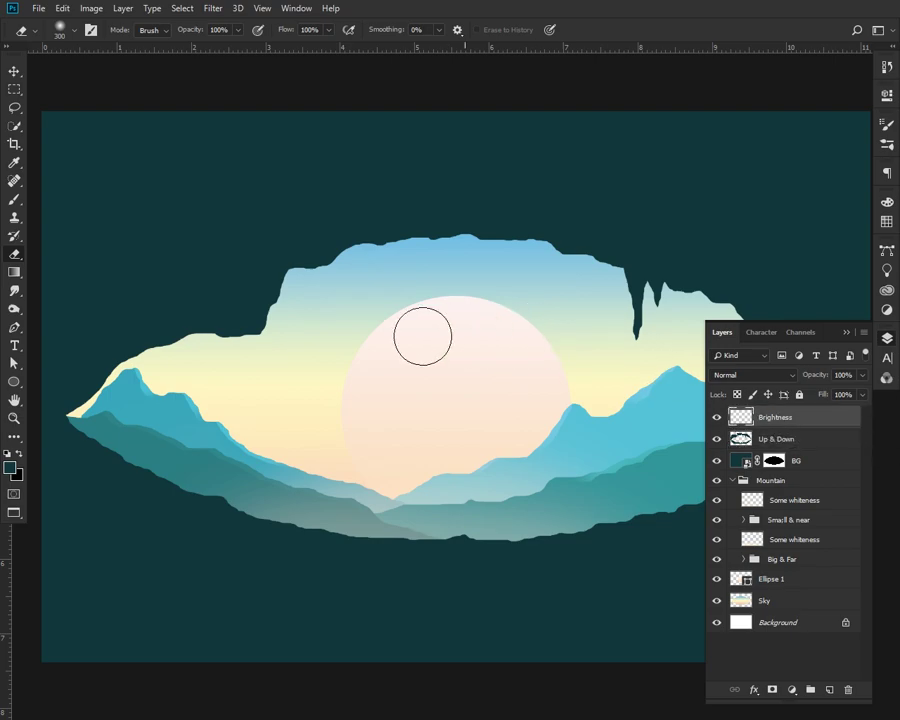
key("b")
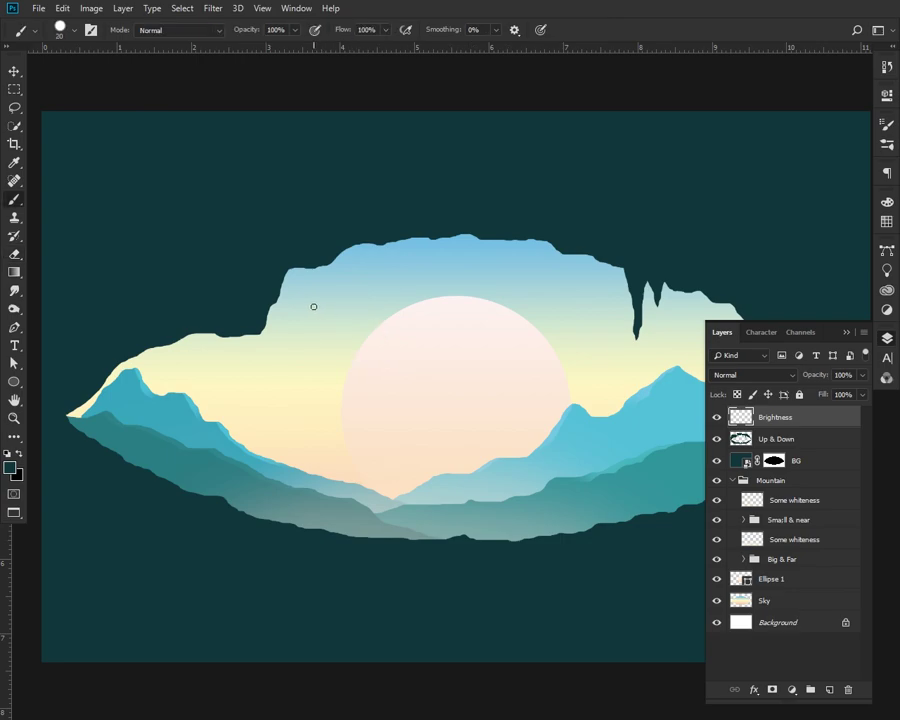
Sample a light peach from the sun and choose a Soft Round brush
left_click_drag(297, 286, 292, 300)
key("ctrl+z")
left_click(391, 482)
key("Return")
right_click(358, 334)
left_click(462, 483)
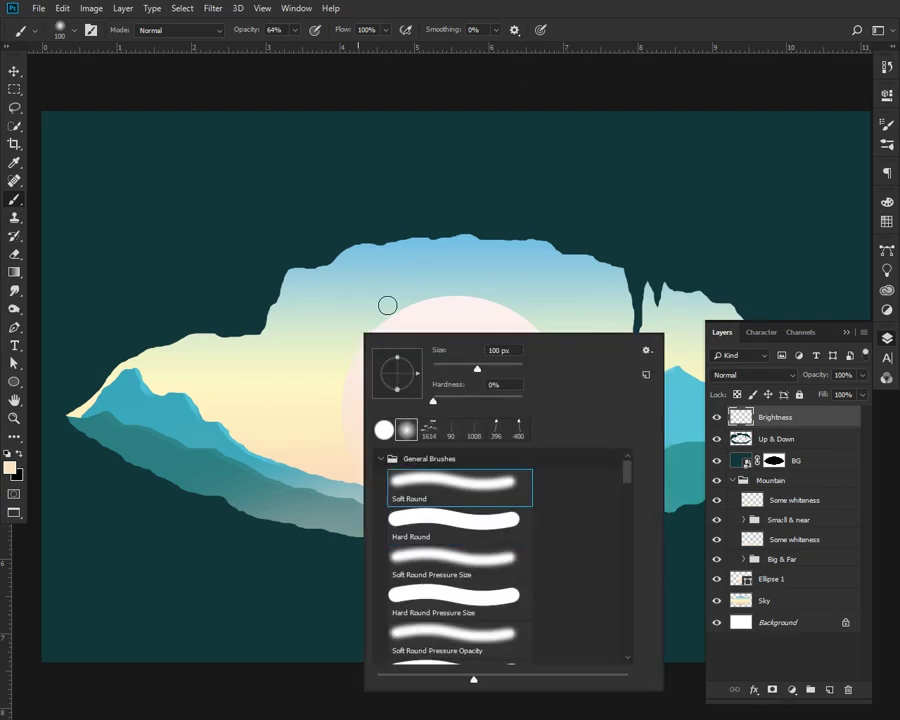
key("Return")
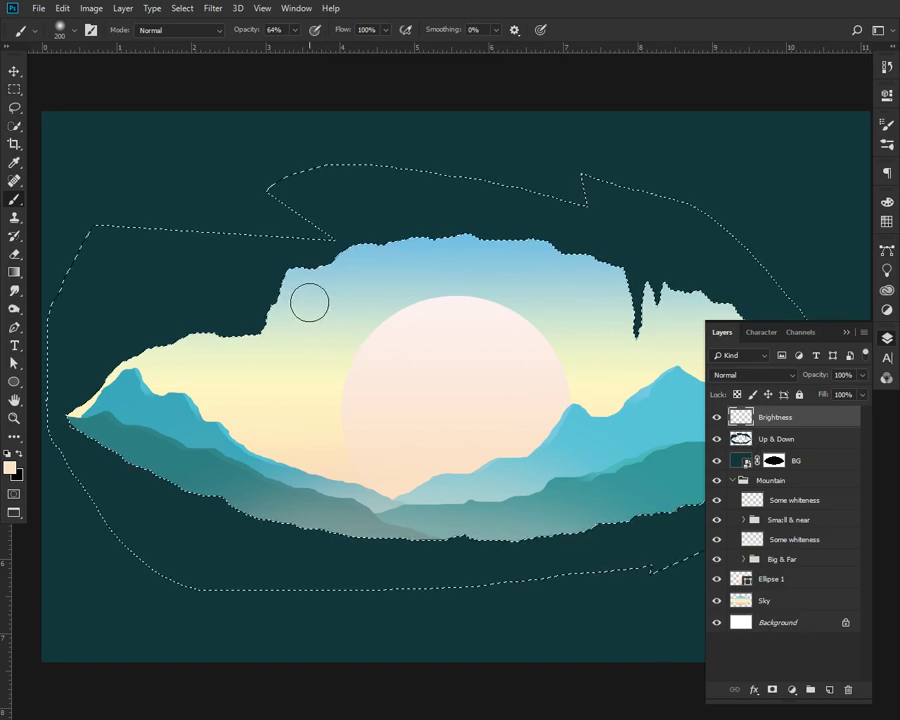
Paint a 500 px peach glow on the rock left of and above the opening
left_click_drag(306, 300, 286, 318)
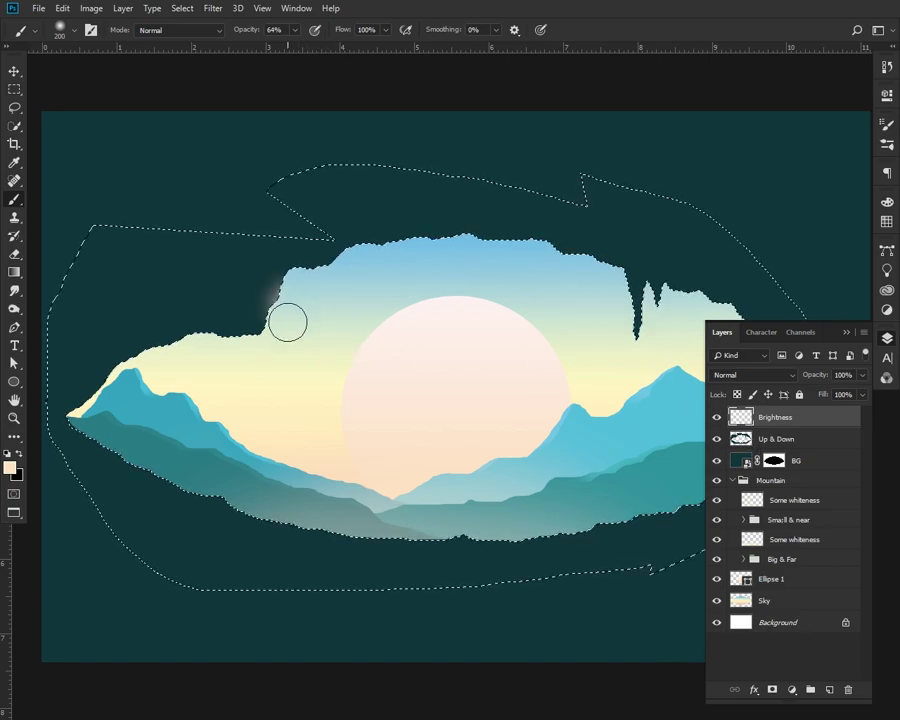
key("ctrl+z")
key("bracketright")
key("bracketright")
key("bracketright")
key("bracketright")
key("bracketright")
key("bracketright")
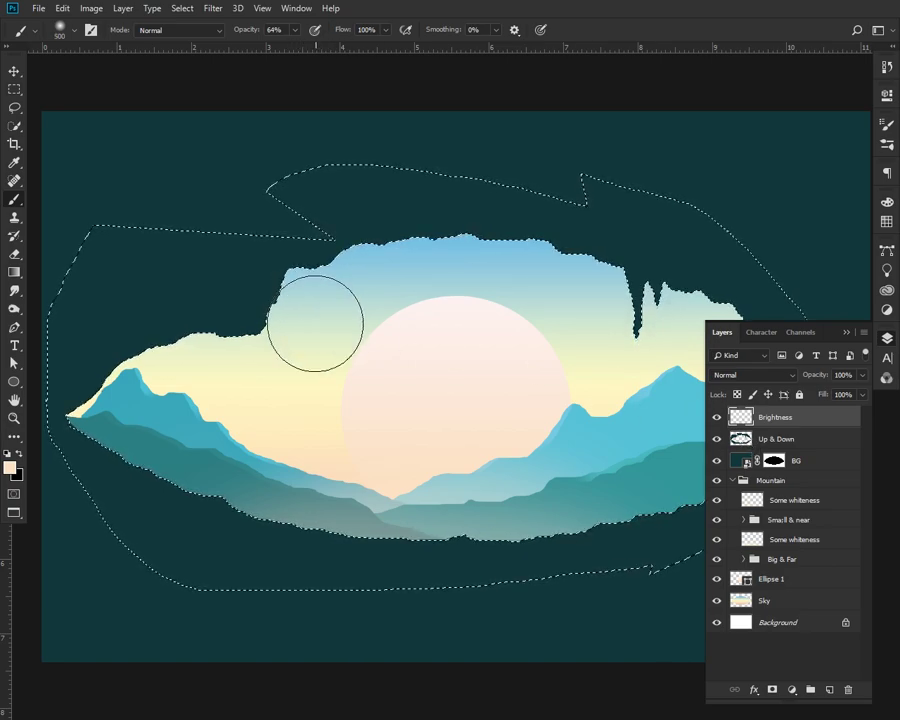
left_click_drag(317, 343, 296, 366)
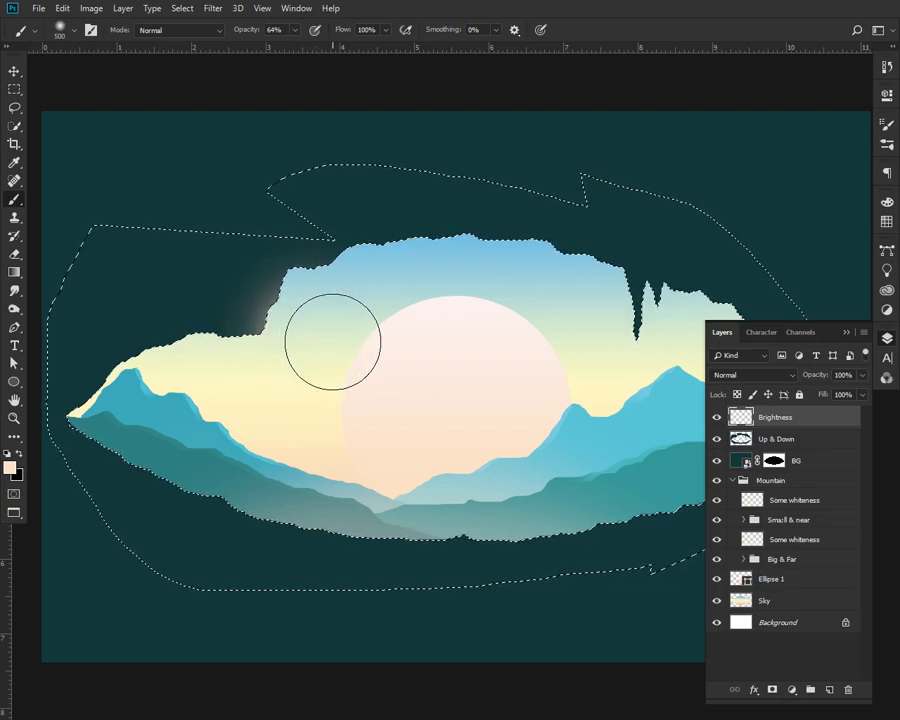
left_click_drag(576, 340, 580, 306)
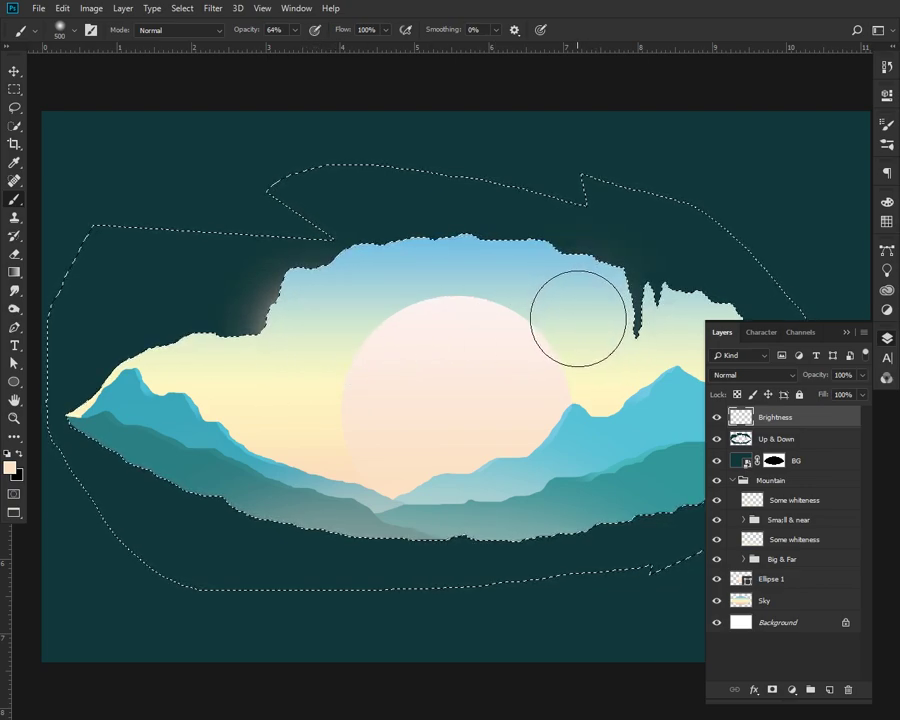
key("e")
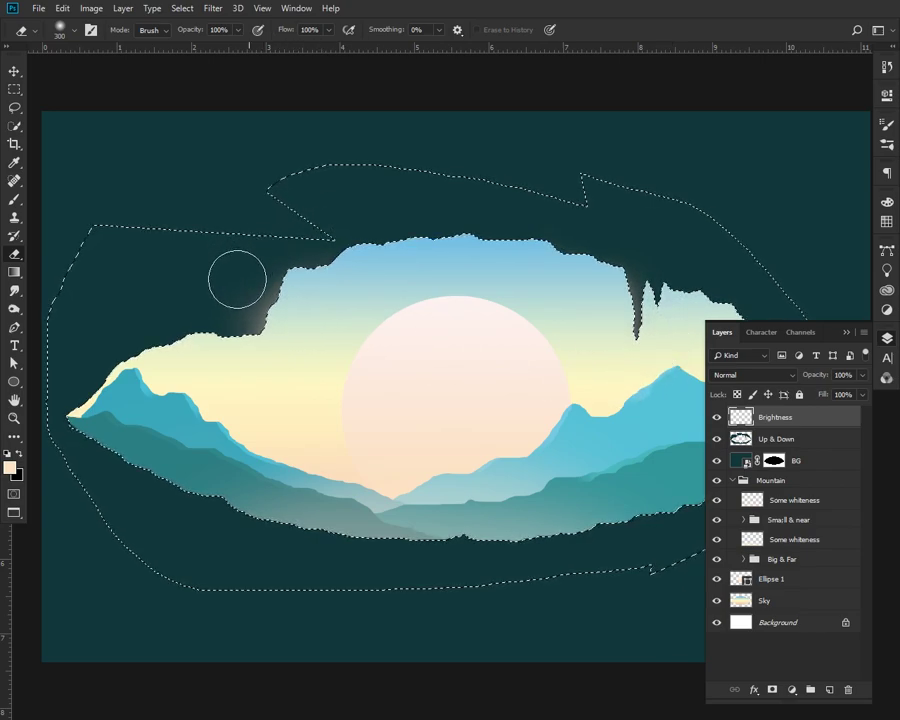
key("ctrl+d")
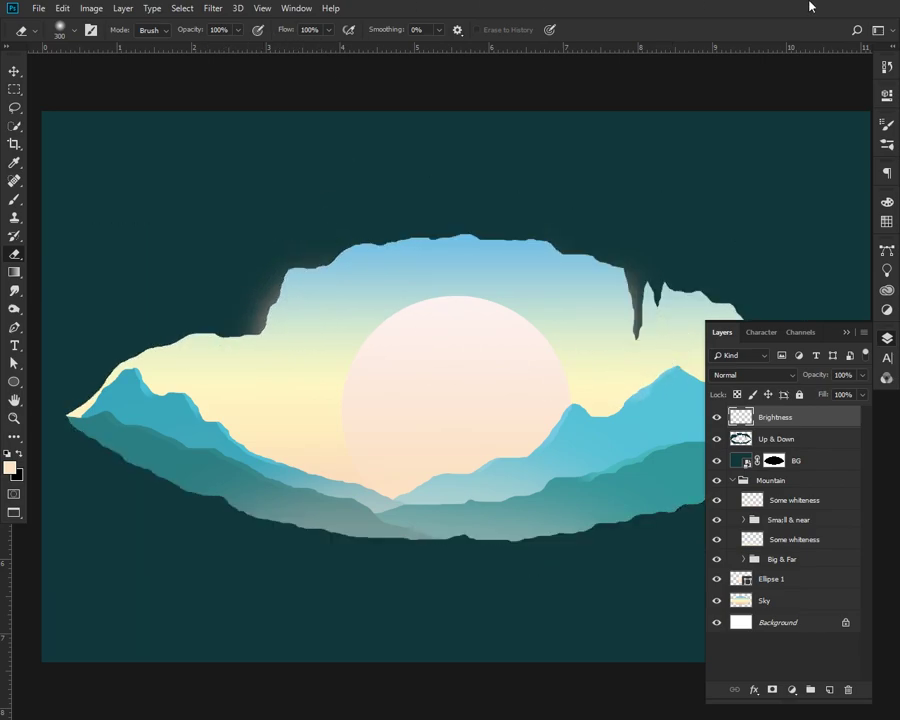
key("ctrl+minus")
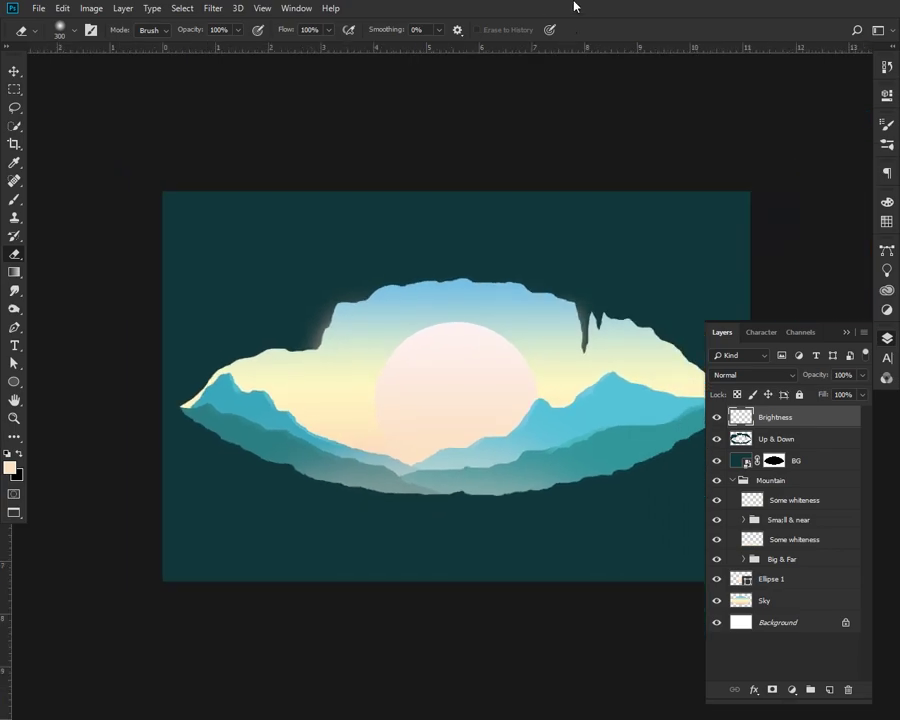
Enlarge the brush to 1300 px and toggle both Some whiteness layers to compare the glow
left_click(14, 418)
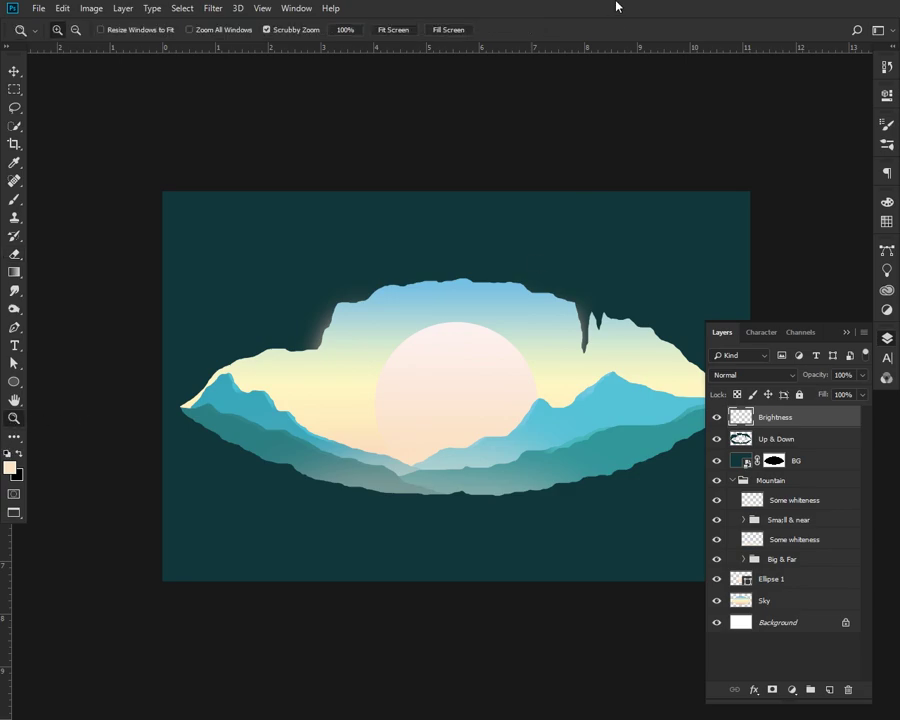
left_click(803, 500)
key("b")
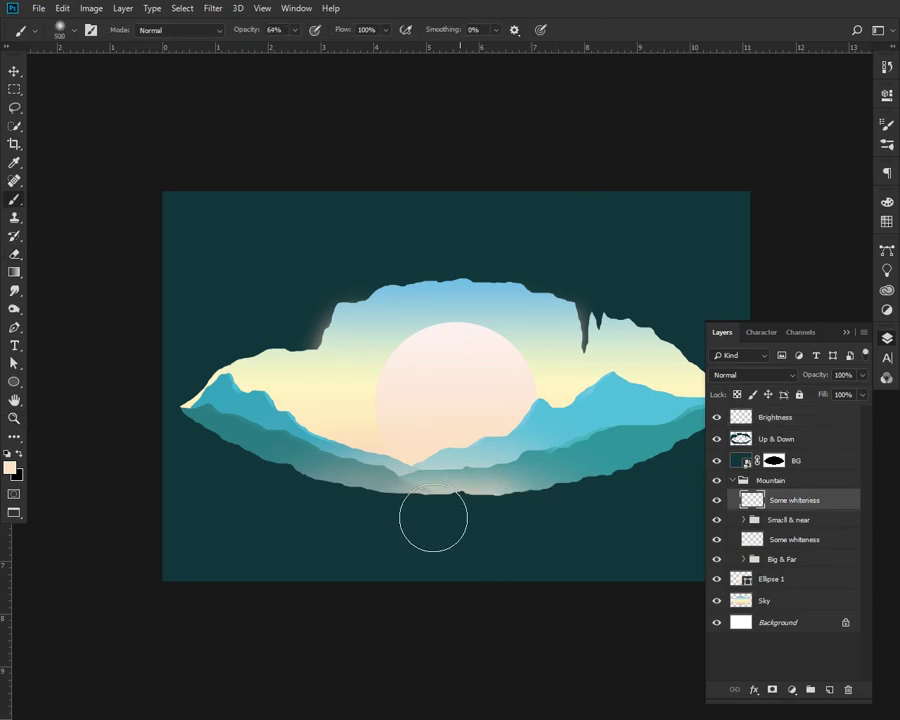
key("bracketright")
key("bracketright")
key("bracketright")
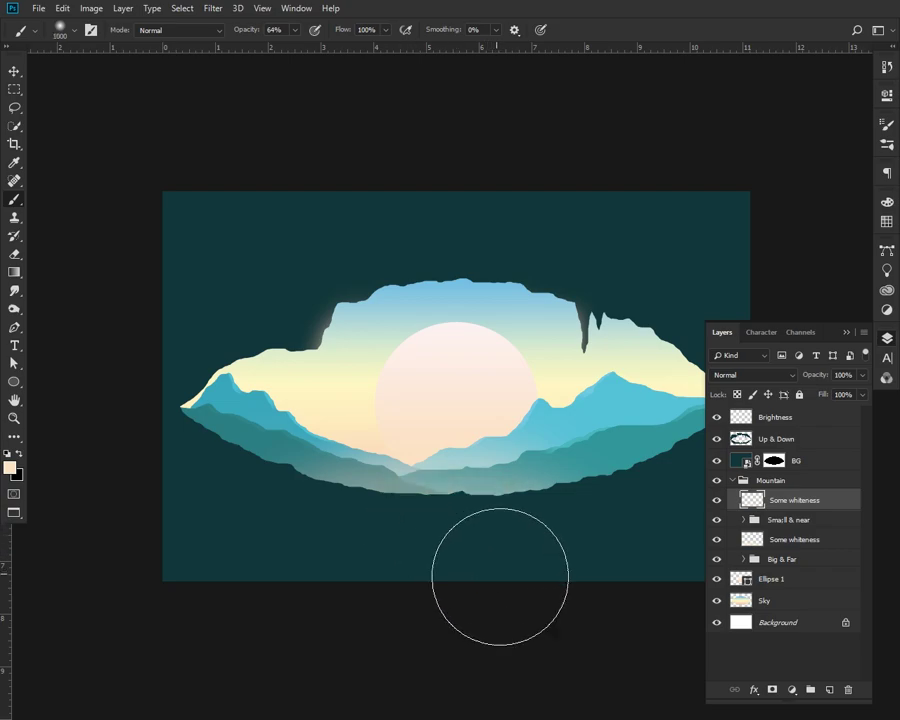
key("bracketright")
key("bracketright")
key("bracketright")
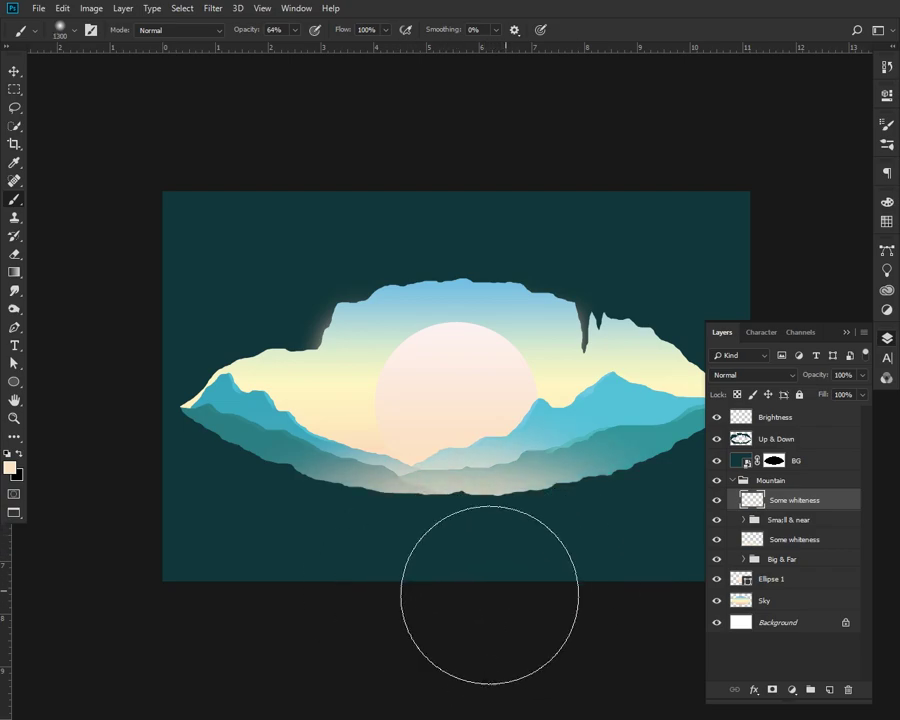
left_click(795, 539)
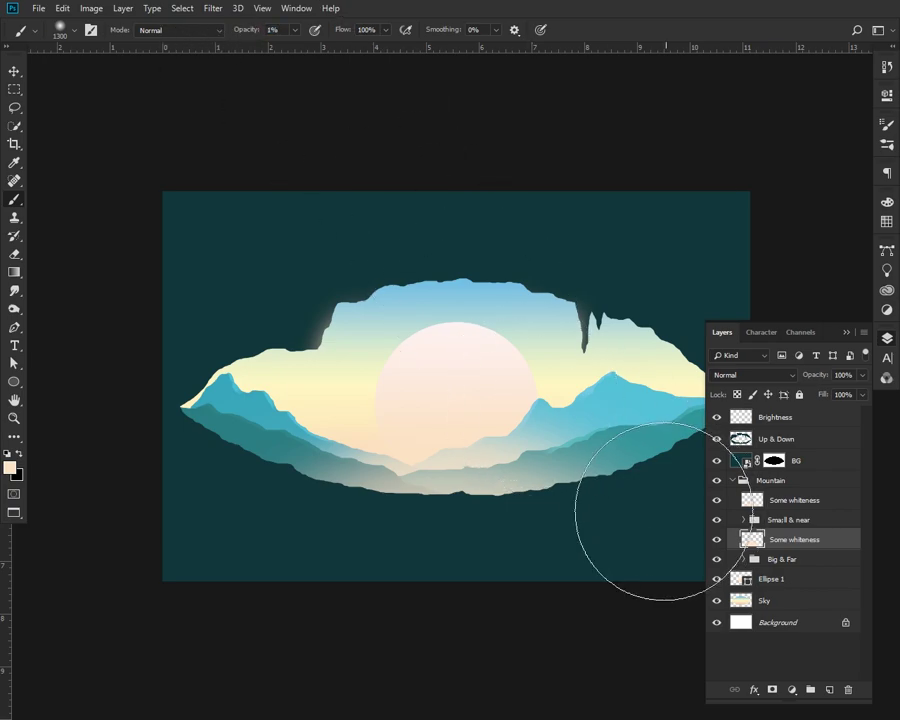
left_click(716, 539)
left_click(716, 539)
left_click(716, 539)
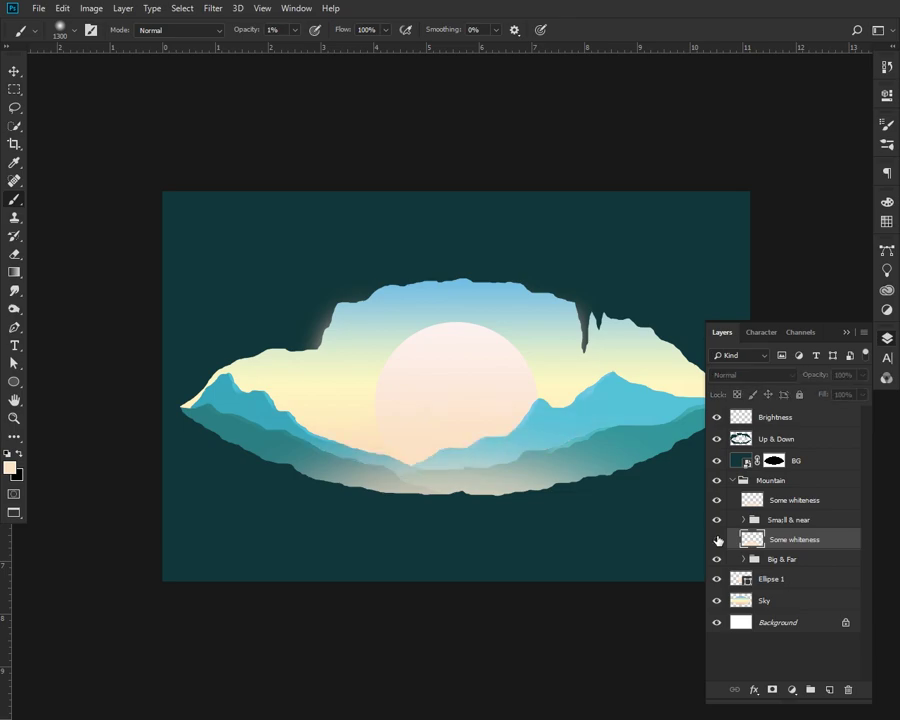
left_click(716, 539)
left_click(716, 500)
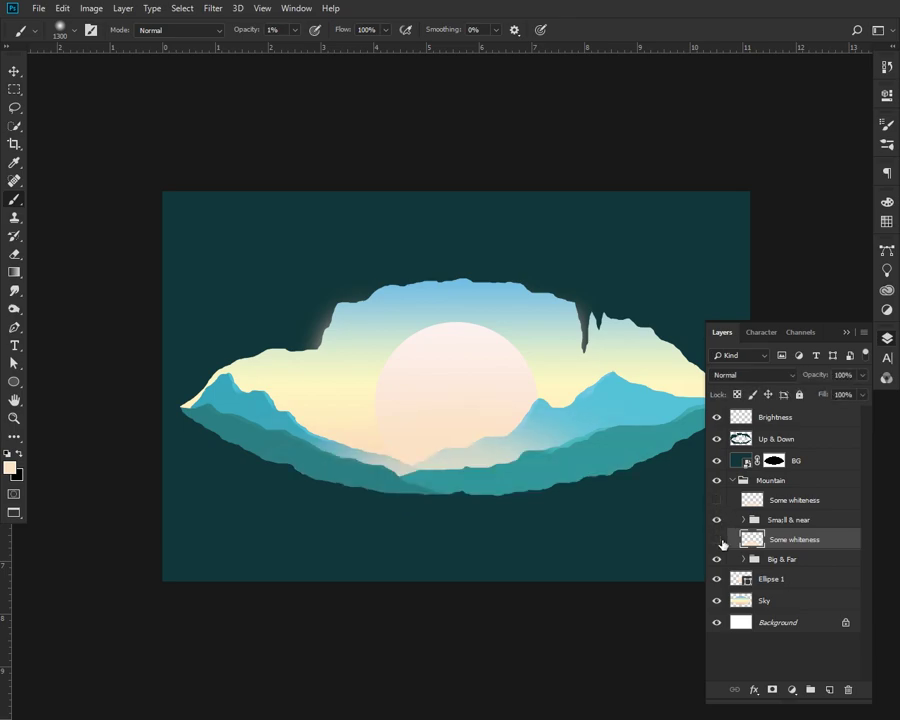
left_click(716, 500)
left_click(795, 500)
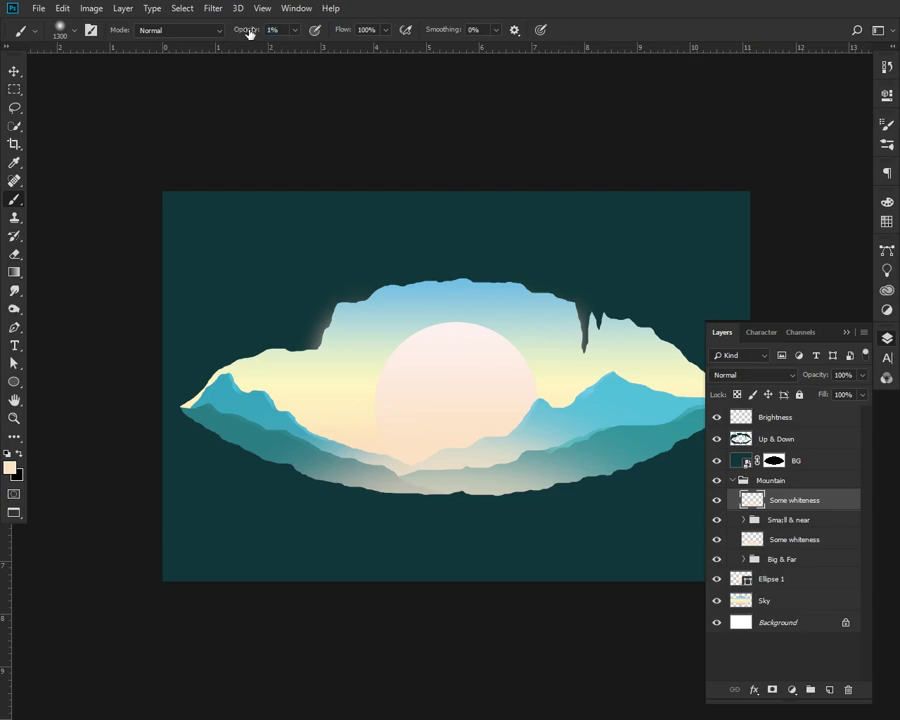
Lower the Some whiteness layer to 73% opacity and shrink the brush to 900 px
left_click(14, 71)
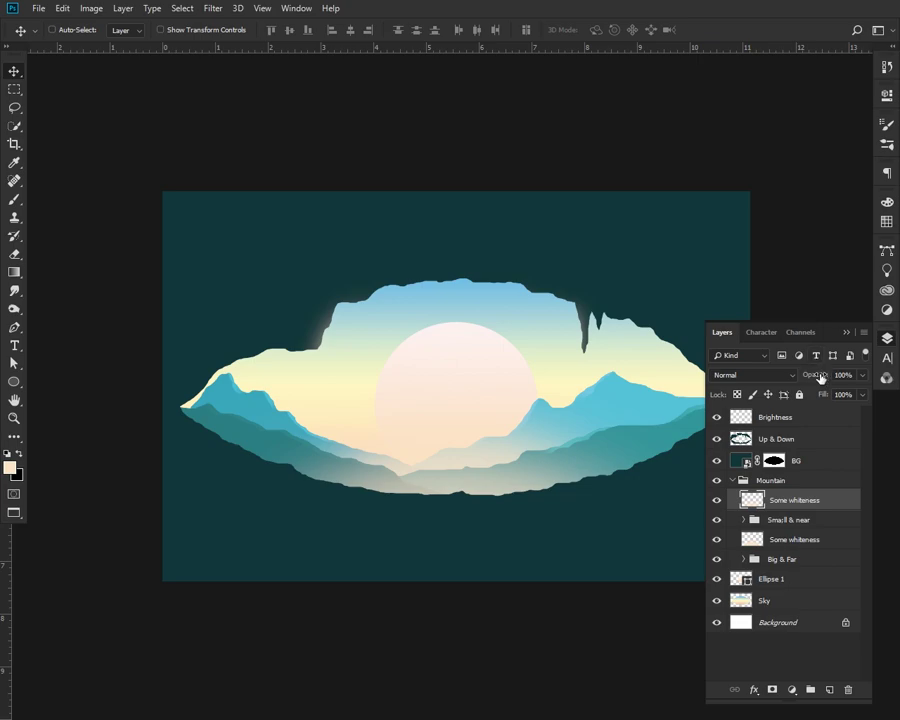
mouse_move(820, 377)
left_mouse_down()
mouse_move(806, 374)
mouse_move(811, 402)
mouse_move(797, 376)
left_mouse_up()
left_click(813, 540)
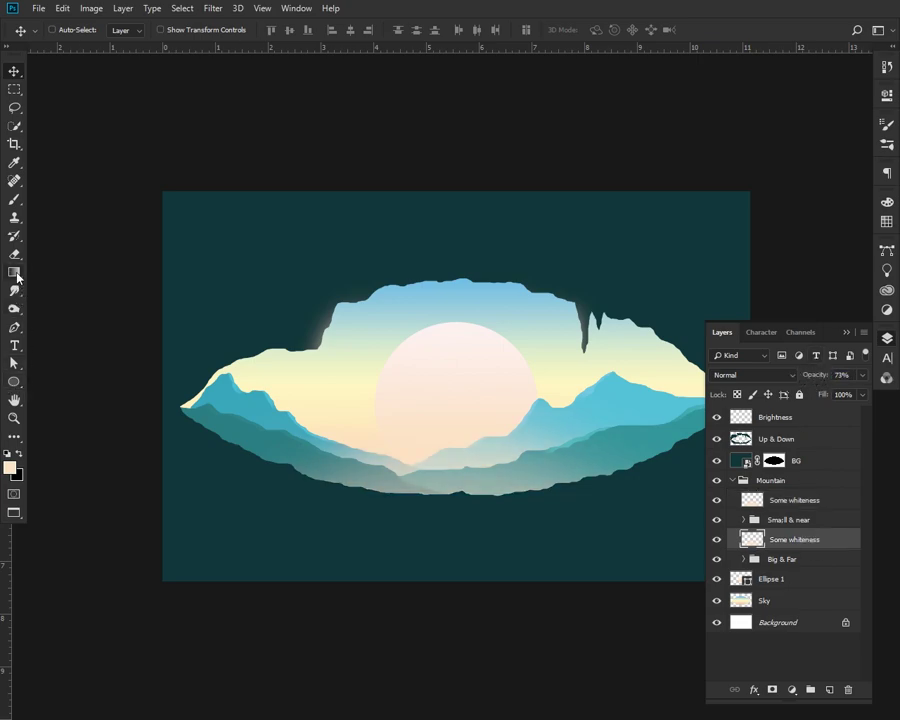
left_click(14, 181)
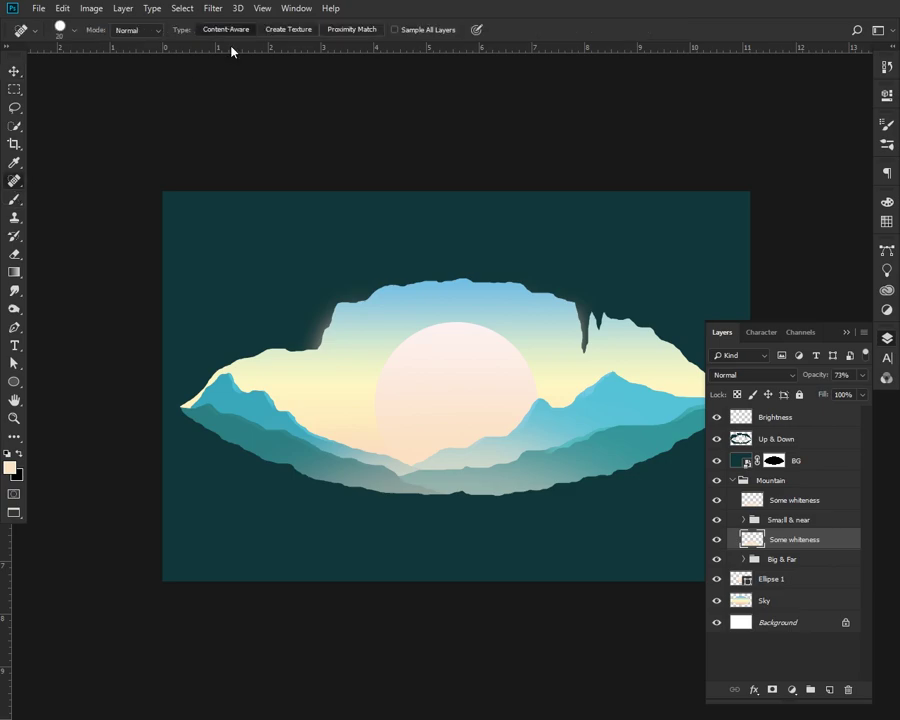
left_click(12, 200)
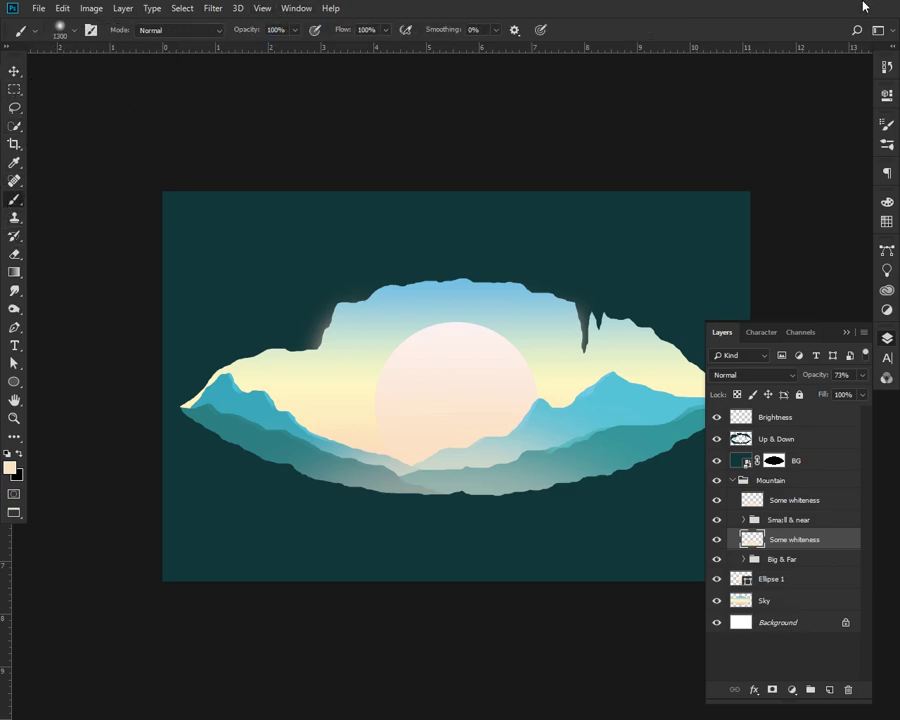
key("bracketleft")
key("bracketleft")
key("bracketleft")
key("bracketleft")
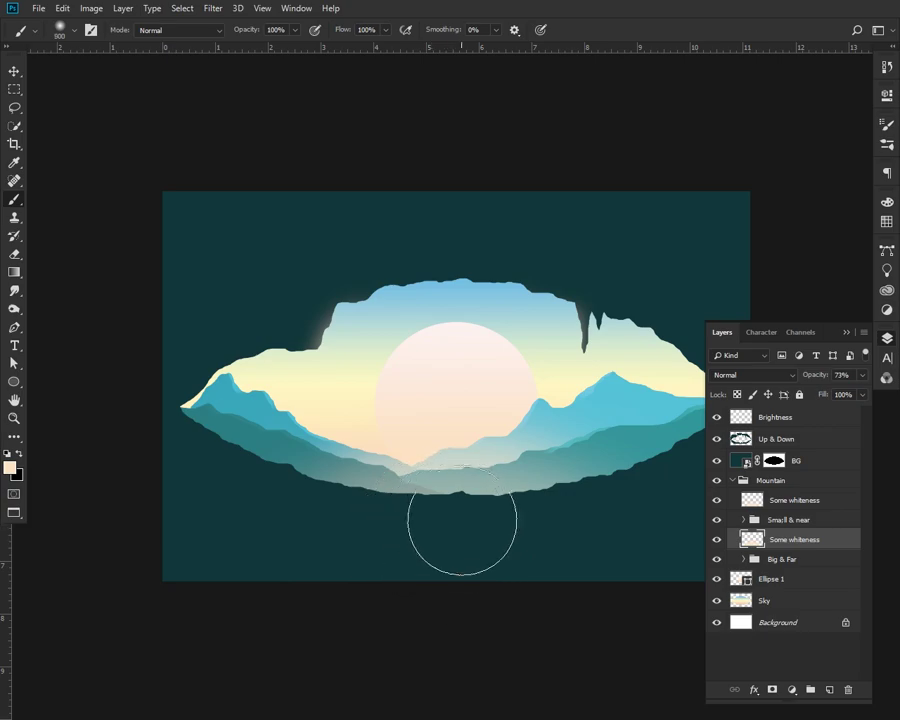
key("bracketleft")
key("bracketleft")
key("bracketleft")
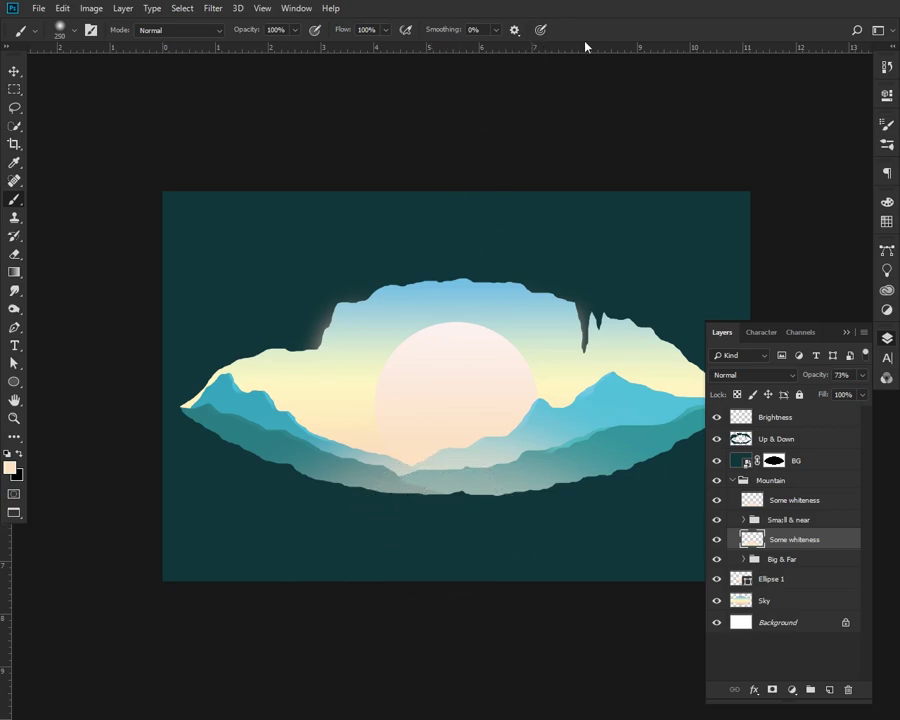
Switch from Photoshop to Chrome and open the Behance profile page
key("f")
key("f")
key("alt+Tab")
key("ctrl+1")
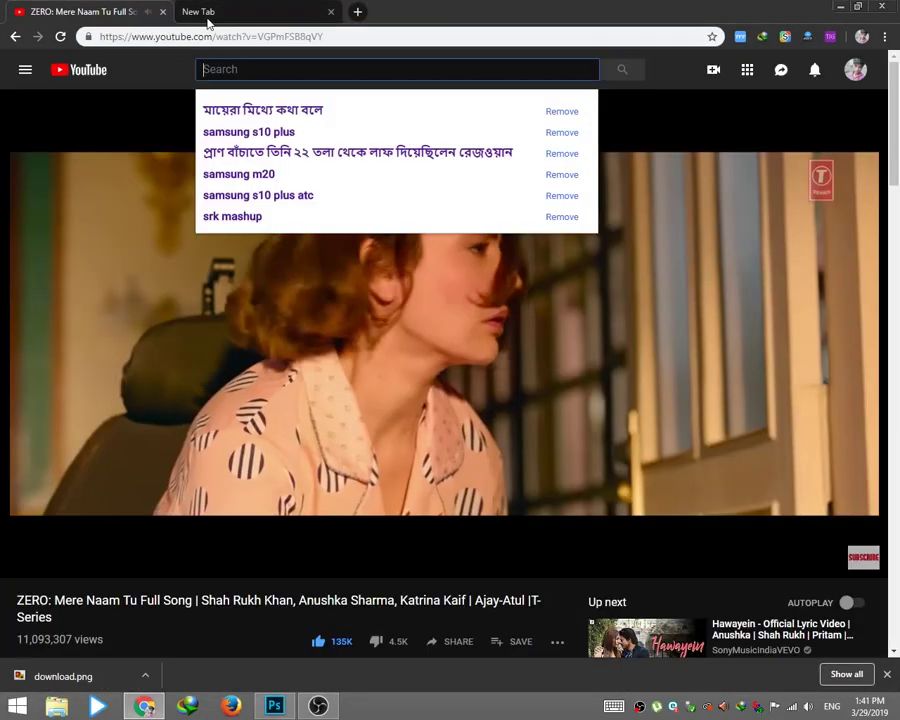
key("ctrl+Tab")
key("ctrl+Tab")
key("ctrl+Tab")
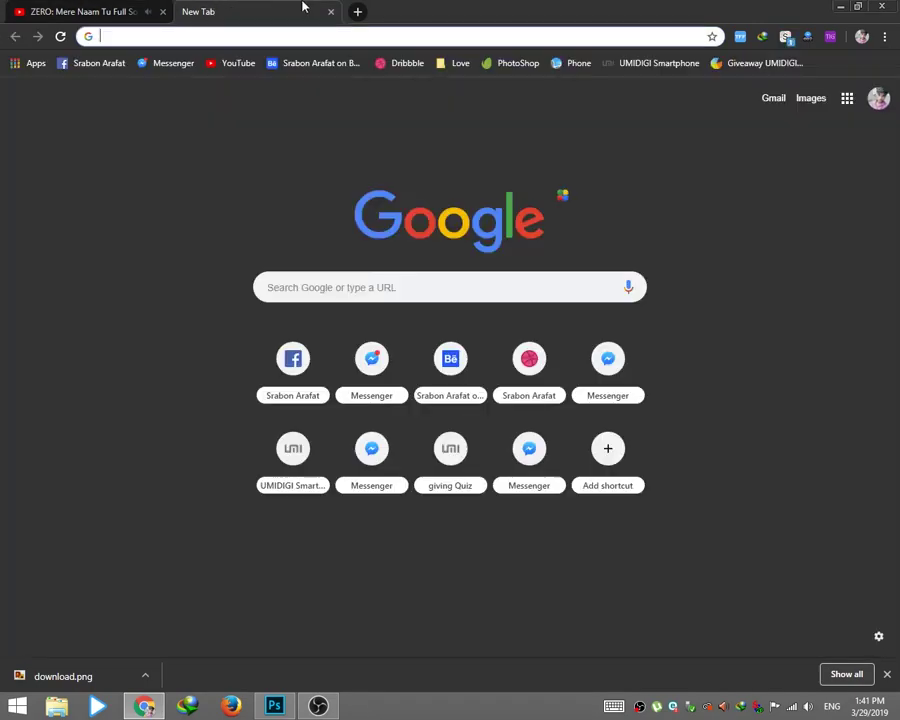
left_click(808, 706)
left_click(311, 63)
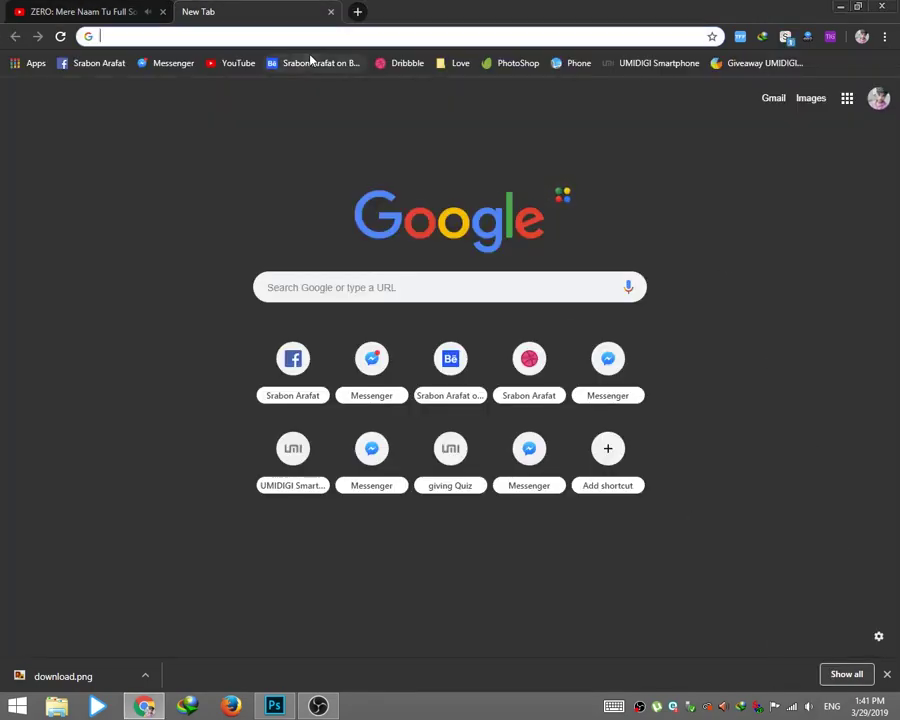
Search 'adobe stock' in a new tab and move that tab left of the Behance tab
left_click(357, 11)
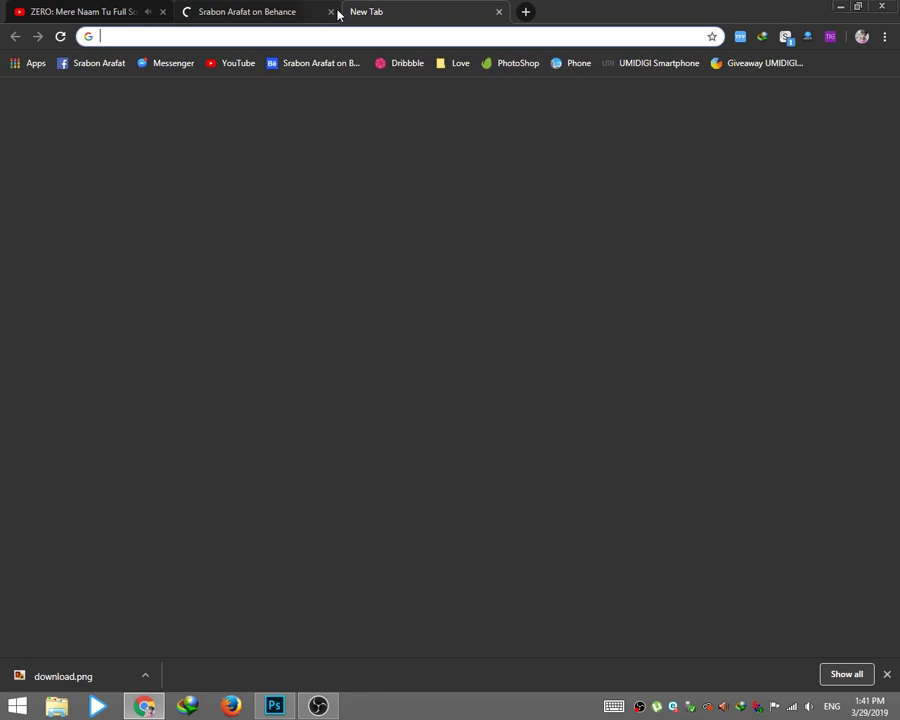
type("ad")
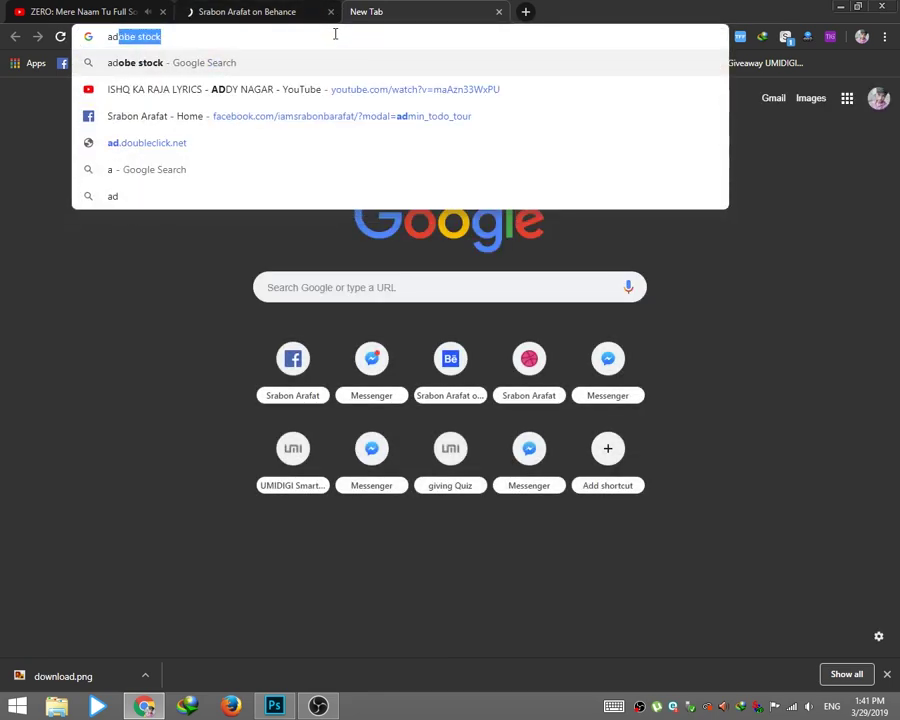
type("obe stock")
key("Return")
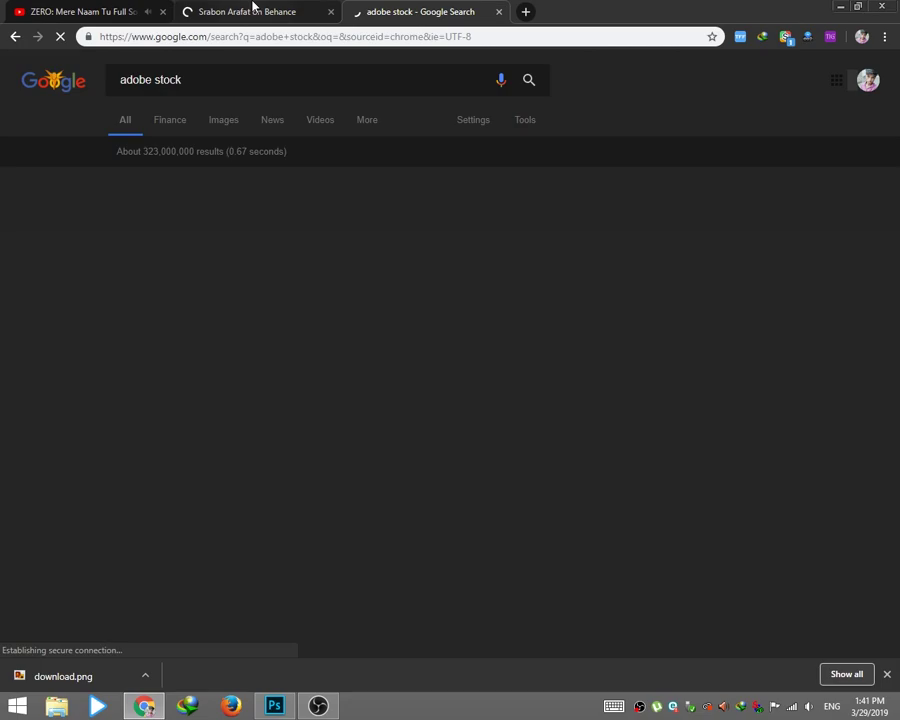
left_click(253, 8)
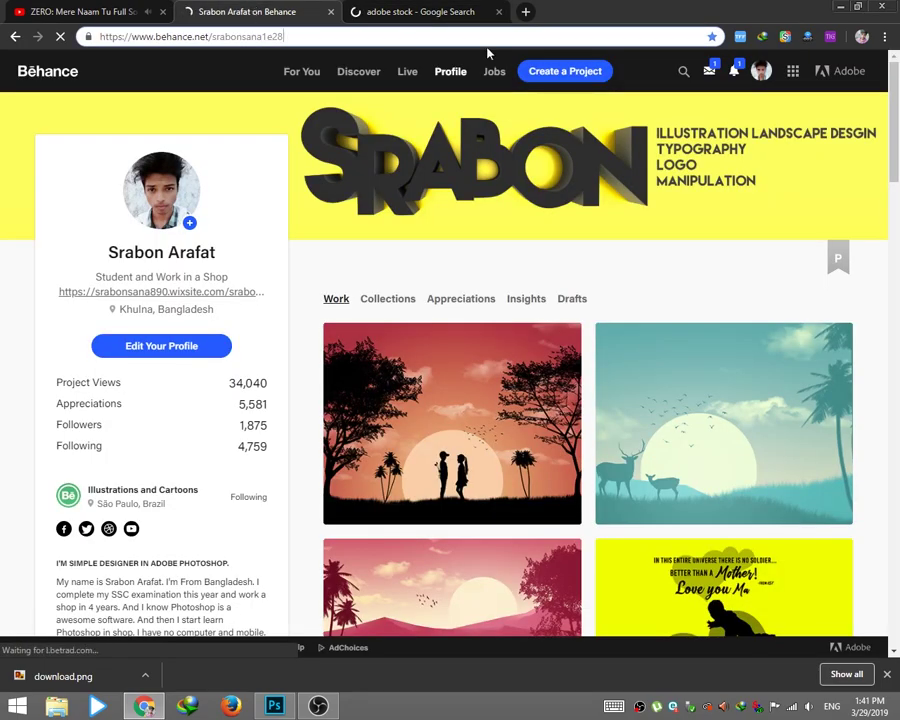
left_click(735, 72)
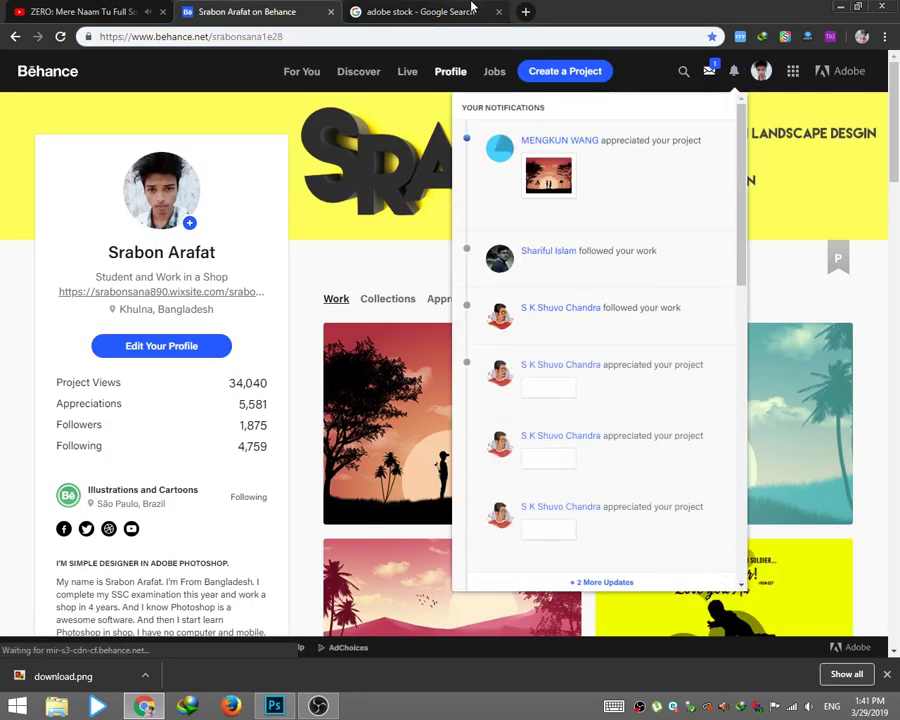
left_click_drag(360, 12, 243, 17)
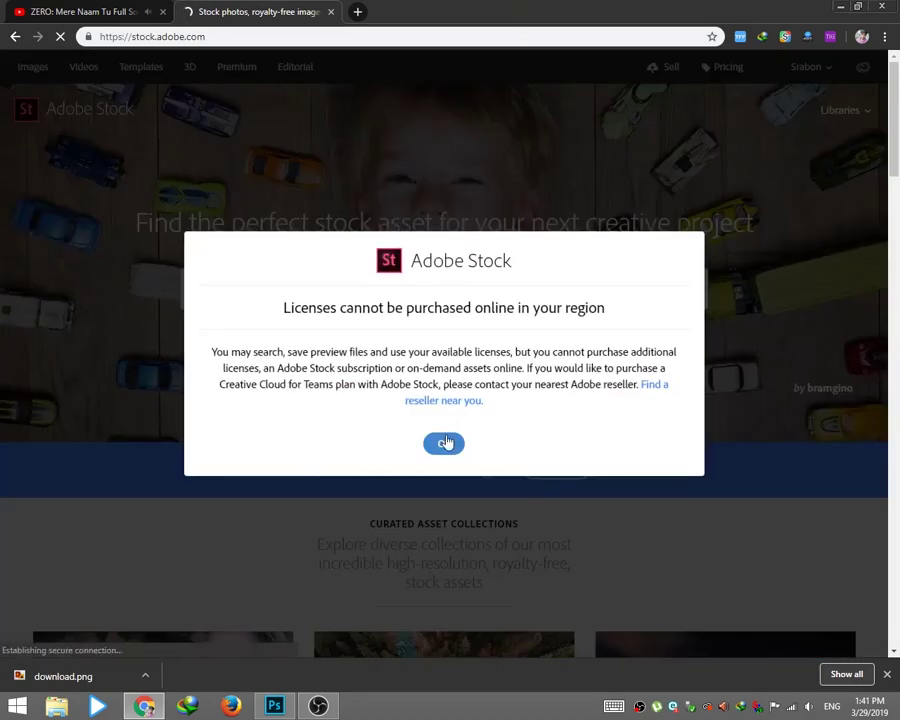
On Adobe Stock, dismiss the licence prompt and rerun the earlier 'wolf stand back view' search
left_click(445, 443)
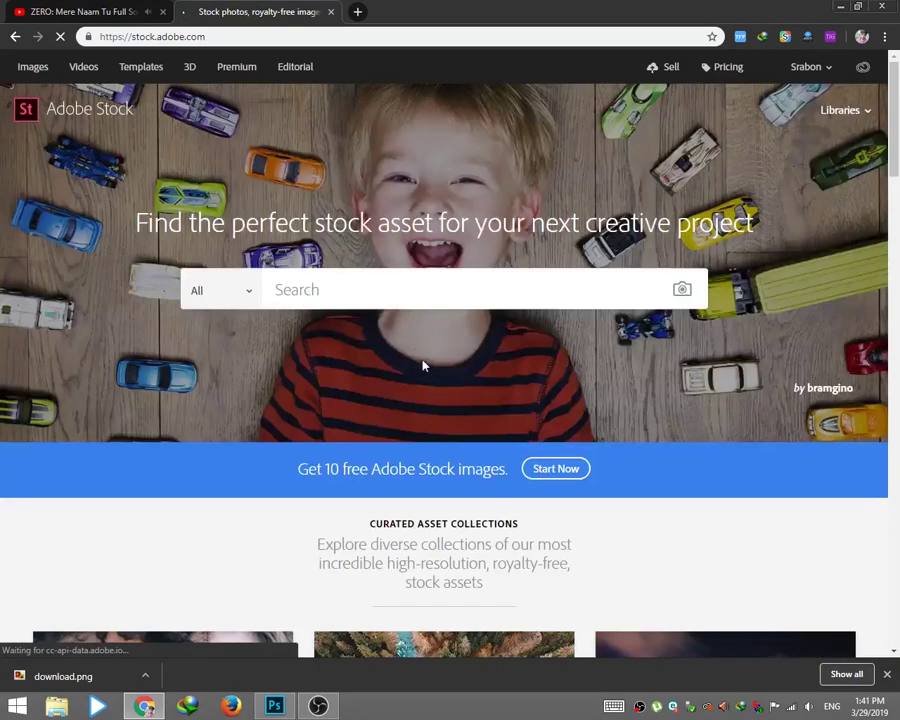
left_click(384, 290)
left_click(355, 357)
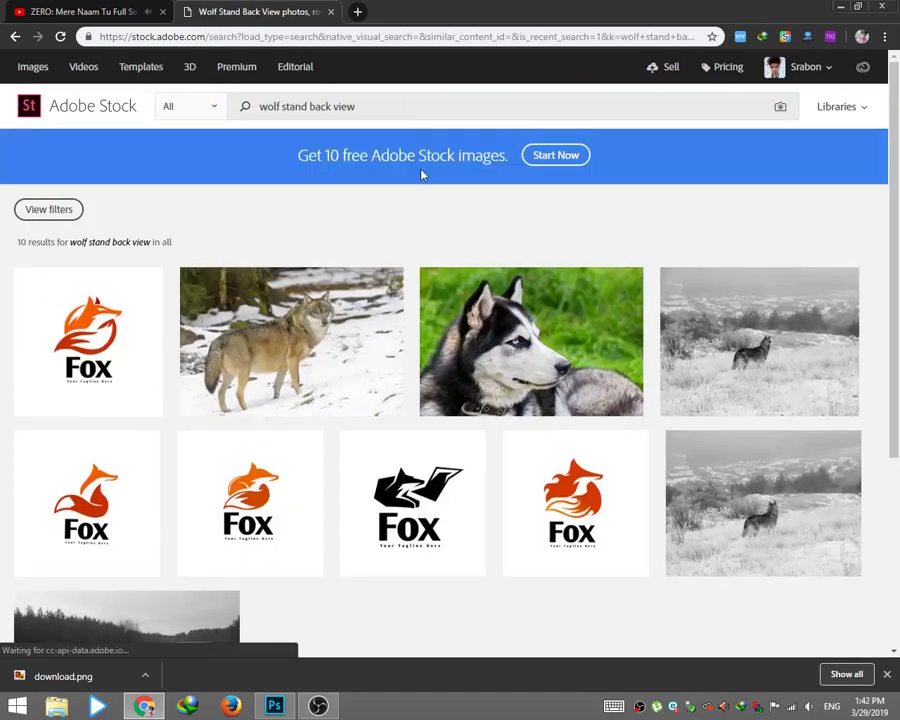
scroll(420, 172, "down", 5)
scroll(136, 356, "up", 5)
left_click_drag(356, 106, 240, 110)
Search Google Images for 'wolf stand back view' and browse the results
key("ctrl+c")
key("ctrl+t")
key("ctrl+v")
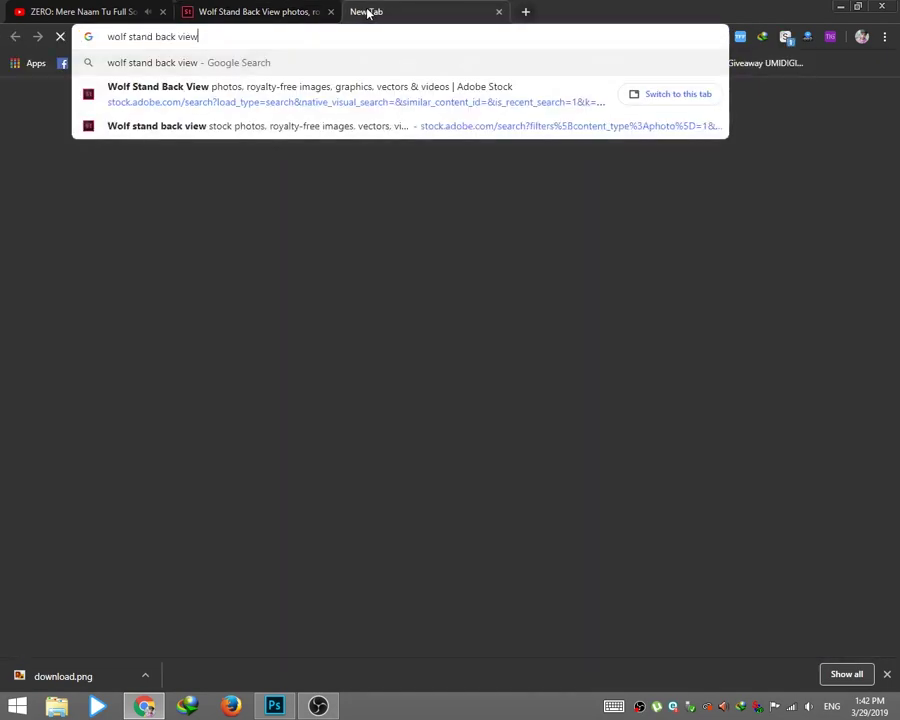
key("Return")
left_click(165, 120)
scroll(295, 172, "down", 4)
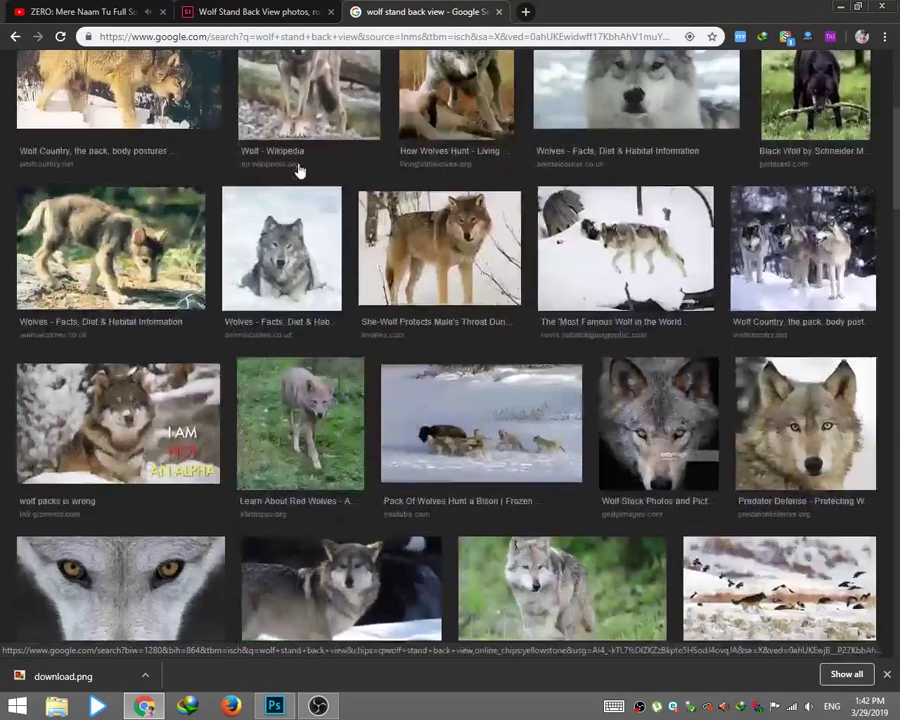
scroll(300, 170, "down", 3)
scroll(310, 165, "down", 4)
scroll(334, 125, "up", 10)
Change the Google Images query to 'wolf sitting back view' and browse the results
double_click(152, 79)
key("BackSpace")
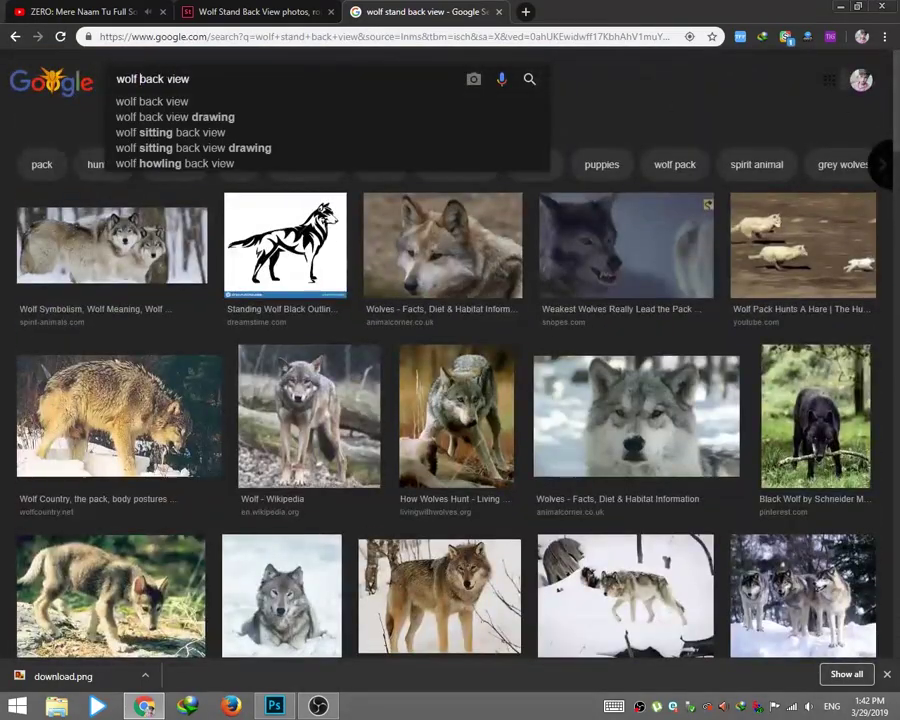
left_click(226, 131)
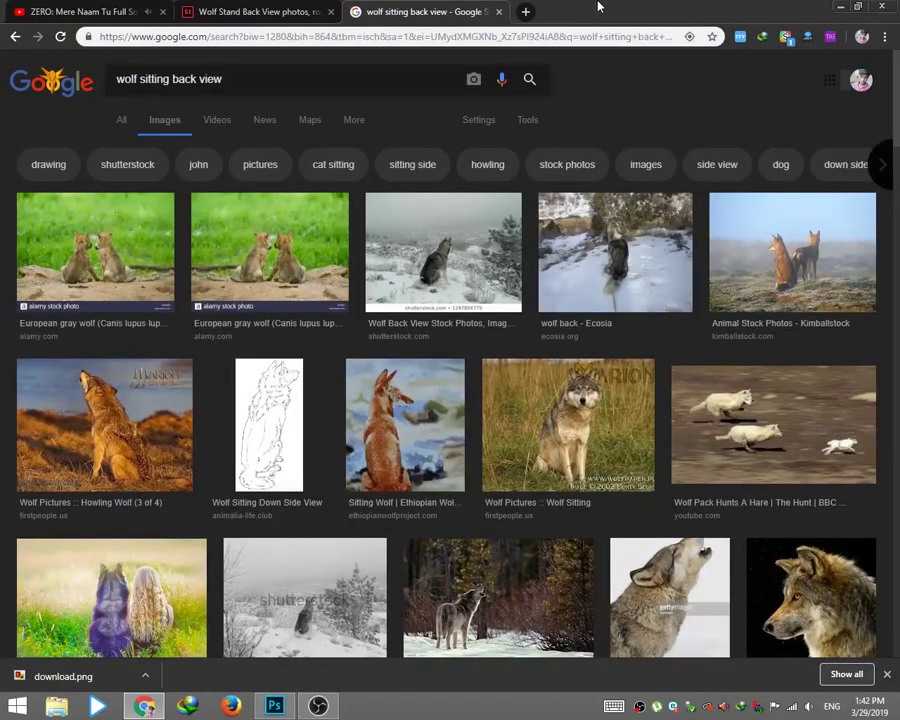
scroll(525, 258, "down", 5)
scroll(525, 256, "down", 4)
scroll(527, 252, "down", 3)
scroll(526, 248, "up", 12)
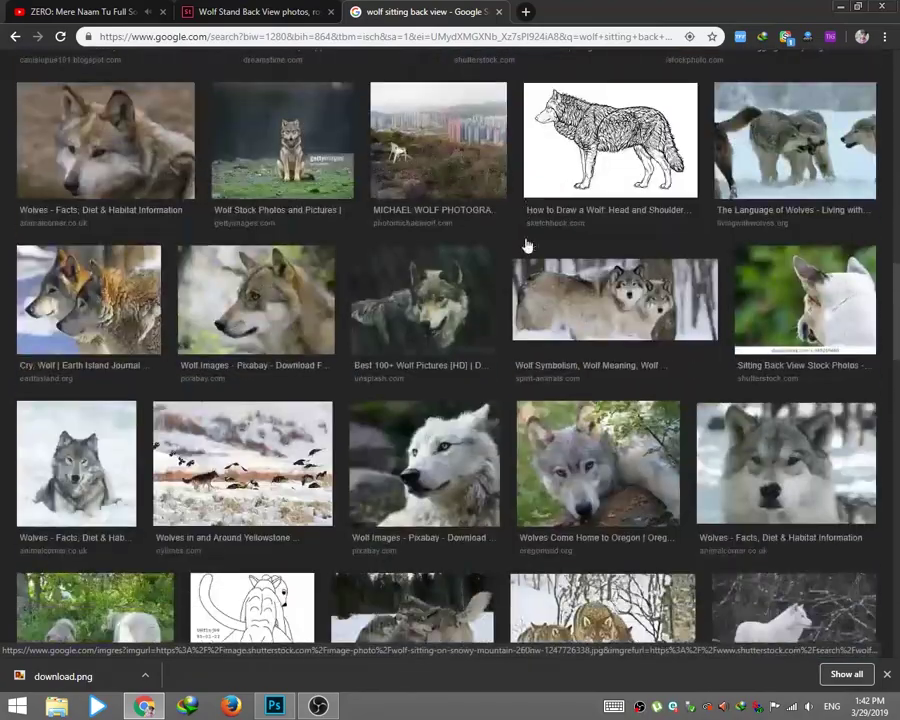
Search Adobe Stock for 'wolf back view' and browse the results
left_click(255, 11)
triple_click(307, 108)
type("wolf back view")
key("Return")
key("ctrl+Tab")
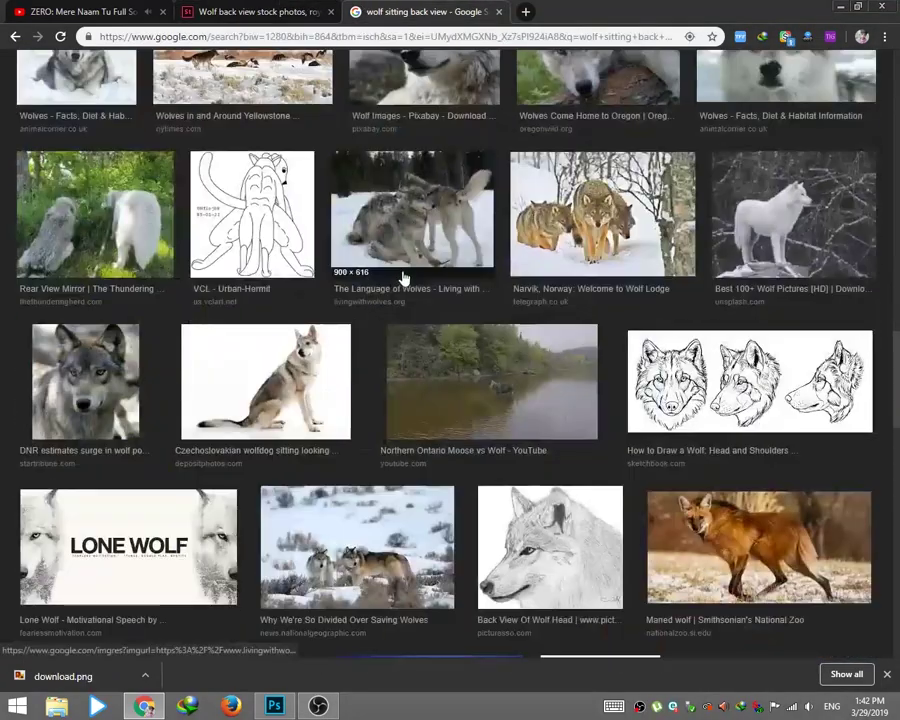
scroll(402, 277, "down", 3)
scroll(406, 271, "down", 3)
scroll(394, 280, "down", 5)
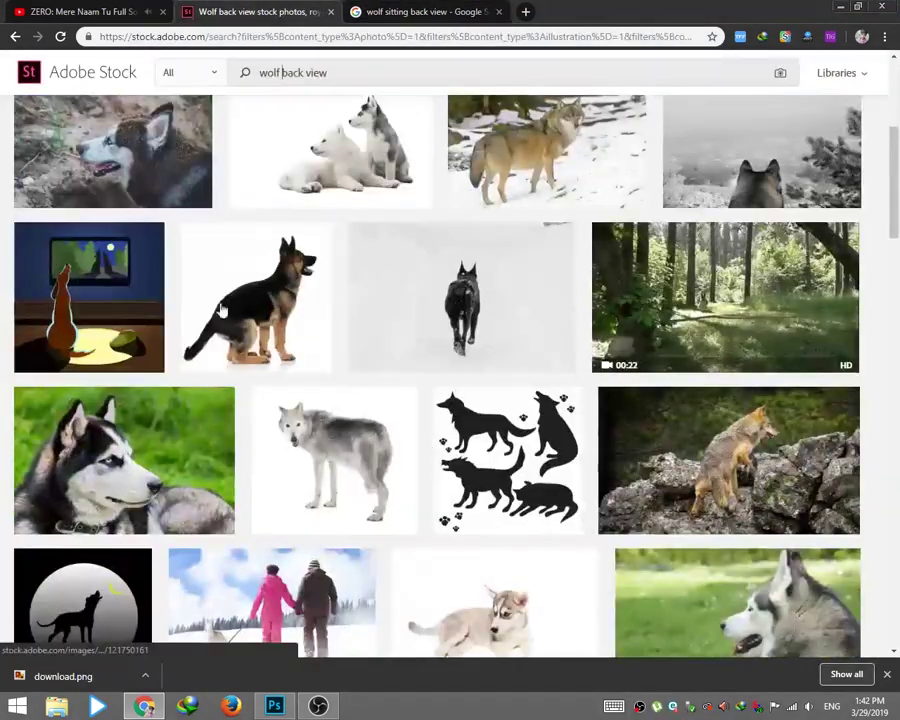
scroll(394, 280, "down", 4)
scroll(394, 280, "down", 4)
scroll(395, 280, "down", 4)
scroll(396, 277, "down", 5)
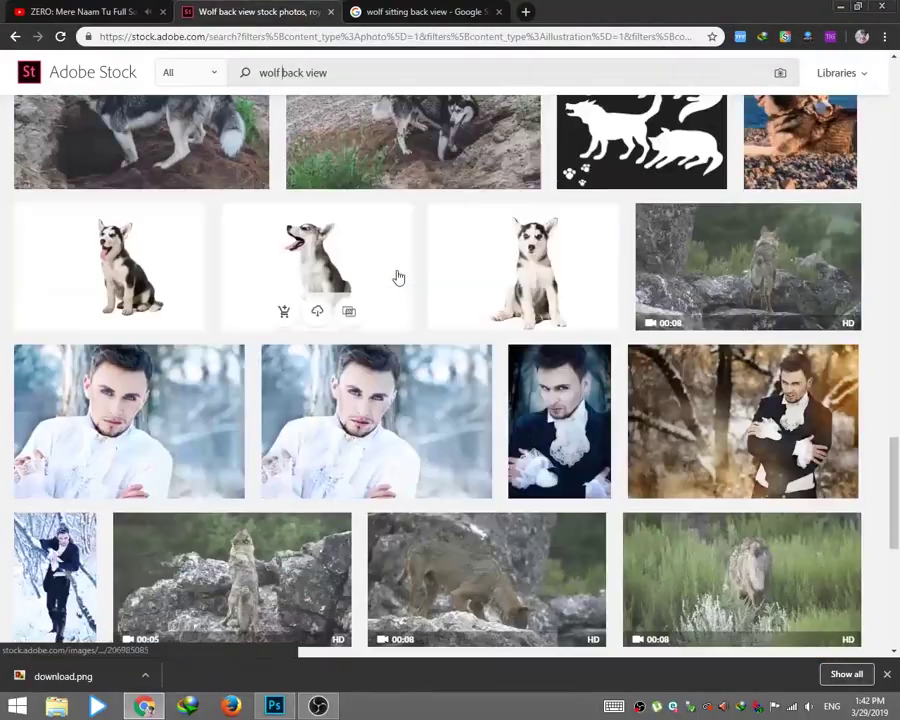
Search Google Images for 'wolf back view' and open the white wolf photo preview
key("ctrl+Tab")
scroll(450, 400, "down", 5)
scroll(450, 400, "up", 15)
key("BackSpace")
key("Return")
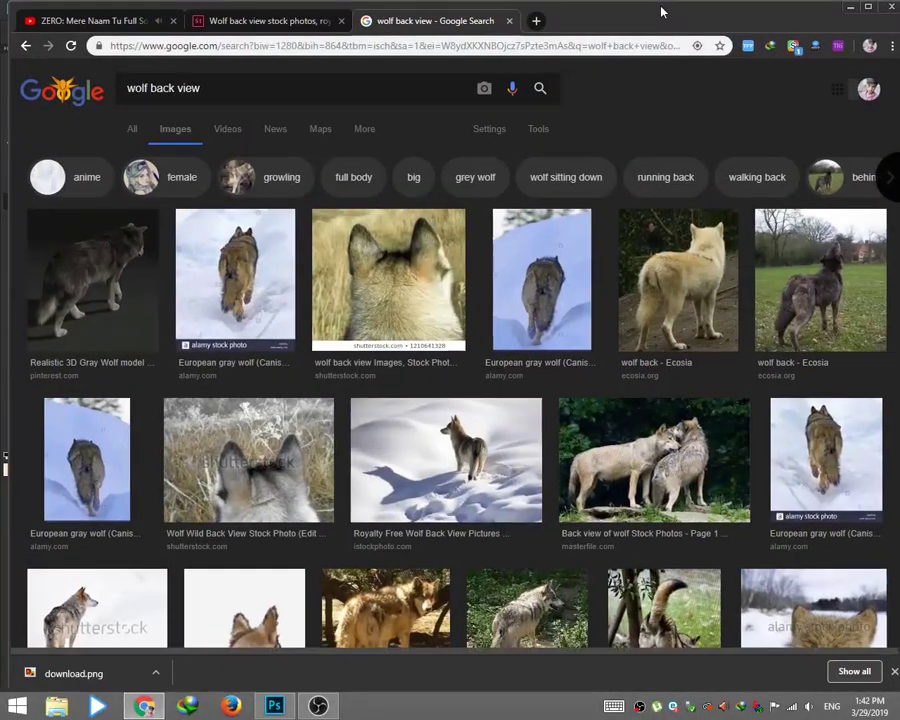
left_click(675, 270)
scroll(437, 278, "down", 5)
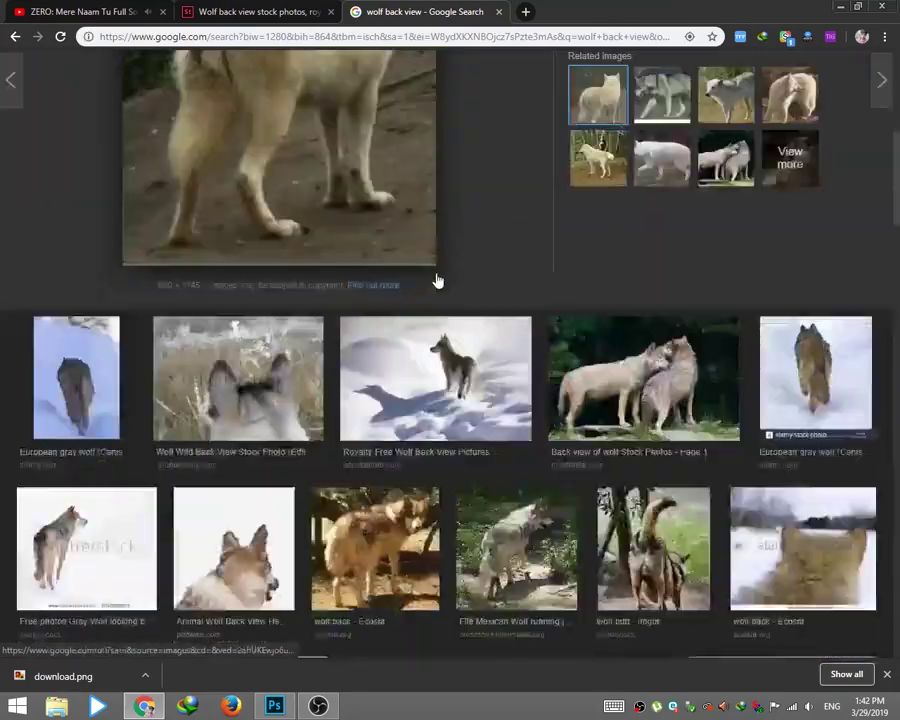
scroll(437, 278, "down", 6)
scroll(760, 371, "down", 6)
scroll(800, 337, "down", 4)
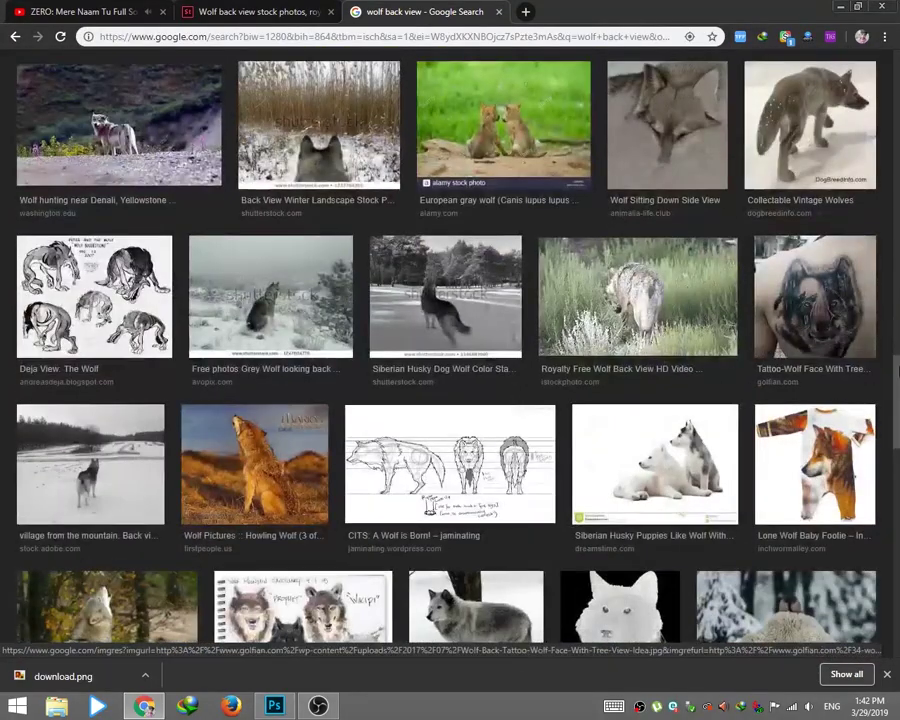
scroll(850, 400, "down", 2)
scroll(890, 430, "down", 2)
scroll(893, 449, "down", 1)
scroll(893, 449, "up", 5)
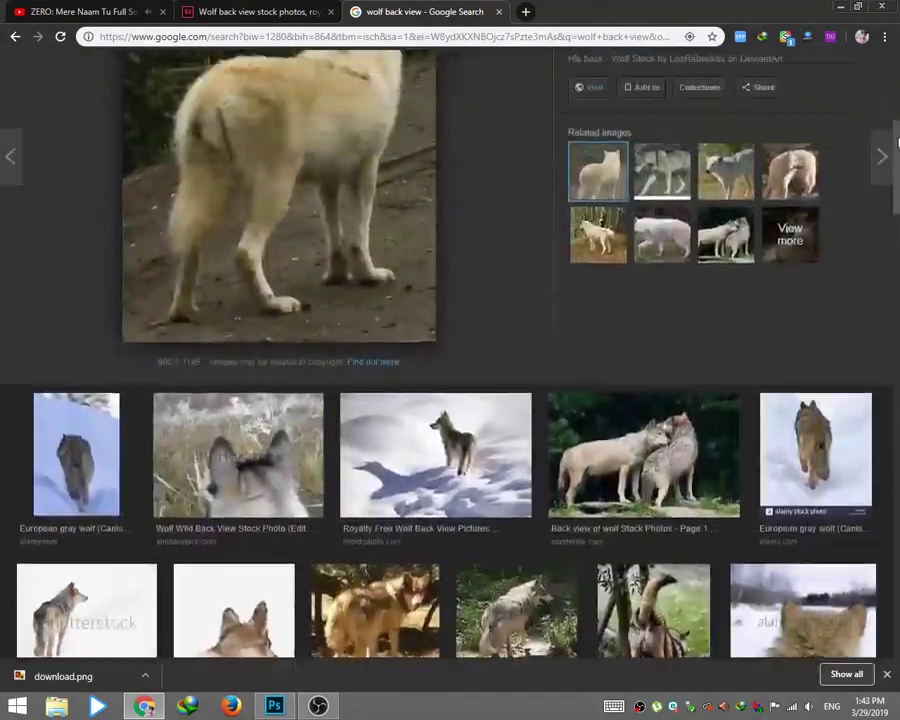
scroll(663, 211, "up", 2)
scroll(450, 340, "down", 2)
Save the white wolf image as a PNG on the Desktop and return to Photoshop
right_click(333, 264)
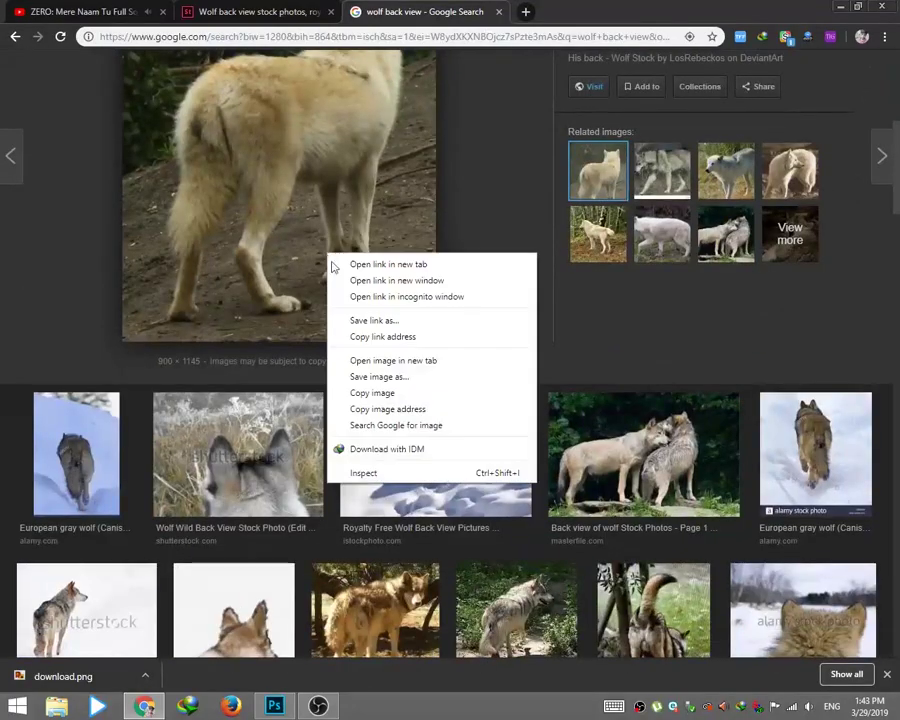
left_click(392, 377)
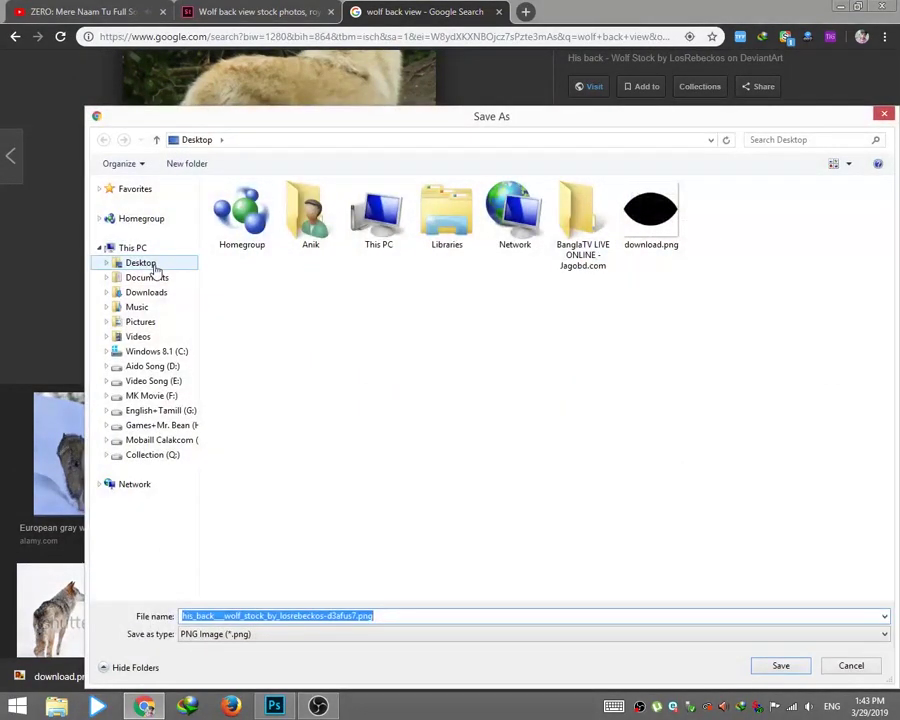
left_click(773, 656)
left_click(285, 706)
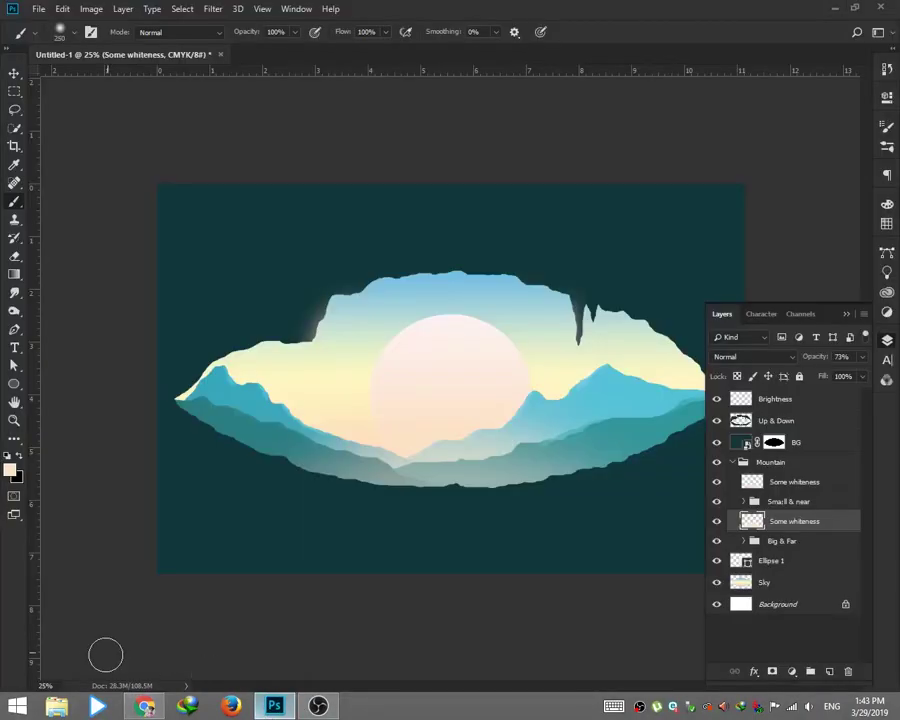
Open the saved wolf PNG from the Desktop as a new document and hide the rulers
left_click(59, 706)
left_click(57, 234)
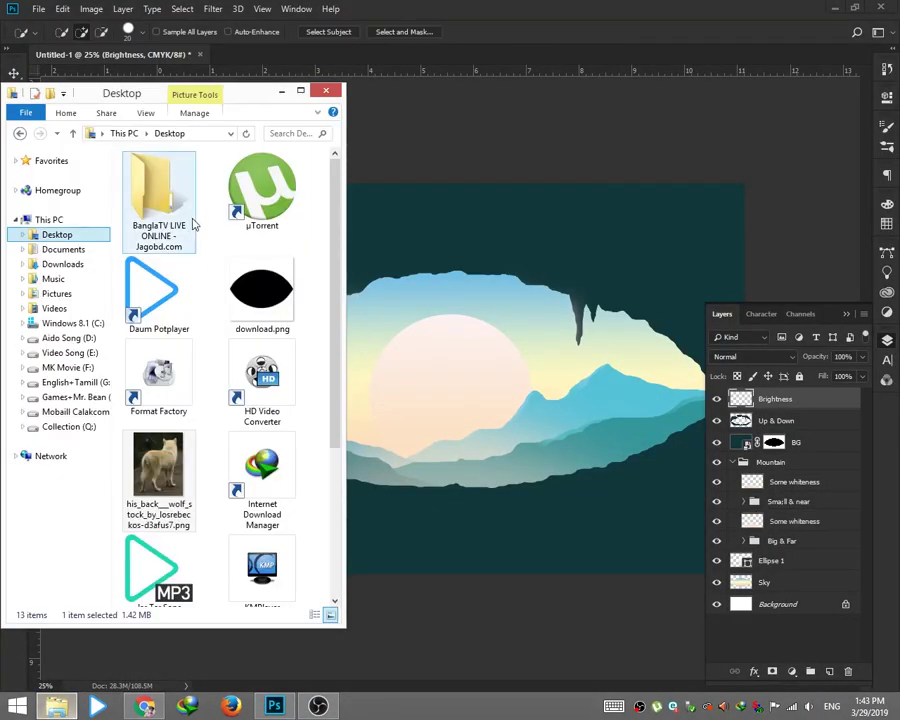
left_click_drag(163, 481, 430, 45)
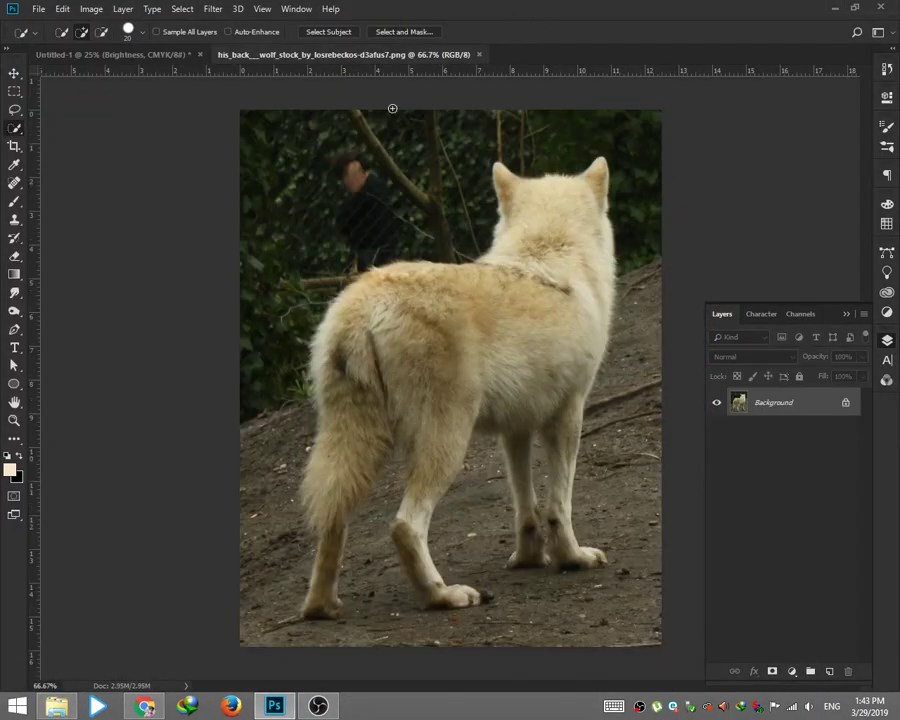
key("ctrl+r")
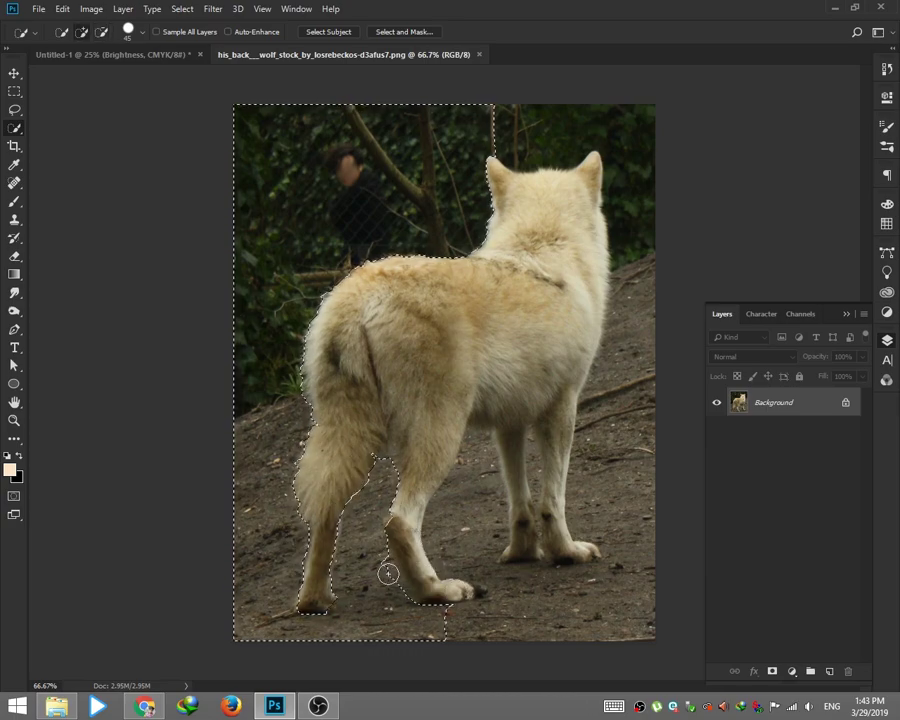
Quick-select the background, adding the gaps between the legs with a size-10 brush
mouse_move(552, 612)
left_mouse_down()
mouse_move(632, 368)
mouse_move(632, 180)
left_mouse_up()
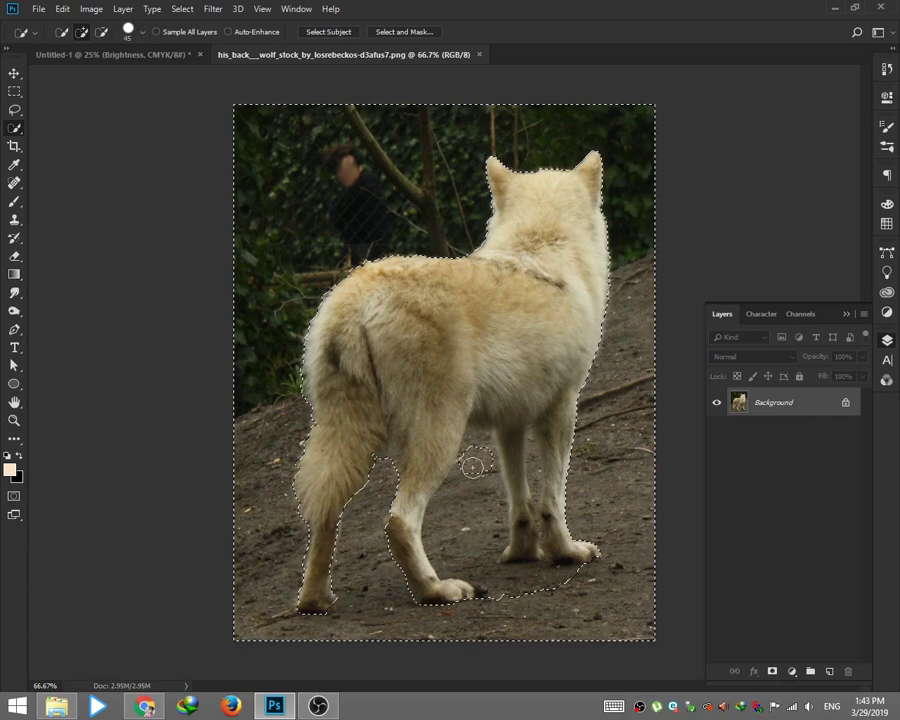
mouse_move(468, 464)
left_mouse_down()
mouse_move(480, 455)
mouse_move(516, 514)
mouse_move(560, 548)
mouse_move(585, 553)
mouse_move(556, 576)
left_mouse_up()
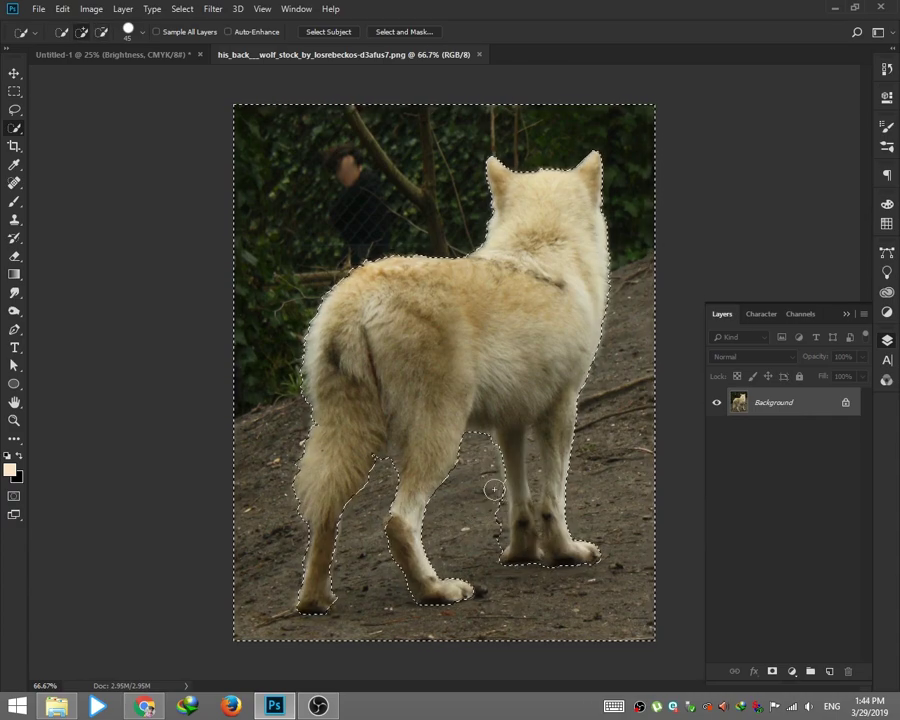
key("bracketleft")
key("bracketleft")
key("bracketleft")
left_click_drag(532, 500, 534, 456)
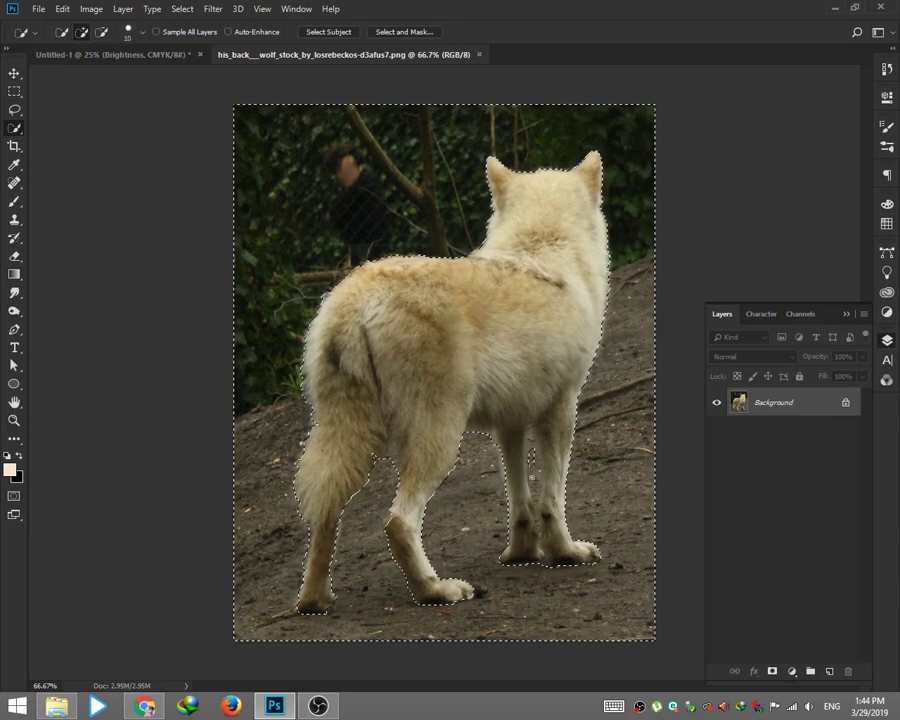
left_click(604, 498, "ctrl")
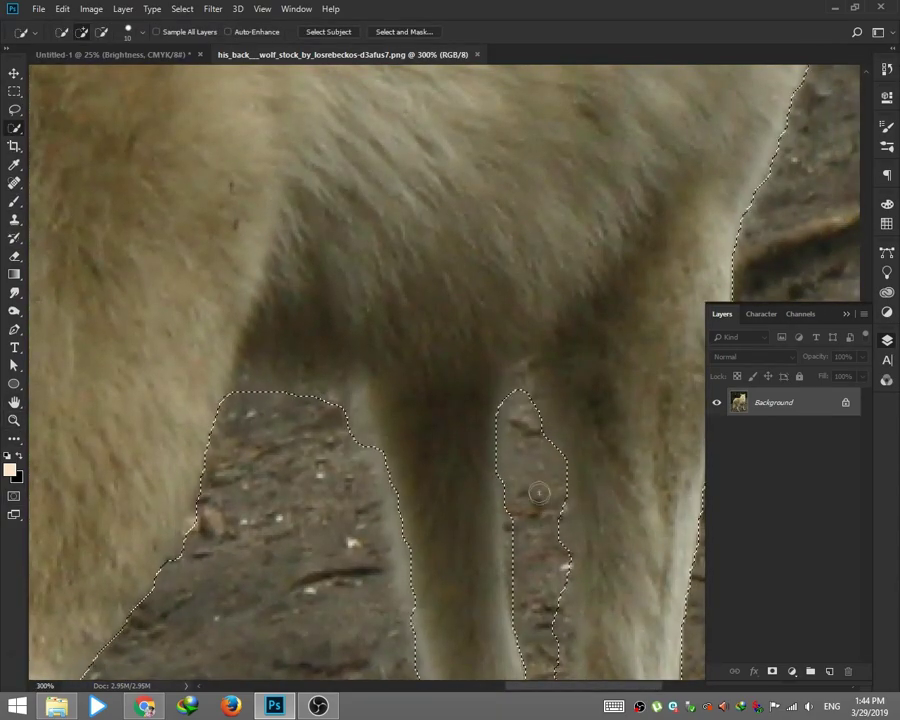
scroll(557, 582, "down", 2)
left_click_drag(576, 411, 558, 414)
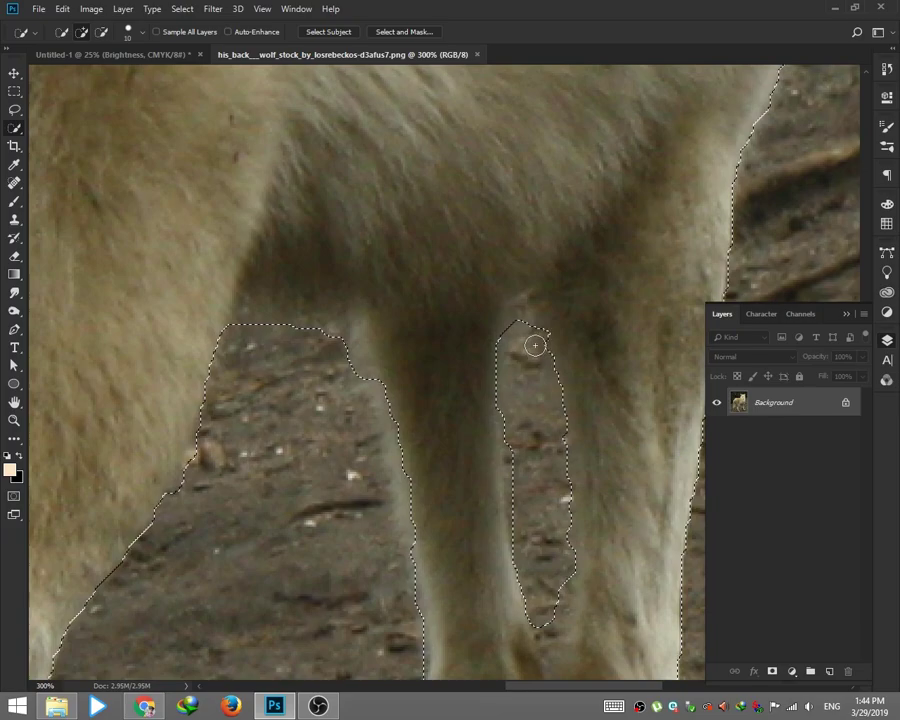
scroll(532, 342, "down", 1)
key("ctrl+minus")
key("ctrl+0")
Check the selection in Quick Mask, invert it to select the wolf, and open Select and Mask
key("q")
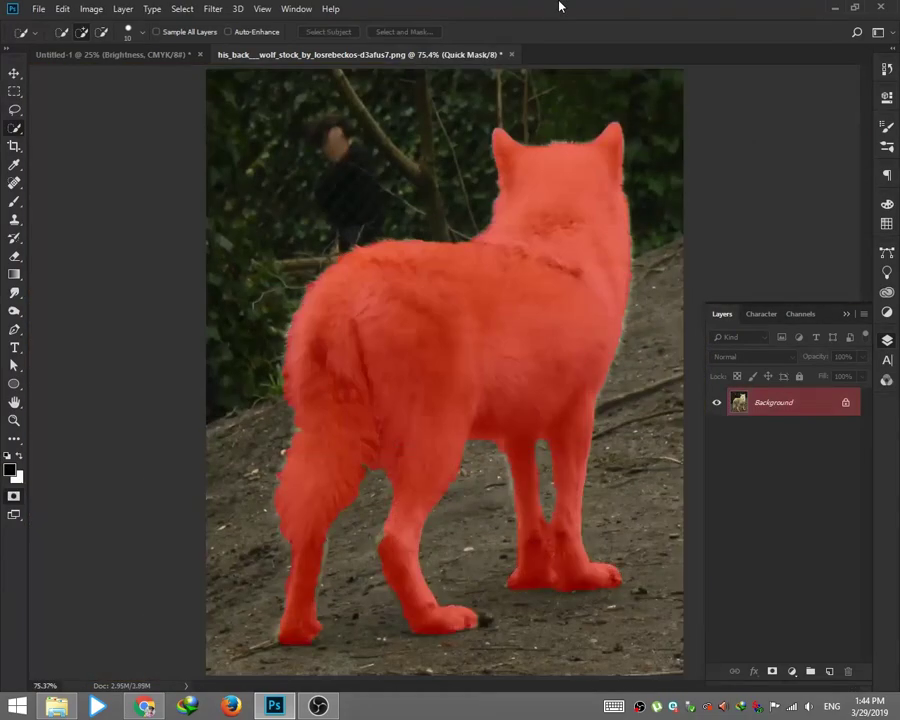
key("q")
right_click(520, 270)
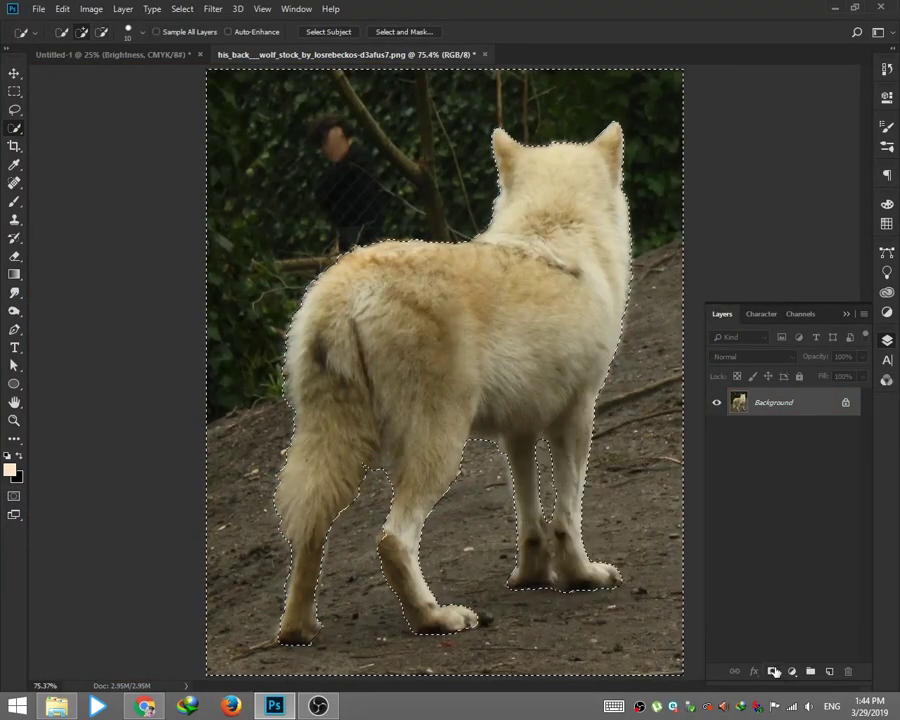
left_click(538, 288)
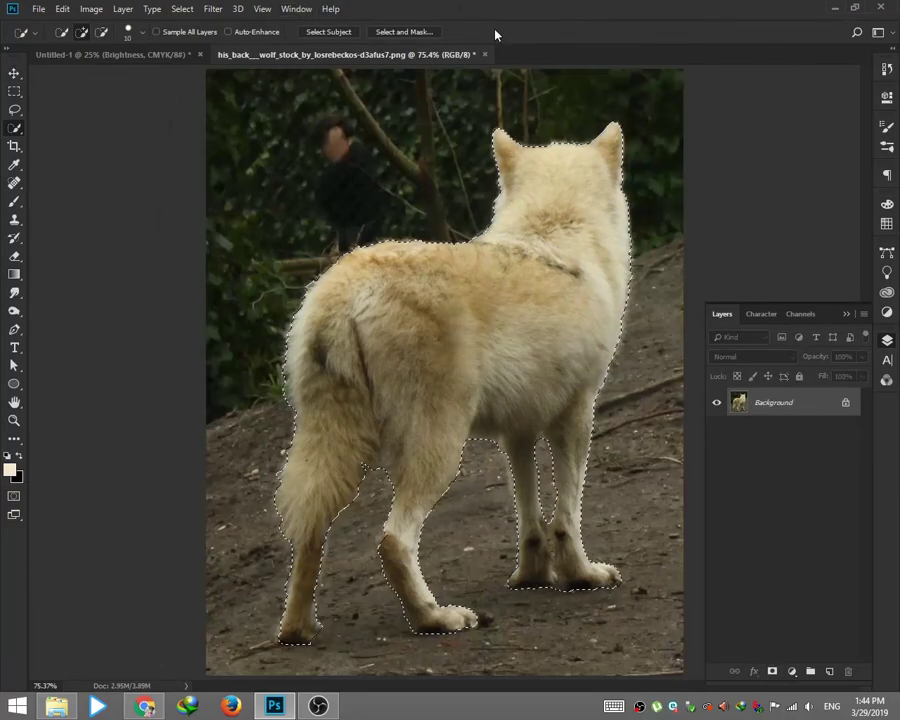
left_click(213, 9)
left_click(246, 93)
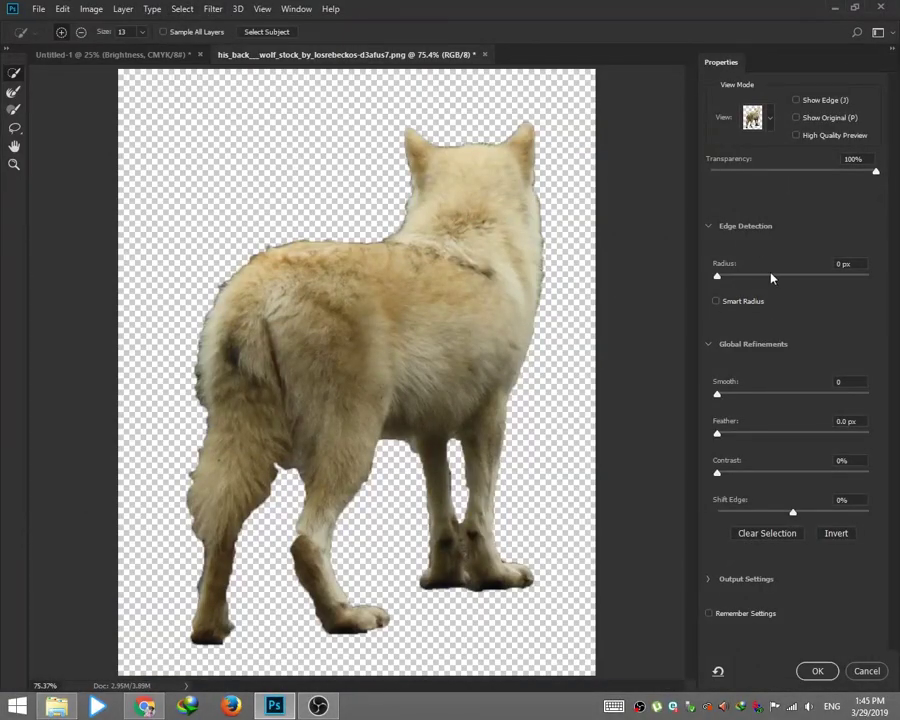
left_click_drag(771, 278, 857, 283)
left_click_drag(717, 433, 730, 437)
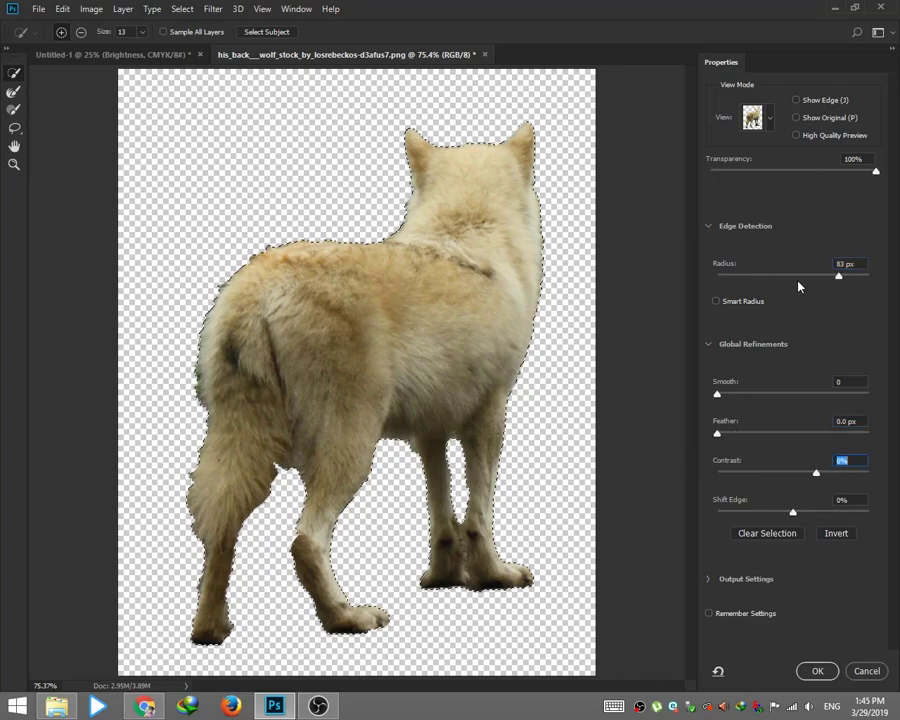
type("0")
key("Return")
mouse_move(838, 275)
left_mouse_down()
mouse_move(726, 276)
mouse_move(799, 275)
mouse_move(697, 290)
mouse_move(736, 277)
left_mouse_up()
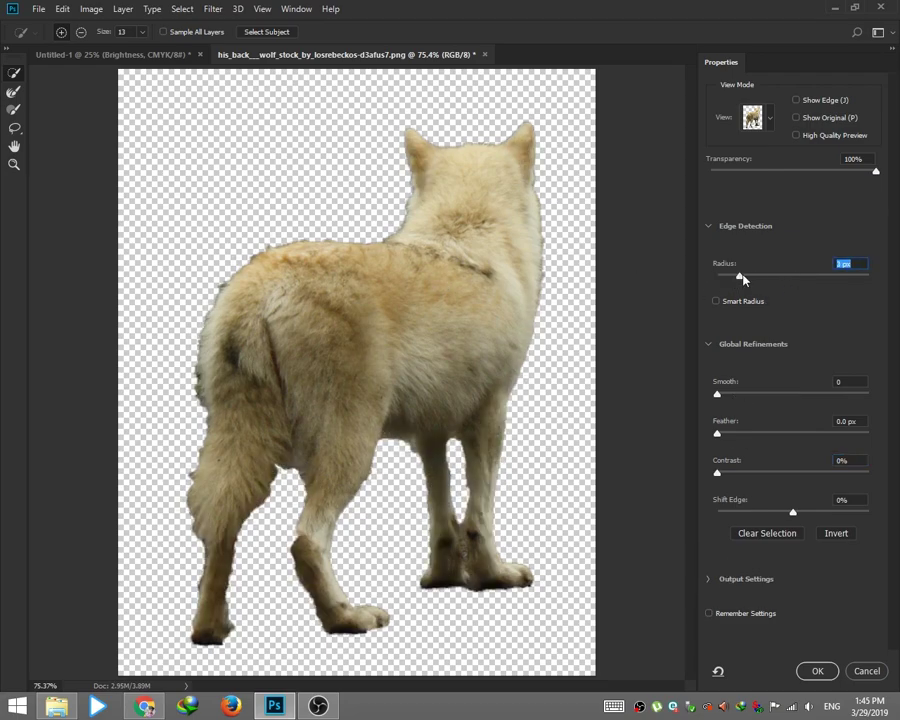
left_click(866, 673)
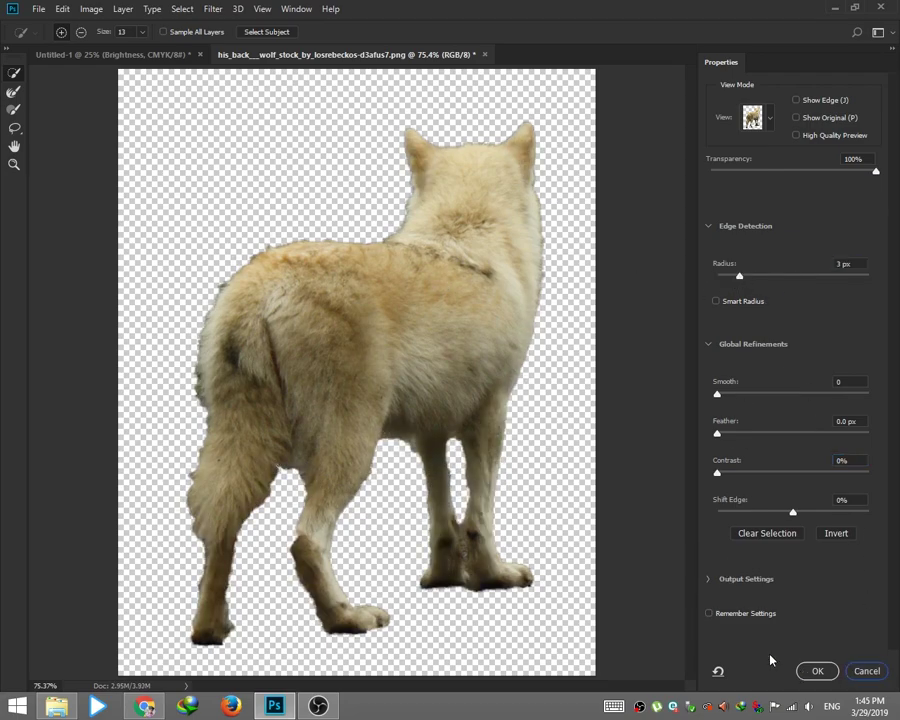
left_click(815, 671)
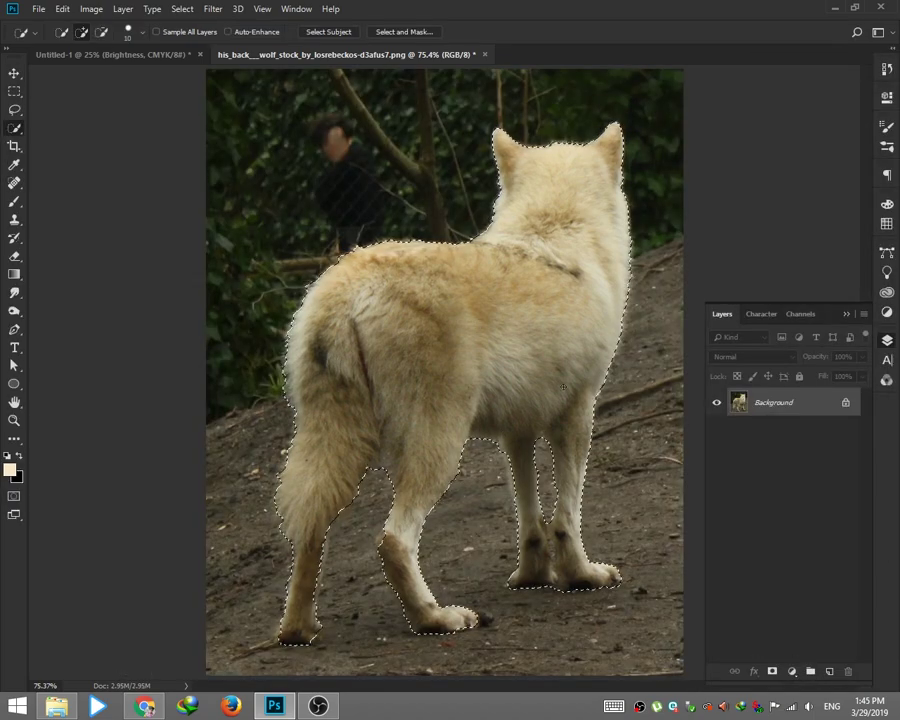
Mask out the wolf's background, move the layer into Untitled-1, and scale it to about 25%
left_click(773, 671)
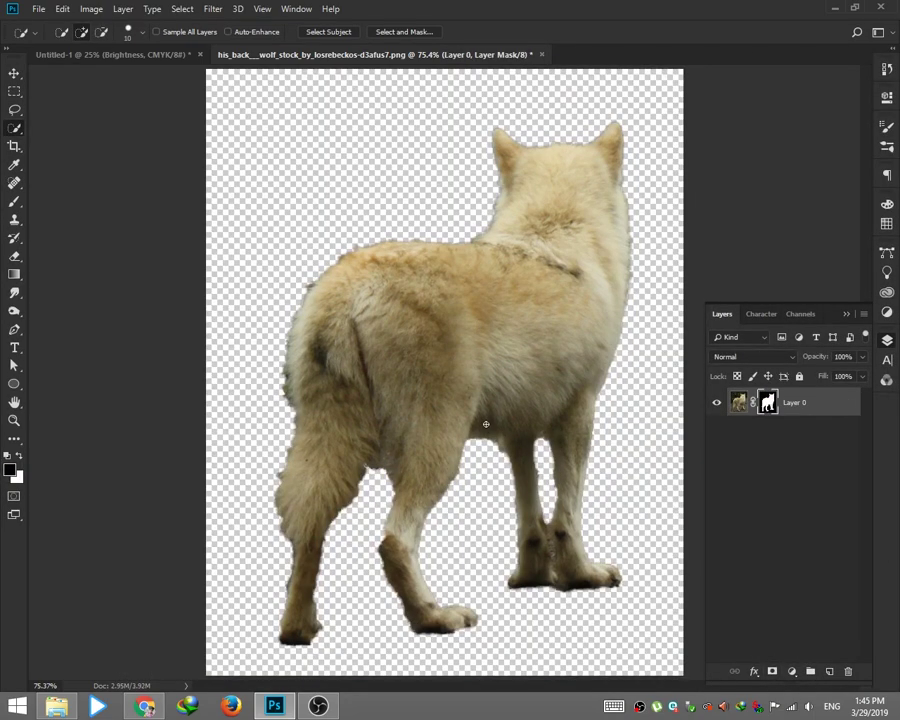
key("v")
mouse_move(504, 364)
left_mouse_down()
mouse_move(293, 243)
mouse_move(418, 388)
mouse_move(396, 405)
left_mouse_up()
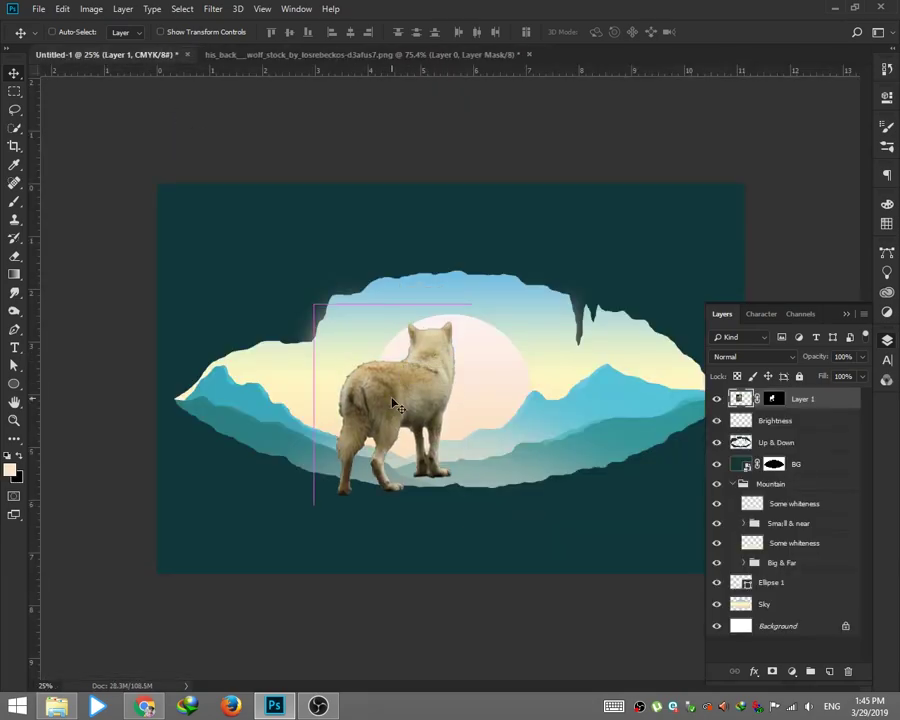
key("ctrl+t")
mouse_move(472, 304)
left_mouse_down()
mouse_move(411, 377)
mouse_move(399, 473)
left_mouse_up()
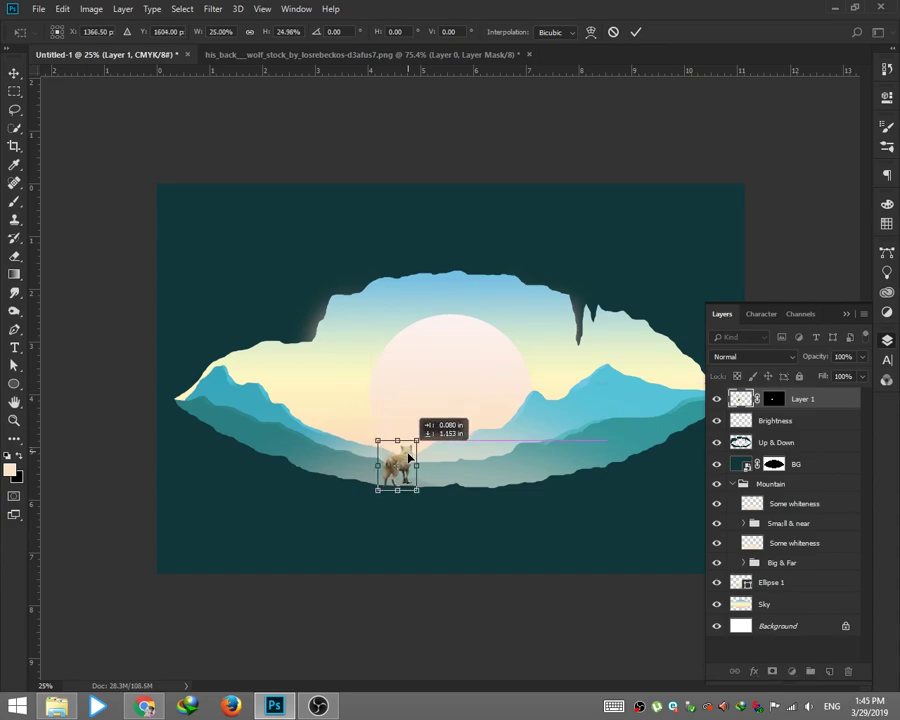
key("Return")
Give the wolf layer a dark-teal Color Overlay layer style
double_click(820, 399)
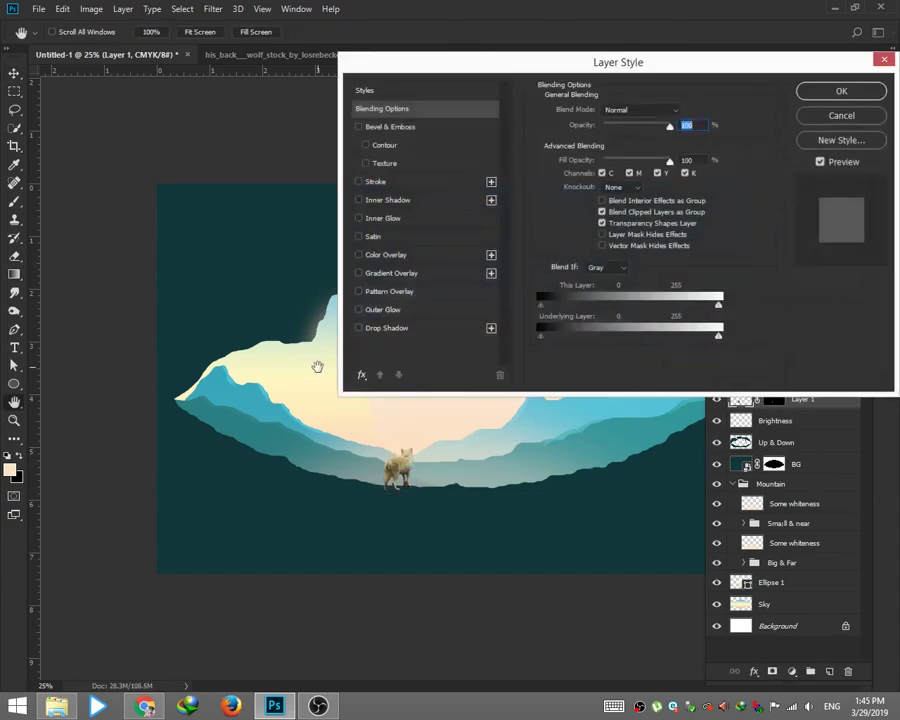
left_click(389, 256)
left_click(684, 113)
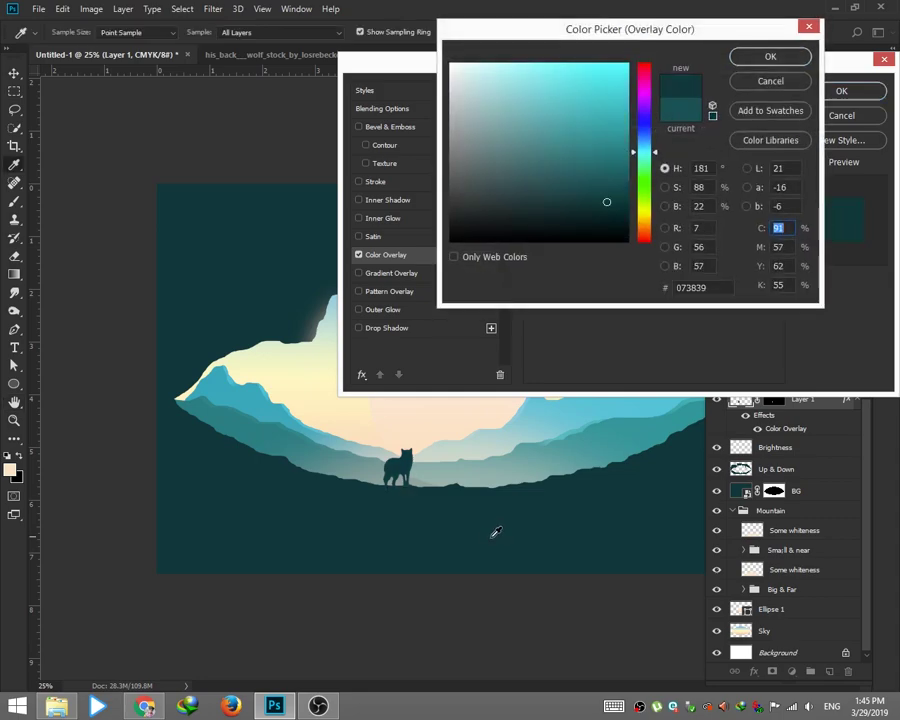
left_click(768, 57)
left_click(835, 91)
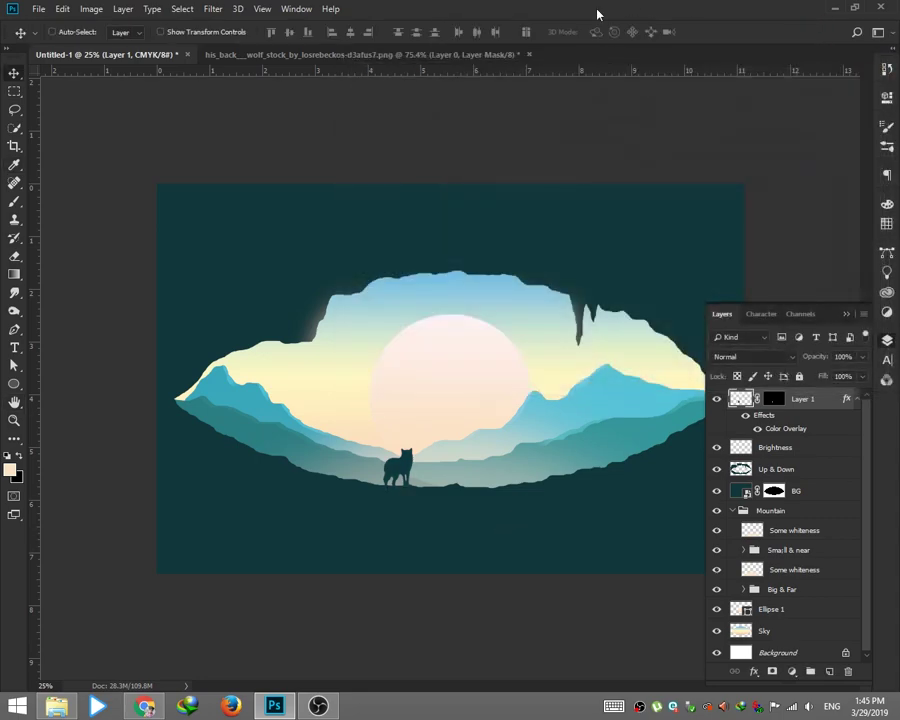
Enlarge the wolf silhouette to about 156% and nudge it slightly left
key("ctrl+t")
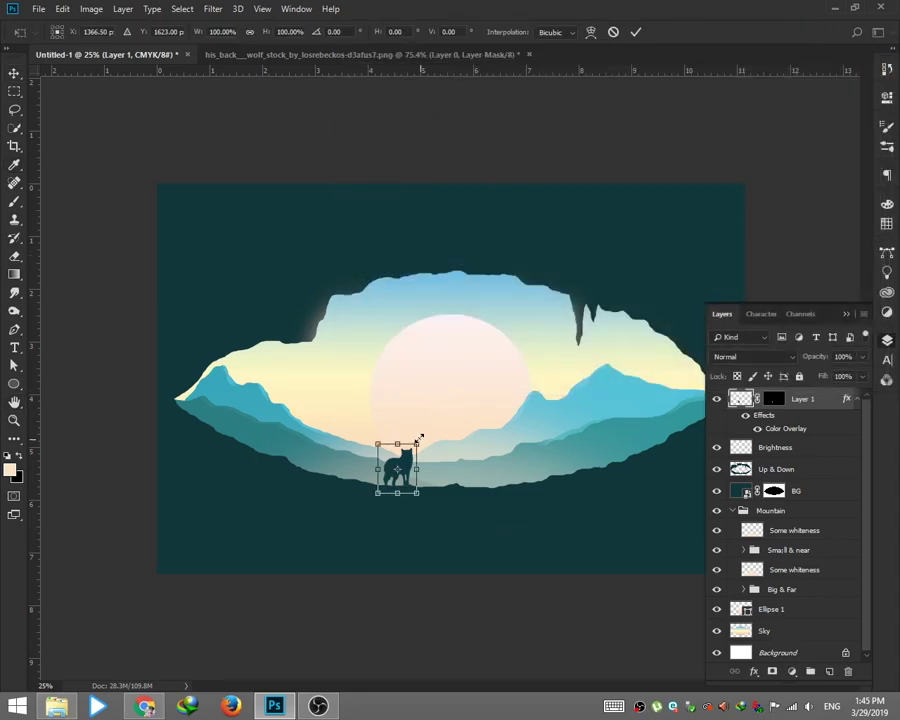
mouse_move(418, 439)
left_mouse_down()
mouse_move(436, 415)
mouse_move(416, 441)
left_mouse_up()
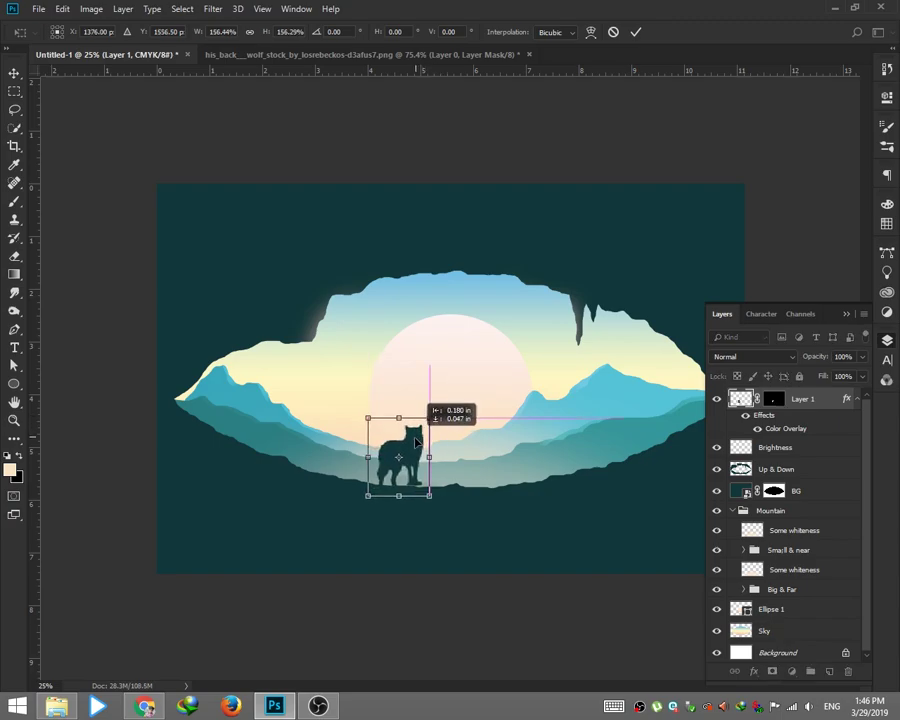
key("Return")
Back in Chrome, shorten the Google Images query to just 'wolf'
key("alt+Tab")
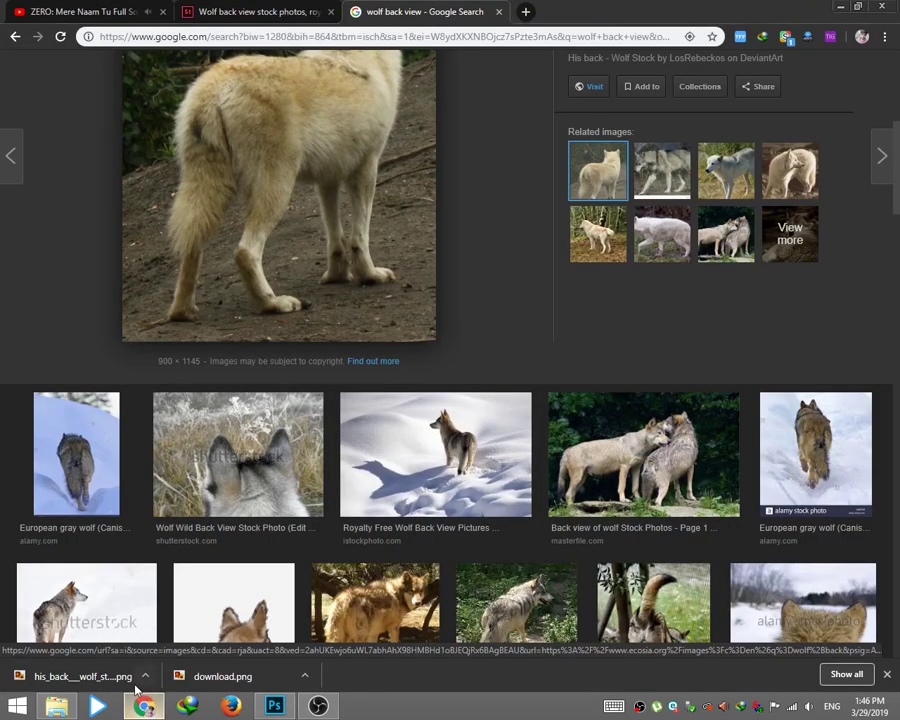
scroll(345, 448, "down", 3)
scroll(345, 448, "down", 5)
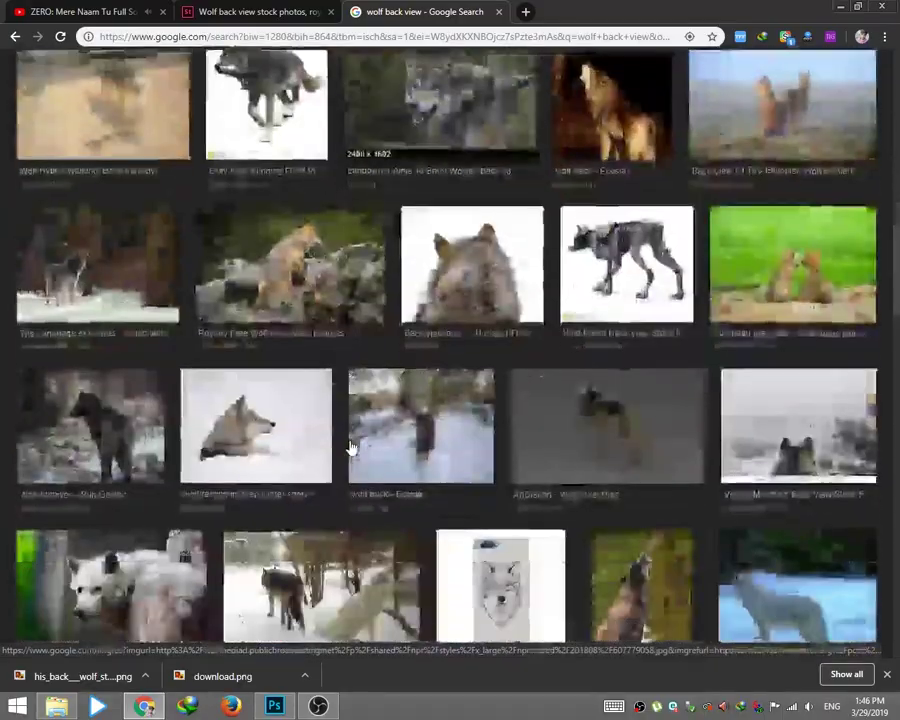
scroll(350, 430, "down", 5)
scroll(355, 410, "down", 5)
scroll(365, 378, "down", 5)
scroll(365, 378, "down", 5)
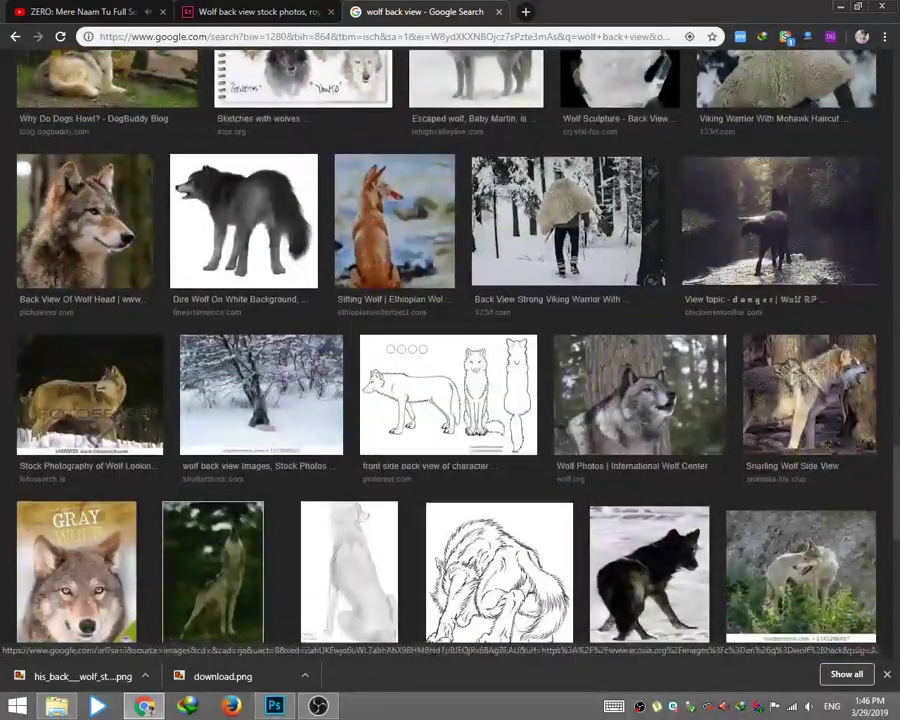
scroll(365, 378, "up", 15)
scroll(157, 107, "up", 10)
left_click(235, 80)
key("BackSpace")
key("BackSpace")
key("BackSpace")
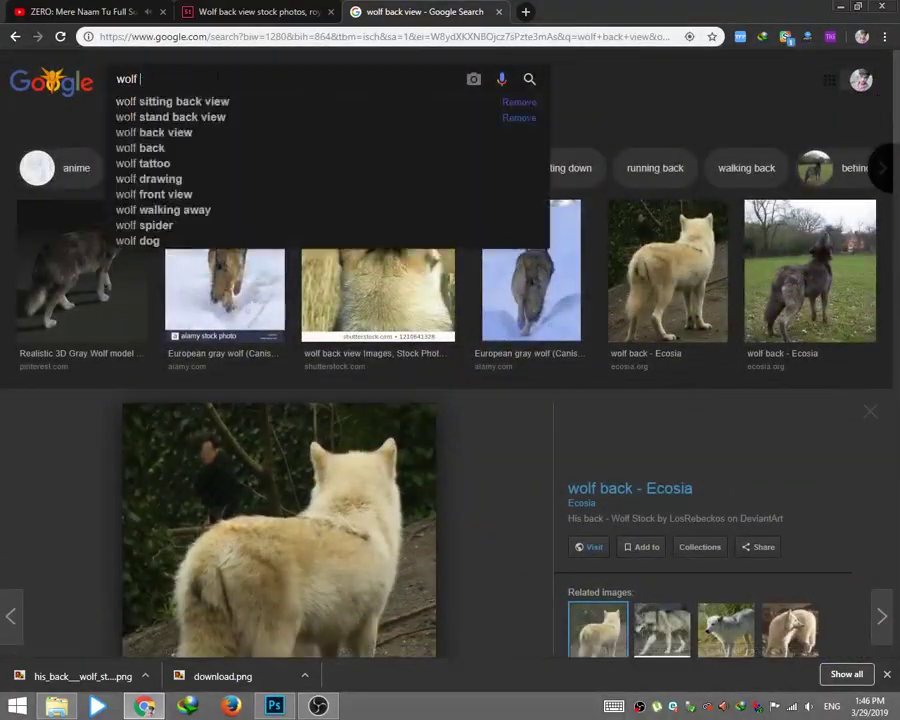
key("Return")
Search Adobe Stock for 'wolf' and browse the results
scroll(237, 90, "down", 5)
scroll(341, 240, "down", 5)
scroll(345, 210, "down", 5)
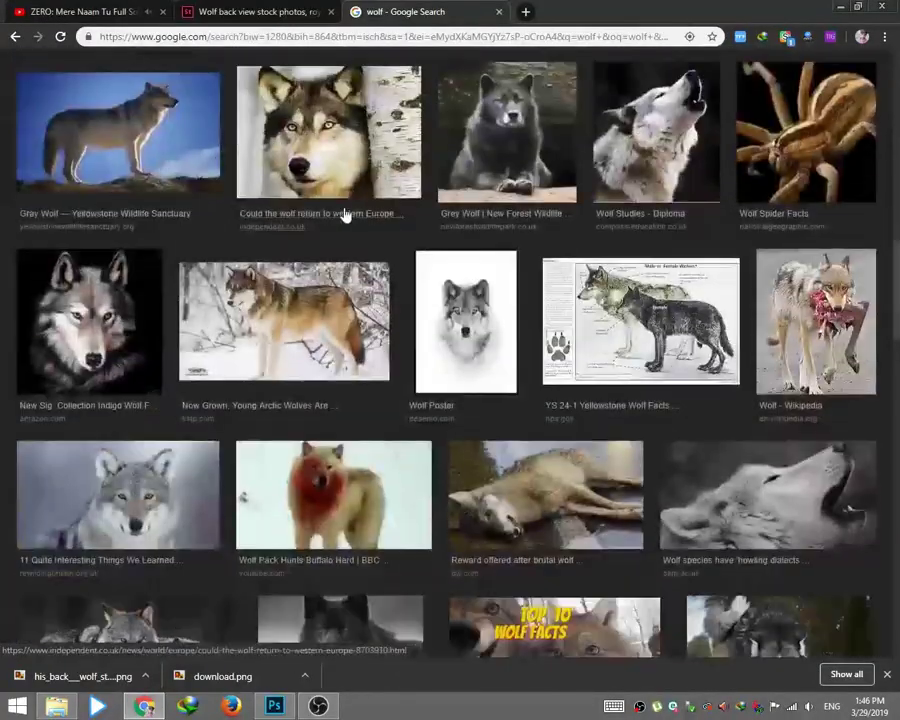
scroll(345, 203, "down", 5)
scroll(345, 203, "down", 5)
left_click(285, 12)
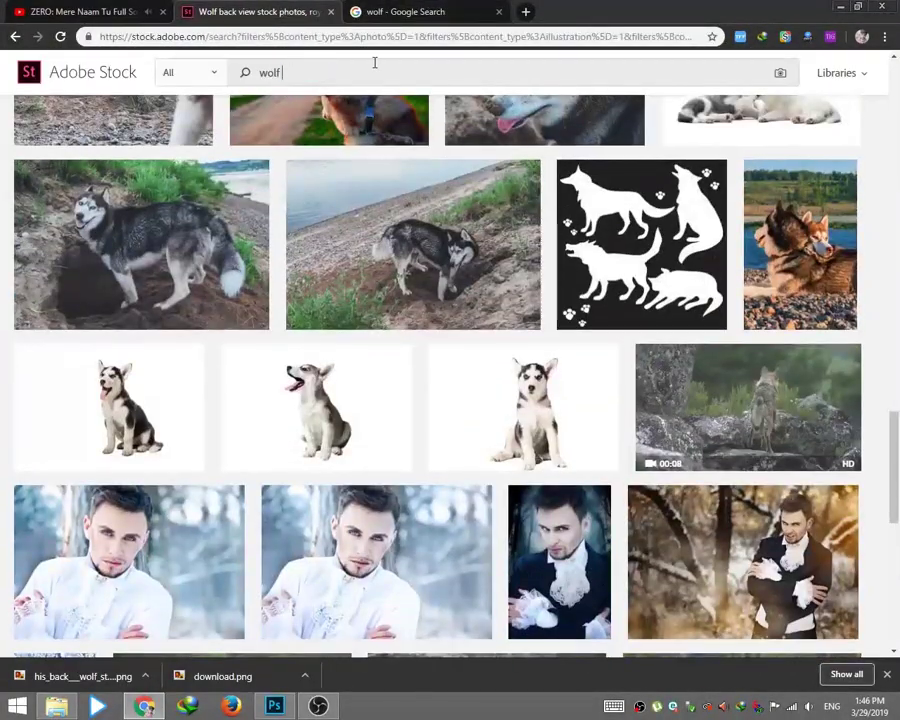
key("Return")
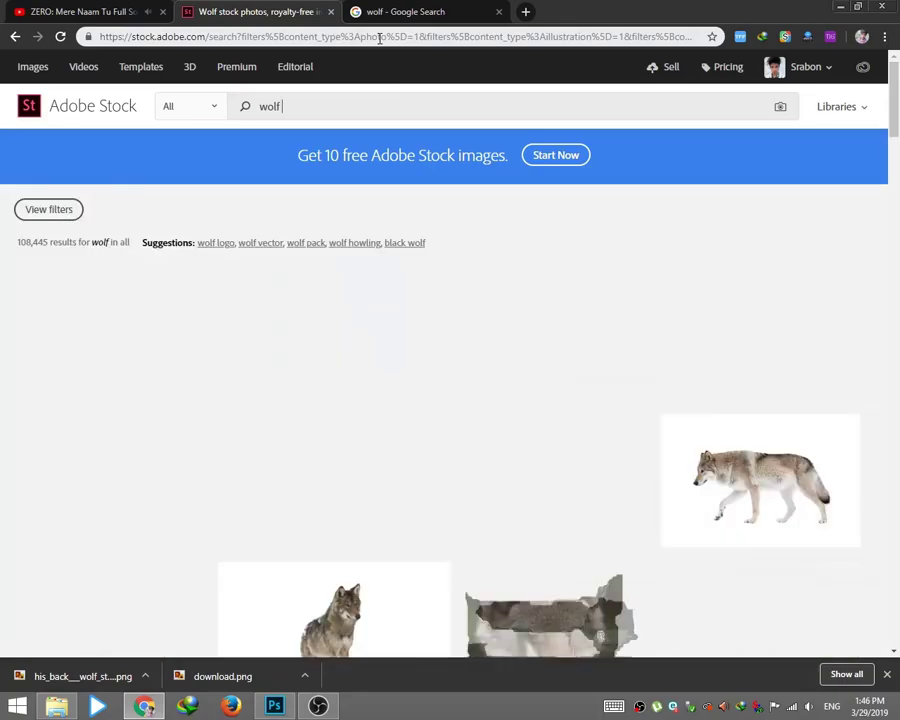
scroll(418, 229, "down", 4)
scroll(634, 502, "down", 5)
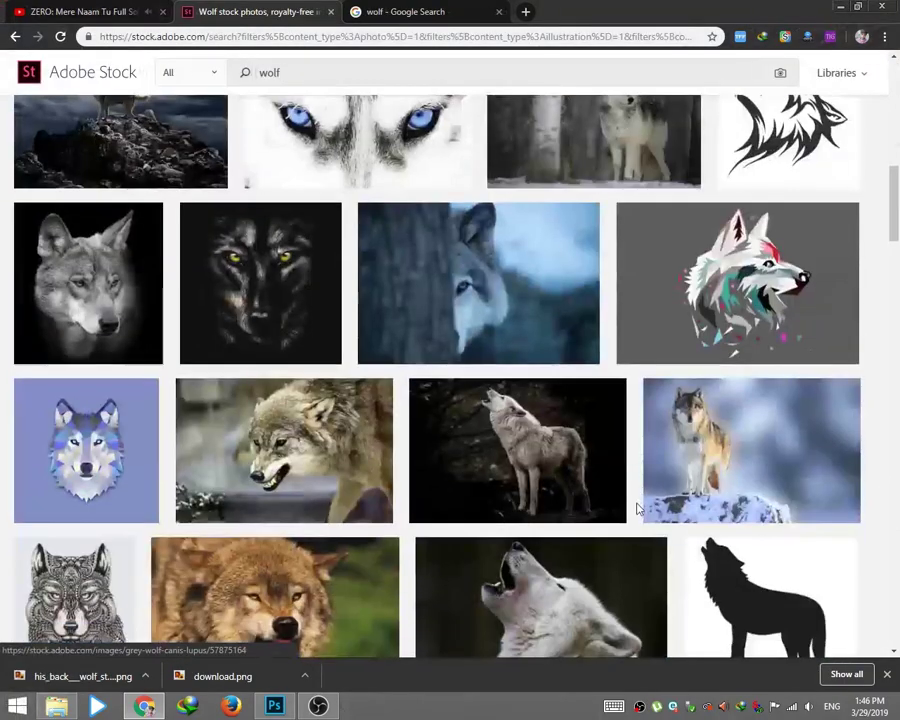
scroll(636, 504, "down", 4)
scroll(643, 492, "down", 5)
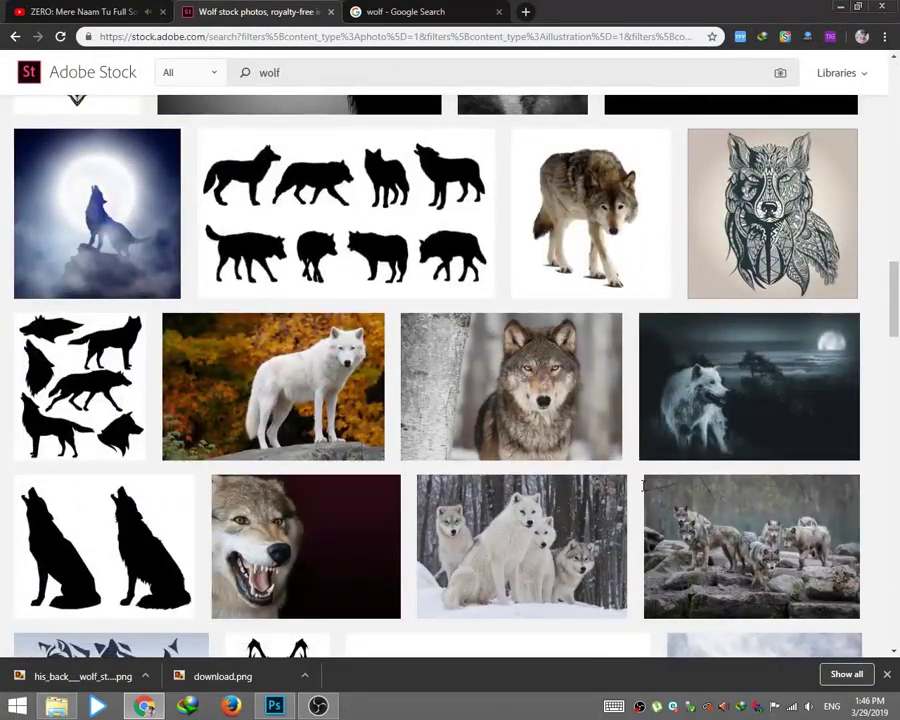
scroll(643, 487, "down", 4)
scroll(634, 500, "up", 3)
scroll(274, 466, "down", 5)
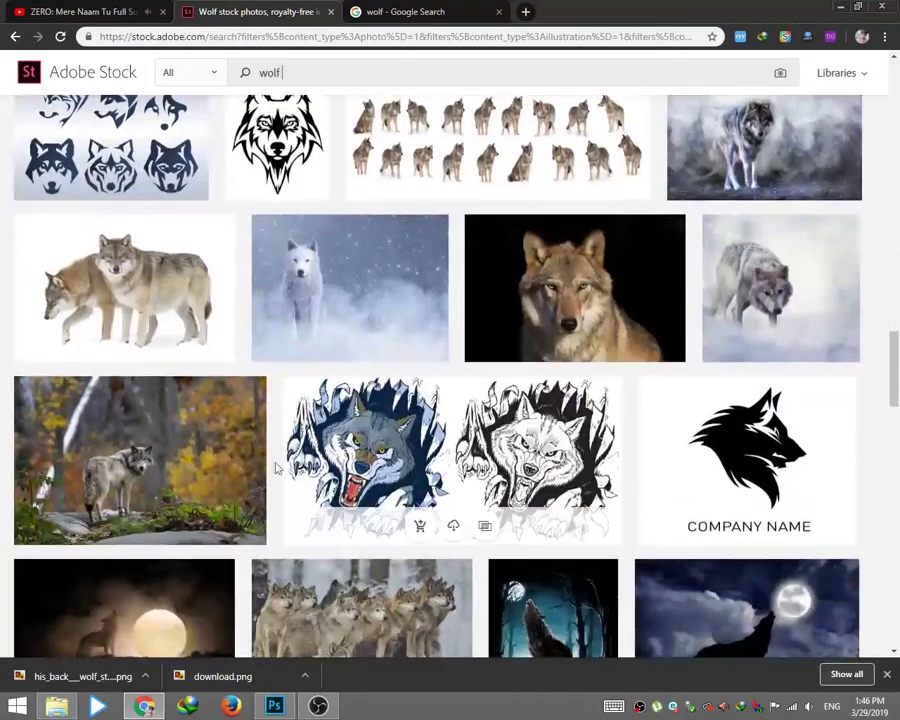
scroll(274, 466, "down", 3)
scroll(522, 538, "down", 4)
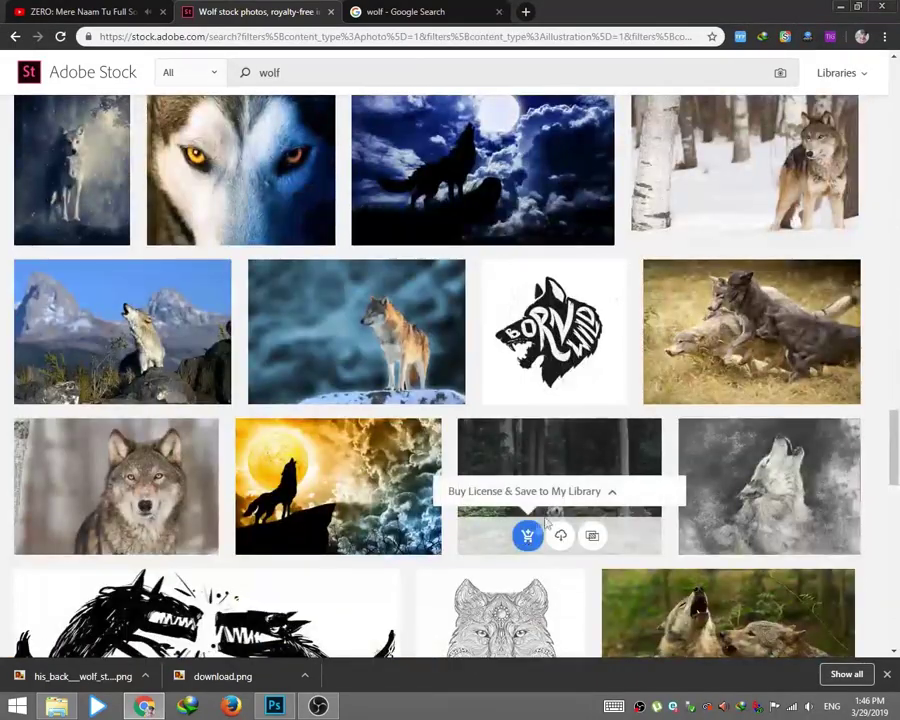
scroll(520, 530, "up", 10)
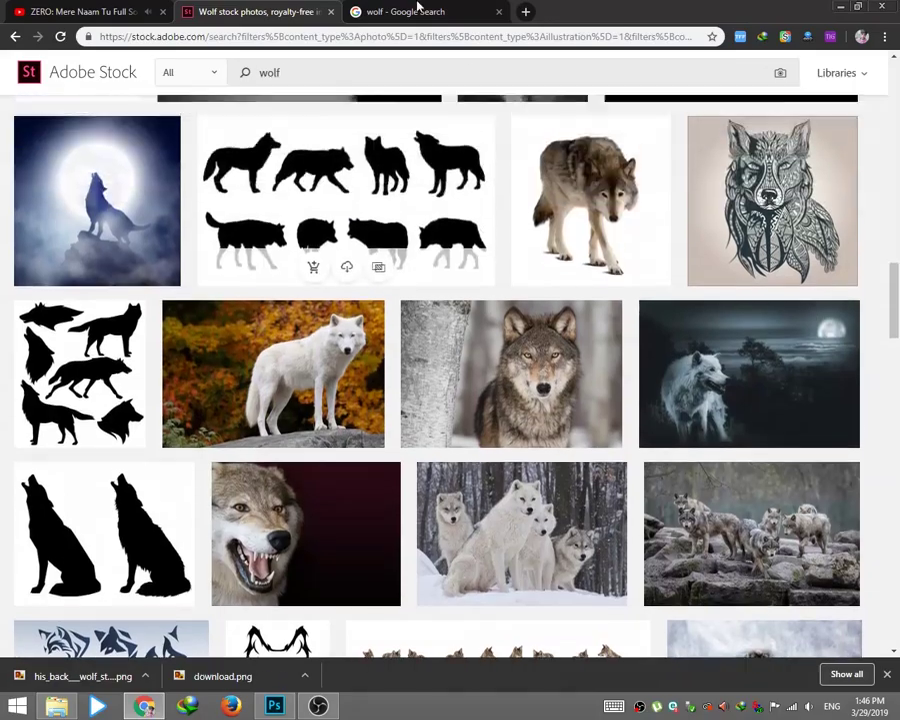
Browse the Google wolf results again, then return to the Adobe Stock wolf results
key("ctrl+Tab")
scroll(650, 300, "down", 4)
scroll(657, 297, "down", 4)
scroll(655, 297, "down", 3)
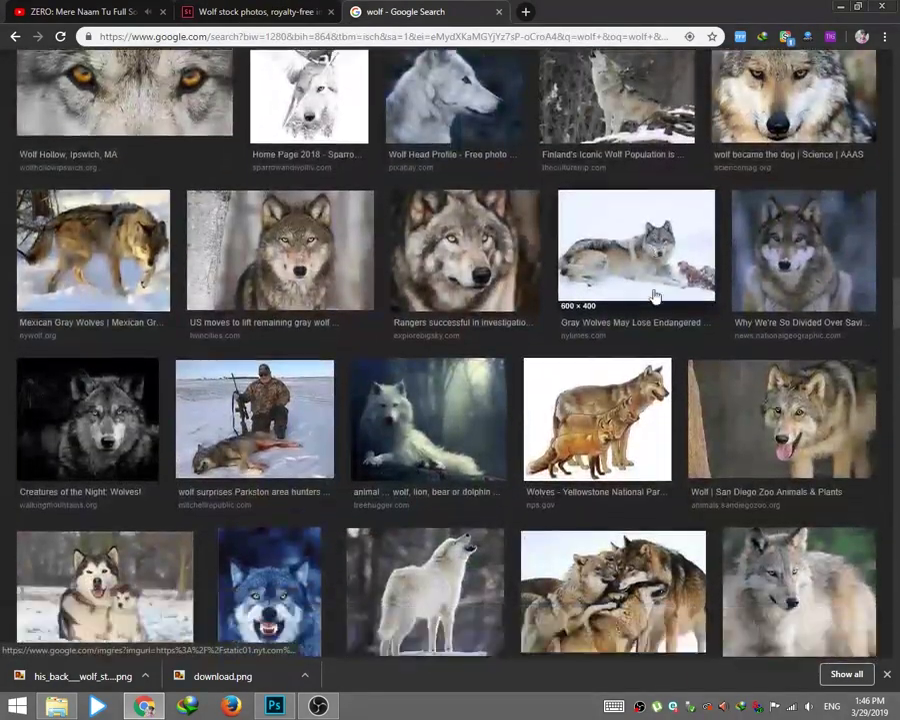
scroll(475, 357, "down", 3)
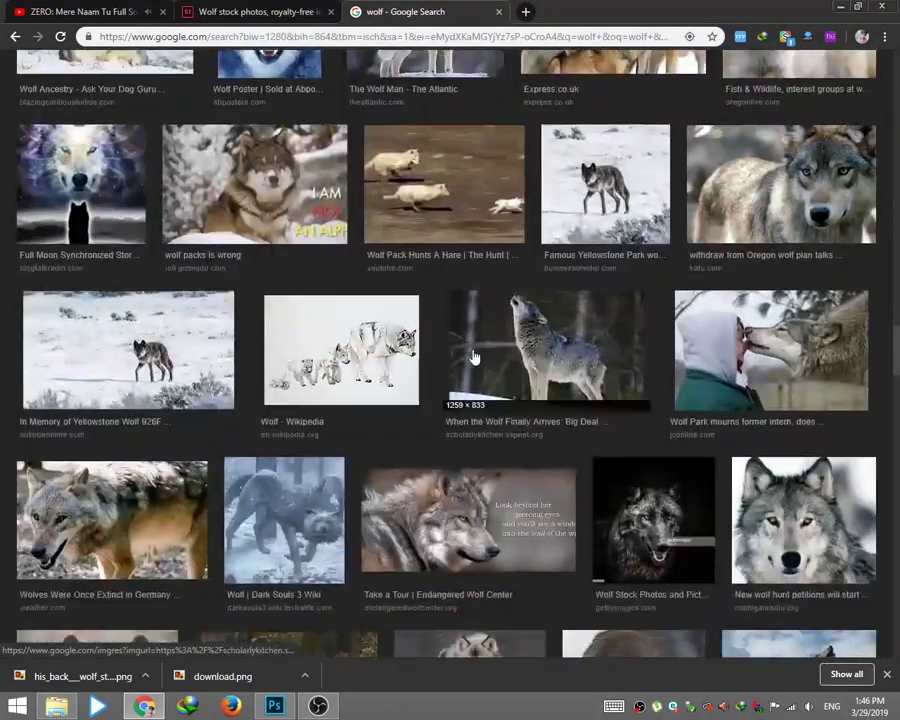
left_click(289, 11)
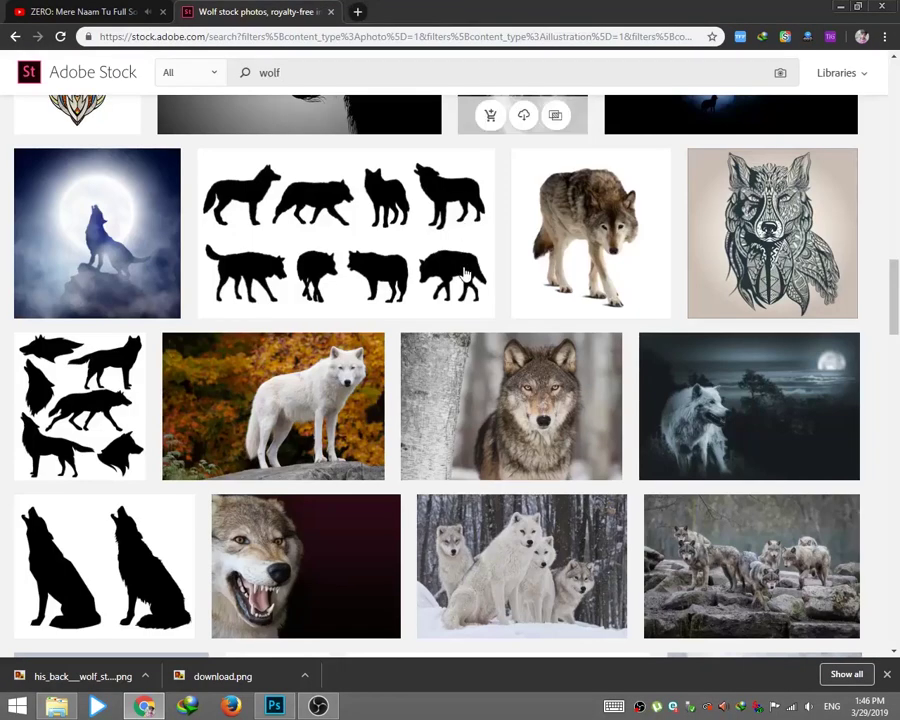
Download the Adobe Stock preview of the two howling wolf silhouettes as an .ai file
left_click(127, 520)
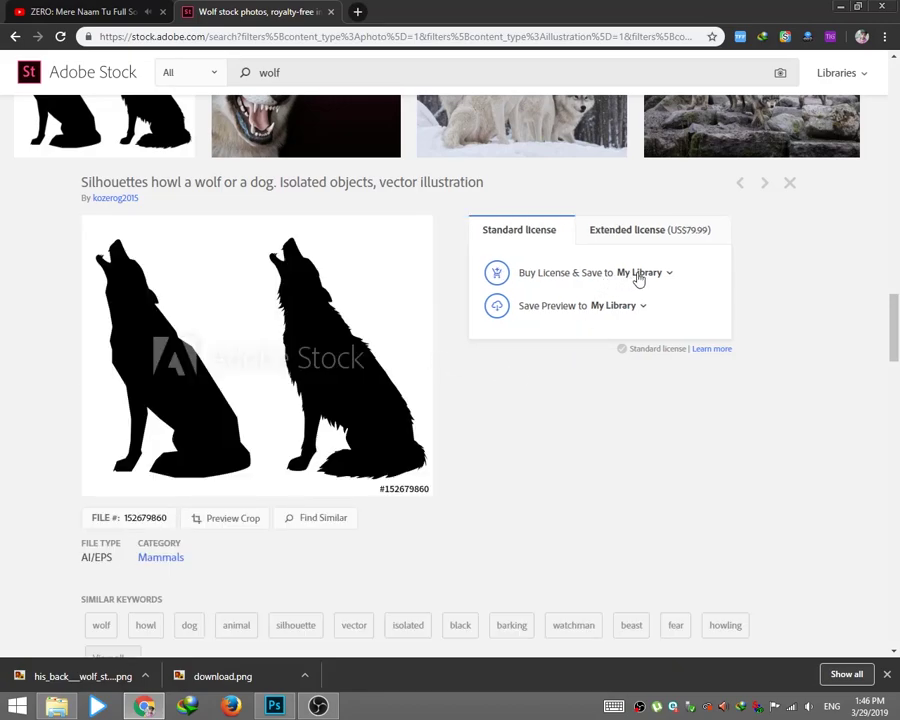
left_click(640, 306)
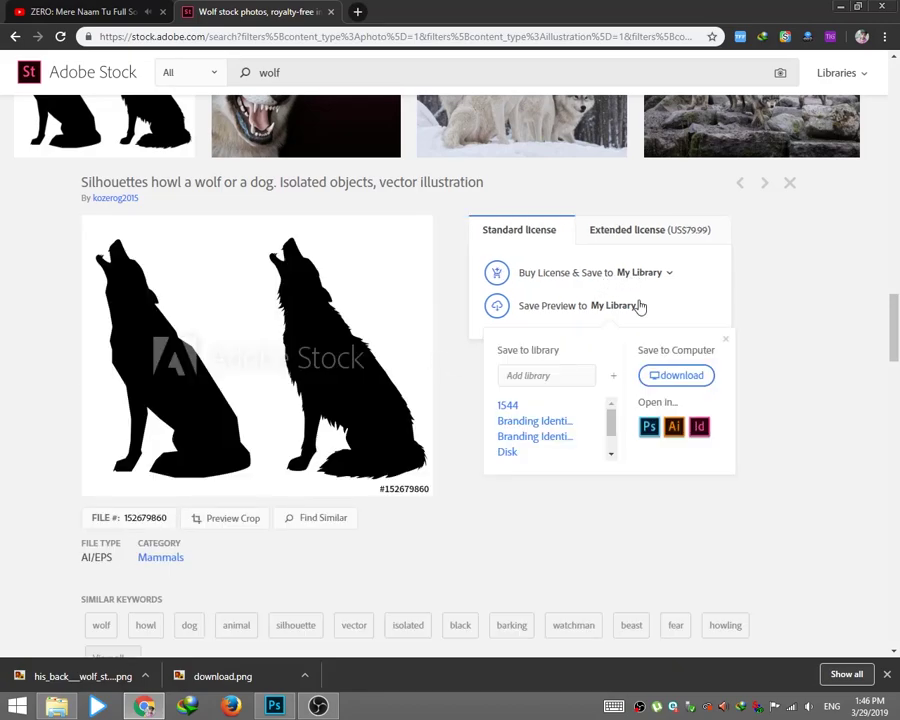
left_click(669, 377)
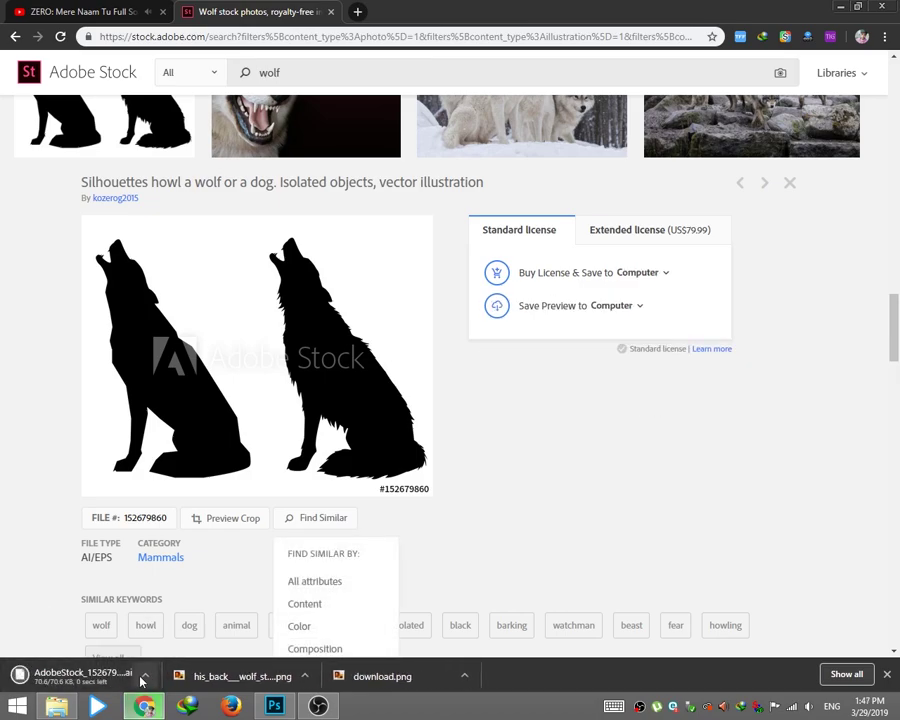
Open the downloaded .ai wolf preview in Photoshop
left_click(127, 687)
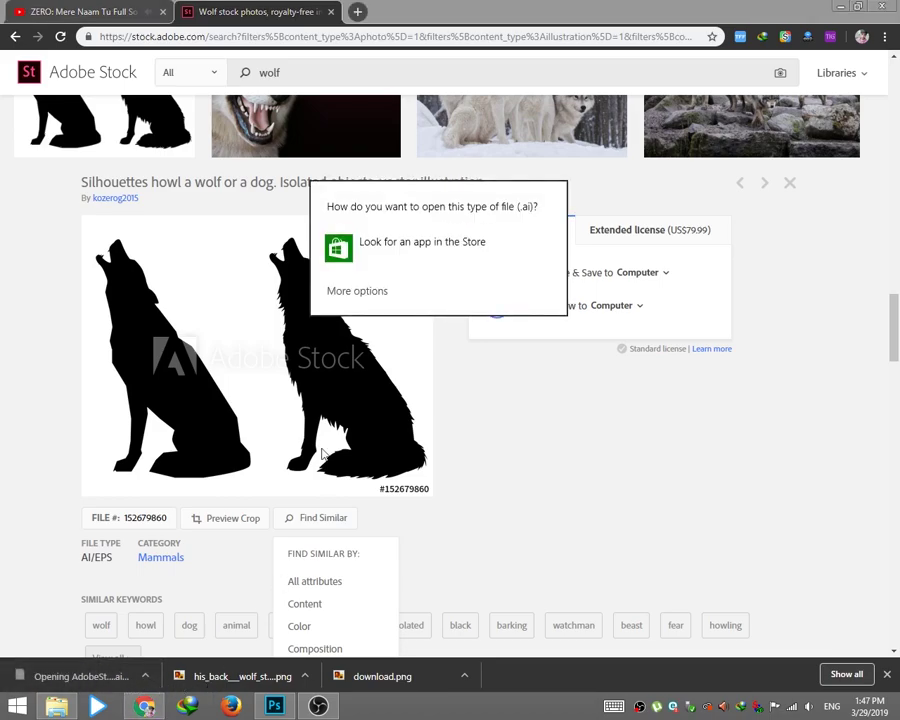
left_click(352, 292)
double_click(412, 364)
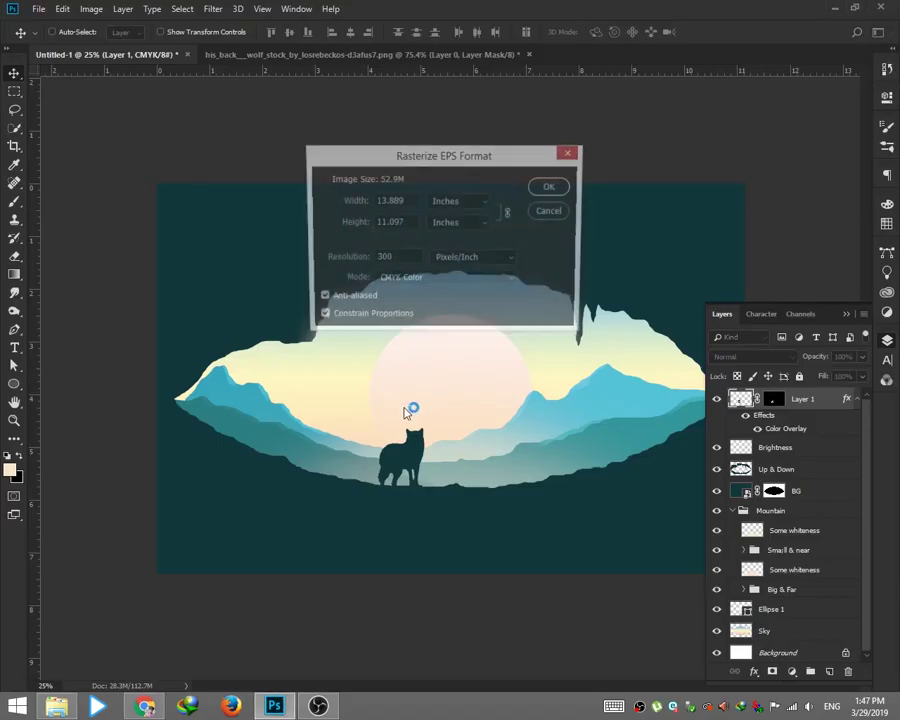
Accept the rasterize settings and close the his_back wolf document without saving
left_click(549, 188)
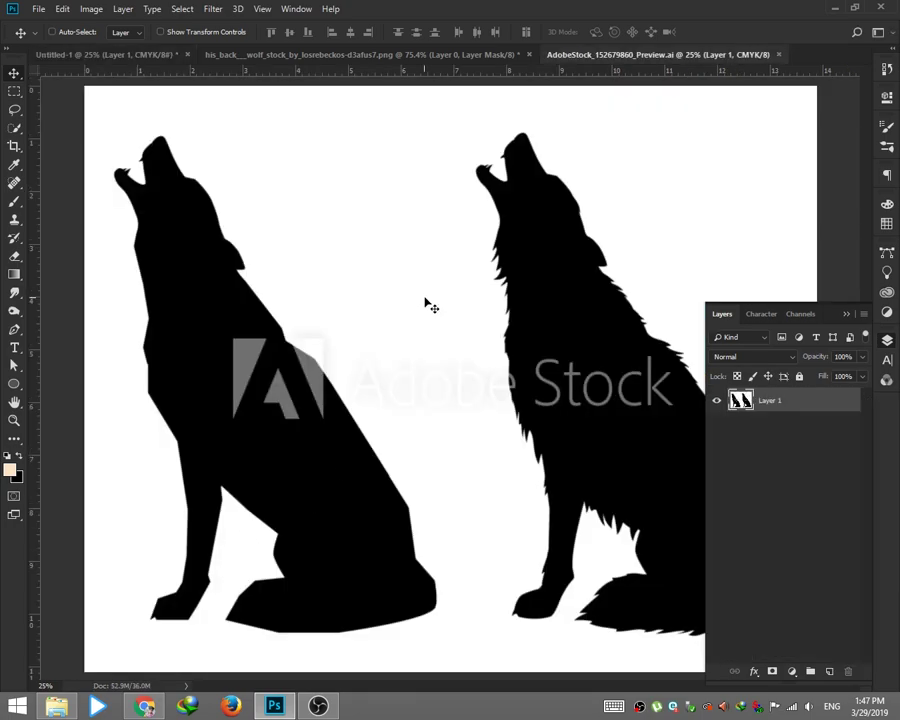
left_click(528, 54)
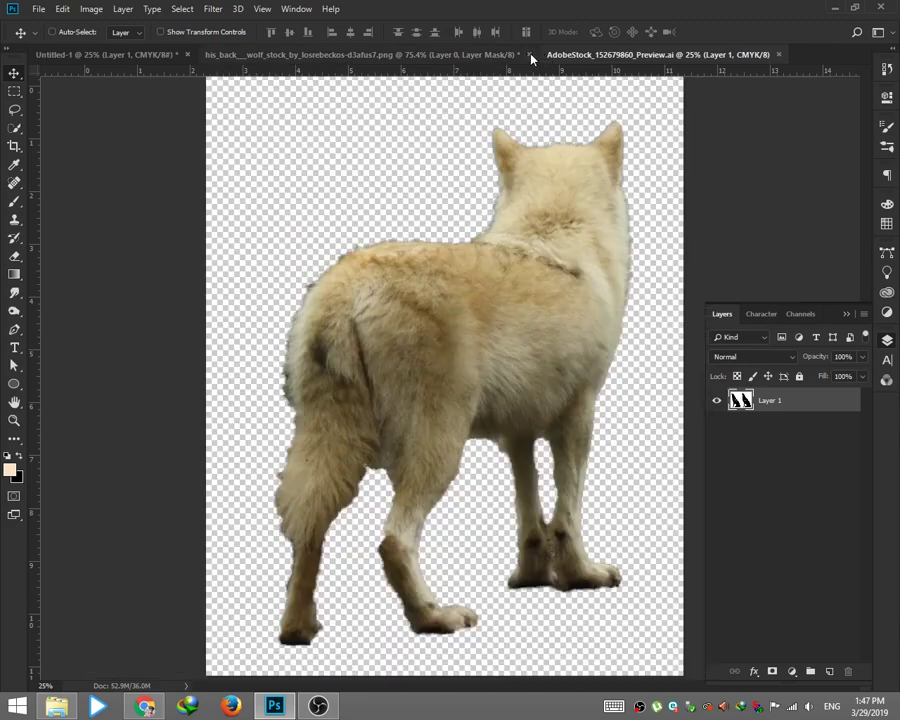
left_click(445, 263)
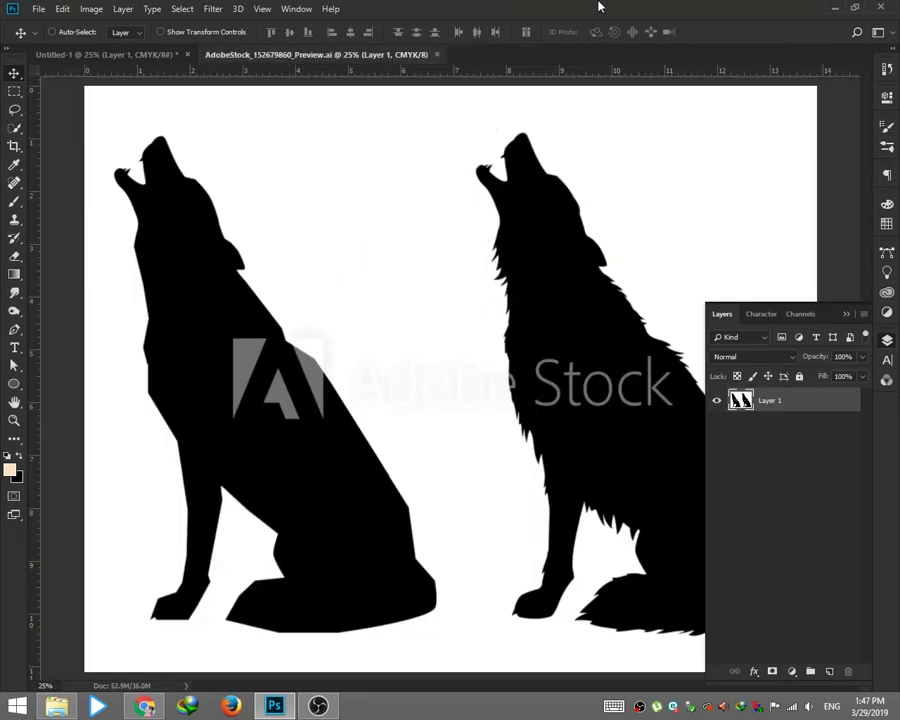
Lasso and delete the left wolf silhouette from the preview
key("l")
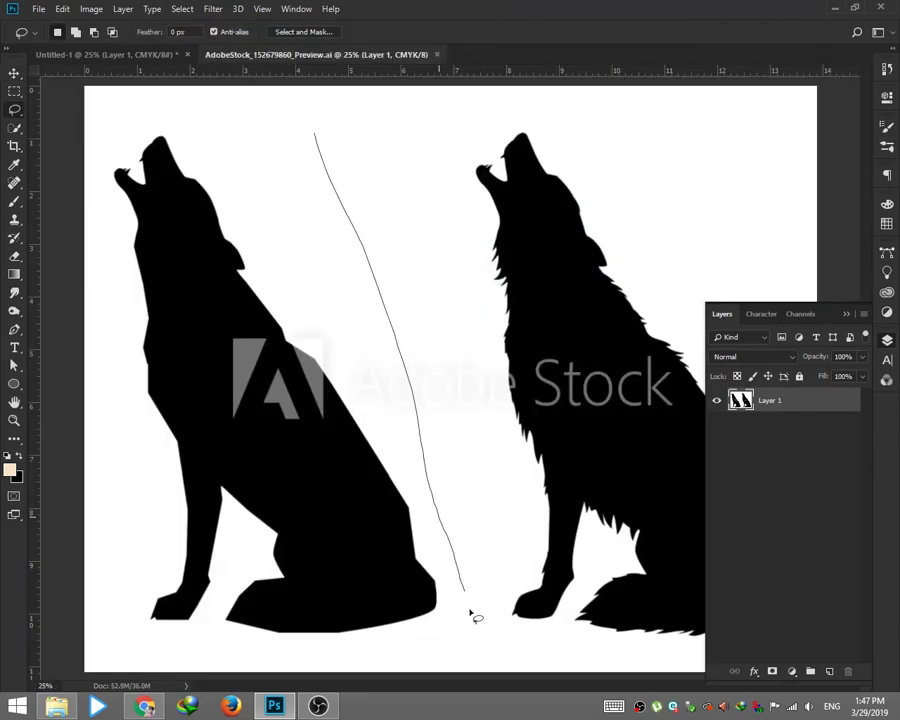
left_click_drag(470, 615, 86, 89)
key("Delete")
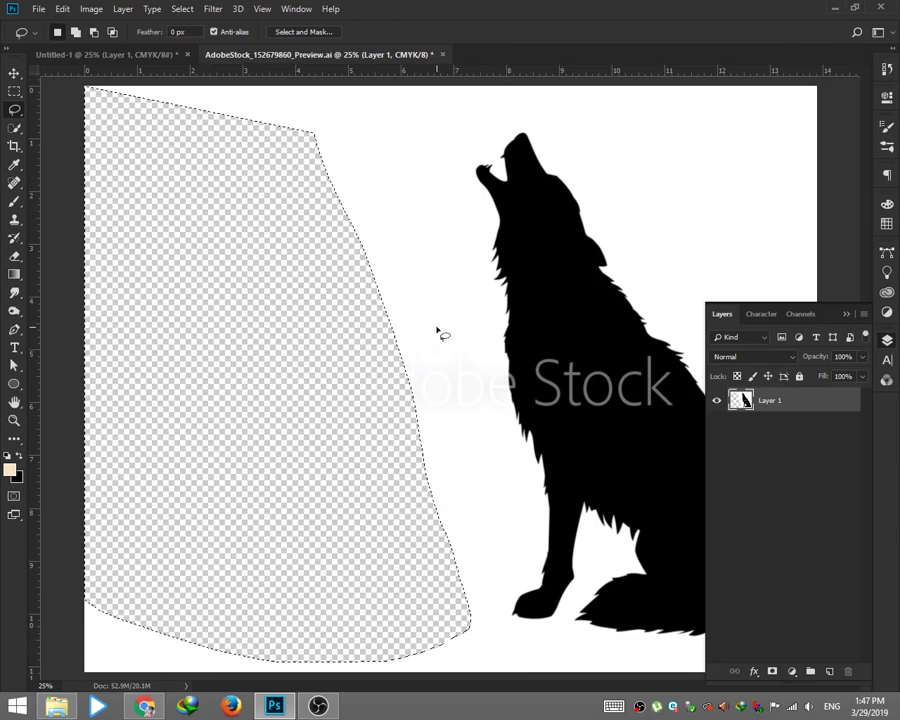
key("ctrl+d")
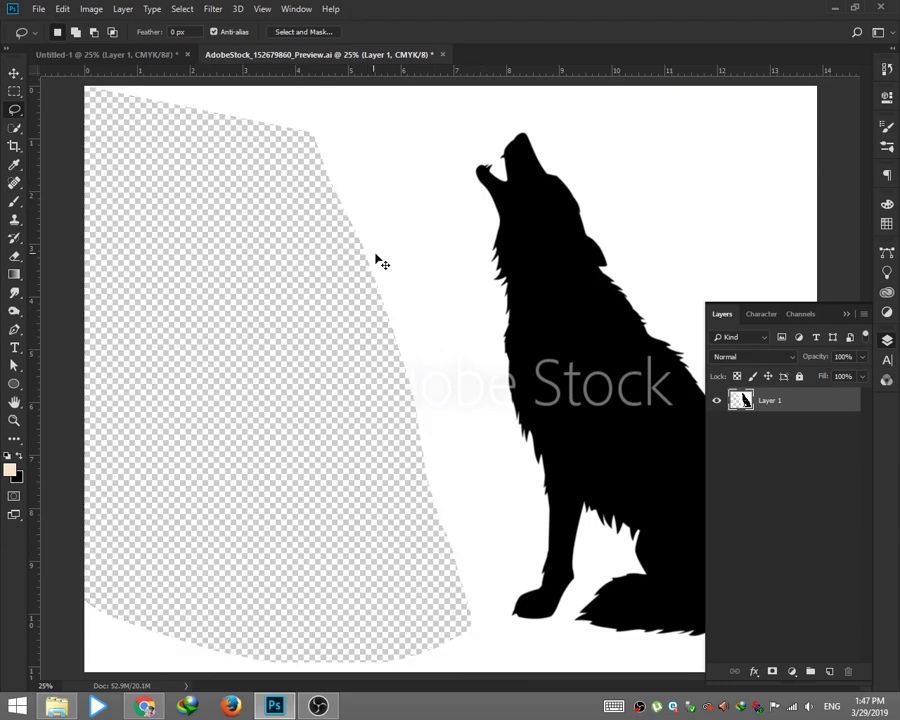
Magic-erase the white background and move the remaining wolf into the cave scene
key("e")
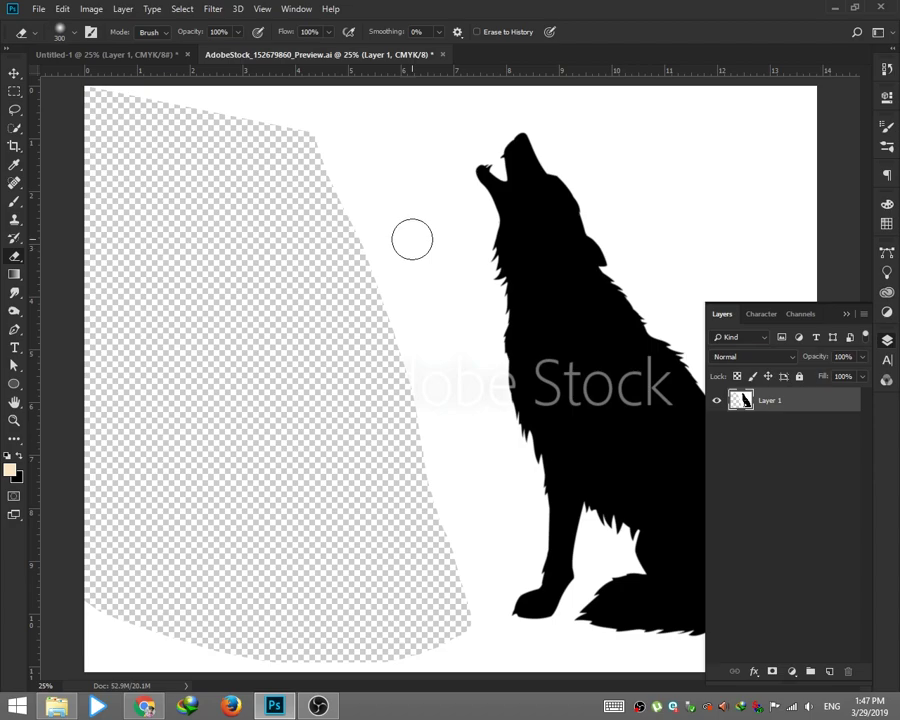
key("shift+e")
key("shift+e")
left_click(424, 228)
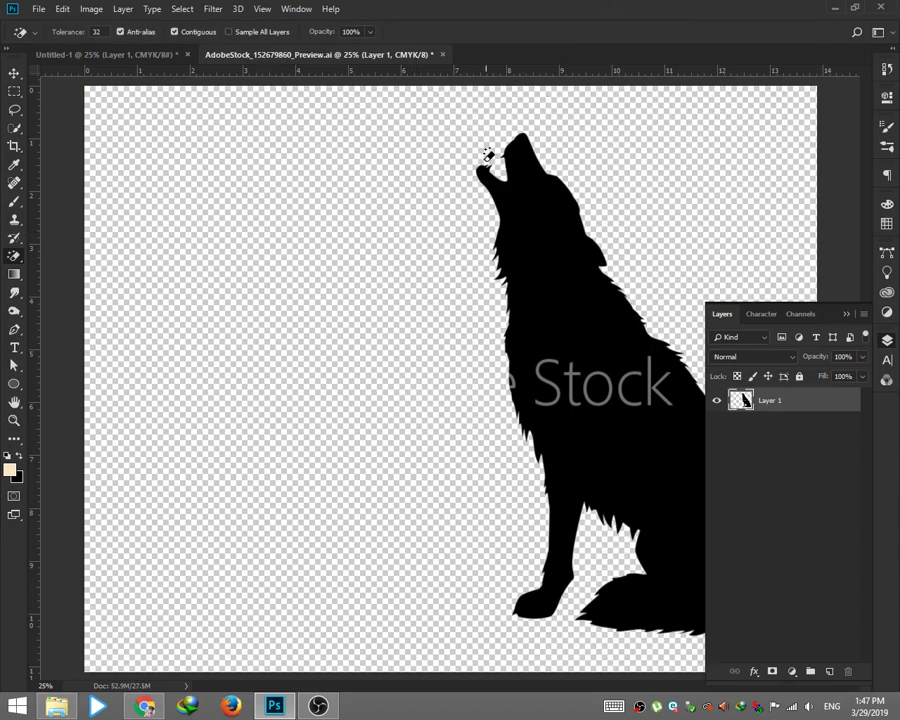
key("h")
key("v")
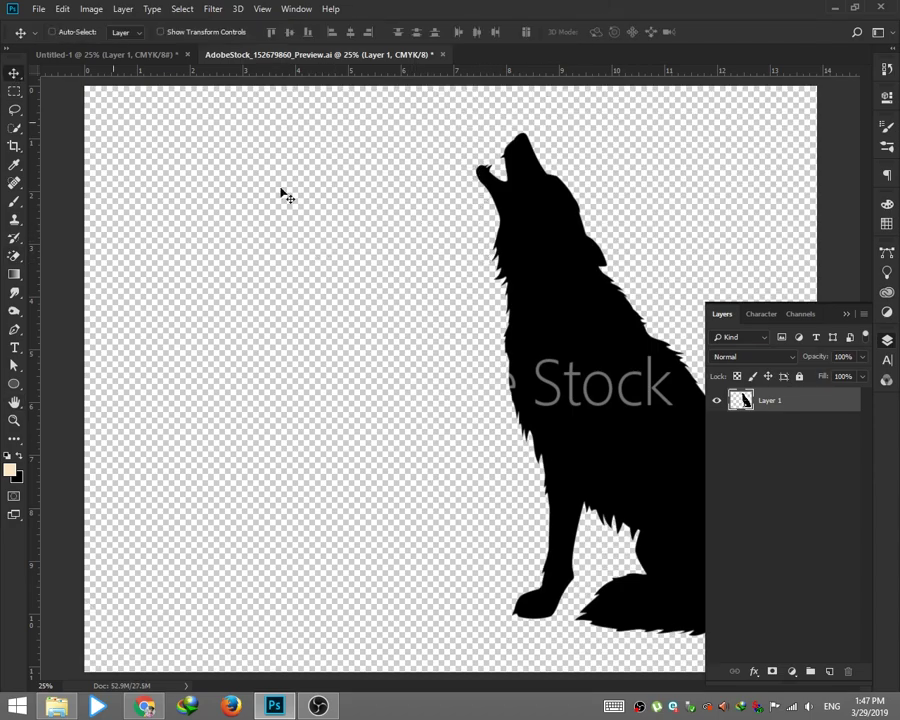
mouse_move(281, 195)
left_mouse_down()
mouse_move(345, 209)
mouse_move(131, 115)
mouse_move(110, 64)
mouse_move(452, 424)
left_mouse_up()
Shrink the new wolf, copy Layer 1's Color Overlay onto it, hide Layer 1, place it below the sun
key("ctrl+t")
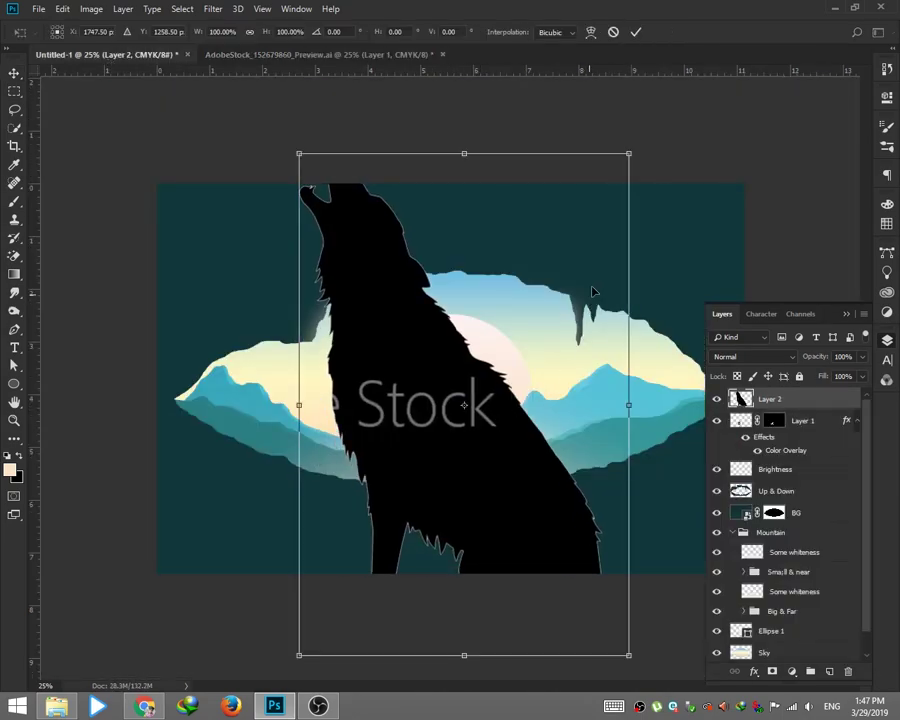
mouse_move(628, 153)
left_mouse_down()
mouse_move(484, 373)
mouse_move(548, 432)
mouse_move(585, 410)
mouse_move(597, 377)
left_mouse_up()
key("Return")
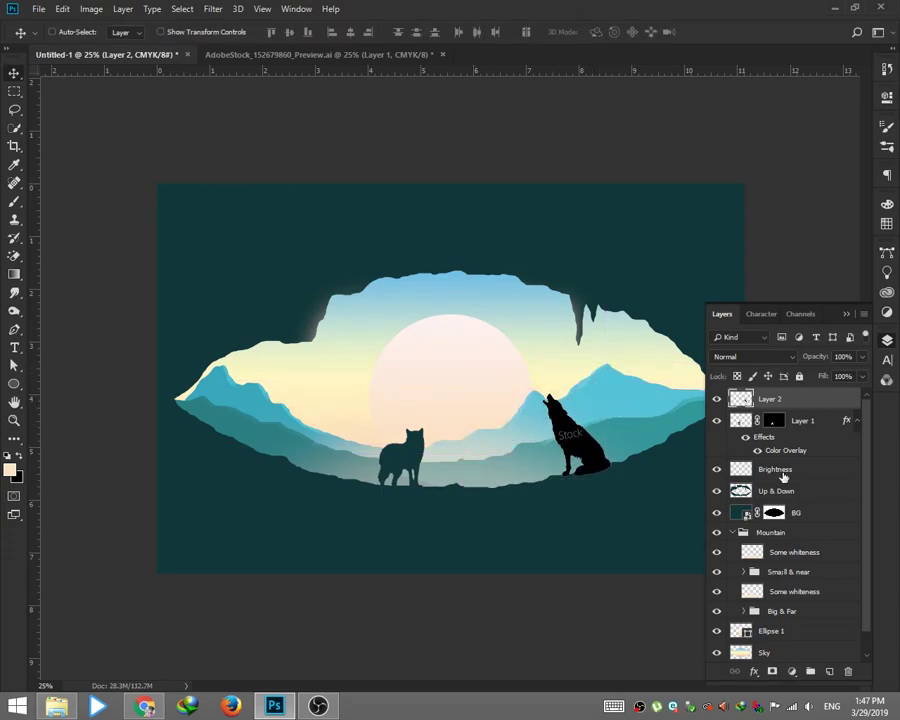
left_click_drag(768, 446, 780, 400)
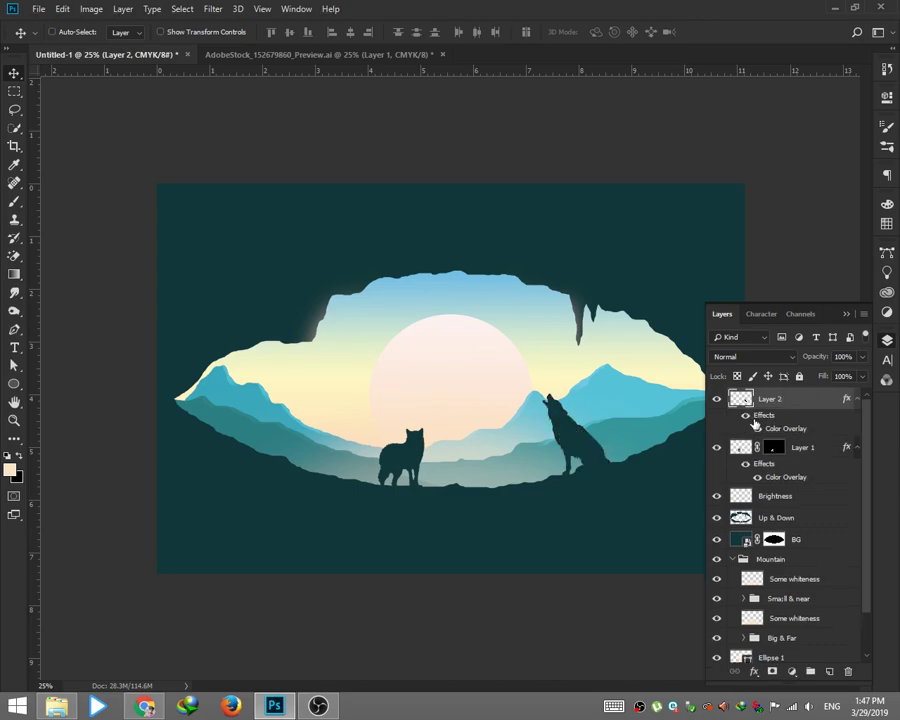
left_click(716, 447)
left_click_drag(585, 452, 403, 470)
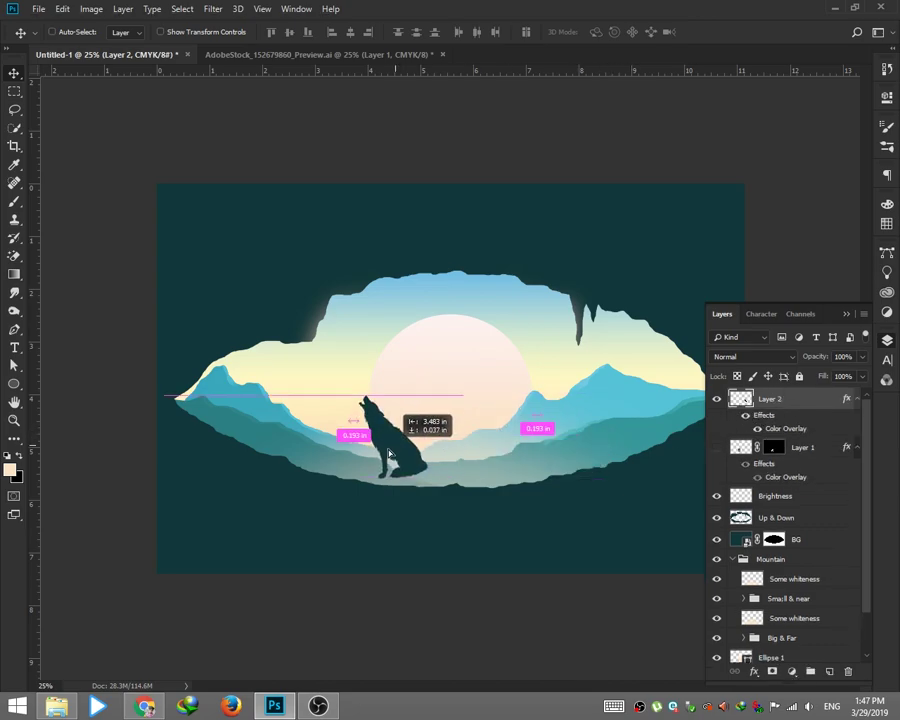
Tilt the wolf slightly, flip it horizontally, and nudge it into position
key("ctrl+t")
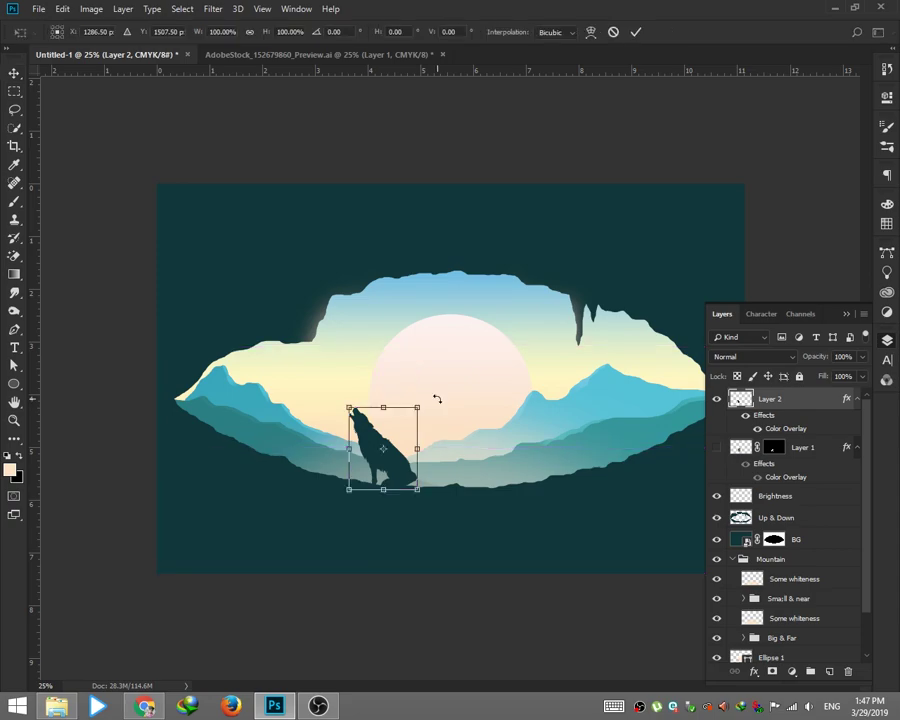
left_click_drag(436, 396, 436, 408)
right_click(395, 423)
left_click(444, 599)
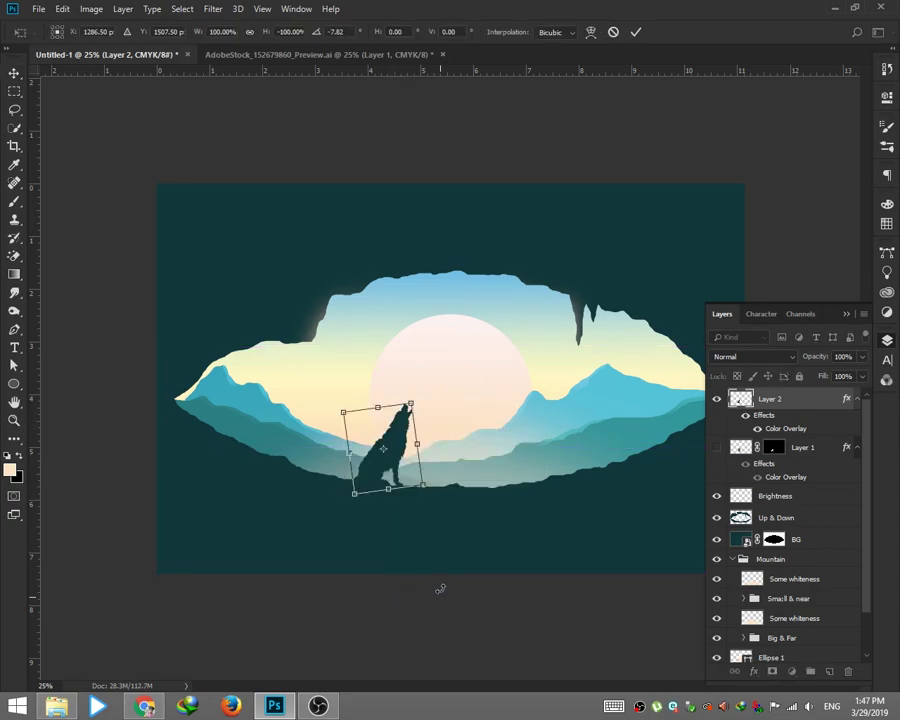
key("Return")
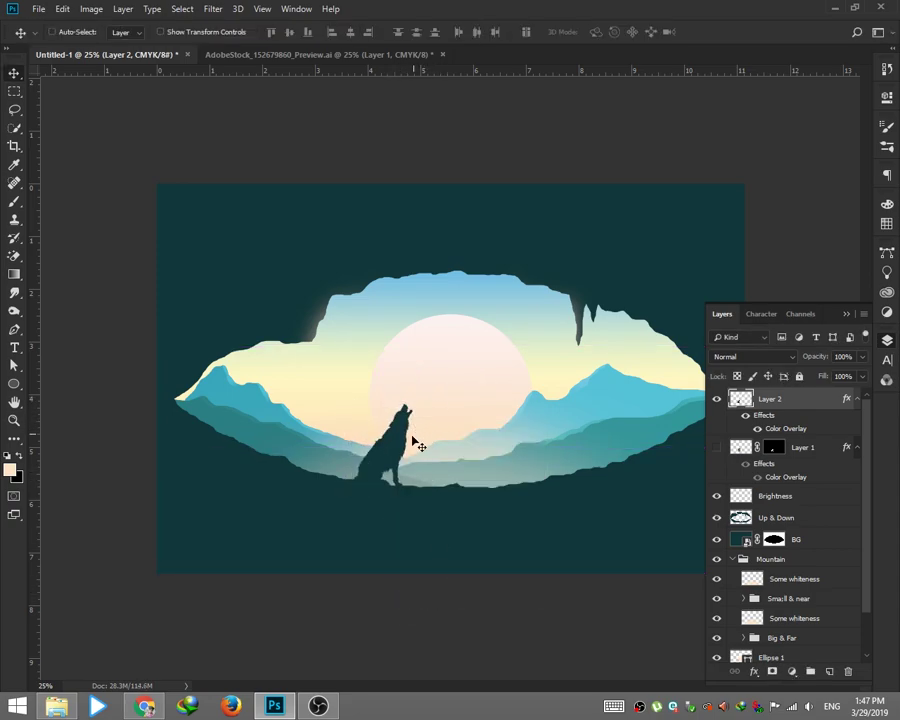
mouse_move(413, 443)
left_mouse_down()
mouse_move(393, 451)
mouse_move(409, 431)
left_mouse_up()
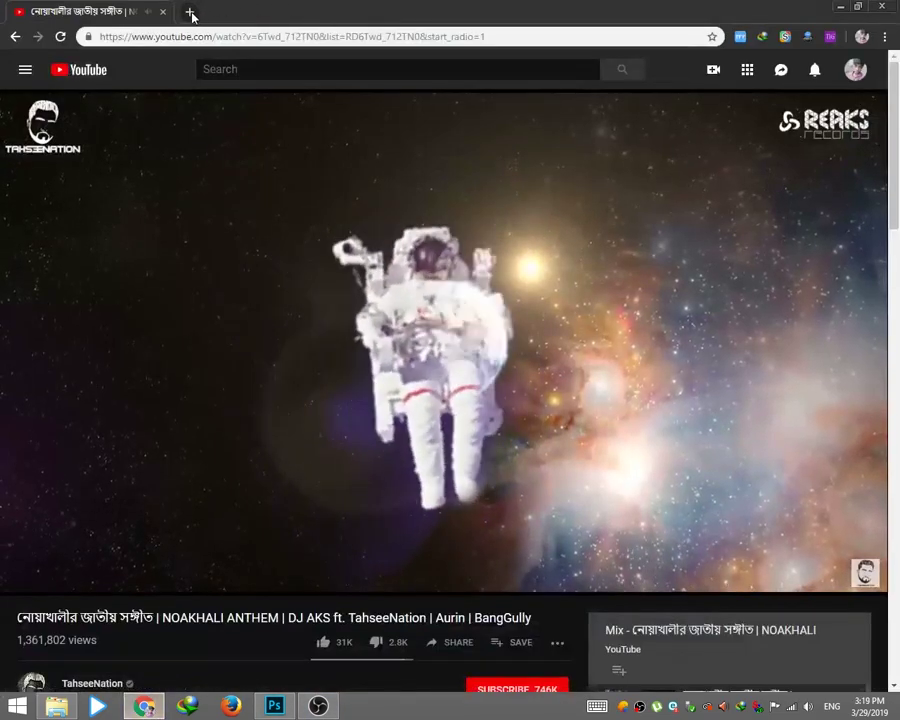
Search Google Images for 'the roots' in a new browser tab
left_click(188, 12)
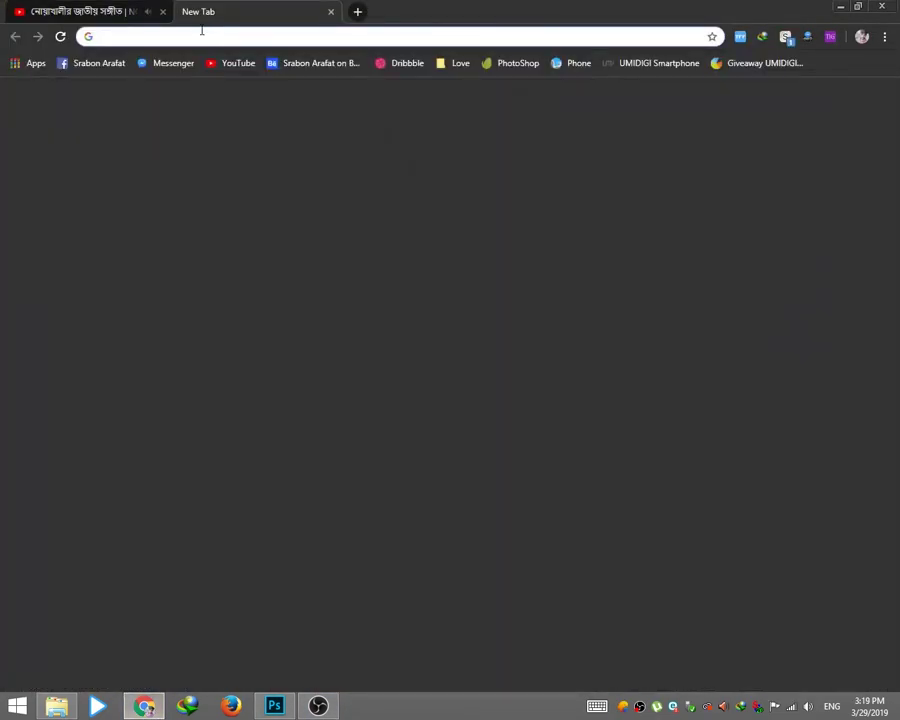
type("the roots")
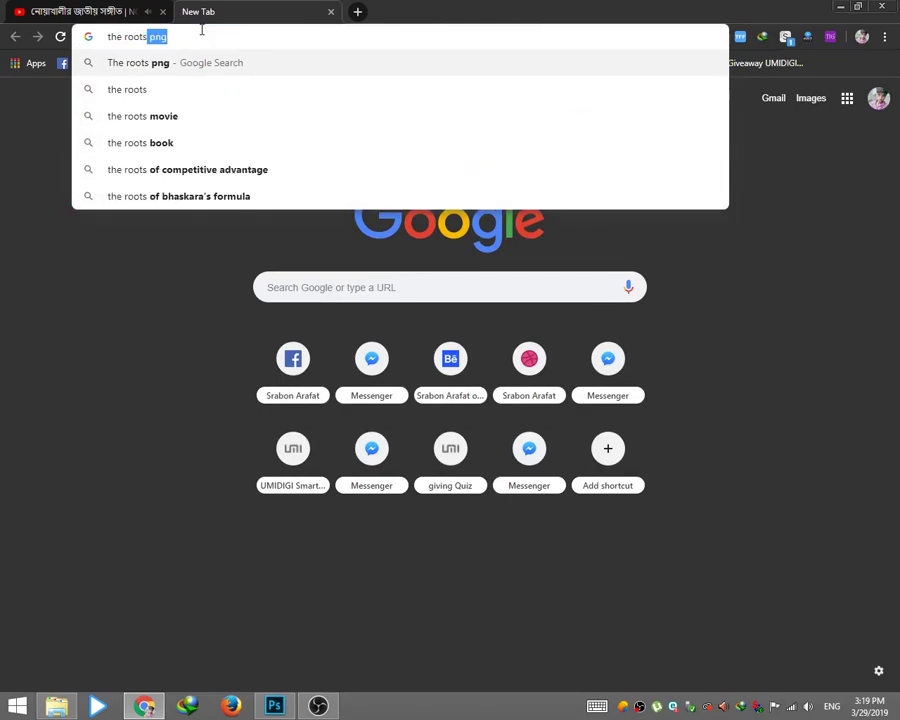
key("Return")
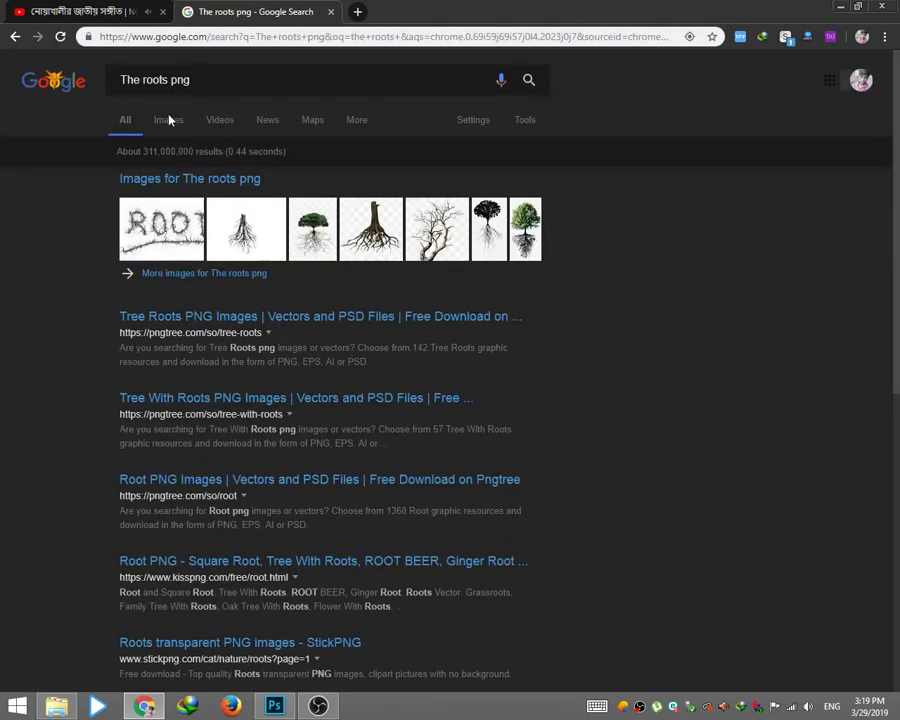
left_click(169, 119)
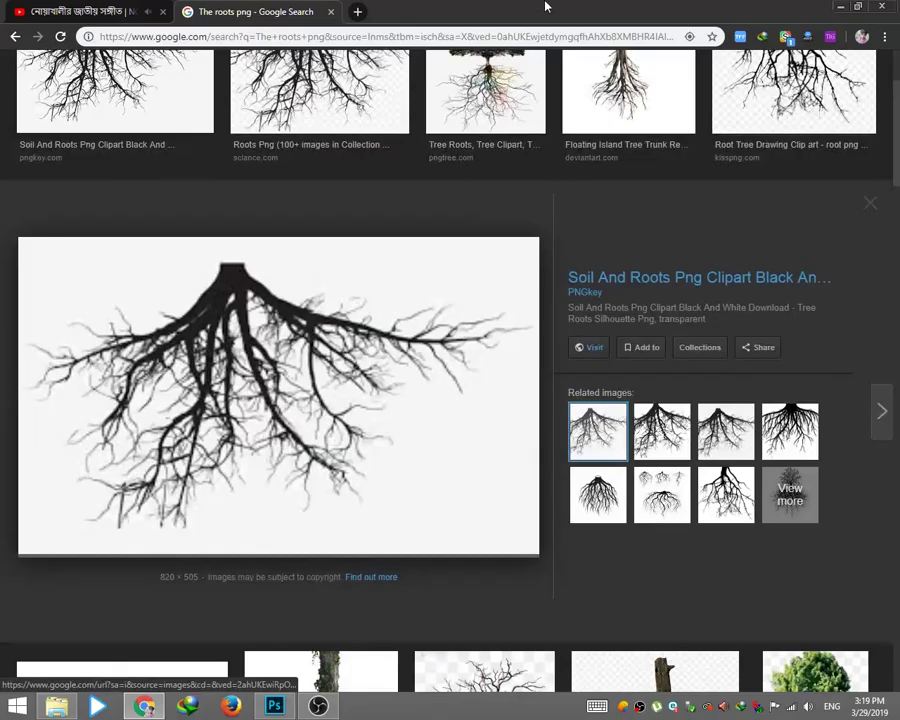
scroll(460, 319, "down", 6)
scroll(740, 376, "up", 5)
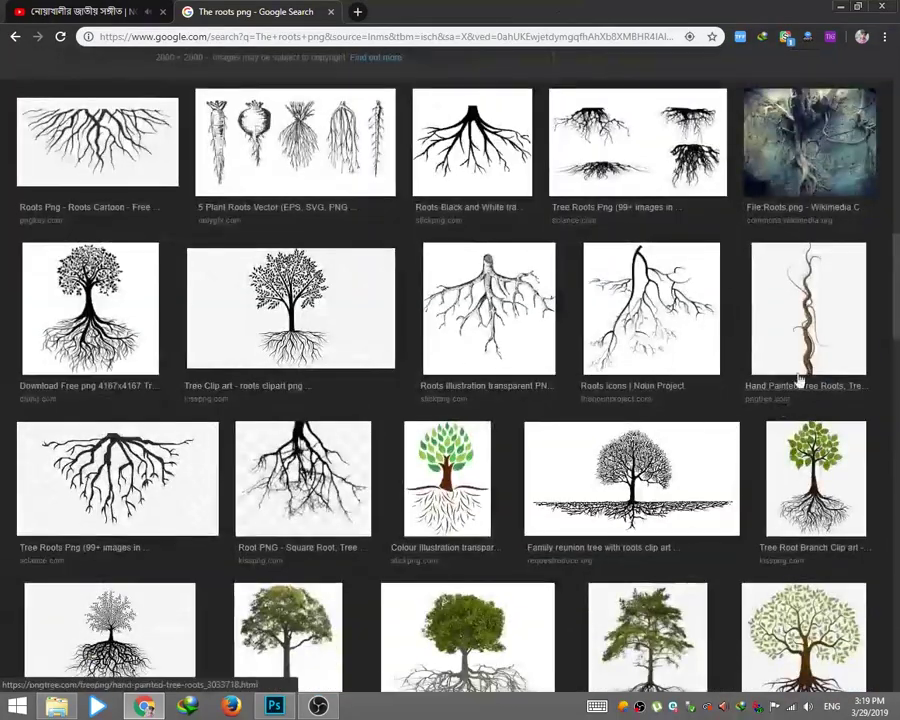
Save the black soil-and-roots image to the computer
left_click(798, 376)
scroll(480, 300, "down", 3)
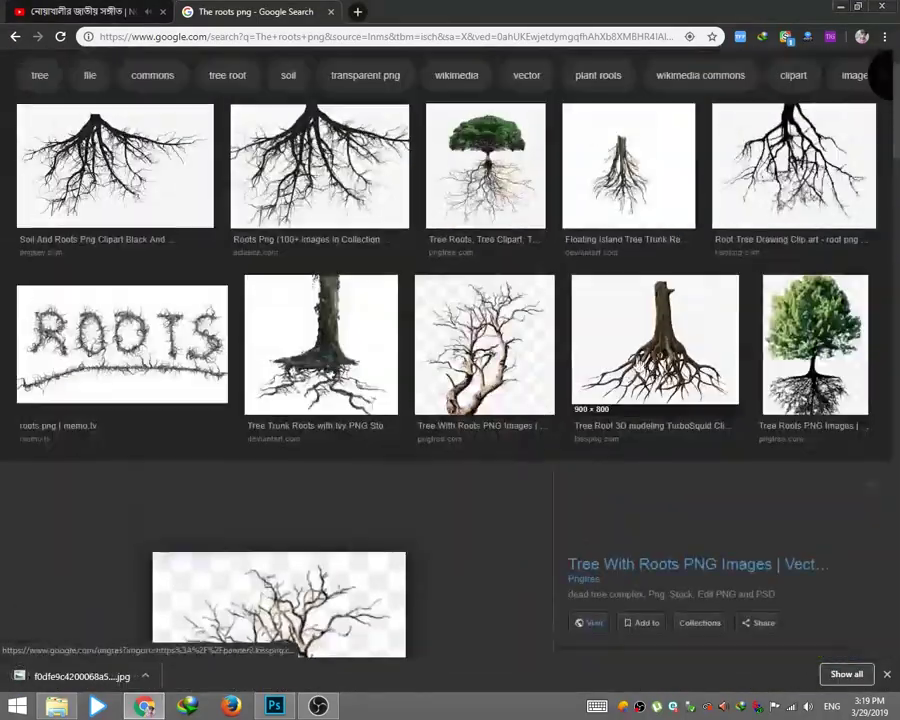
scroll(335, 434, "down", 1)
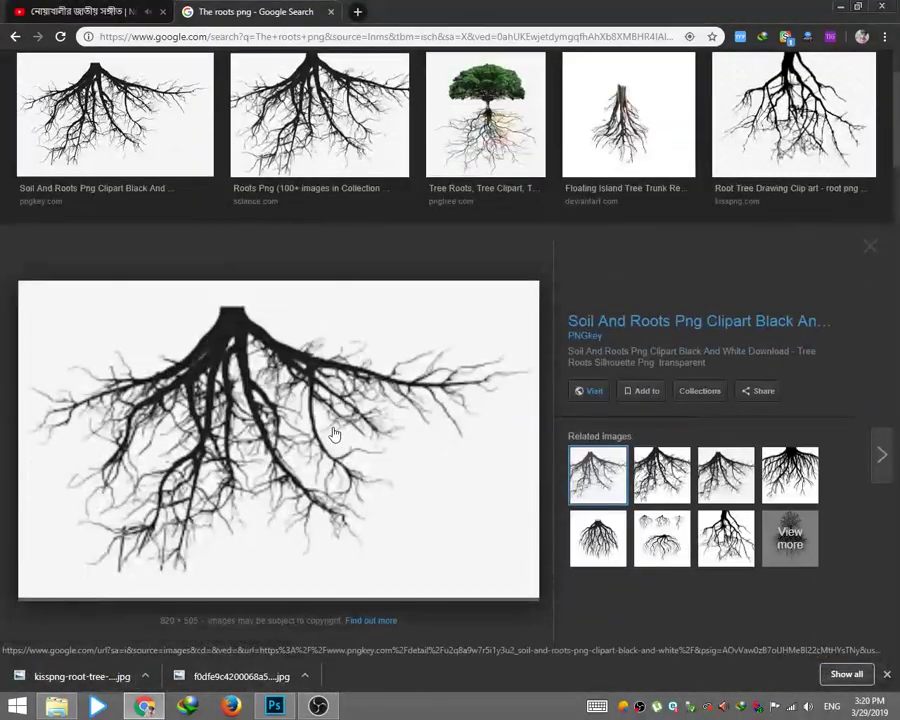
right_click(335, 434)
left_click(381, 517)
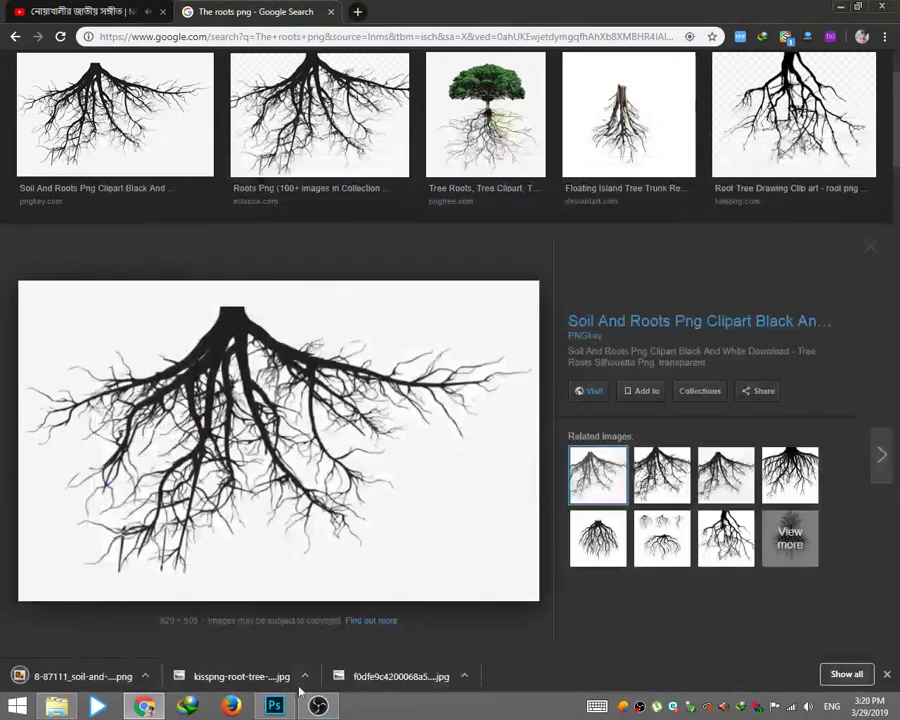
left_click(621, 160)
Place the downloaded brown vine image onto the cave scene
left_click(627, 178)
left_click_drag(540, 188, 629, 211)
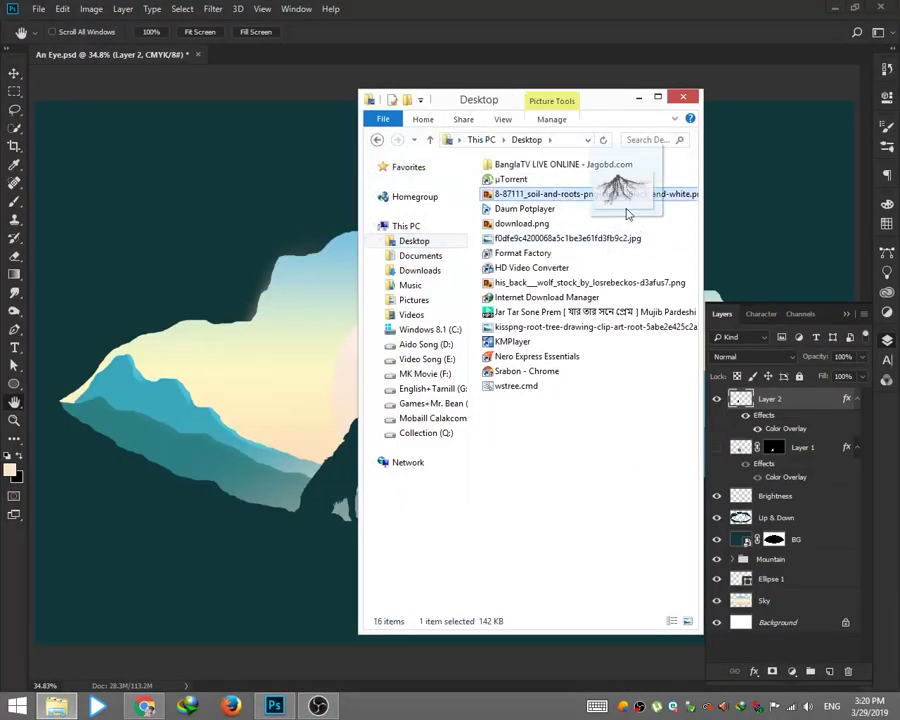
key("Delete")
mouse_move(545, 223)
left_mouse_down()
mouse_move(627, 229)
mouse_move(450, 300)
left_mouse_up()
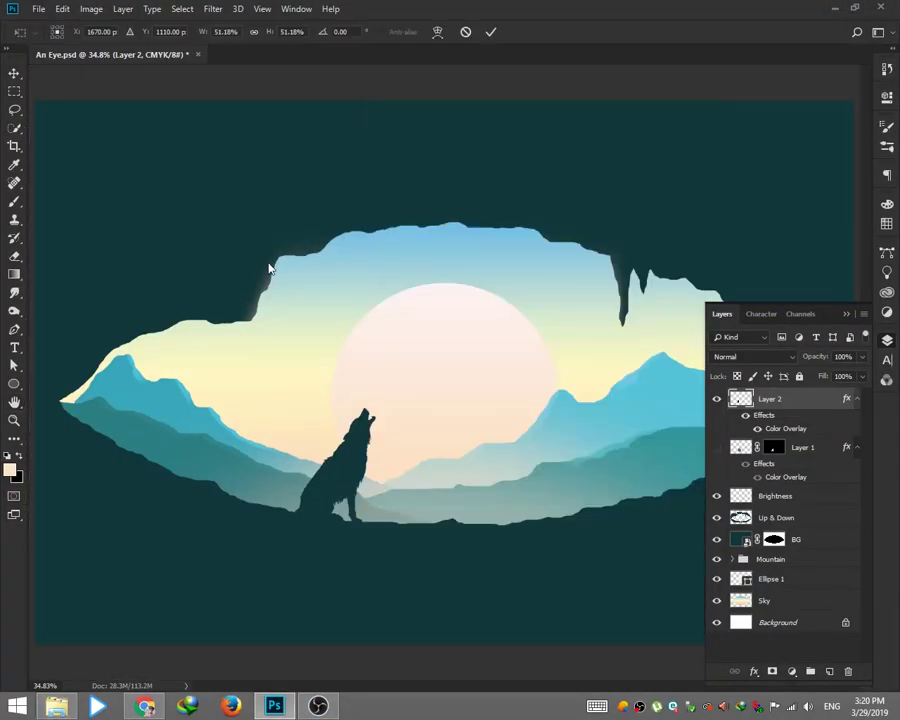
key("Return")
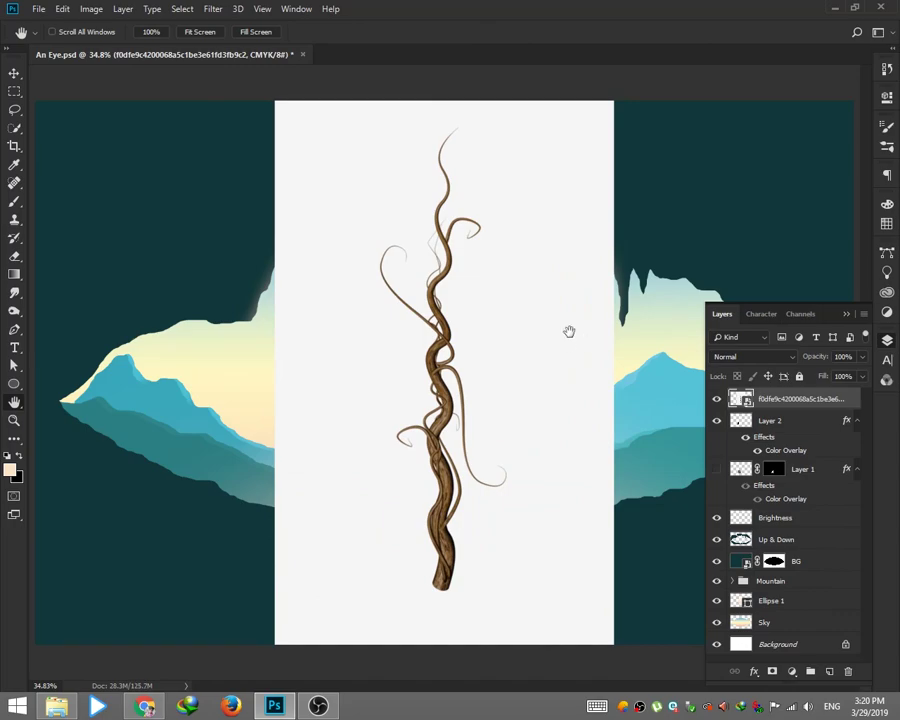
Rasterize the vine layer and erase its white background with the Magic Eraser
key("e")
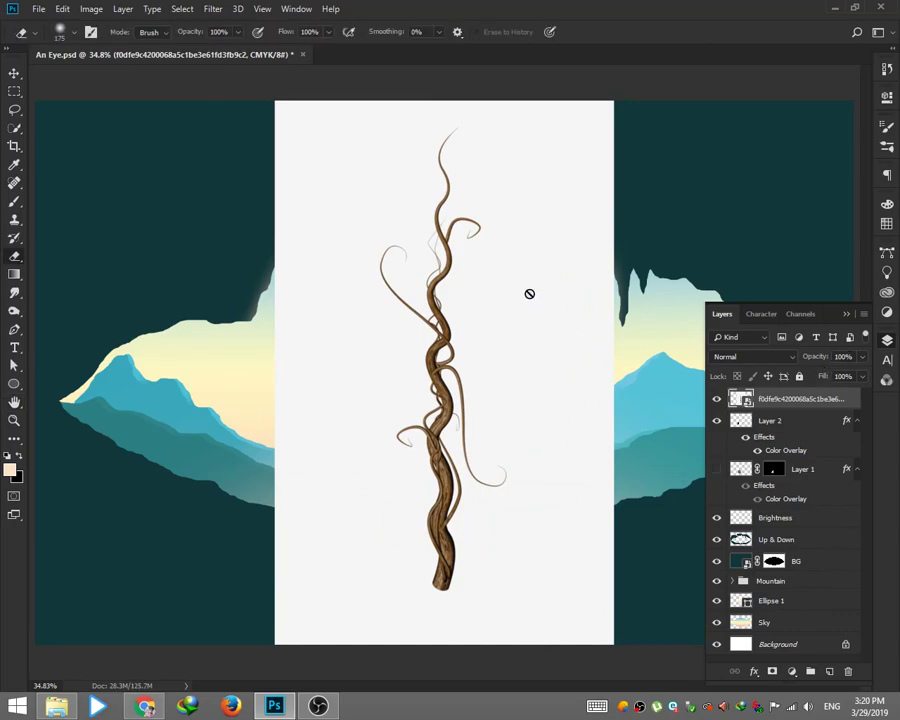
key("shift+e")
key("shift+e")
left_click(542, 318)
key("Escape")
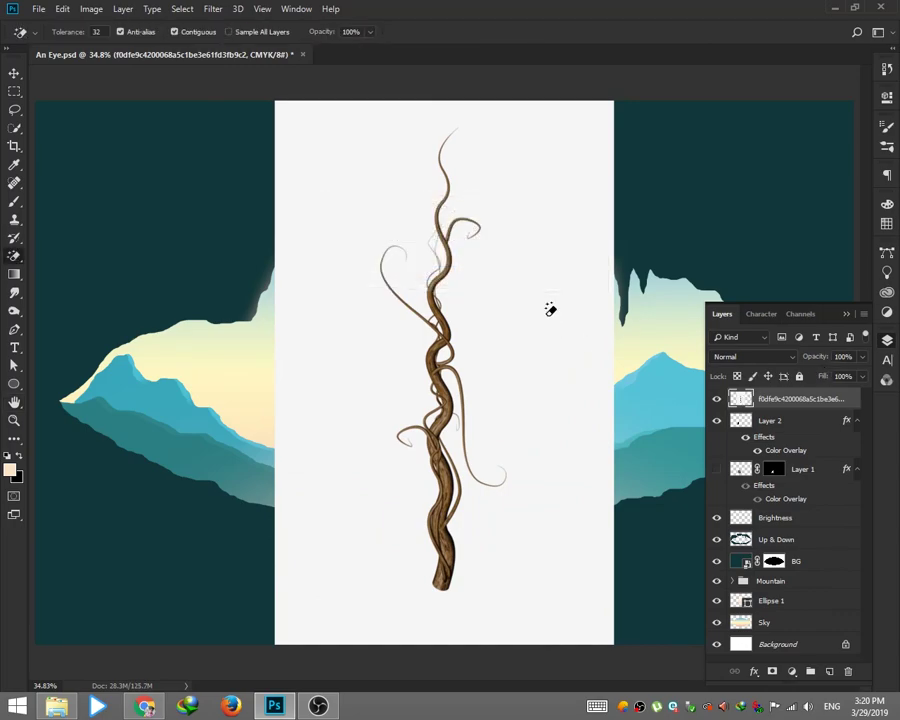
left_click(550, 310)
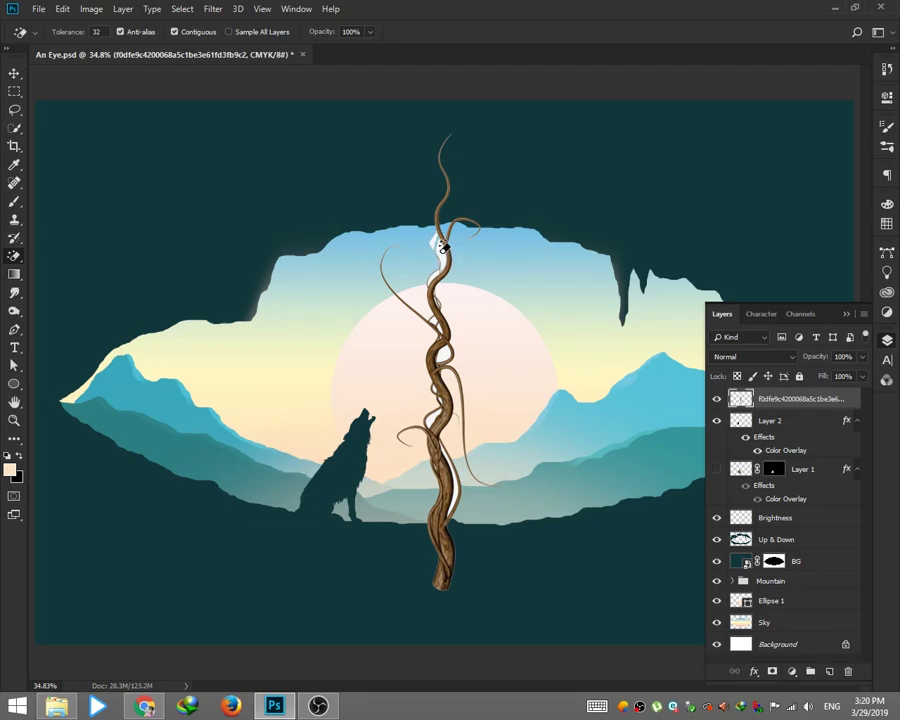
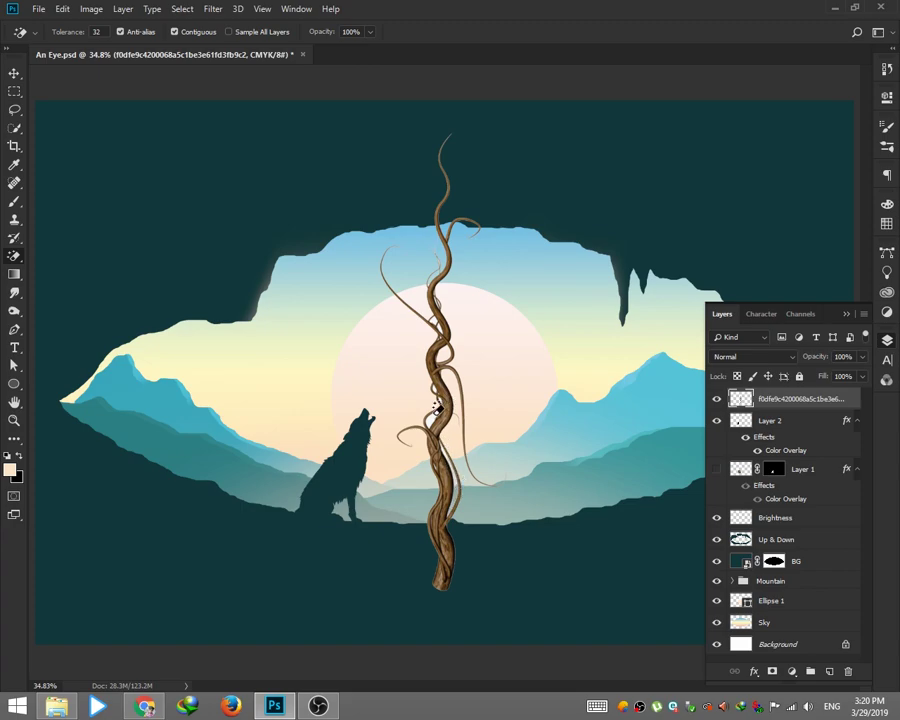
Move the vine layer beneath the cave wall, then shrink and rotate it upright
mouse_move(760, 398)
left_mouse_down()
mouse_move(791, 488)
mouse_move(796, 560)
left_mouse_up()
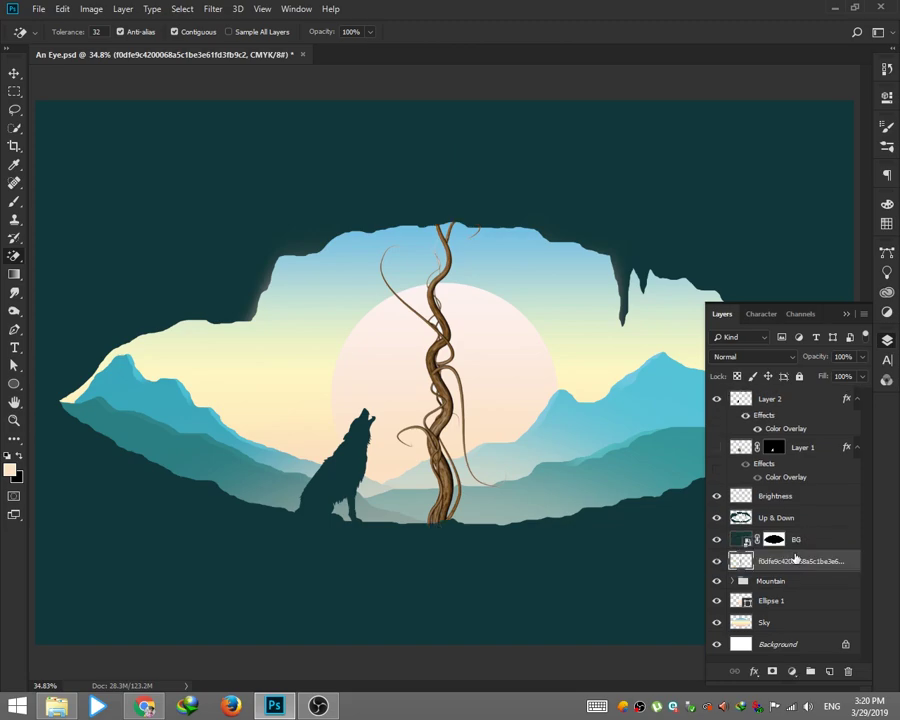
key("ctrl+t")
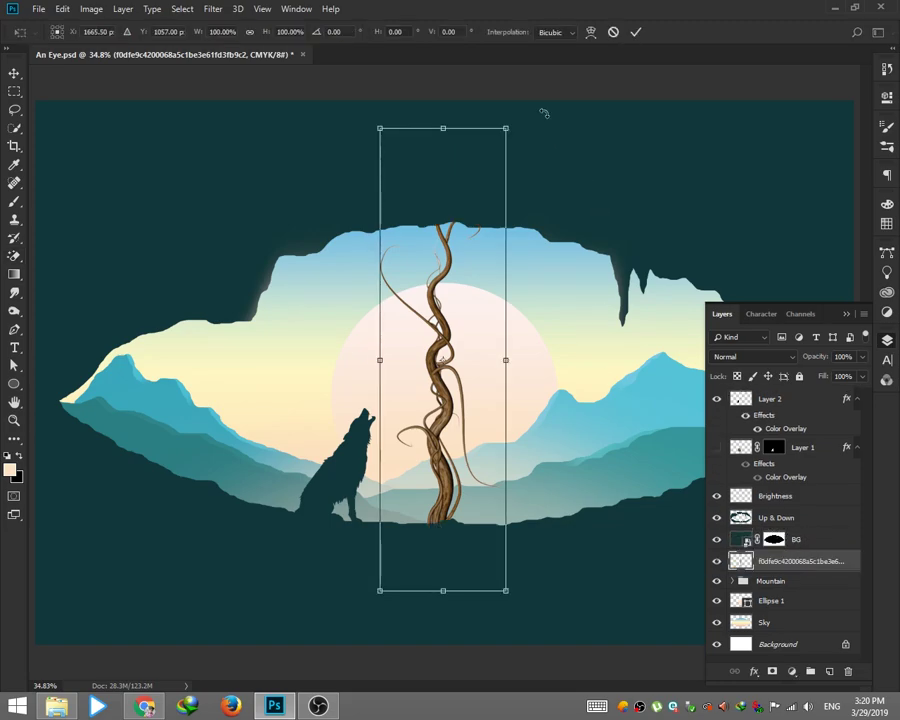
mouse_move(543, 113)
left_mouse_down()
mouse_move(487, 130)
mouse_move(433, 318)
mouse_move(467, 240)
left_mouse_up()
left_click_drag(474, 140, 493, 198)
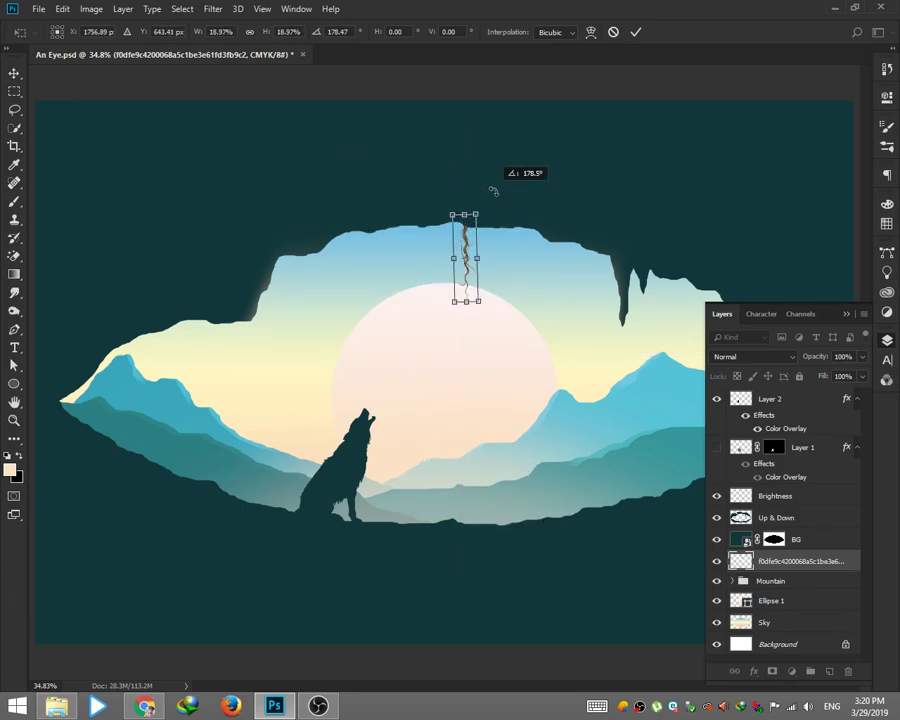
key("Return")
key("e")
Hang the vine beside the stalactites and copy Layer 2's dark Color Overlay onto it
key("v")
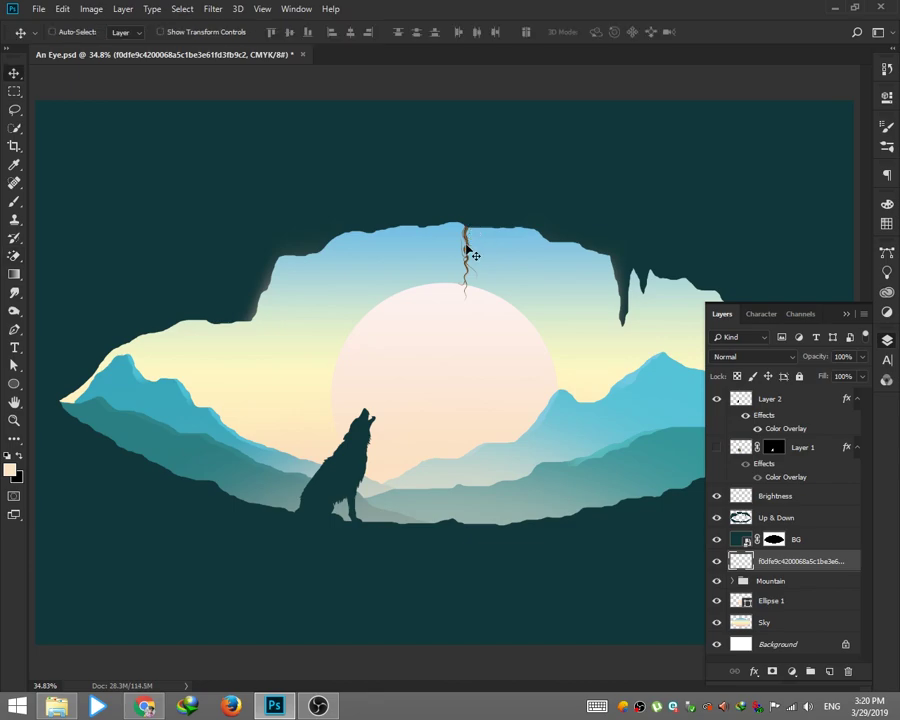
mouse_move(471, 246)
left_mouse_down()
mouse_move(563, 288)
mouse_move(289, 297)
left_mouse_up()
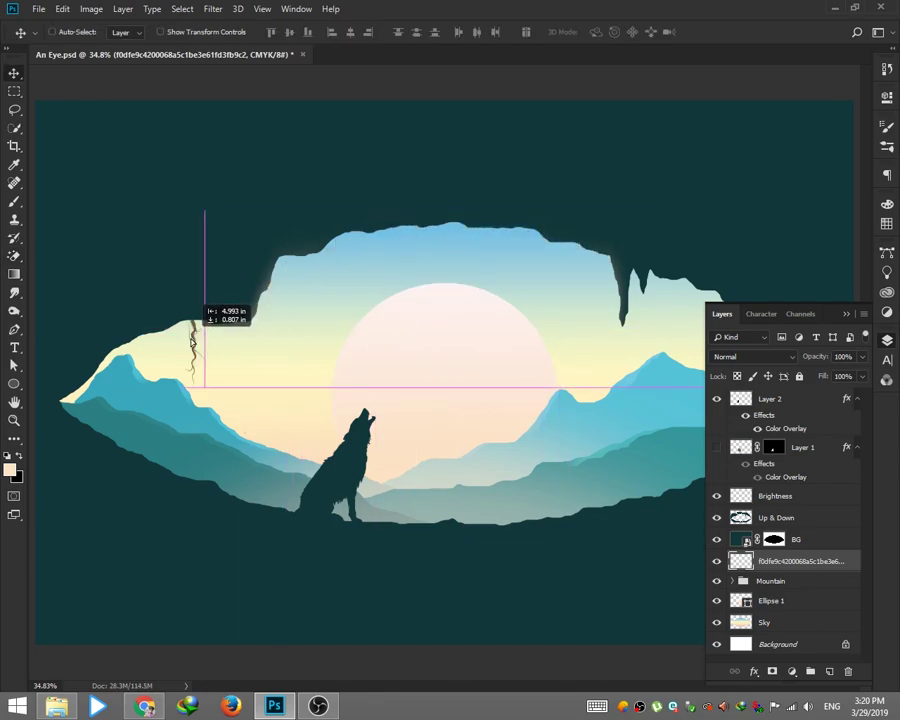
left_click_drag(289, 297, 186, 325)
left_click_drag(230, 356, 603, 335)
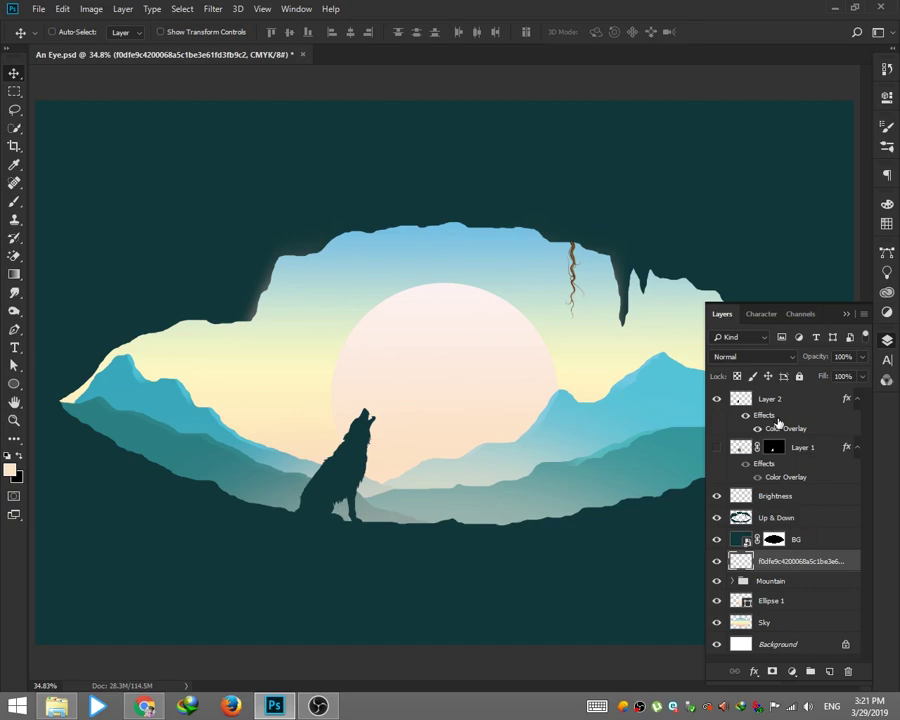
left_click_drag(768, 418, 796, 563)
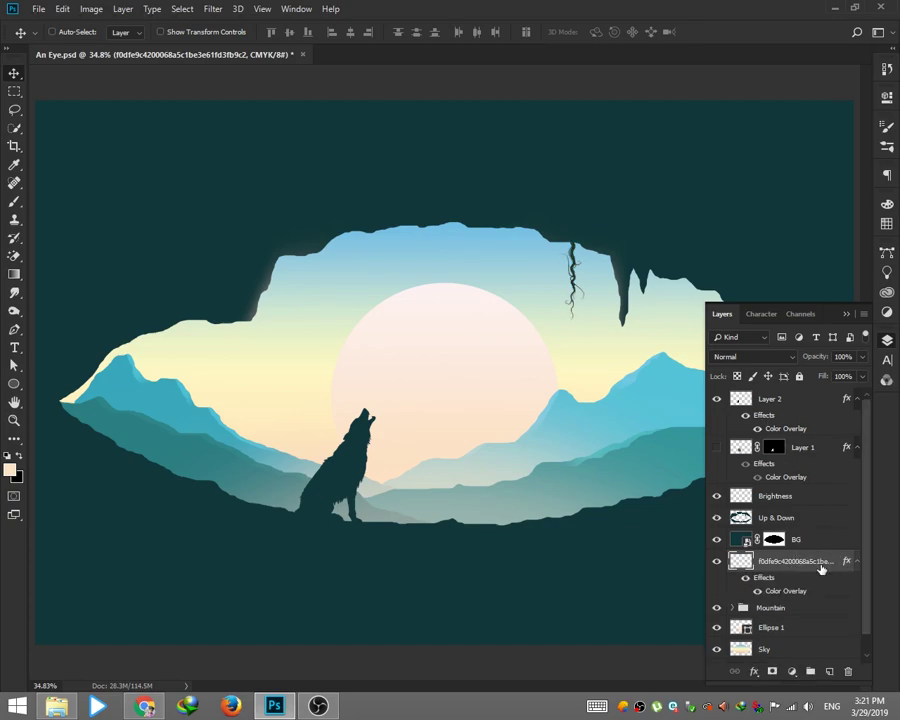
Rename the vine layer 'Roots' and put it into a group named Roots
double_click(819, 563)
type("Roots")
key("Return")
key("ctrl+g")
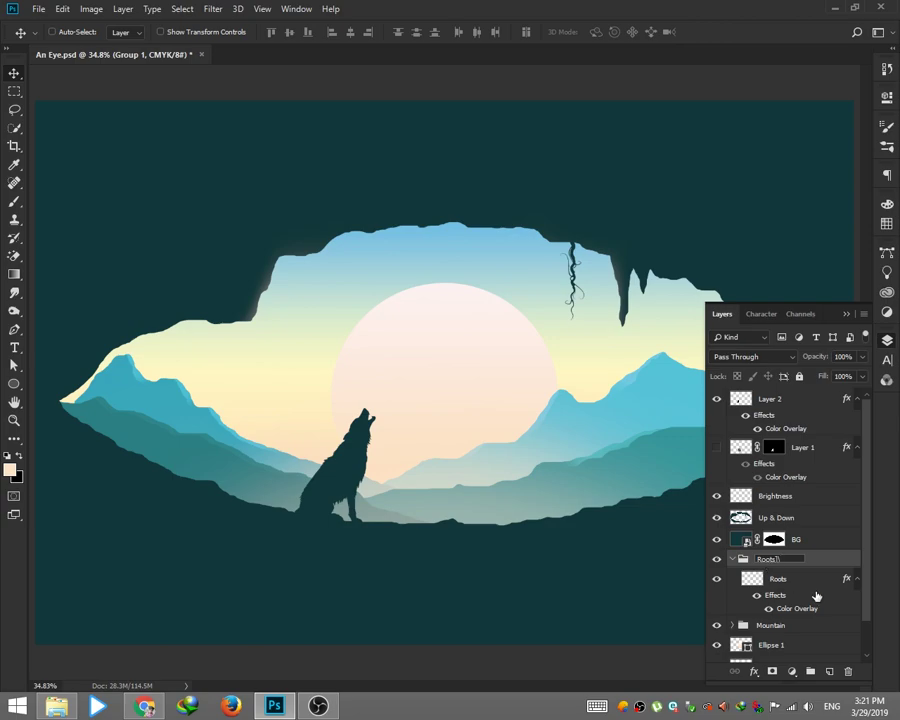
left_click(773, 584)
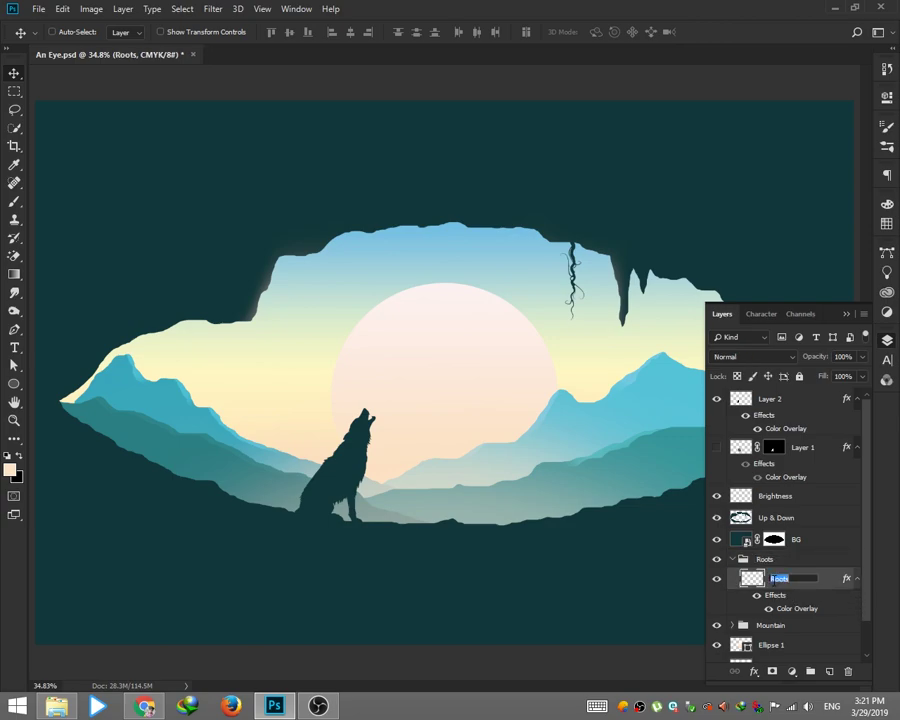
Name the inner layer '1', then duplicate it and shift the copy up and left
type("1")
key("Return")
key("ctrl+j")
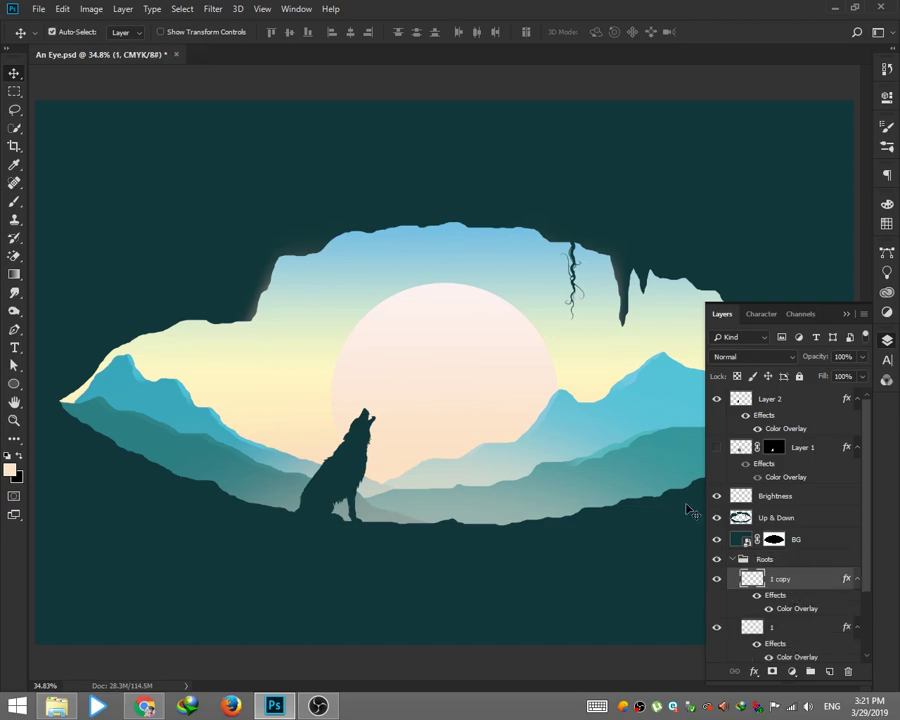
left_click_drag(587, 297, 559, 258)
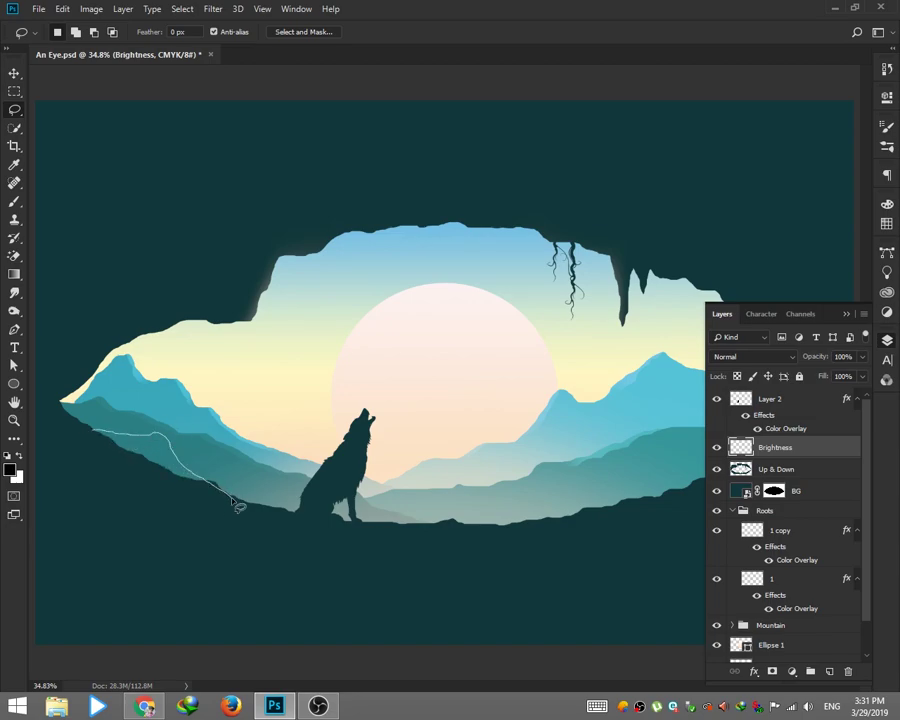
Fill the lower-left mountains on the Up & Down layer with dark teal
left_click_drag(239, 507, 96, 440)
left_click(790, 469)
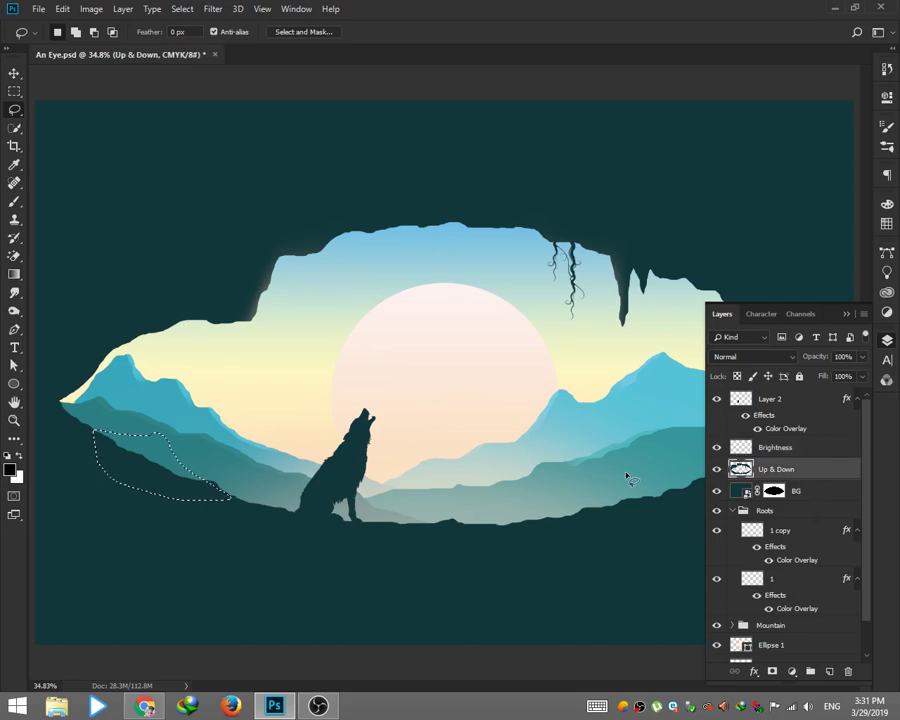
left_click(9, 469)
left_click(749, 55)
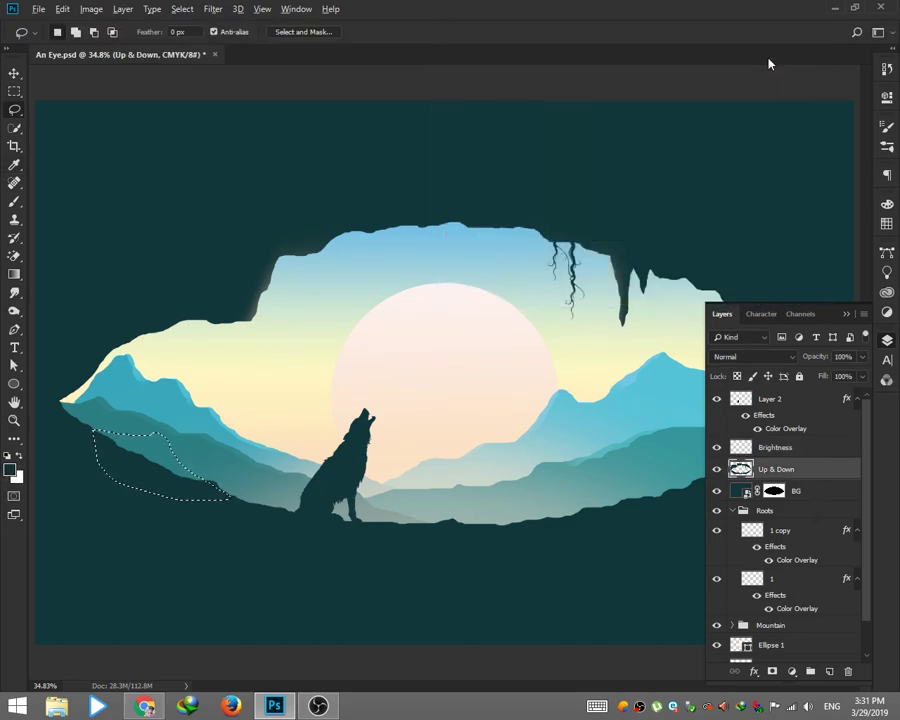
left_click(769, 106)
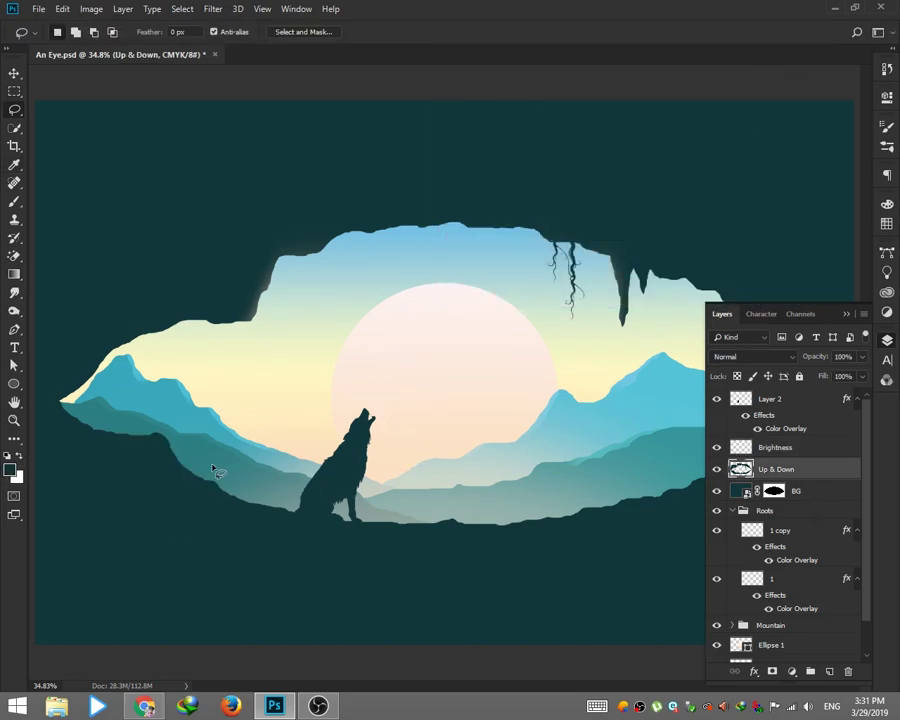
left_click_drag(212, 470, 104, 443)
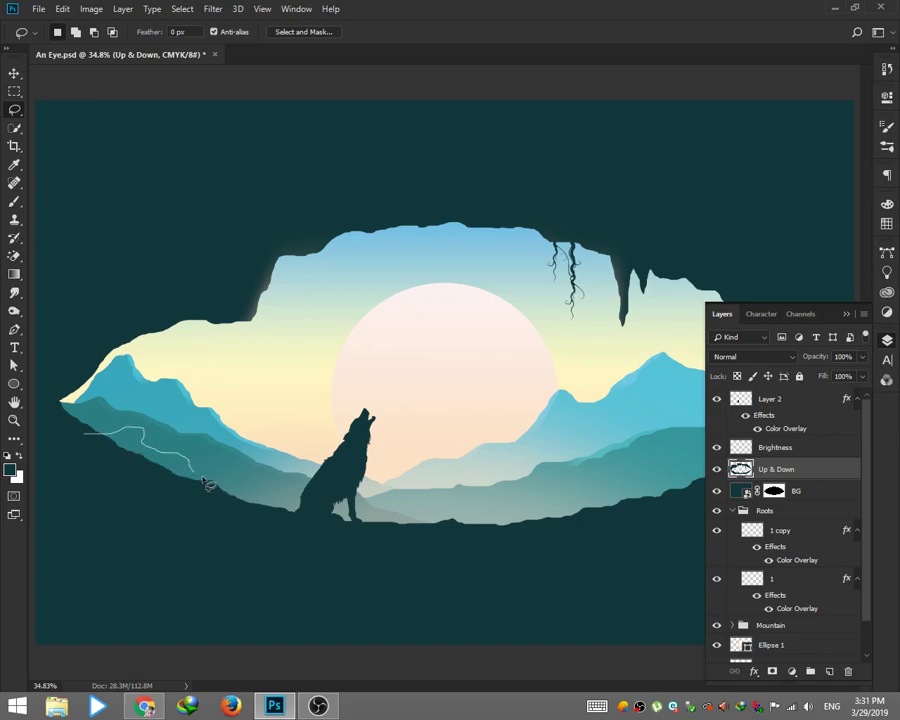
left_click_drag(190, 522, 220, 540)
key("alt+BackSpace")
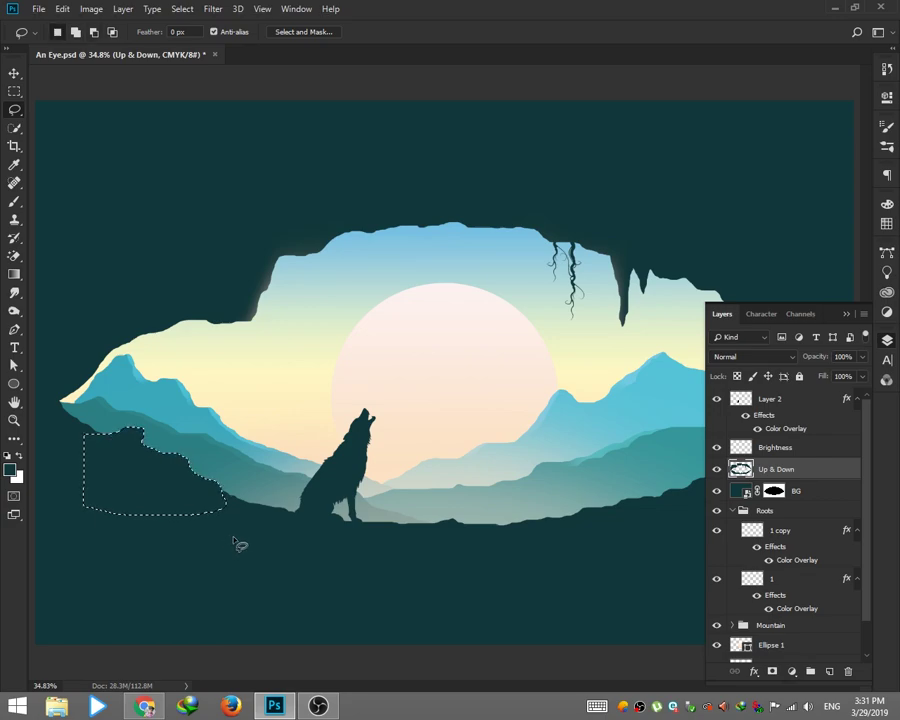
key("ctrl+d")
Pan to the cave's right side and try outlining areas along its lower-right edge
key("h")
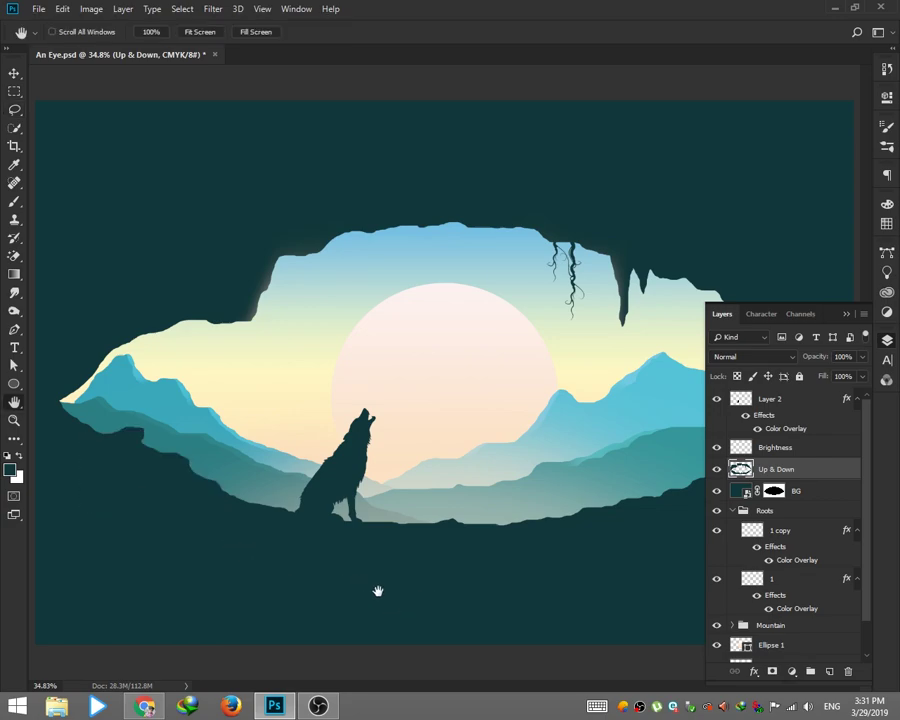
key("f")
left_click_drag(406, 570, 240, 546)
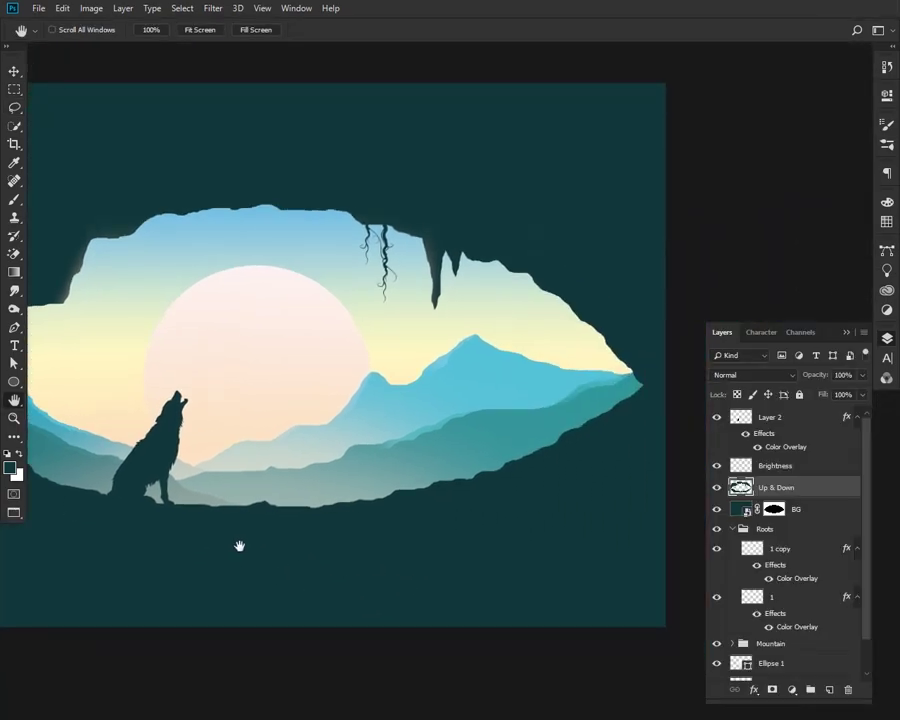
key("l")
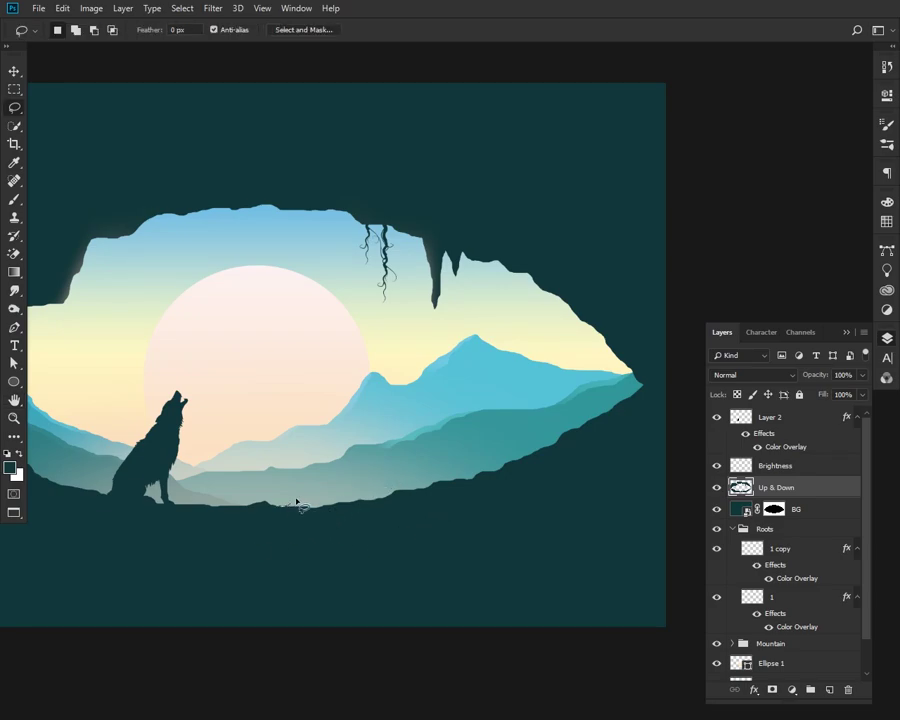
left_click_drag(282, 555, 294, 566)
key("ctrl+d")
mouse_move(563, 445)
left_mouse_down()
mouse_move(533, 549)
mouse_move(641, 463)
left_mouse_up()
key("ctrl+d")
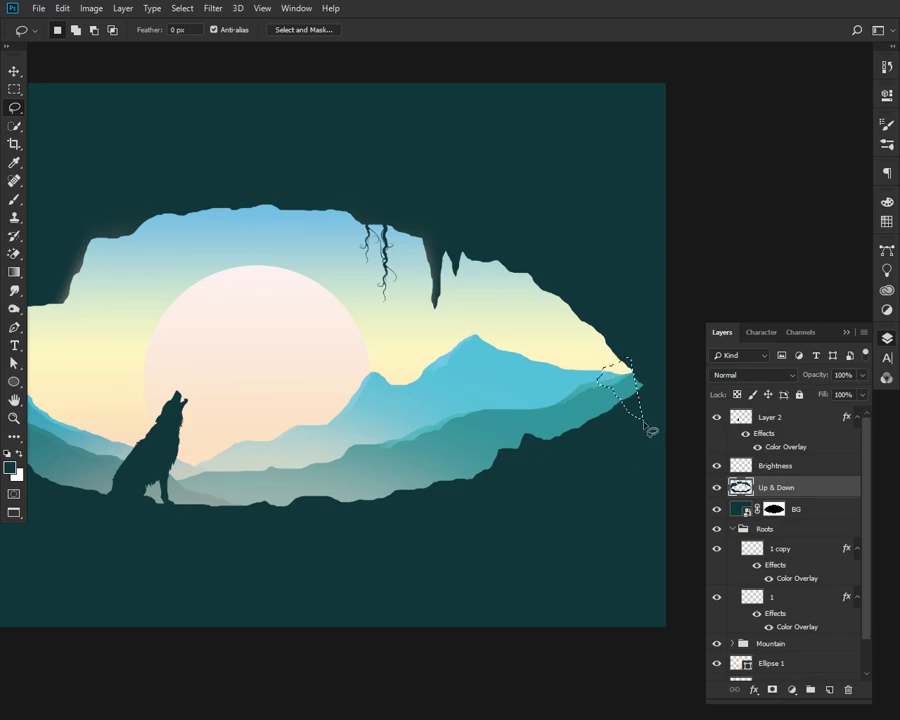
Darken the cave's bright right tip by filling it with the dark cave colour
key("alt+Delete")
key("ctrl+d")
left_click_drag(652, 432, 668, 349)
key("alt+Delete")
key("ctrl+d")
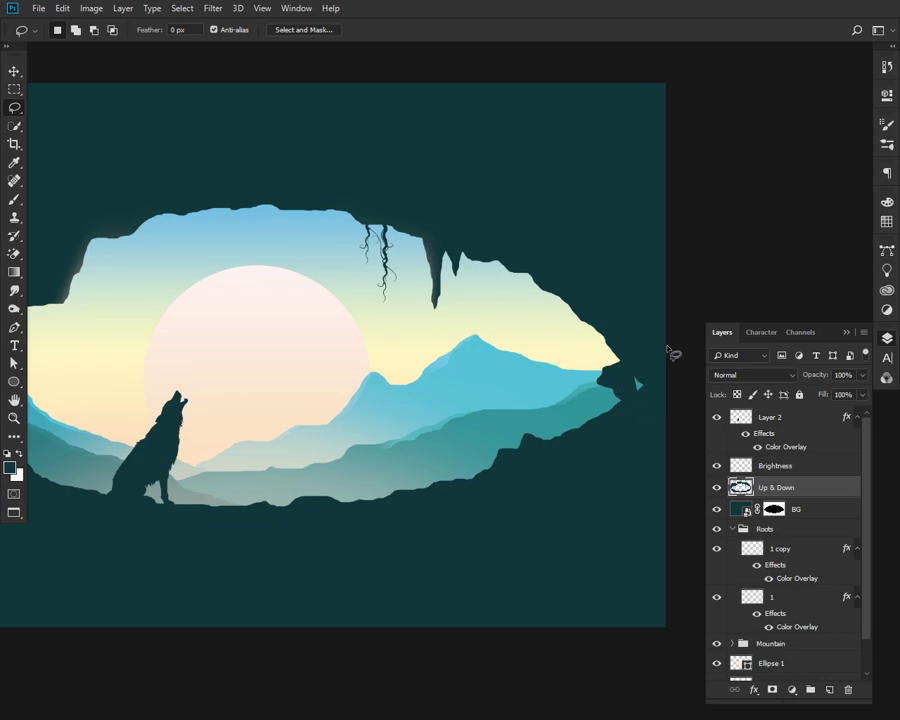
key("alt+Delete")
Zoom out to see the whole artwork and switch over to Chrome
key("ctrl+0")
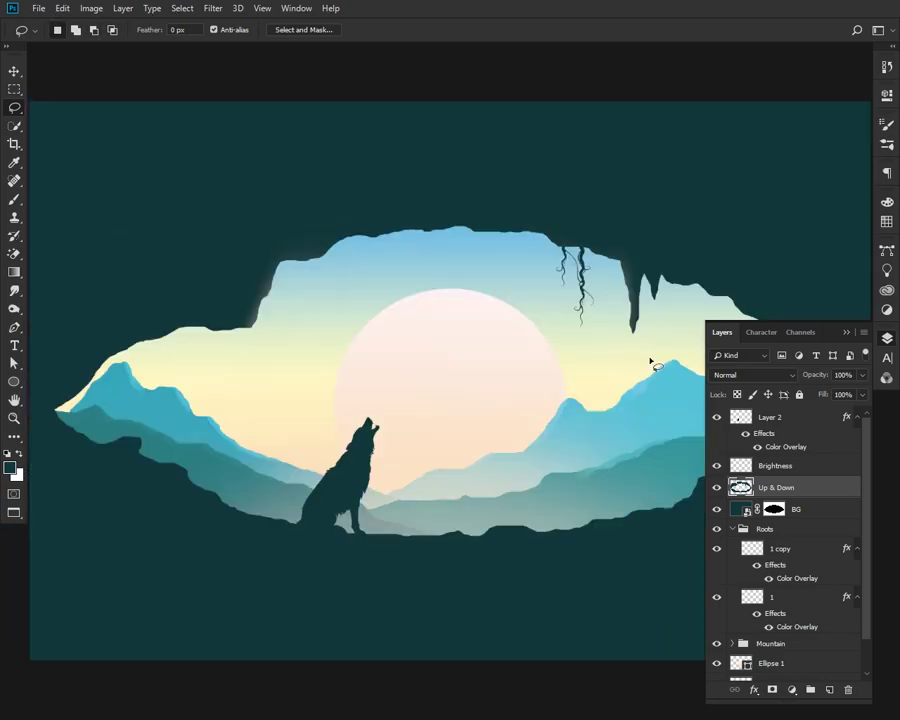
key("ctrl+minus")
key("ctrl+minus")
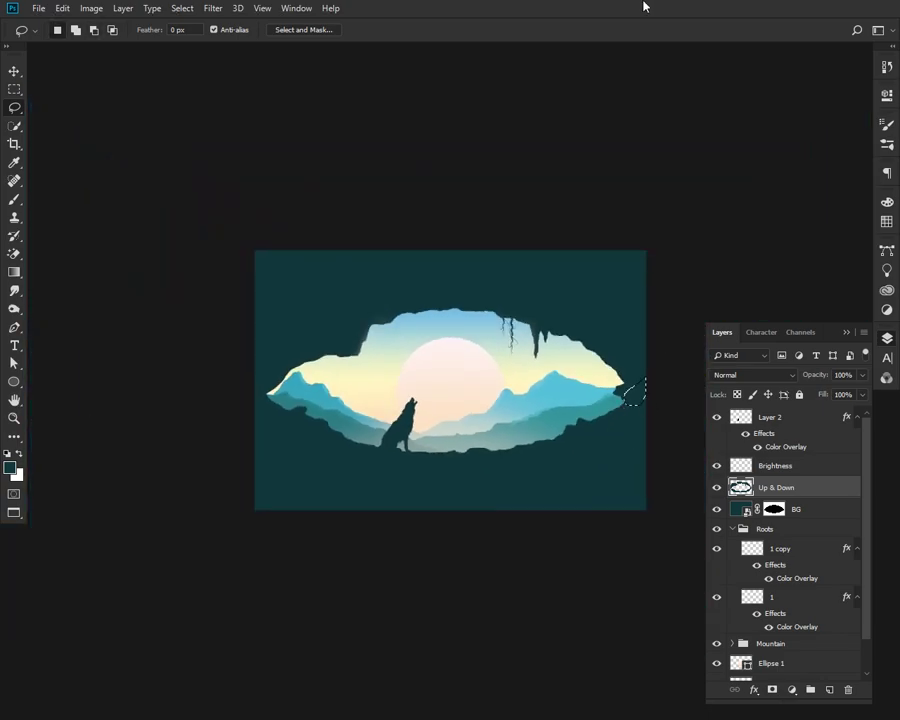
key("alt+Tab")
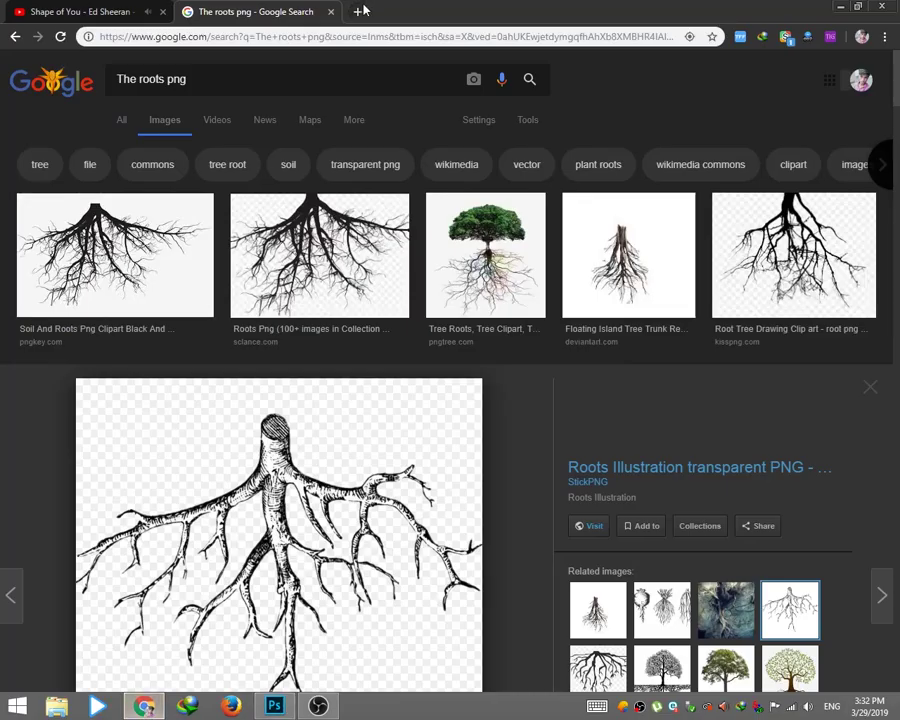
Replace the old results tab with a Google Images search for 'mushroom png'
left_click(358, 11)
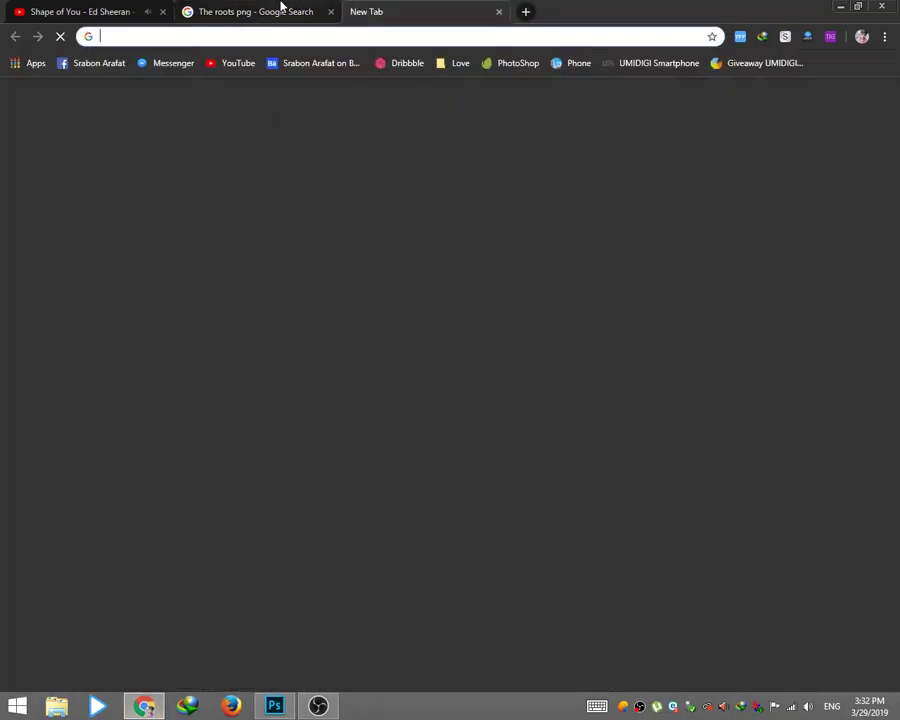
middle_click(281, 8)
type("the ma")
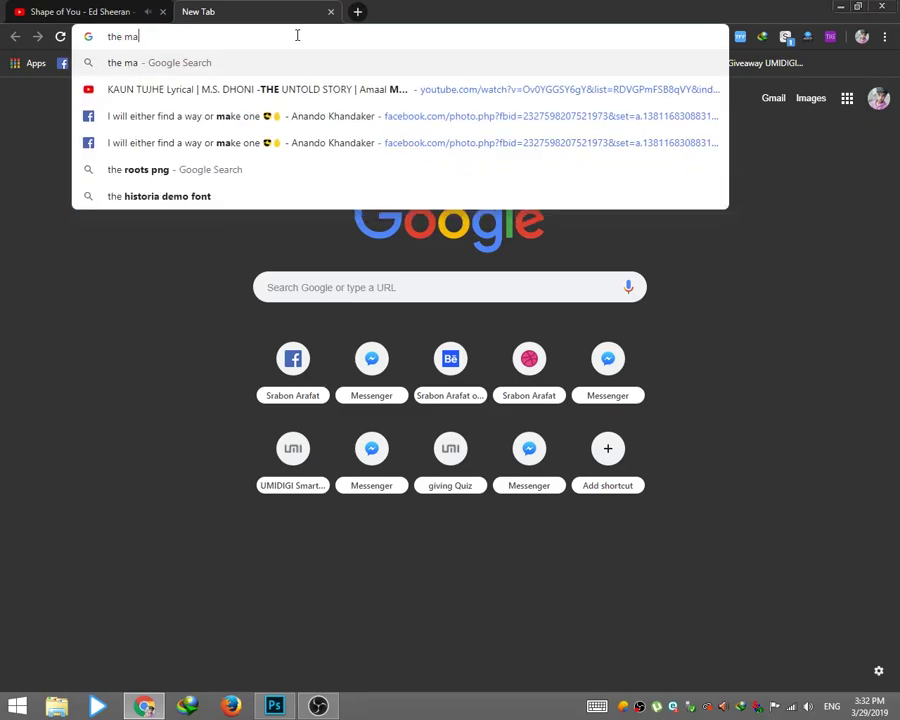
type("shroom")
key("Down")
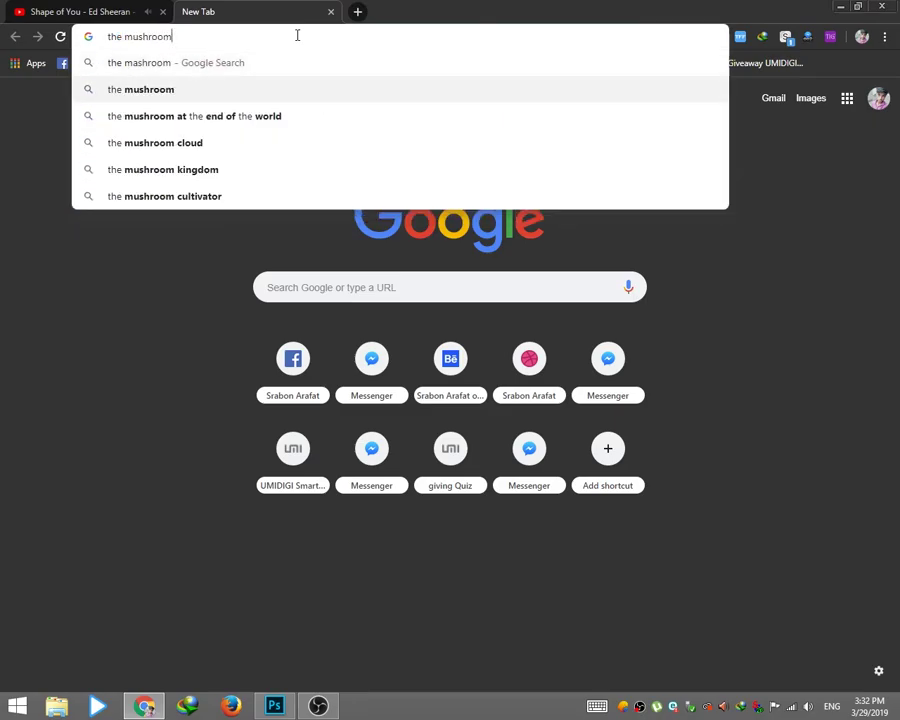
type("png")
key("Return")
left_click(180, 120)
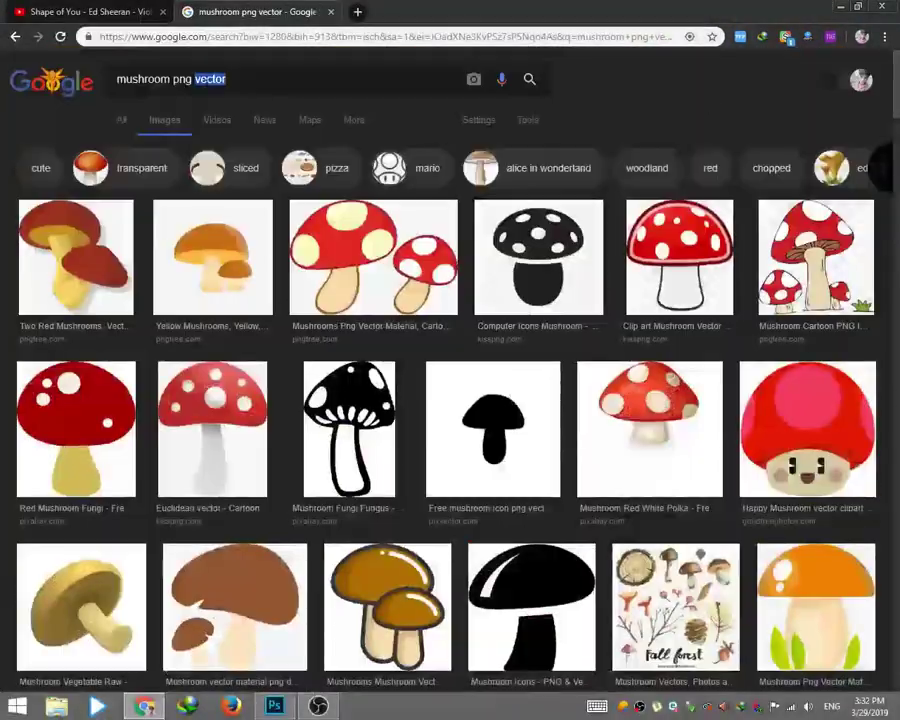
In a new tab, image-search 'little tree png', then 'grass png', and preview a tall grass image
left_click(357, 12)
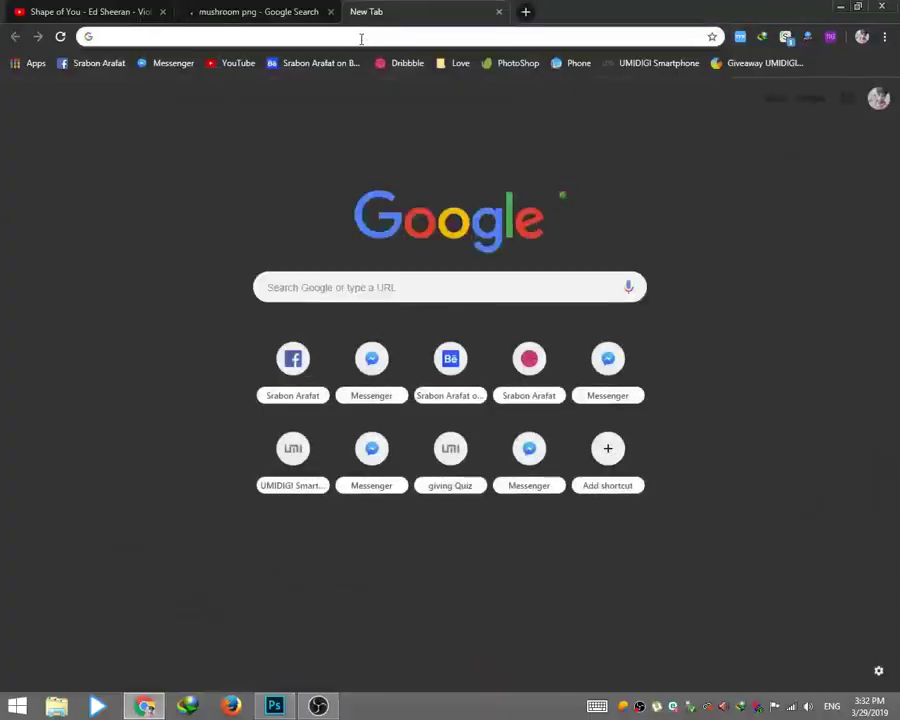
type("little tree png")
key("Return")
left_click(175, 127)
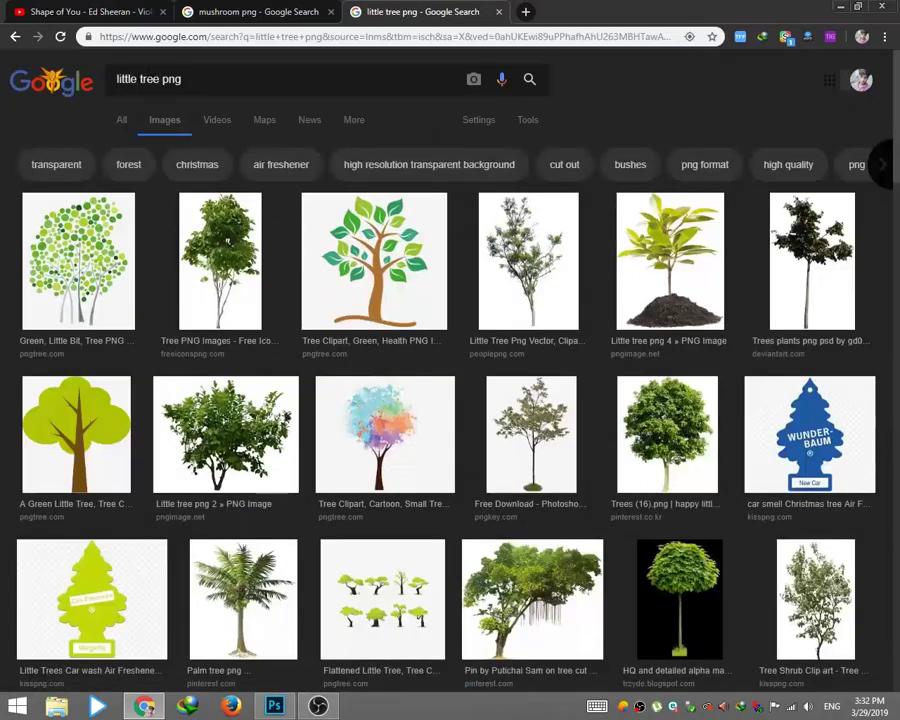
triple_click(180, 78)
type("grass png")
key("Return")
scroll(322, 365, "down", 5)
scroll(322, 365, "down", 5)
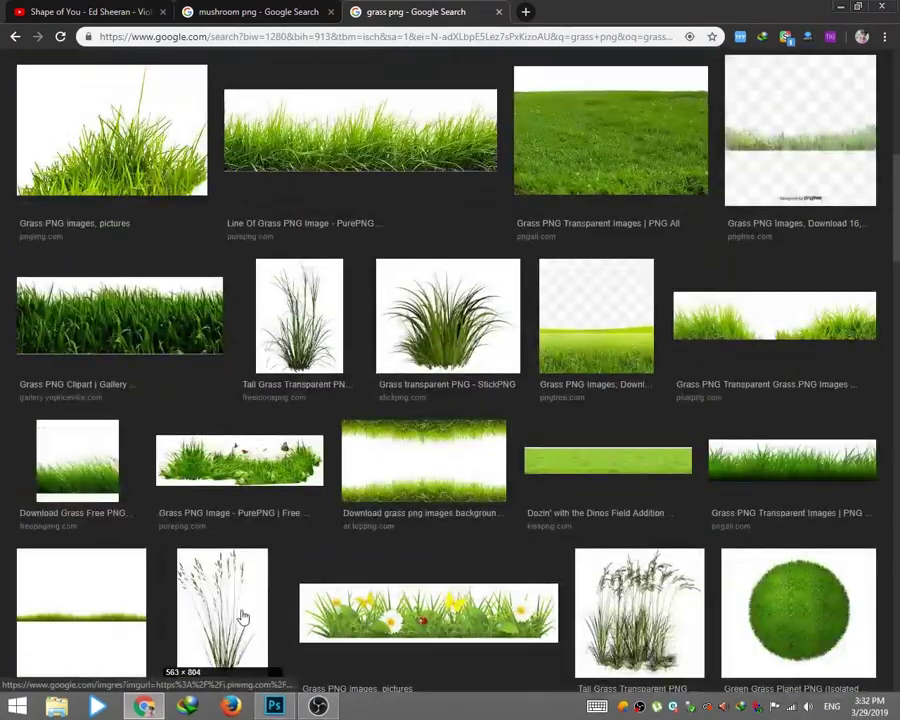
left_click(297, 321)
Scroll further through the mushroom png image results
left_click(258, 12)
scroll(499, 366, "down", 5)
scroll(499, 366, "down", 5)
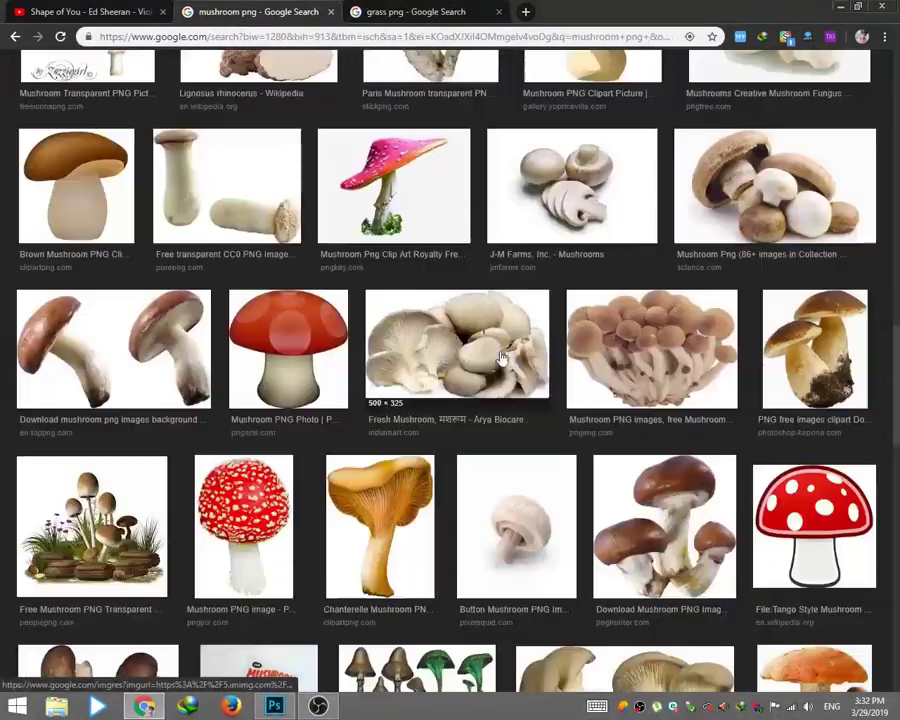
scroll(520, 330, "down", 5)
scroll(538, 297, "down", 5)
scroll(893, 451, "down", 5)
left_click_drag(893, 451, 895, 677)
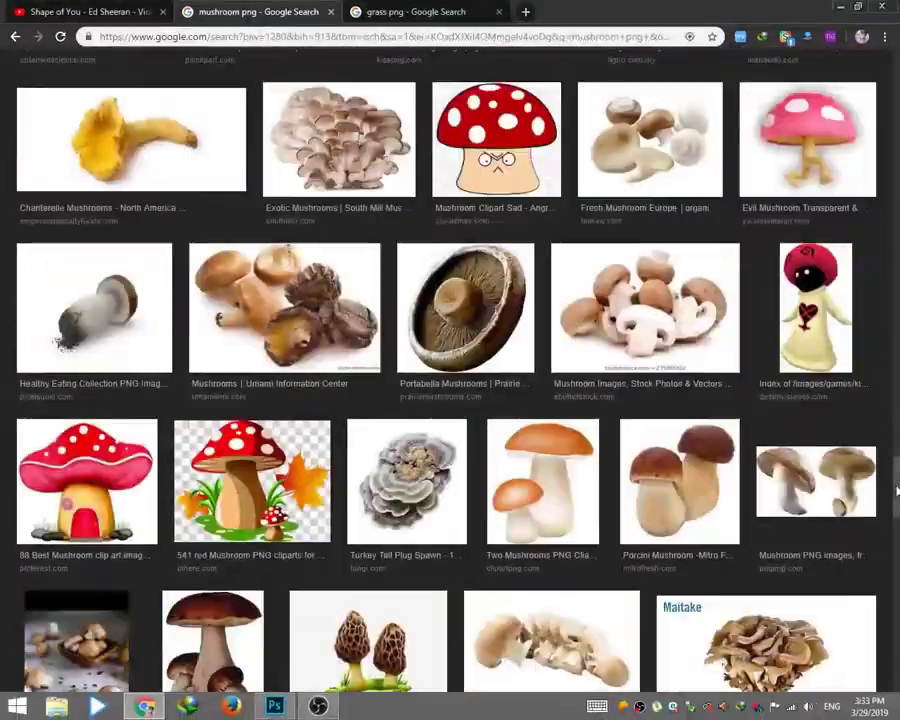
scroll(895, 677, "down", 5)
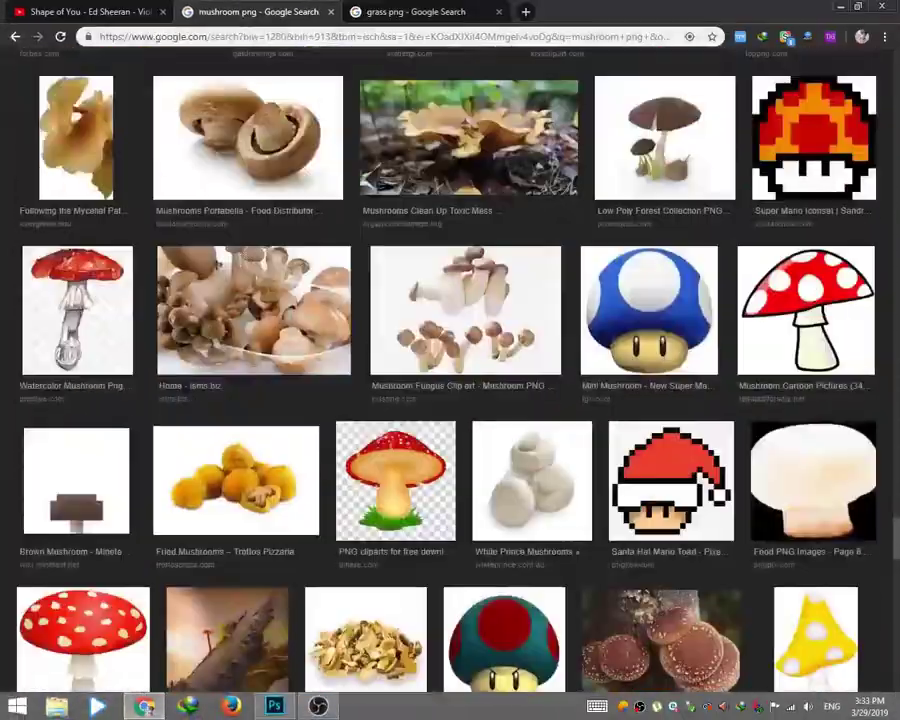
scroll(895, 677, "down", 5)
scroll(895, 677, "down", 5)
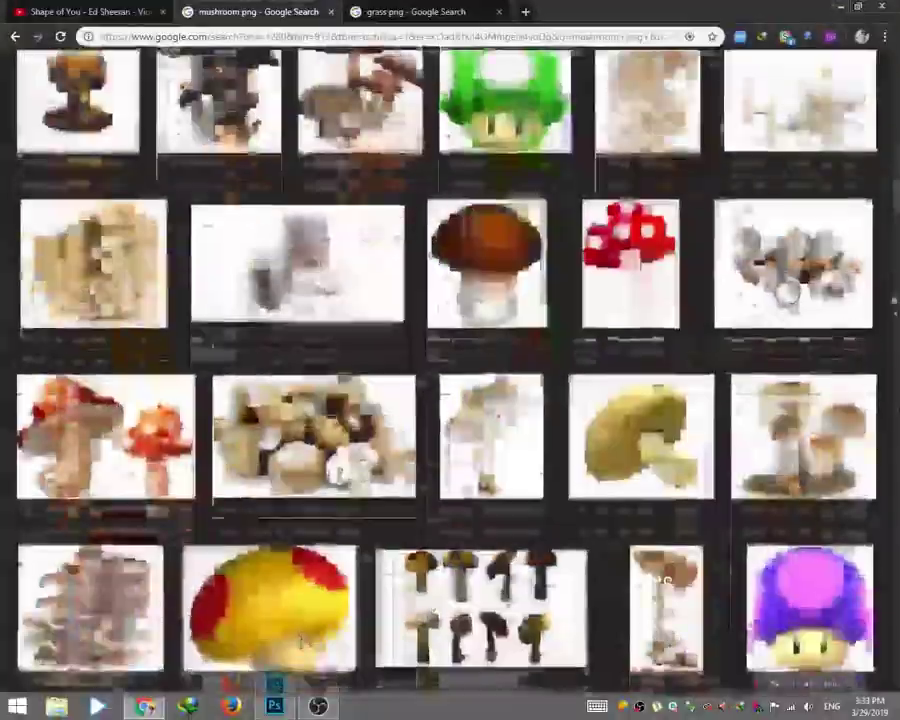
scroll(450, 400, "up", 15)
Filter the mushroom results to transparent images and preview a yellow mushroom
left_click(76, 167)
left_click(468, 432)
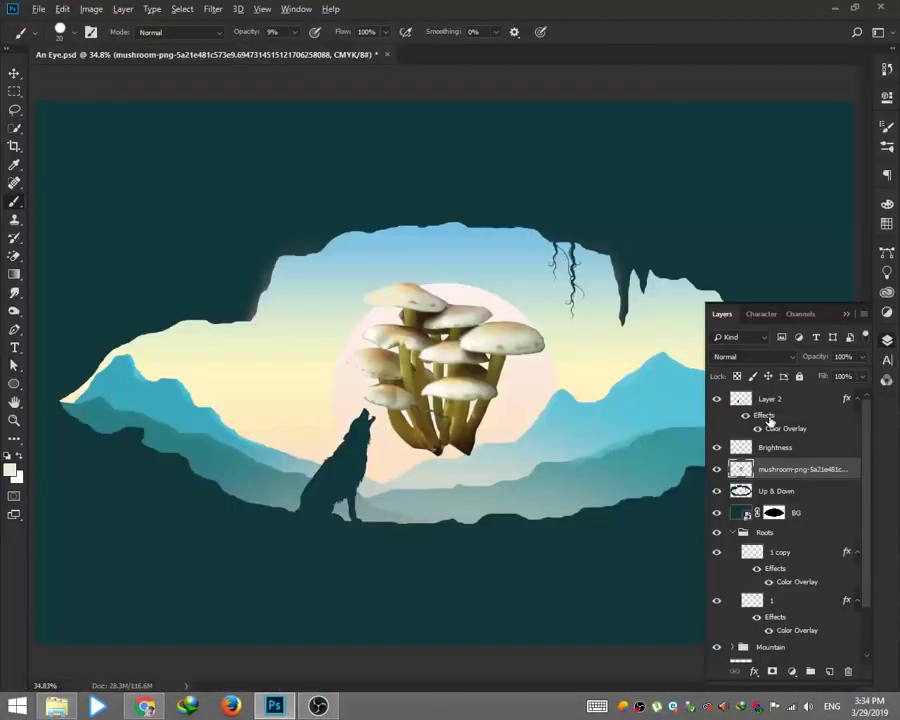
double_click(13, 421)
key("b")
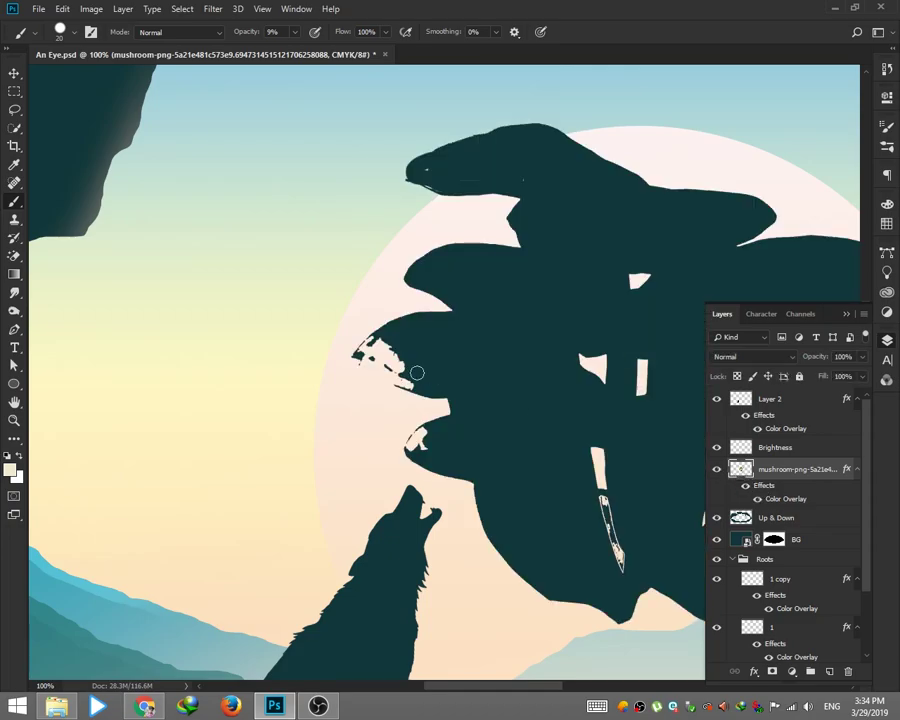
Turn off the mushroom's dark overlay and move the cluster up and right
left_click(757, 498)
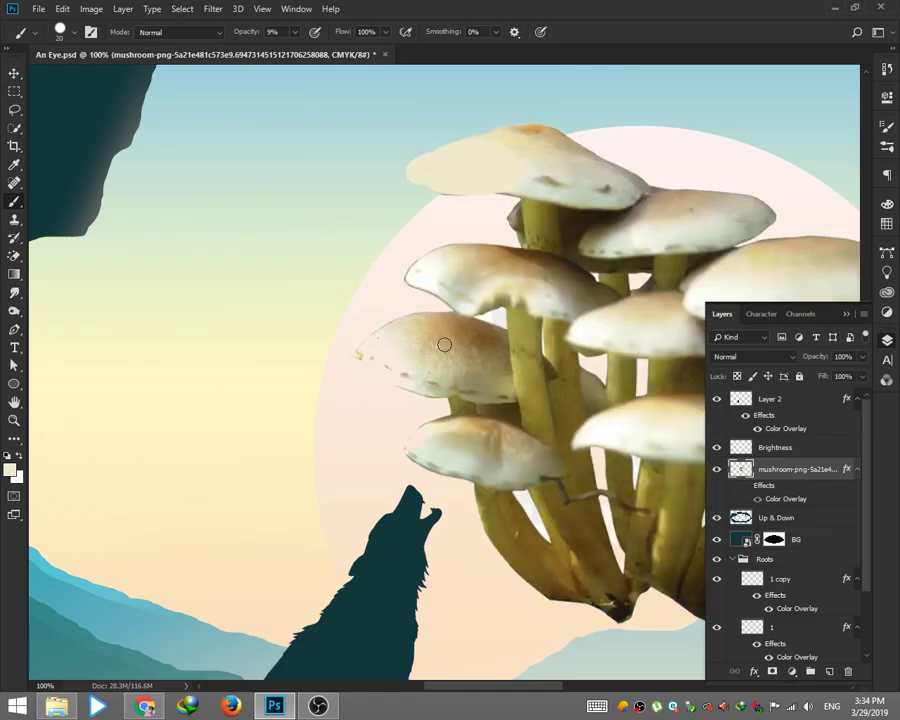
key("v")
left_click_drag(553, 308, 580, 240)
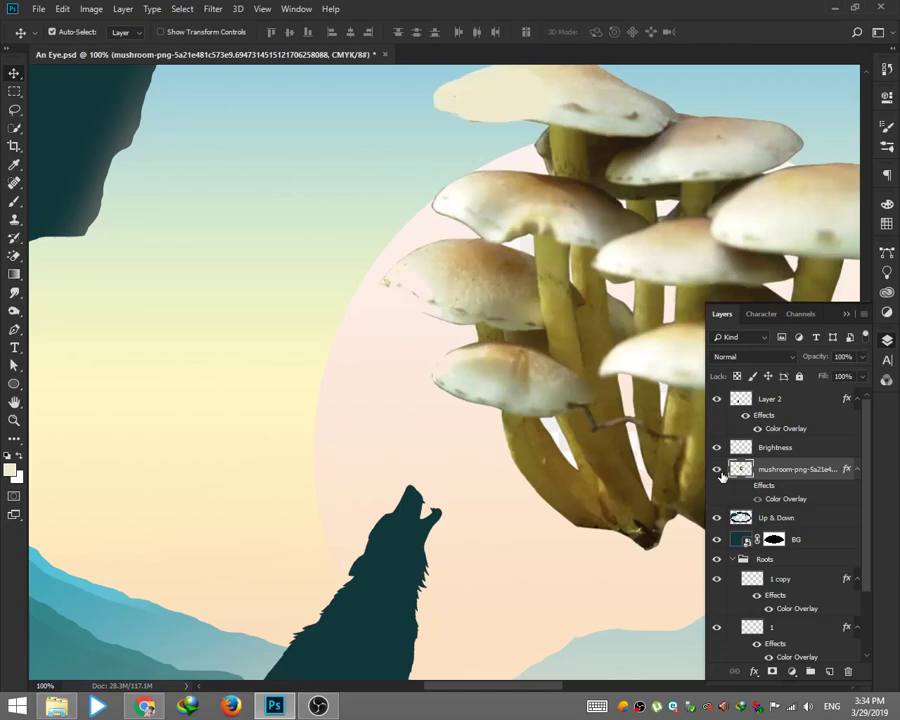
key("ctrl+alt+z")
key("ctrl+alt+z")
key("ctrl+alt+z")
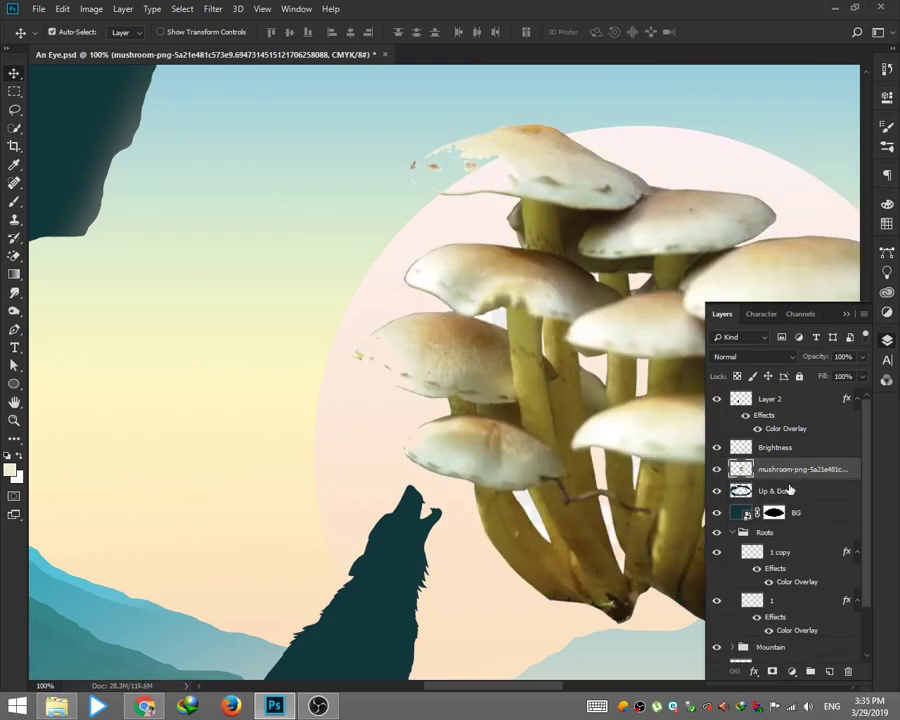
key("ctrl+shift+z")
key("ctrl+shift+z")
key("ctrl+shift+z")
Zoom in on the mushroom caps, reposition the cluster, and paint over dark specks on the left cap edge
key("z")
left_click(426, 260)
left_click(450, 280)
left_click(509, 369)
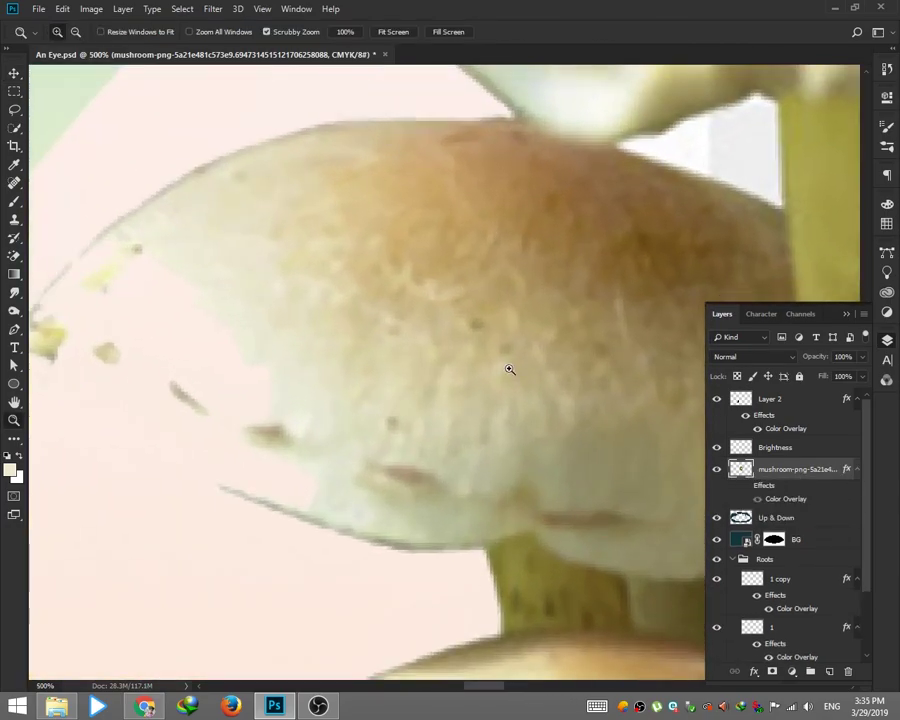
key("v")
key("ctrl+minus")
key("ctrl+minus")
left_click_drag(436, 336, 140, 180)
key("h")
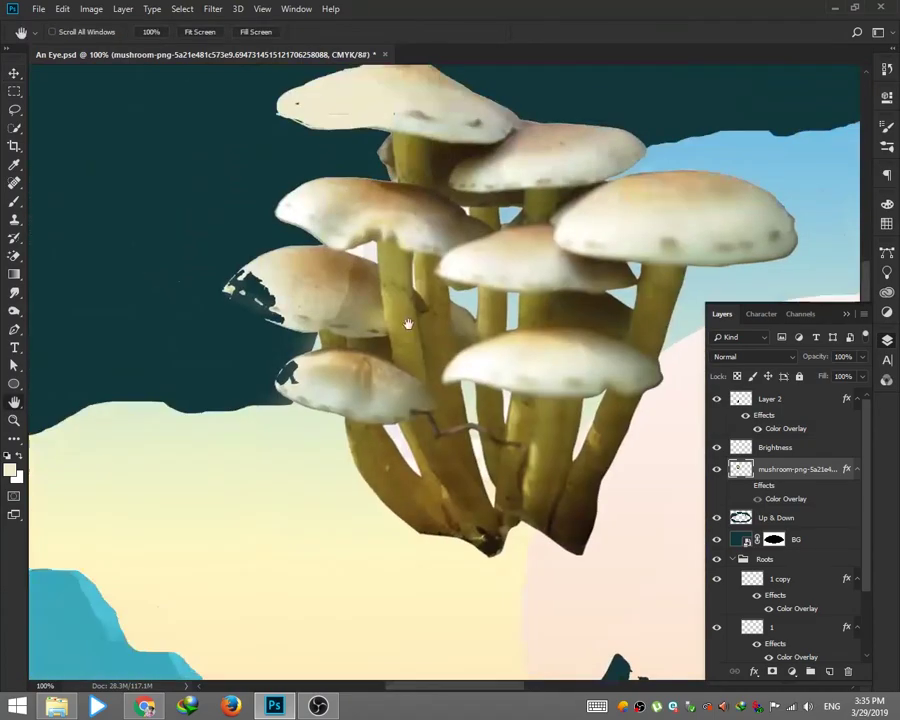
left_click_drag(408, 324, 528, 439)
key("b")
left_click_drag(374, 426, 359, 388)
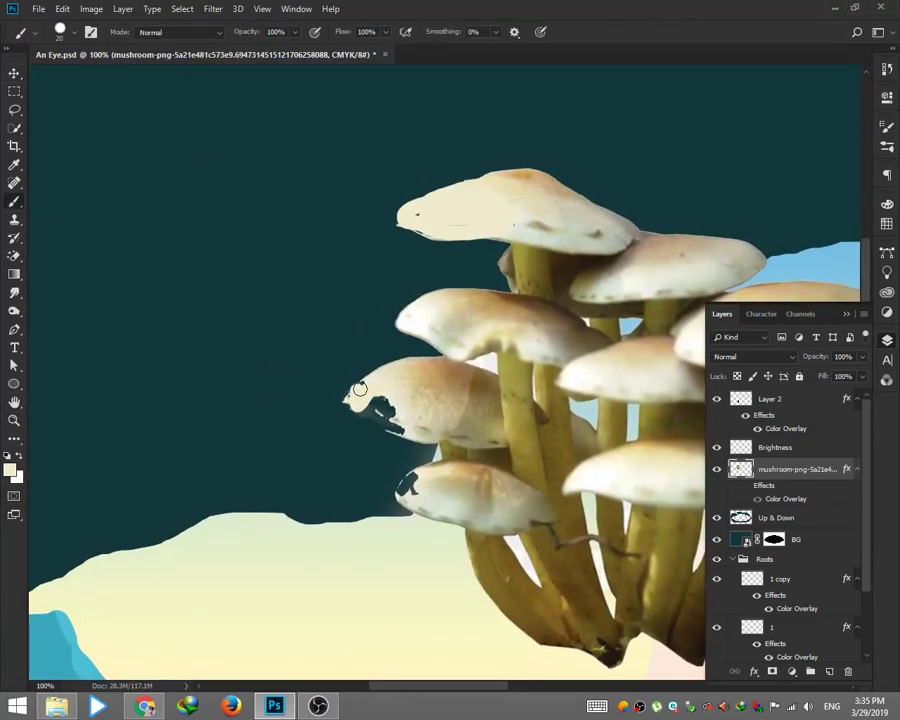
Restore the dark teal overlay and paint over light patches on the silhouette's lower edge
key("v")
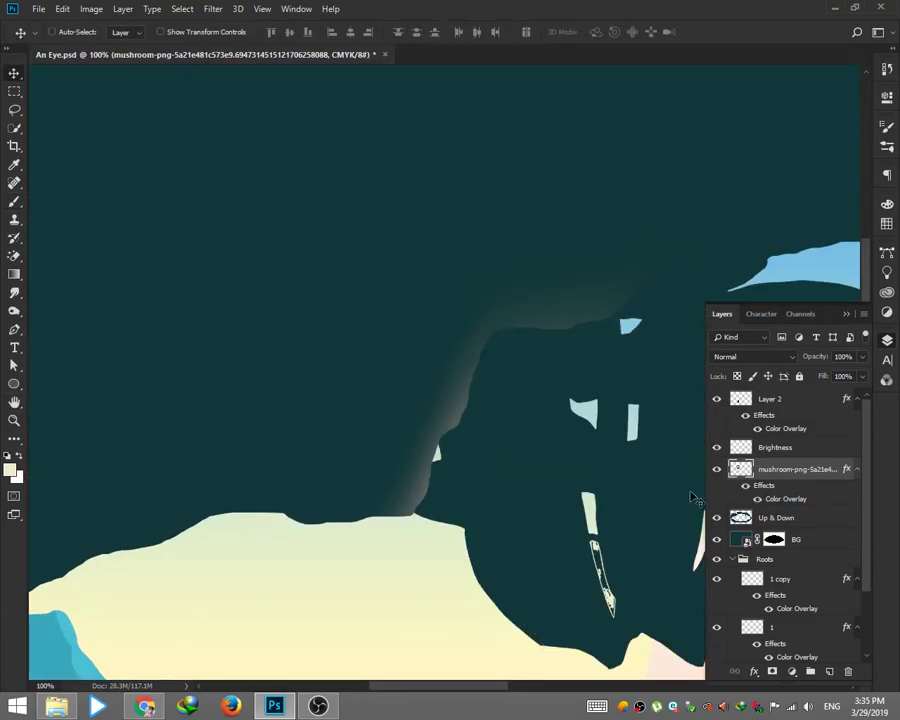
left_click_drag(611, 557, 626, 592)
key("ctrl+plus")
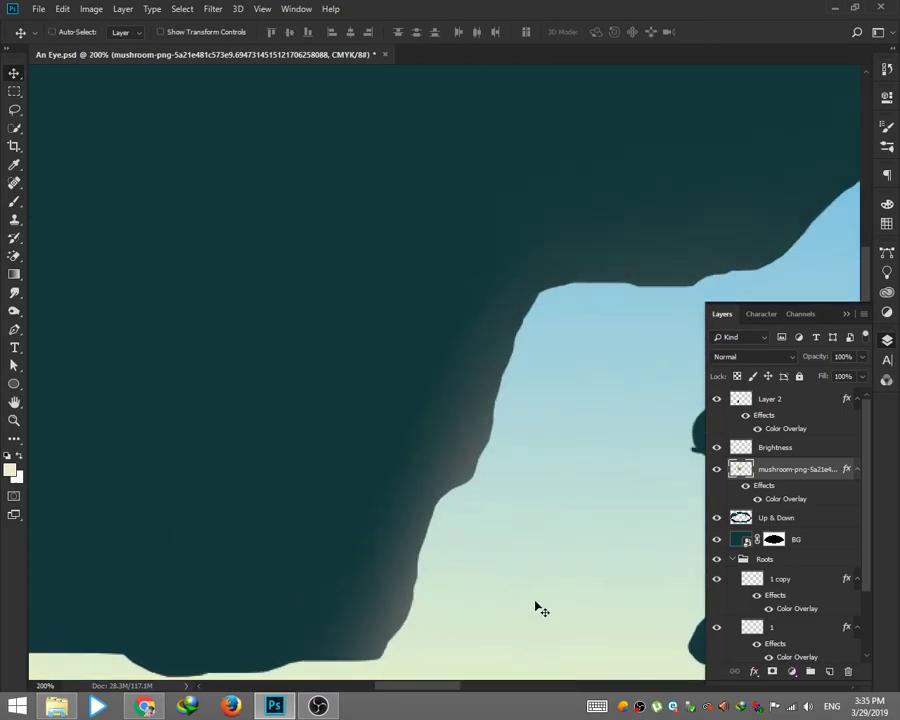
mouse_move(536, 604)
left_mouse_down()
mouse_move(307, 397)
mouse_move(264, 466)
mouse_move(326, 482)
mouse_move(293, 458)
left_mouse_up()
key("b")
left_click_drag(368, 602, 368, 637)
Erase a line through the light gap with a tiny hard round eraser
key("ctrl+0")
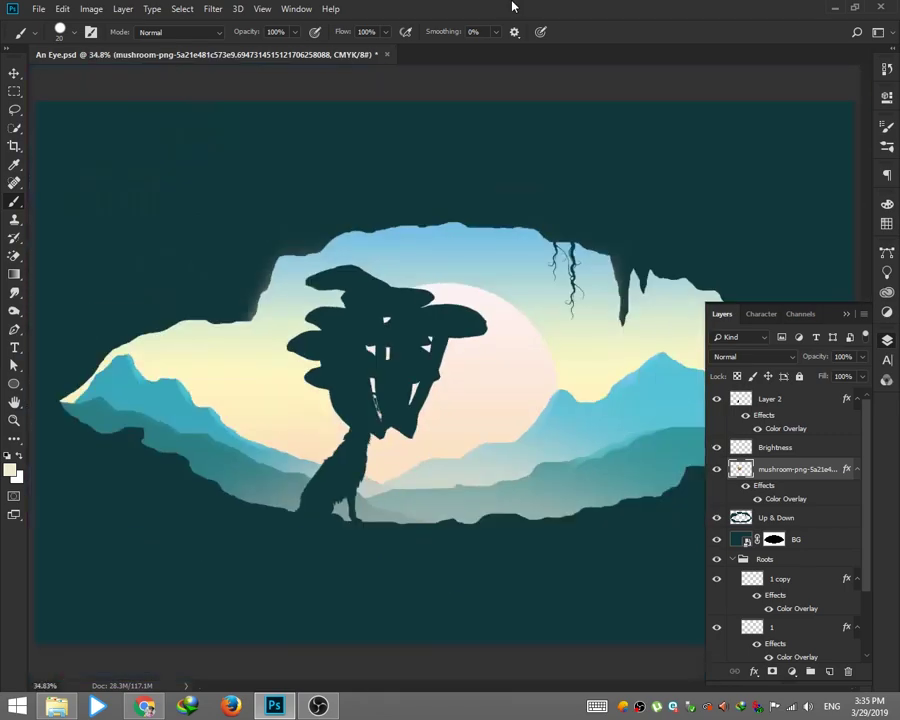
left_click(13, 422)
left_click_drag(378, 390, 460, 390)
key("w")
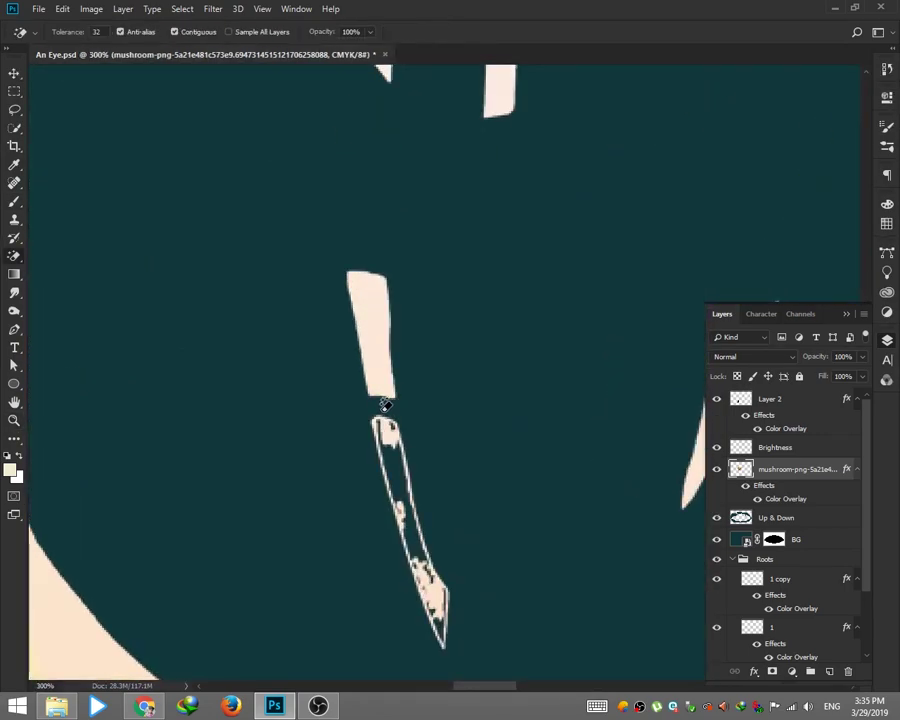
key("e")
right_click(384, 402)
double_click(469, 515)
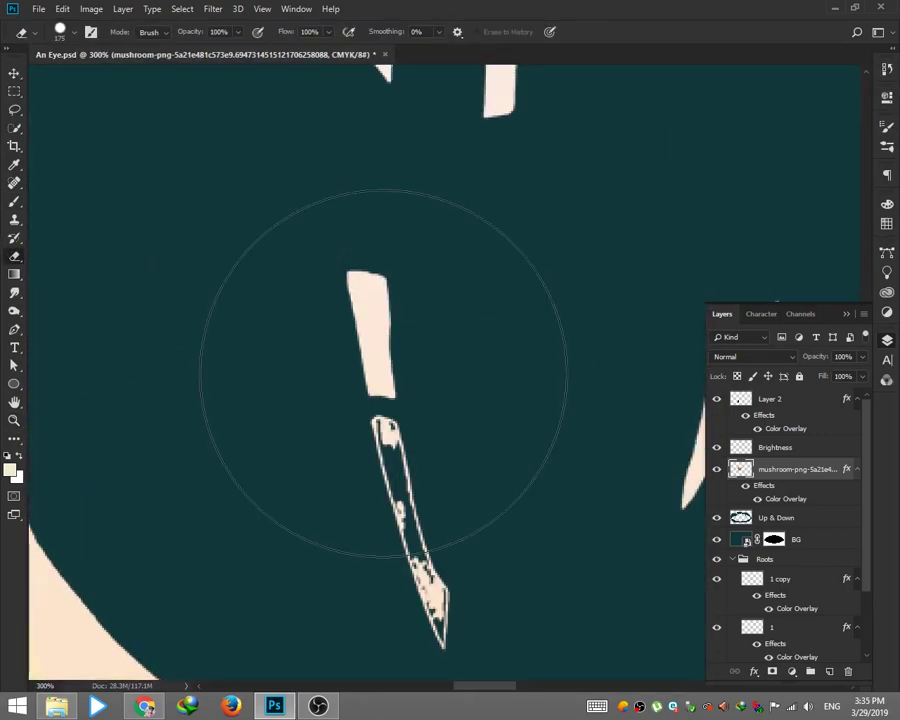
key("bracketleft")
key("bracketleft")
key("bracketleft")
key("bracketleft")
key("bracketleft")
key("bracketleft")
key("bracketleft")
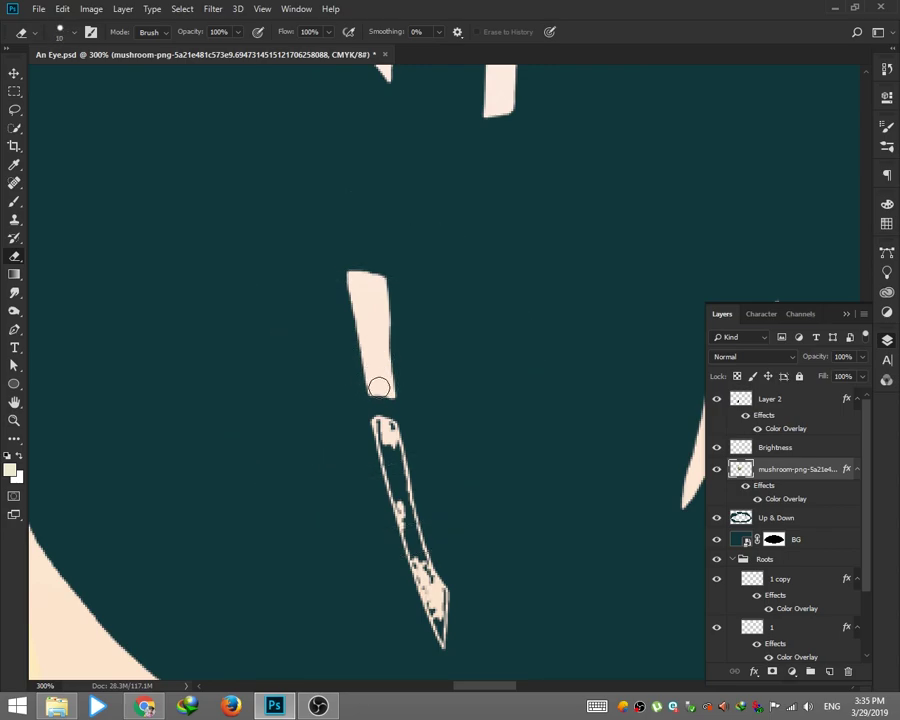
left_click_drag(379, 387, 438, 629)
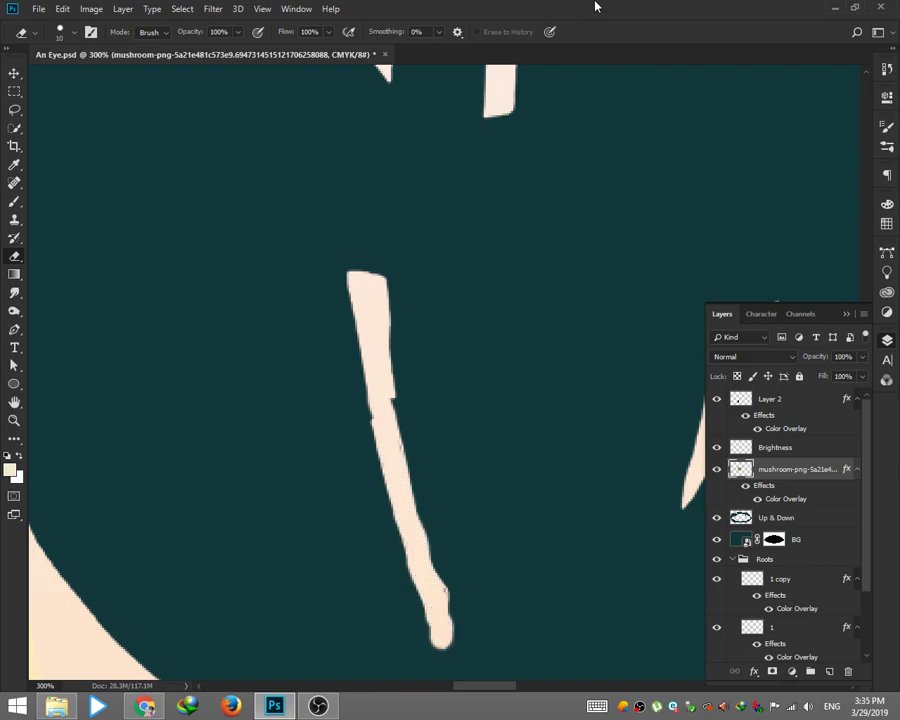
Scale the mushroom silhouette to about 19% and place it on the left mountains
key("ctrl+0")
left_click(14, 74)
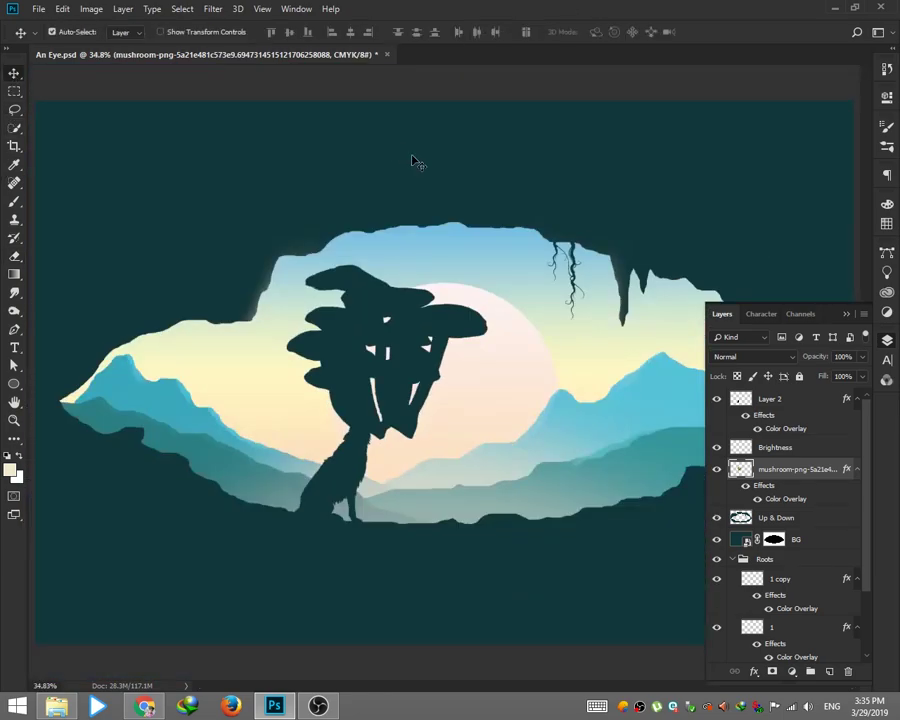
key("ctrl+t")
mouse_move(484, 266)
left_mouse_down()
mouse_move(410, 316)
mouse_move(404, 338)
mouse_move(118, 414)
left_mouse_up()
key("Return")
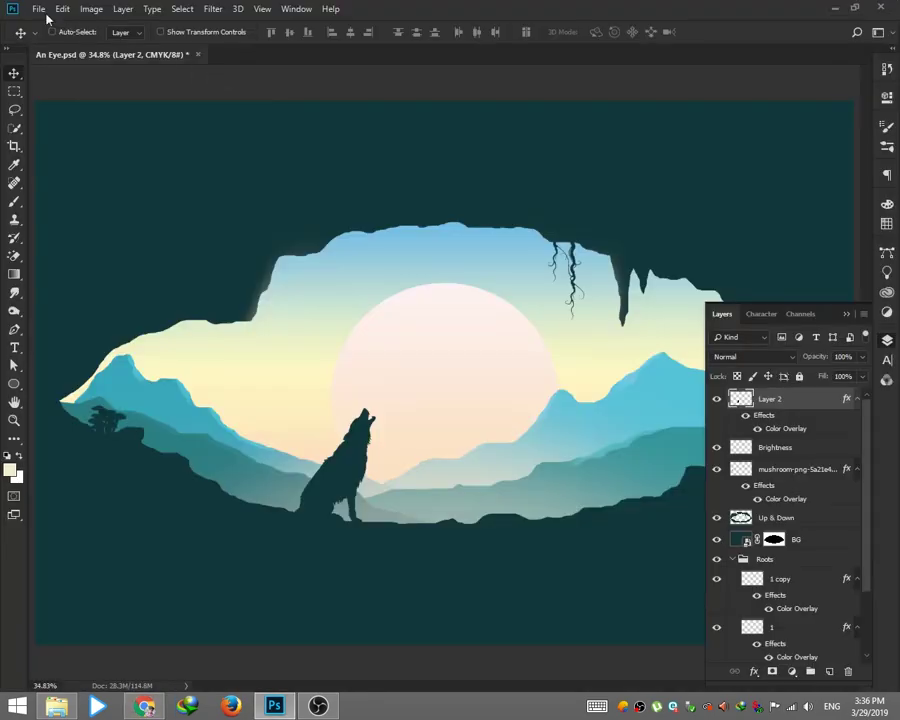
left_click(38, 9)
Create a new blank document, place the grass image in it, then close it without saving
left_click(53, 24)
double_click(251, 301)
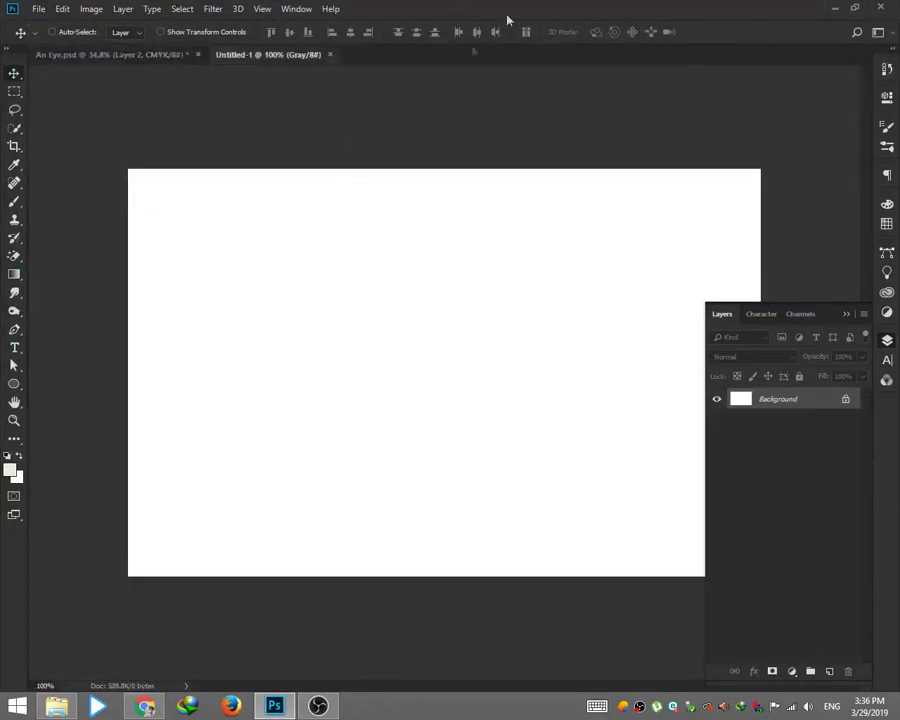
key("alt+Tab")
left_click_drag(335, 333, 286, 384)
key("Return")
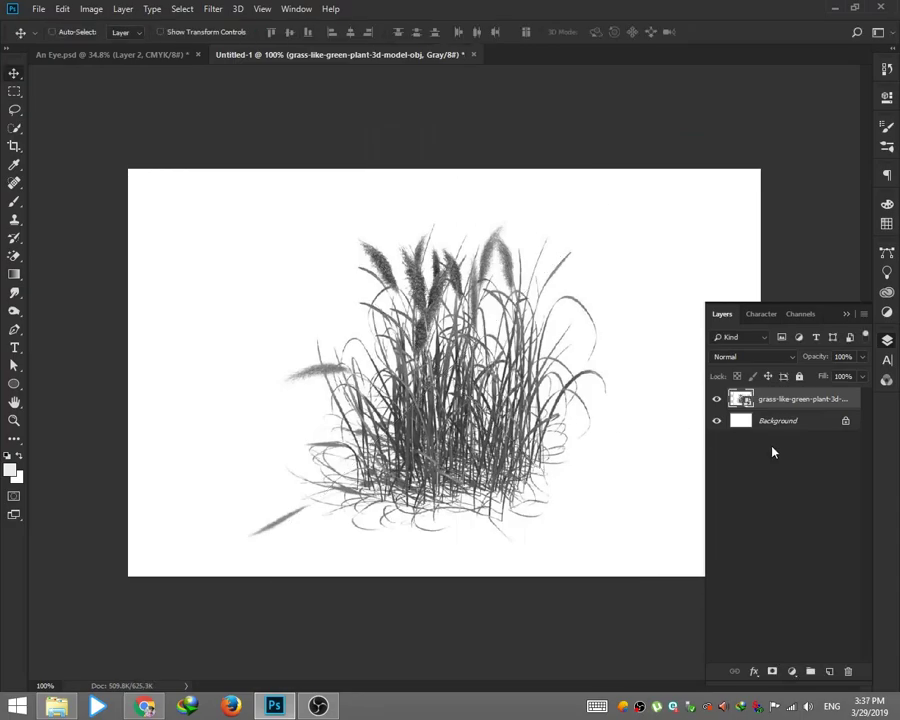
mouse_move(565, 368)
left_mouse_down()
mouse_move(420, 368)
mouse_move(564, 368)
left_mouse_up()
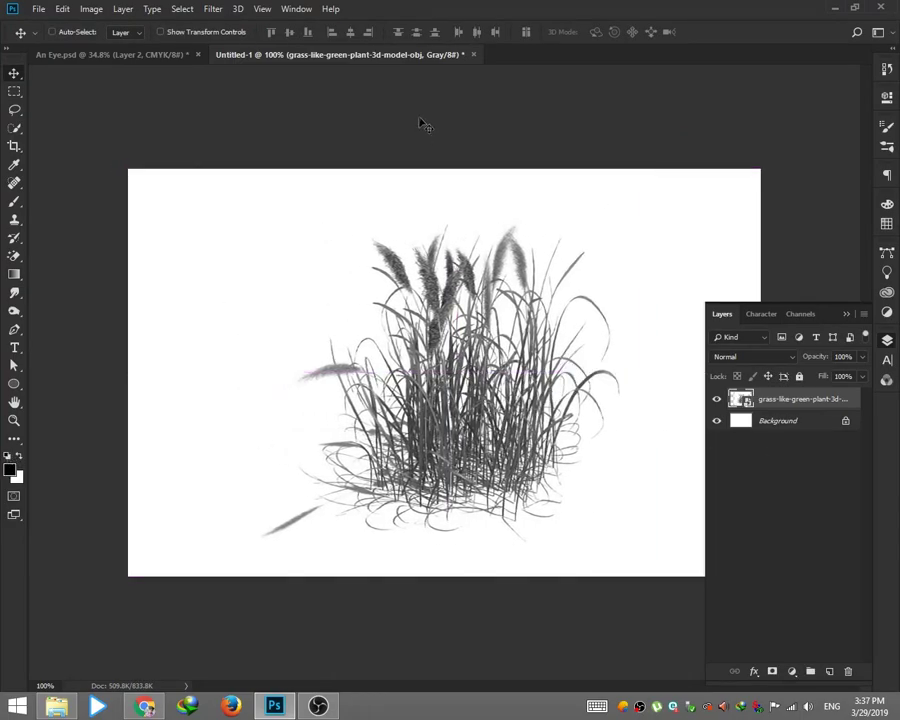
left_click(474, 55)
key("n")
Open the grass image file from the Desktop
left_click(46, 38)
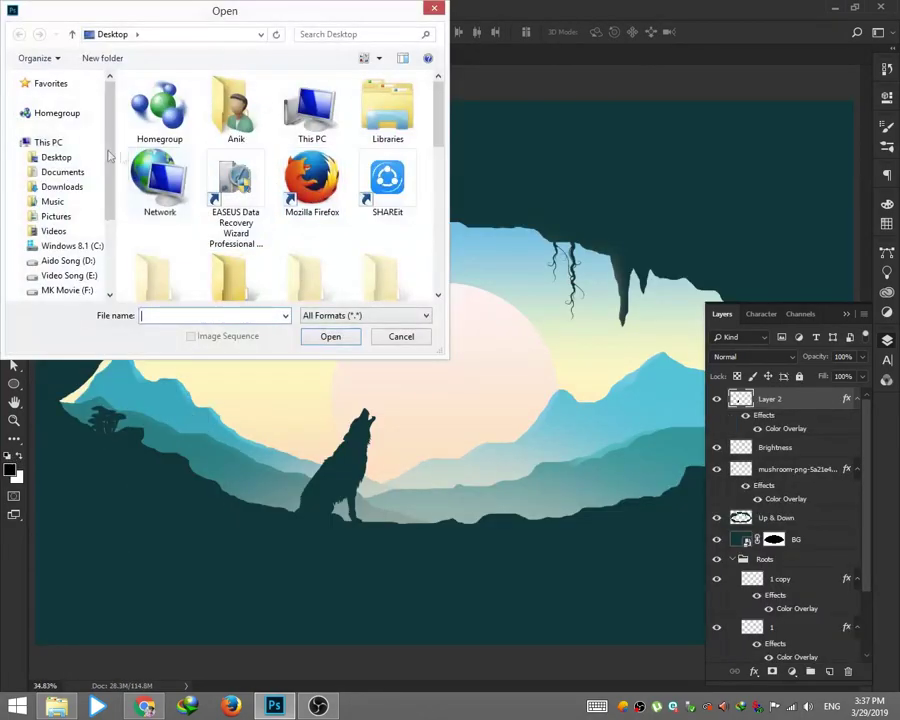
left_click(74, 157)
left_click(310, 188)
double_click(330, 270)
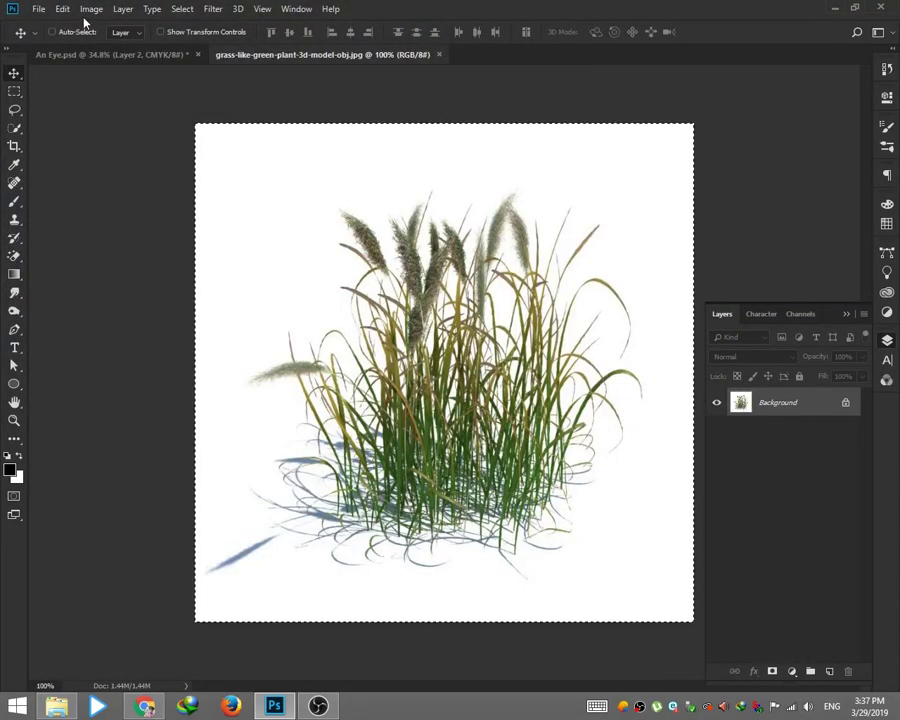
Replace the Background with a new Layer 1 filled black, and add a layer mask
left_click(828, 671)
left_click(797, 430)
key("Delete")
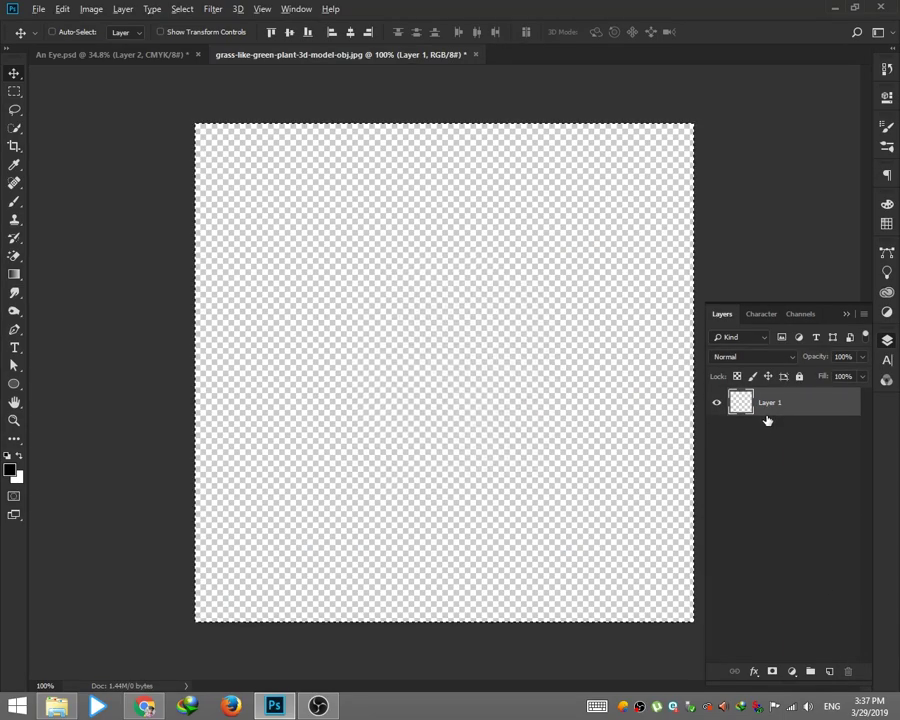
key("alt+BackSpace")
left_click(772, 671)
left_click(774, 402, "alt")
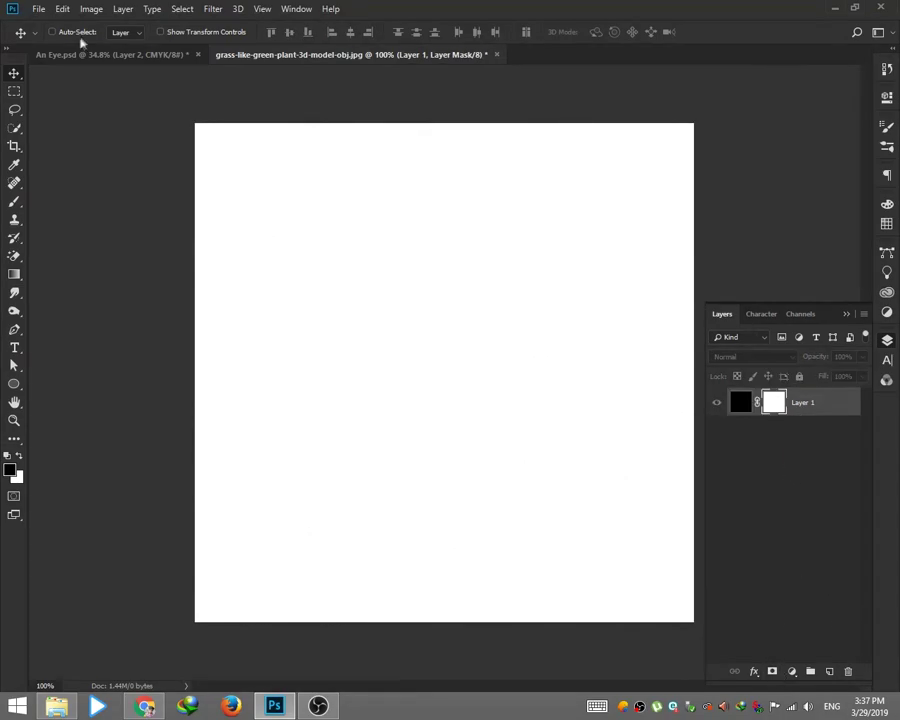
Paste the grass into the layer mask and invert it
left_click(62, 8)
left_click(97, 134)
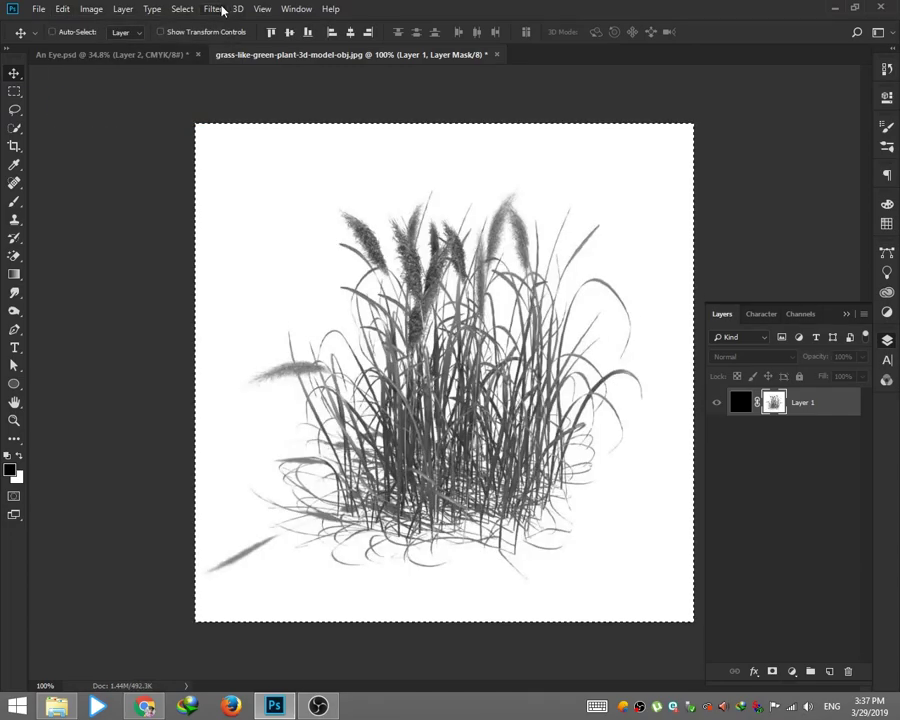
left_click(95, 8)
mouse_move(113, 46)
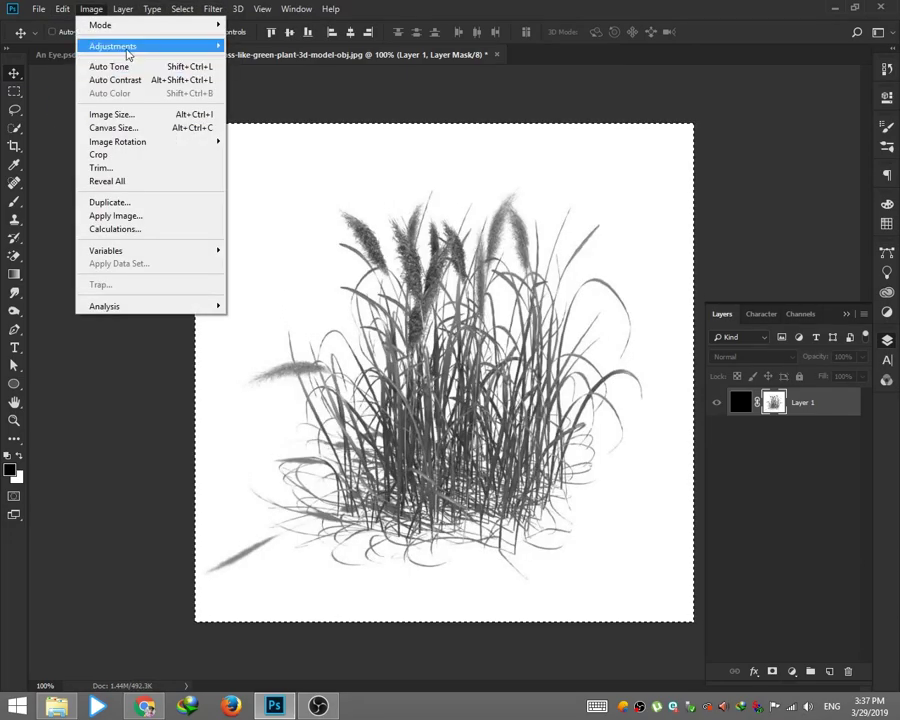
left_click(252, 208)
left_click(741, 403)
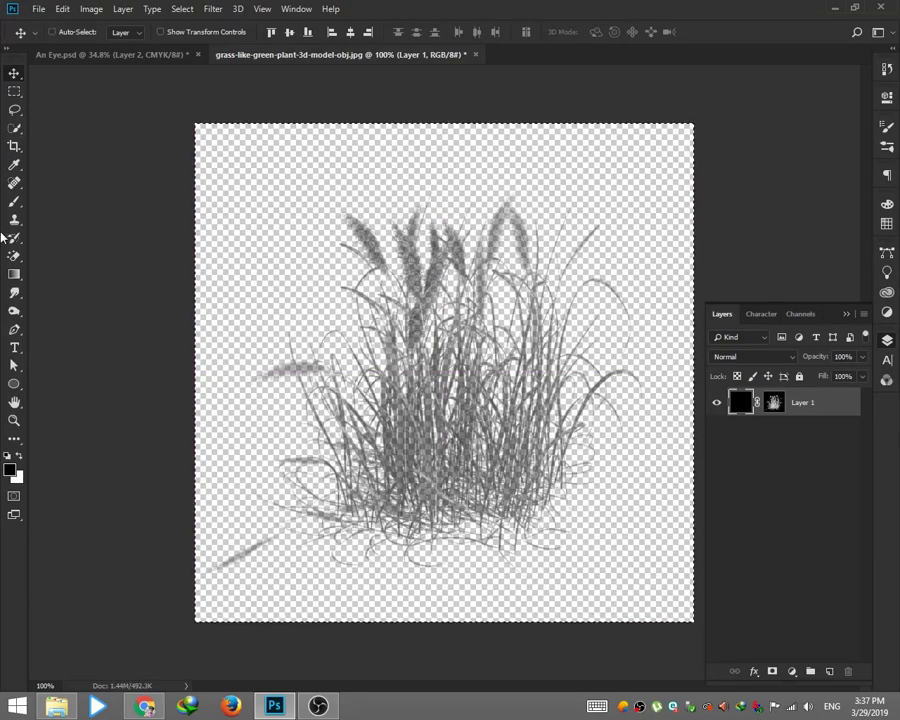
Retry pasting and inverting the grass in the mask, then delete the mask
key("ctrl+i")
key("b")
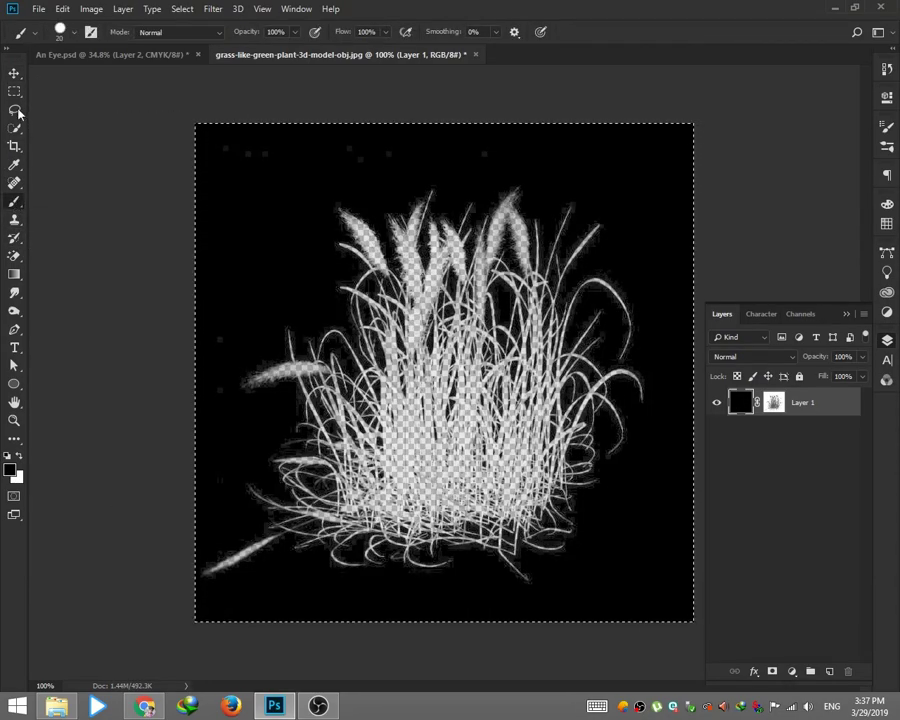
key("v")
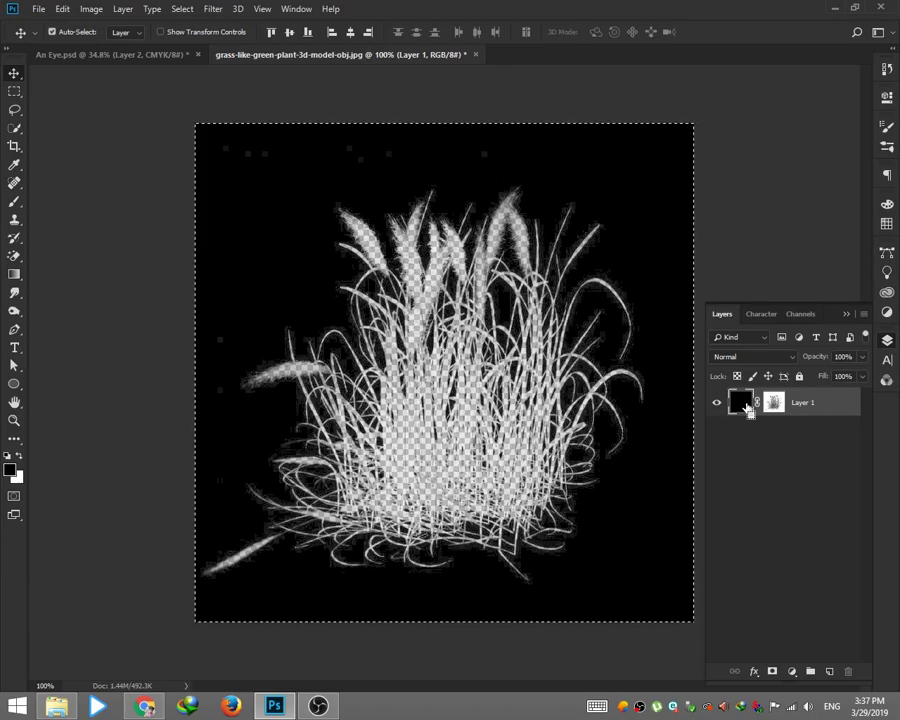
left_click(773, 402)
left_click(773, 402, "alt")
left_click(62, 9)
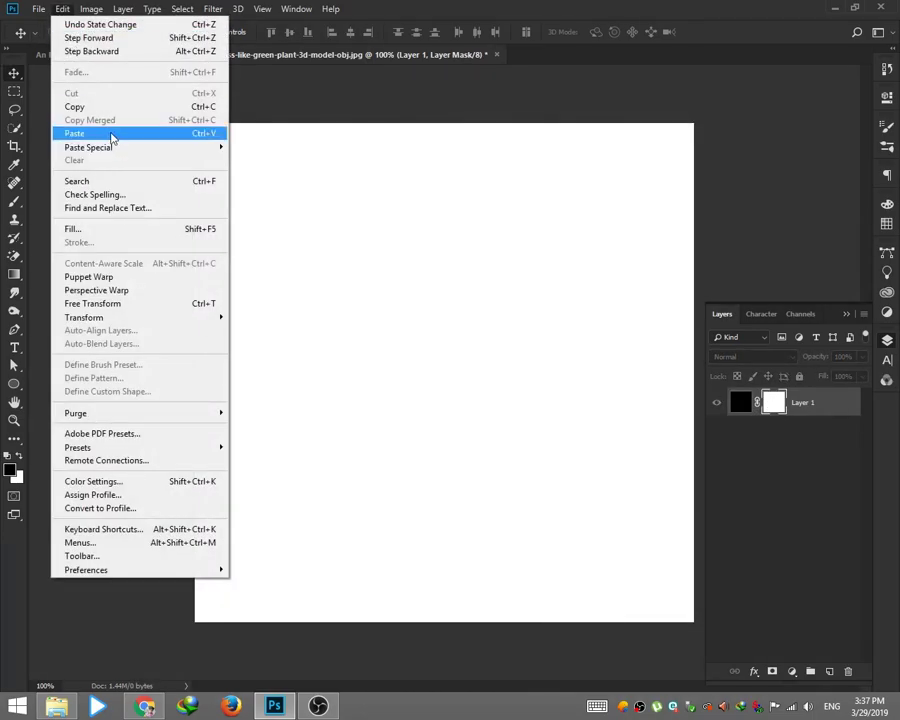
left_click(112, 138)
key("ctrl+i")
left_click(776, 404, "alt")
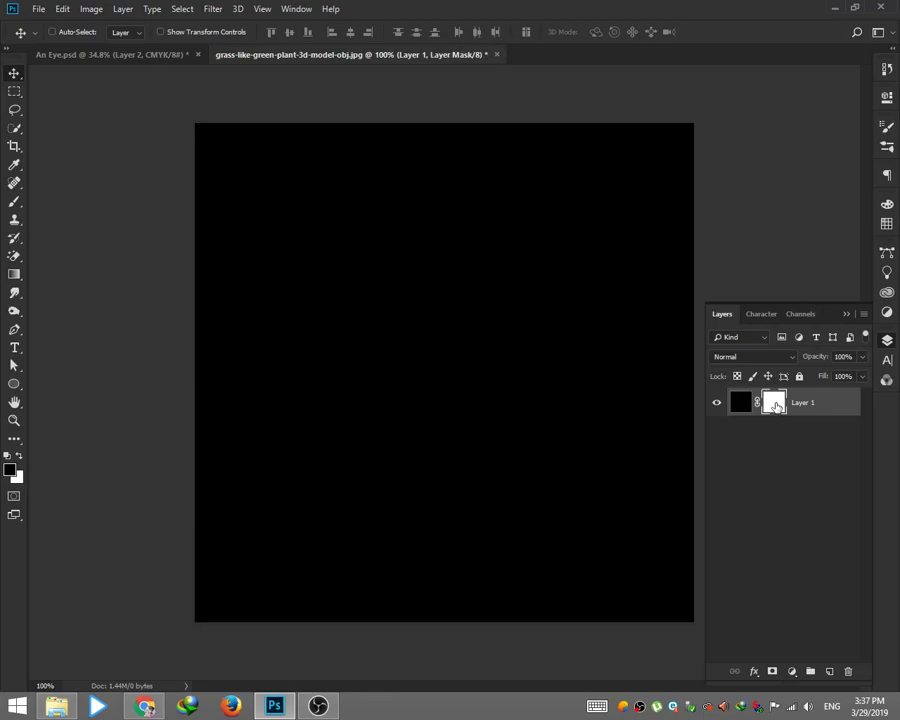
left_click(776, 406, "ctrl")
Fill the layer black again and add a fresh layer mask
key("Delete")
key("alt+BackSpace")
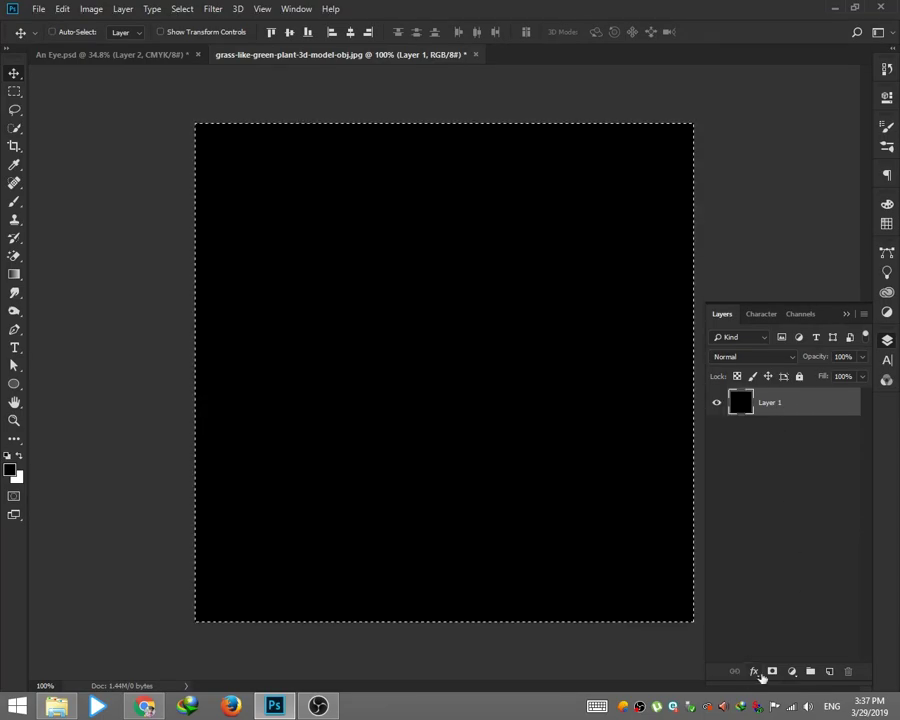
left_click(772, 671)
left_click(773, 402, "alt")
Paste the grass into the new mask, invert it, and return to the layer thumbnail
left_click(91, 9)
left_click(110, 132)
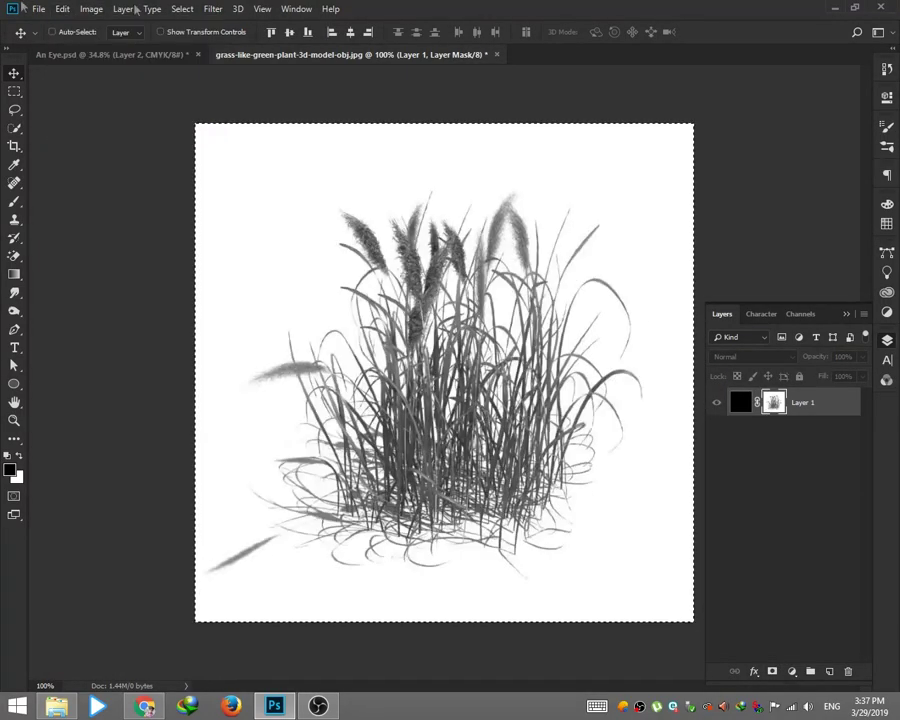
left_click(91, 9)
left_click(250, 206)
left_click(742, 402)
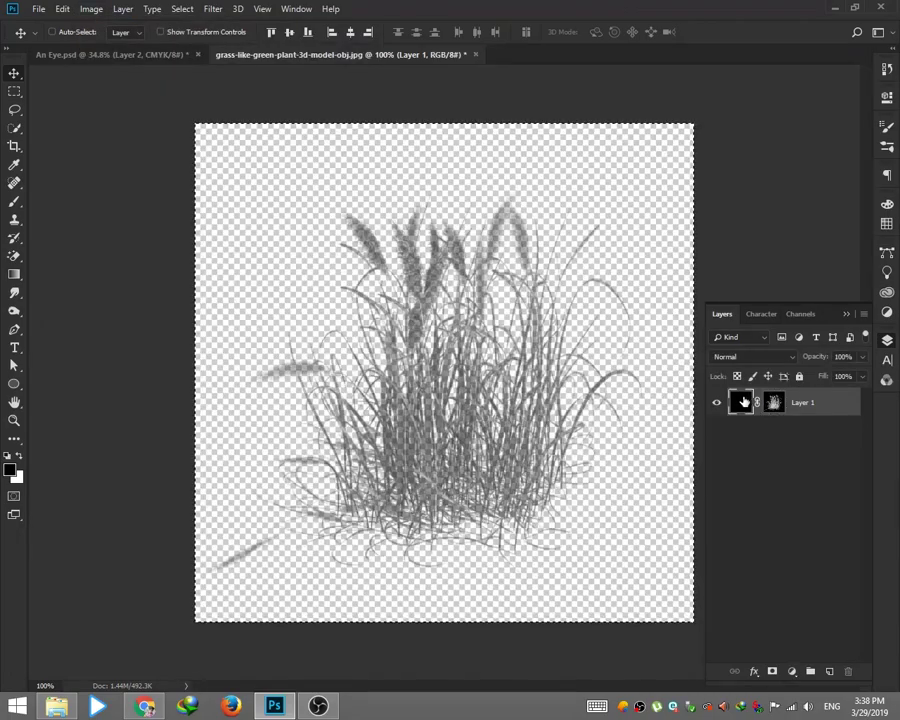
Apply the grass mask and place the scaled-down grass on the ground right of the wolf
left_click_drag(742, 402, 848, 671)
left_click(377, 262)
mouse_move(421, 341)
left_mouse_down()
mouse_move(73, 88)
mouse_move(434, 340)
left_mouse_up()
key("ctrl+t")
left_click_drag(537, 331, 476, 363)
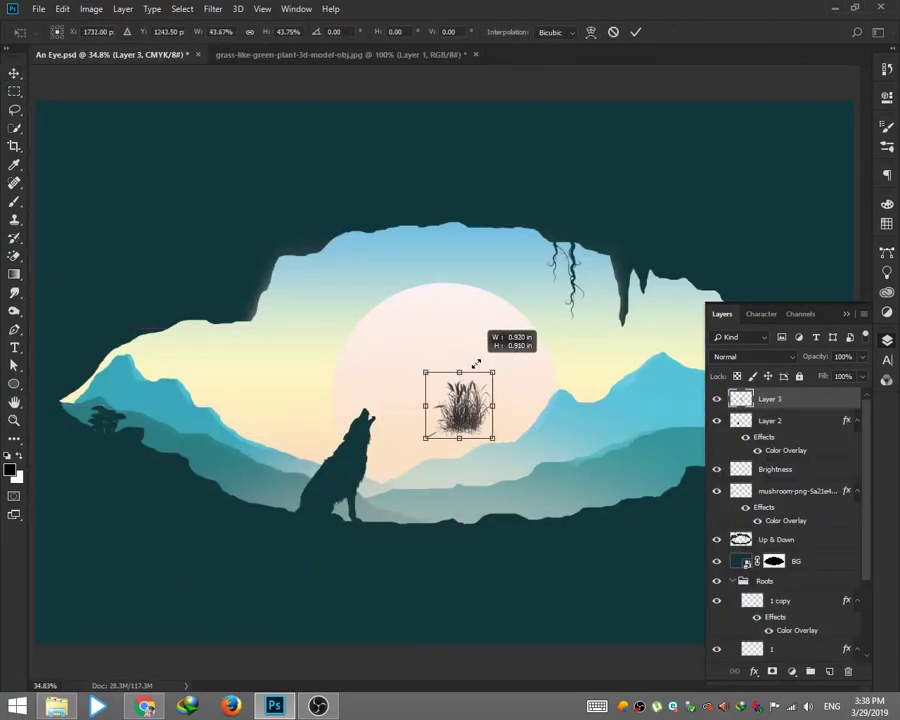
mouse_move(459, 405)
left_mouse_down()
mouse_move(500, 490)
mouse_move(518, 502)
left_mouse_up()
key("Return")
Copy the wolf's dark Color Overlay to the grass, then duplicate and merge the grass copies
left_click_drag(846, 420, 778, 404)
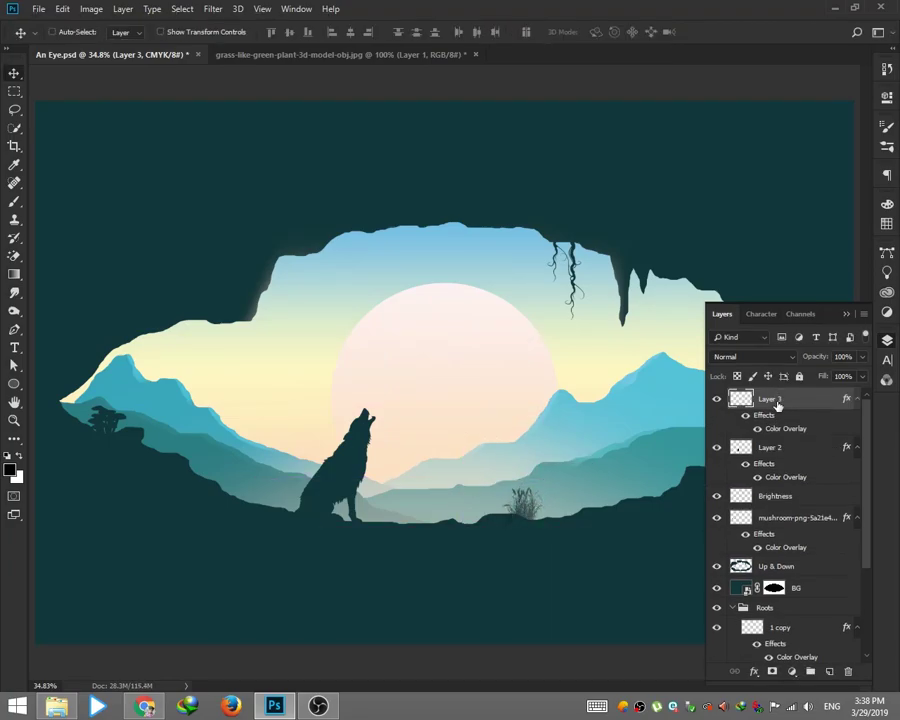
key("z")
left_click_drag(552, 520, 590, 534)
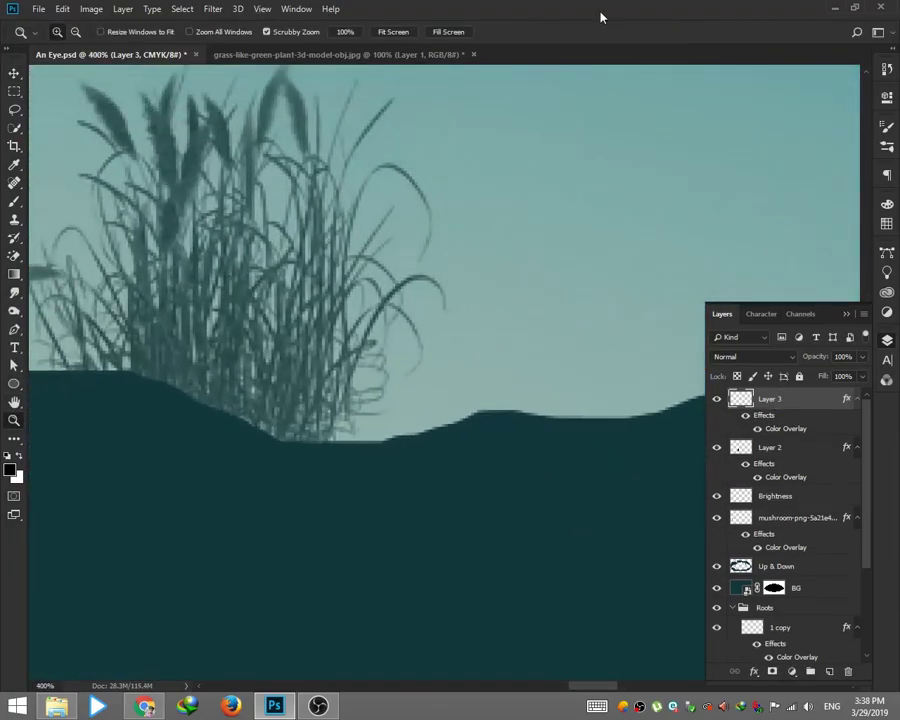
key("ctrl+j")
key("ctrl+j")
key("ctrl+j")
key("ctrl+minus")
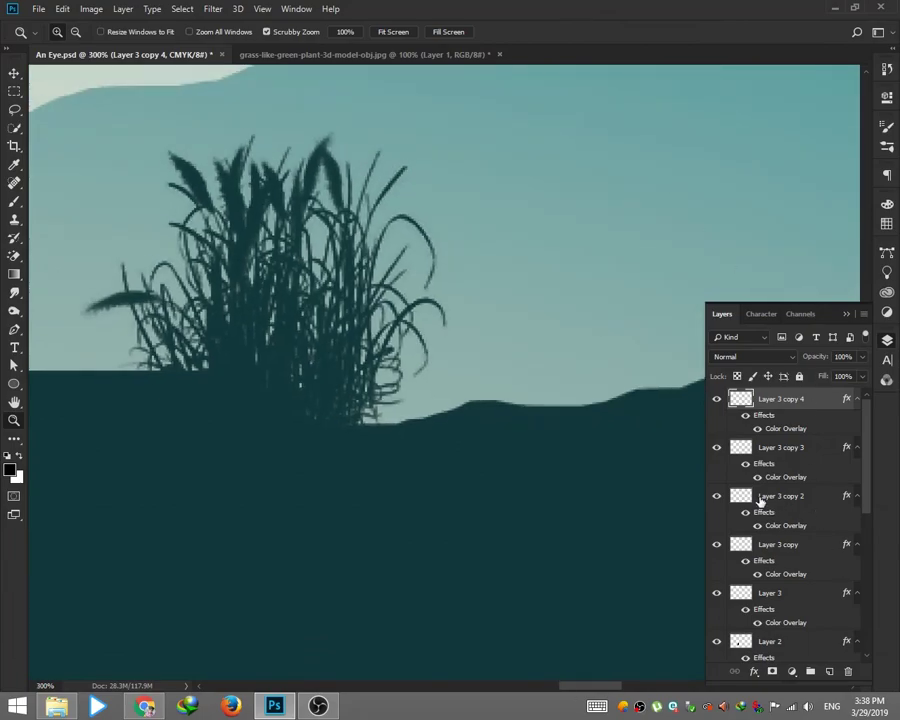
left_click(775, 593)
left_click(789, 402, "shift")
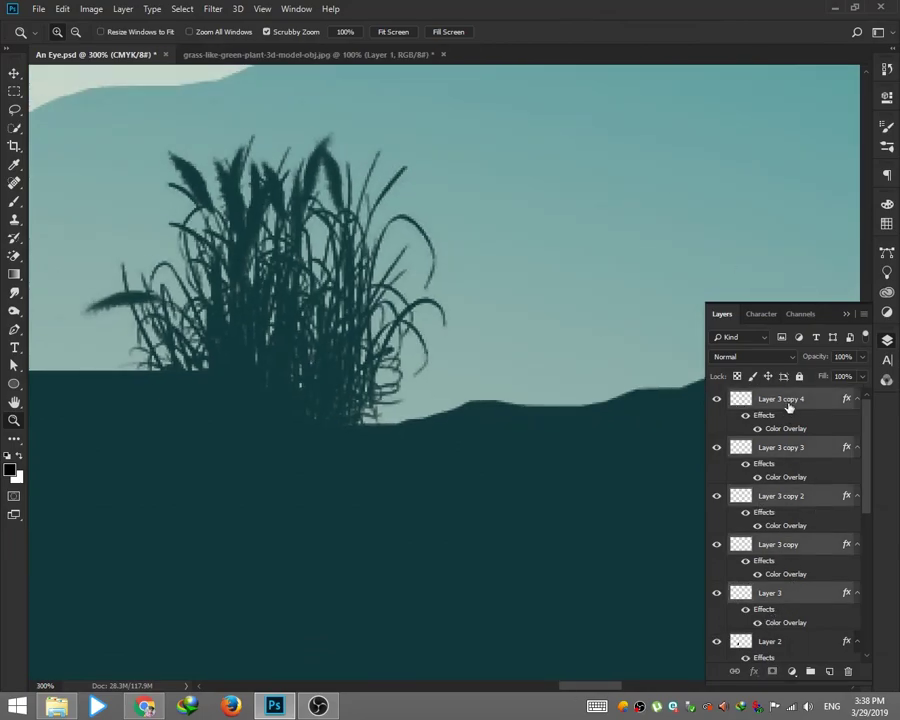
key("ctrl+e")
key("ctrl+0")
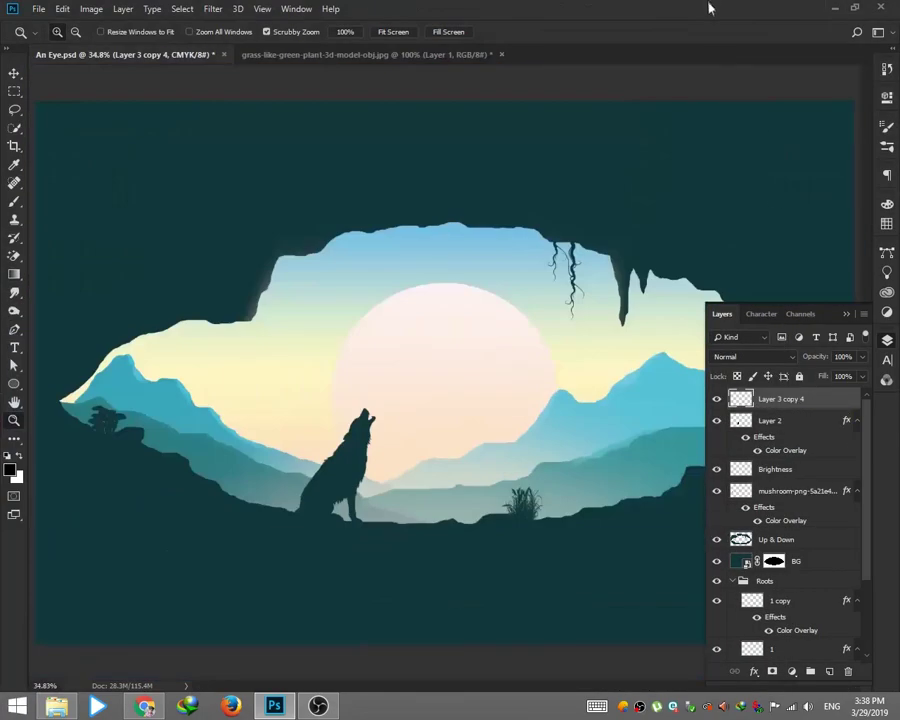
Rename the layers Grass, Wolf and Mushroom, and collapse the Roots group
double_click(781, 398)
type("ss")
key("Tab")
type("Wolf")
key("Tab")
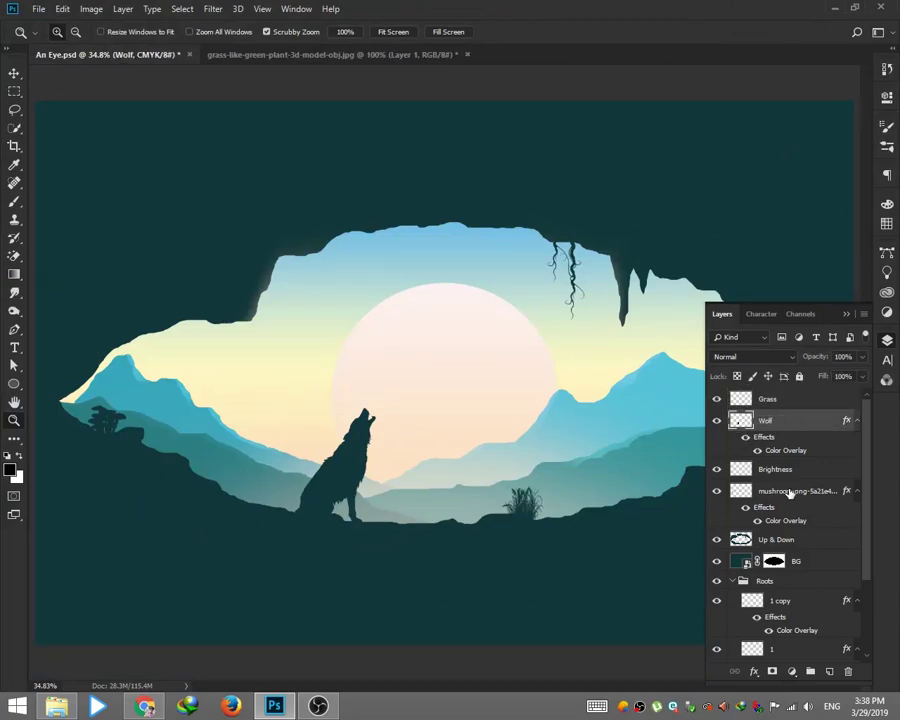
key("Tab")
type("no")
type("Mushroom")
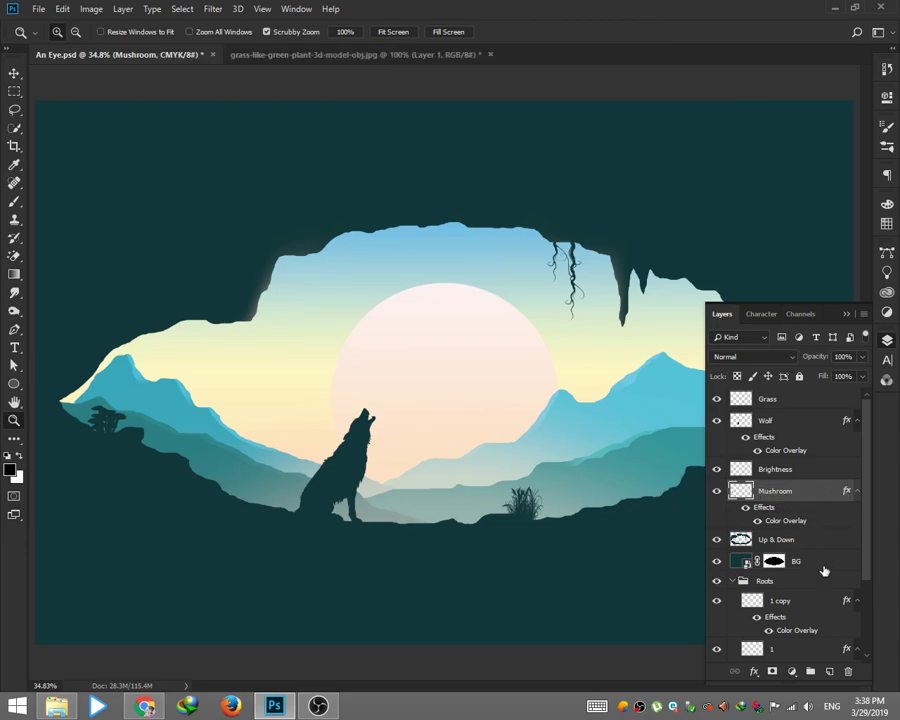
key("Tab")
key("Tab")
key("Tab")
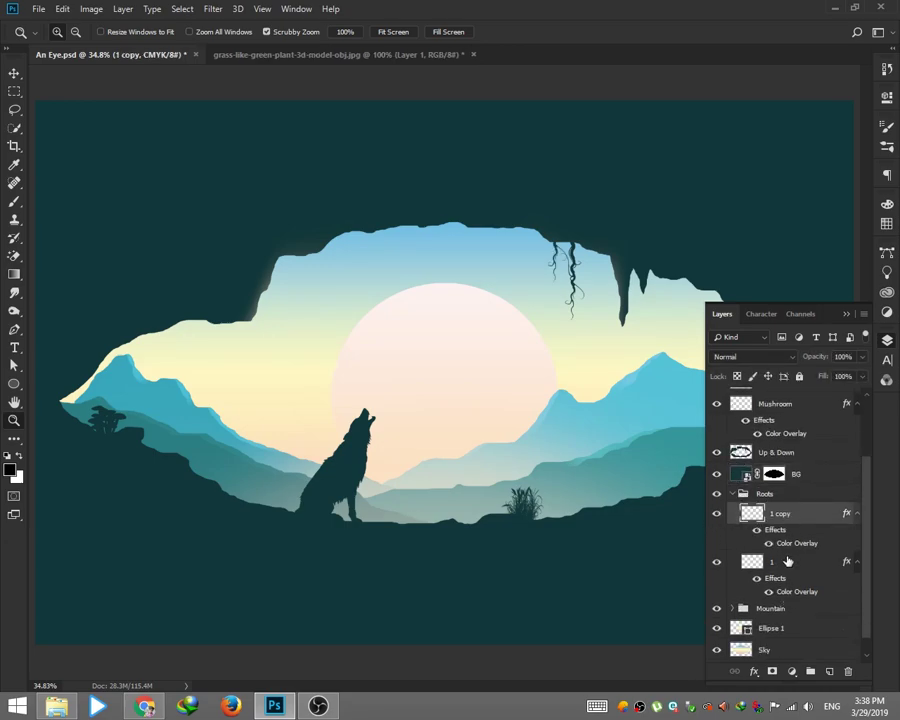
left_click(732, 494)
left_click(606, 6)
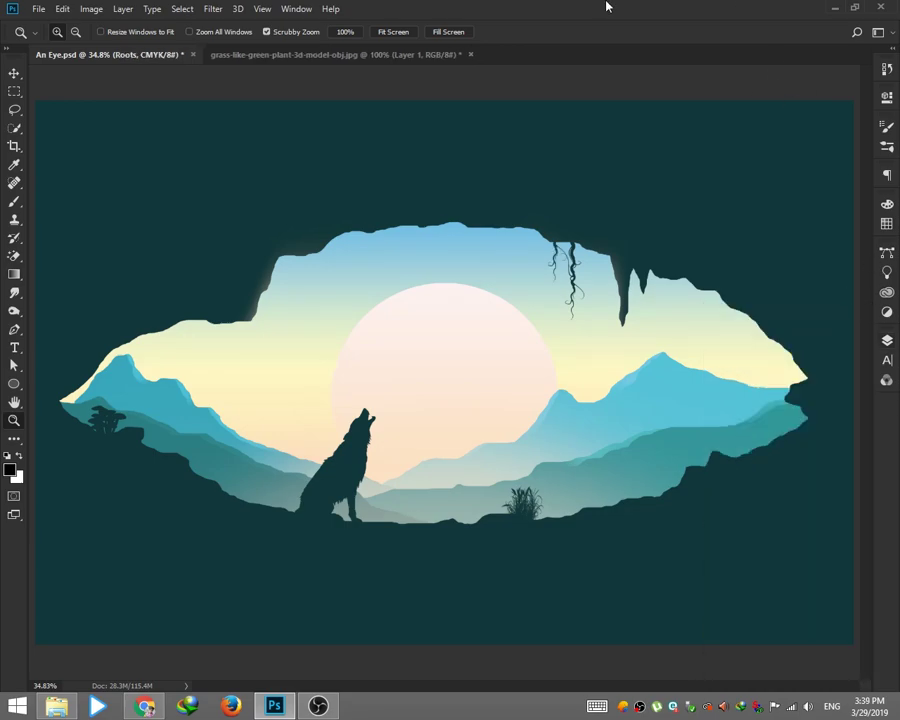
left_click(886, 340)
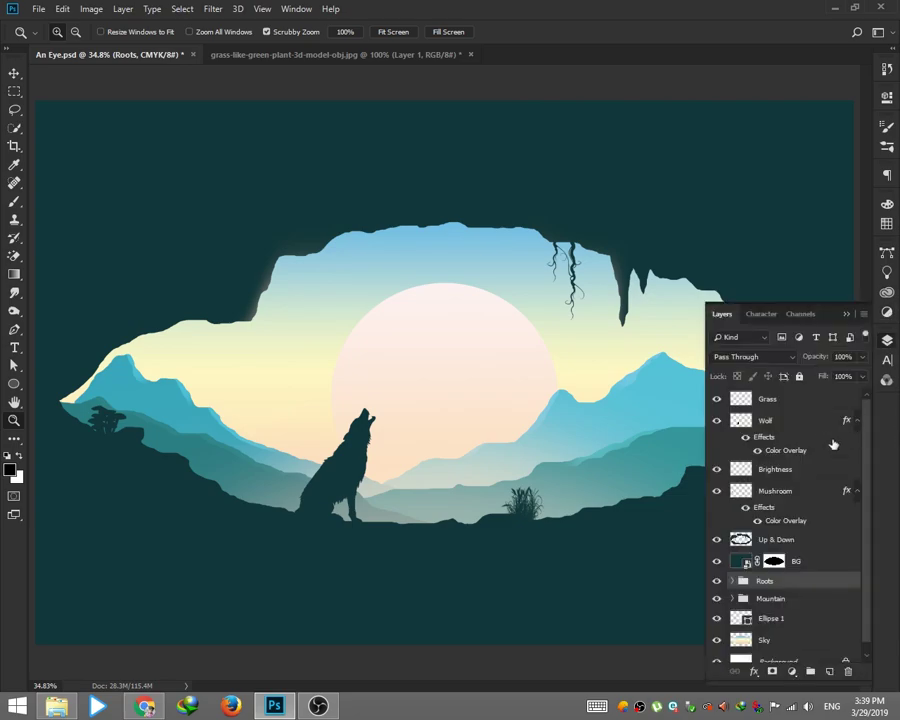
left_click(799, 487)
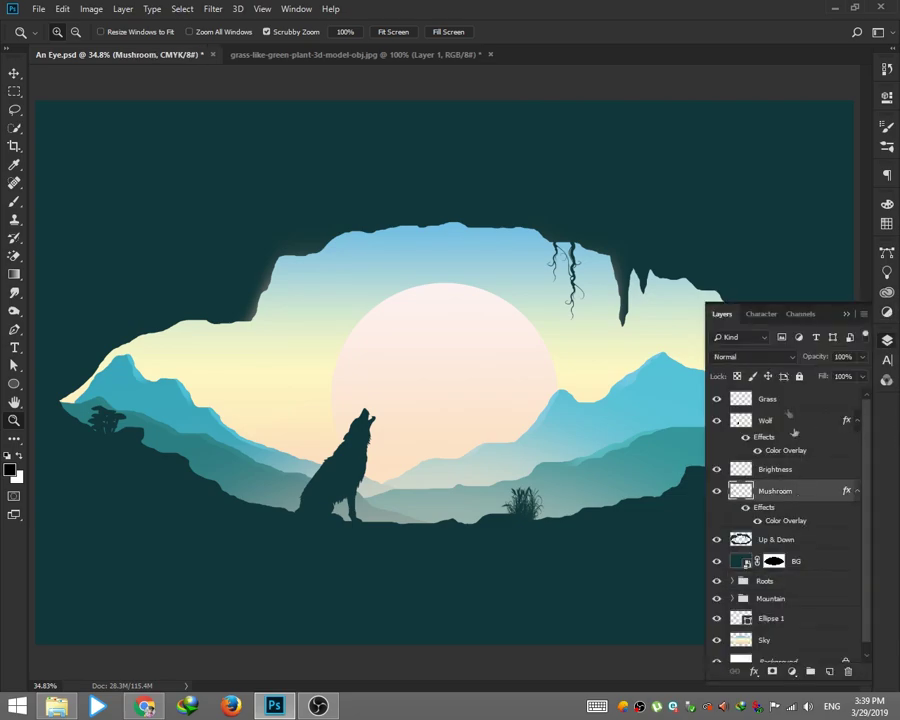
Move Grass below Wolf, Brightness above Grass, and group Grass with Mushroom
mouse_move(795, 430)
left_mouse_down()
mouse_move(800, 468)
mouse_move(788, 445)
left_mouse_up()
left_click(790, 470)
left_click(790, 466)
left_click(788, 488, "ctrl")
key("ctrl+g")
type("Vector")
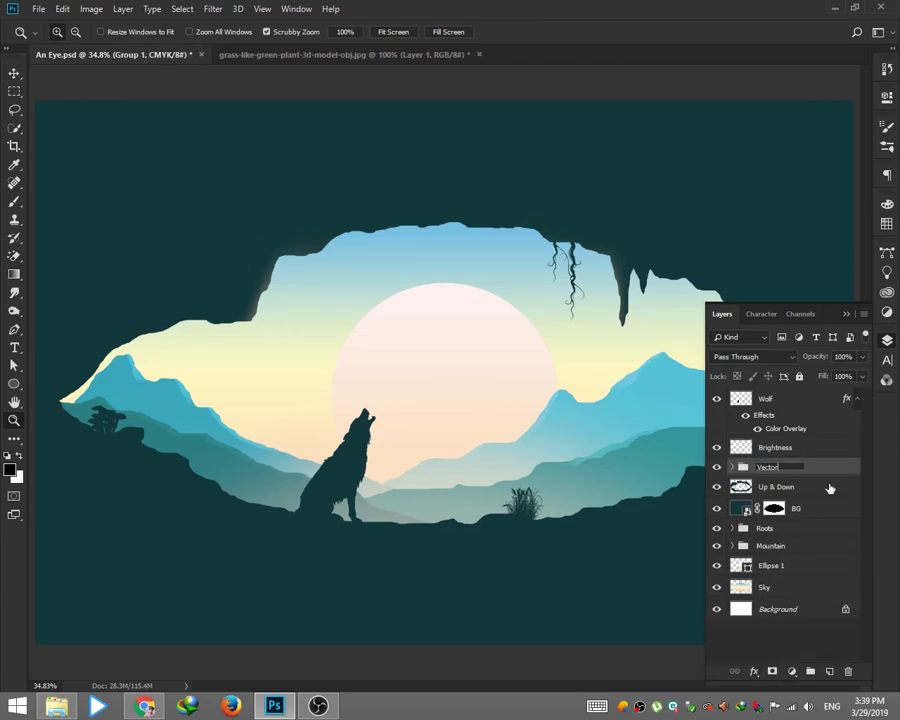
Duplicate the Mushroom layer, moving and shrinking the copy onto the right hillside
left_click(731, 467)
left_click(783, 504)
key("ctrl+j")
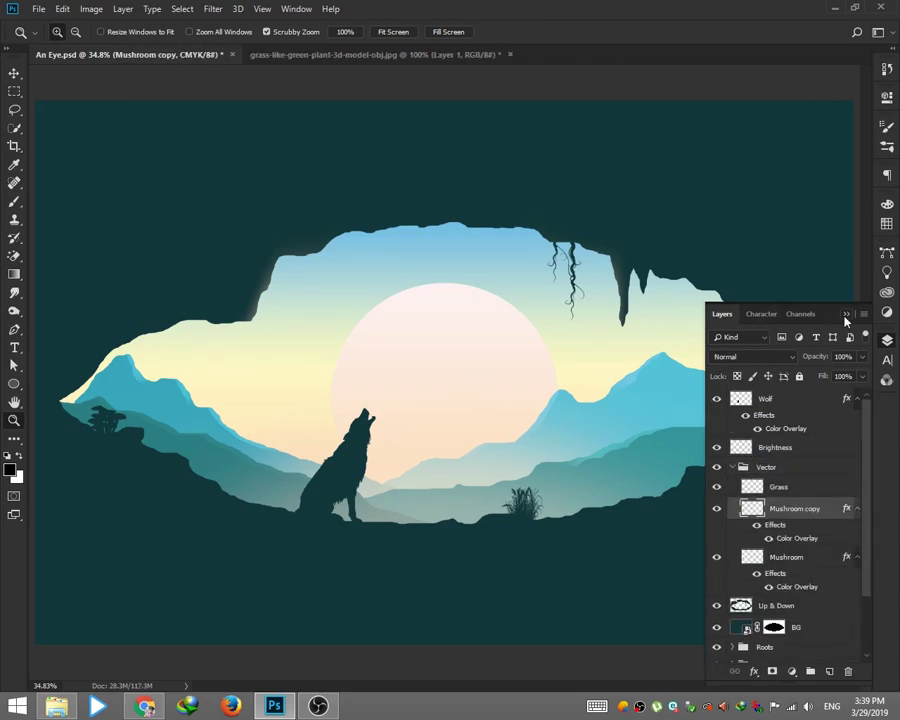
left_click(846, 313)
scroll(764, 374, "up", 10)
key("ctrl+0")
key("v")
left_click_drag(706, 426, 860, 503)
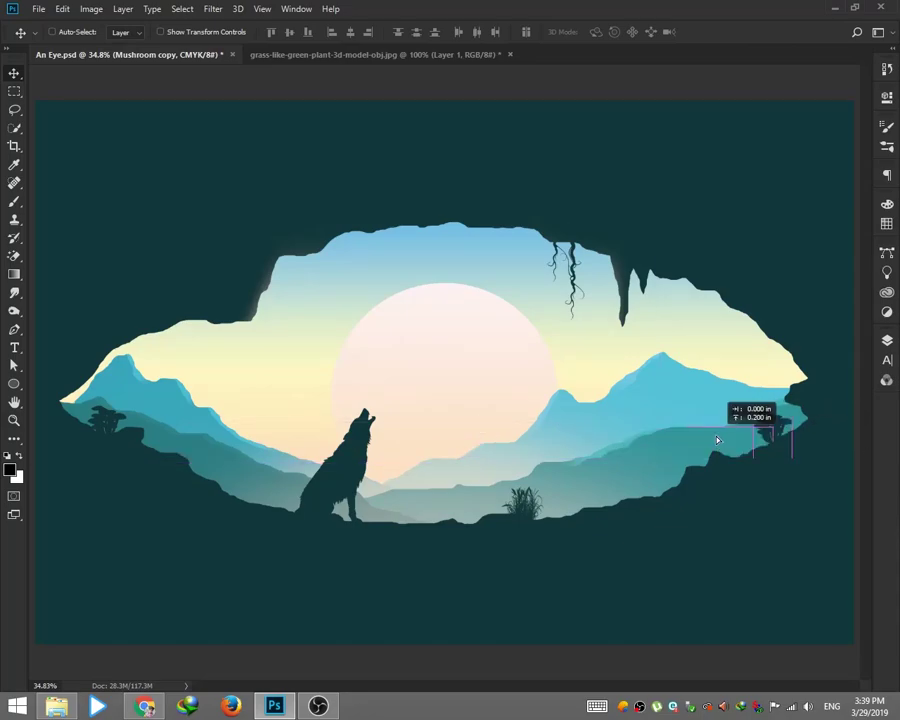
key("ctrl+t")
left_click_drag(795, 444, 770, 434)
key("Return")
Name the copies Mushroom 2 and Grass 2, move Grass 2 to the left hillside, then switch to Chrome
left_click(886, 340)
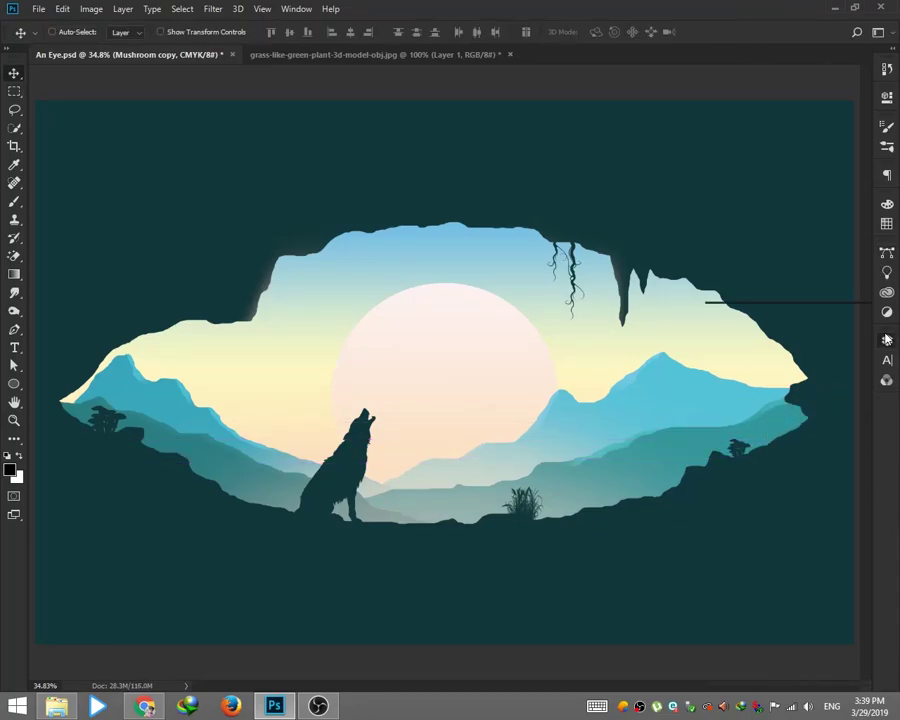
double_click(815, 508)
left_click(801, 490)
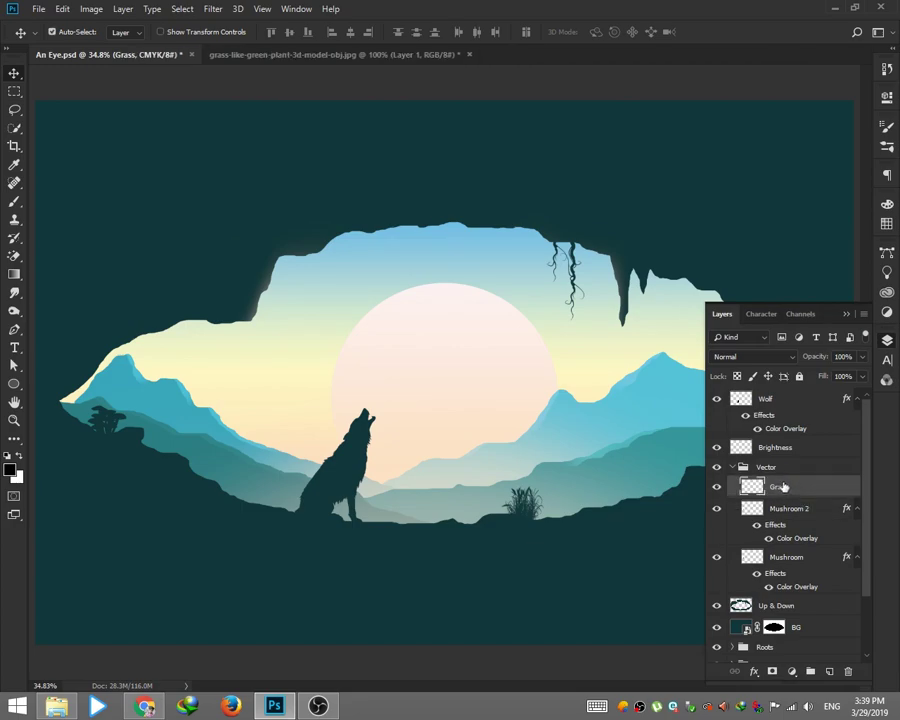
key("ctrl+j")
double_click(800, 487)
type("2")
key("Return")
left_click_drag(602, 478, 249, 452)
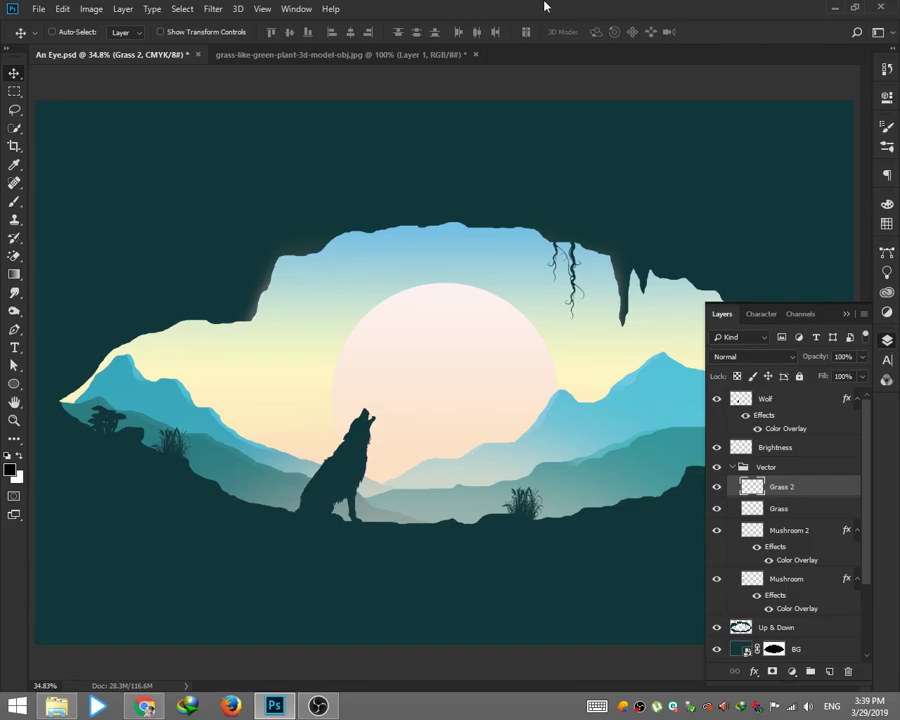
left_click(145, 706)
Close the mushroom search tab and search Google for 'roots' in a new tab
left_click(500, 8)
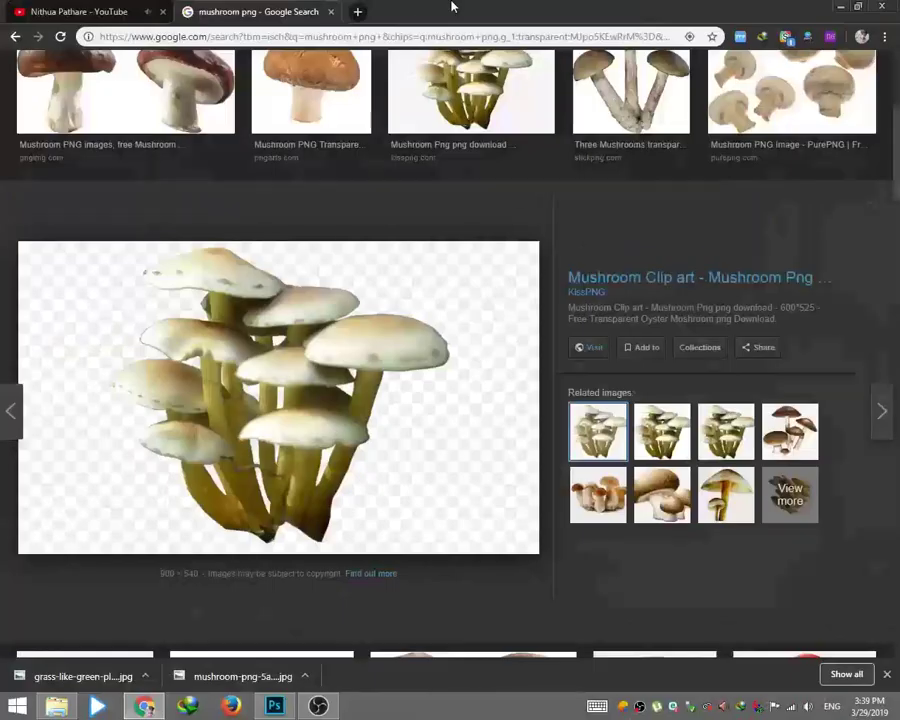
left_click(332, 10)
left_click(190, 10)
type("roots")
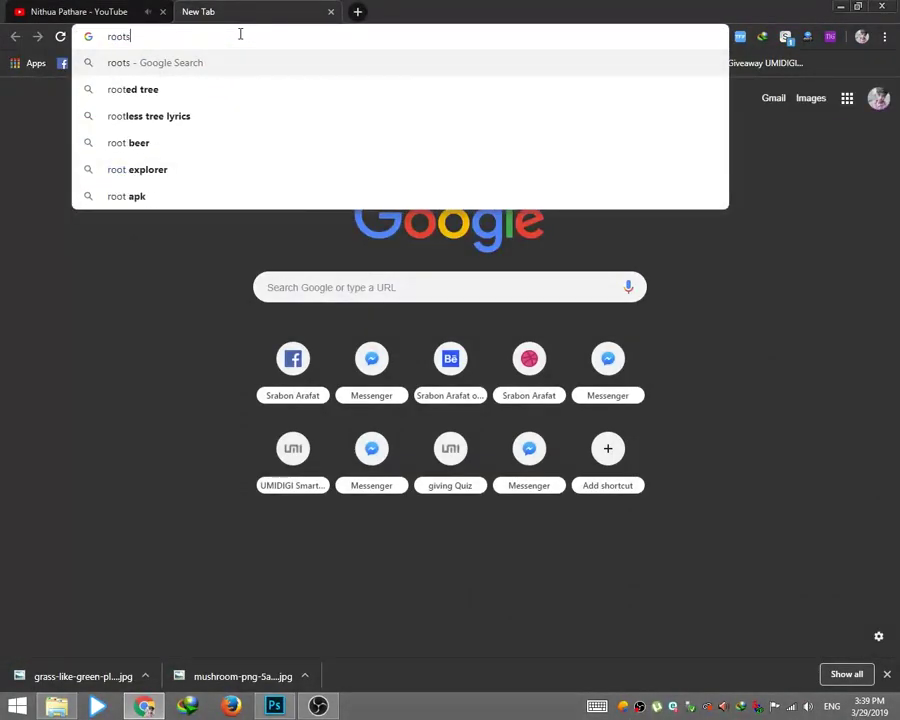
key("Return")
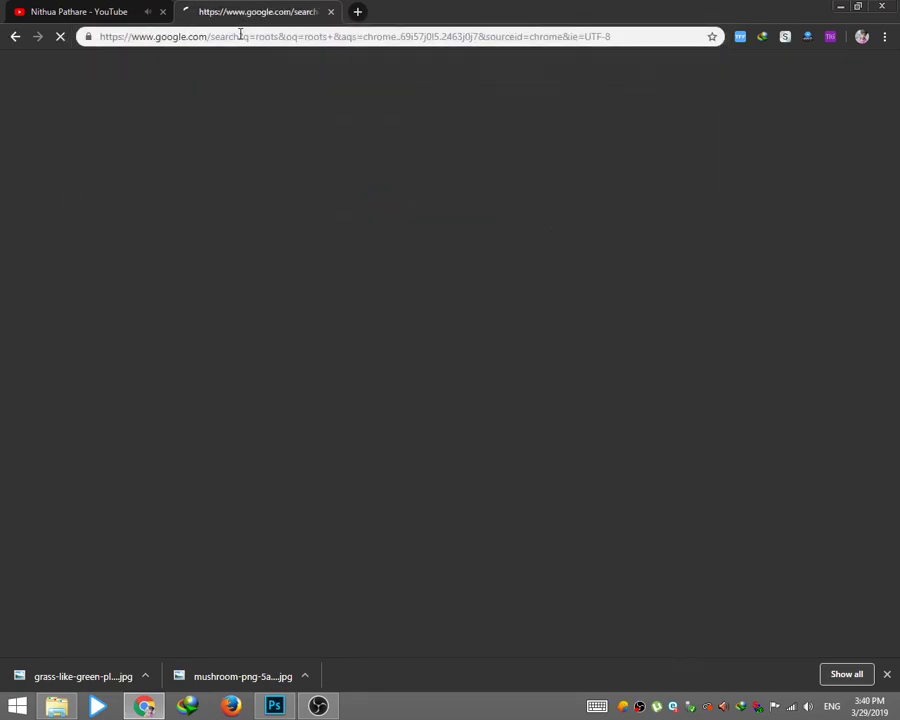
Refine the query to 'roots png' and show image results
left_click(193, 82)
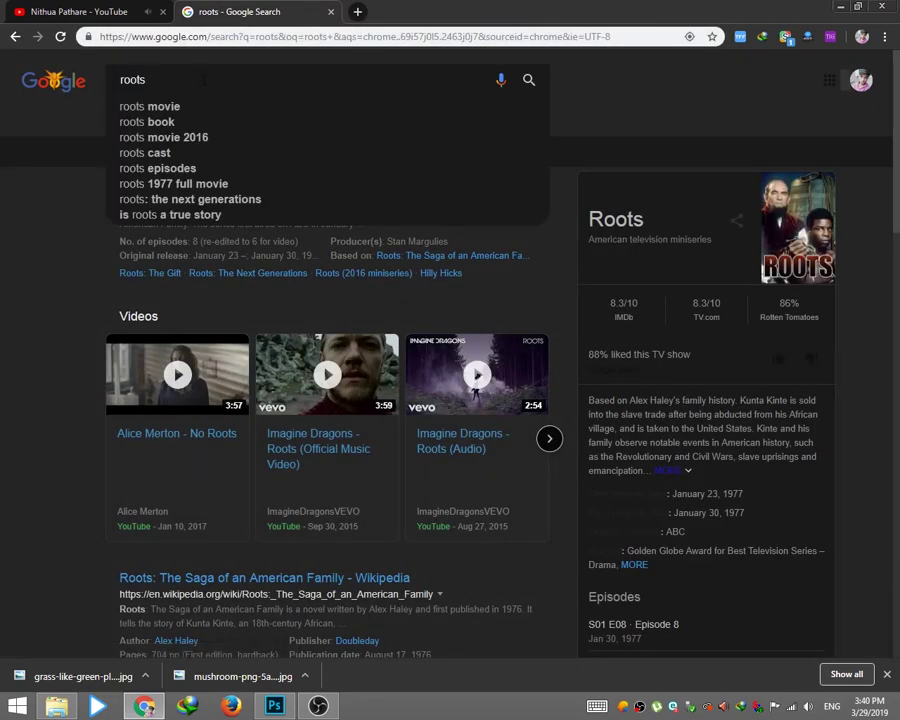
type(" [p")
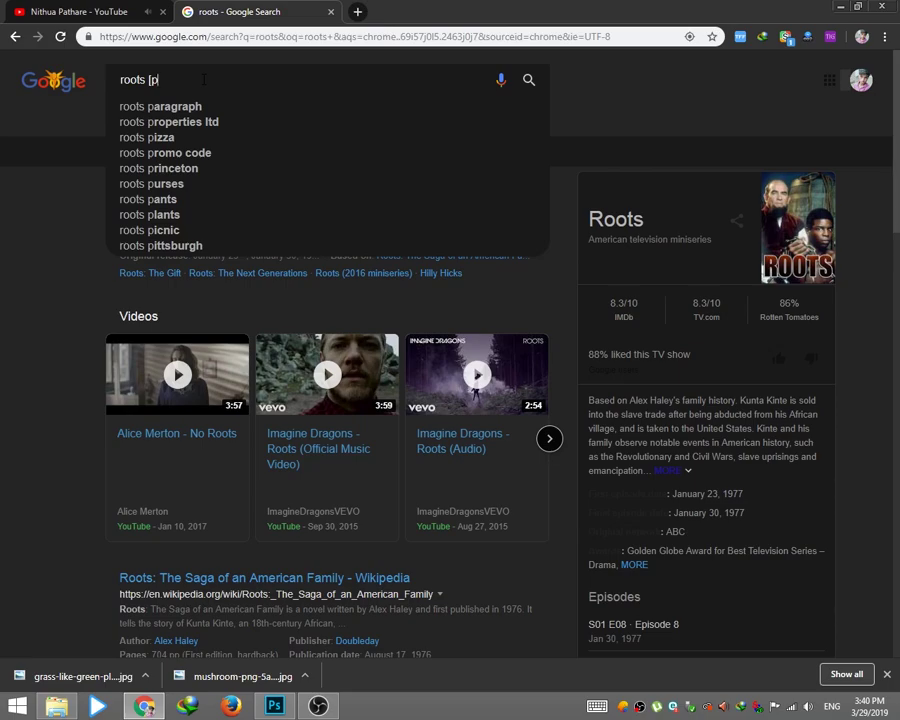
key("BackSpace")
key("BackSpace")
type("png")
key("Return")
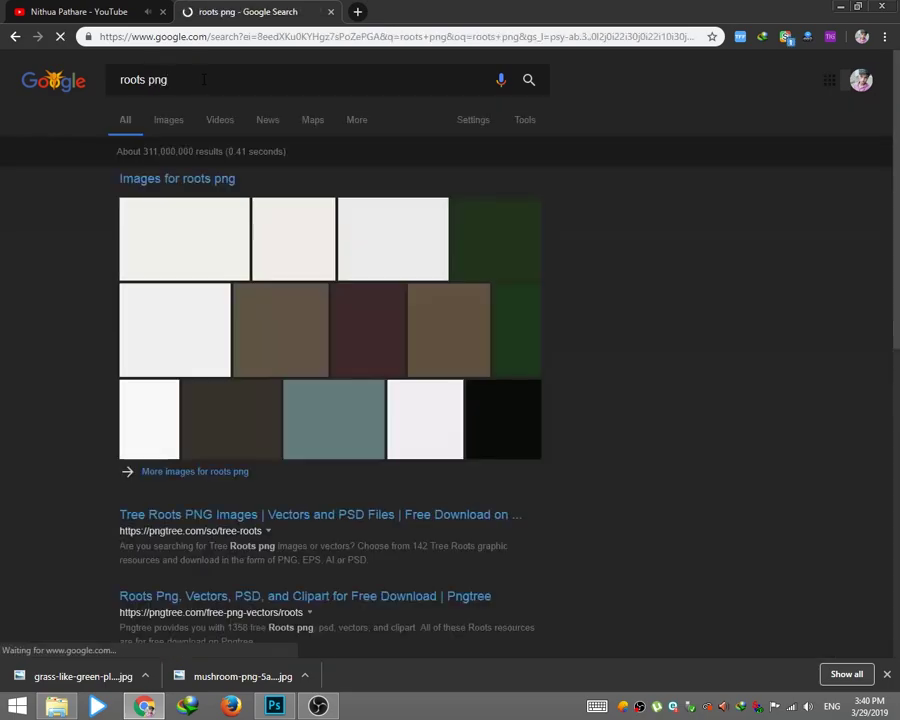
left_click(168, 120)
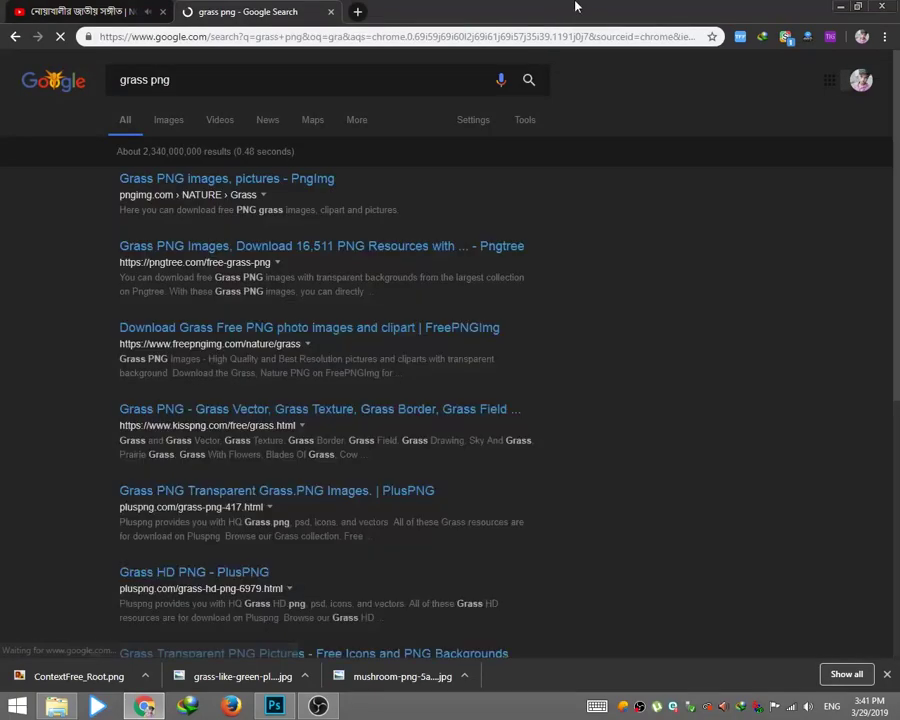
Browse the 'grass png' image results, previewing a couple of grass images
left_click(677, 275)
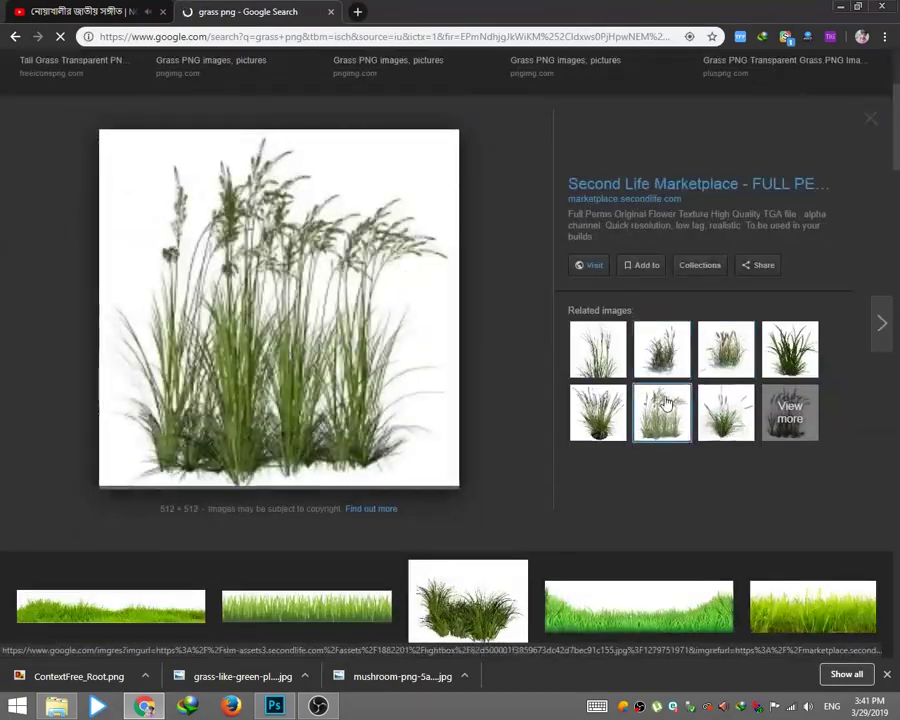
scroll(666, 376, "down", 5)
scroll(700, 380, "down", 3)
scroll(426, 293, "down", 3)
scroll(532, 392, "down", 3)
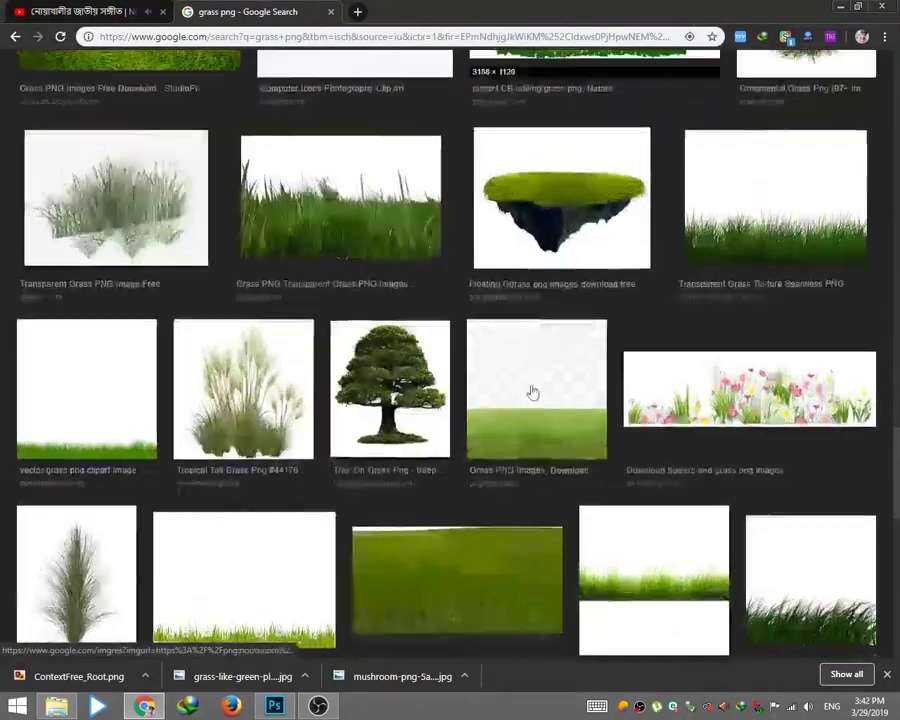
scroll(532, 392, "down", 4)
scroll(645, 300, "down", 3)
left_click(645, 300)
scroll(297, 320, "down", 5)
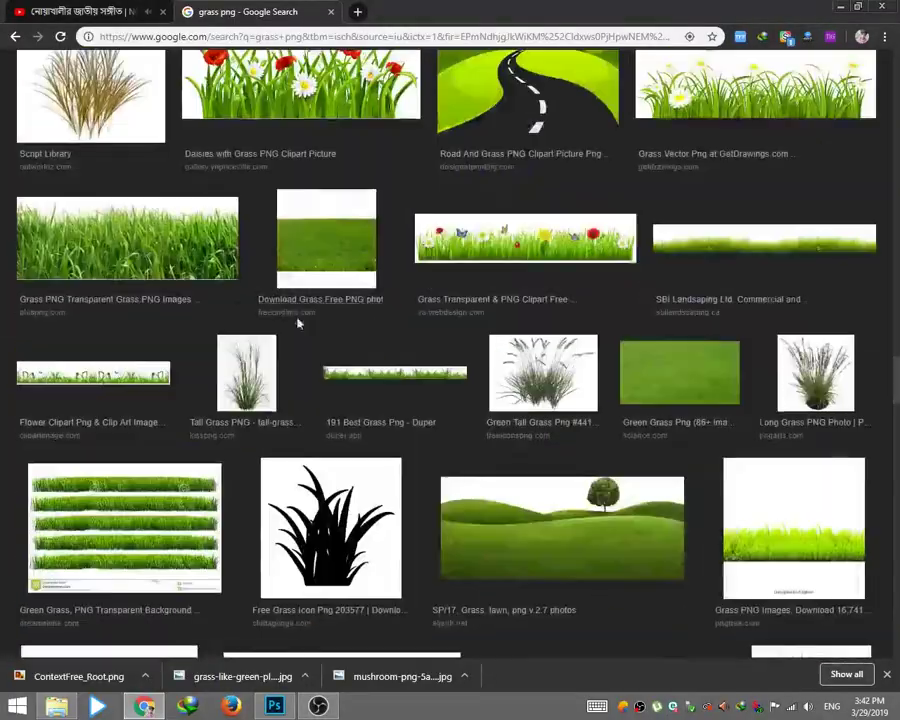
scroll(313, 290, "down", 4)
scroll(810, 290, "down", 3)
scroll(810, 290, "down", 4)
scroll(810, 290, "down", 2)
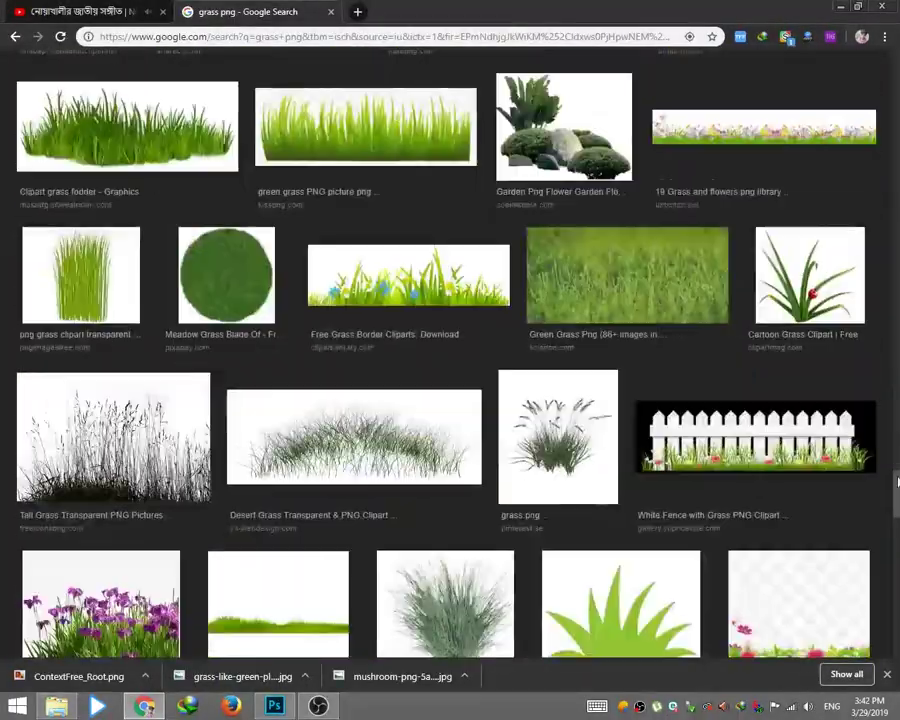
left_click(820, 280)
left_click_drag(897, 475, 896, 60)
Try the black and silhouette filter chips, then narrow results to transparent grass images
left_click(380, 170)
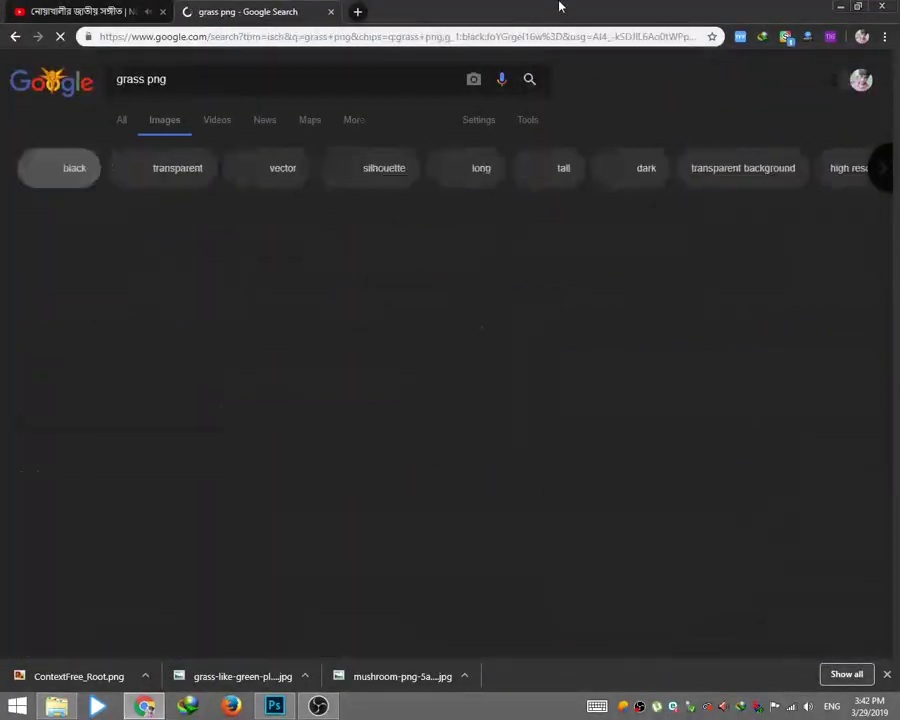
scroll(522, 200, "down", 3)
scroll(546, 266, "down", 5)
scroll(546, 262, "down", 4)
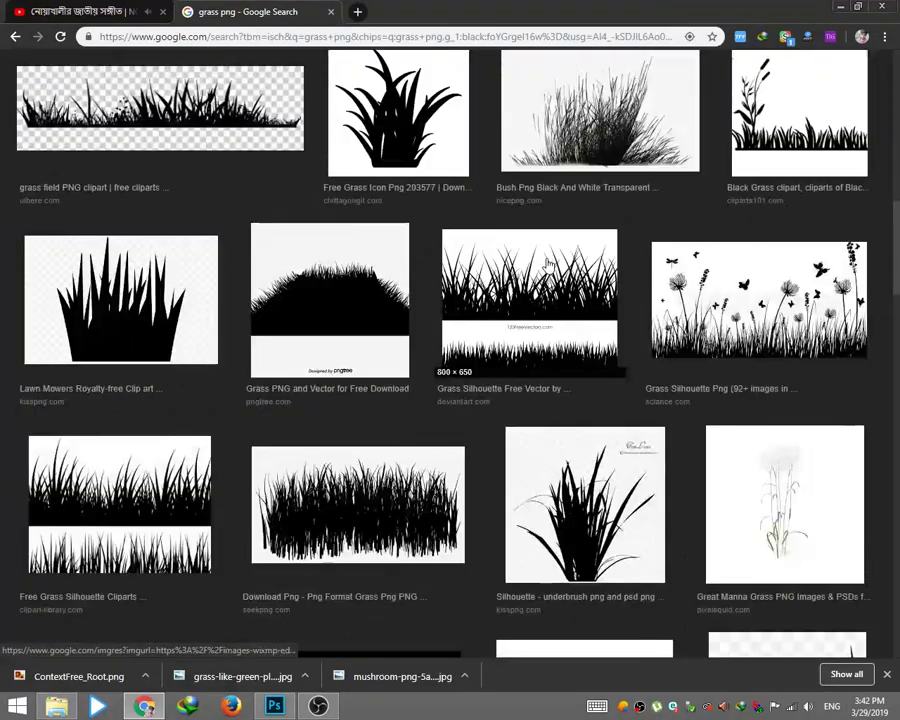
scroll(548, 258, "down", 3)
scroll(548, 258, "up", 5)
scroll(548, 258, "up", 5)
scroll(400, 200, "up", 5)
left_click(381, 170)
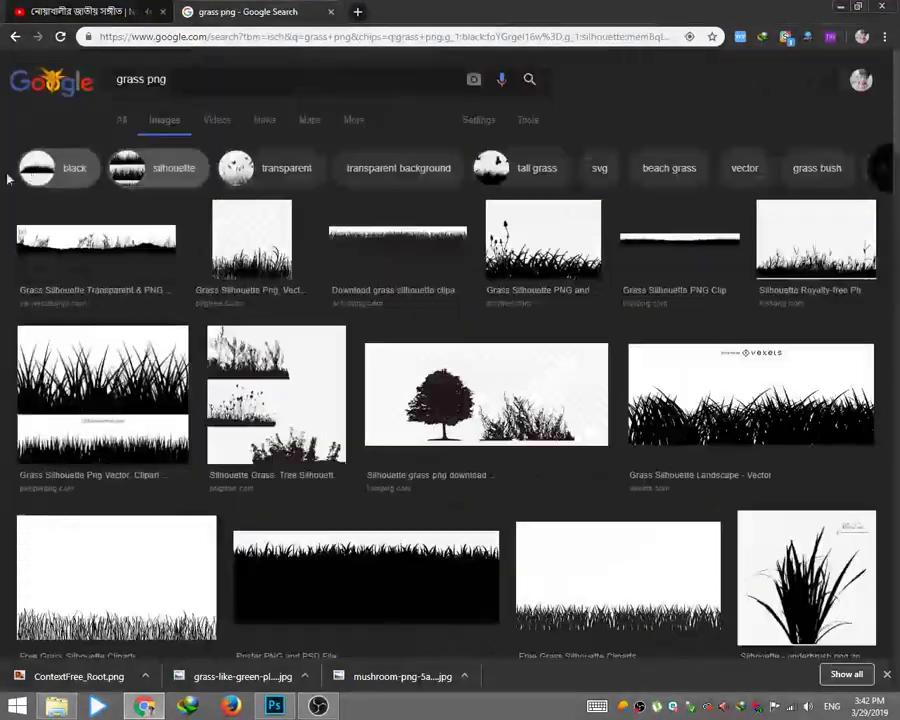
left_click(40, 168)
left_click(40, 168)
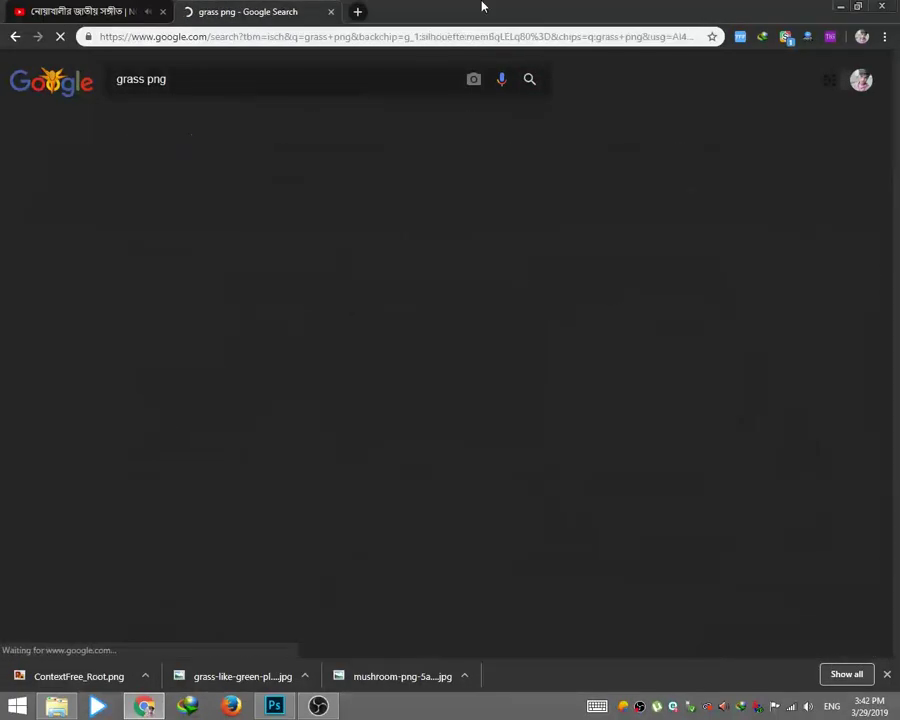
left_click(60, 168)
Save the tall pampas grass image to the Desktop as tropical-tall-grass-png-26.png
scroll(512, 320, "down", 4)
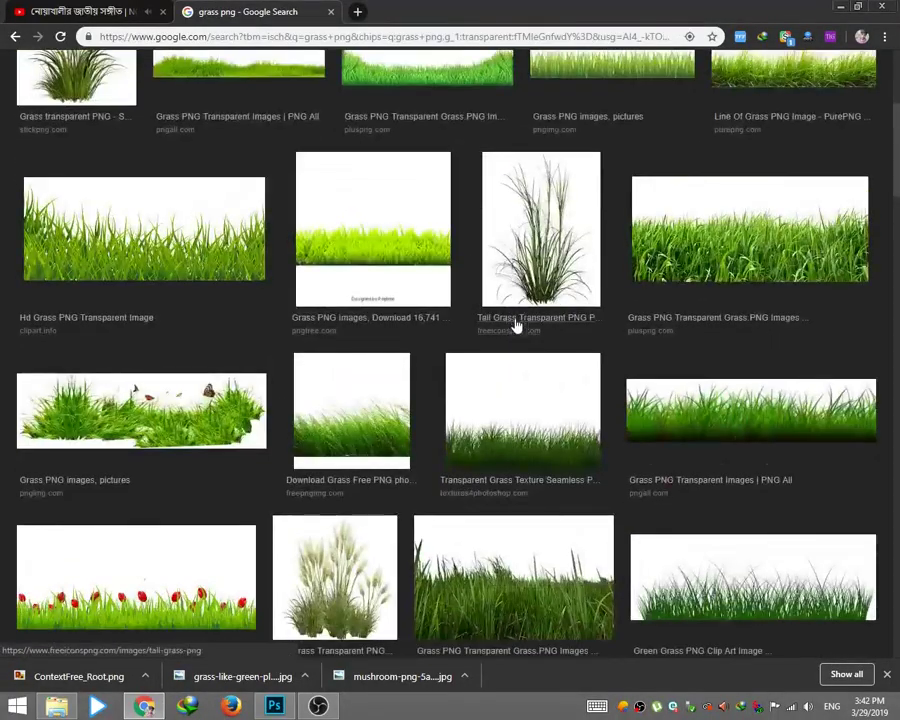
scroll(517, 350, "down", 3)
left_click(334, 215)
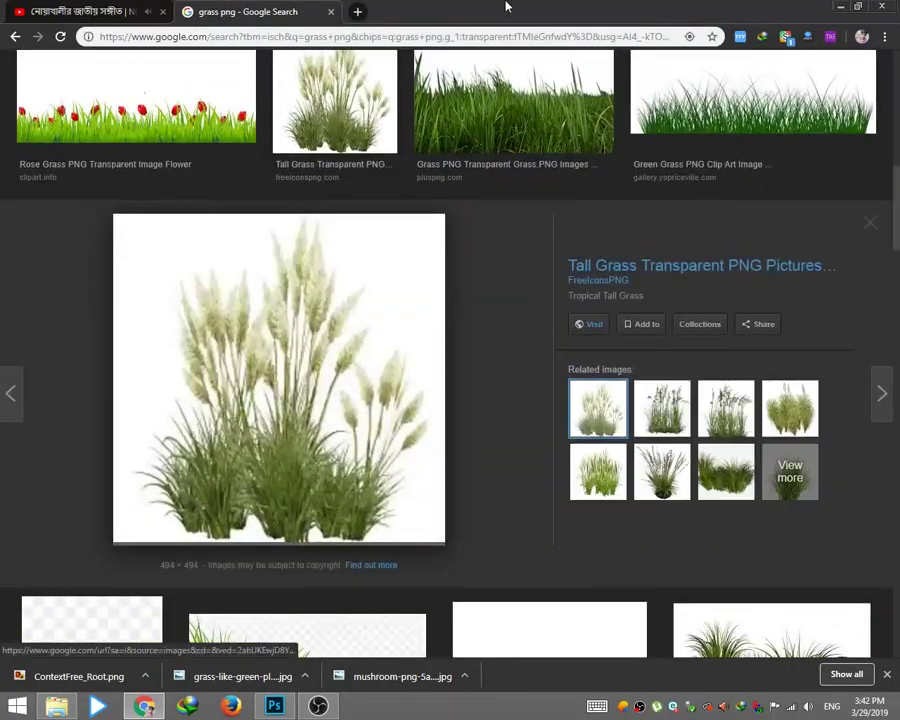
right_click(346, 322)
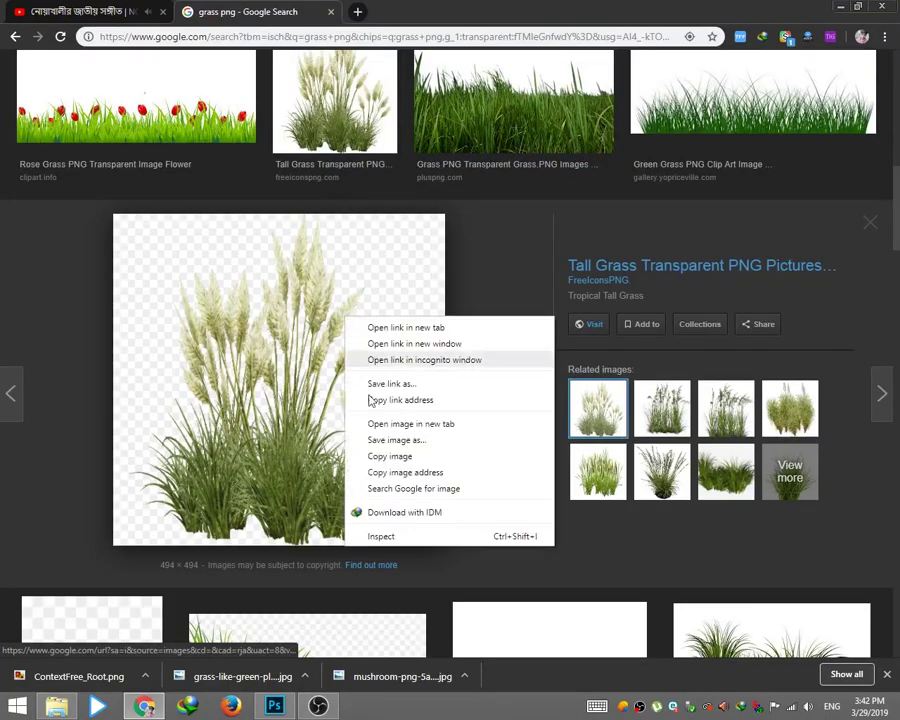
left_click(386, 438)
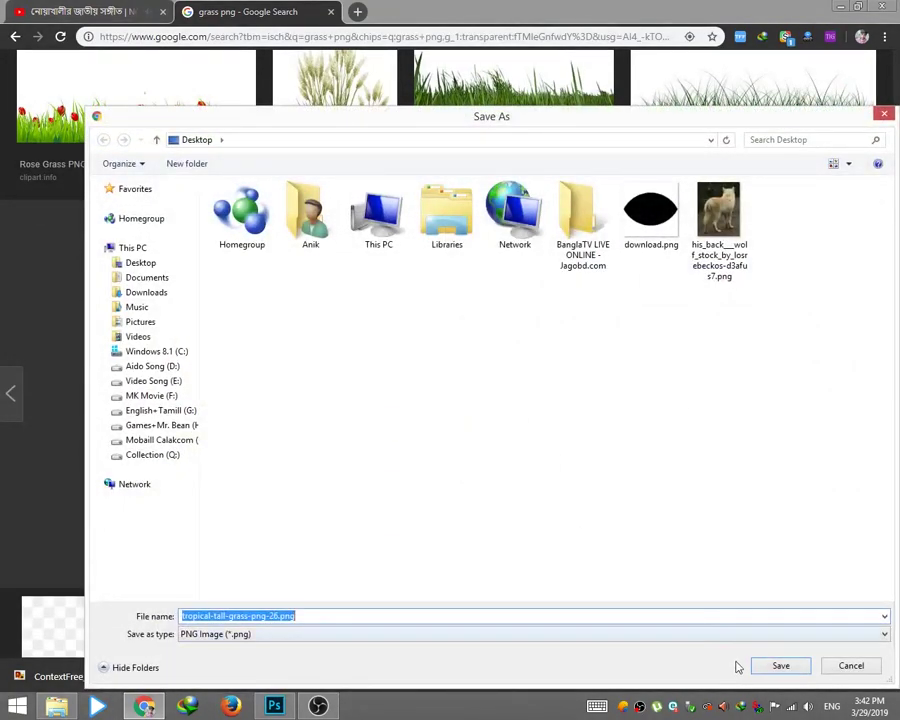
left_click(786, 672)
Place the tropical tall grass PNG from the Desktop into the scene and shrink it to a small clump
left_click(274, 706)
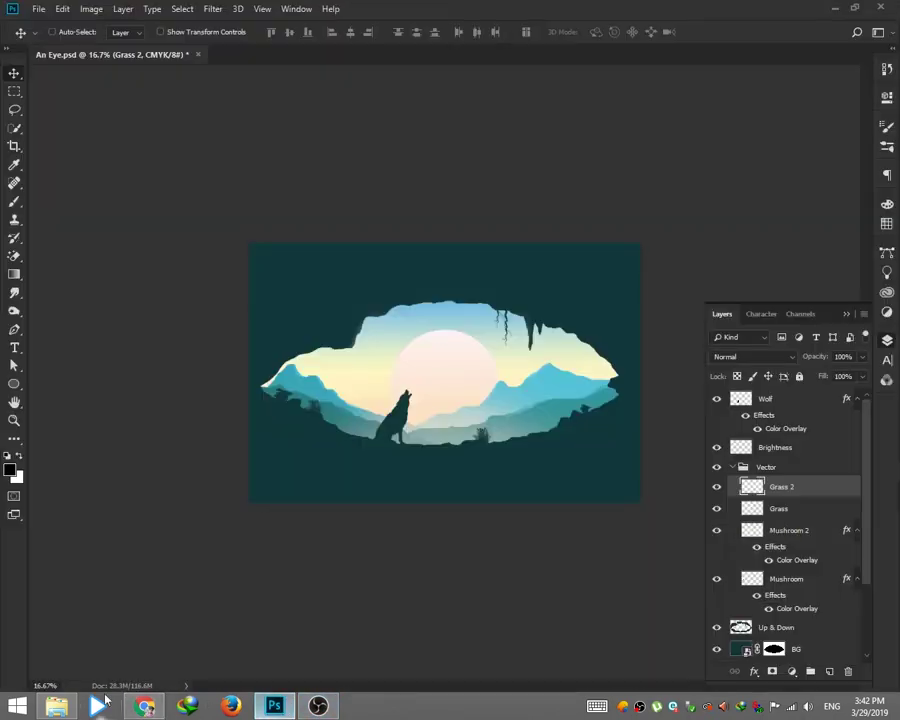
left_click(58, 706)
mouse_move(530, 415)
left_mouse_down()
mouse_move(370, 356)
mouse_move(357, 368)
left_mouse_up()
key("Return")
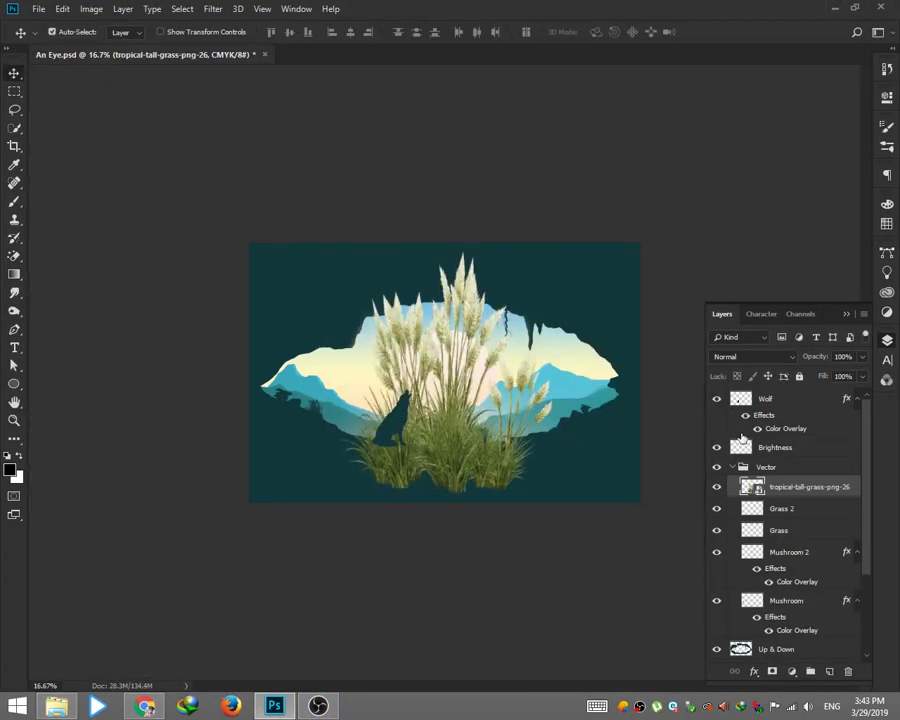
key("ctrl+t")
mouse_move(562, 250)
left_mouse_down()
mouse_move(464, 314)
mouse_move(460, 344)
mouse_move(518, 412)
left_mouse_up()
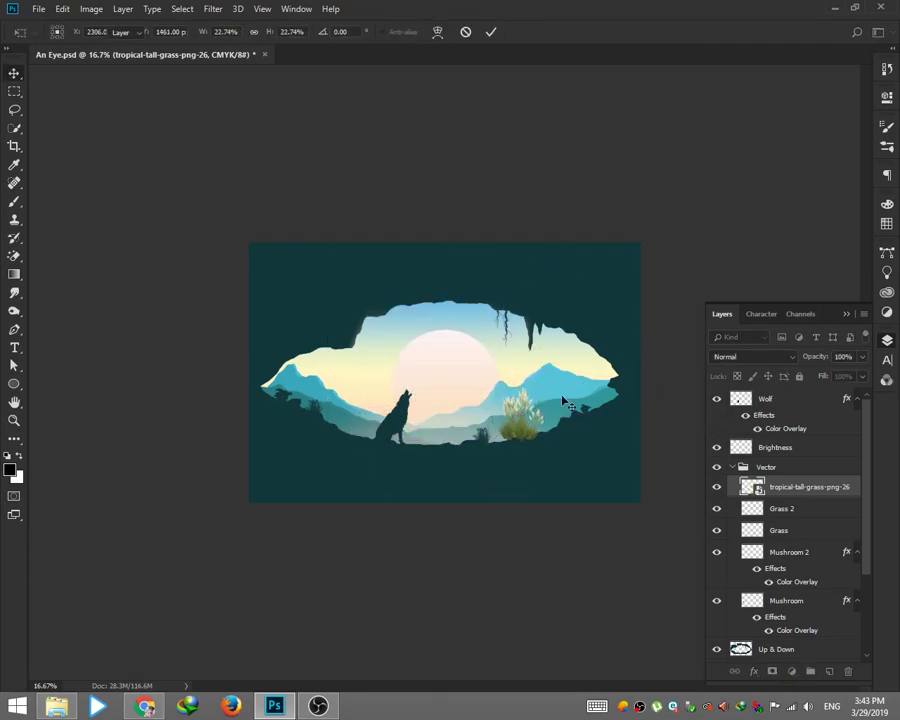
key("Return")
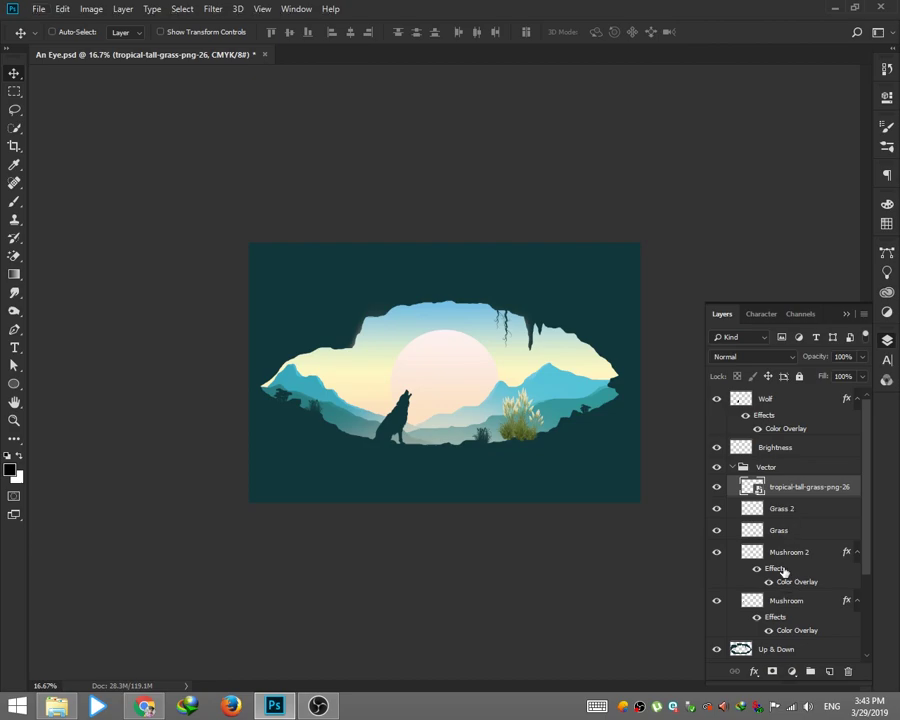
Copy Mushroom 2's dark Color Overlay onto the grass and shrink the grass further
left_click_drag(783, 571, 795, 486)
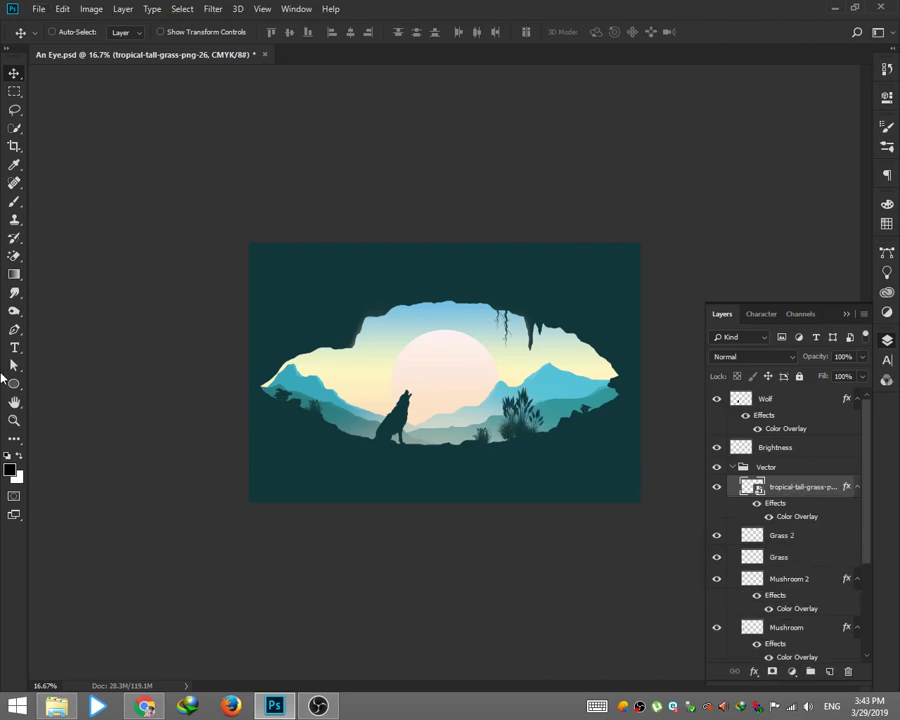
left_click(18, 422)
mouse_move(470, 375)
left_mouse_down()
mouse_move(557, 505)
mouse_move(321, 442)
left_mouse_up()
key("space")
key("ctrl+t")
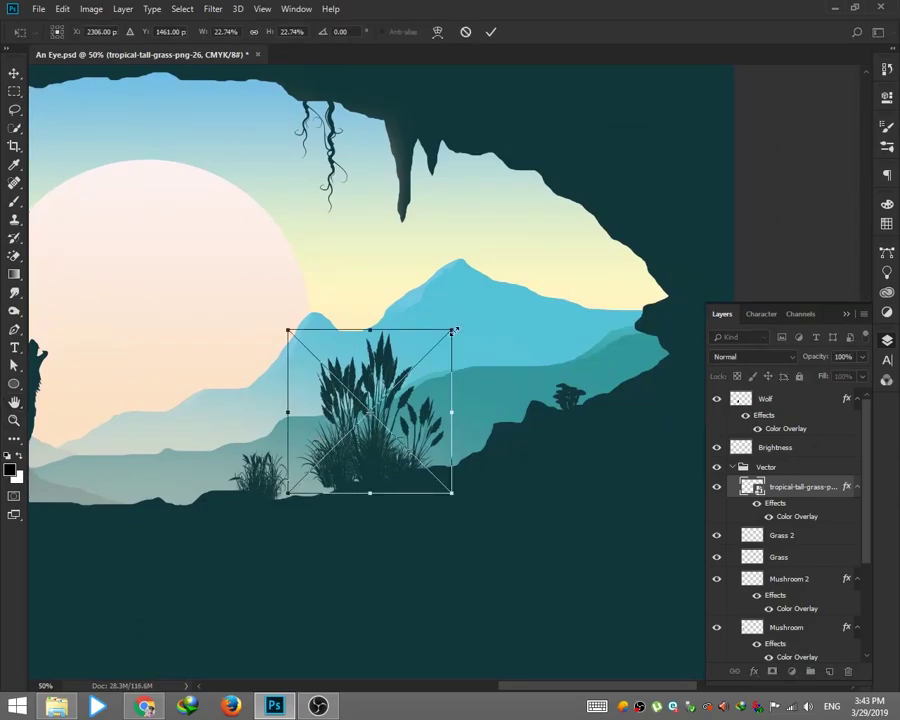
mouse_move(454, 329)
left_mouse_down()
mouse_move(416, 360)
mouse_move(424, 404)
left_mouse_up()
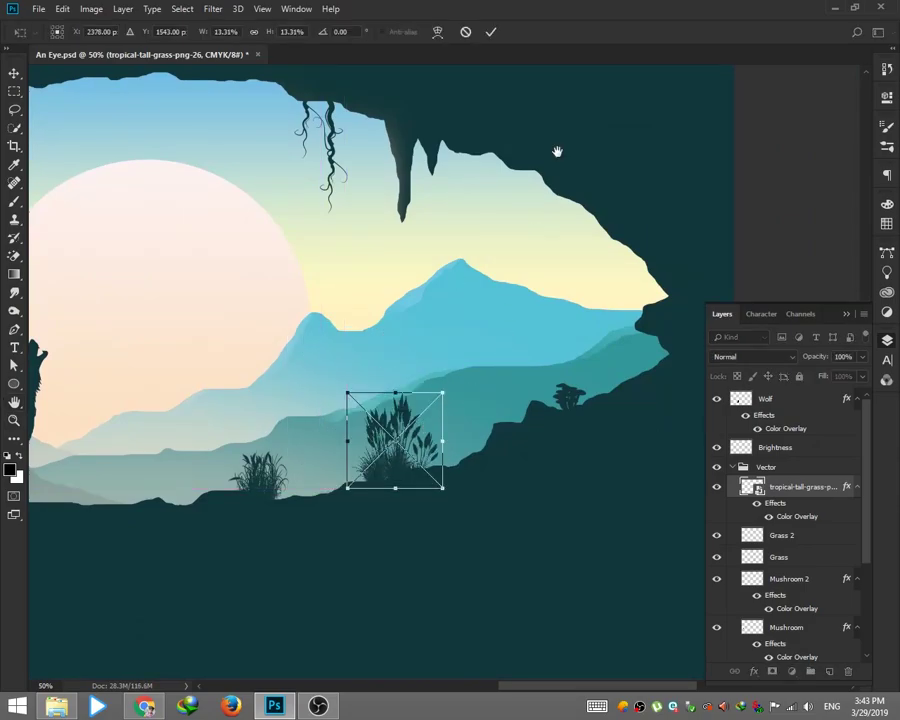
key("Return")
Move the grass clump beside the tuft on the cave's right side
key("ctrl+minus")
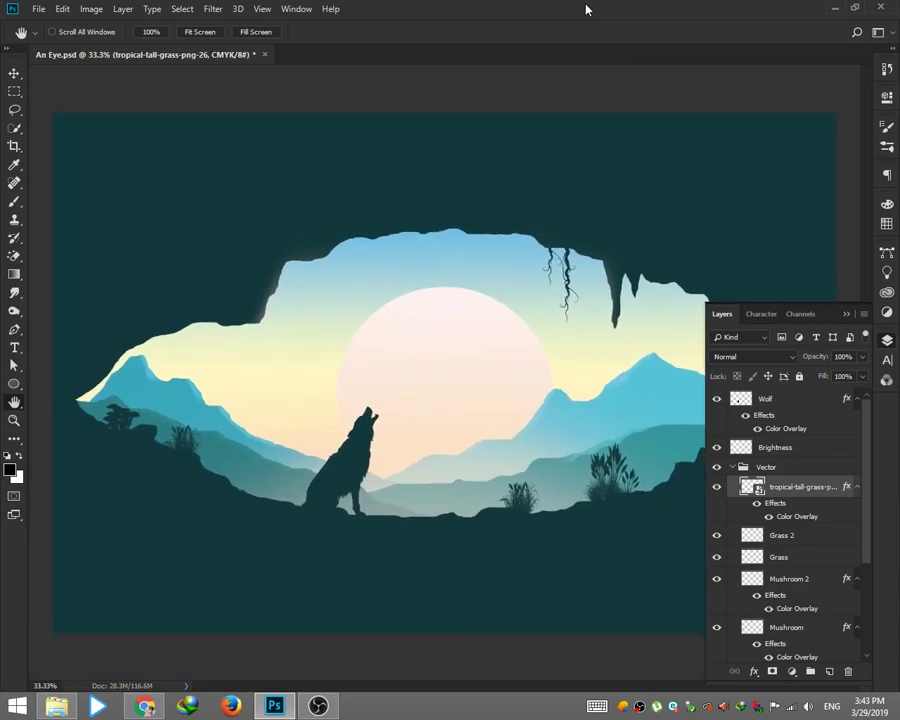
key("ctrl+minus")
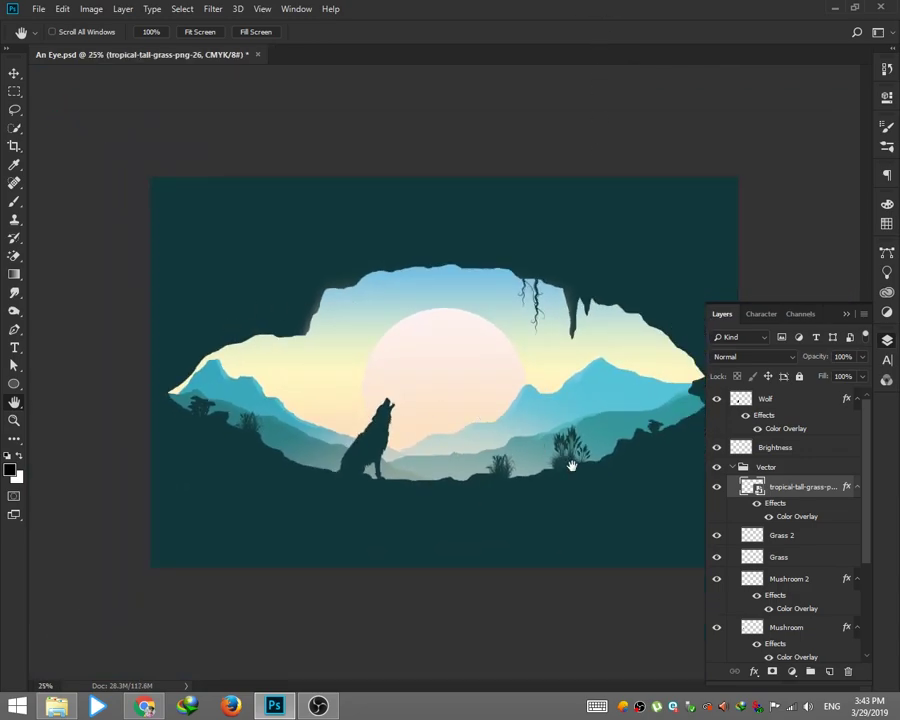
key("v")
mouse_move(571, 466)
left_mouse_down()
mouse_move(700, 412)
mouse_move(553, 458)
mouse_move(557, 472)
left_mouse_up()
left_click(845, 318)
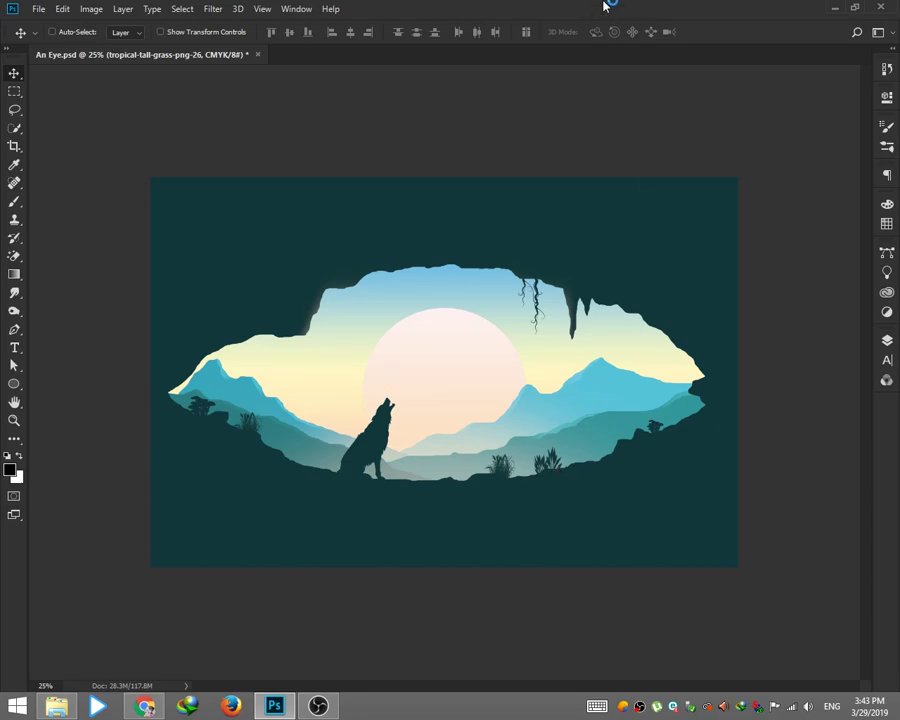
Rename the tropical grass layer to 'Grass 3' and add a new empty layer above it
left_click(14, 203)
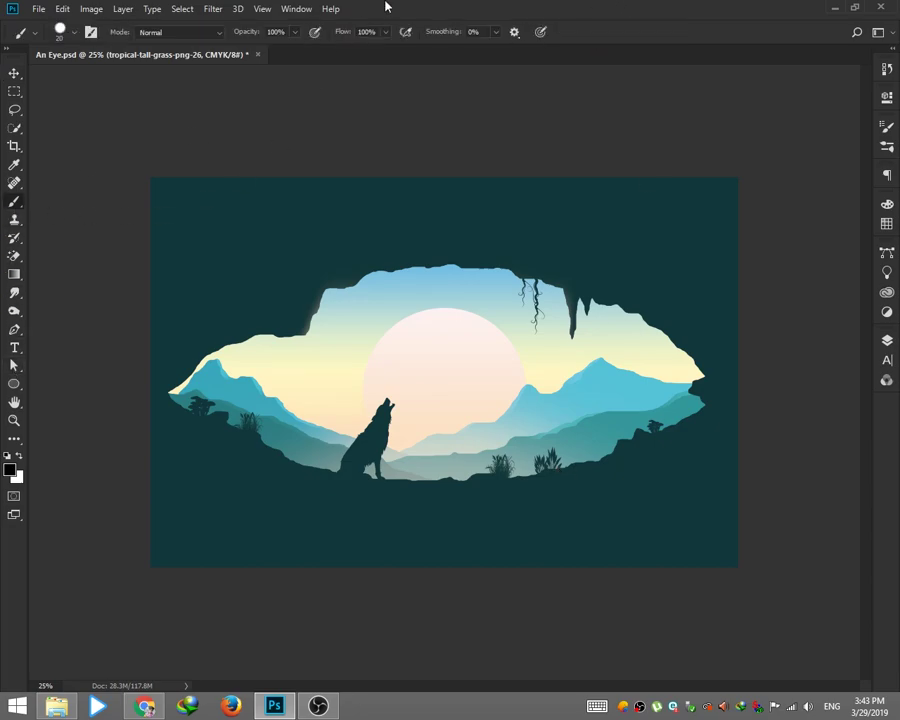
left_click(887, 340)
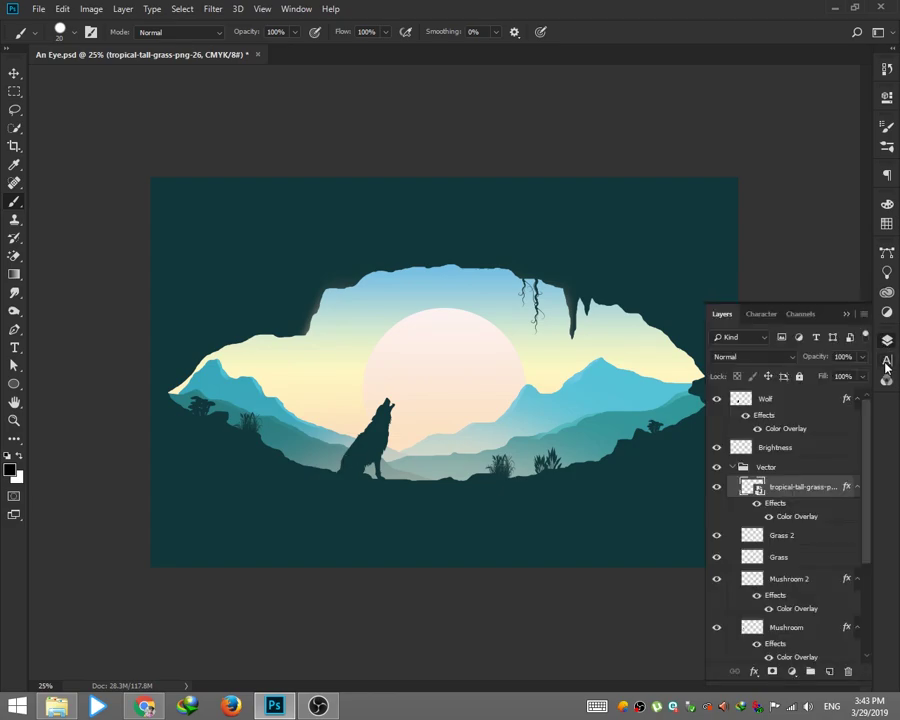
double_click(803, 486)
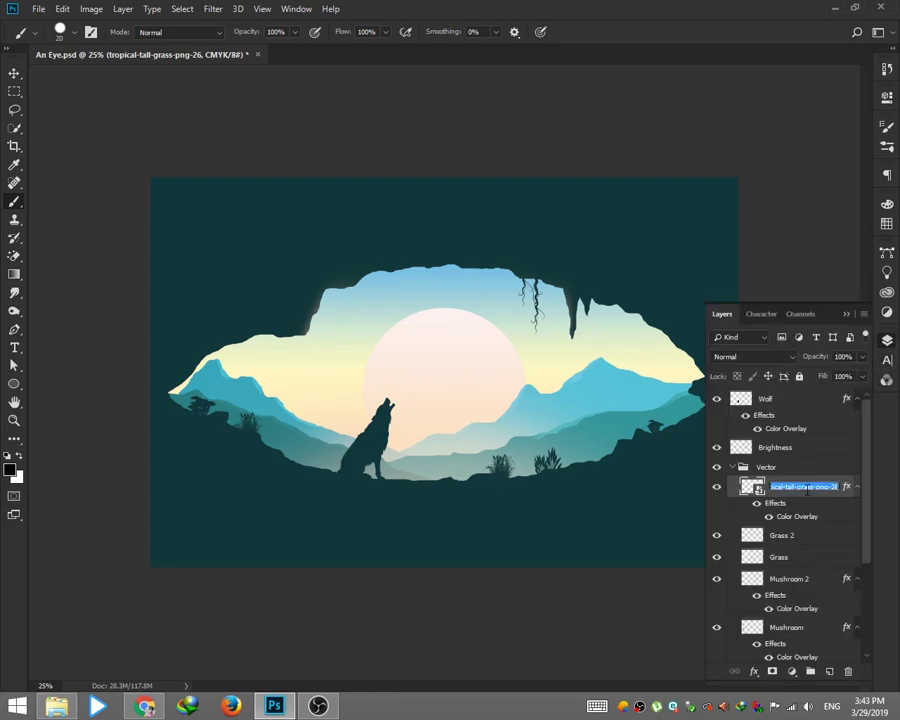
type("Grass 3")
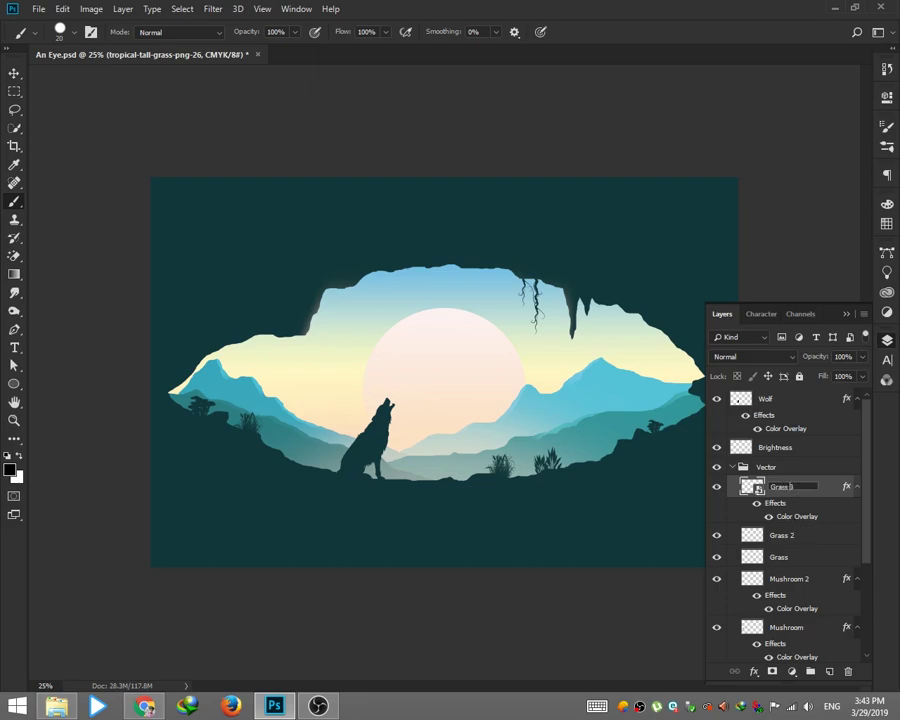
key("Return")
left_click(829, 671)
Load the Grass brush at 80 px and name the new layer 'Grass Main'
right_click(418, 355)
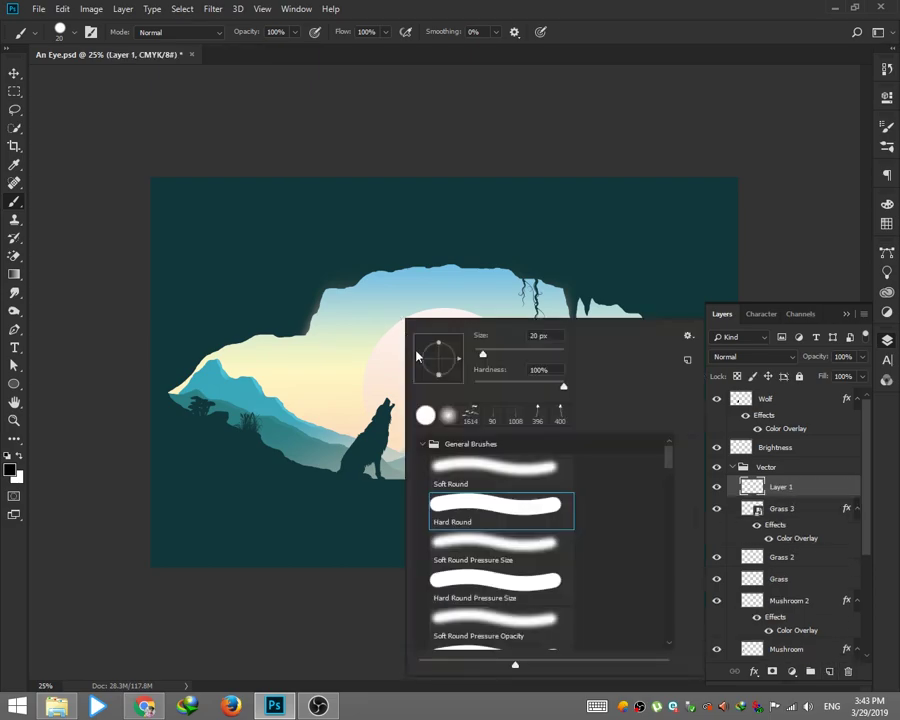
left_click(425, 446)
scroll(424, 458, "down", 1)
scroll(424, 458, "up", 1)
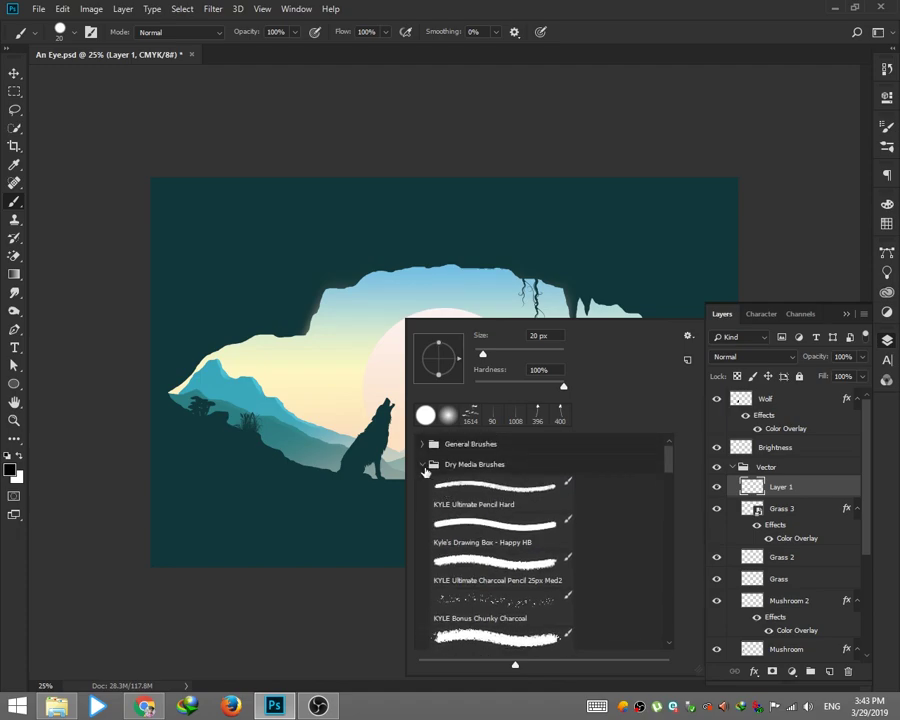
left_click(424, 464)
scroll(442, 476, "down", 1)
left_click(440, 558)
scroll(460, 560, "down", 2)
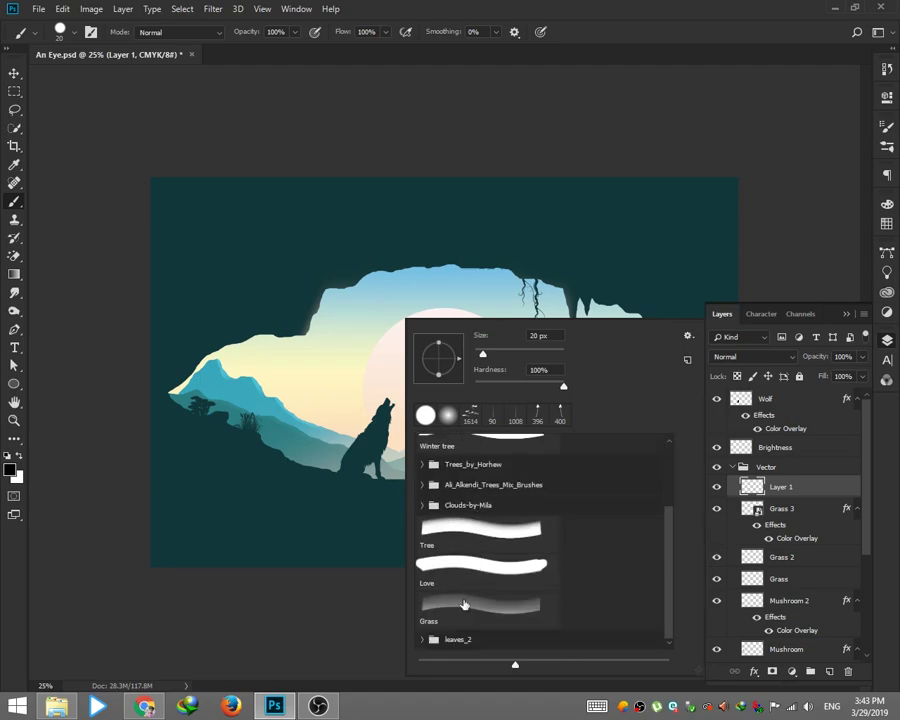
left_click(480, 605)
left_click(545, 298)
key("bracketleft")
key("bracketleft")
key("bracketleft")
key("bracketleft")
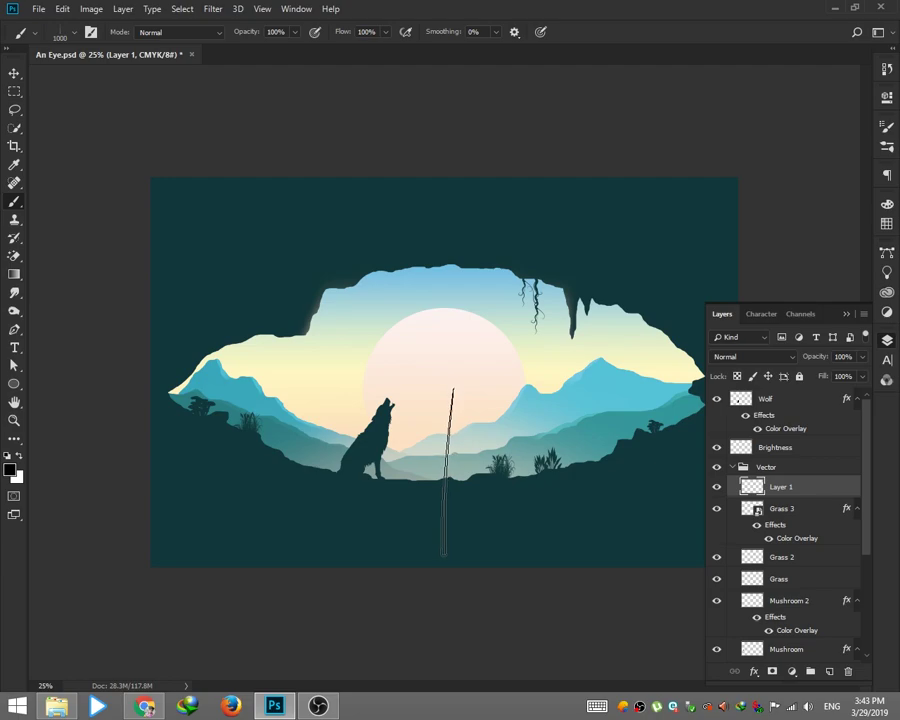
key("bracketleft")
key("bracketleft")
key("bracketleft")
type("Grass Main")
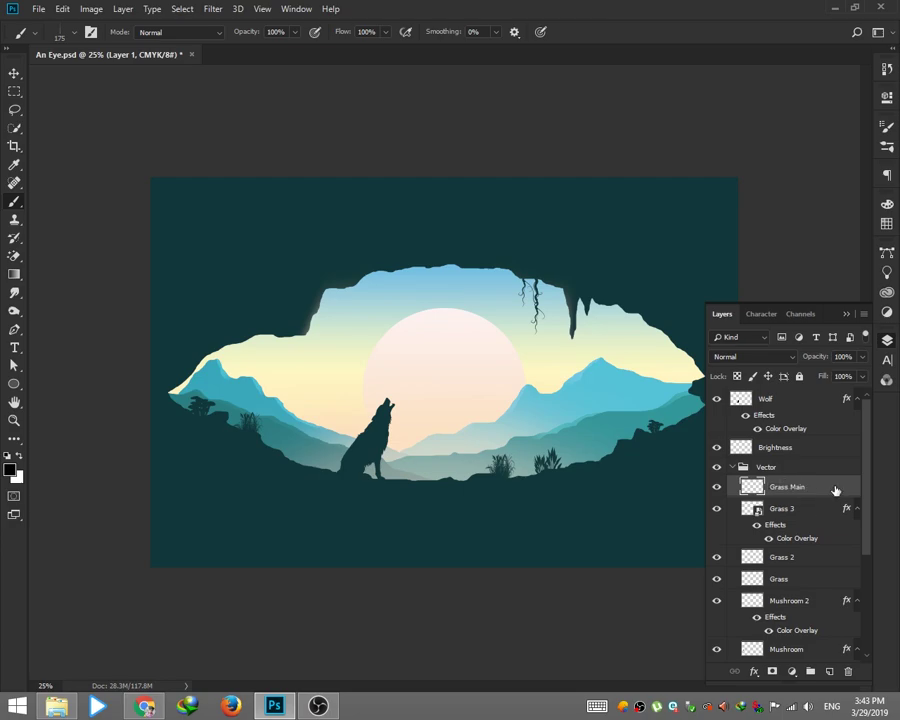
left_click(835, 490)
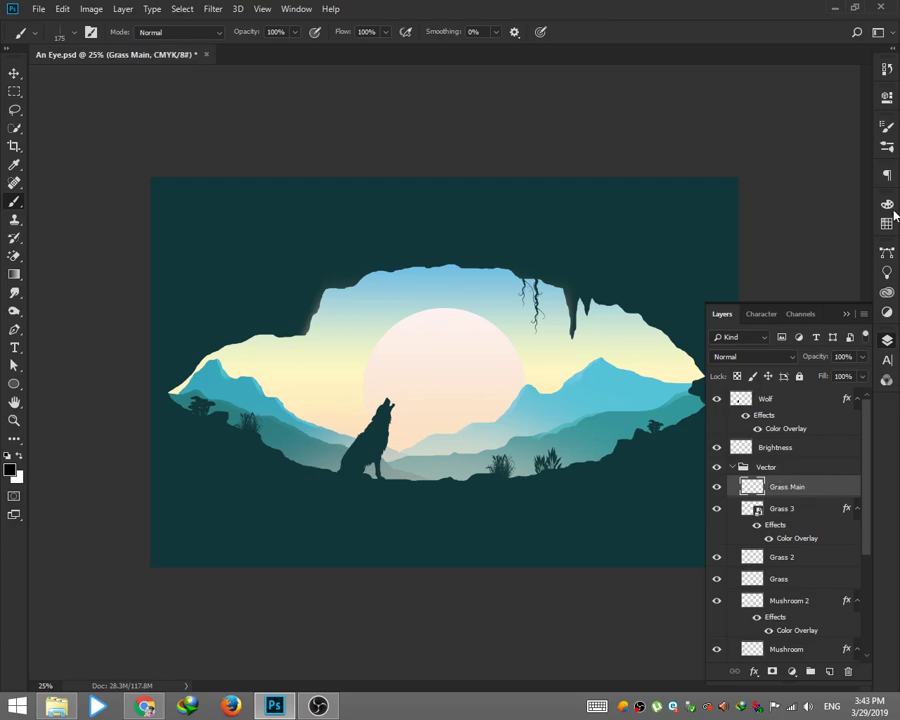
left_click(887, 126)
Set brush spacing to 49% and add Shape Dynamics size, angle and roundness jitter
left_click_drag(686, 361, 714, 361)
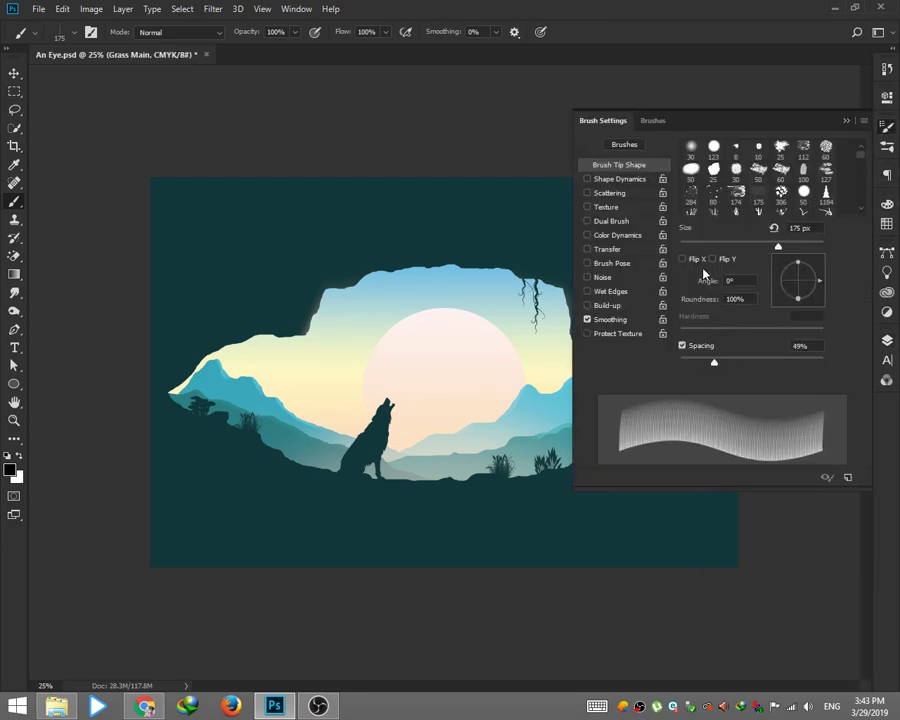
left_click(617, 179)
left_click_drag(681, 157, 766, 160)
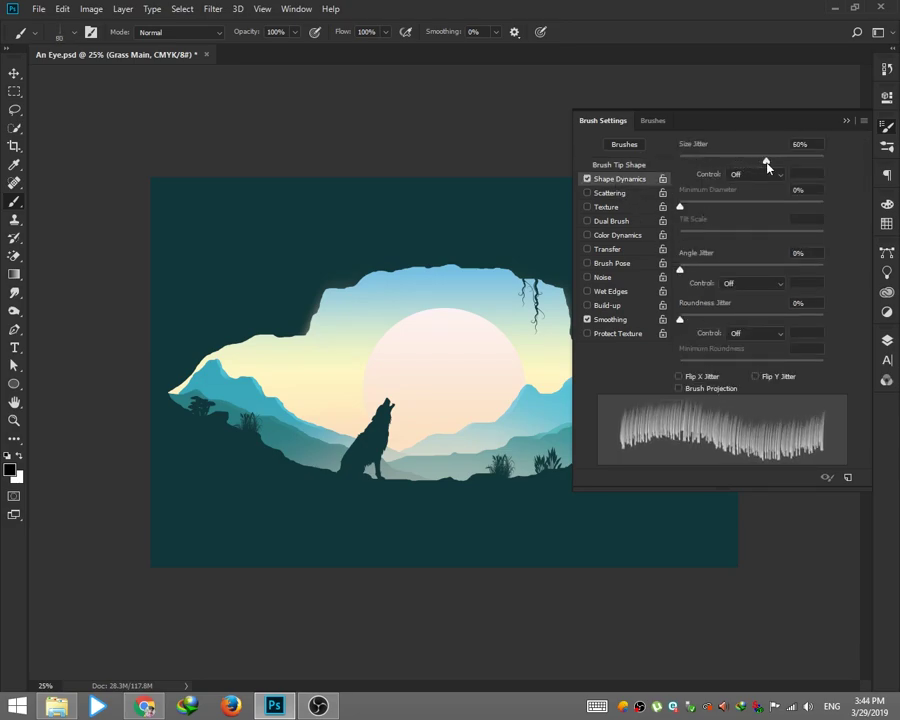
left_click_drag(681, 269, 699, 270)
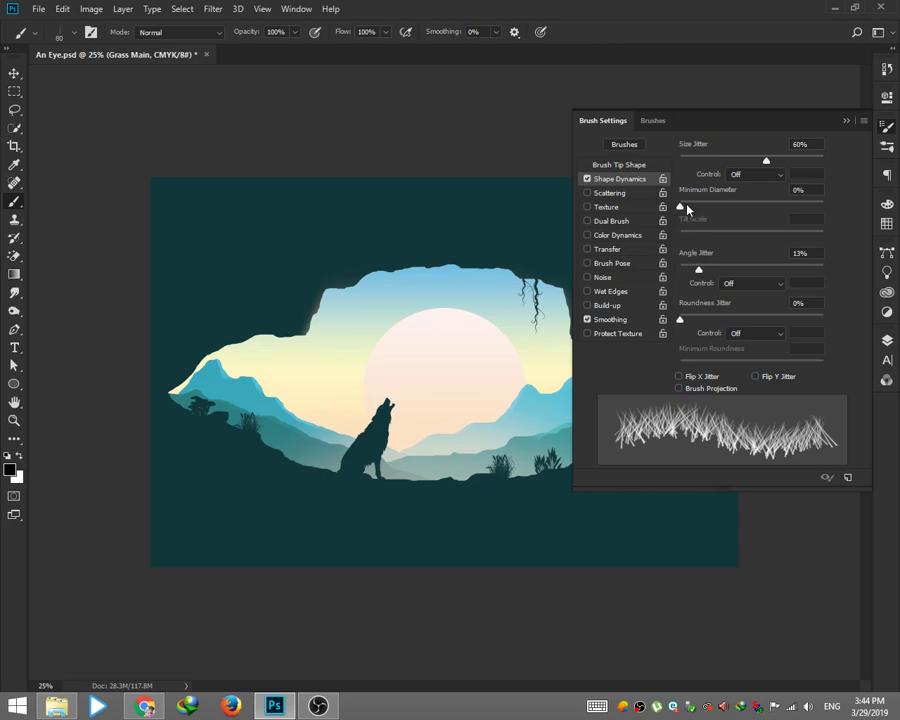
mouse_move(687, 208)
left_mouse_down()
mouse_move(732, 207)
mouse_move(680, 207)
left_mouse_up()
left_click_drag(690, 322, 806, 326)
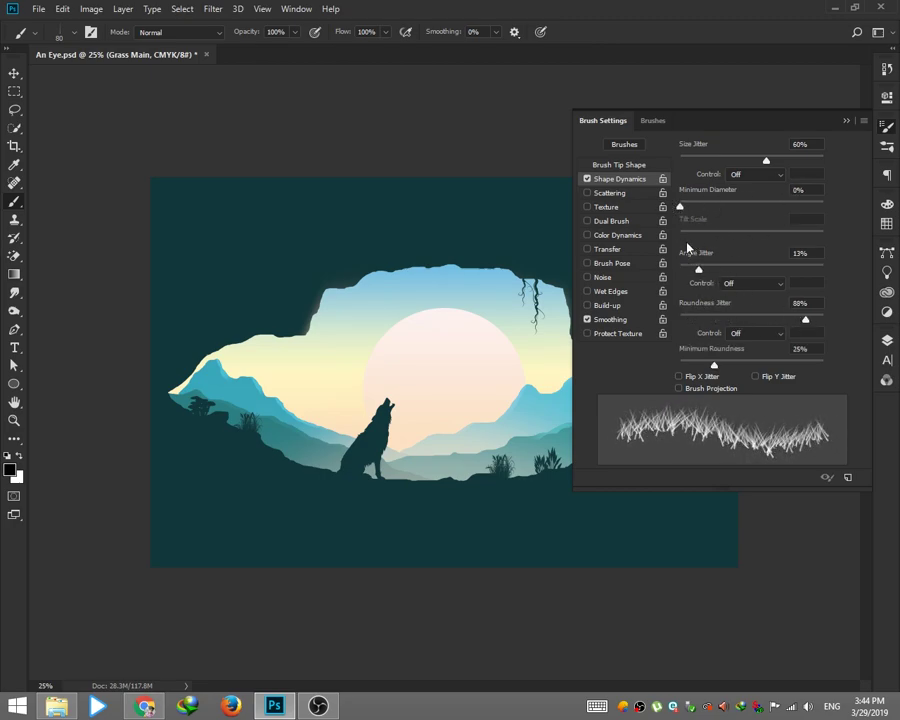
mouse_move(699, 270)
left_mouse_down()
mouse_move(683, 270)
mouse_move(722, 270)
left_mouse_up()
left_click_drag(704, 270, 688, 270)
left_click_drag(805, 319, 714, 319)
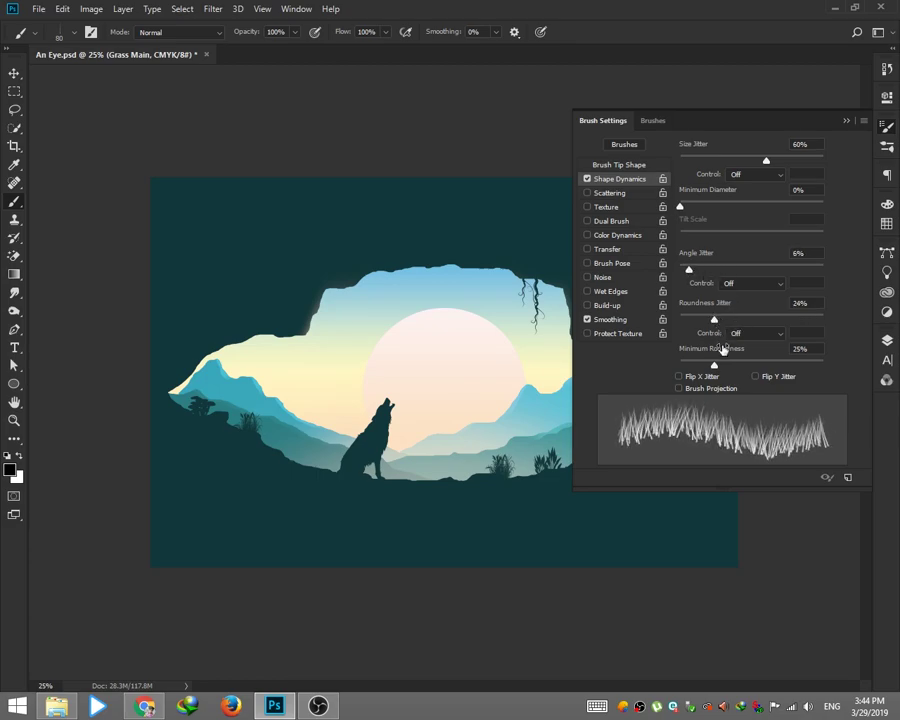
left_click_drag(714, 365, 745, 364)
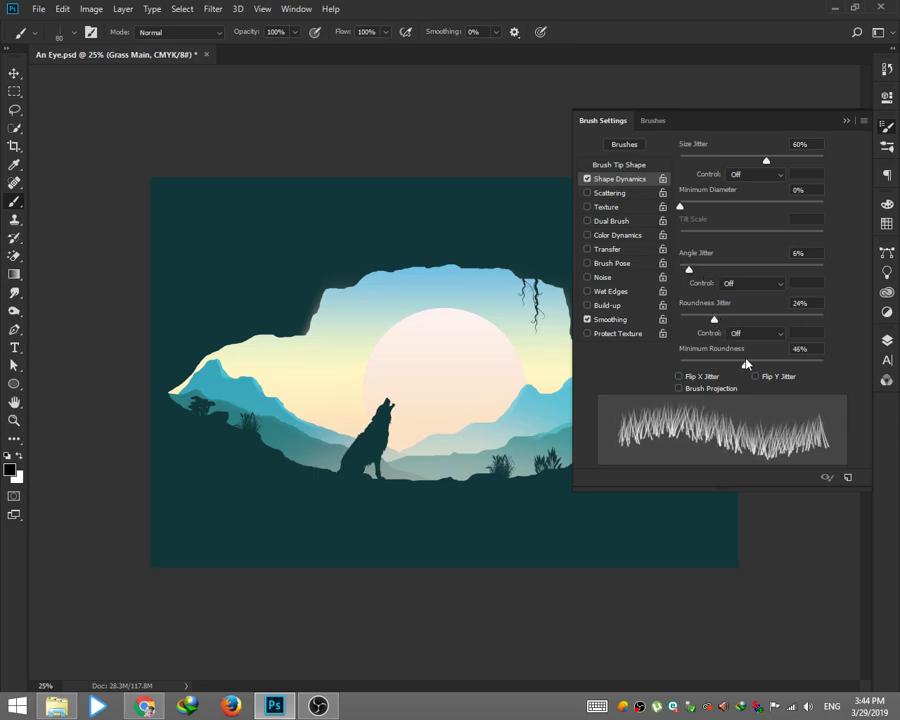
Enable Scattering with count 4; refine jitter to 7% angle, 29% roundness, 8% minimum diameter
left_click(627, 193)
left_click_drag(686, 161, 680, 161)
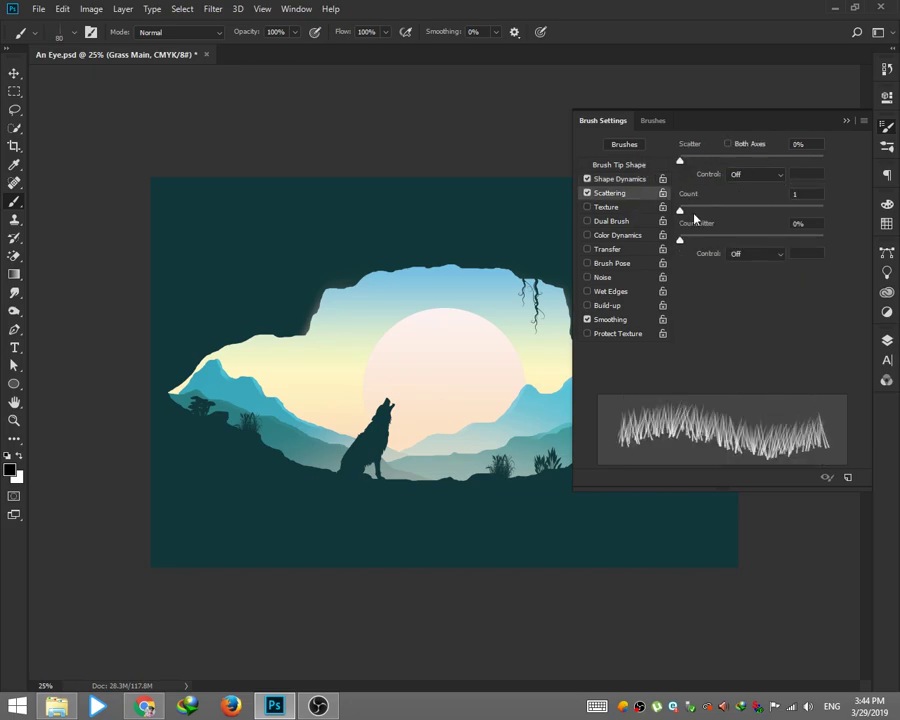
mouse_move(681, 210)
left_mouse_down()
mouse_move(706, 210)
mouse_move(721, 241)
left_mouse_up()
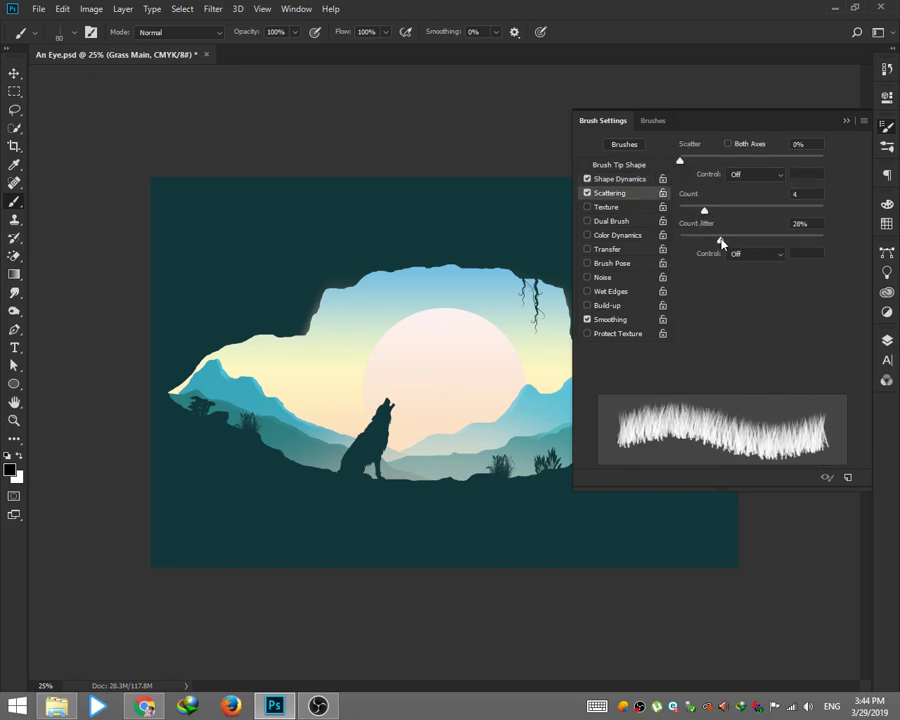
left_click(620, 179)
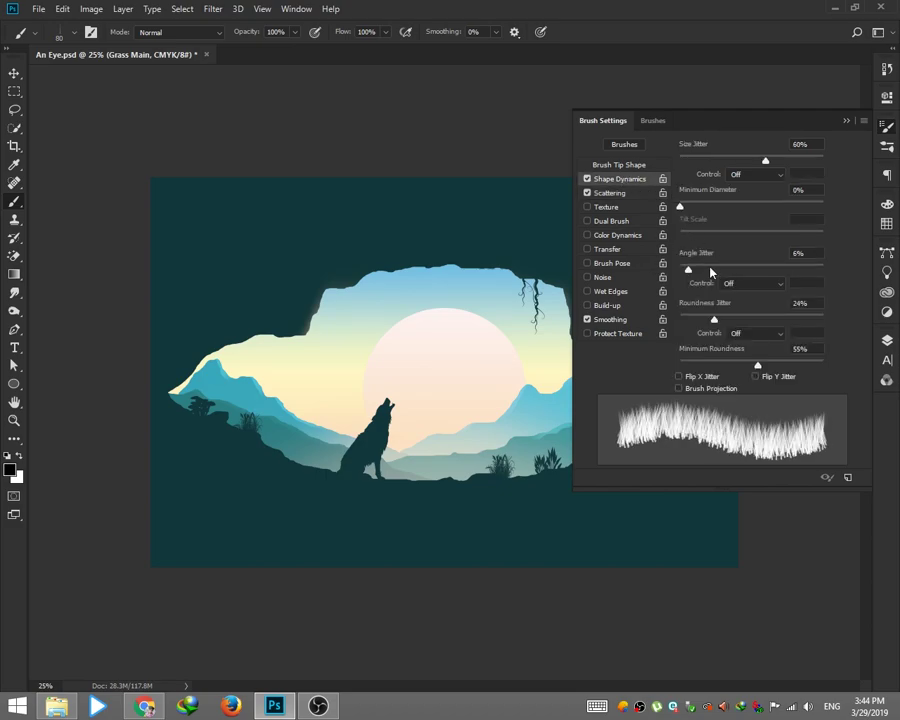
left_click_drag(688, 270, 690, 270)
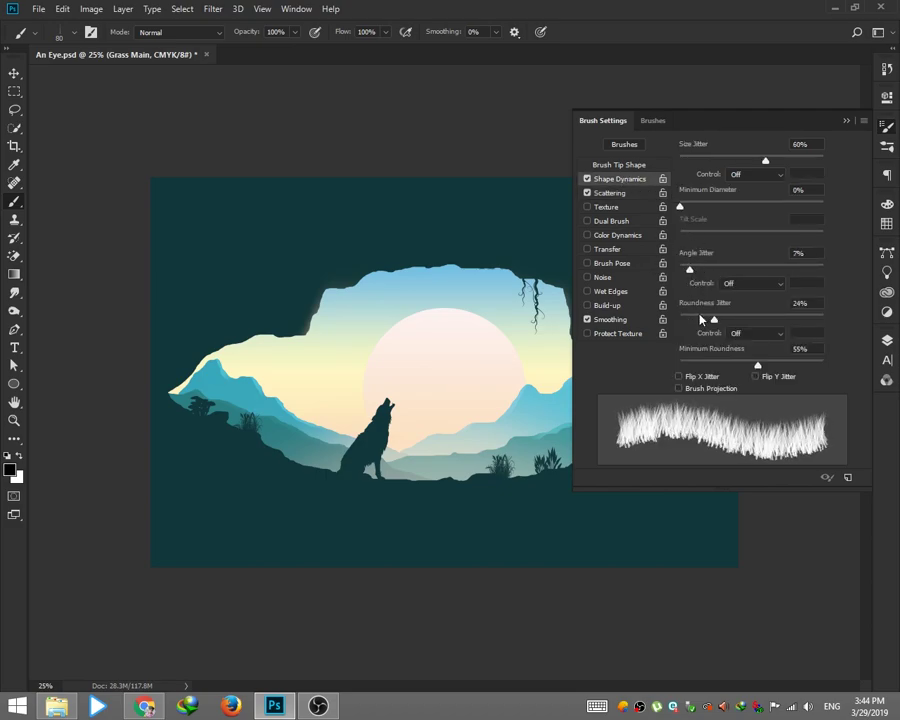
left_click_drag(713, 318, 723, 319)
left_click_drag(682, 205, 692, 207)
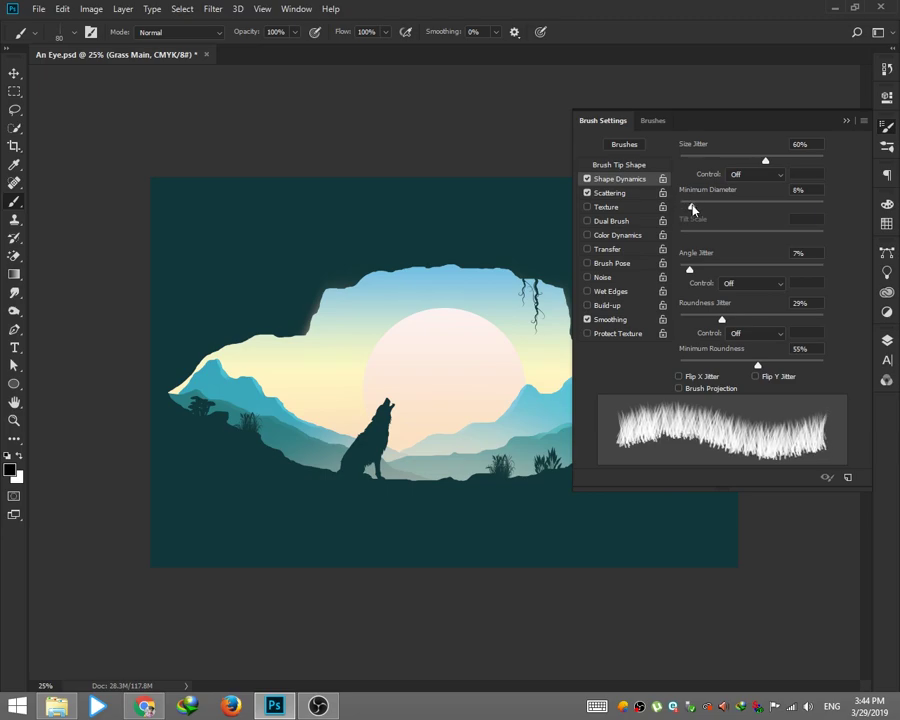
left_click(14, 420)
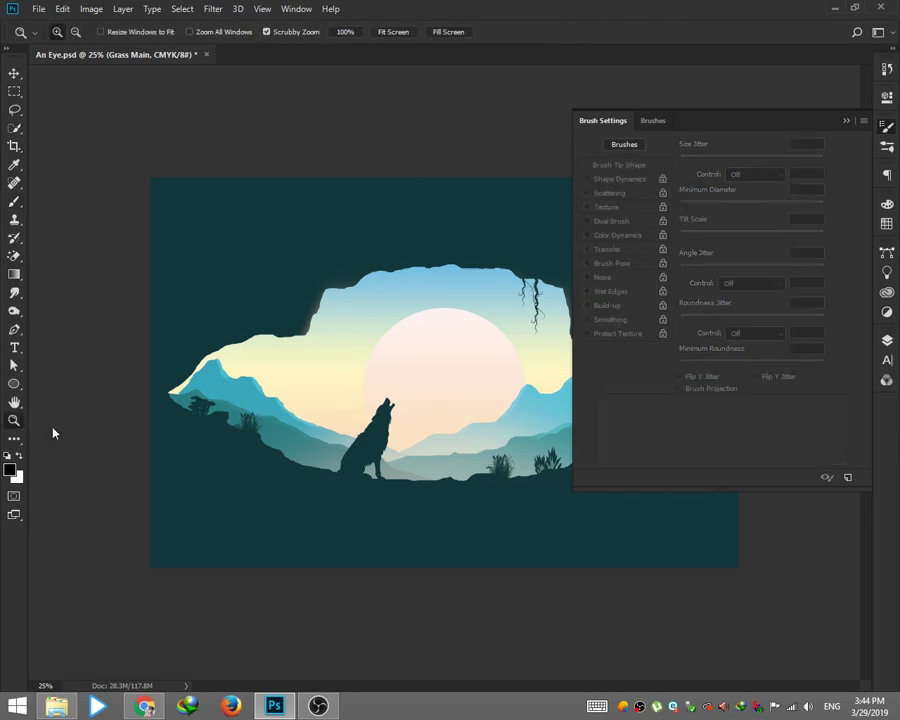
left_click(221, 444)
left_click(240, 487)
left_click(240, 487)
Sample the dark teal hillside colour as foreground and test grass strokes, then undo them
key("b")
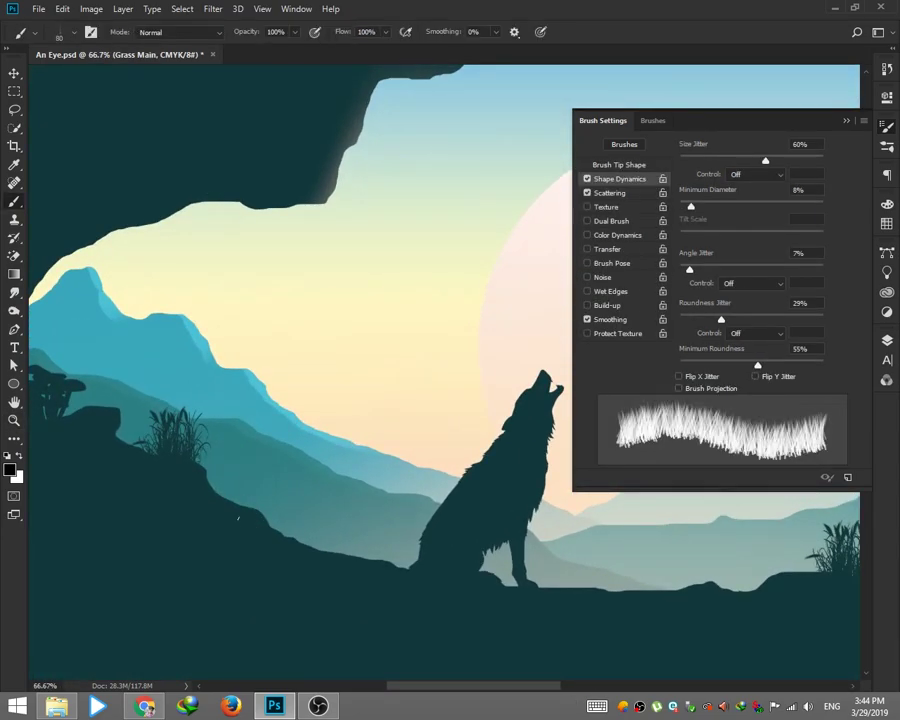
left_click(10, 469)
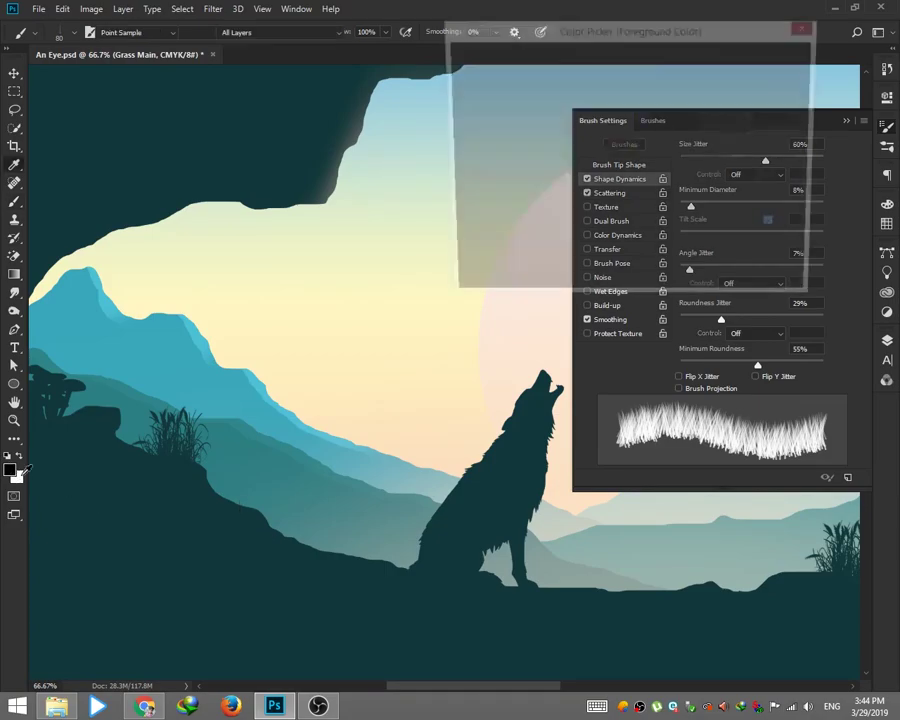
left_click(117, 384)
left_click(771, 56)
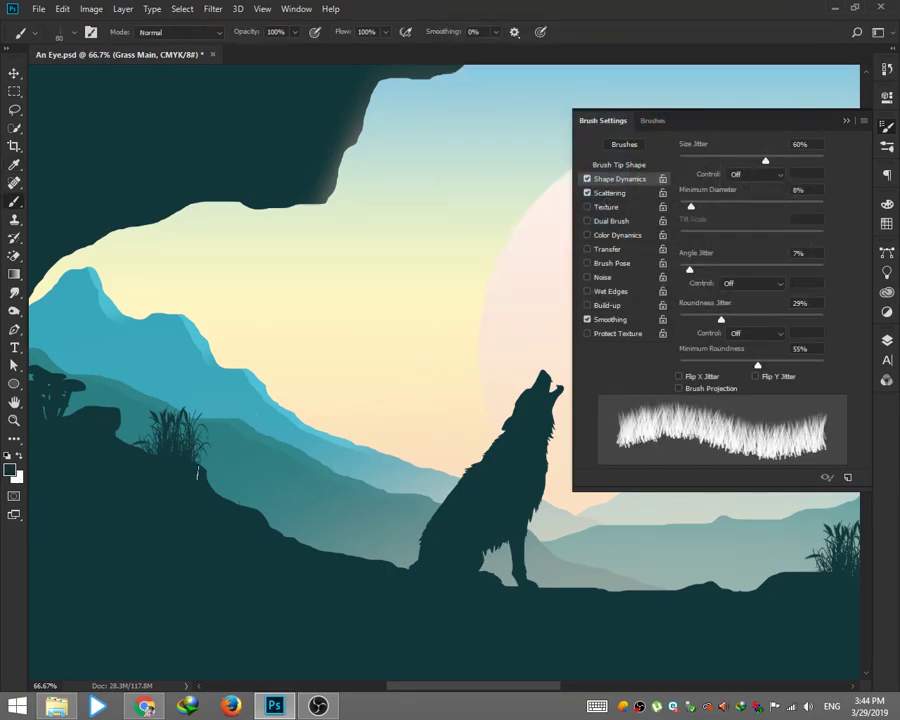
mouse_move(197, 470)
left_mouse_down()
mouse_move(250, 510)
mouse_move(330, 545)
mouse_move(285, 538)
left_mouse_up()
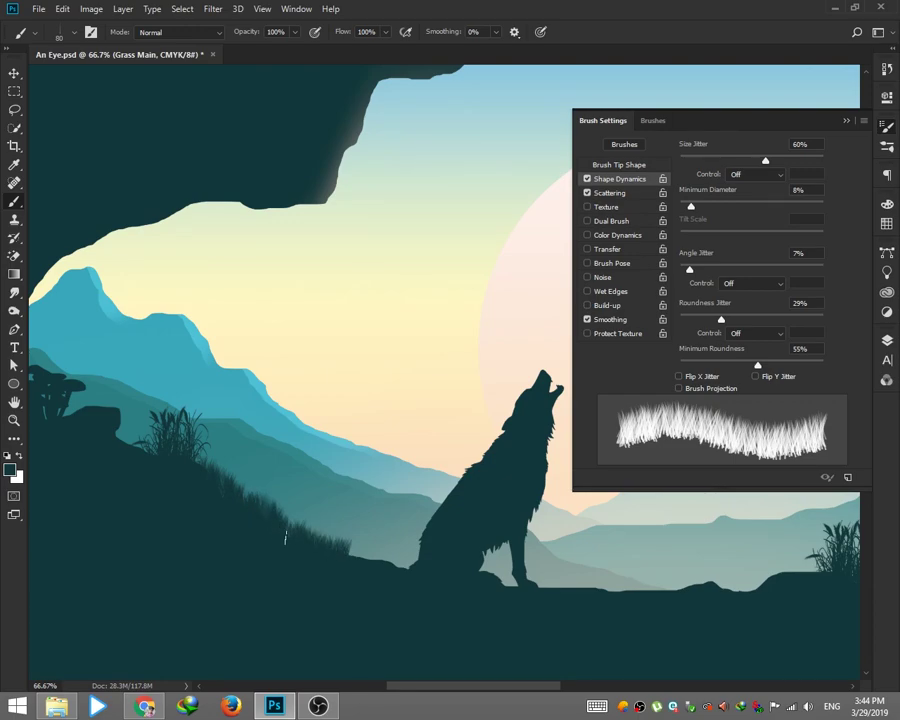
left_click_drag(252, 500, 275, 503)
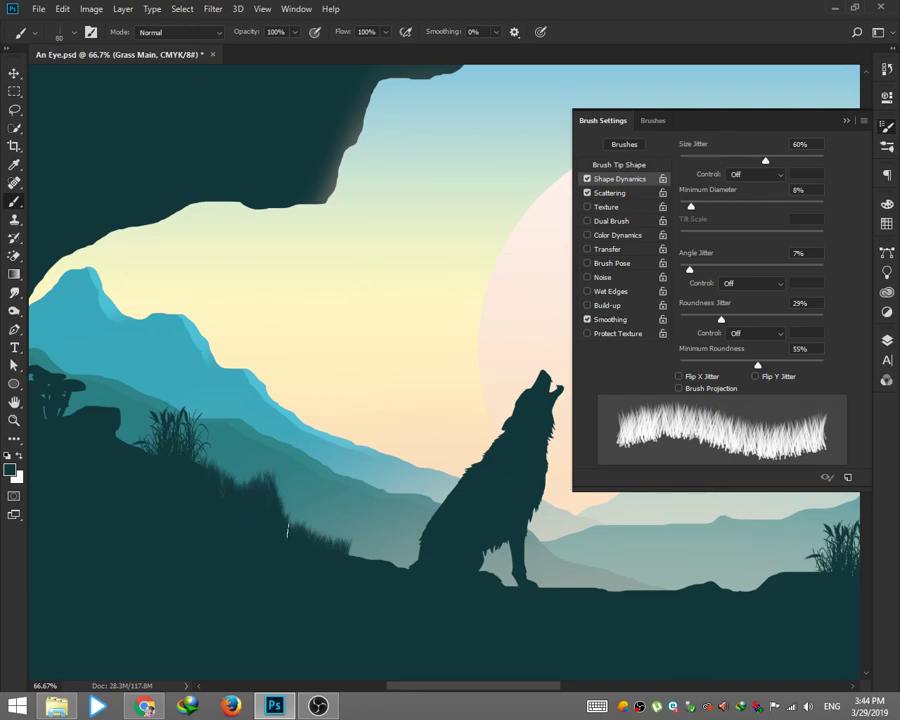
key("ctrl+z")
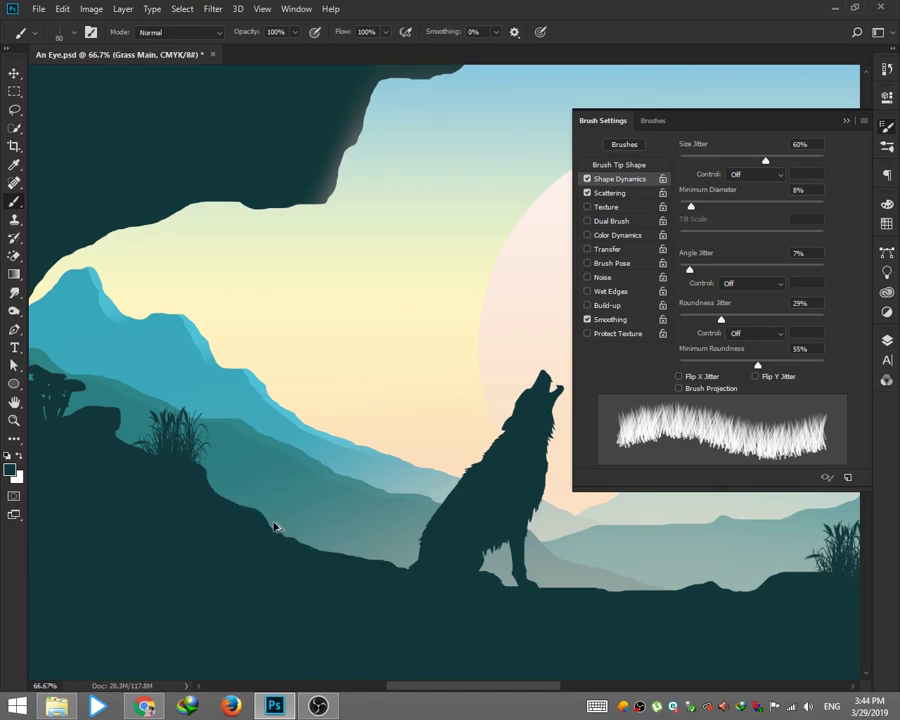
Tilt the brush to about -3° and paint grass from the left hillside past the wolf's feet
left_click(620, 165)
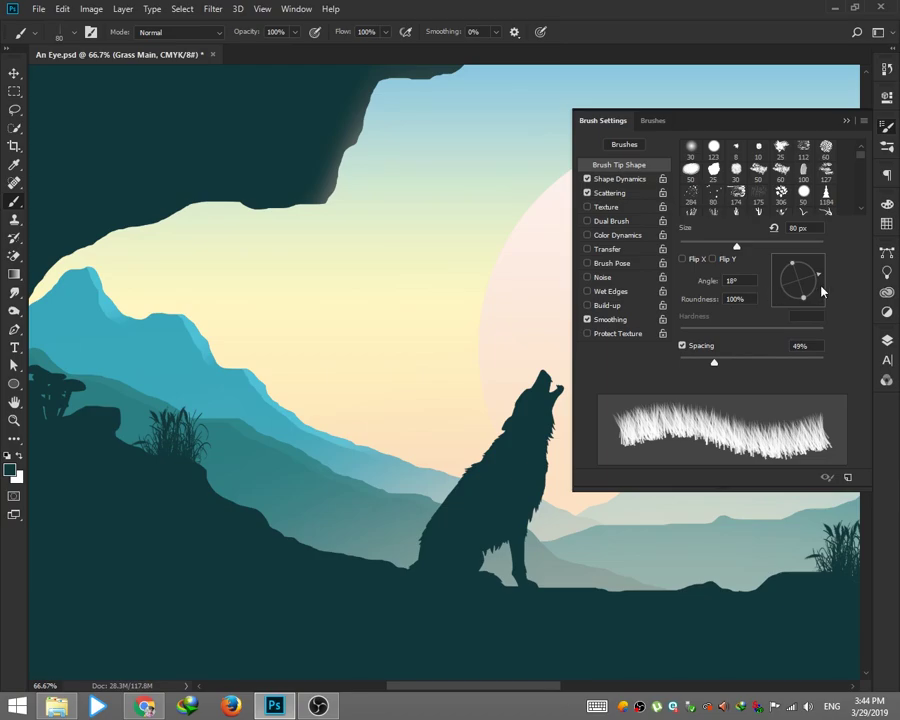
left_click_drag(822, 291, 819, 294)
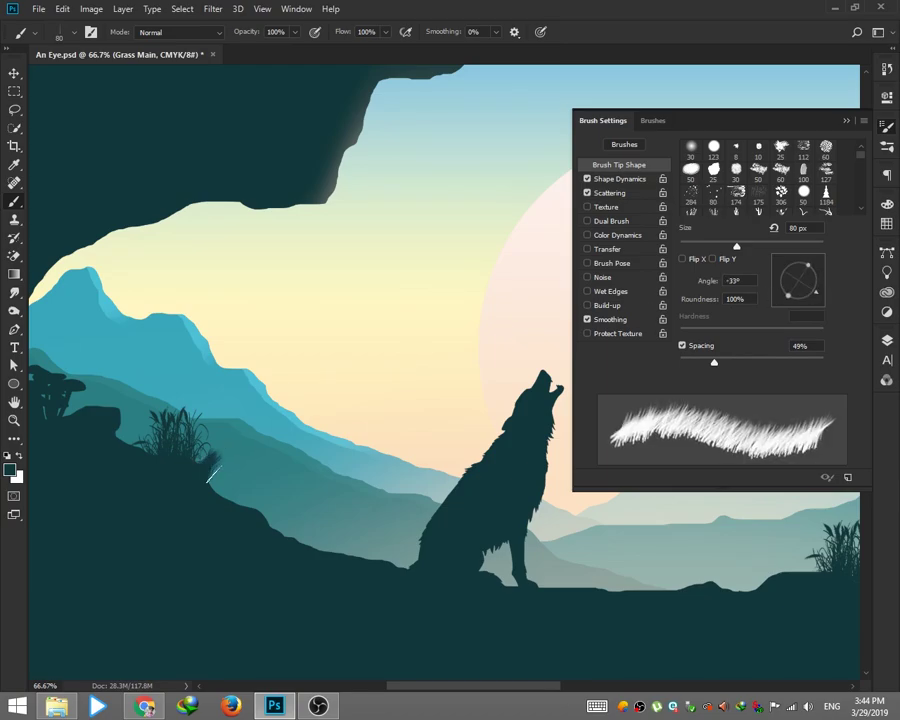
mouse_move(199, 463)
left_mouse_down()
mouse_move(227, 507)
mouse_move(274, 530)
left_mouse_up()
key("shift+Right")
key("shift+Right")
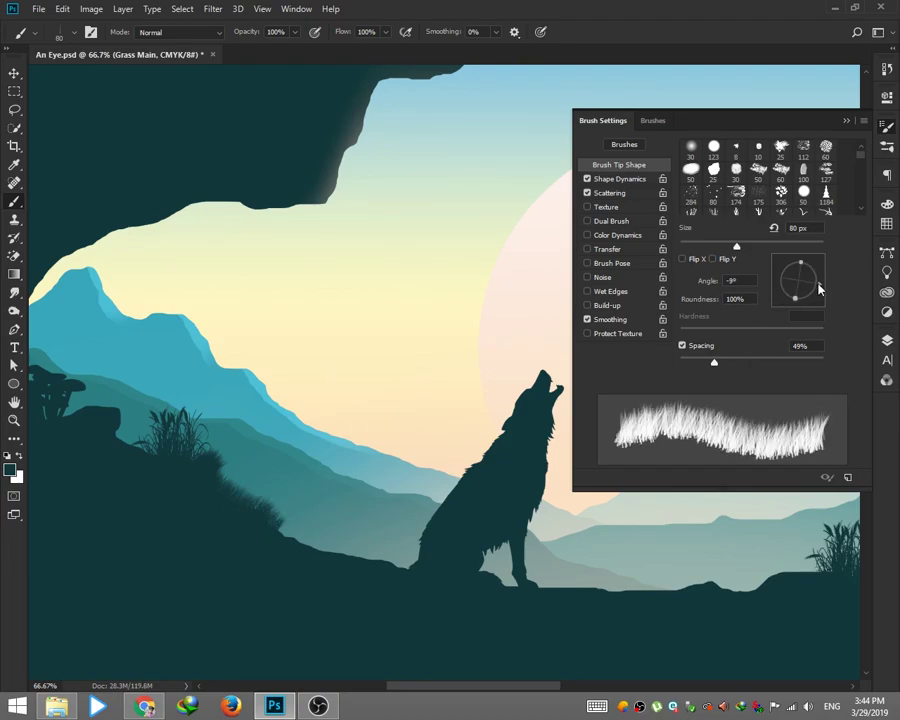
mouse_move(235, 495)
left_mouse_down()
mouse_move(292, 536)
mouse_move(387, 573)
left_mouse_up()
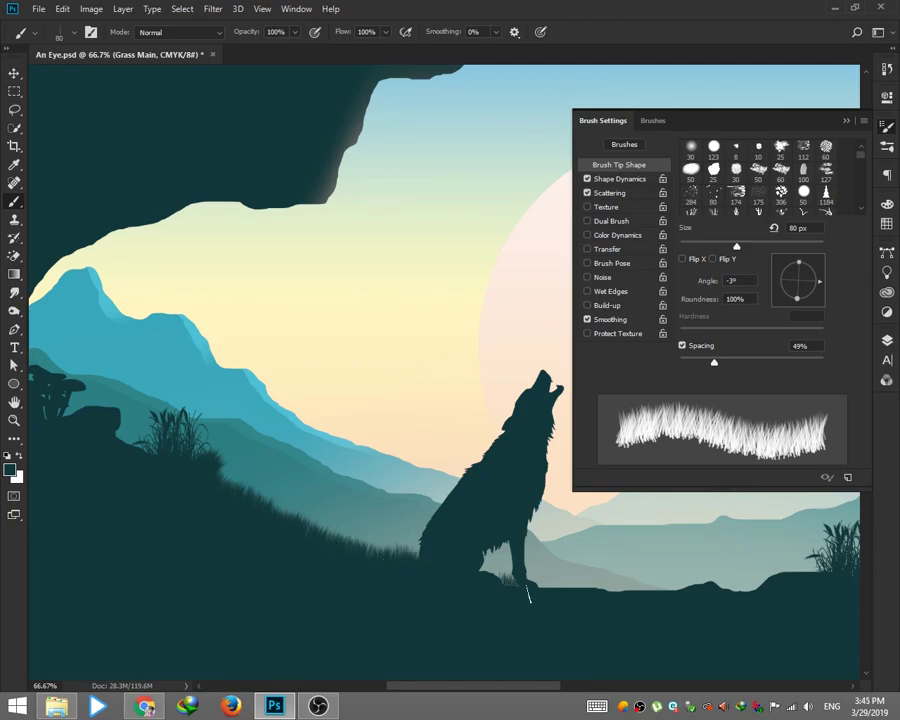
left_click_drag(505, 582, 619, 594)
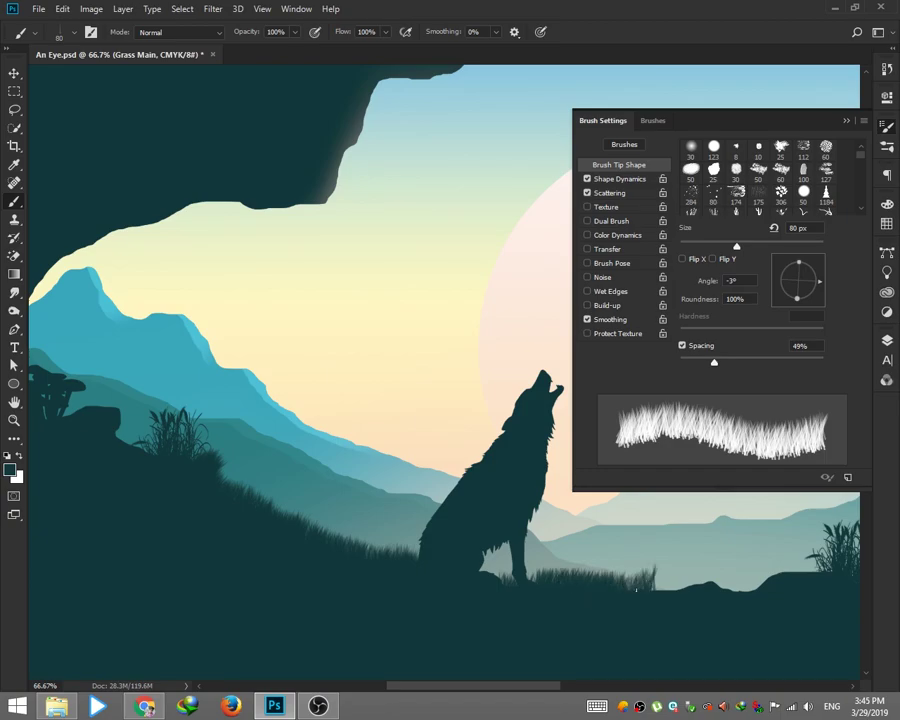
mouse_move(619, 594)
left_mouse_down()
mouse_move(685, 580)
mouse_move(729, 593)
left_mouse_up()
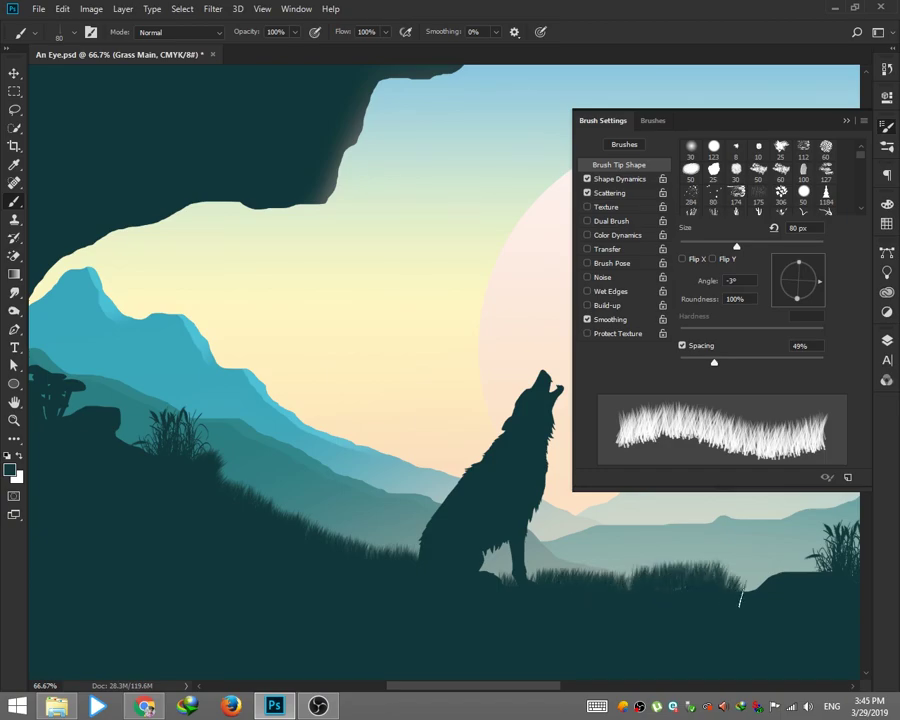
left_click_drag(616, 597, 398, 593)
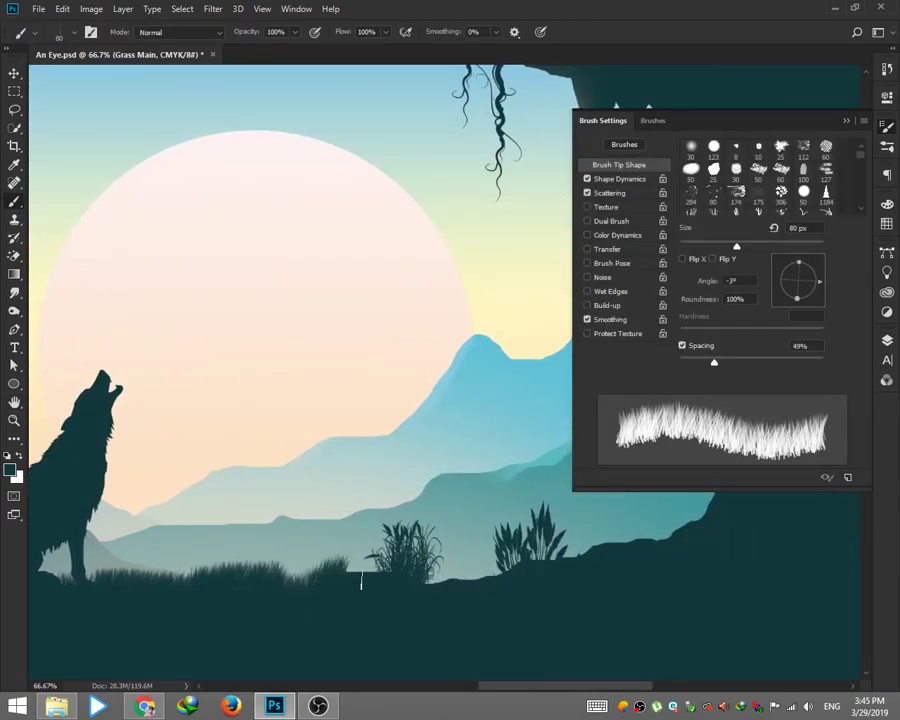
Extend the grass strip along the right-hand ground and start it up the slope
mouse_move(316, 584)
left_mouse_down()
mouse_move(468, 578)
mouse_move(444, 600)
mouse_move(250, 596)
left_mouse_up()
left_click_drag(186, 570, 322, 533)
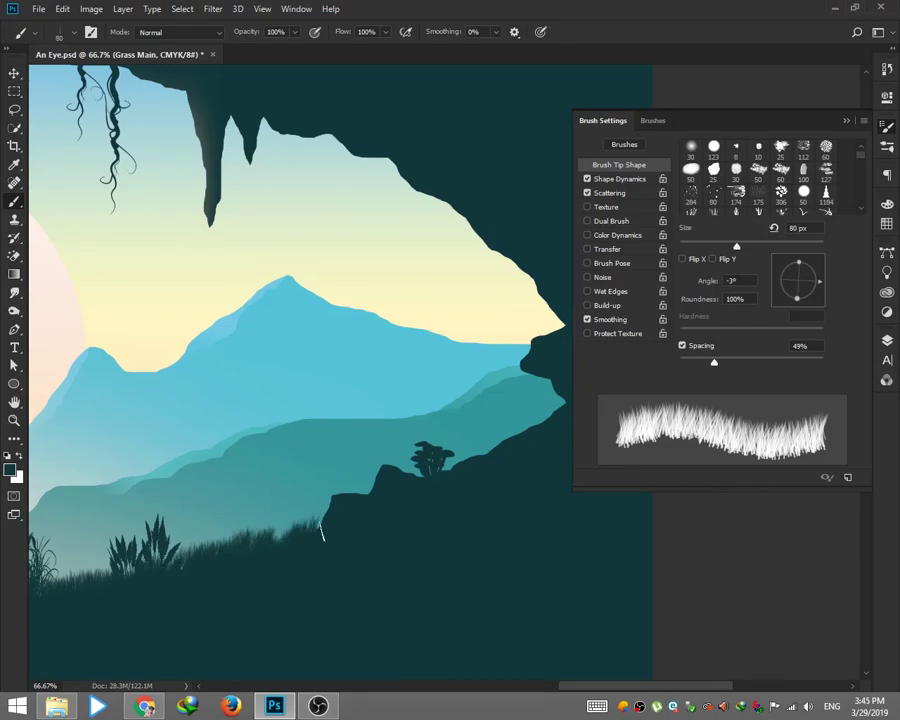
left_click_drag(322, 533, 323, 510)
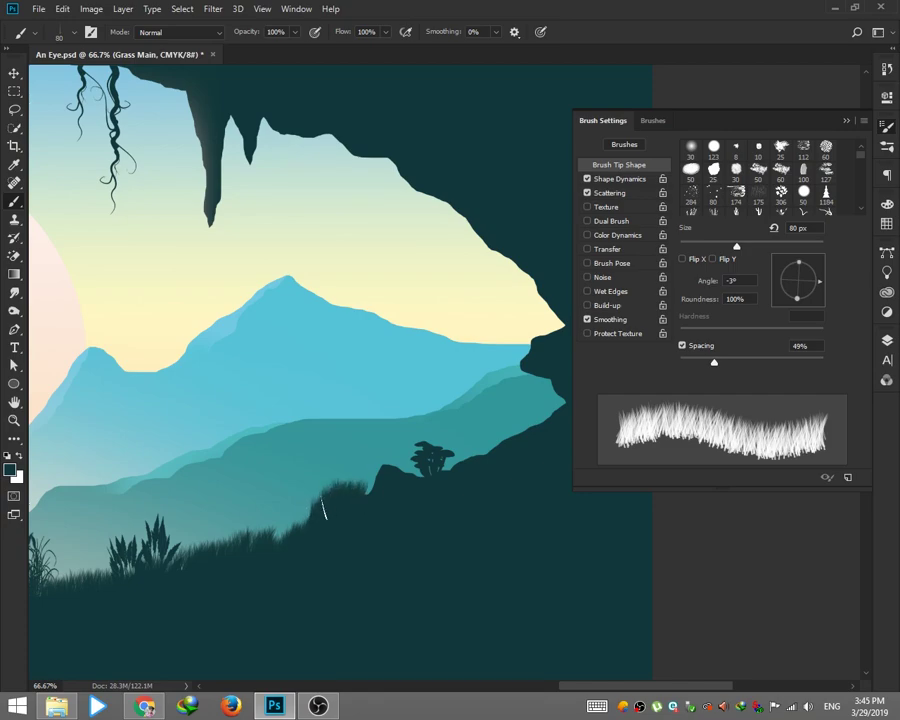
Set the brush angle to -6° and paint grass from the small tree up to the cliff
left_click(776, 287)
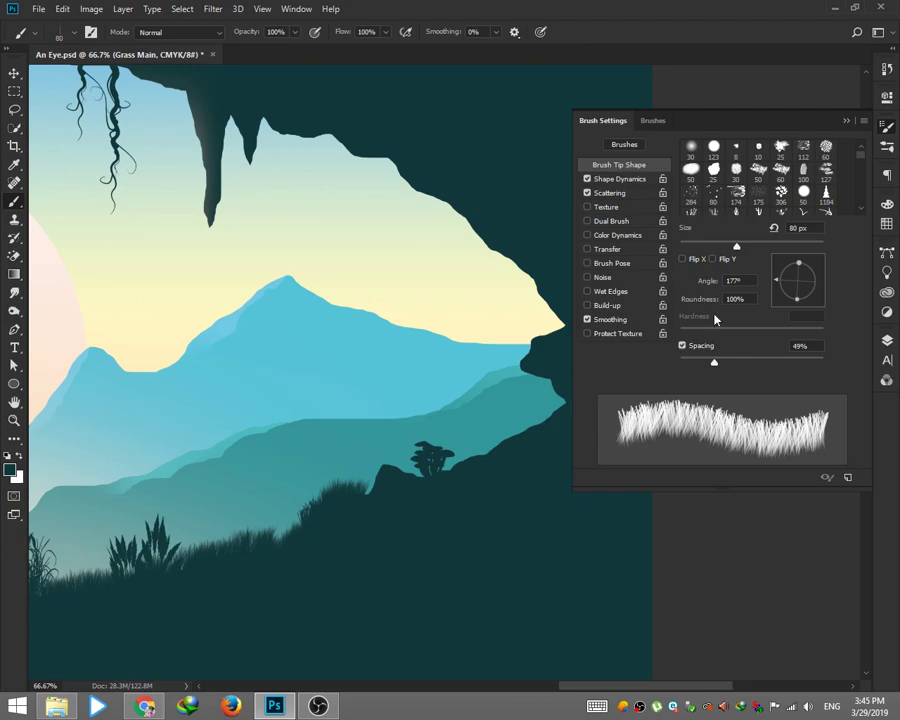
left_click(816, 286)
mouse_move(367, 505)
left_mouse_down()
mouse_move(413, 478)
mouse_move(348, 500)
left_mouse_up()
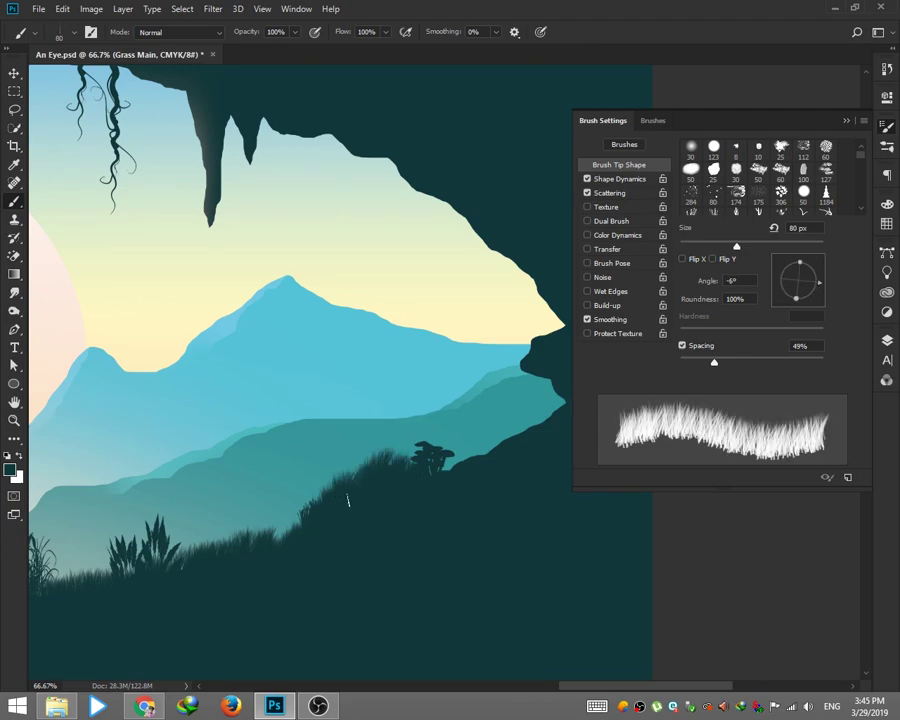
left_click_drag(437, 481, 559, 409)
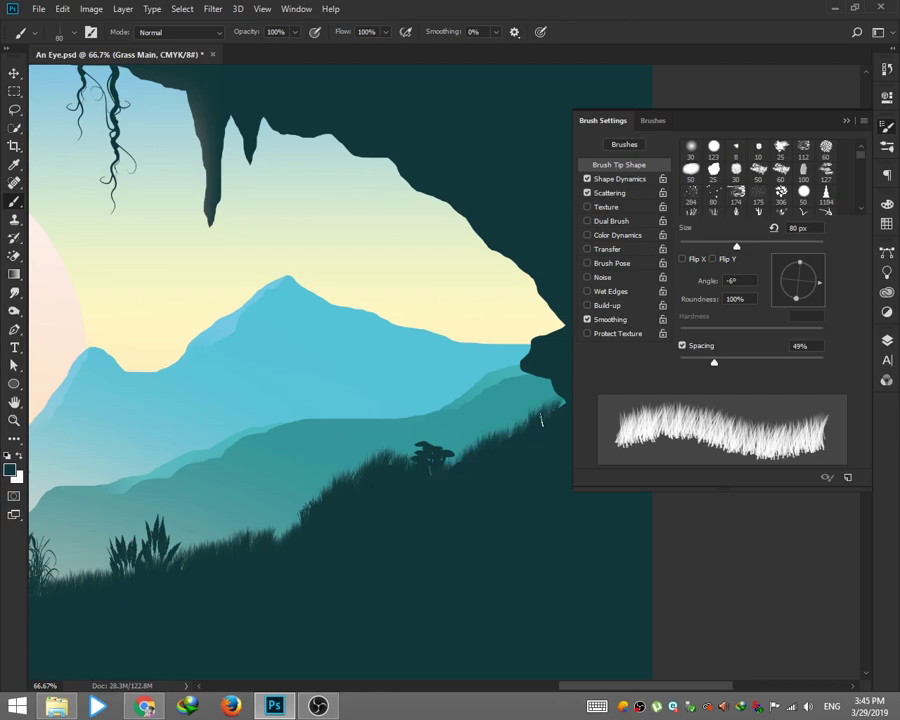
left_click_drag(518, 420, 451, 470)
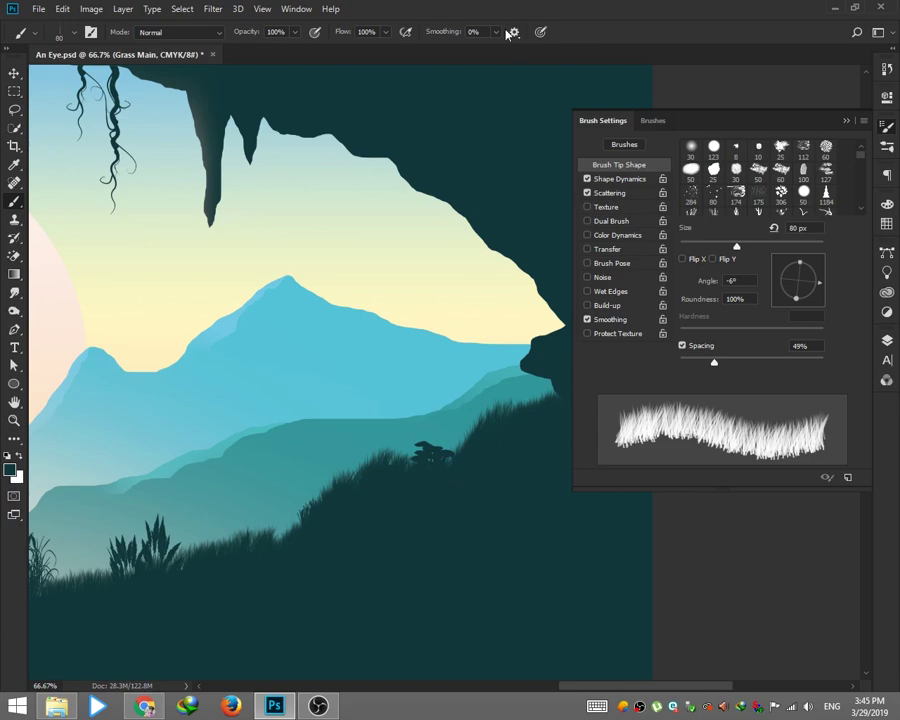
key("ctrl+0")
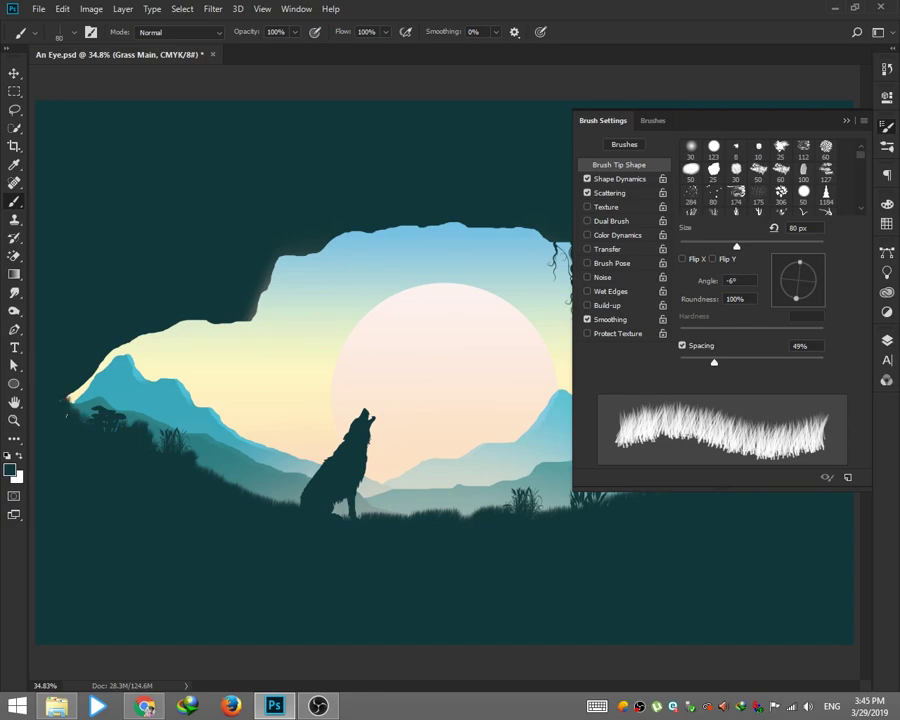
Collapse the Vector group and expand the Mountain group in the Layers panel
key("ctrl+minus")
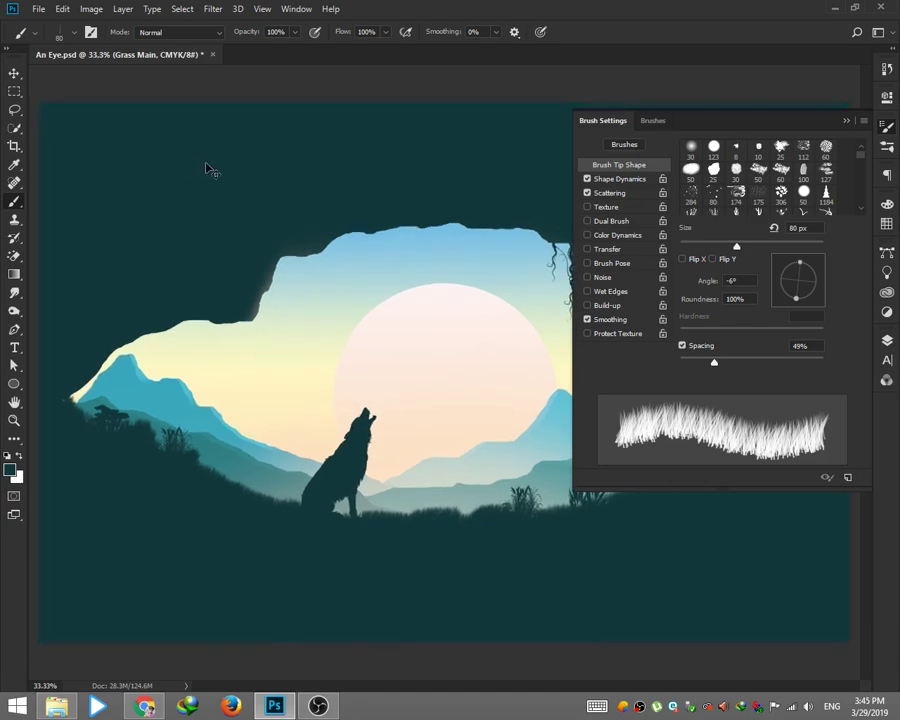
key("ctrl+minus")
key("ctrl+minus")
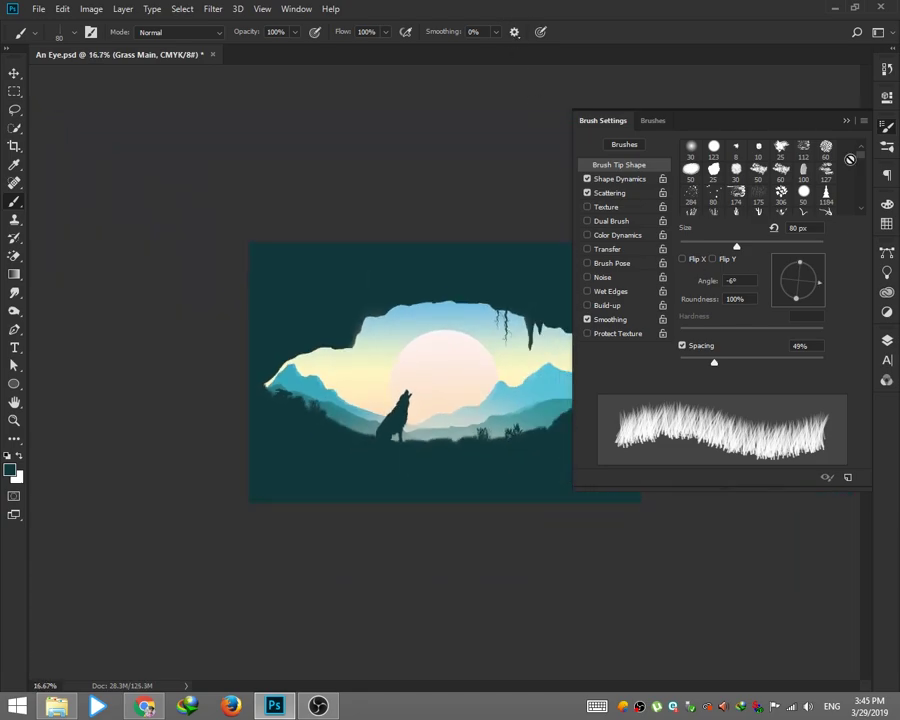
left_click_drag(850, 160, 846, 127)
left_click(887, 291)
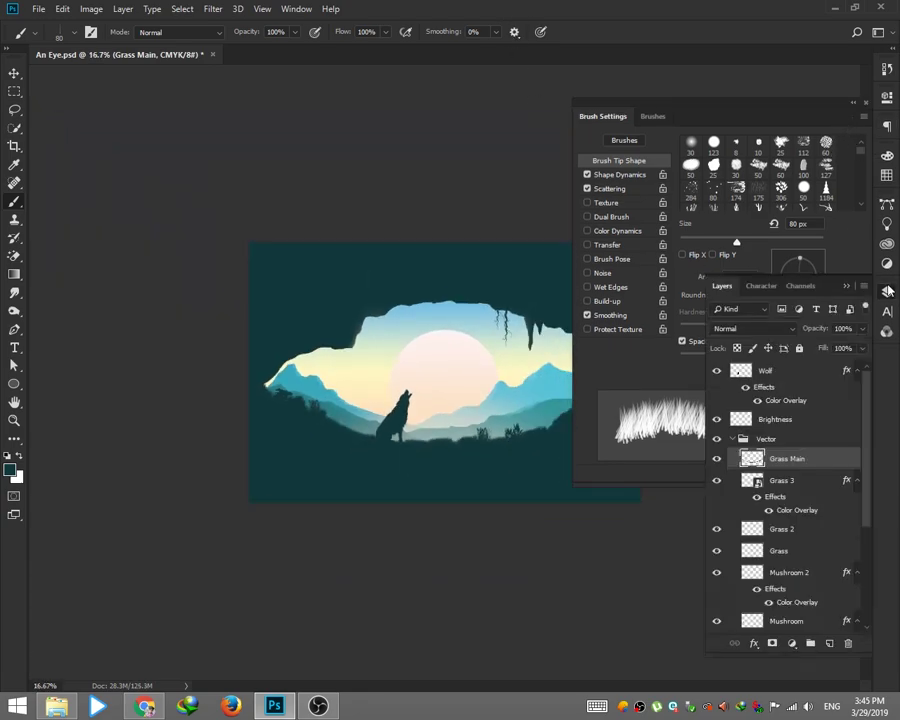
left_click(733, 440)
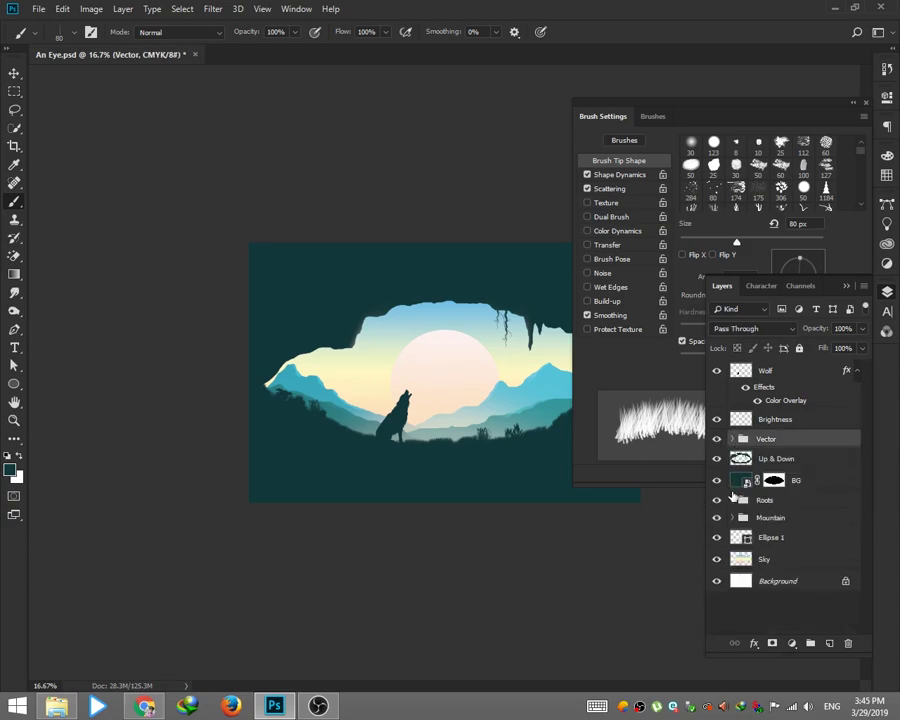
left_click(733, 517)
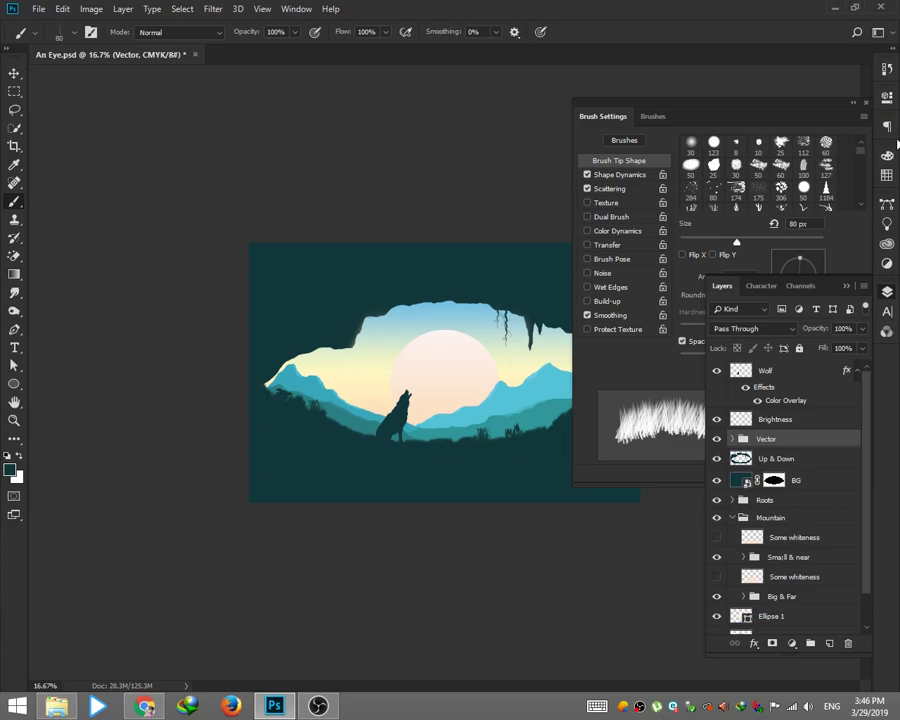
Close the Brush Settings panel and bring the layer list back
left_click(886, 293)
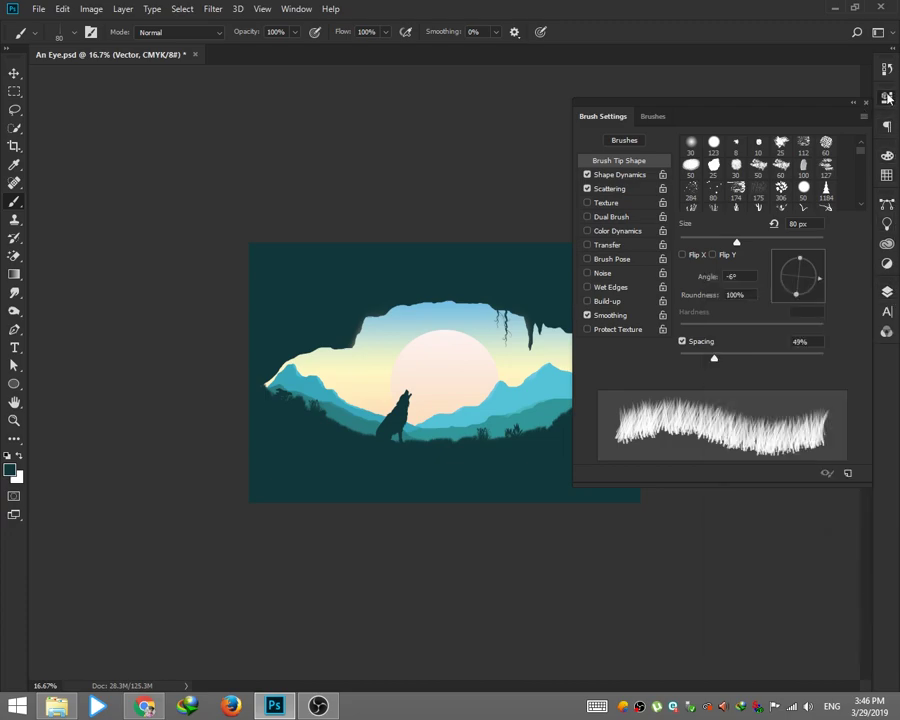
left_click(886, 124)
left_click(886, 124)
left_click(888, 124)
left_click(888, 124)
left_click_drag(836, 111, 888, 118)
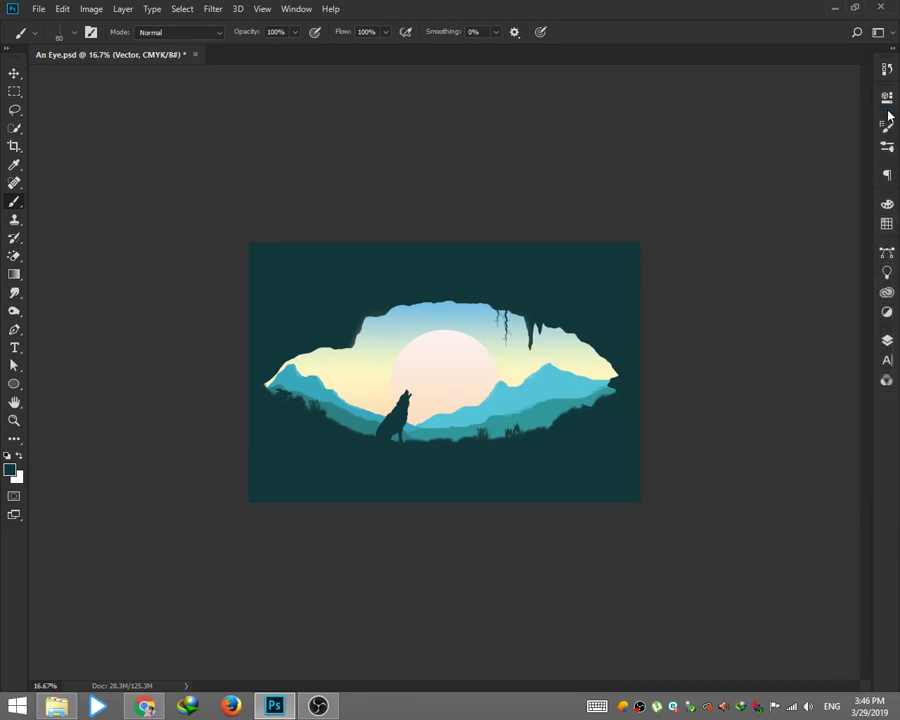
left_click(888, 128)
left_click(888, 128)
left_click(886, 341)
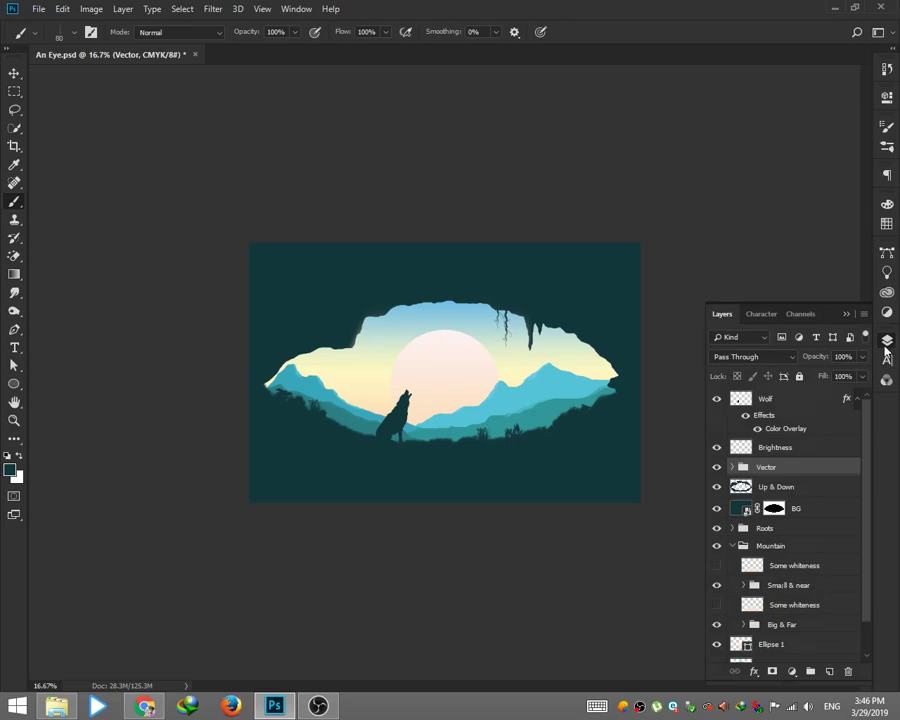
Expand the Big & Far group and reveal the 3rd Mountain layer's effects
key("z")
left_click_drag(574, 373, 578, 375)
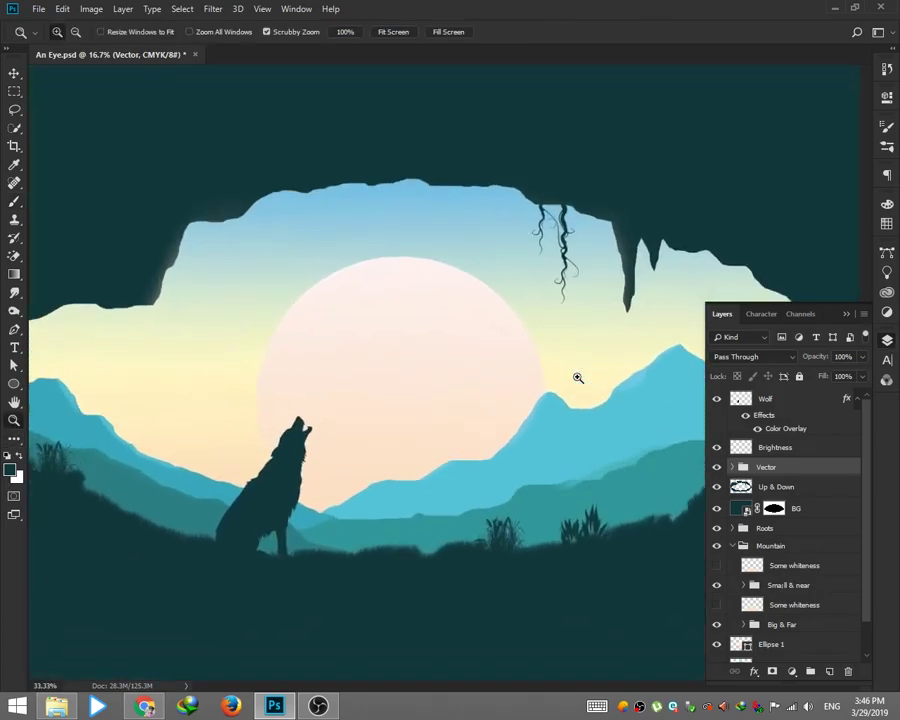
key("h")
left_click_drag(526, 458, 390, 430)
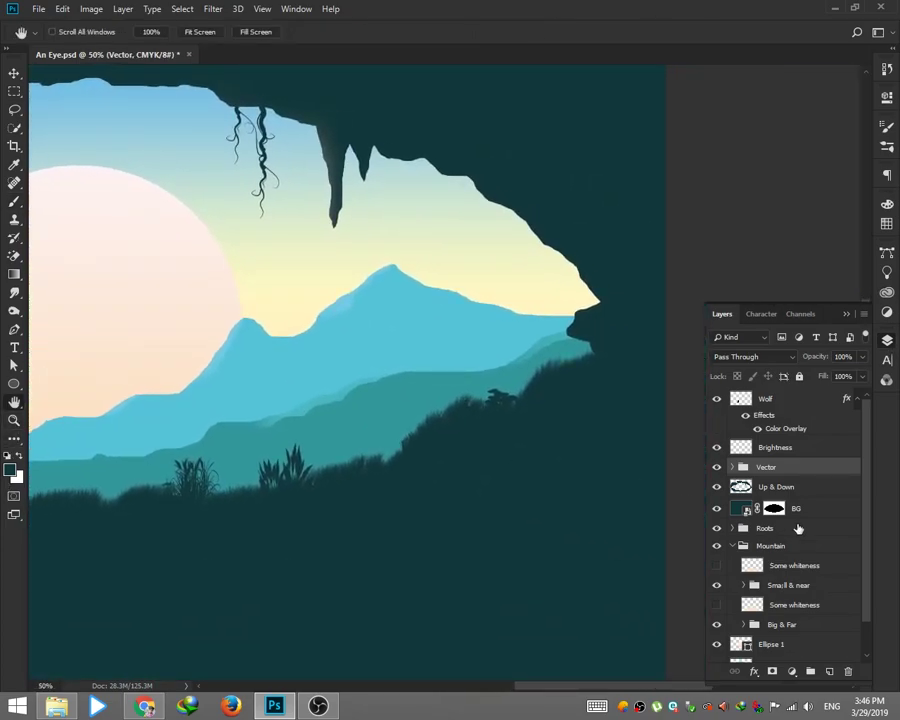
scroll(800, 547, "down", 2)
left_click(743, 588)
scroll(820, 585, "down", 3)
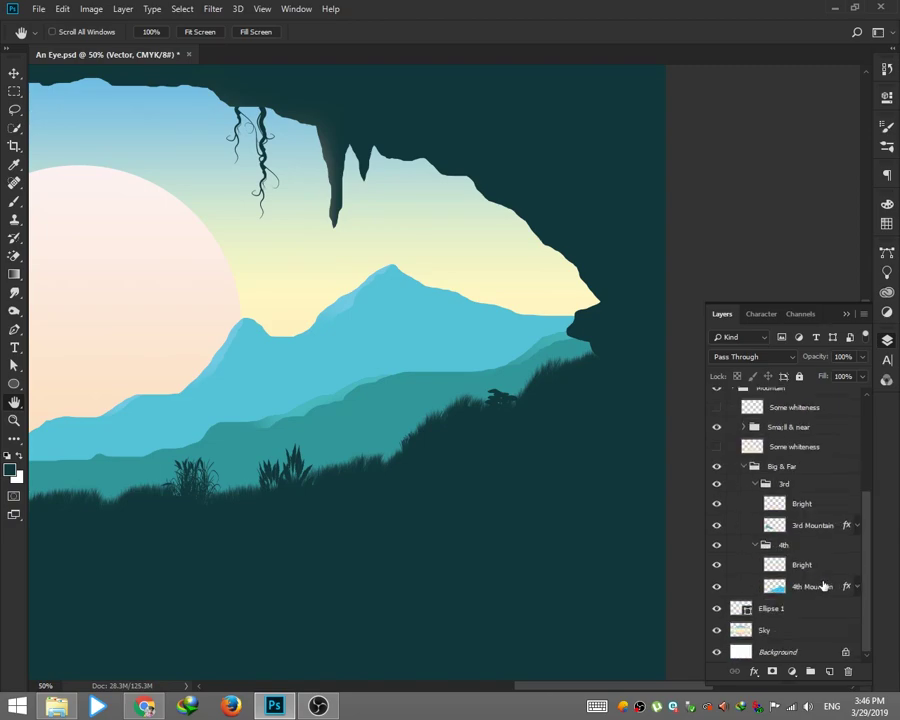
left_click(856, 525)
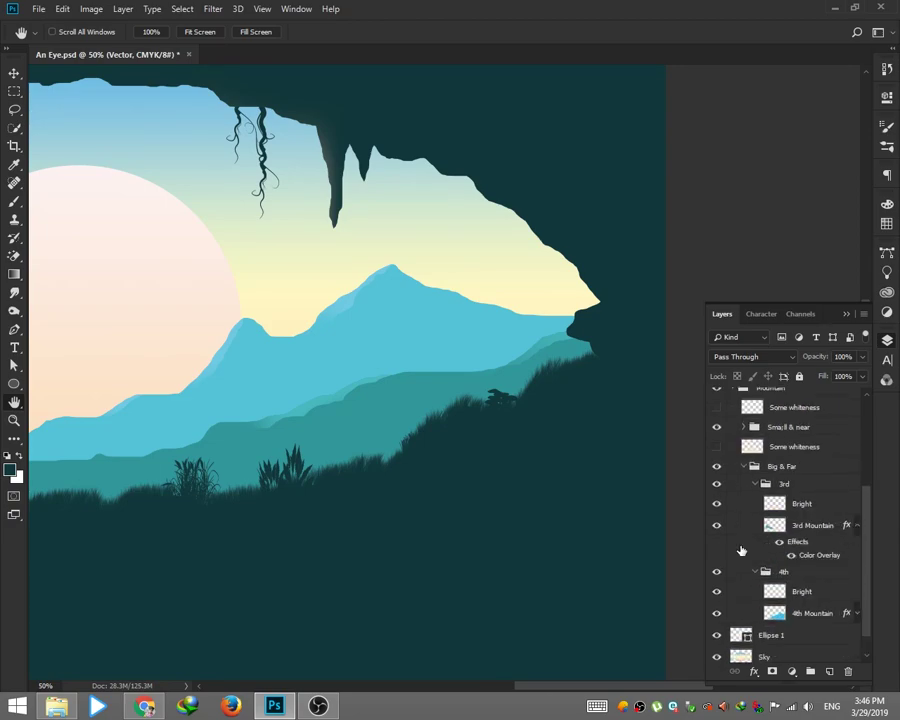
key("ctrl+0")
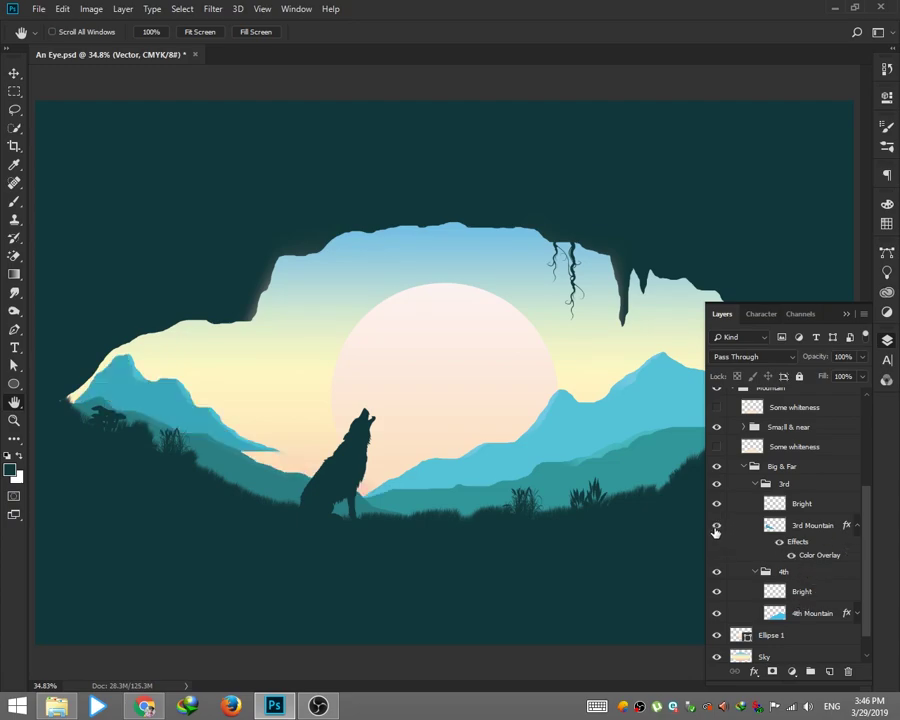
Expand the 2nd mountain group and open the 1st Mountain layer's Color Overlay settings
scroll(765, 542, "down", 1)
scroll(786, 565, "up", 5)
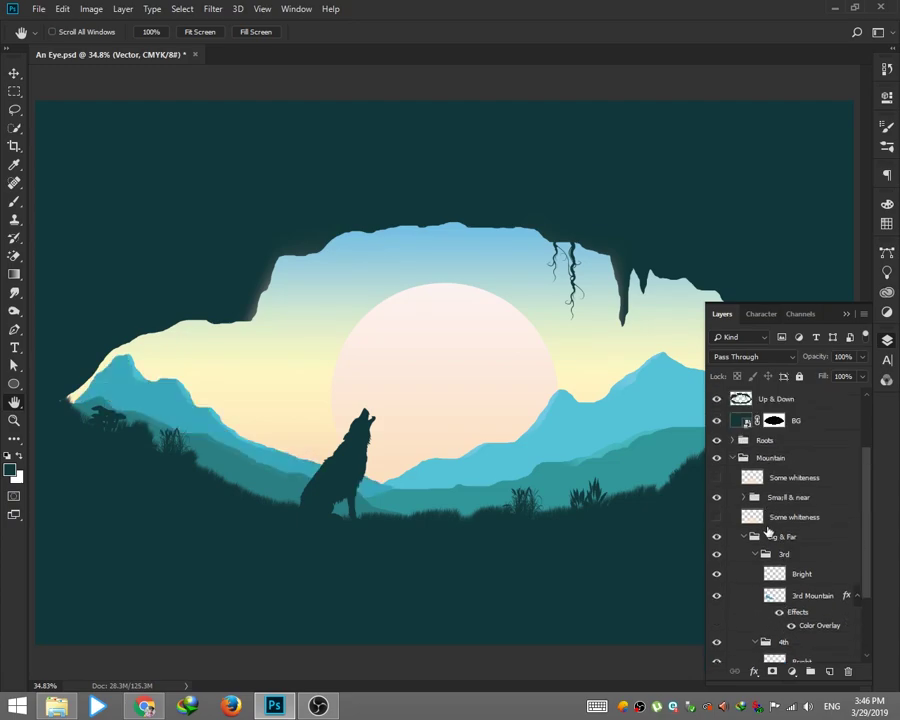
scroll(770, 520, "down", 5)
scroll(751, 469, "up", 5)
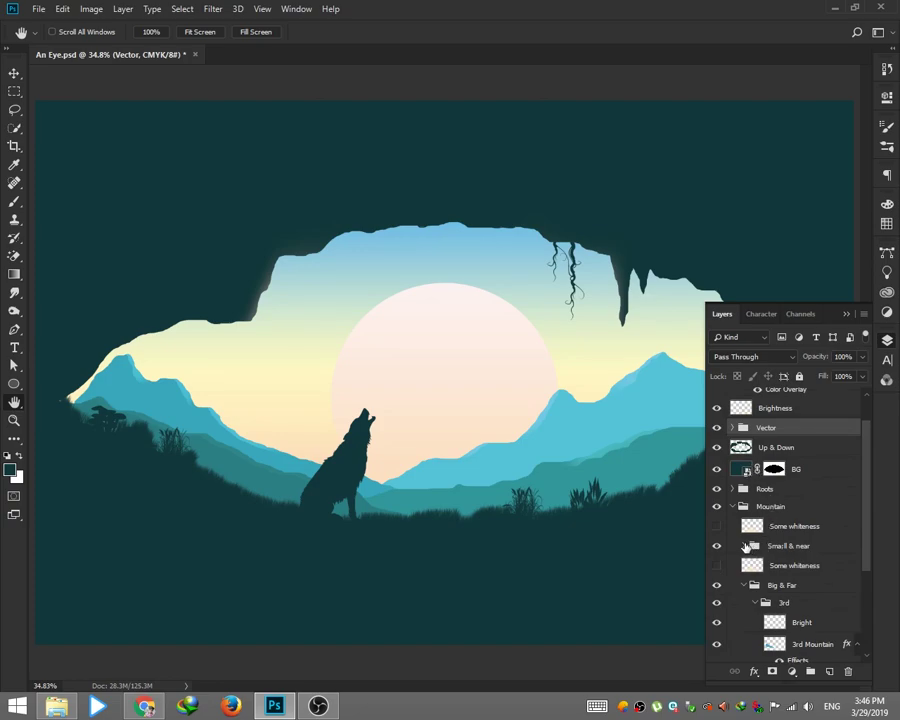
scroll(746, 546, "down", 3)
scroll(810, 545, "down", 2)
scroll(815, 516, "up", 3)
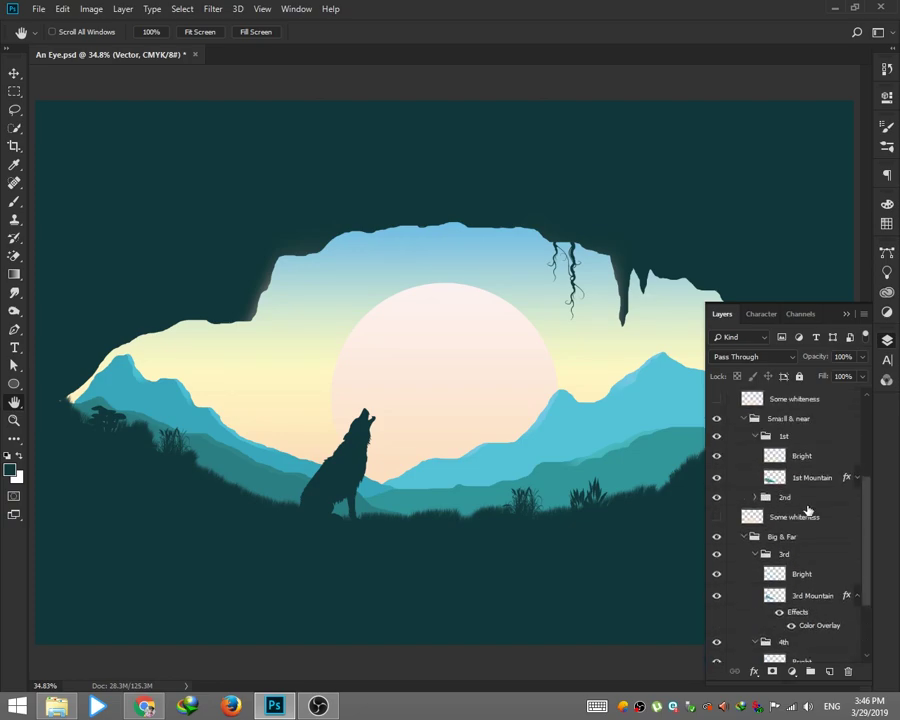
left_click(756, 497)
left_click(849, 479)
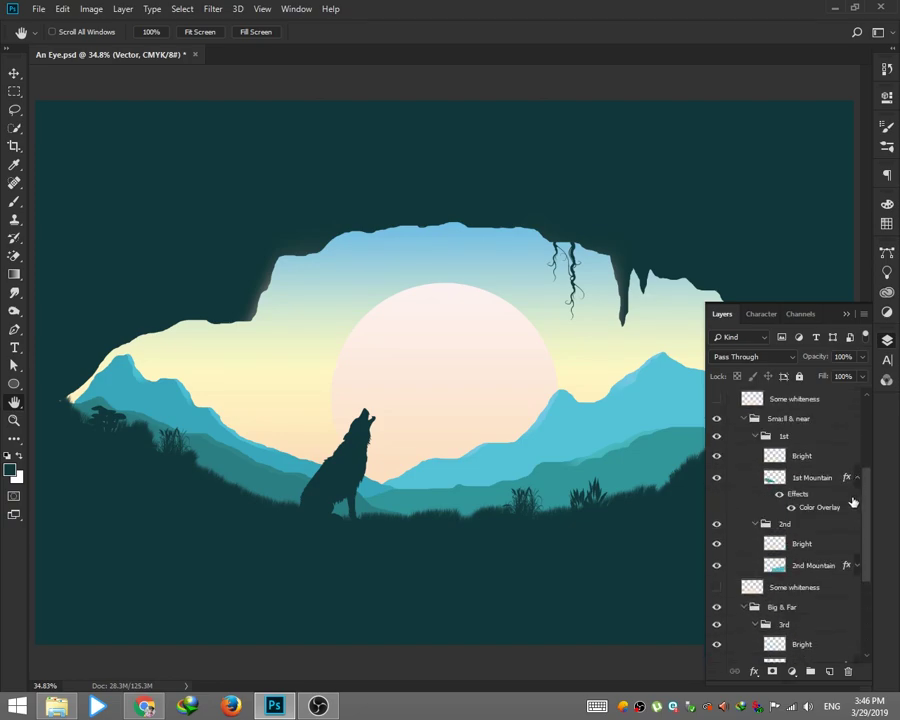
left_click(822, 508)
double_click(820, 509)
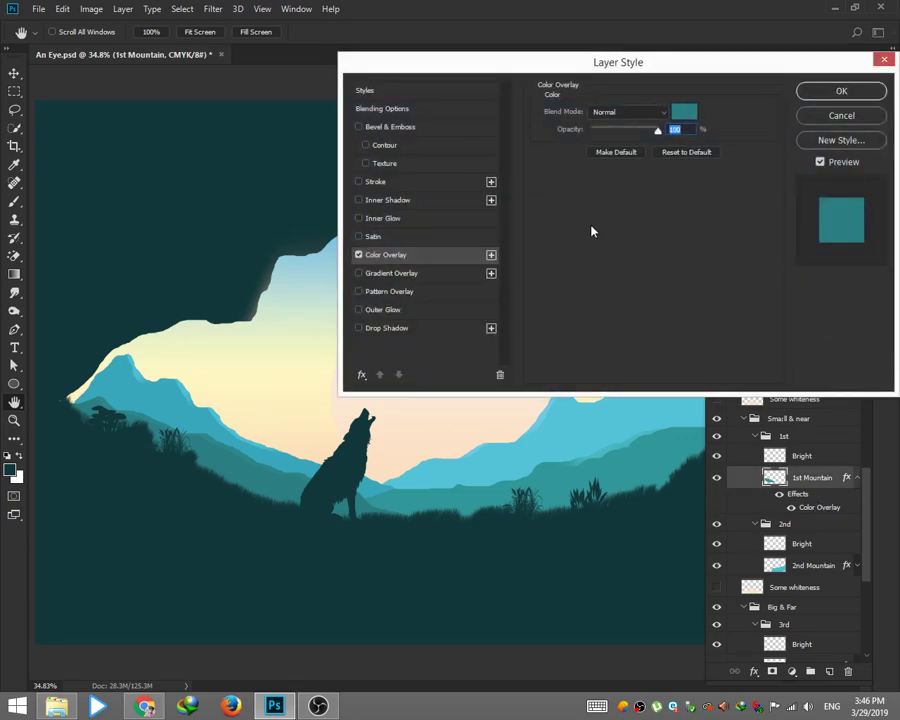
left_click(685, 116)
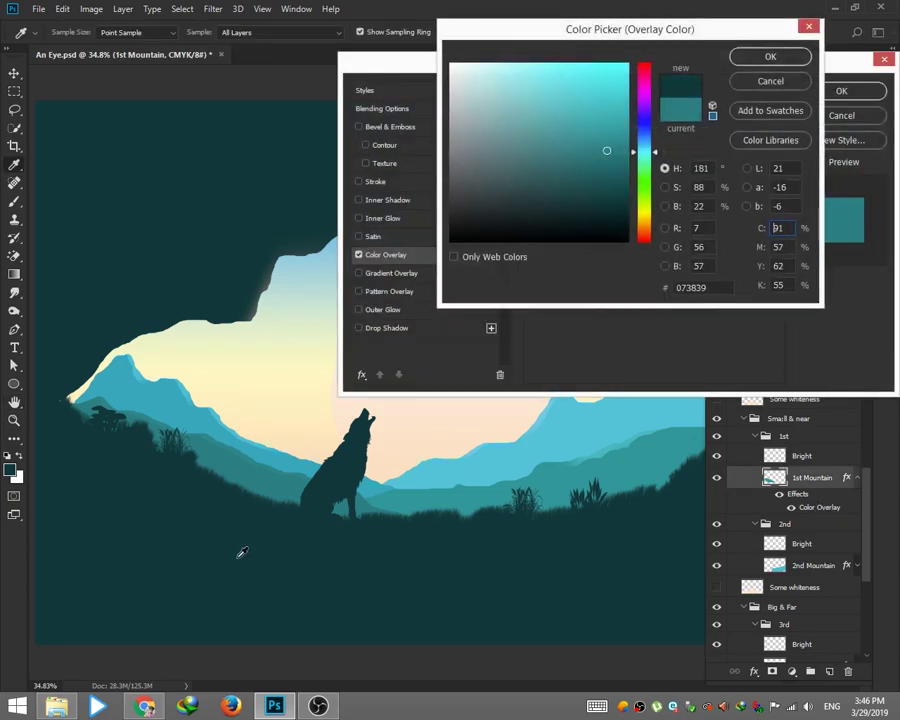
left_click_drag(650, 150, 648, 145)
left_click(628, 146)
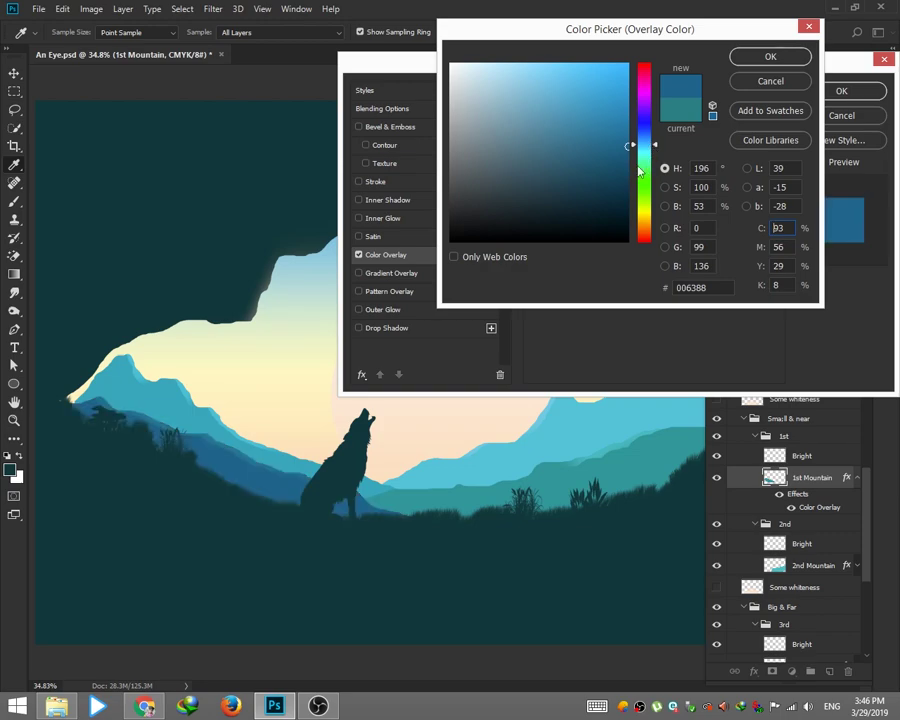
left_click(250, 530)
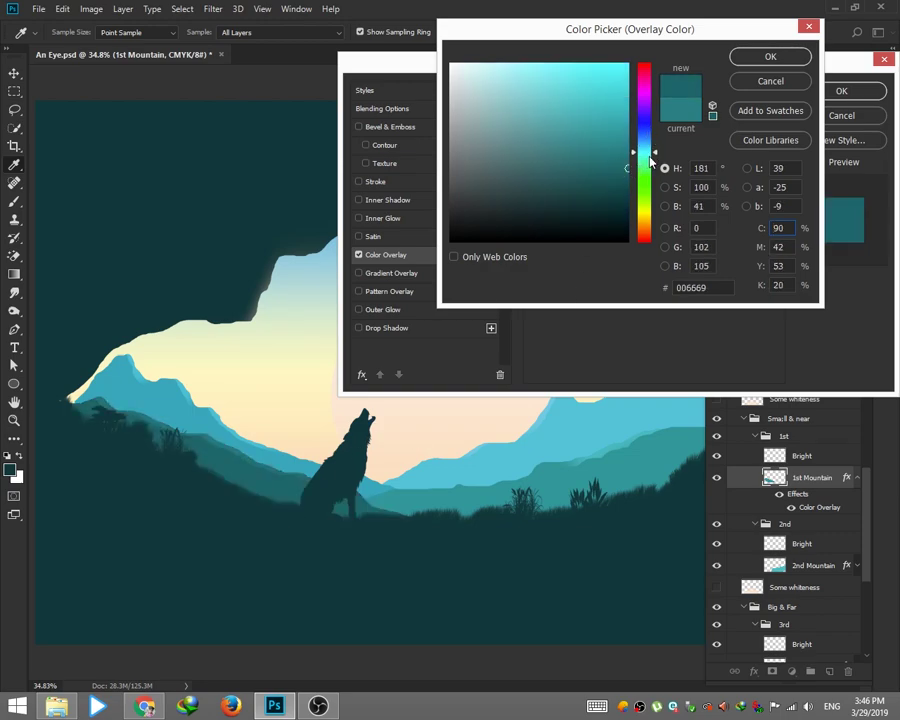
mouse_move(650, 150)
left_mouse_down()
mouse_move(598, 124)
mouse_move(630, 125)
mouse_move(648, 155)
mouse_move(650, 148)
left_mouse_up()
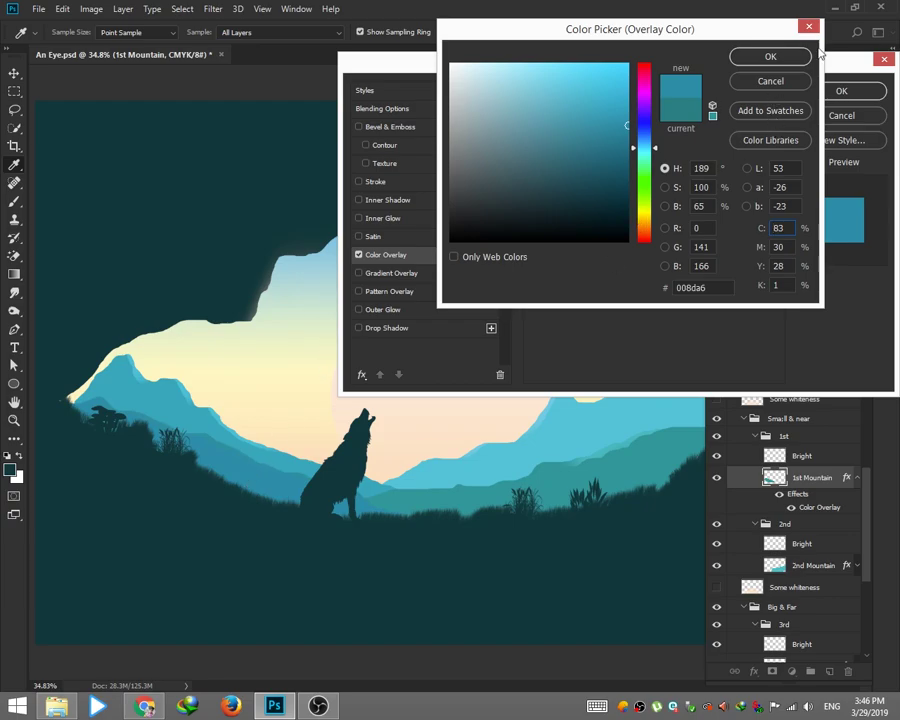
left_click_drag(646, 149, 648, 155)
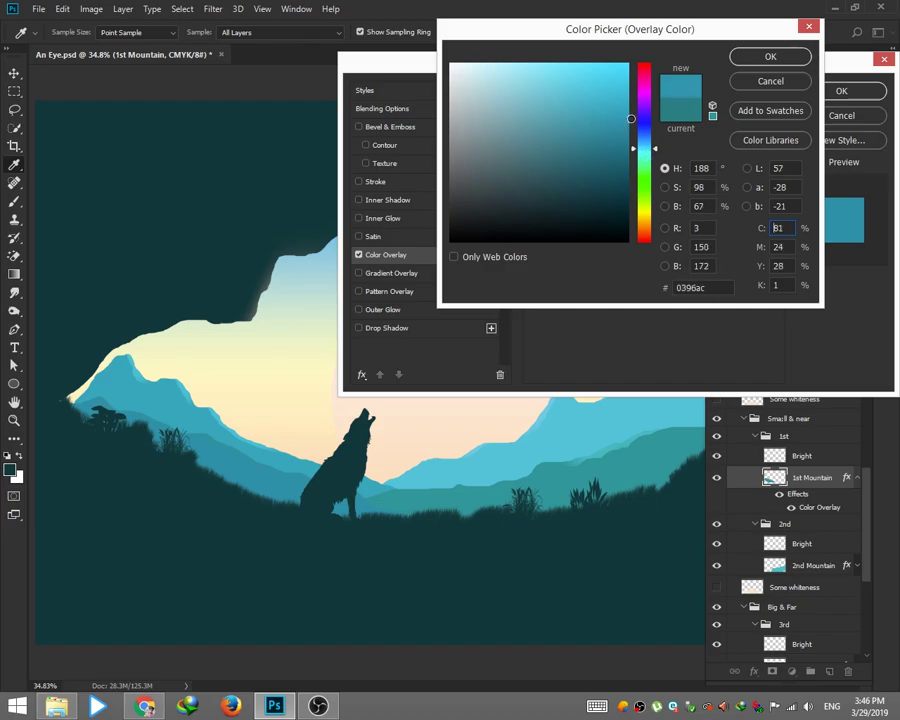
left_click_drag(595, 193, 607, 202)
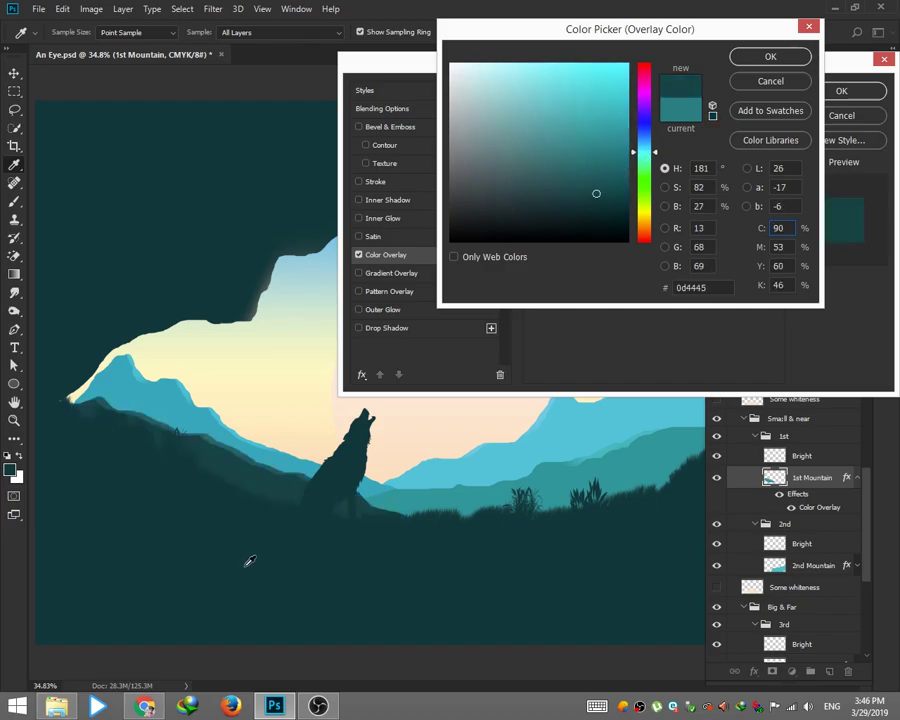
left_click(628, 149)
left_click_drag(648, 152, 654, 152)
left_click(775, 82)
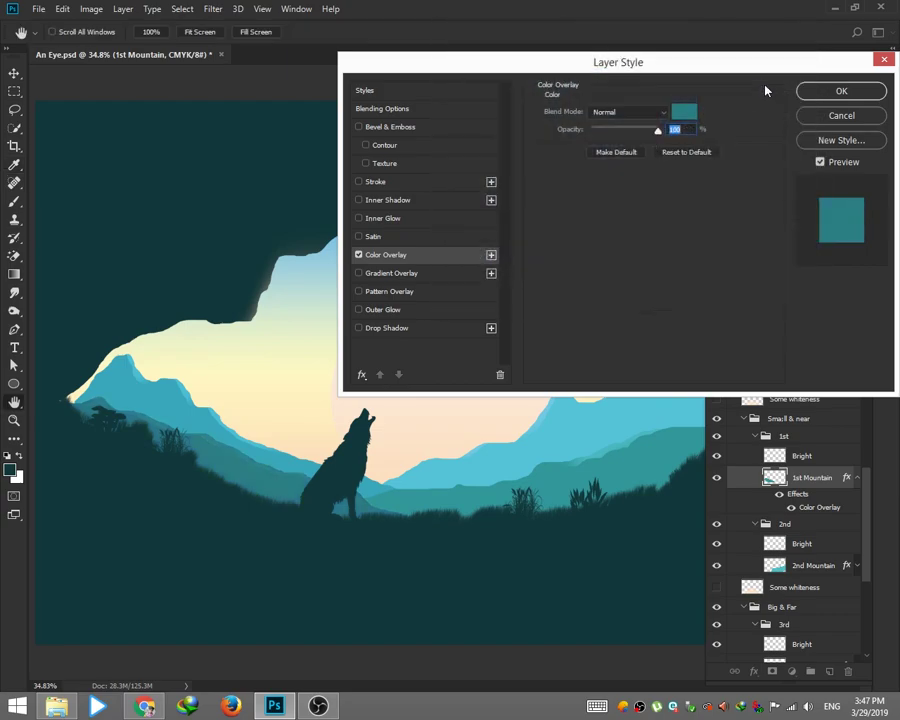
key("Return")
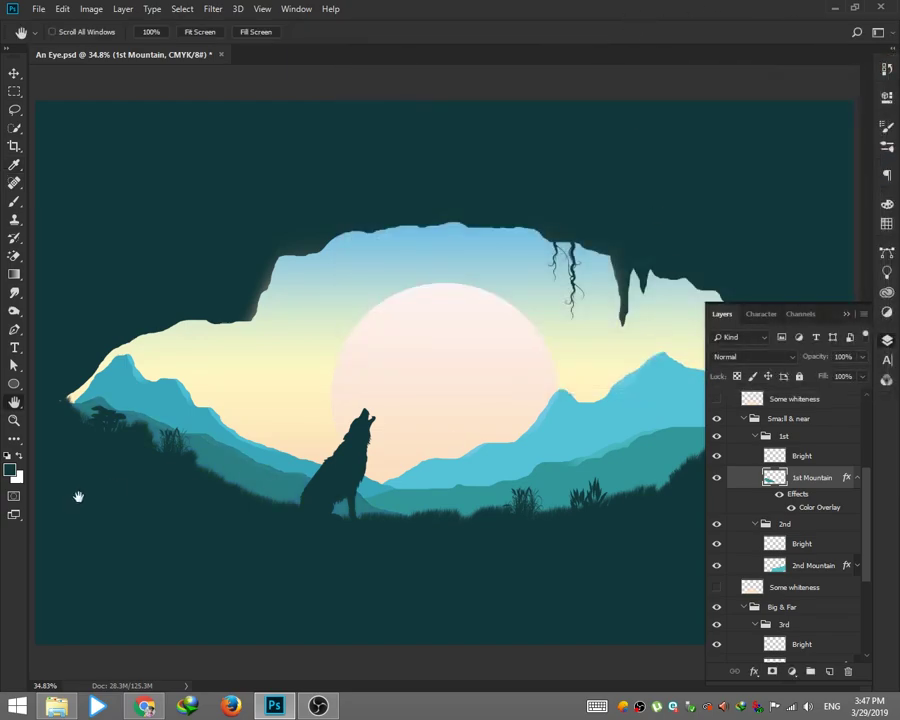
left_click(14, 420)
left_click_drag(524, 424, 544, 424)
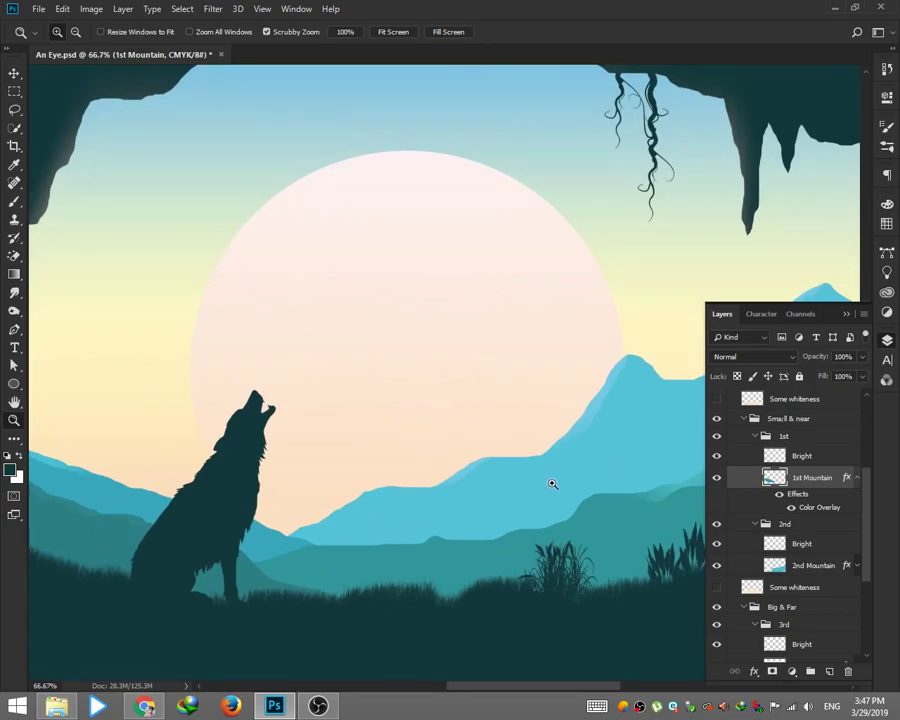
Lasso a band from beside the wolf across the lower-right foreground
mouse_move(548, 480)
left_mouse_down()
mouse_move(384, 481)
mouse_move(359, 471)
left_mouse_up()
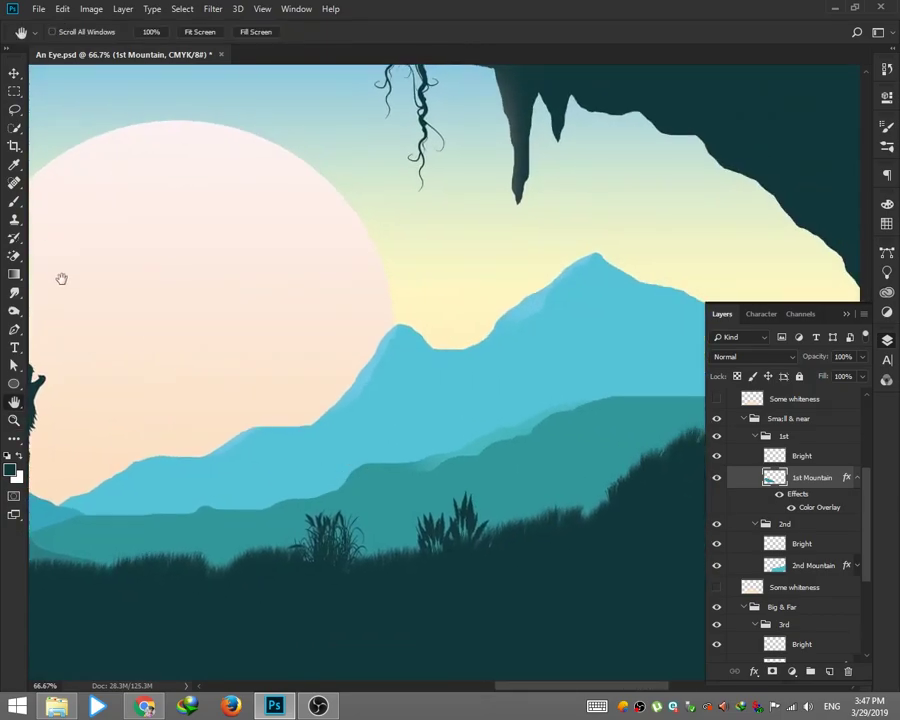
left_click(14, 109)
key("ctrl+minus")
key("ctrl+minus")
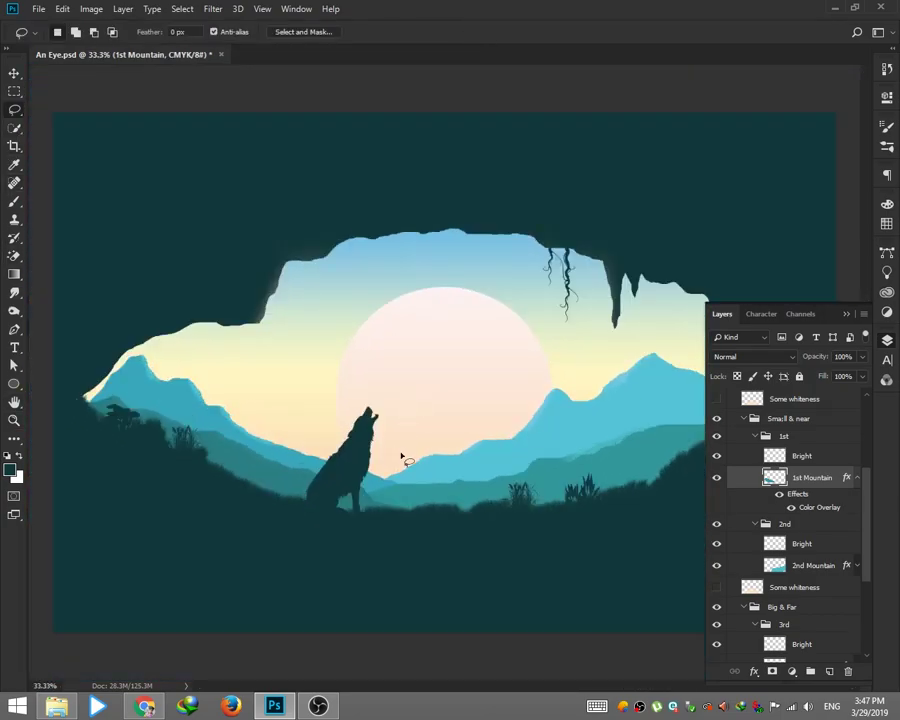
mouse_move(415, 480)
left_mouse_down()
mouse_move(578, 433)
mouse_move(390, 602)
mouse_move(330, 565)
left_mouse_up()
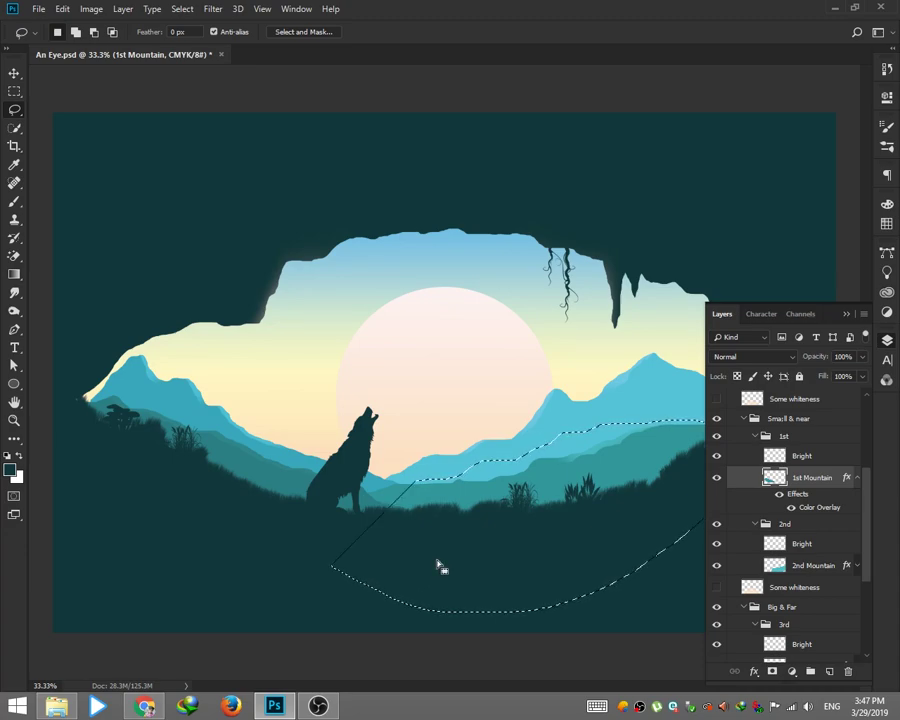
key("ctrl+plus")
key("ctrl+minus")
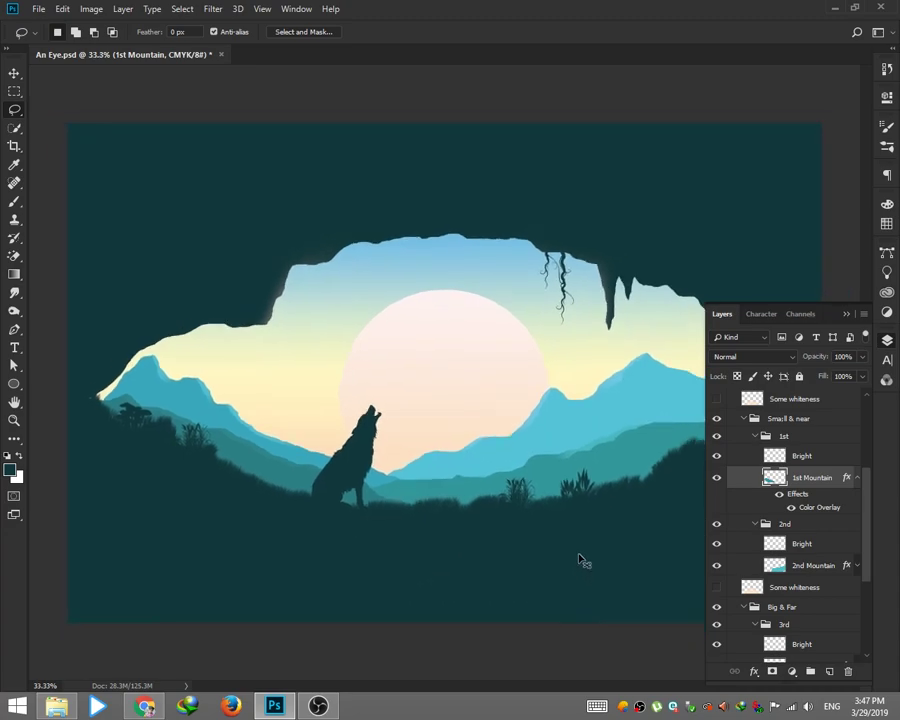
key("ctrl+minus")
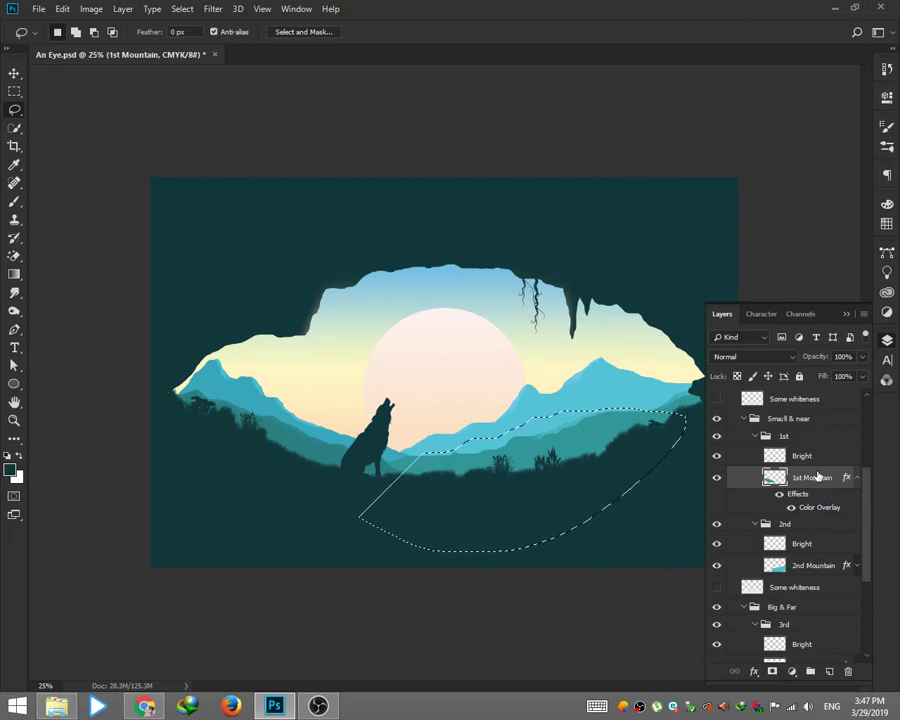
Collapse the four mountain groups, Big & Far and Small & near, then select Some whiteness
left_click(755, 436)
left_click(756, 455)
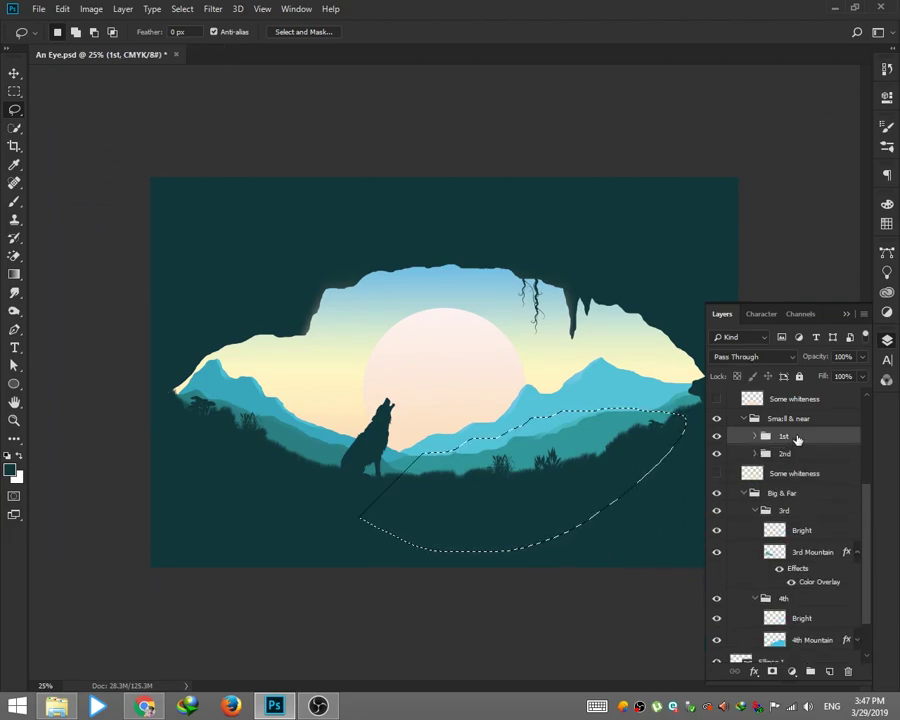
left_click(762, 511)
left_click(756, 511)
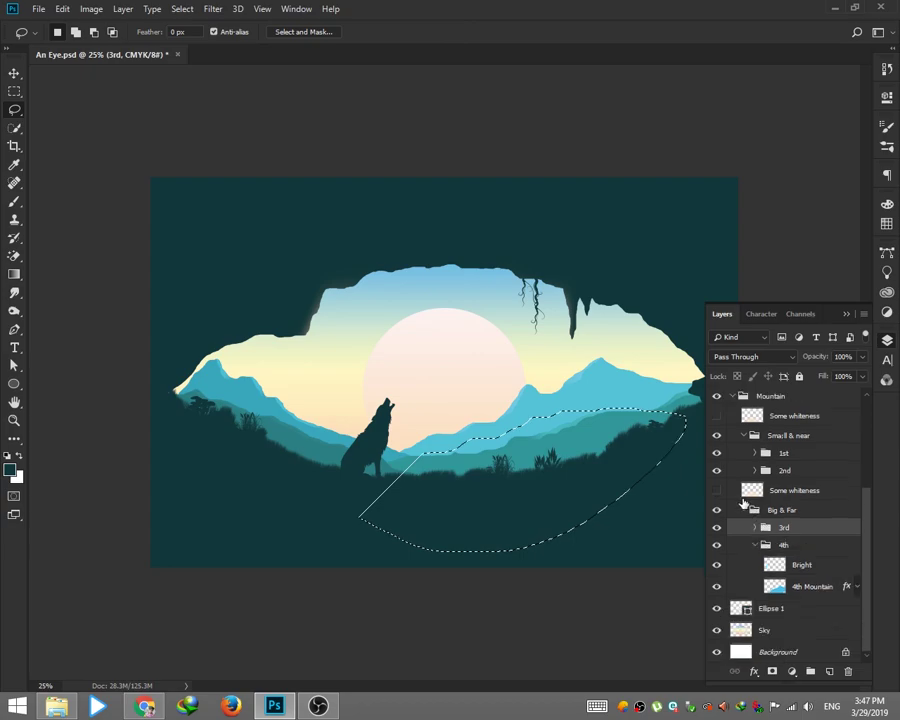
left_click(755, 540)
left_click(748, 553)
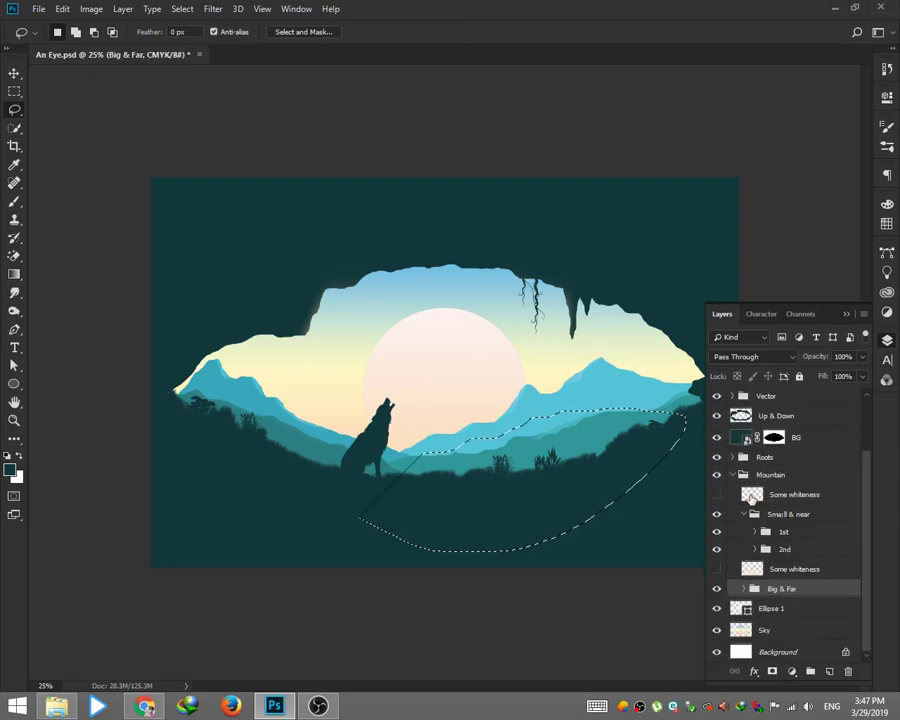
left_click(744, 540)
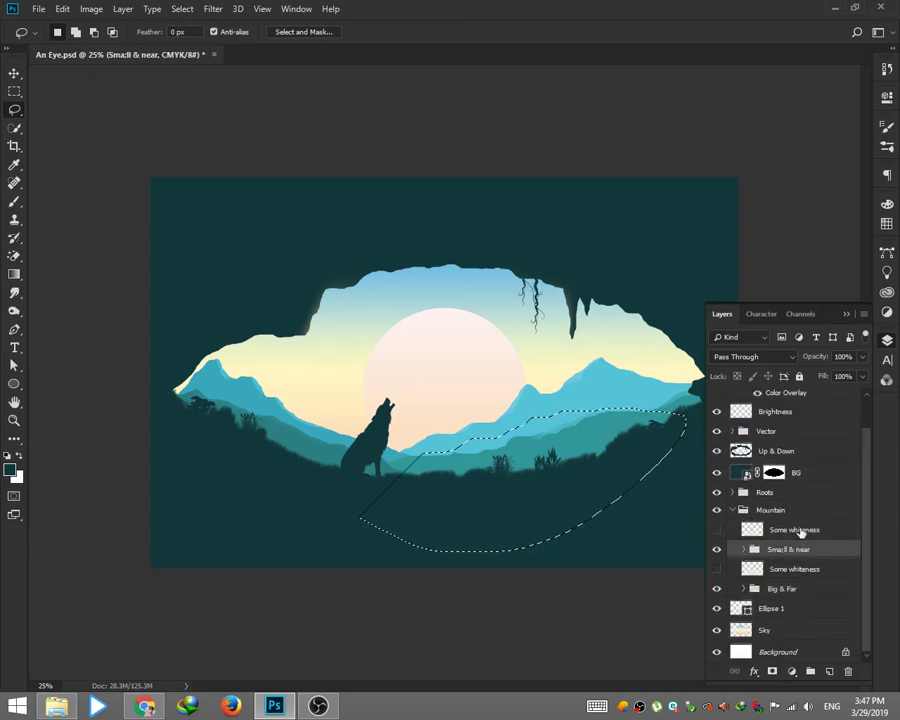
left_click(801, 532)
On a new layer, fill the lasso selection with light teal #3ac2d6 and place it just above Big & Far
key("ctrl+shift+alt+n")
left_click(10, 470)
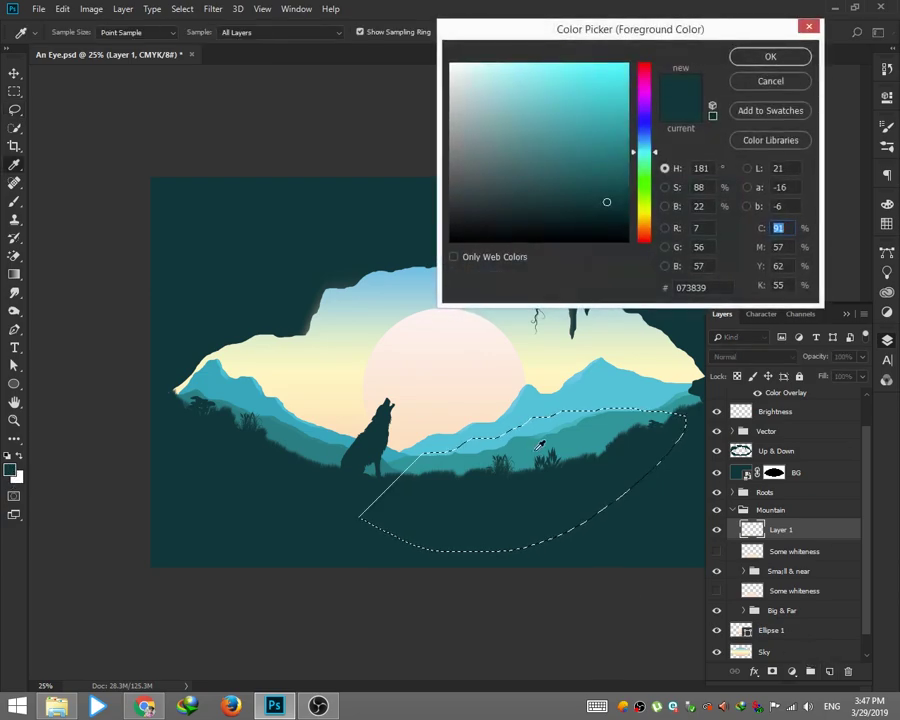
mouse_move(606, 200)
left_mouse_down()
mouse_move(611, 136)
mouse_move(608, 120)
mouse_move(590, 109)
left_mouse_up()
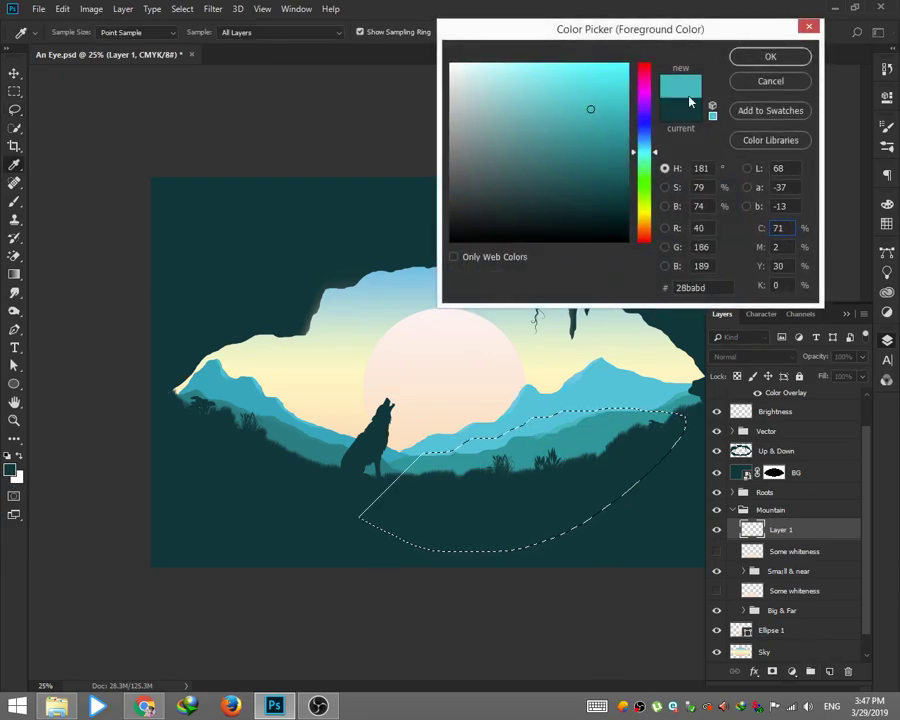
left_click(592, 372)
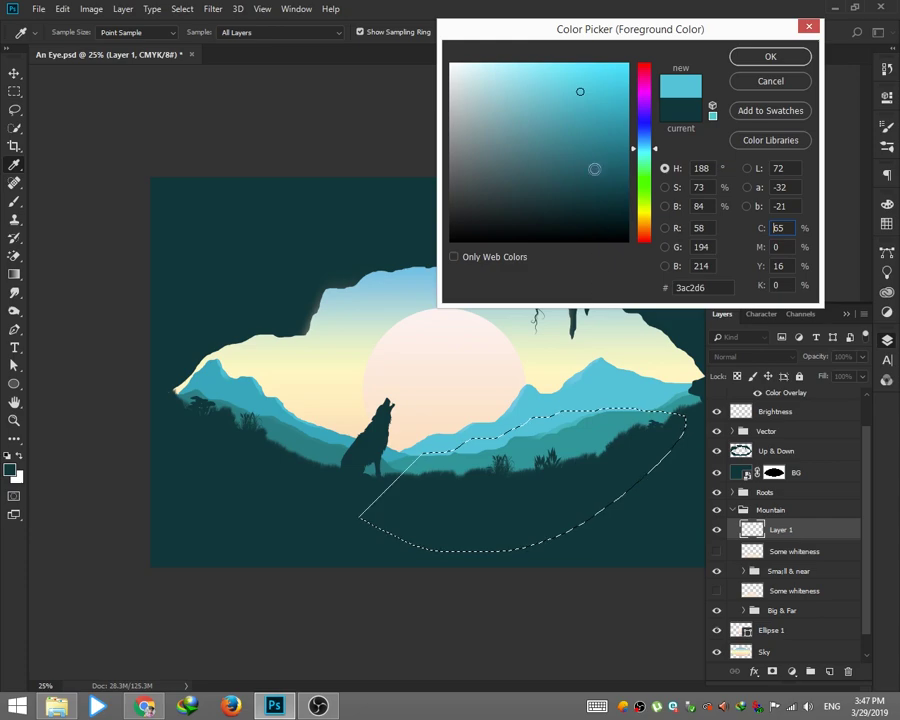
left_click(275, 350)
left_click(770, 57)
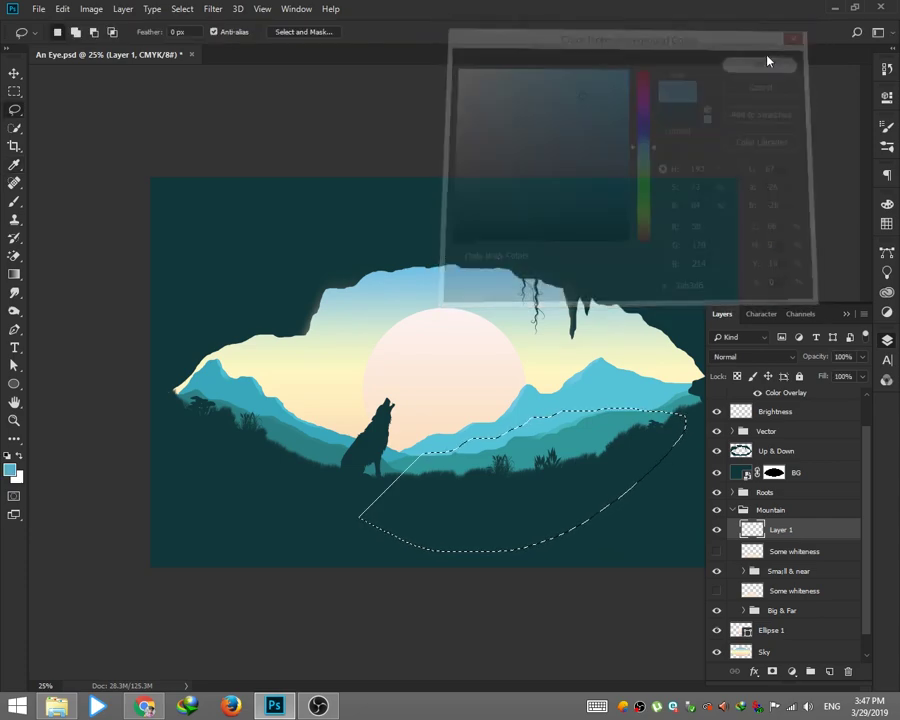
key("alt+BackSpace")
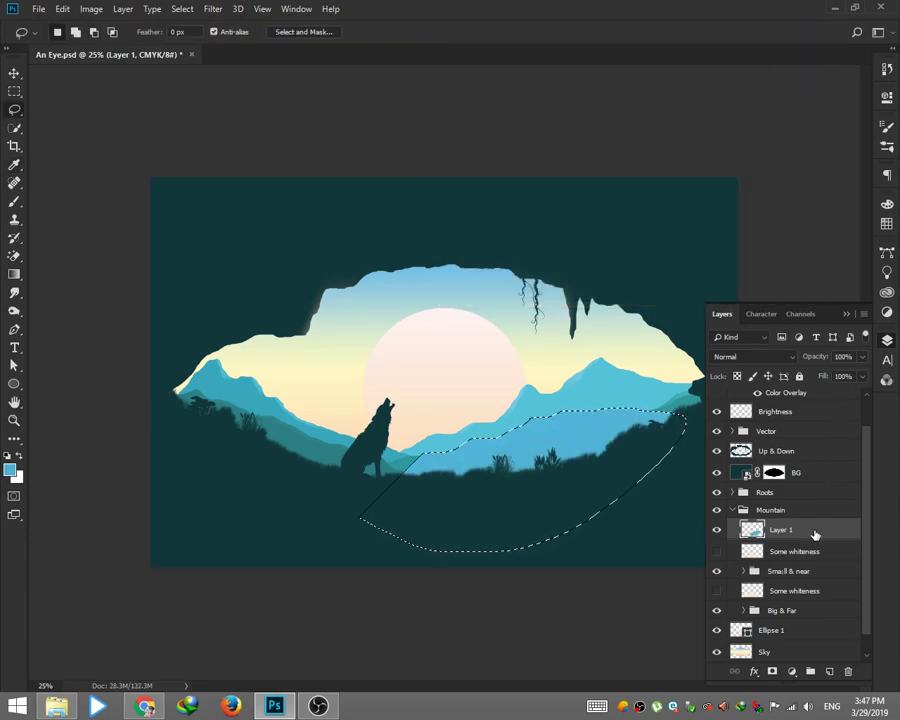
key("ctrl+d")
mouse_move(815, 535)
left_mouse_down()
mouse_move(818, 621)
mouse_move(821, 584)
left_mouse_up()
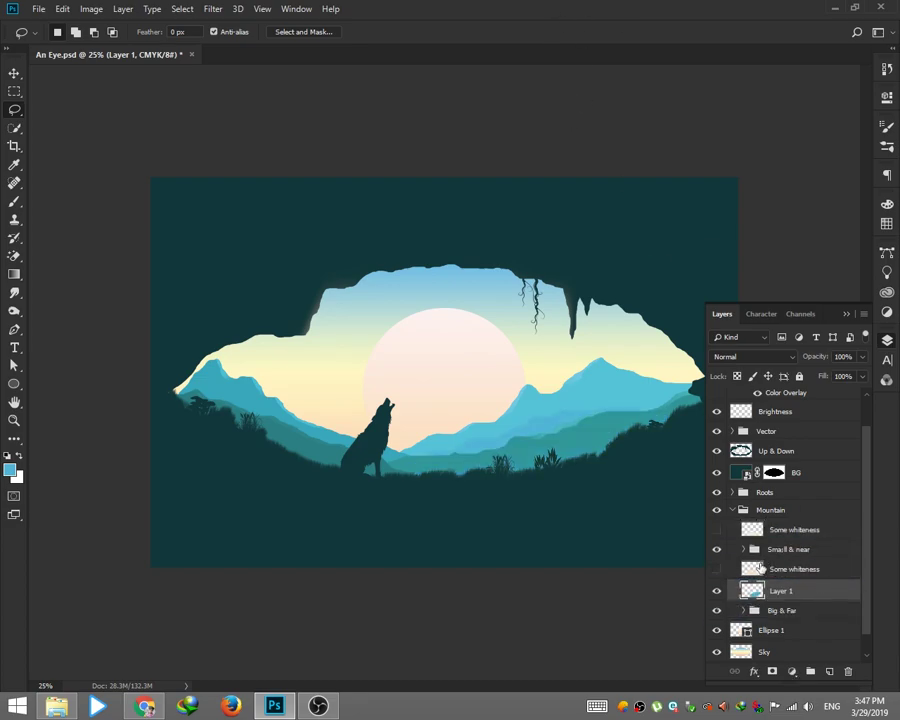
Add a mid blue-teal Color Overlay to Layer 1
double_click(807, 588)
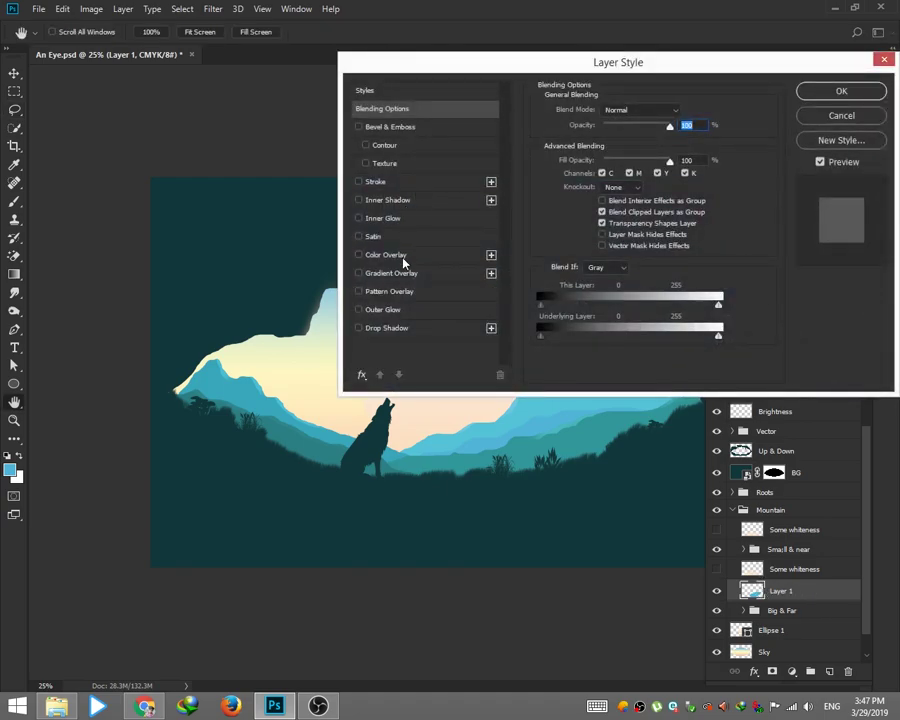
left_click(385, 254)
left_click(685, 111)
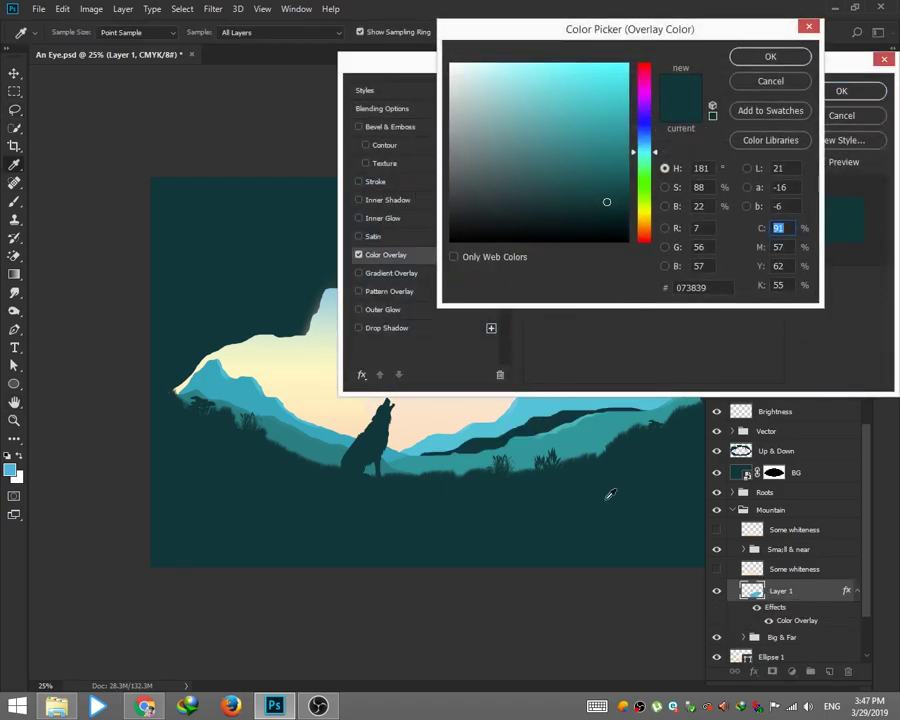
left_click_drag(606, 186, 609, 170)
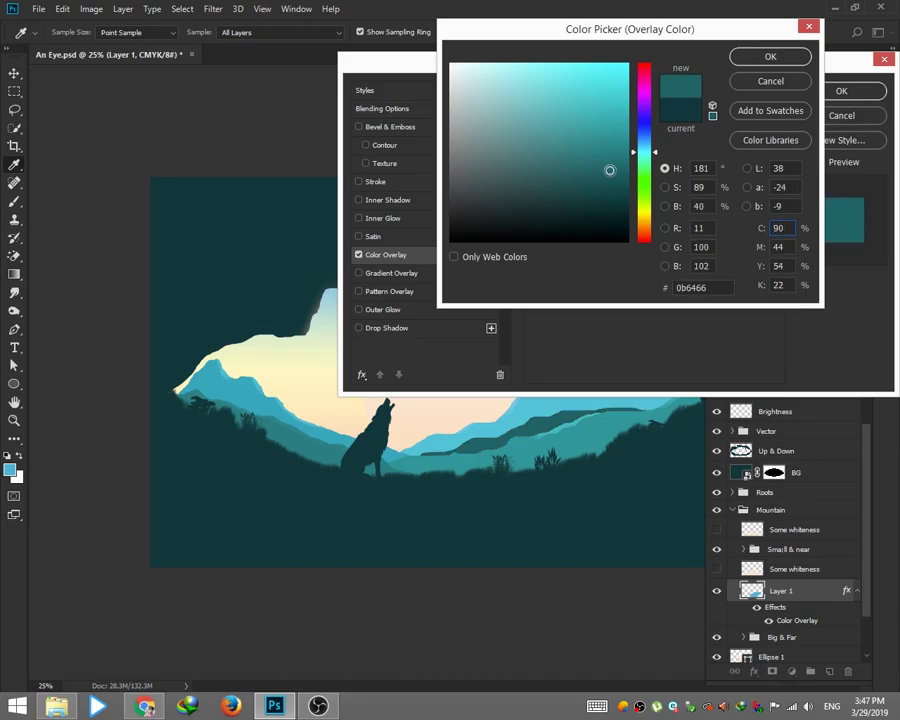
left_click_drag(648, 140, 645, 148)
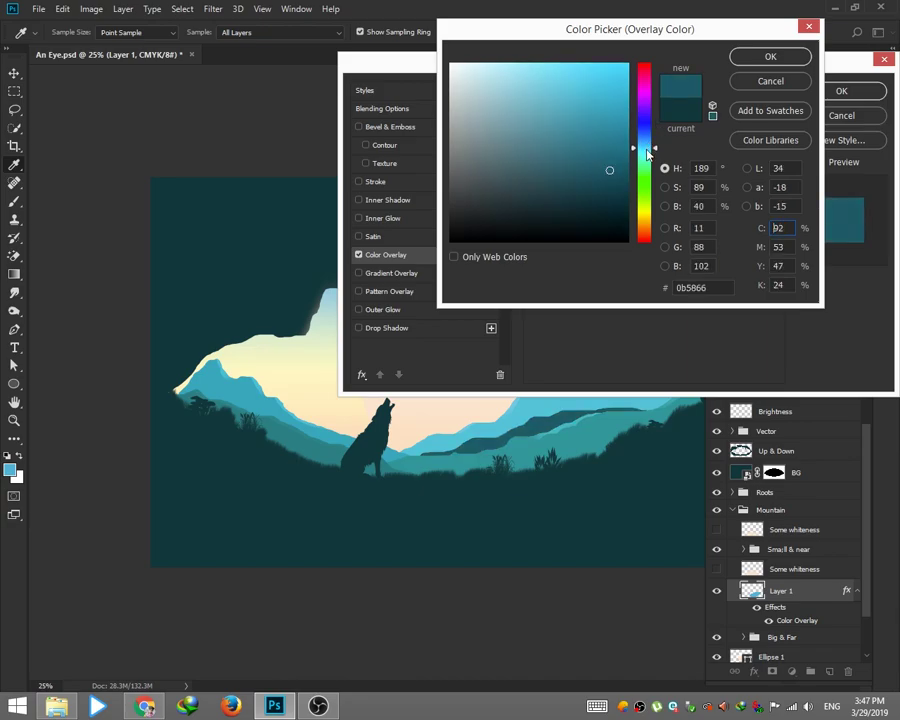
left_click(805, 58)
left_click(840, 91)
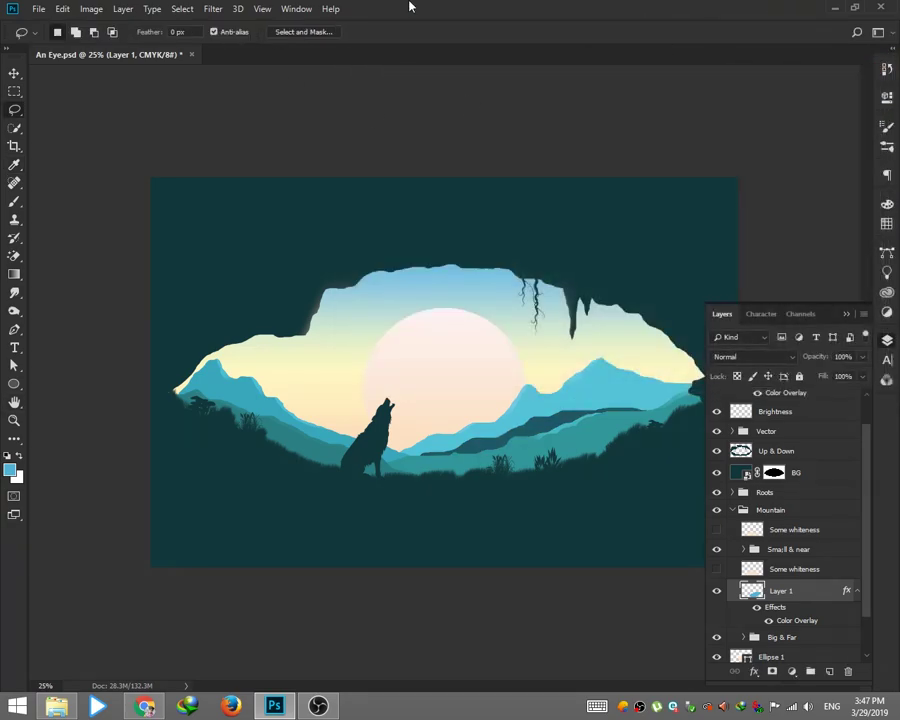
Zoom in on the mountains and darken Layer 1's overlay to a deeper teal
left_click(14, 419)
mouse_move(500, 415)
left_mouse_down()
mouse_move(556, 512)
mouse_move(466, 494)
left_mouse_up()
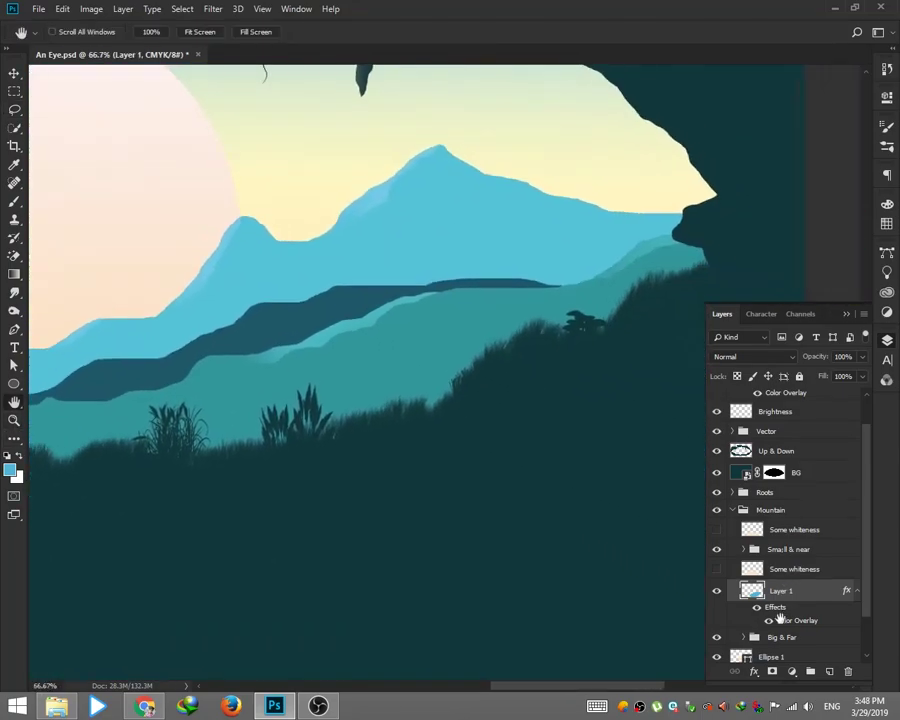
double_click(790, 620)
left_click(682, 96)
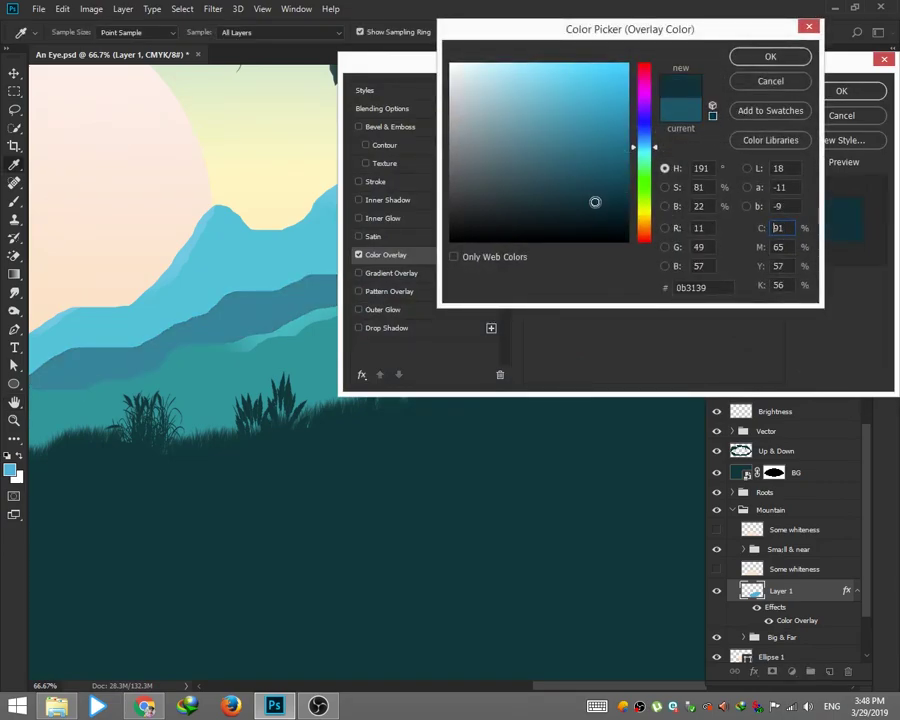
left_click_drag(589, 146, 605, 168)
left_click(770, 56)
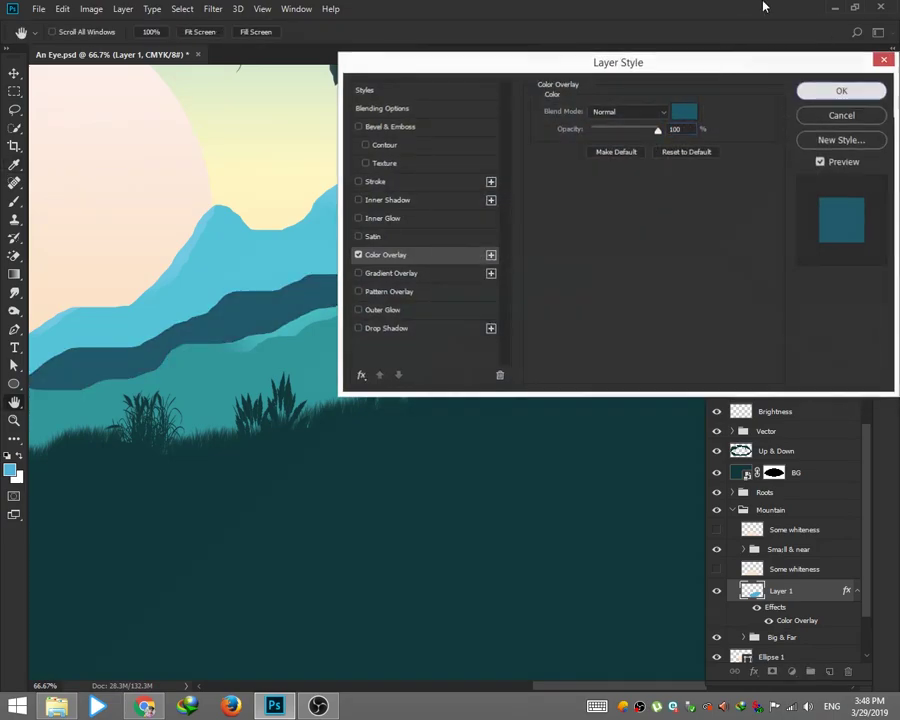
key("Return")
Zoom out and expand the Small & near and 1st groups, selecting the 1st group's Bright layer
key("ctrl+minus")
key("ctrl+minus")
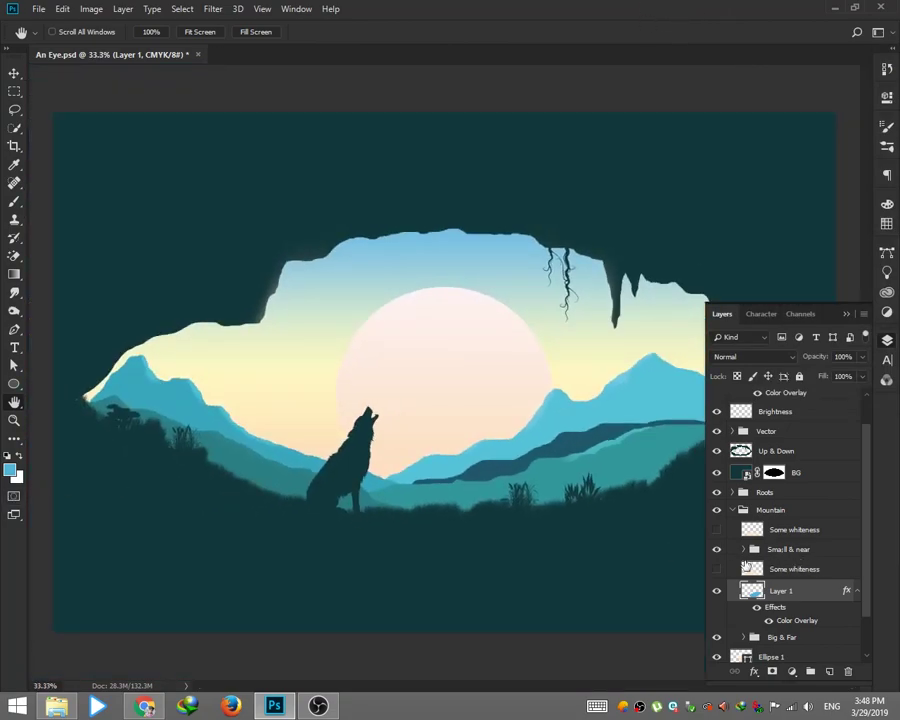
left_click(743, 550)
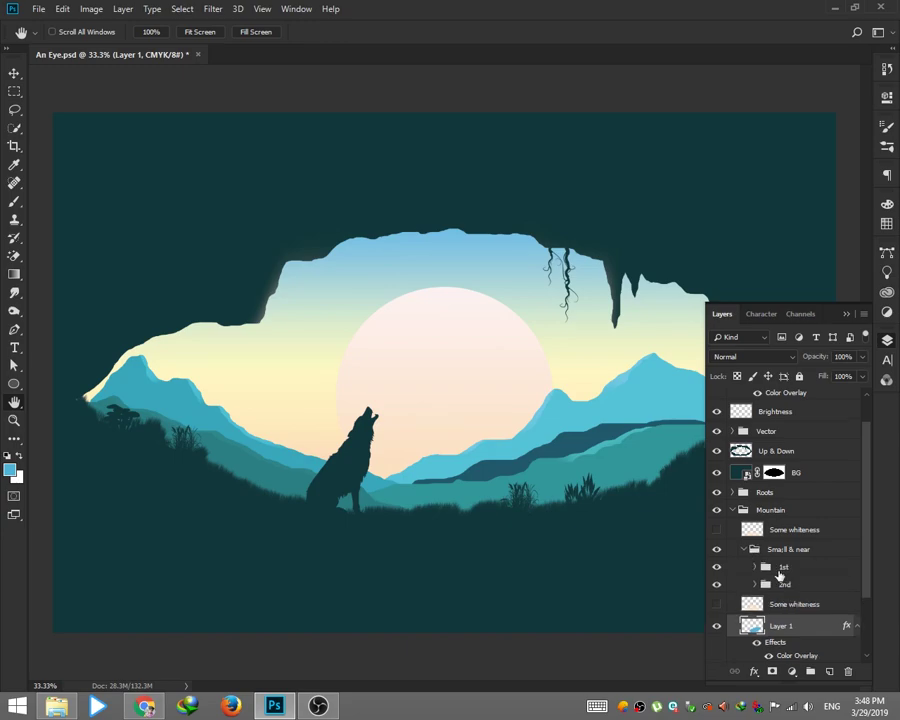
left_click(754, 567)
left_click(802, 587)
Switch to the regular Eraser and enlarge it to 250 pixels
key("e")
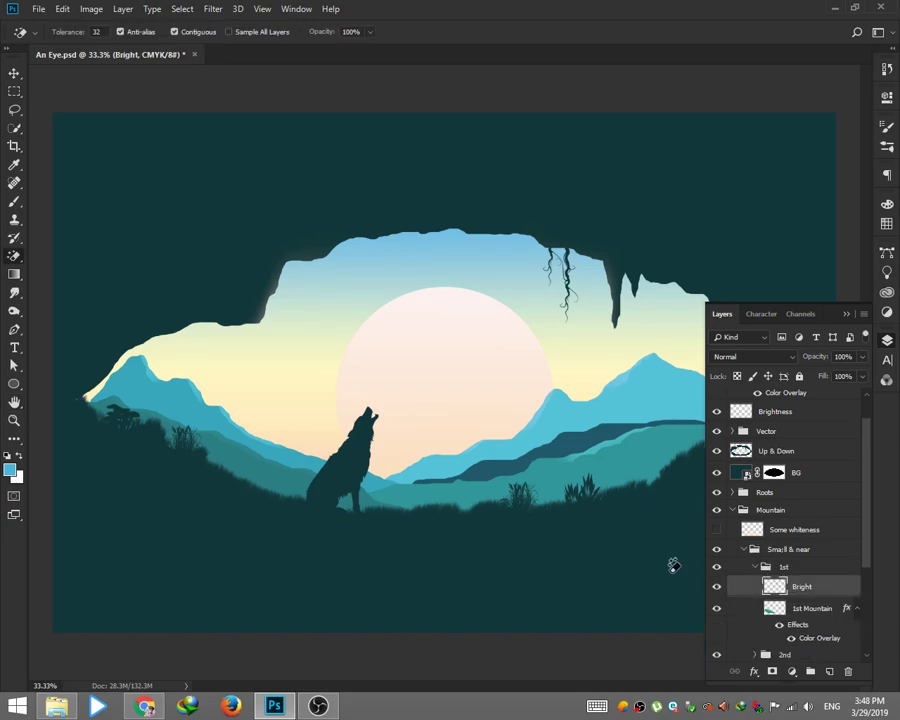
key("shift+e")
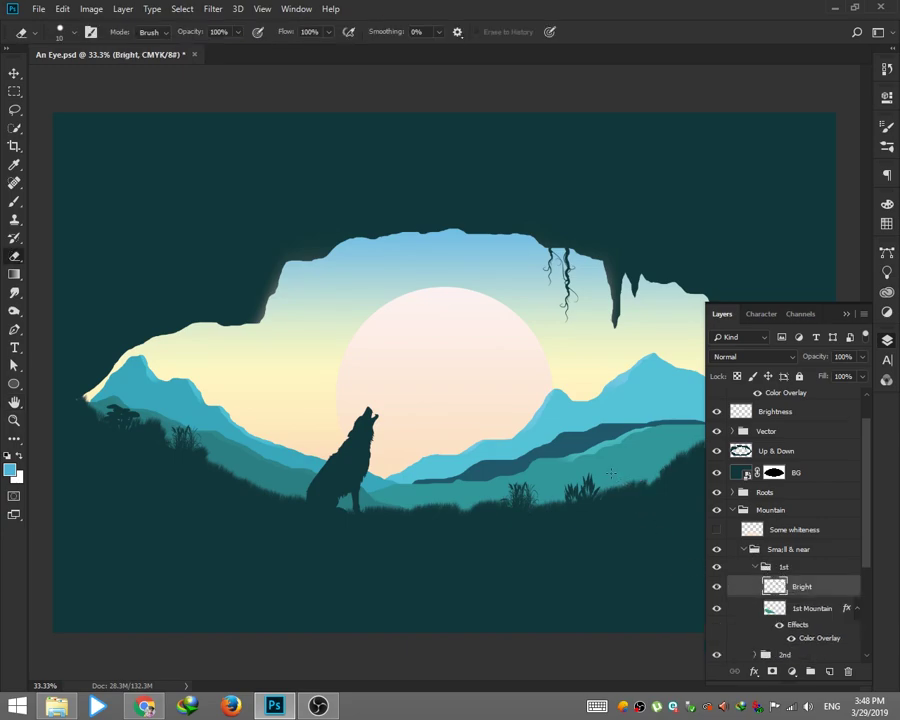
key("bracketright")
key("bracketright")
key("bracketright")
key("bracketright")
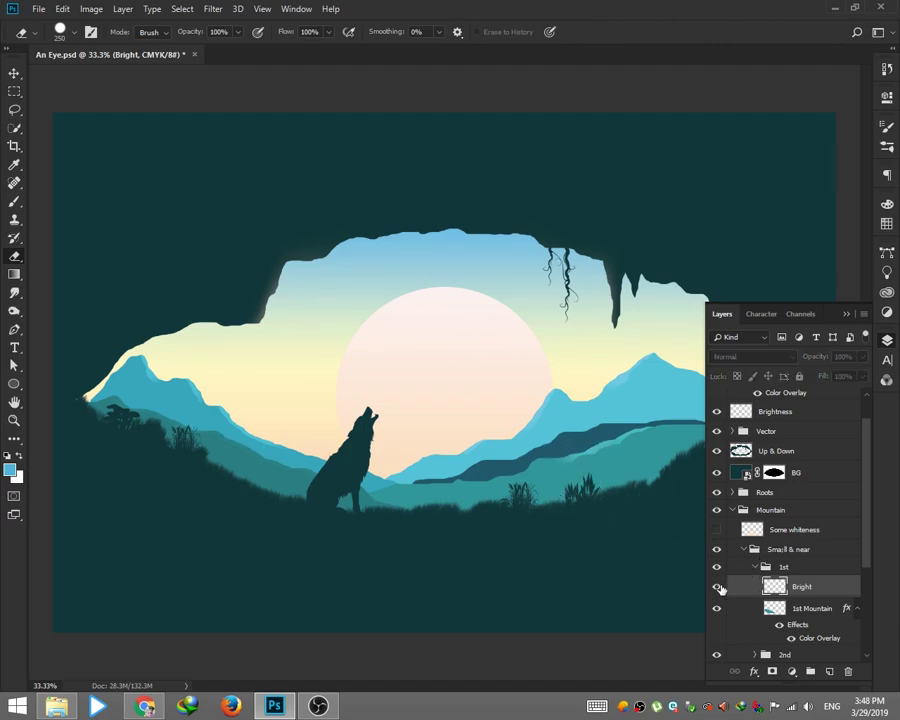
scroll(728, 590, "down", 3)
Expand the 2nd group, select its Bright layer, and review the eraser's size and hardness
left_click(754, 558)
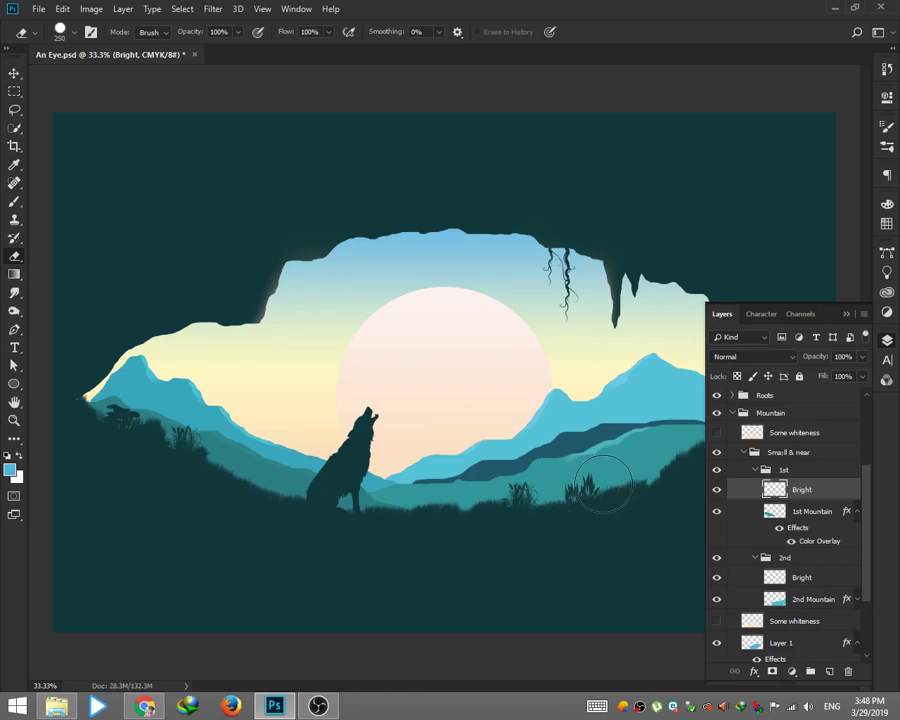
left_click(790, 577)
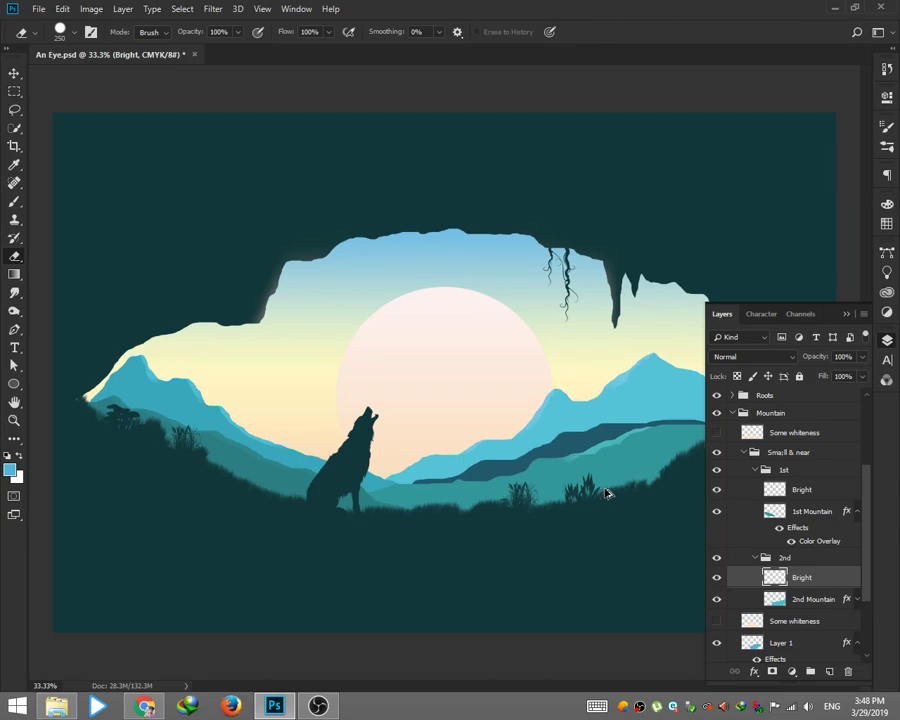
right_click(606, 493)
scroll(655, 559, "up", 2)
left_click(670, 6)
scroll(852, 600, "down", 3)
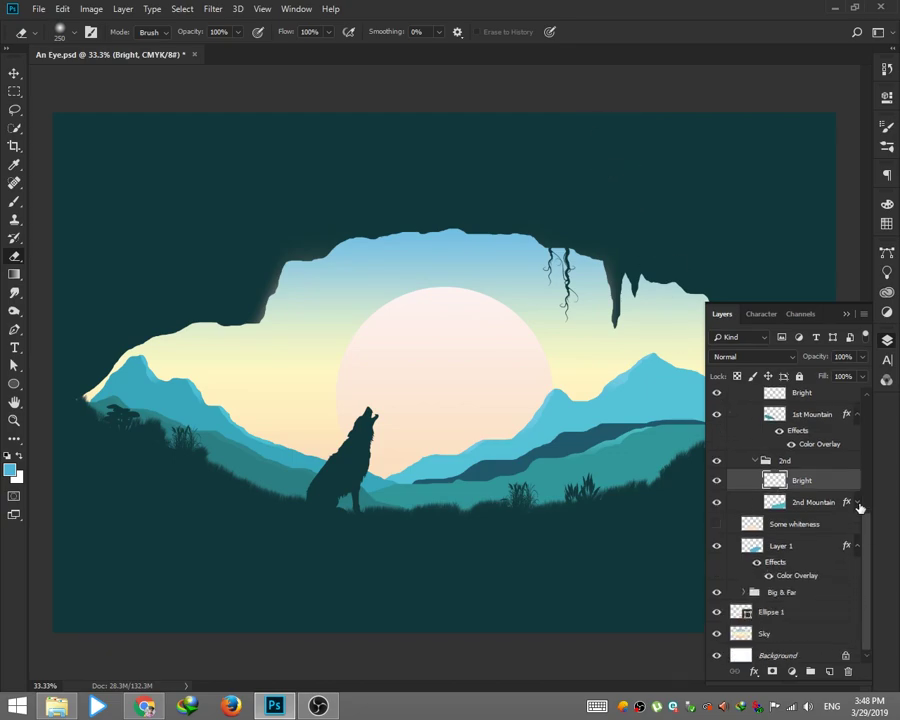
Set the 2nd Mountain layer's Color Overlay to dark teal 115a6a sampled from the canvas
left_click(858, 502)
double_click(818, 532)
left_click(683, 110)
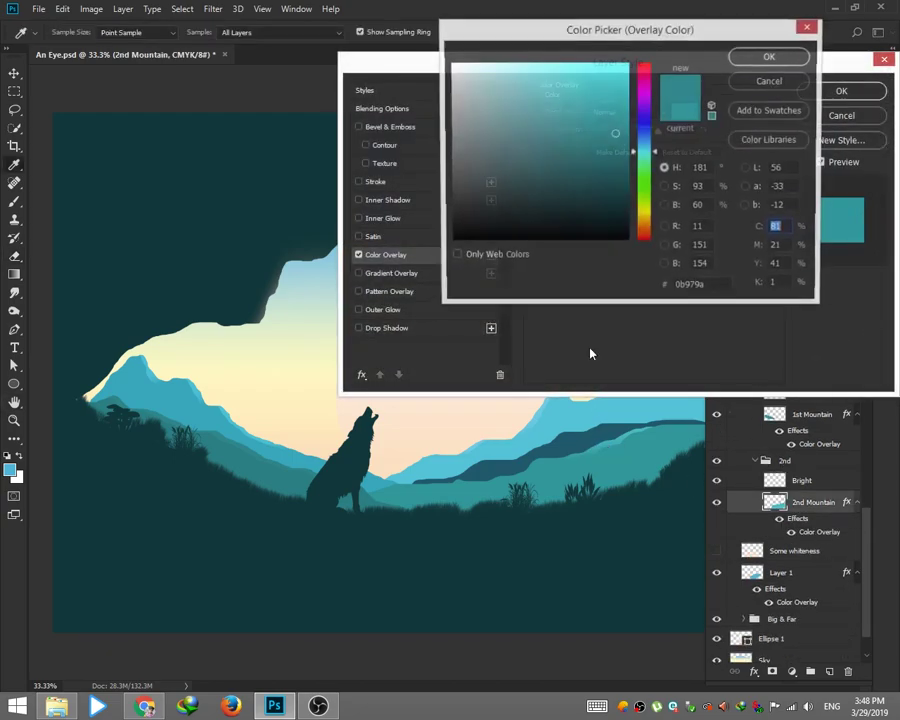
left_click(585, 432)
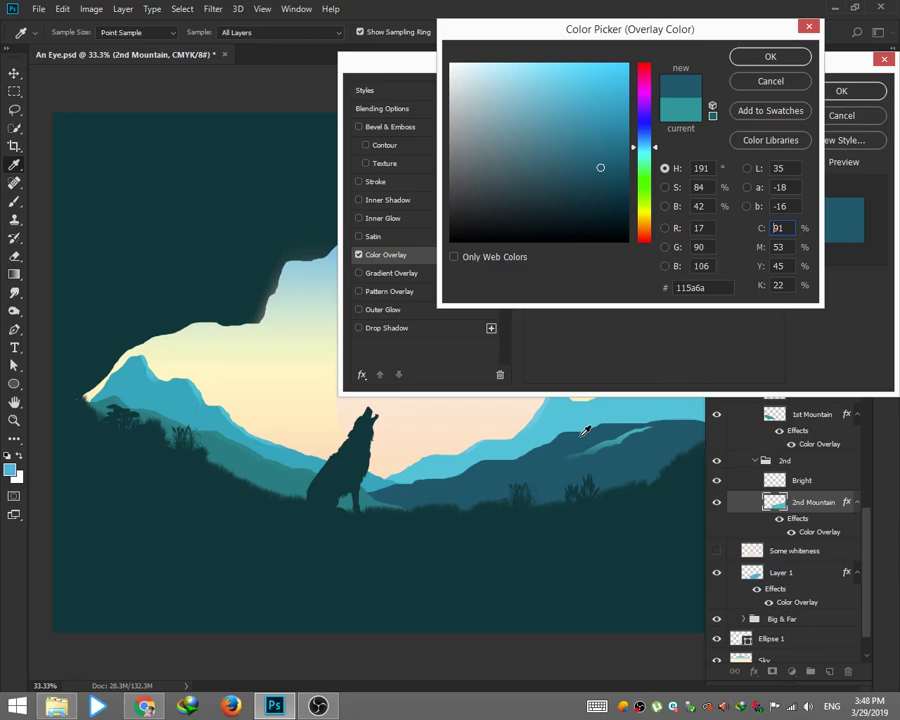
left_click(734, 62)
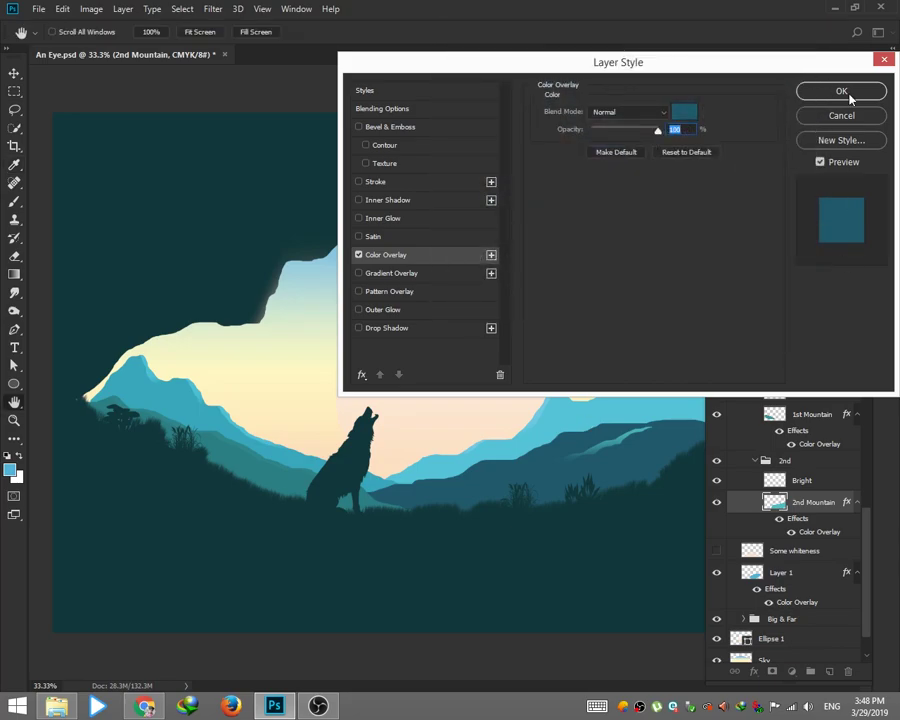
left_click(841, 91)
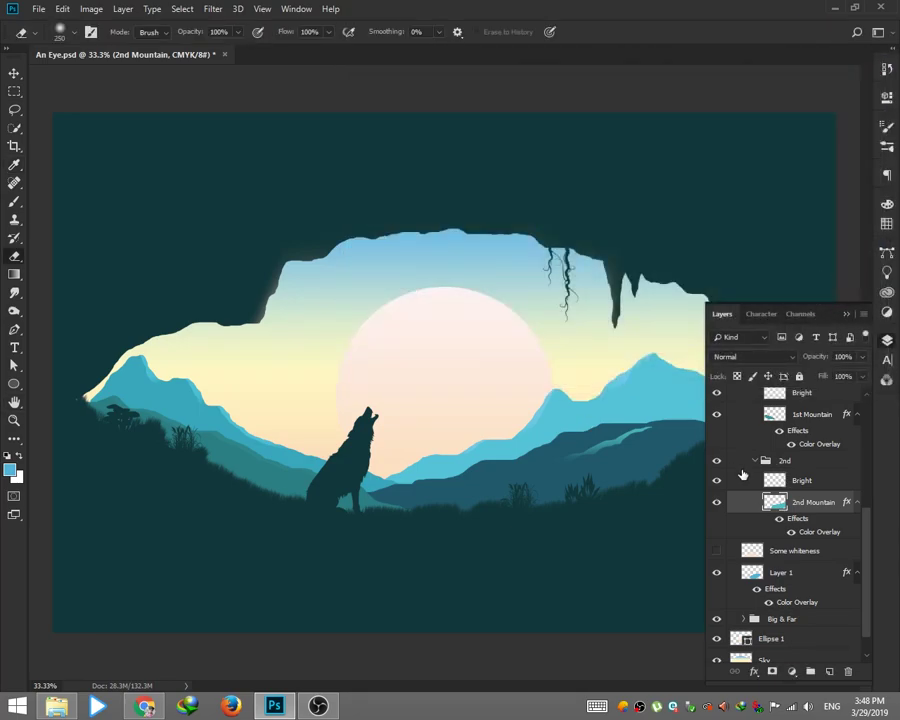
Brighten Layer 1's overlay slightly to a blue-teal around #2394ad
scroll(743, 475, "up", 5)
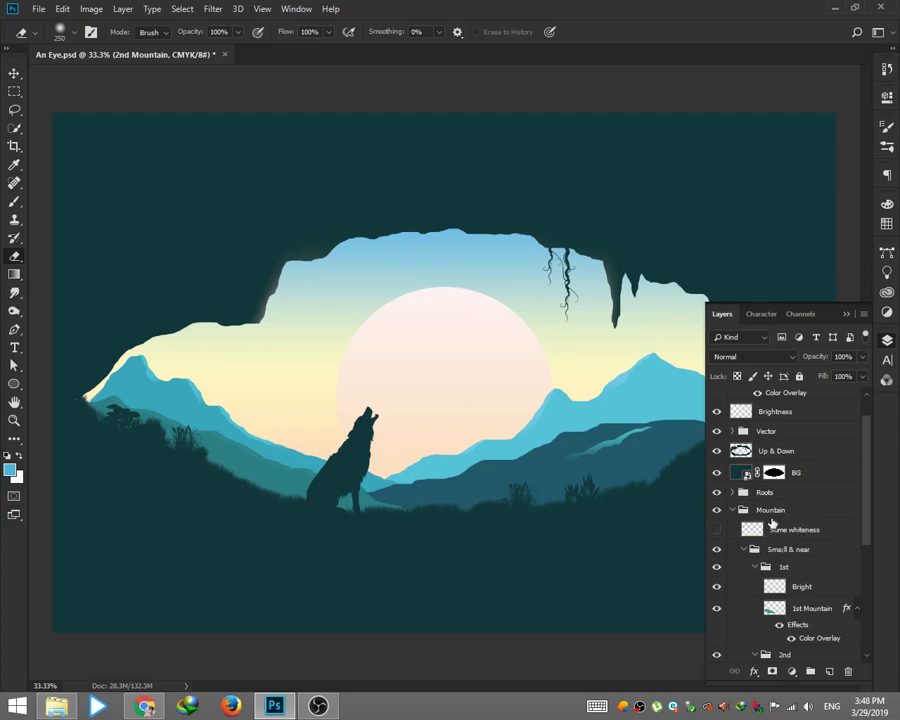
scroll(771, 522, "down", 3)
scroll(808, 546, "down", 3)
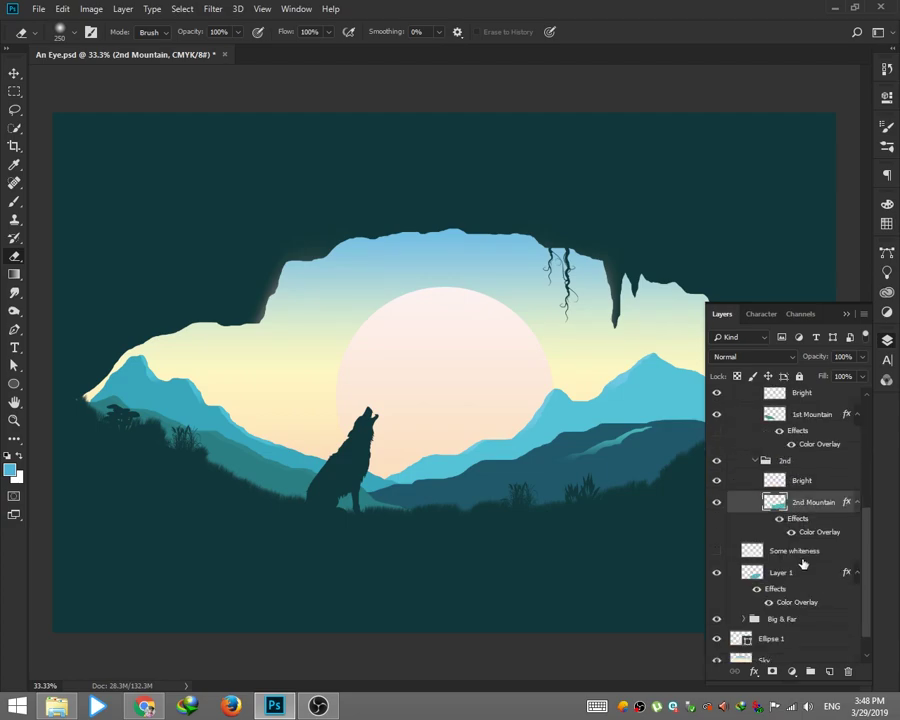
left_click(800, 553)
left_click(780, 578)
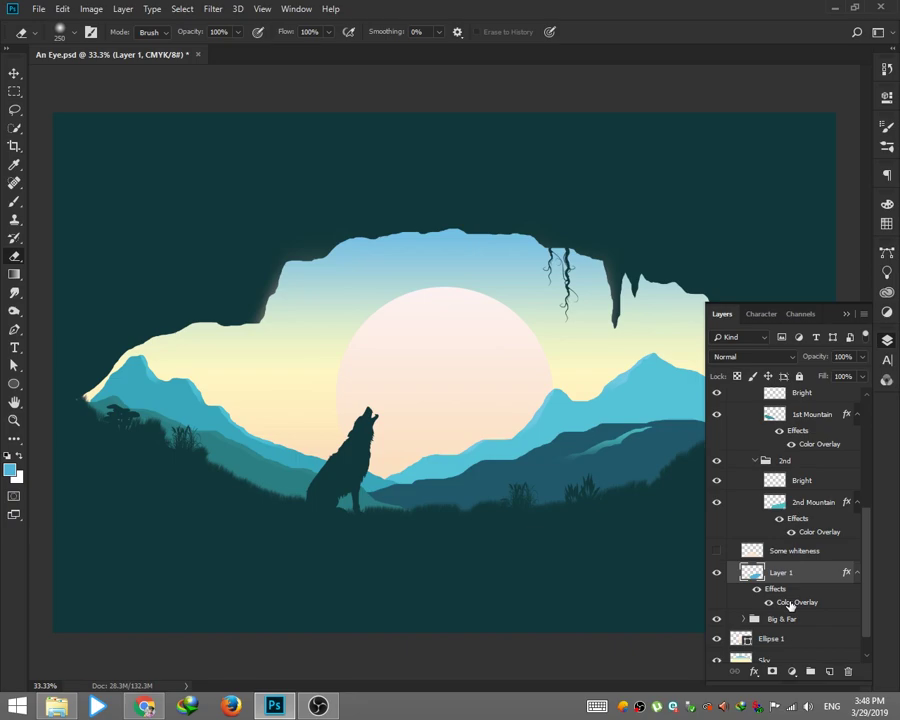
double_click(790, 603)
left_click(683, 111)
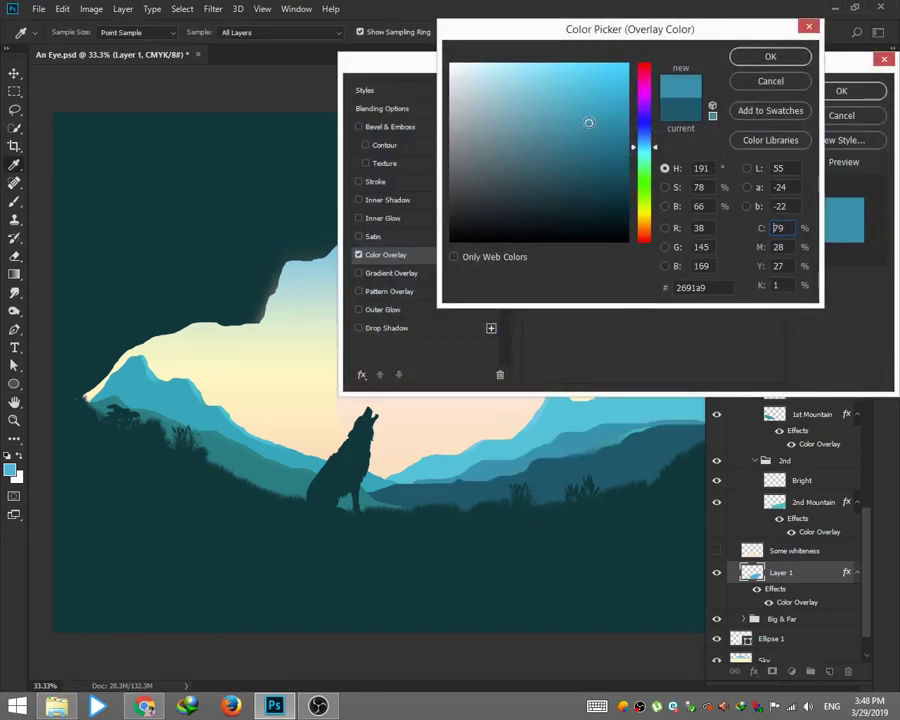
mouse_move(589, 122)
left_mouse_down()
mouse_move(589, 114)
mouse_move(591, 122)
left_mouse_up()
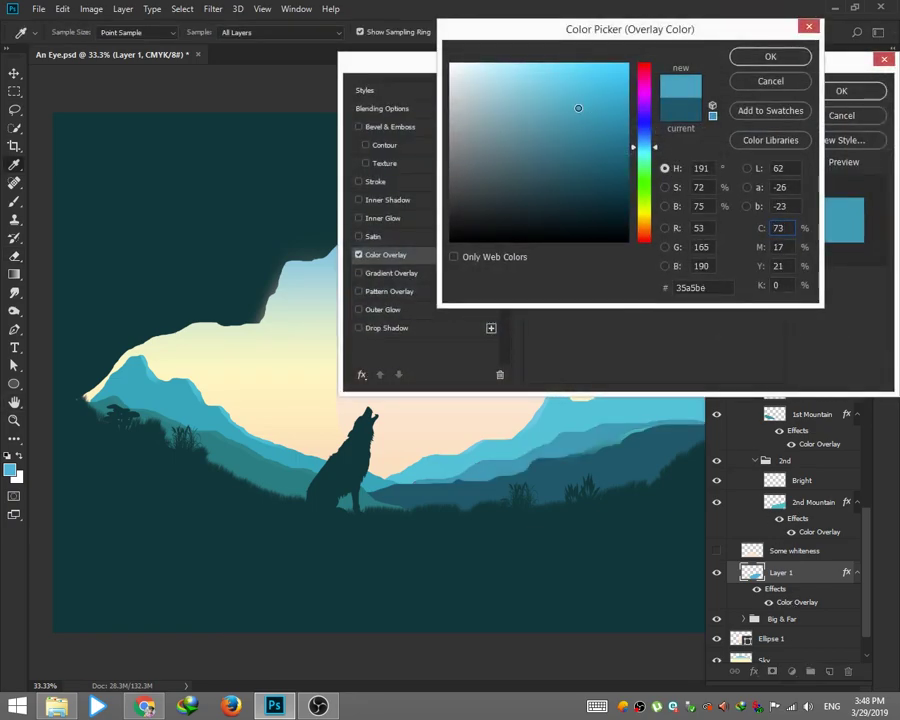
key("Return")
left_click(841, 92)
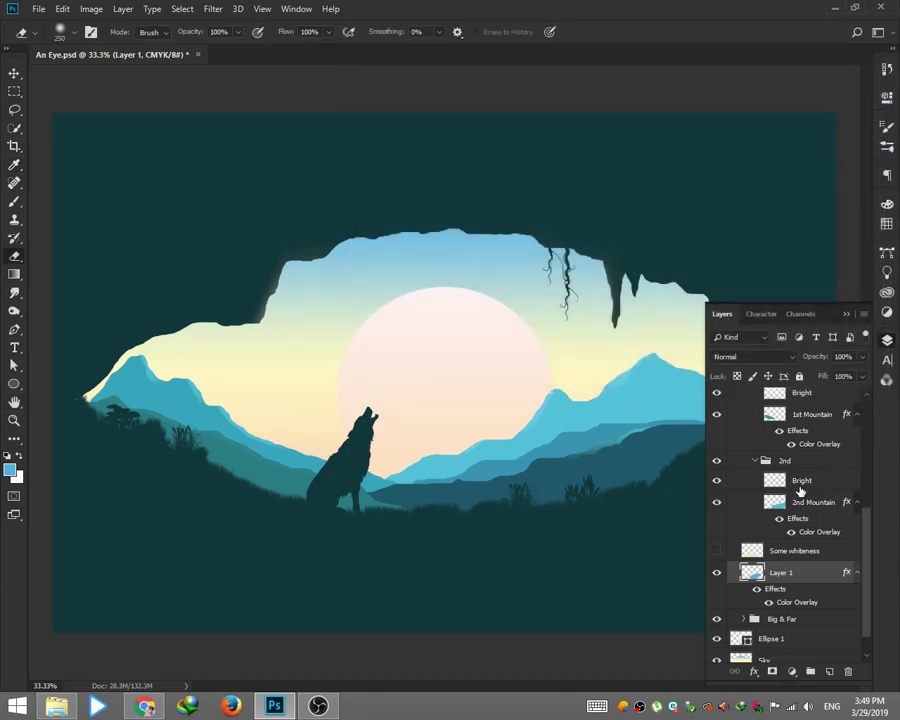
Give the 1st Mountain layer the same dark teal 115a6a overlay
double_click(808, 447)
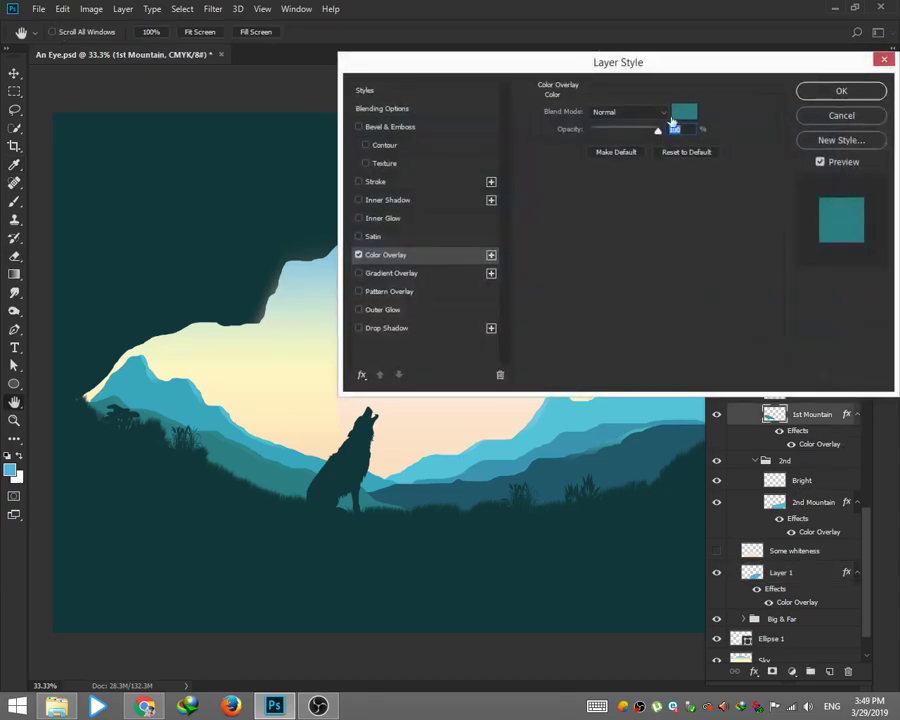
left_click(685, 62)
left_click(652, 441)
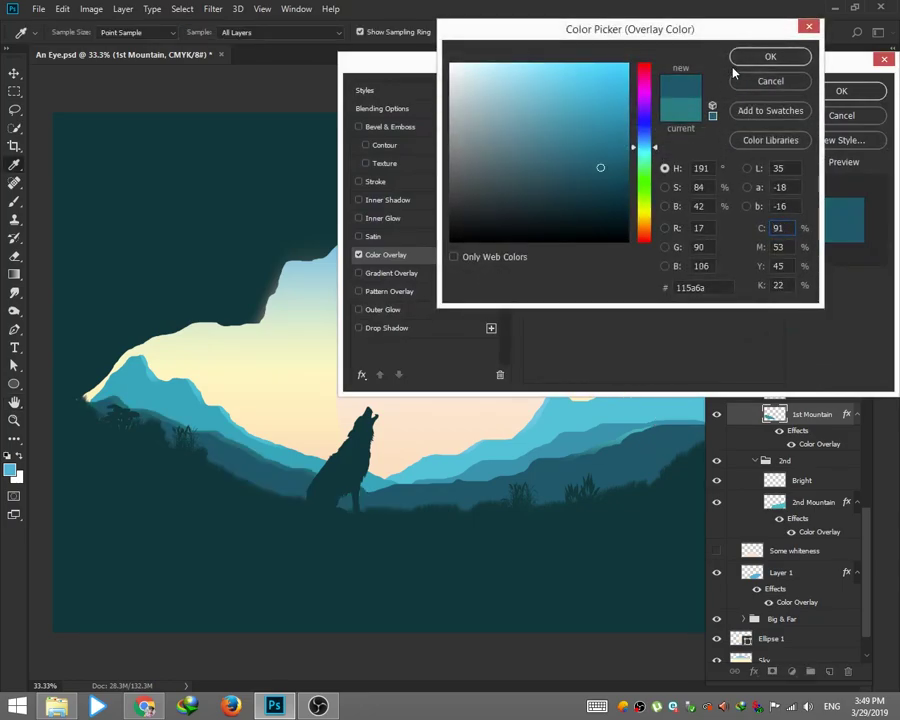
left_click(770, 57)
left_click(841, 91)
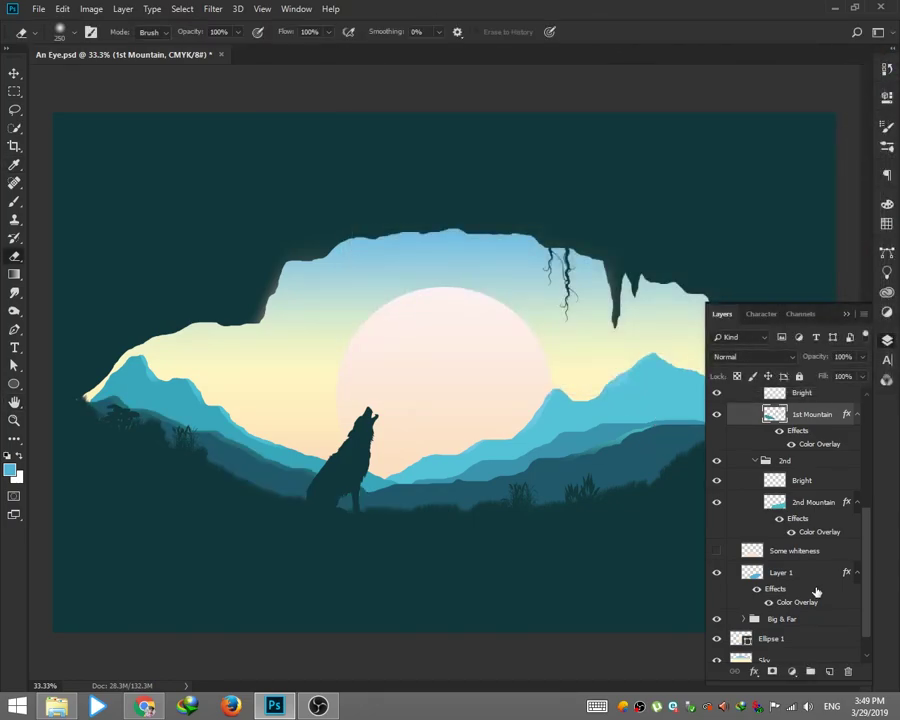
left_click(811, 487)
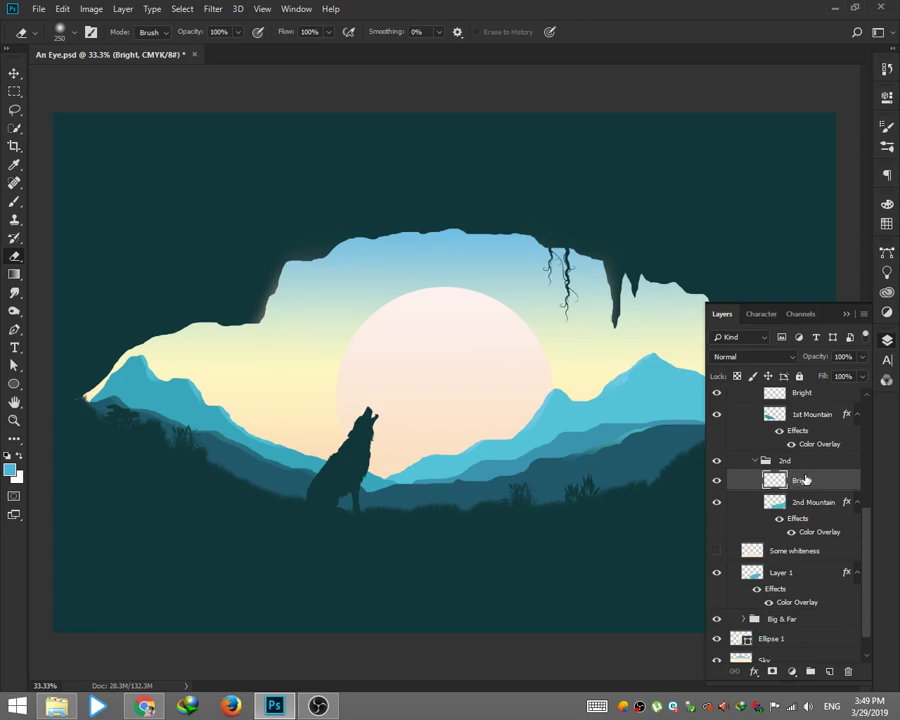
Name the 2nd group's blank layer Bright and add a Bright layer to the 1st group
double_click(802, 480)
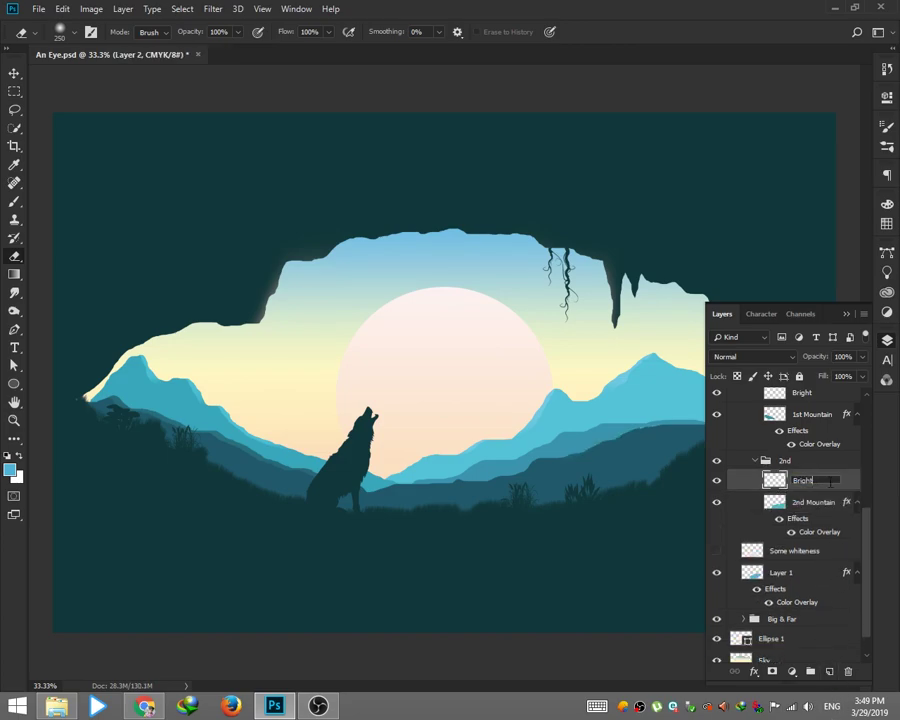
key("Return")
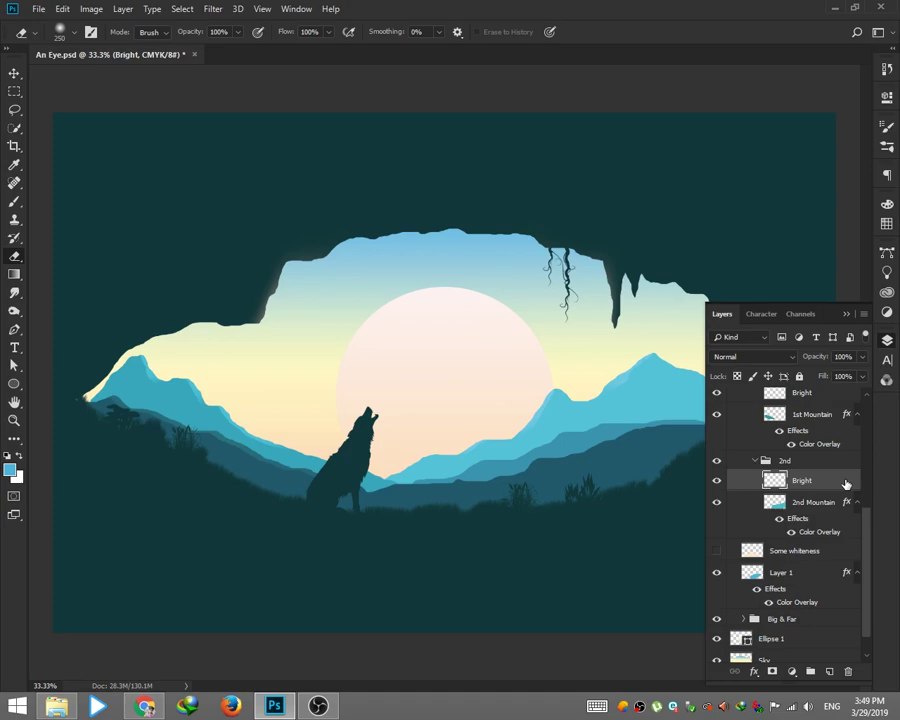
scroll(829, 481, "up", 2)
left_click(806, 444)
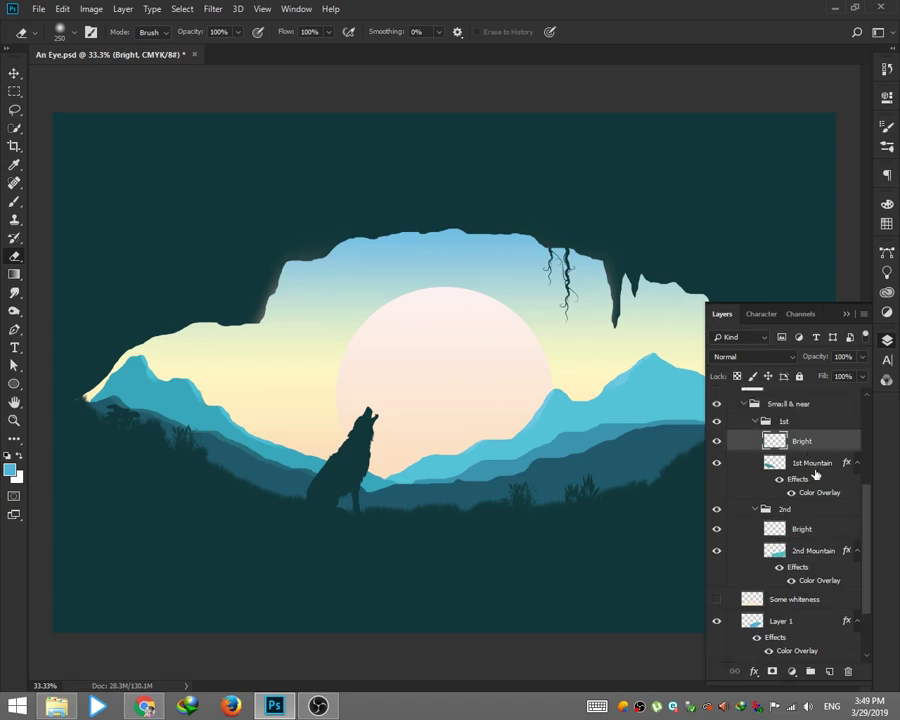
left_click(832, 674)
double_click(812, 461)
type("Bright")
key("Return")
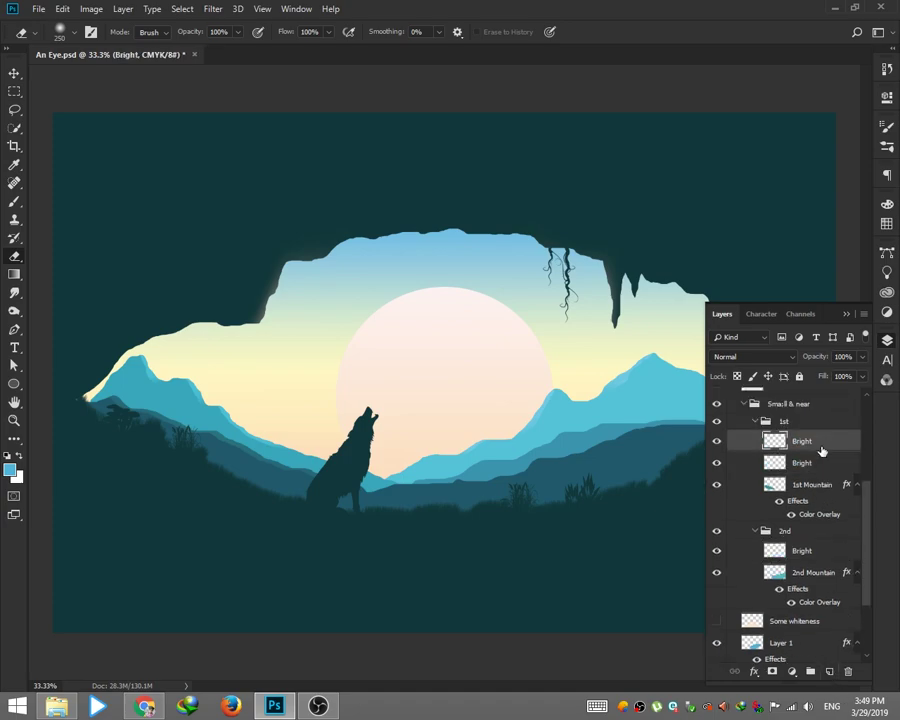
key("Delete")
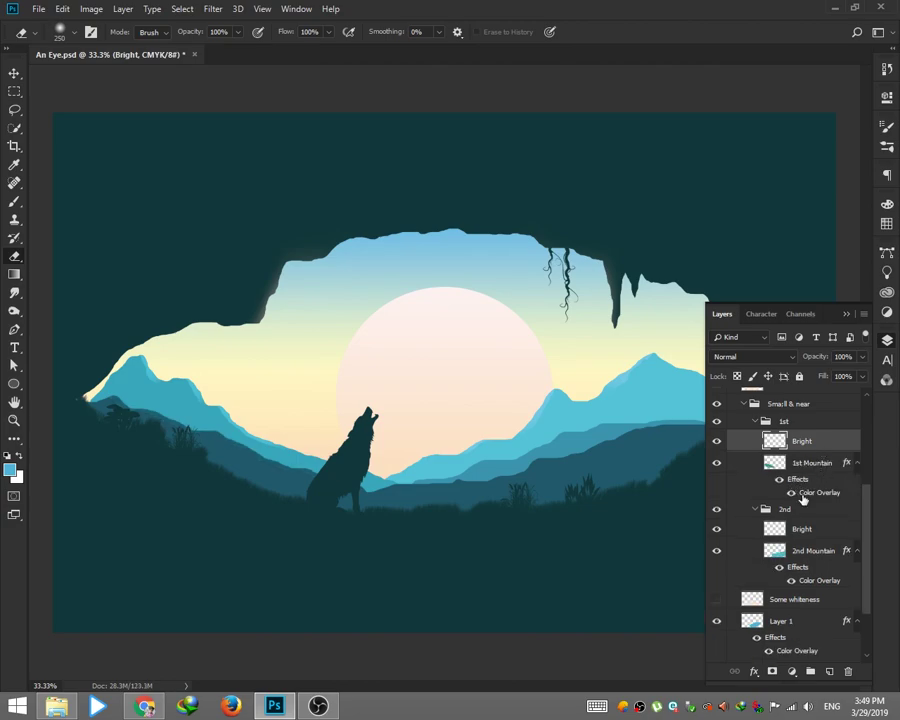
Change the 1st Mountain's Color Overlay to the darker teal 115a6a
double_click(805, 493)
left_click(682, 118)
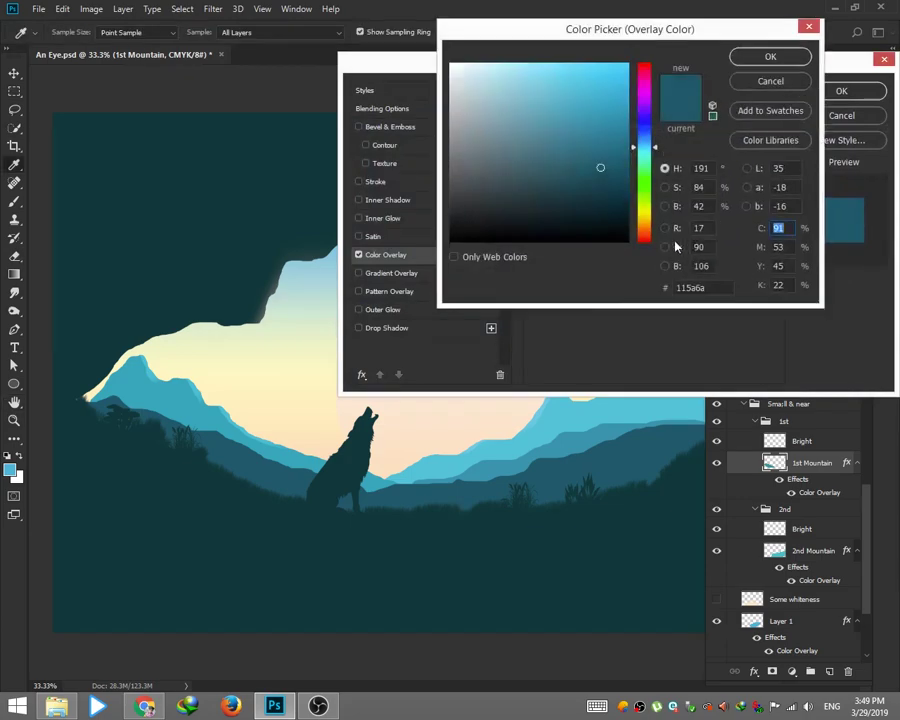
left_click(605, 184)
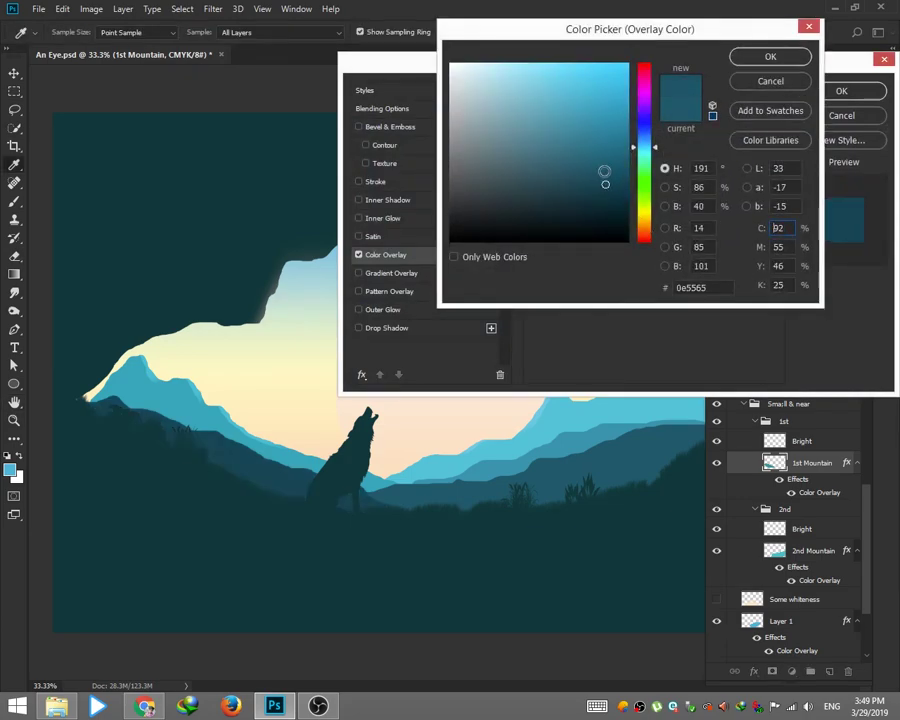
left_click_drag(605, 184, 600, 167)
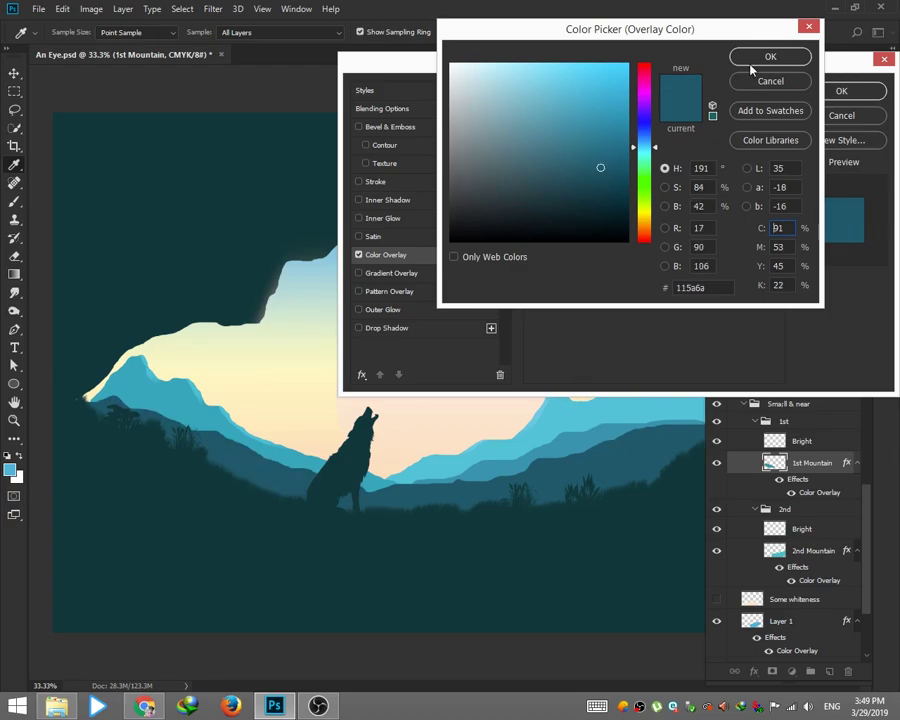
left_click(800, 60)
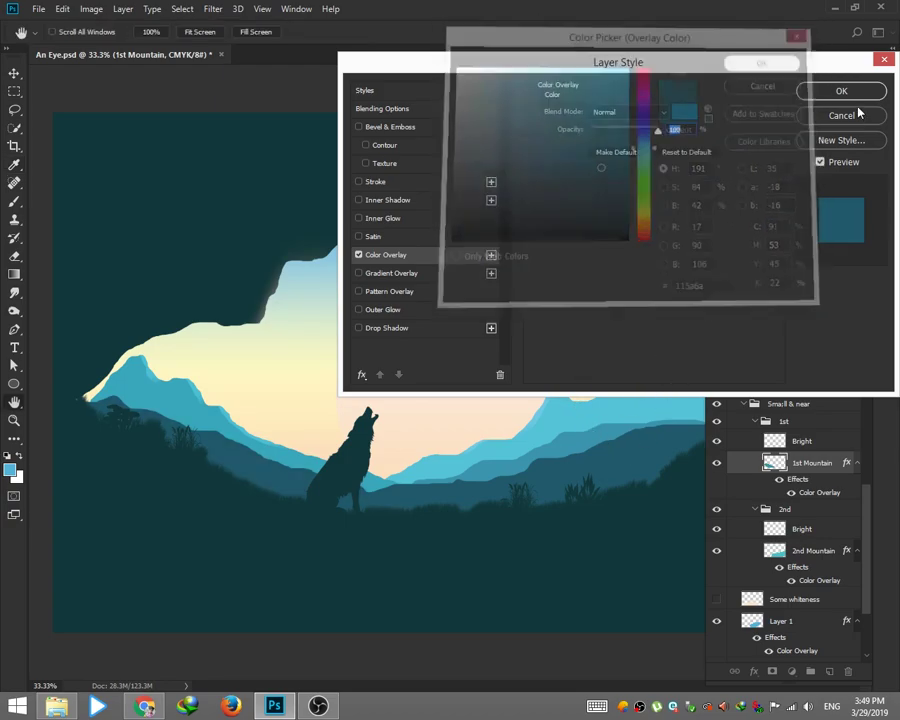
left_click(822, 90)
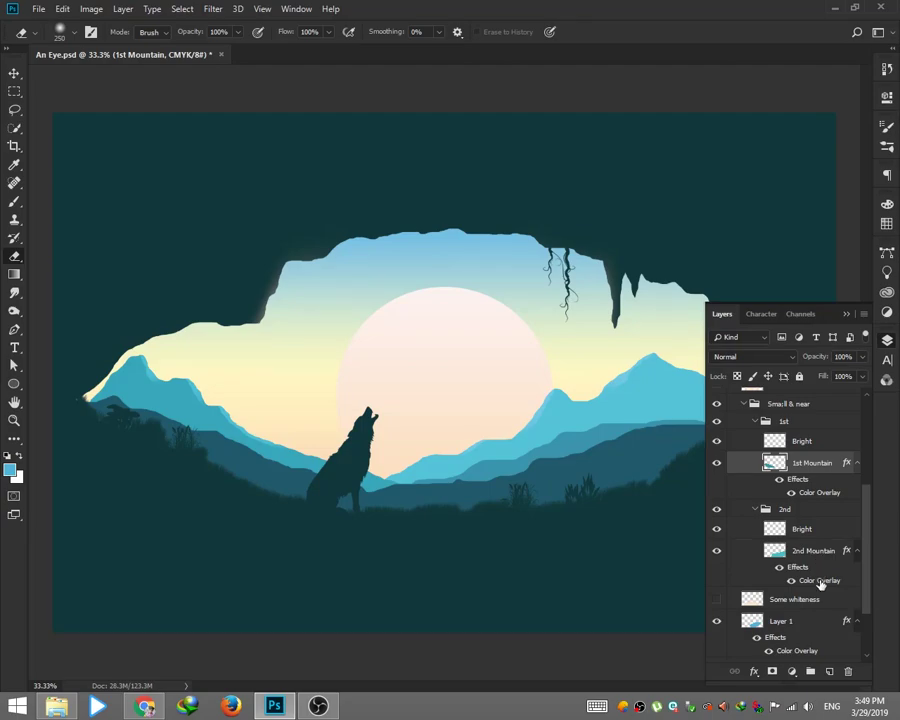
Change the 2nd Mountain's Color Overlay to the slightly brighter teal 1a7286
double_click(820, 582)
left_click(682, 112)
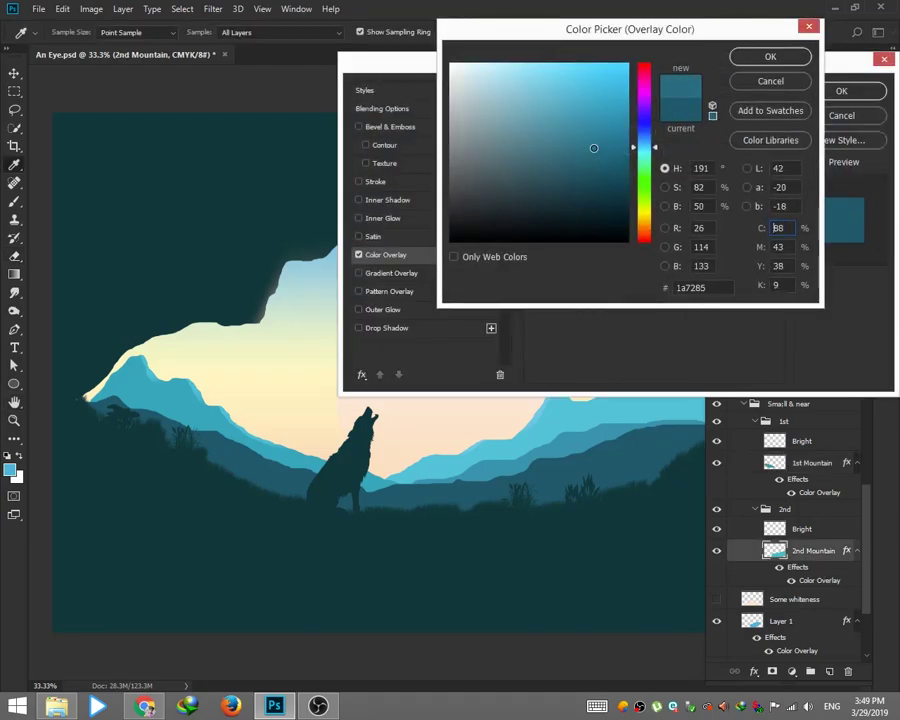
left_click_drag(593, 148, 594, 149)
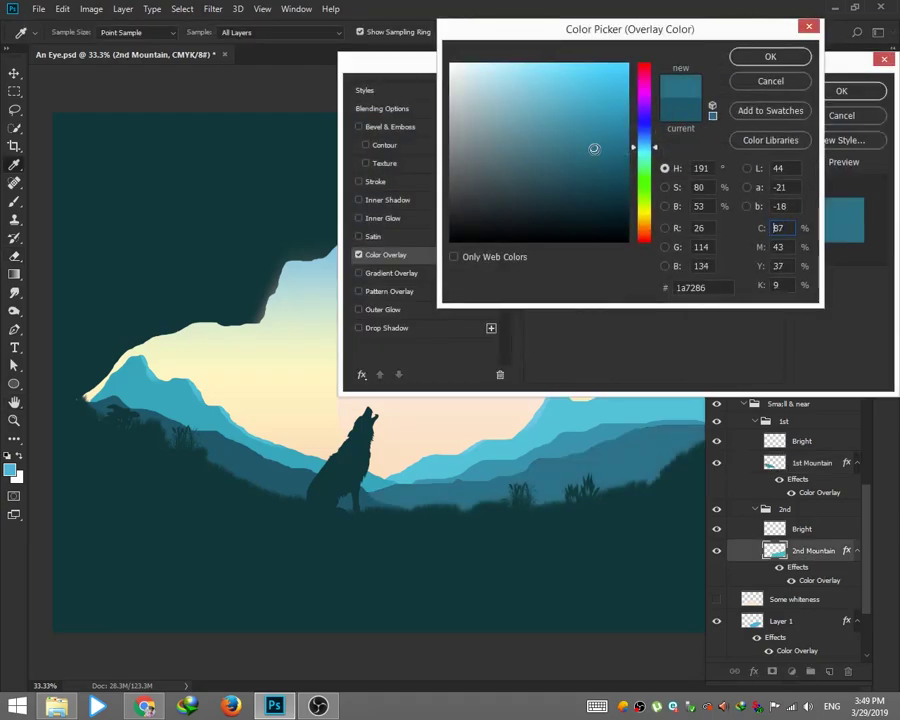
left_click(770, 56)
left_click(841, 90)
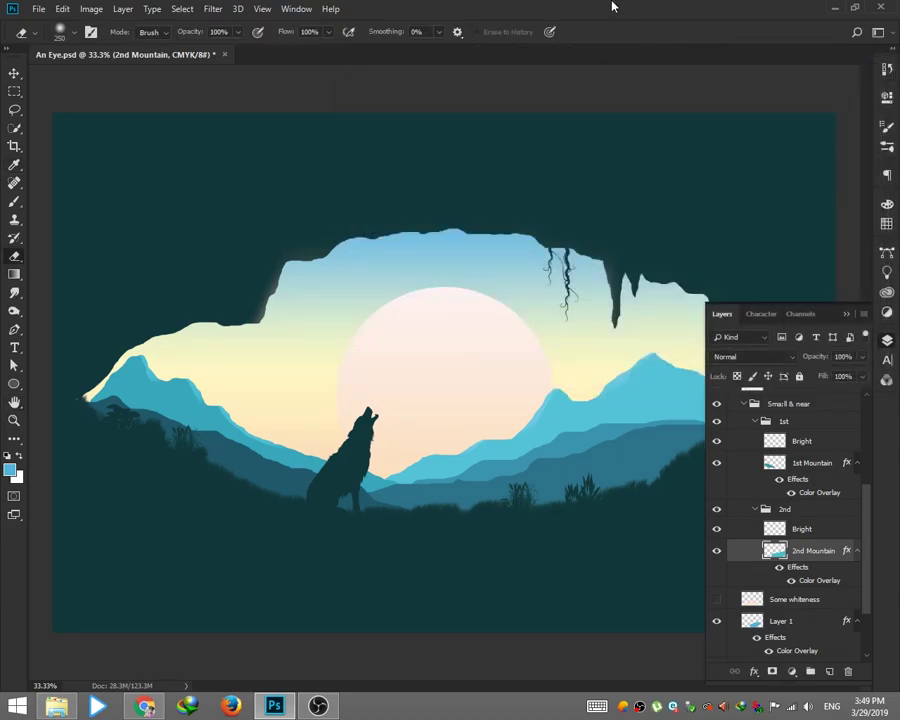
Lasso the left mountain area on the 1st group's Bright layer, intersected with the 1st Mountain shape
left_click(12, 420)
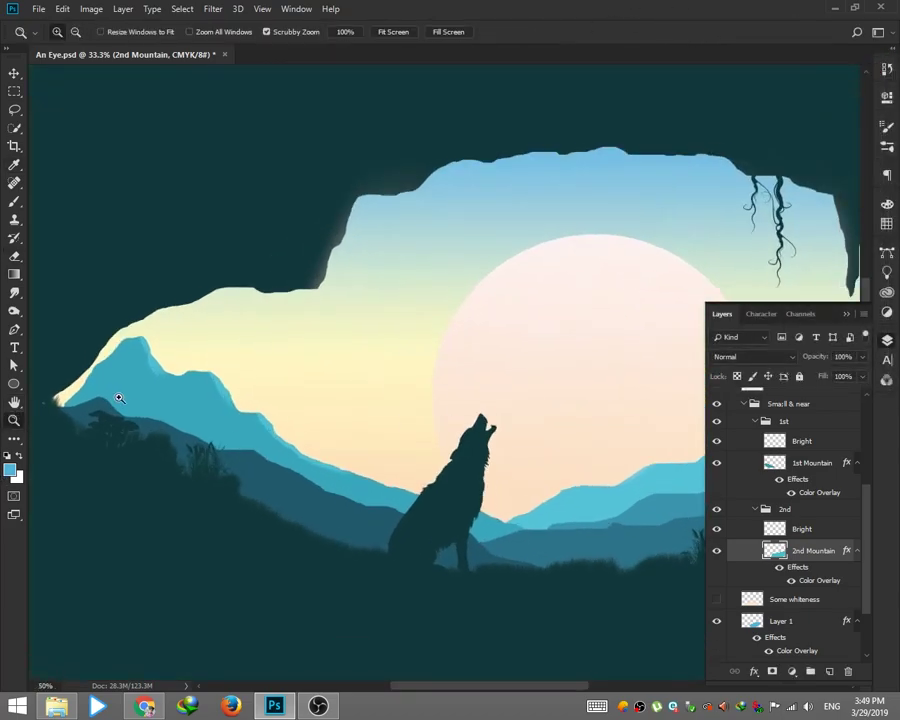
left_click_drag(116, 394, 138, 432)
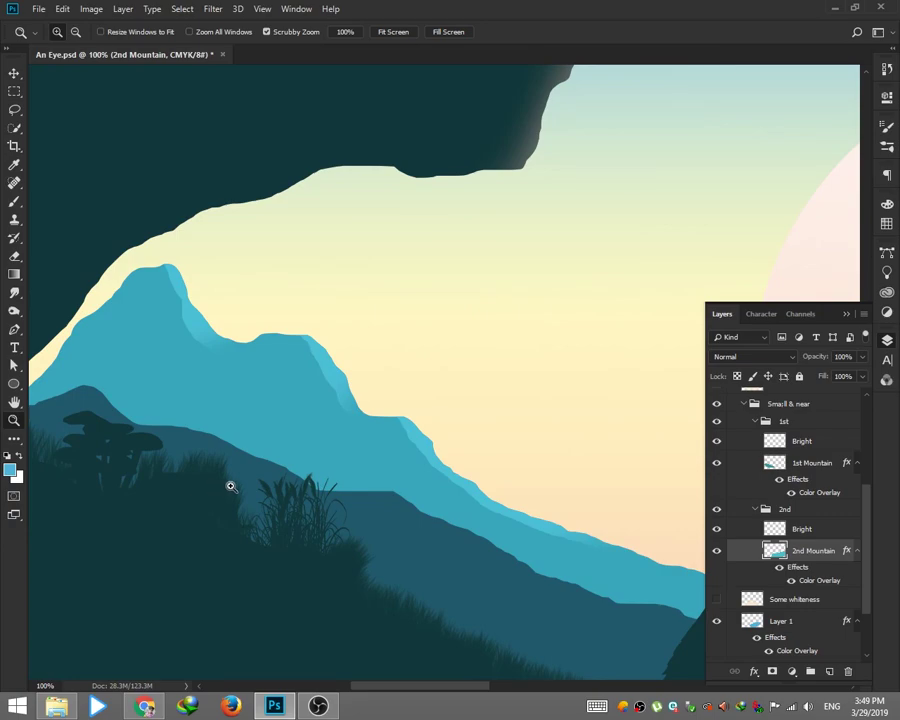
key("l")
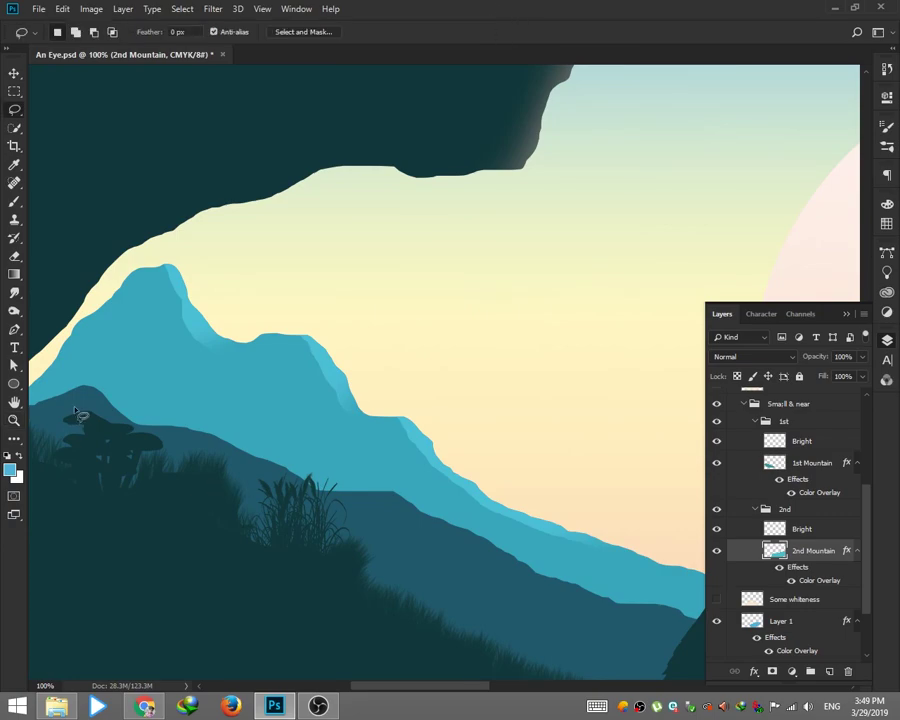
left_click_drag(76, 382, 208, 466)
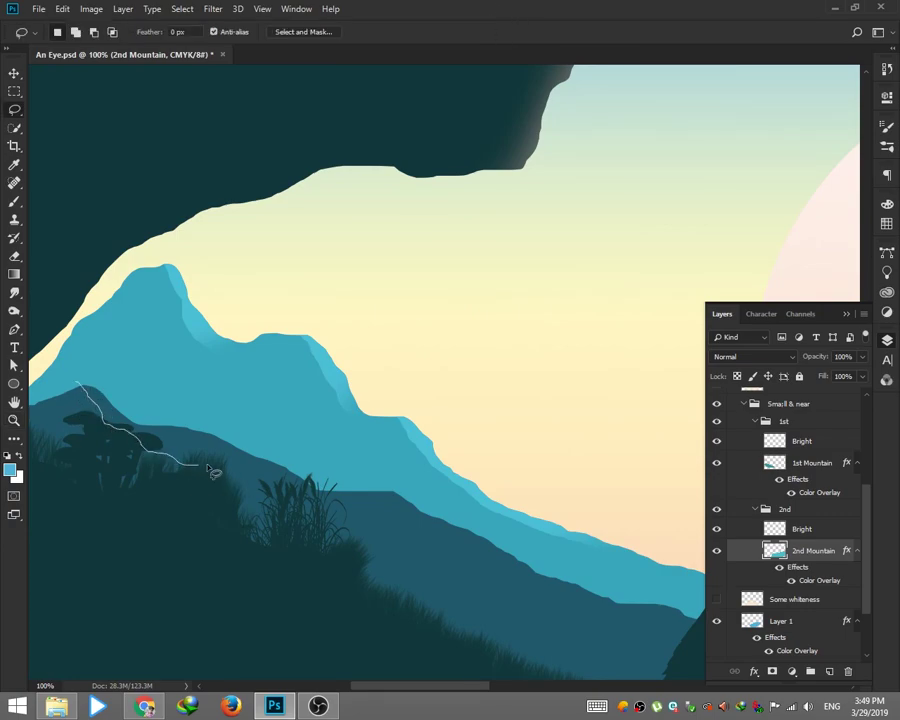
left_click_drag(208, 466, 237, 289)
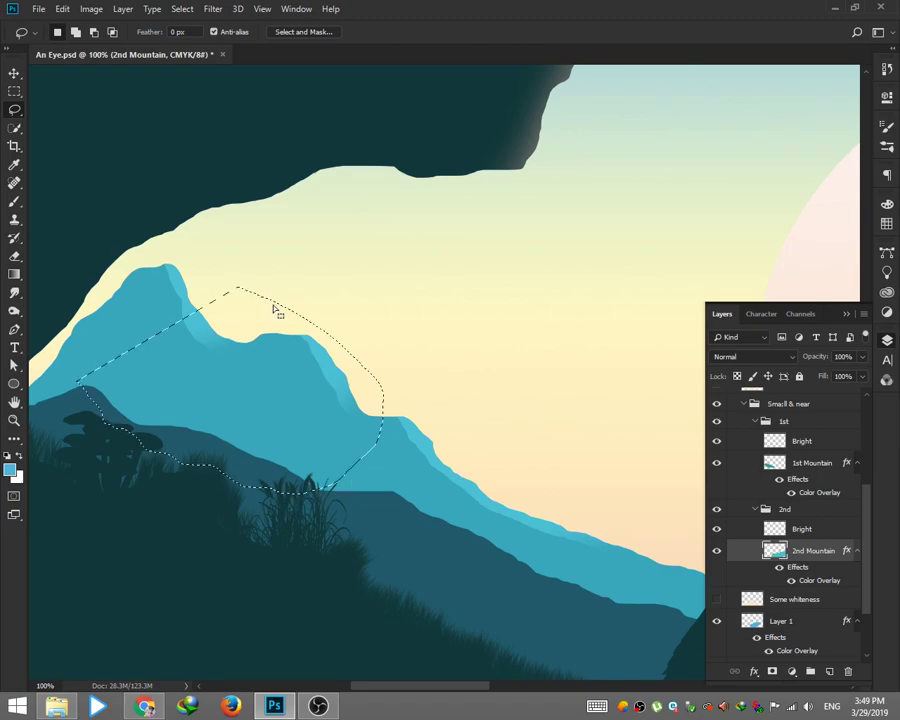
left_click(817, 447)
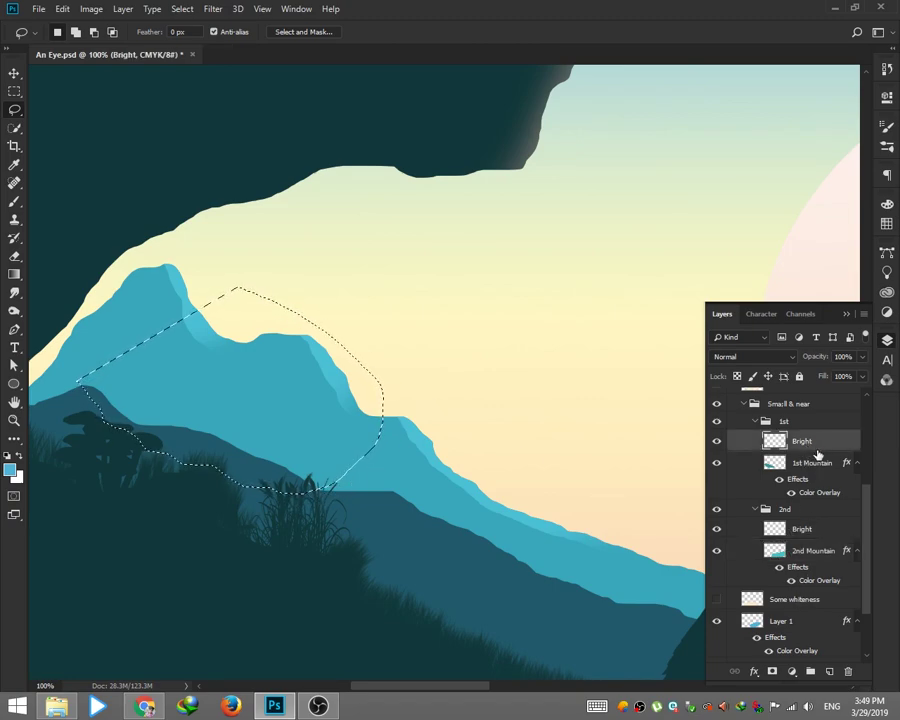
left_click(776, 461, "ctrl+alt+shift")
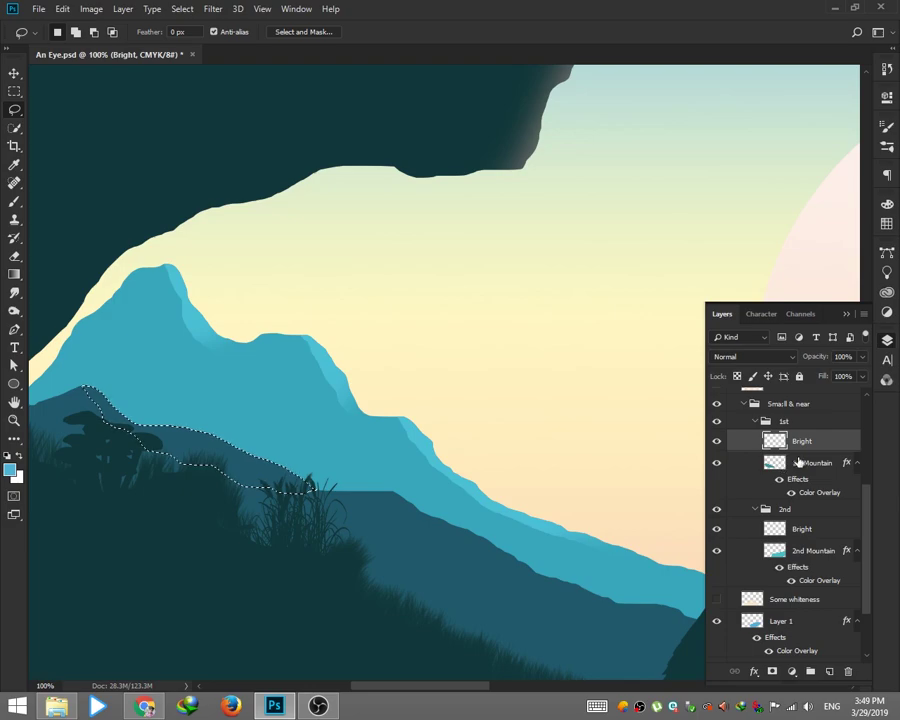
Fill the selected strip with a lighter teal sampled from the mountain
left_click(10, 470)
left_click(470, 534)
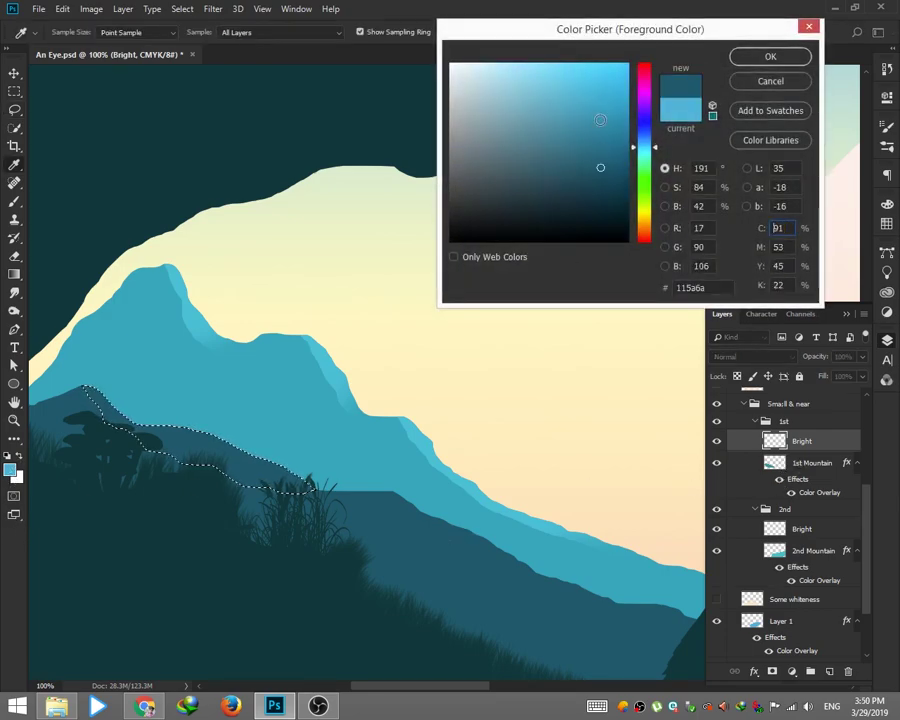
left_click_drag(576, 138, 580, 112)
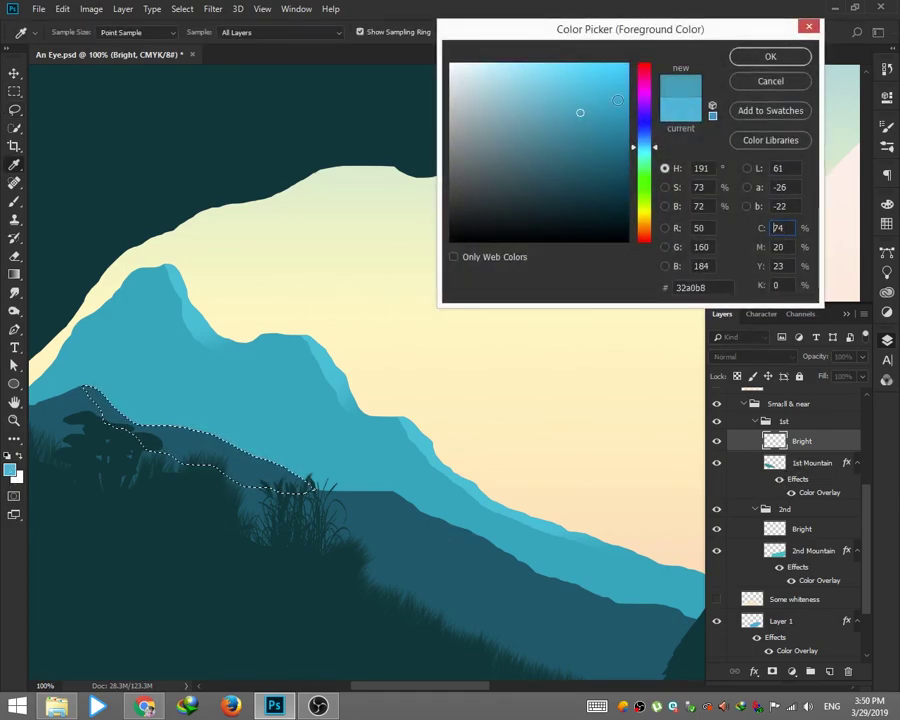
left_click(770, 56)
key("alt+BackSpace")
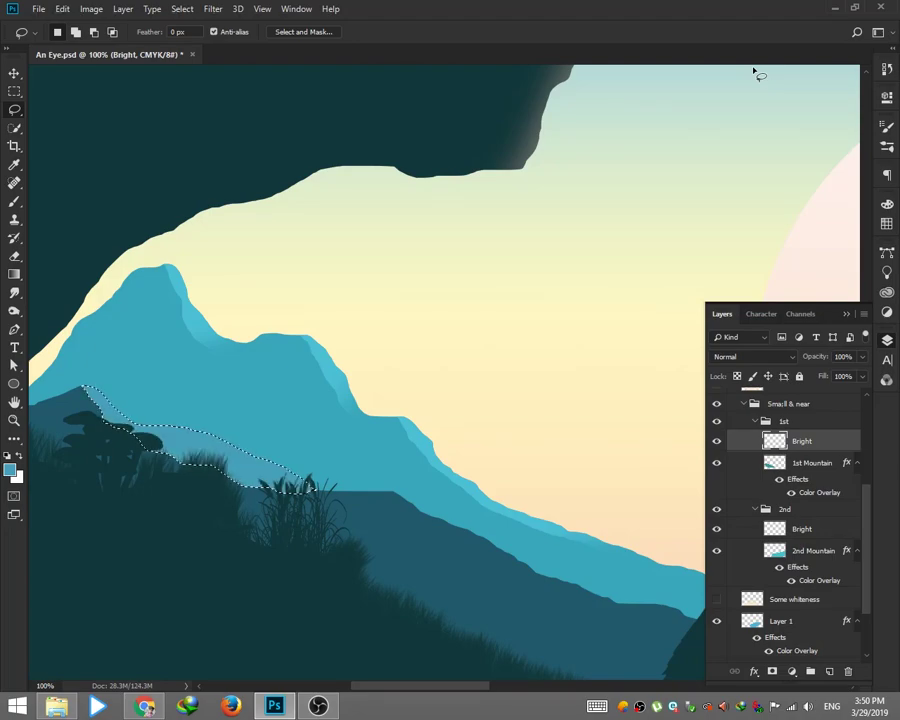
Try a brighter teal foreground, then settle on a darker teal shading colour
left_click(10, 468)
left_click(596, 167)
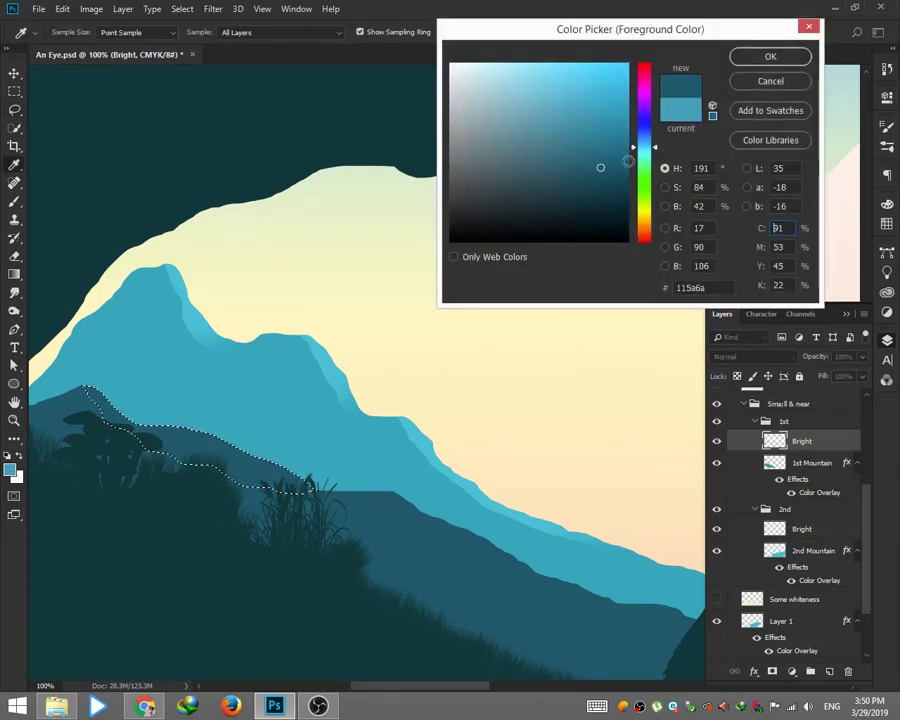
left_click(599, 154)
left_click(601, 120)
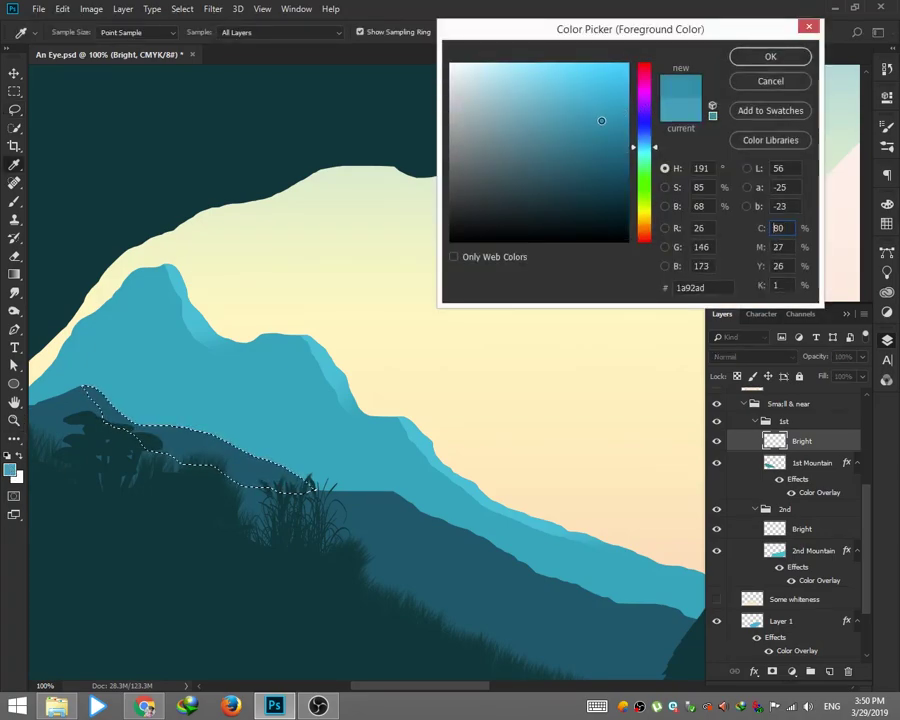
left_click(767, 58)
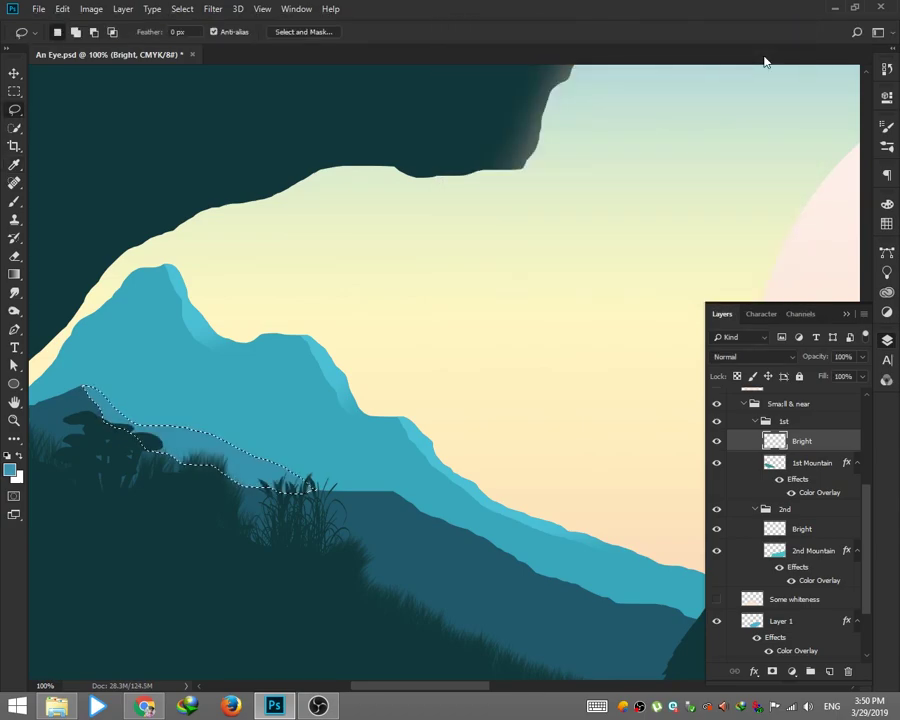
left_click(10, 470)
left_click(598, 165)
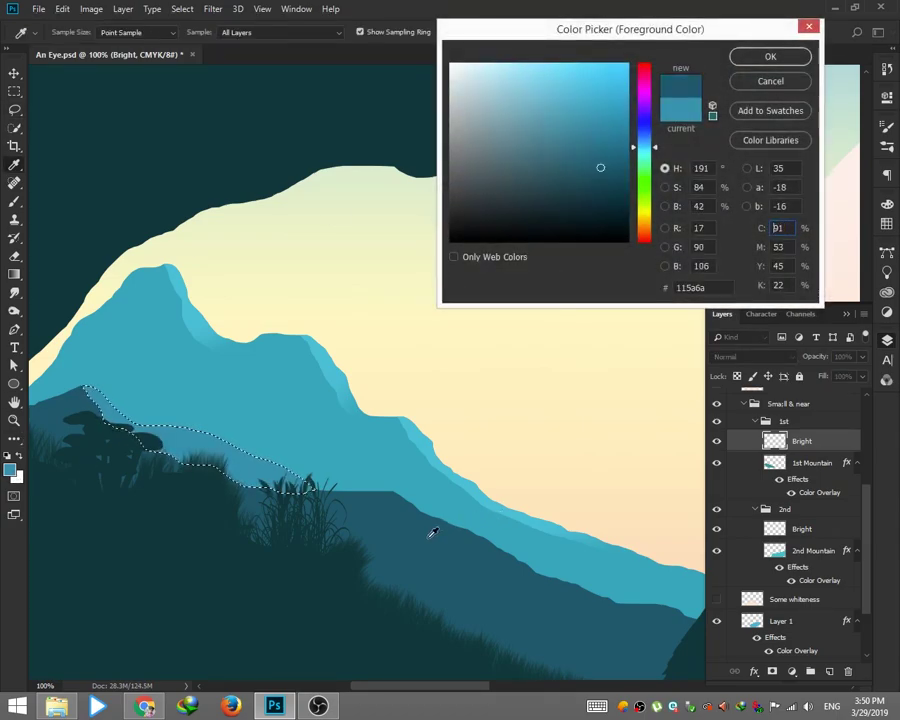
left_click(767, 60)
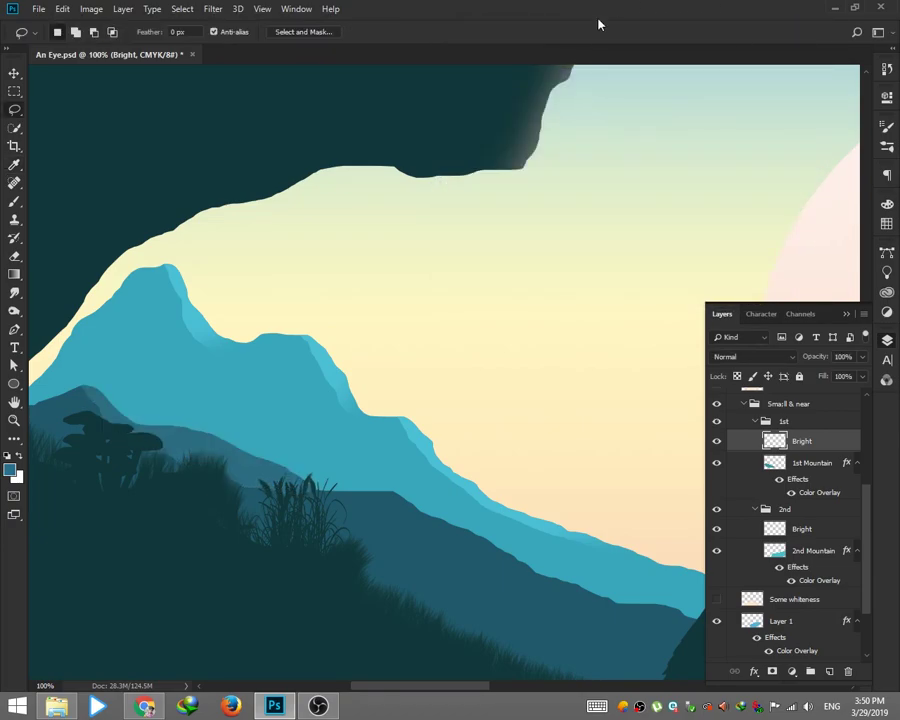
Lasso the hillside toward the wolf, intersect it with the 1st Mountain, then deselect
key("e")
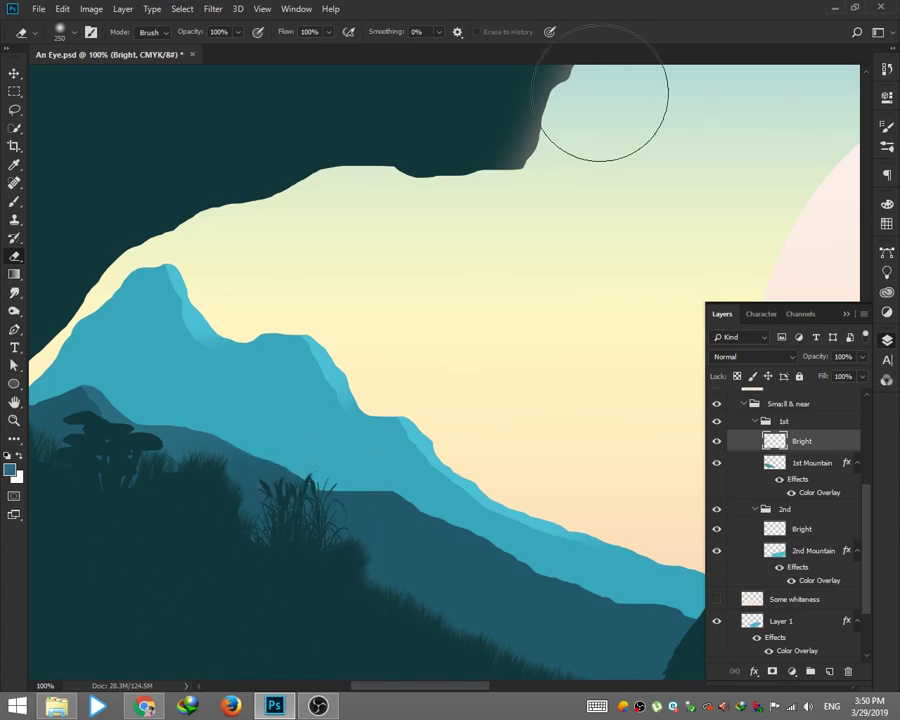
left_click_drag(500, 456, 310, 338)
key("l")
mouse_move(185, 415)
left_mouse_down()
mouse_move(245, 472)
mouse_move(359, 544)
mouse_move(506, 466)
mouse_move(424, 314)
mouse_move(436, 328)
left_mouse_up()
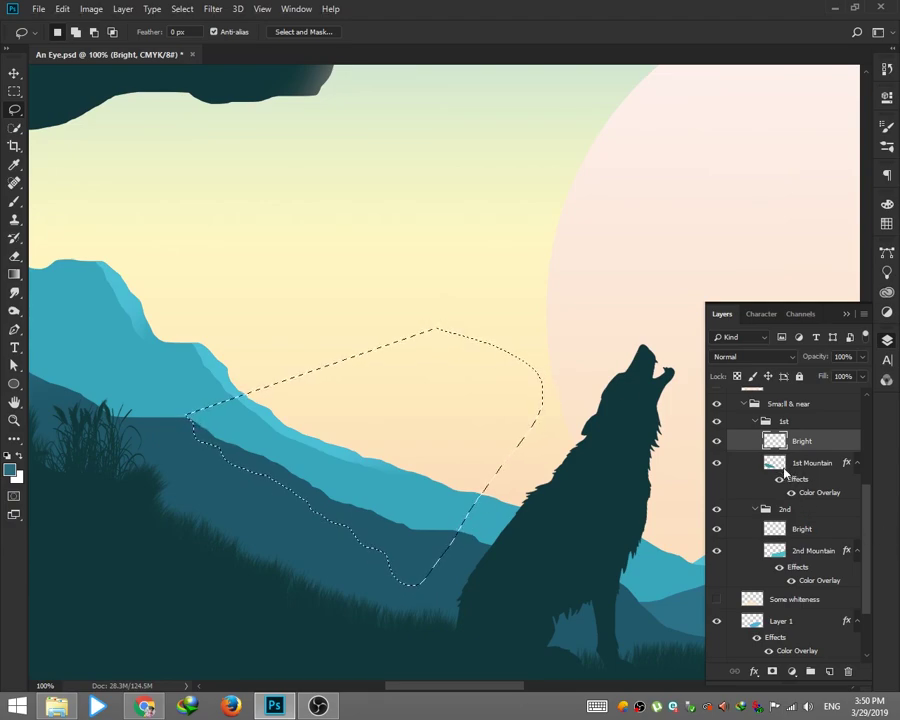
left_click(782, 470, "ctrl+alt+shift")
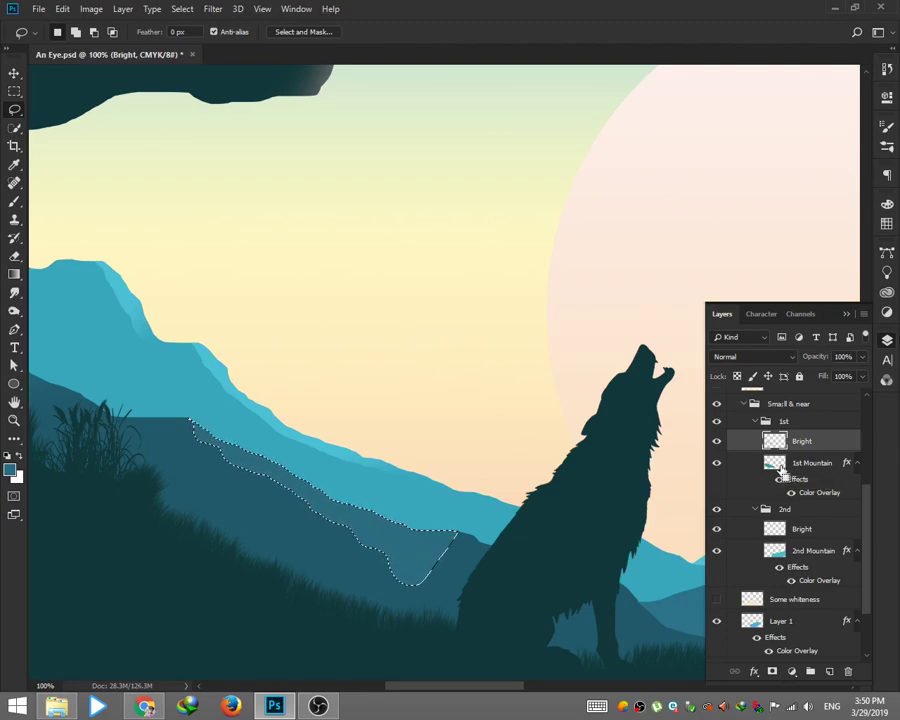
key("ctrl+d")
Zoom out and pan to bring the right side of the scene into view
key("e")
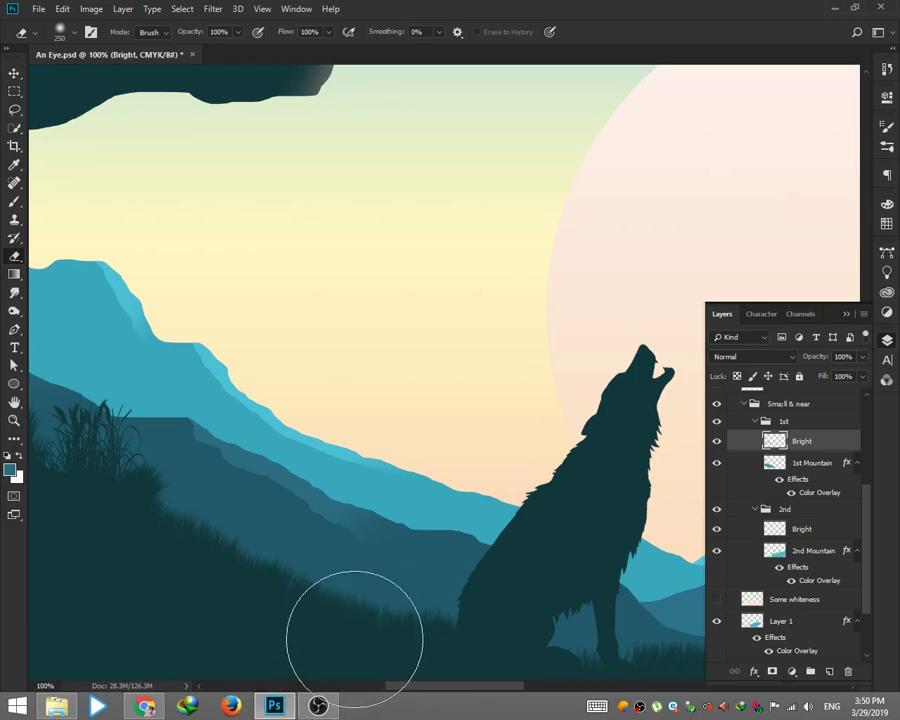
key("ctrl+minus")
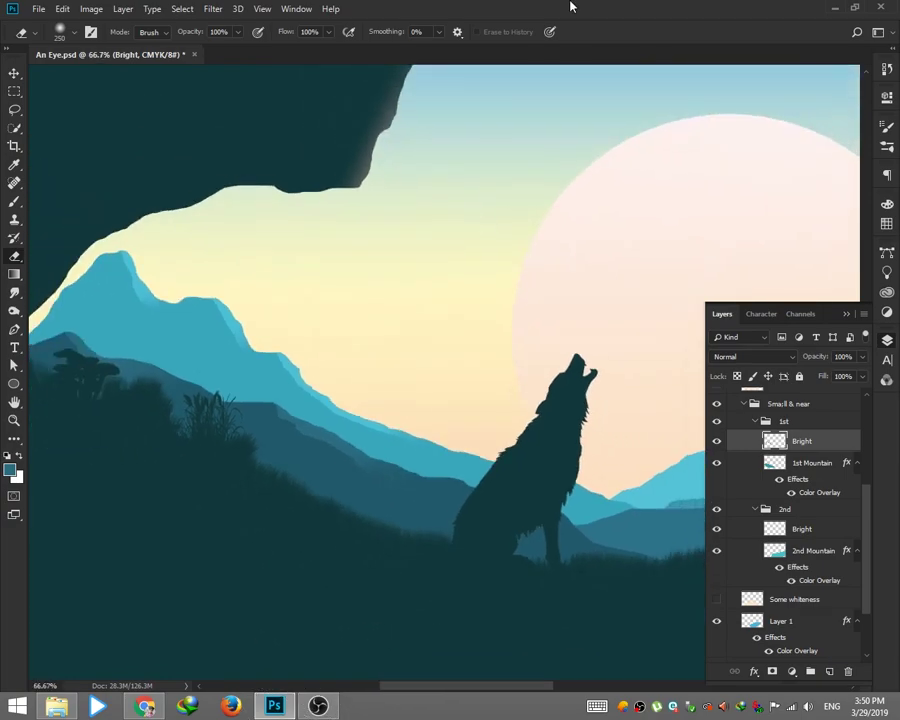
key("ctrl+minus")
key("space")
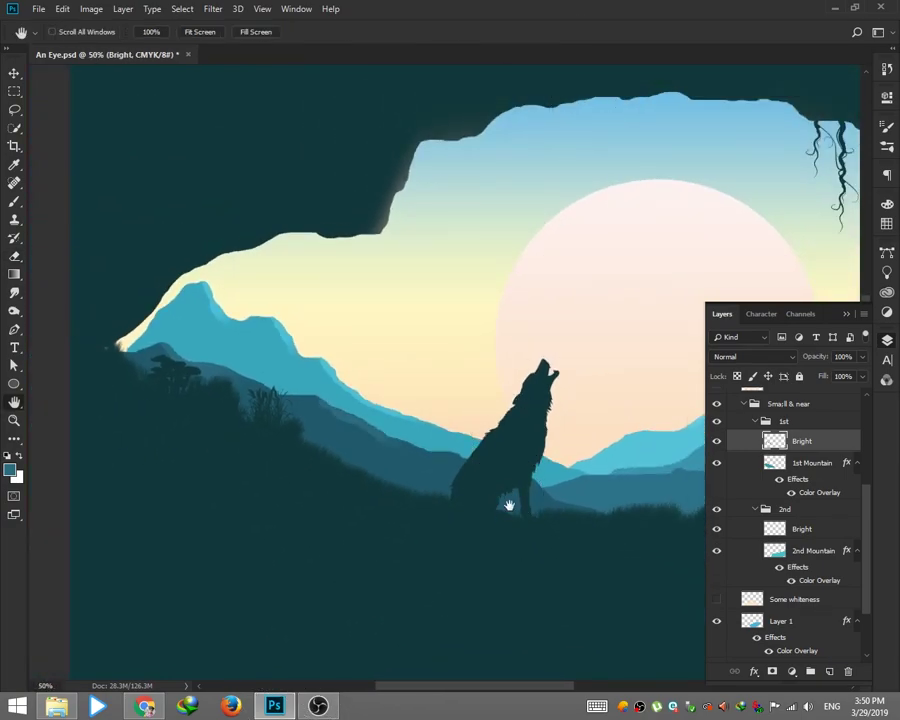
left_click_drag(509, 505, 293, 476)
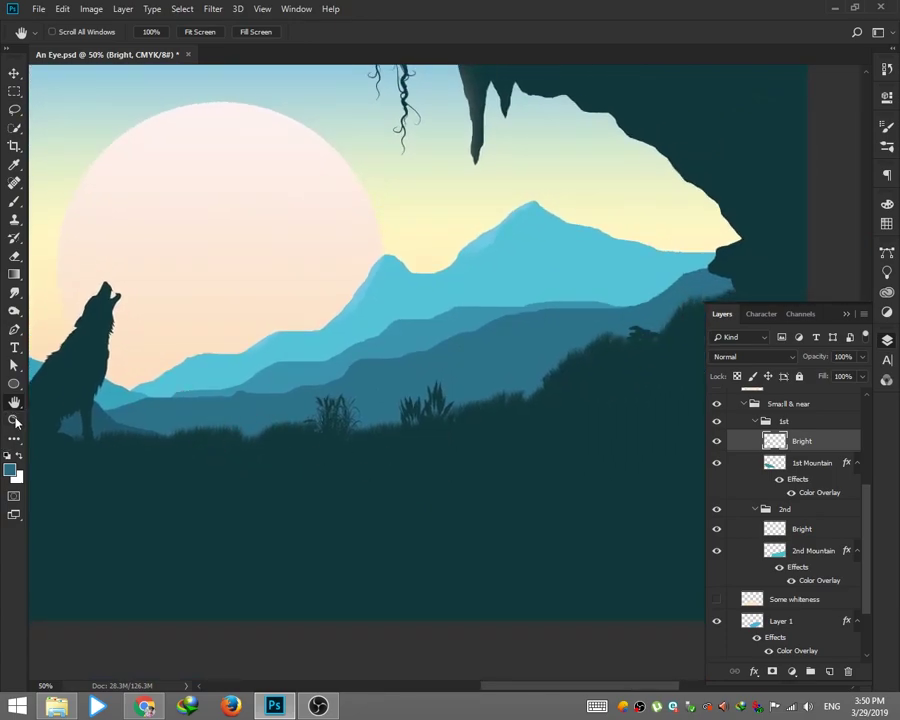
On the 2nd group's Bright layer, fill a lassoed right mountain edge with lighter blue
left_click(15, 422)
left_click(572, 372)
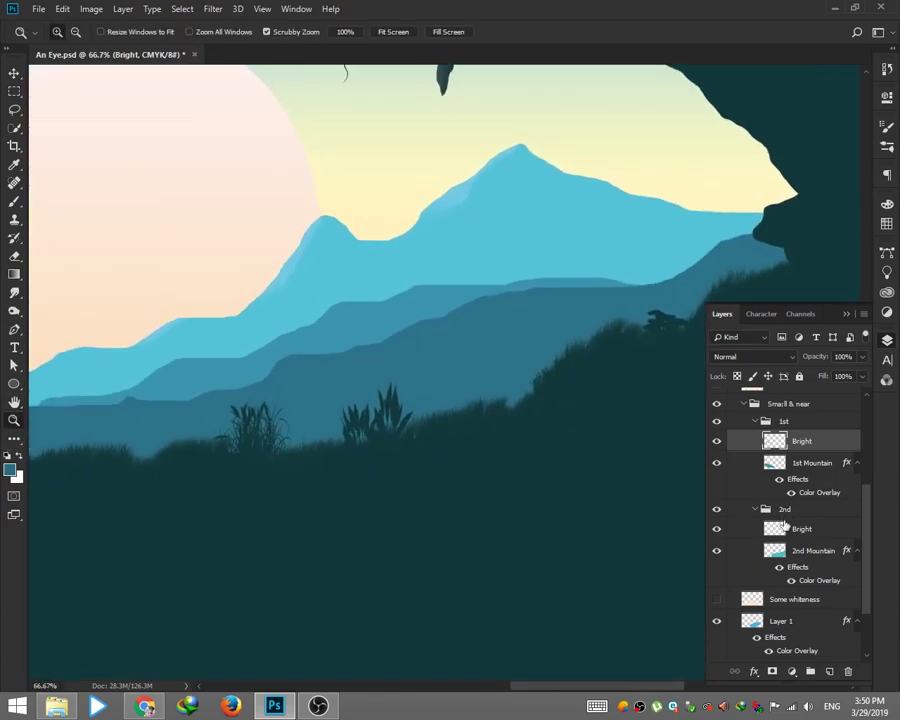
left_click(825, 535)
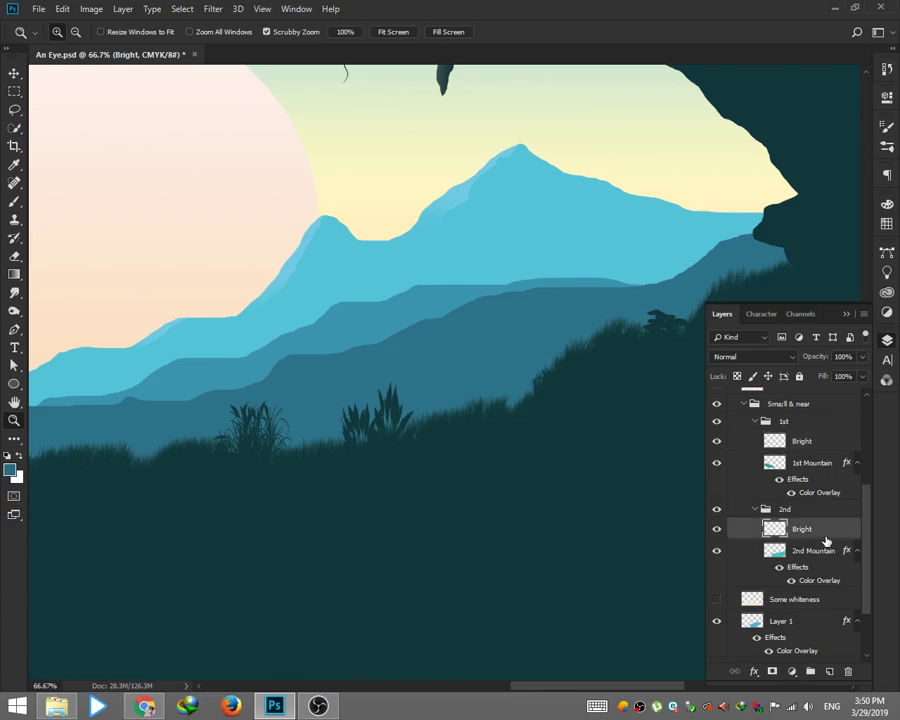
key("l")
left_click_drag(765, 233, 689, 285)
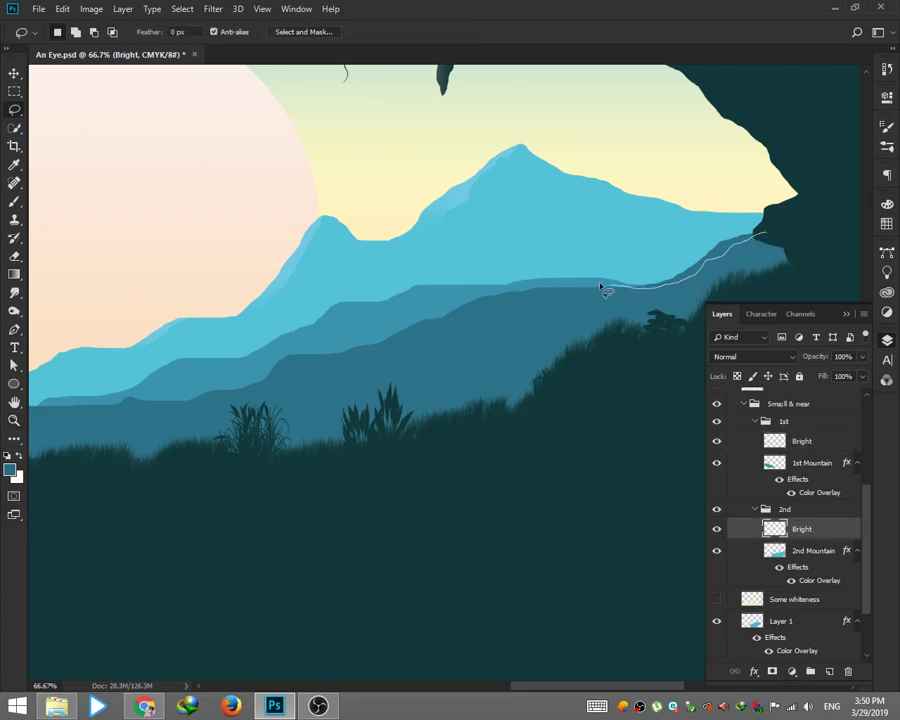
left_click_drag(604, 289, 740, 161)
left_click(11, 470)
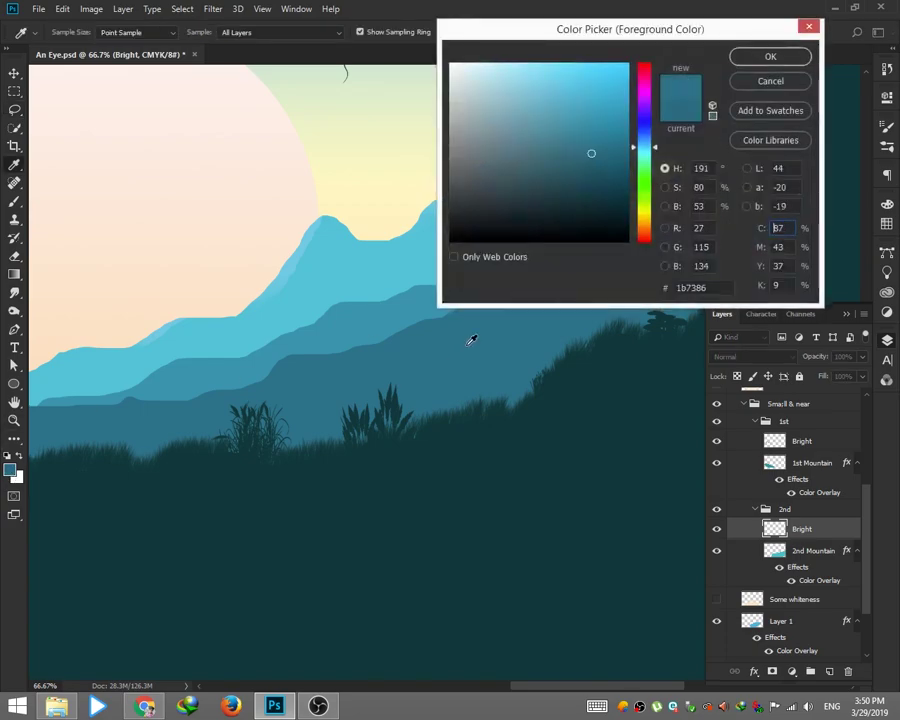
left_click(766, 56)
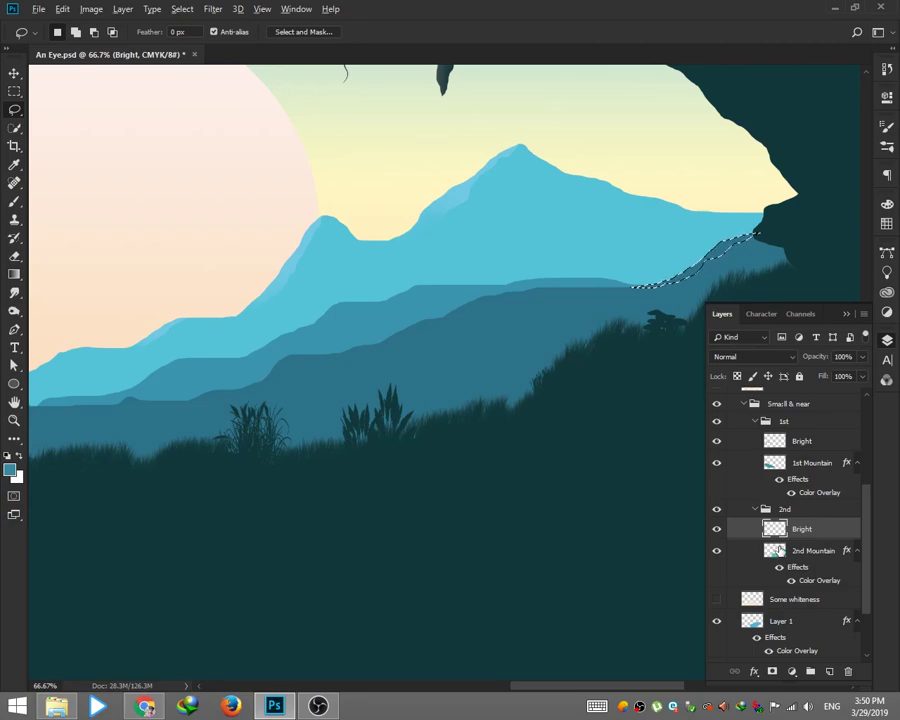
key("alt+BackSpace")
key("ctrl+d")
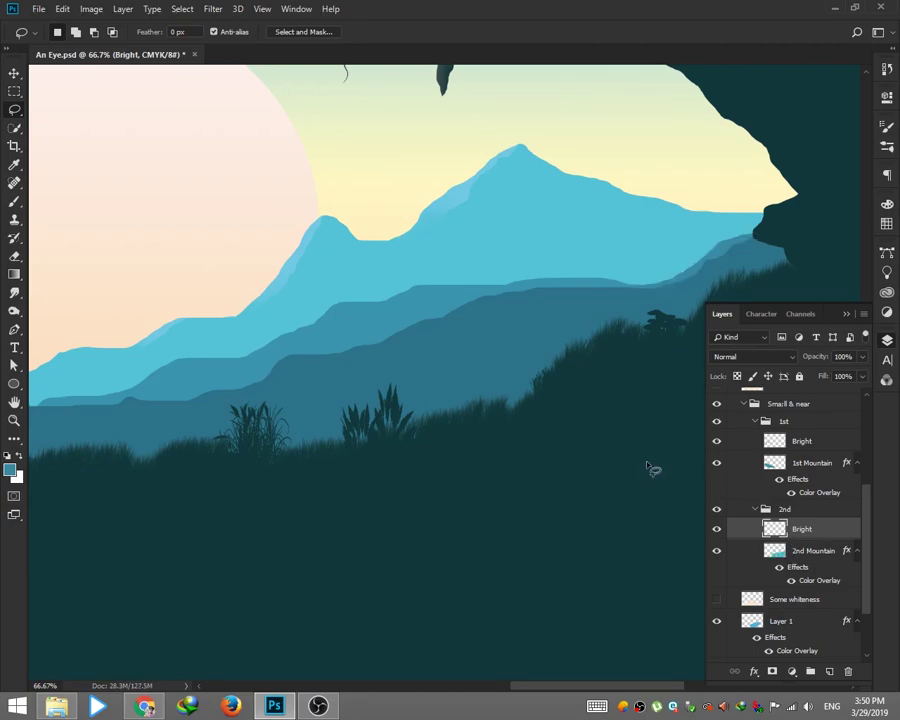
Lasso the second mountain ridge, intersect with the 2nd Mountain, deselect, and fit the image
key("e")
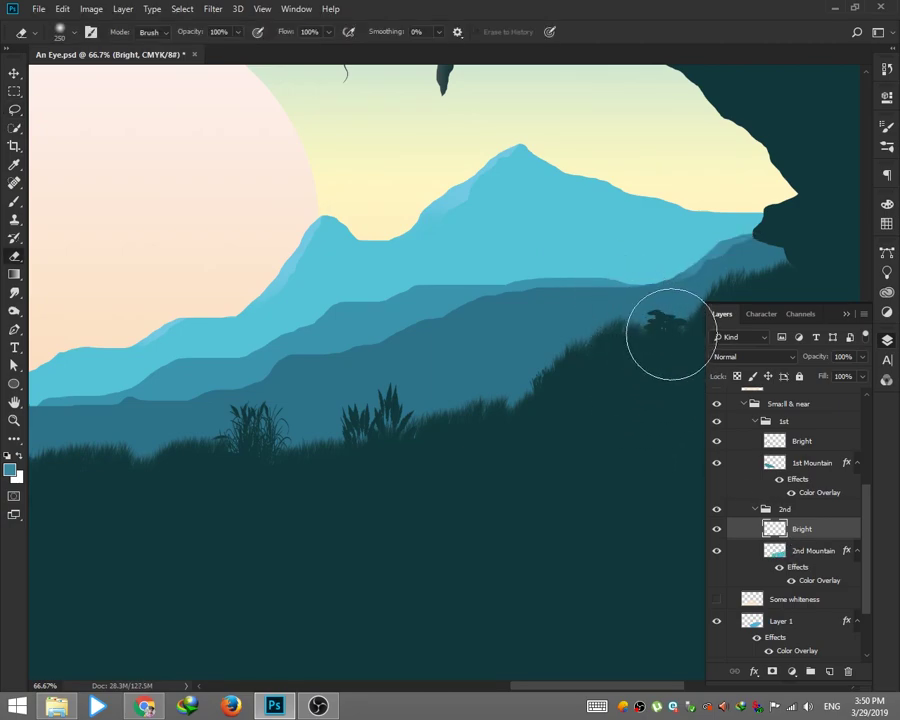
key("l")
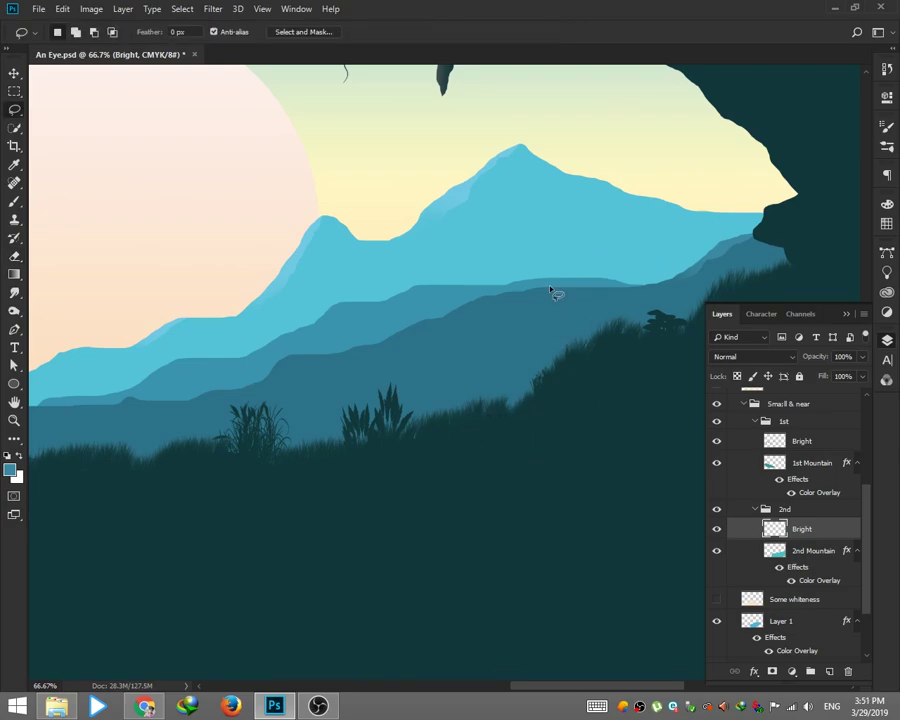
left_click_drag(548, 288, 426, 343)
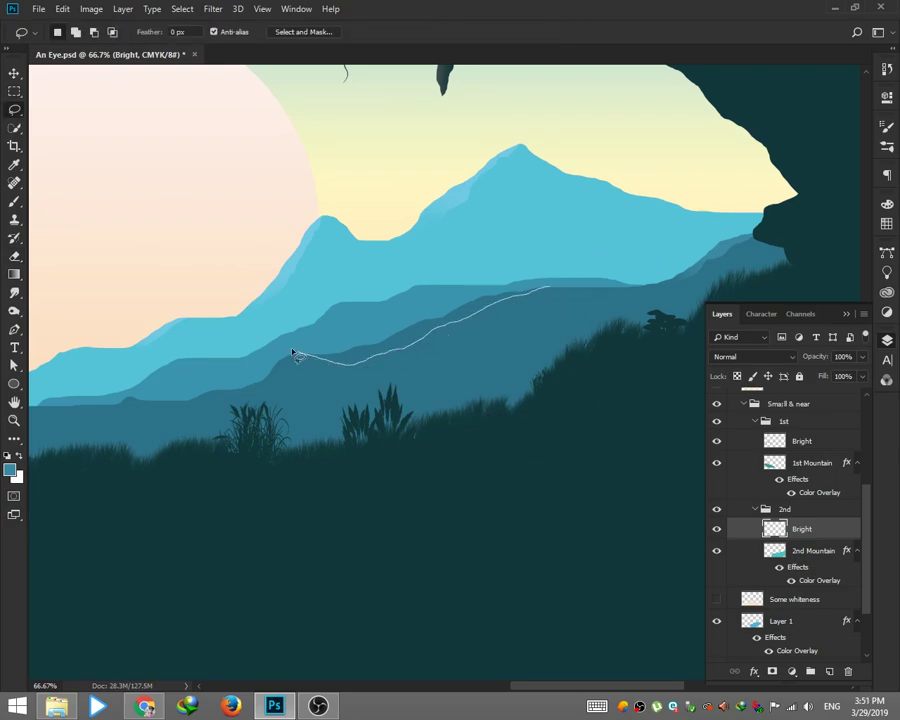
left_click_drag(295, 355, 545, 286)
left_click(772, 549, "ctrl+alt+shift")
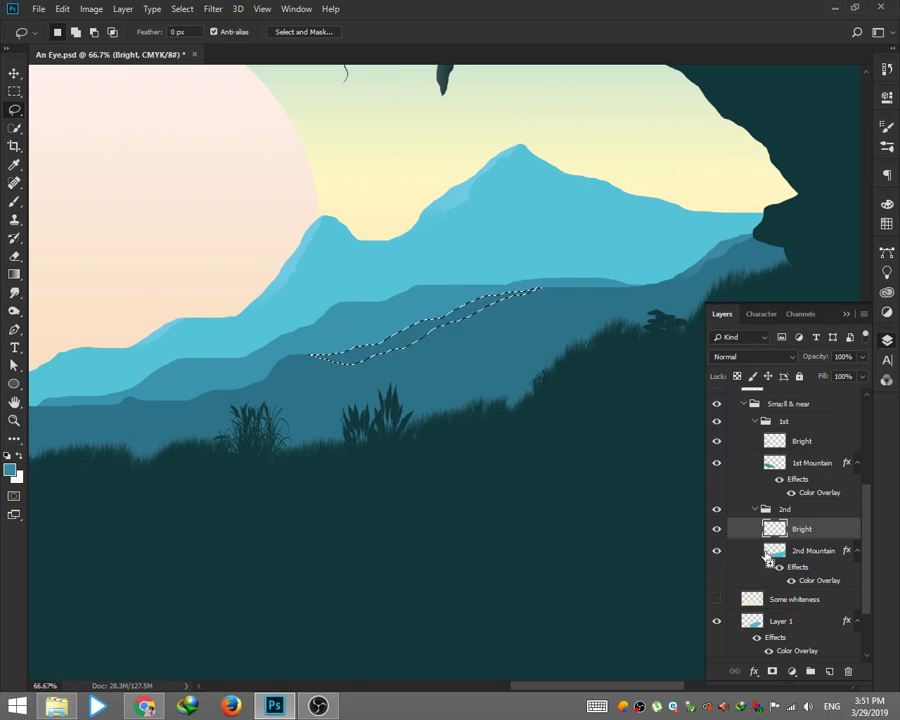
key("ctrl+d")
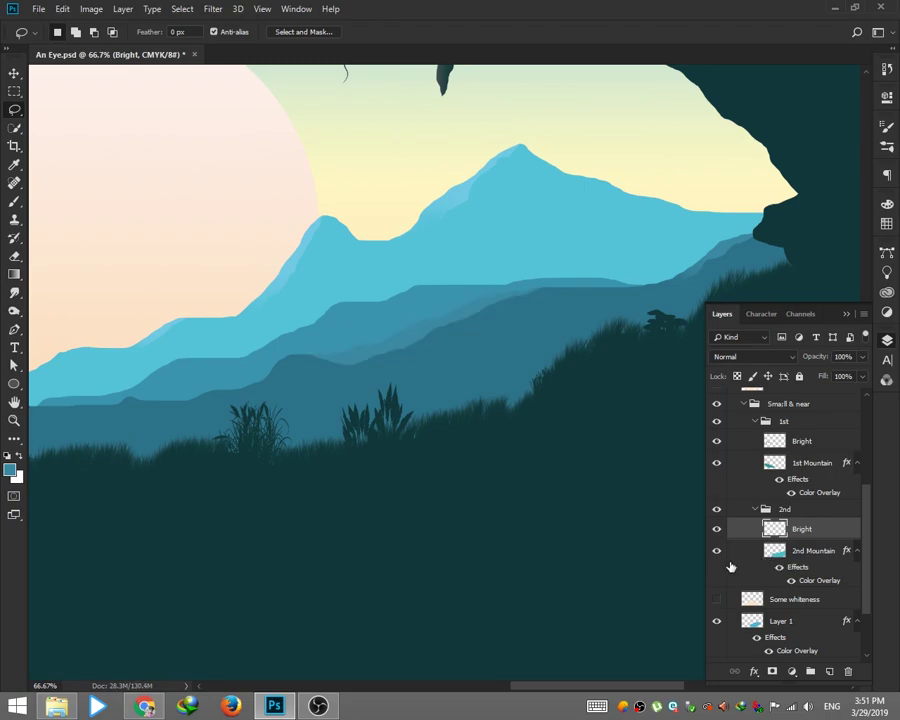
key("e")
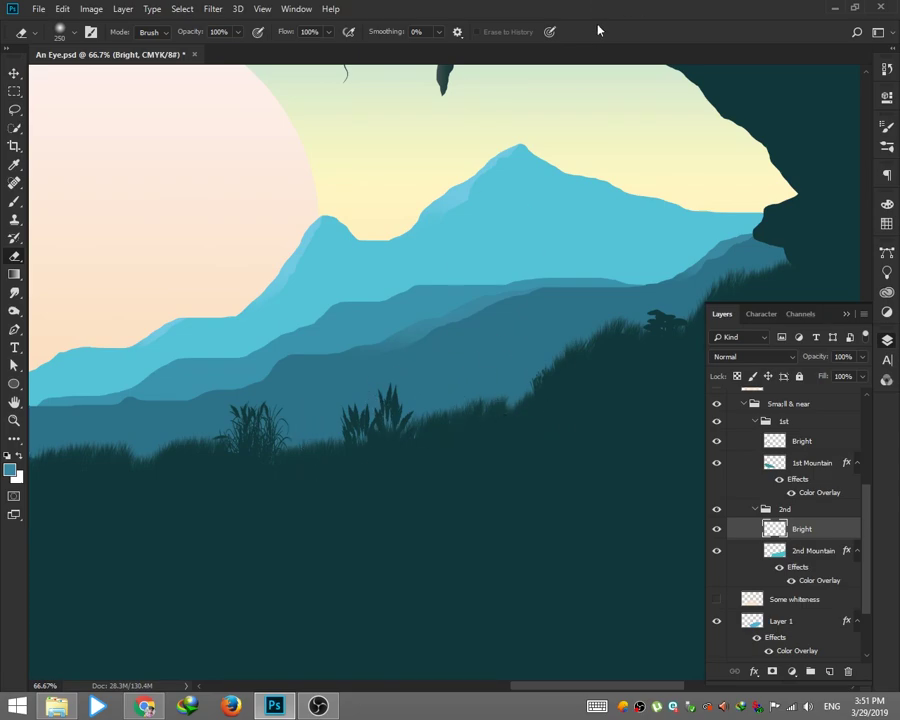
key("ctrl+0")
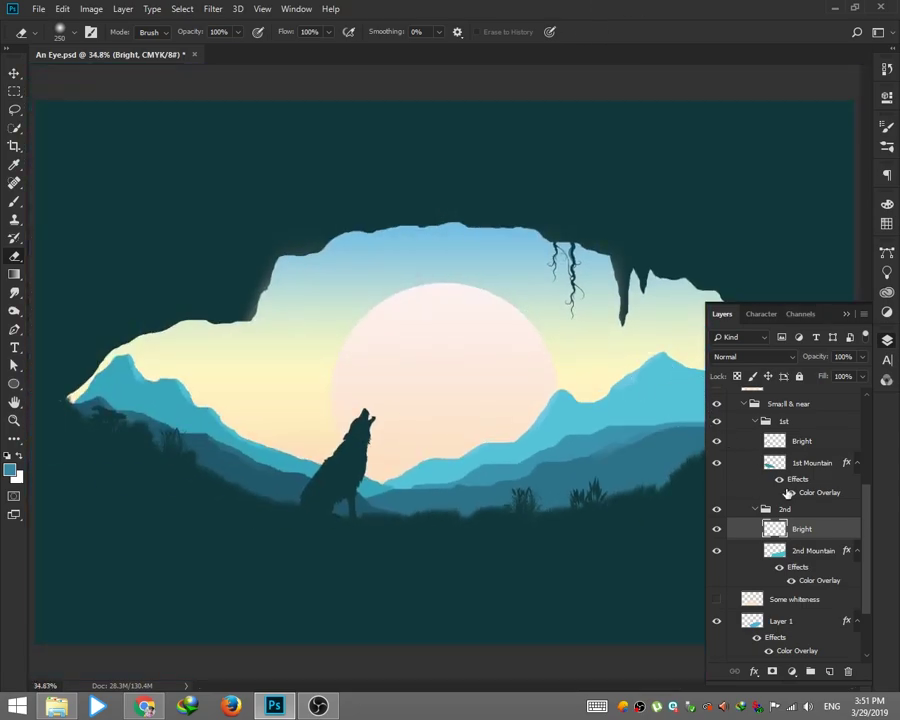
Move Layer 1 below the 2nd group, group it as 3rd, and name it 3rd Mountain
left_click(811, 600)
mouse_move(810, 621)
left_mouse_down()
mouse_move(810, 489)
mouse_move(818, 568)
left_mouse_up()
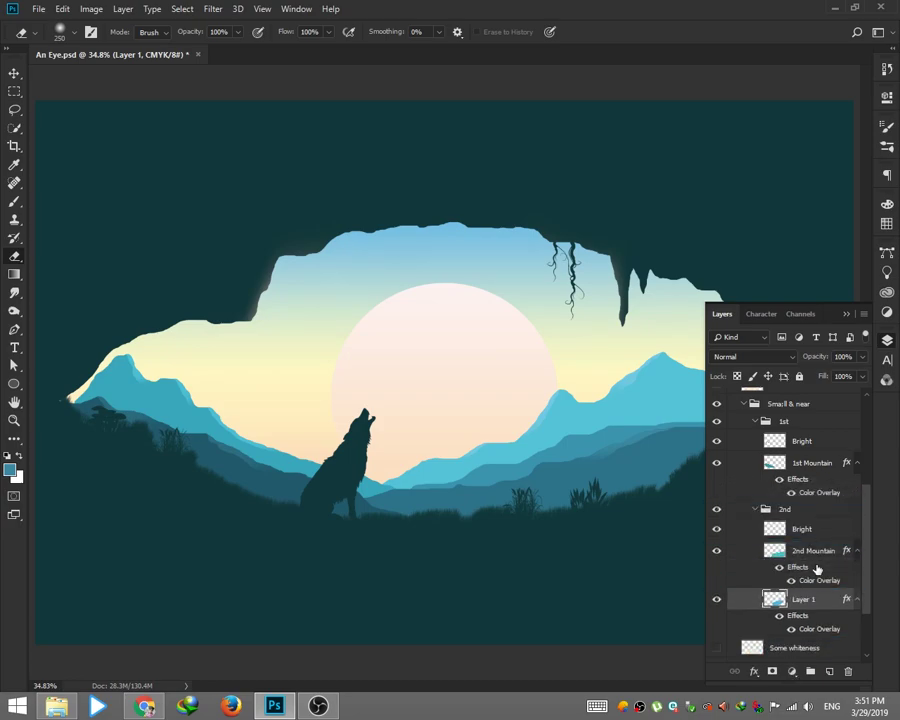
key("ctrl+g")
double_click(805, 598)
type("3rd")
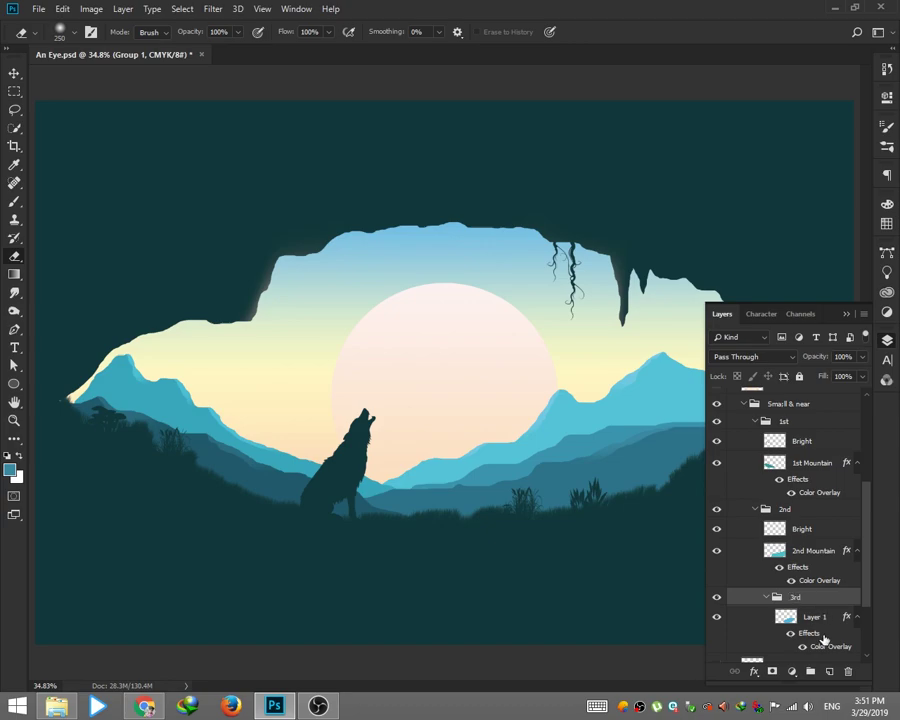
left_click(818, 631)
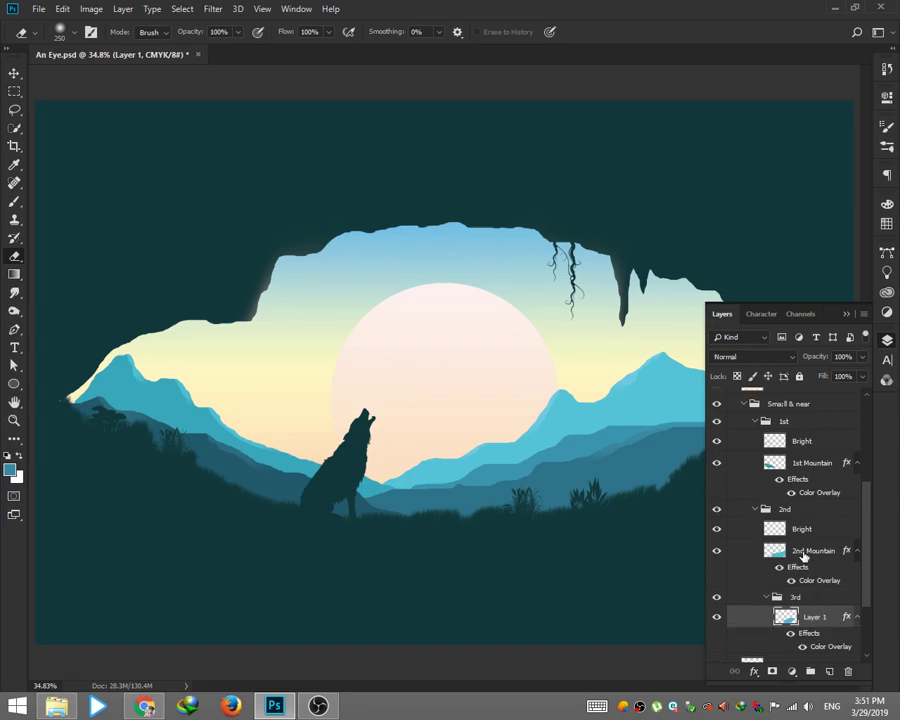
double_click(810, 551)
left_click(814, 618)
type("3rd Mountain")
key("Return")
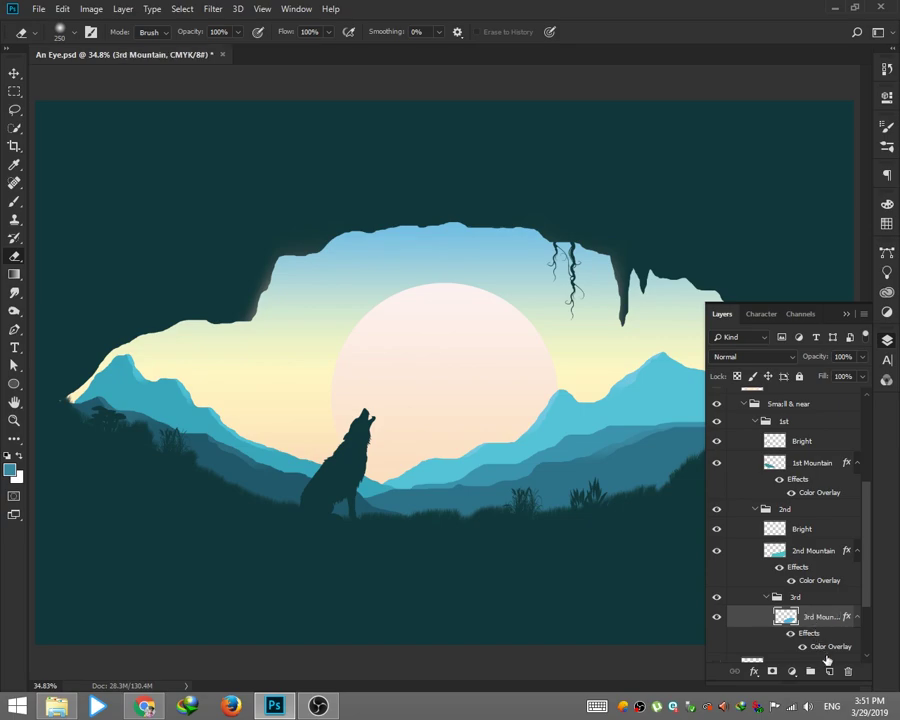
Add a new empty layer above 3rd Mountain named Bright
left_click(829, 671)
double_click(813, 618)
type("Brigh")
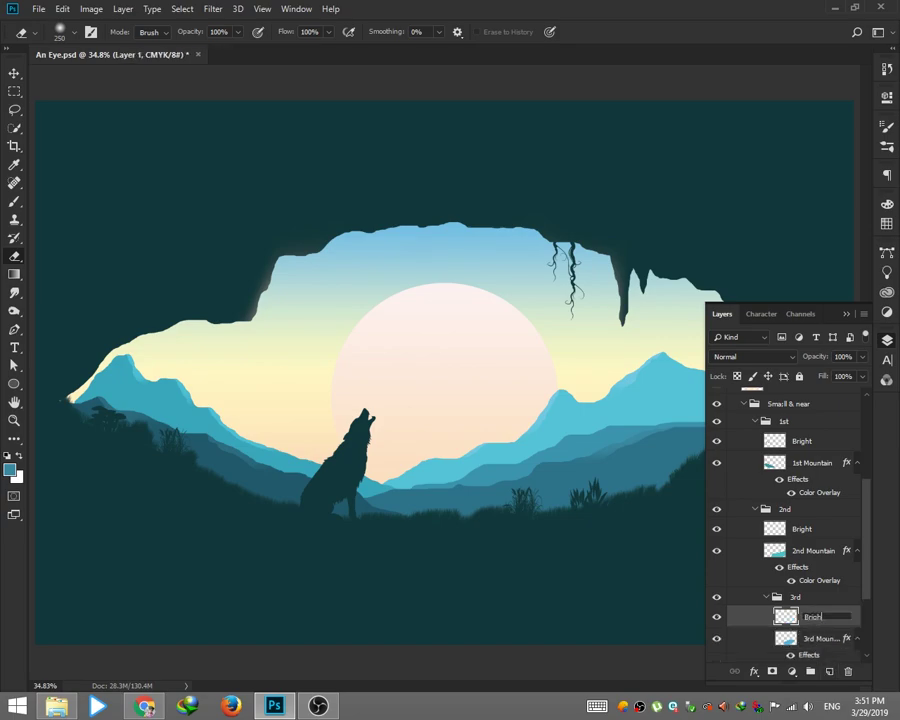
type("t")
key("Return")
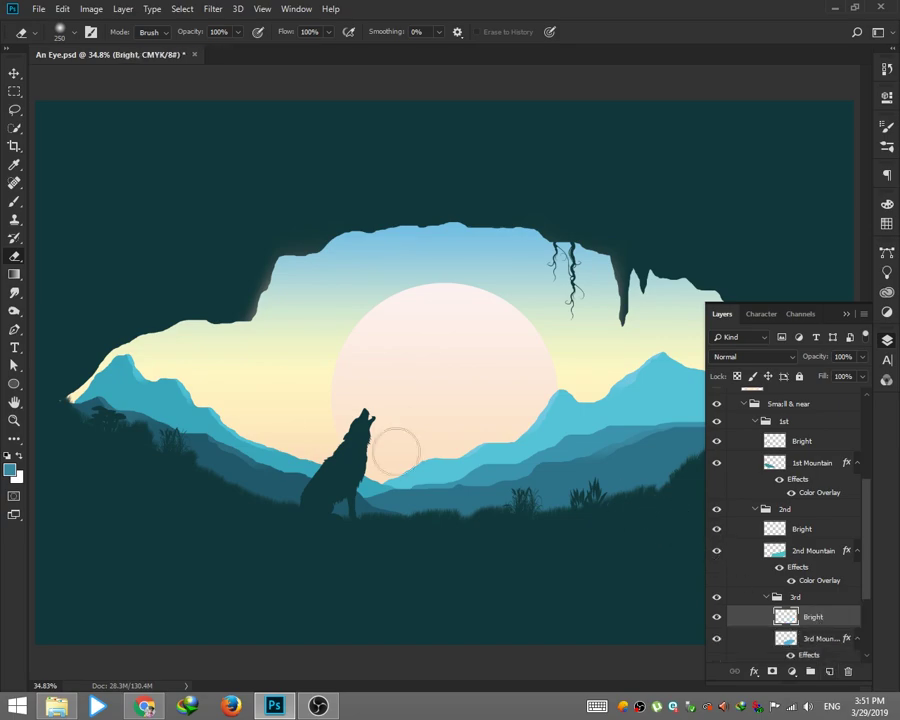
Lasso a thin right ridge strip and set the foreground to light teal 33a4bd (C 73)
left_click(15, 112)
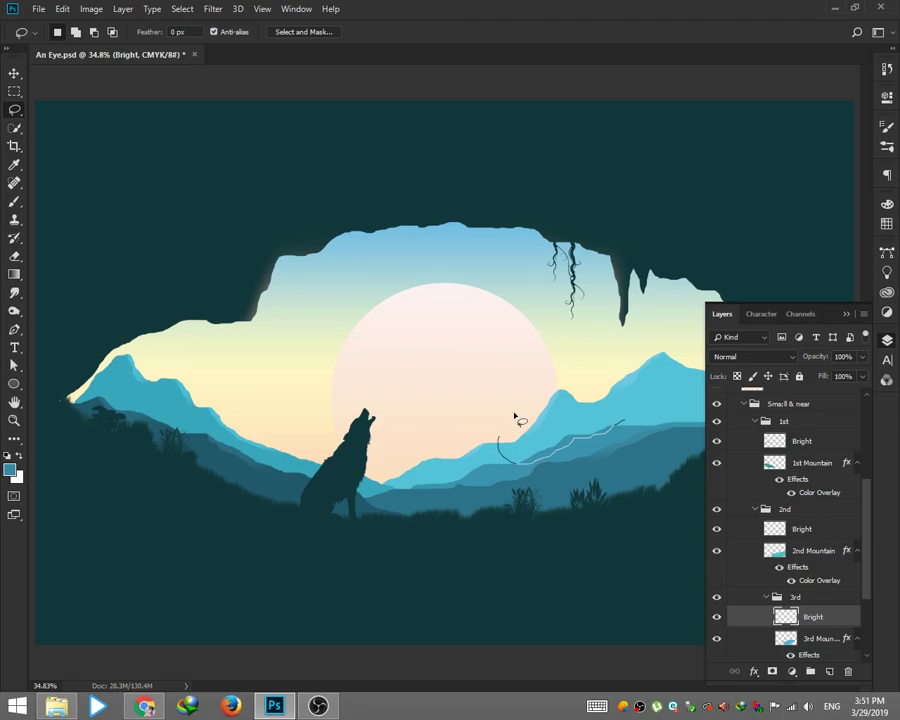
left_click_drag(514, 416, 520, 462)
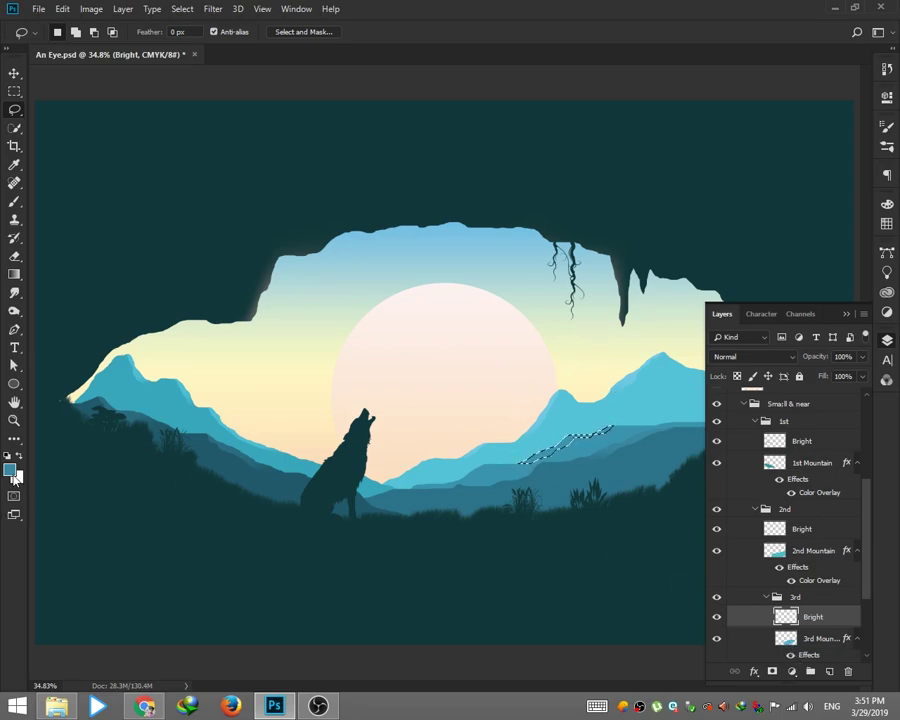
left_click(11, 470)
key("Down")
key("Down")
key("Down")
key("Down")
key("Down")
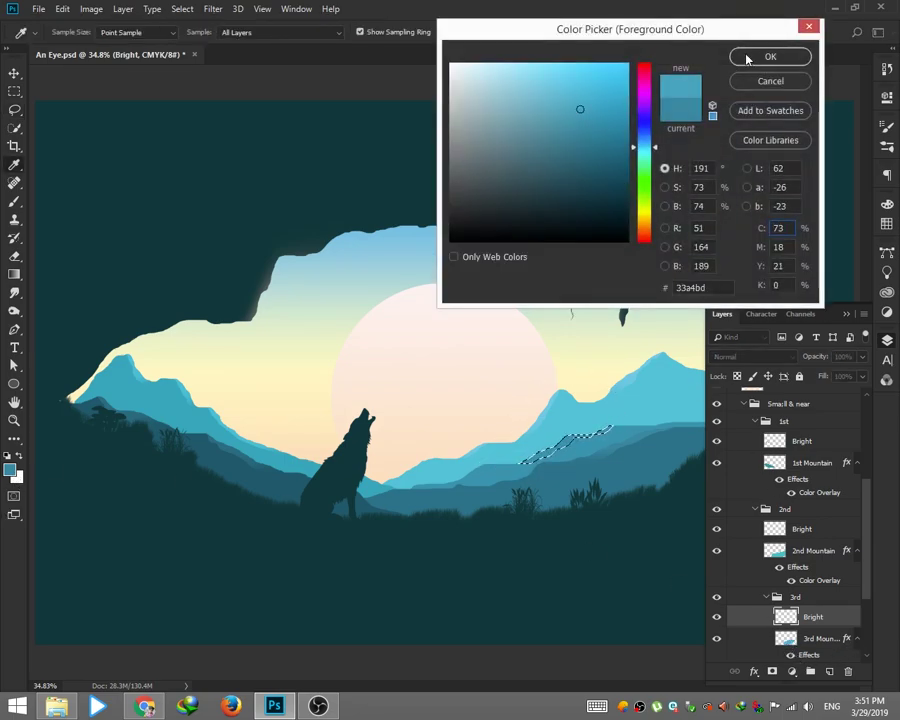
left_click(747, 59)
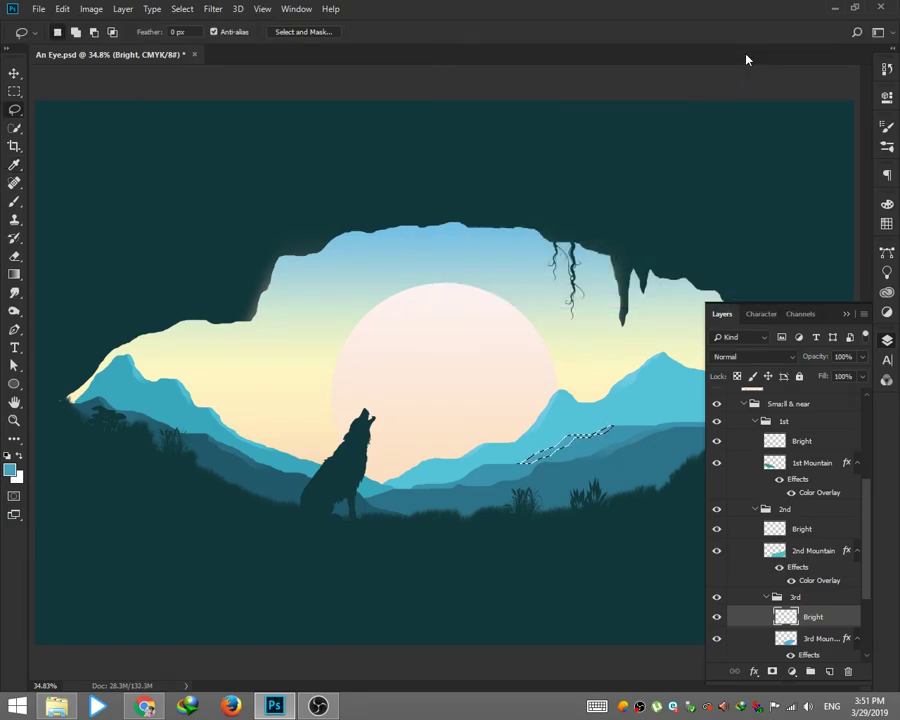
key("ctrl+d")
key("e")
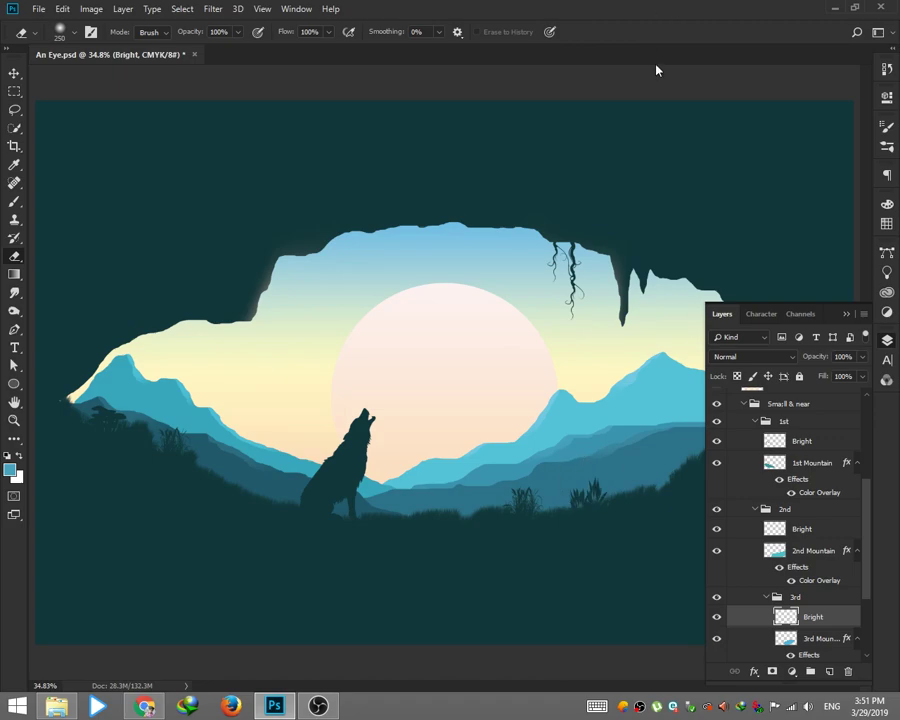
Collapse the 3rd and 2nd groups and delete both Some whiteness haze layers
left_click(14, 74)
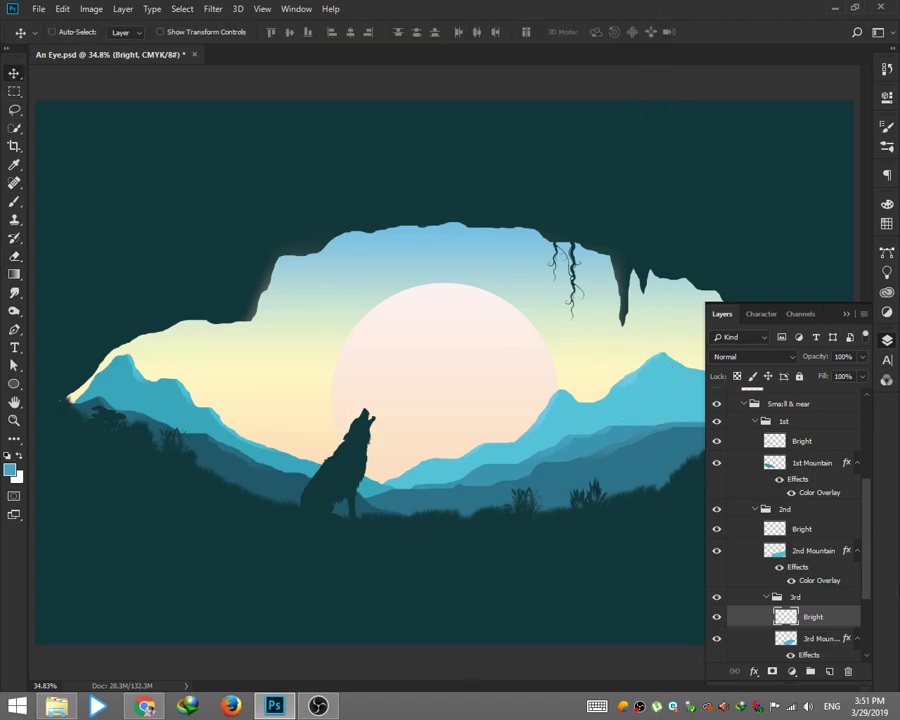
left_click(765, 598)
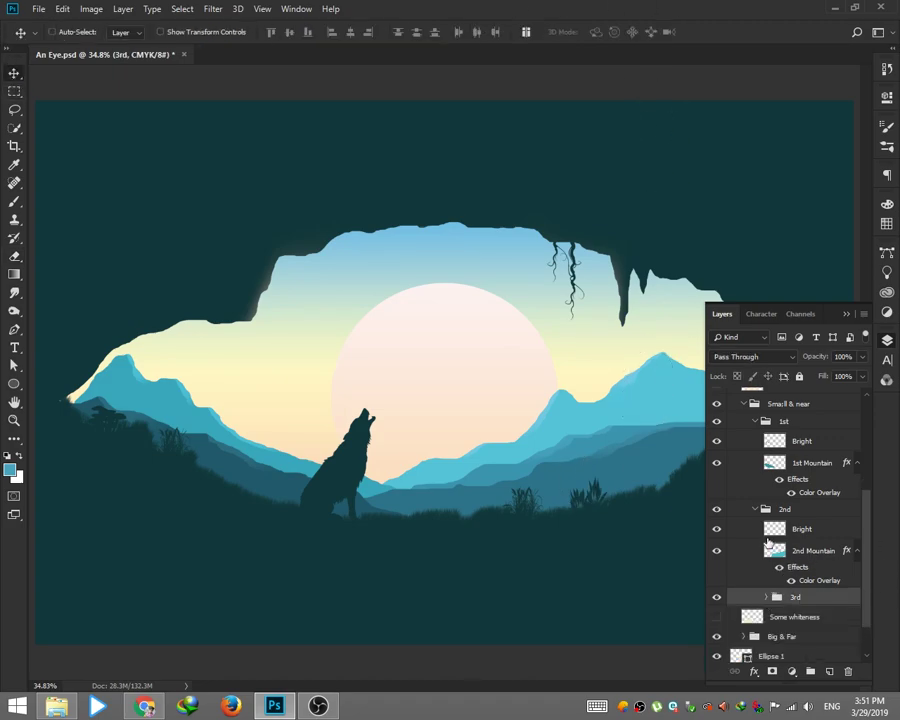
left_click(757, 510)
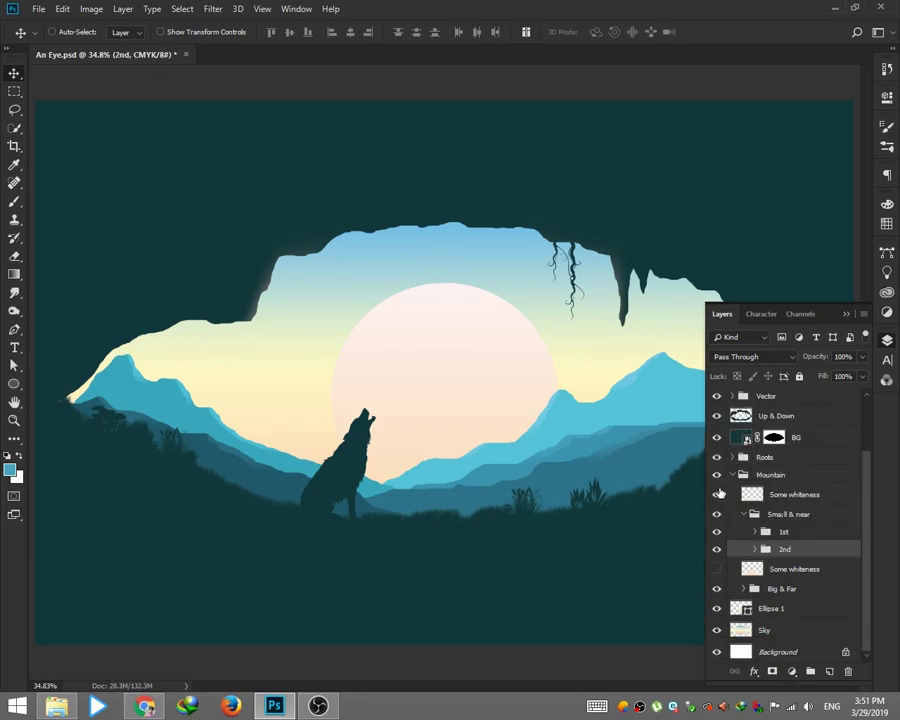
left_click(716, 569)
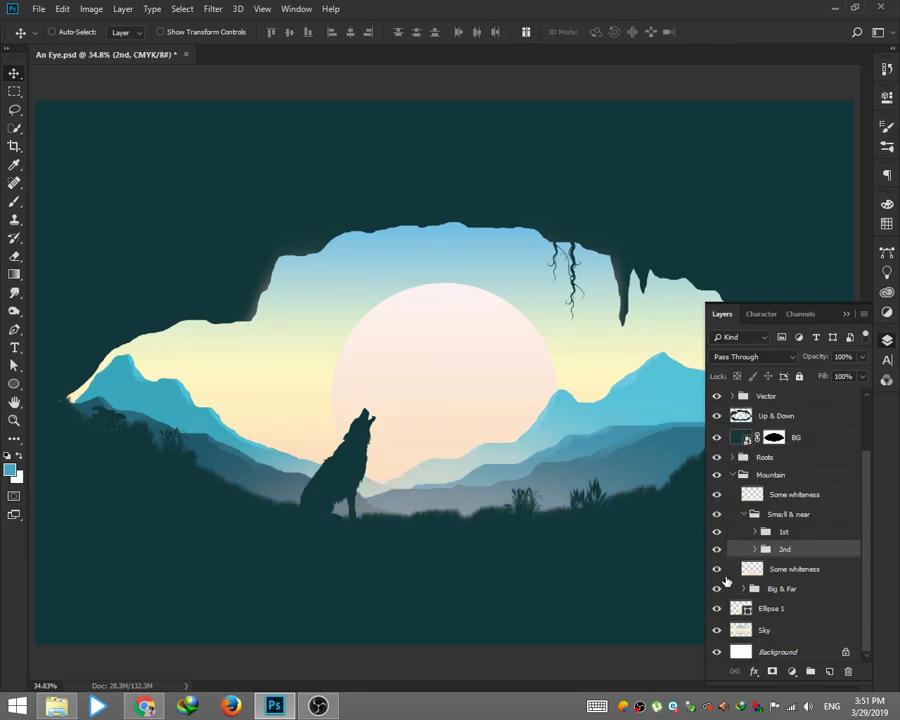
left_click(794, 494)
key("Delete")
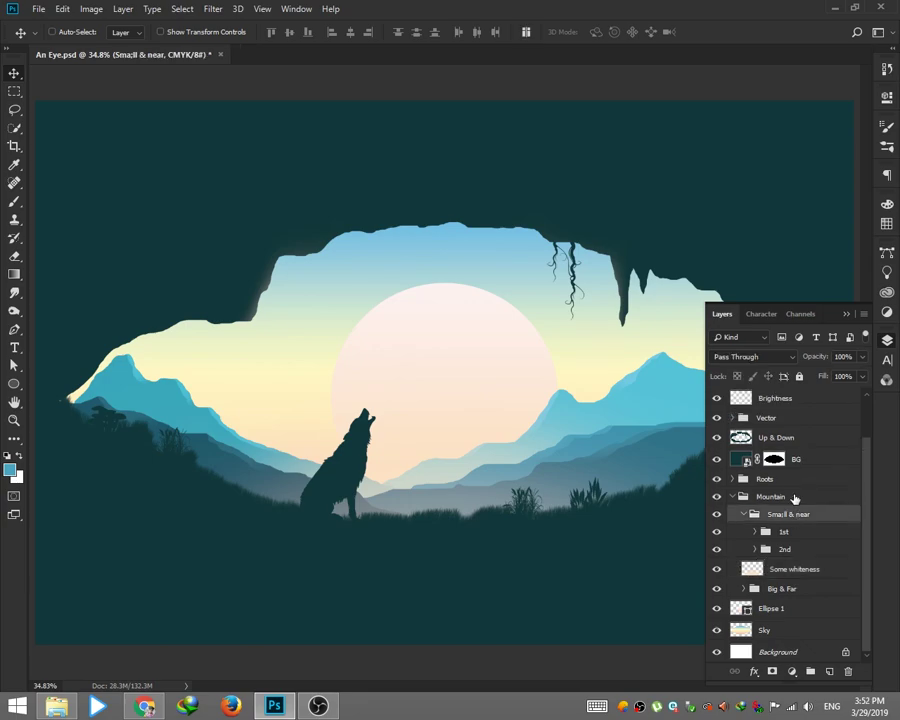
left_click(802, 580)
key("Delete")
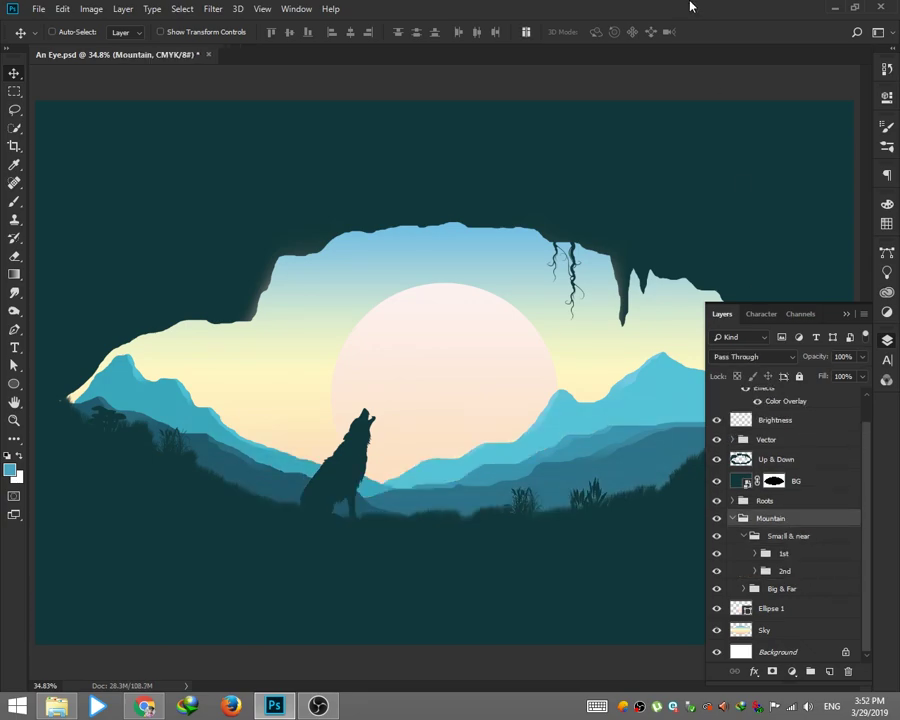
Zoom out, set a brighter cyan foreground colour, and collapse the Small & near group
key("ctrl+minus")
left_click(10, 469)
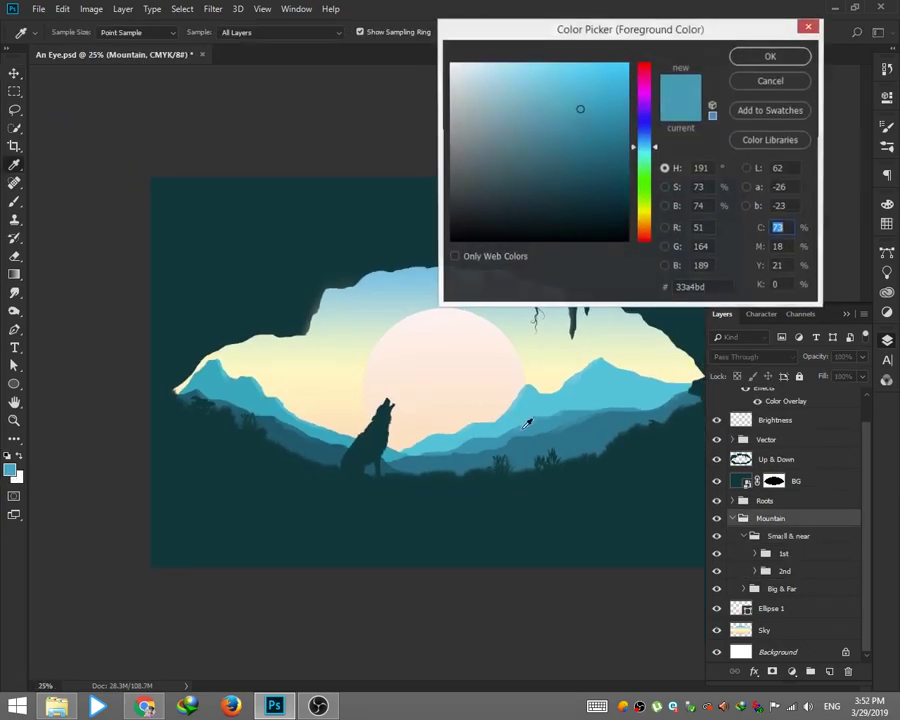
left_click(580, 91)
left_click(773, 56)
key("v")
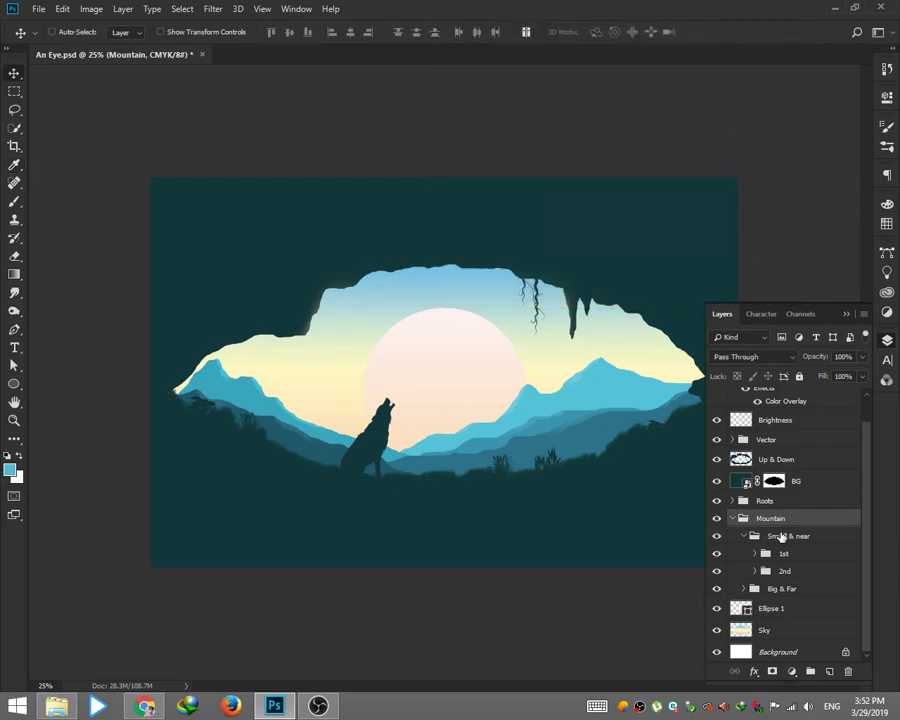
left_click(798, 542)
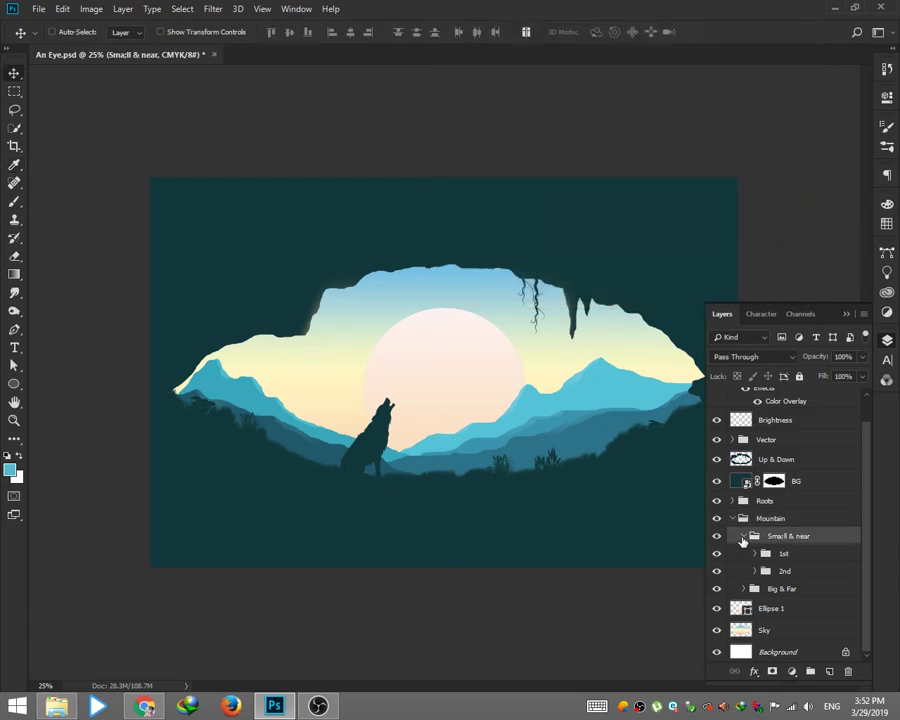
left_click(743, 537)
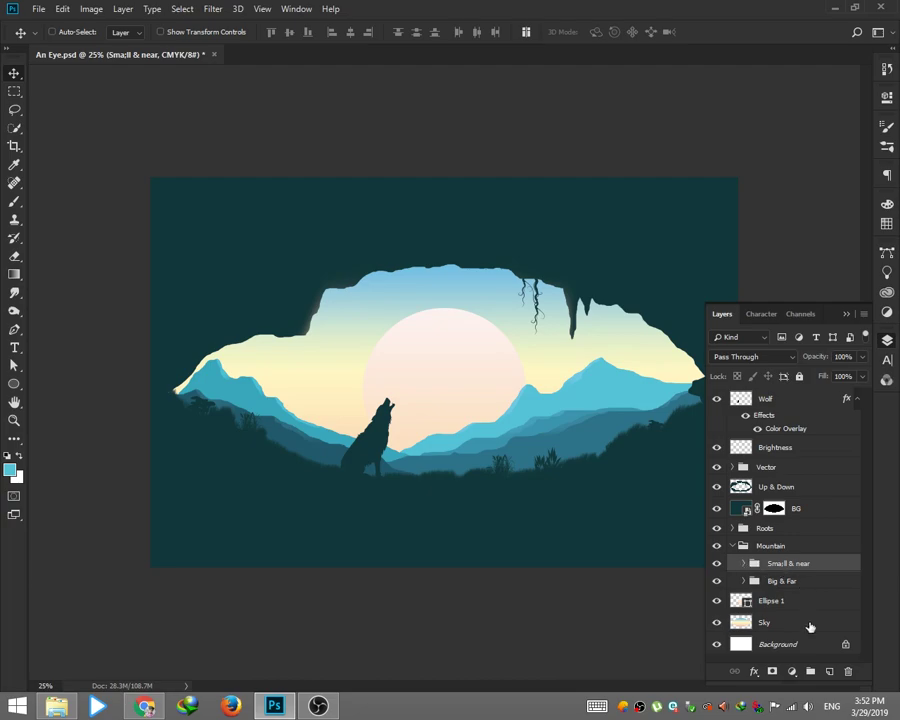
Add an empty layer above Small & near and set a 900 px soft round brush
left_click(833, 671)
key("b")
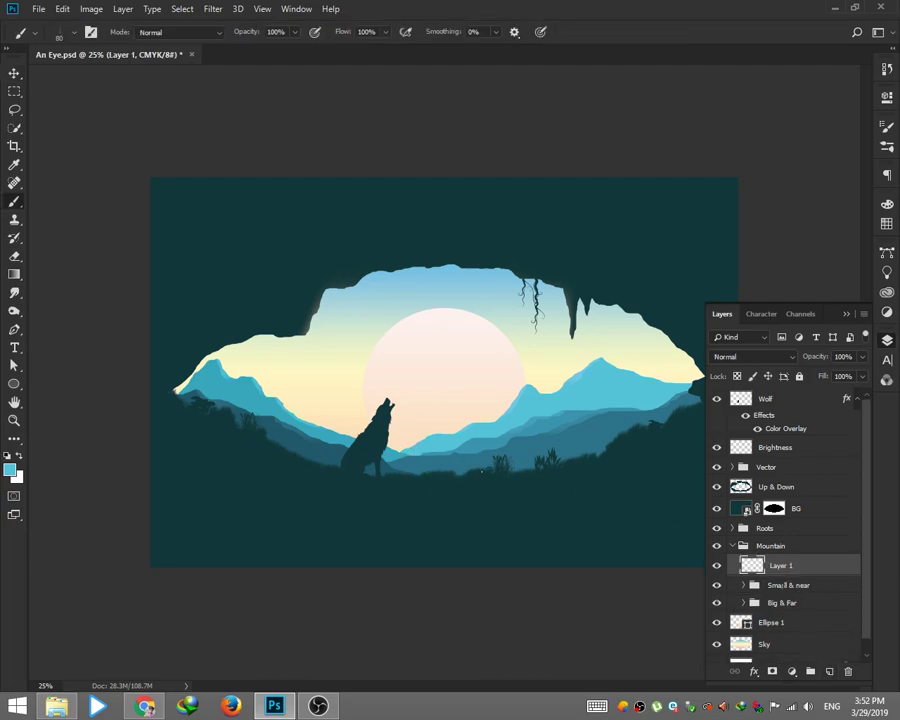
right_click(467, 480)
left_click(486, 428)
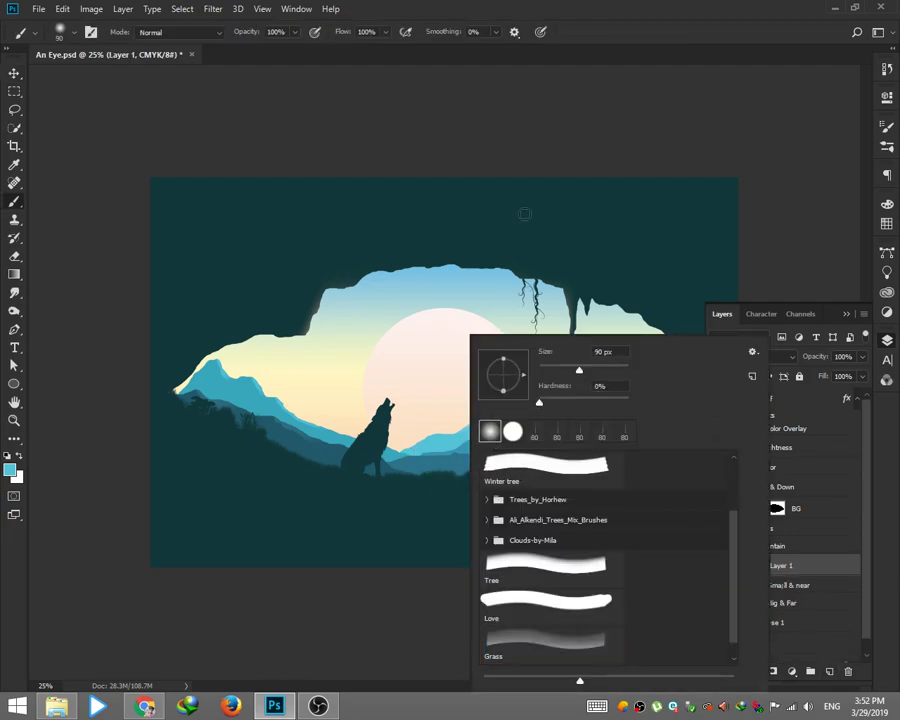
left_click(432, 453)
key("bracketright")
key("bracketright")
key("bracketright")
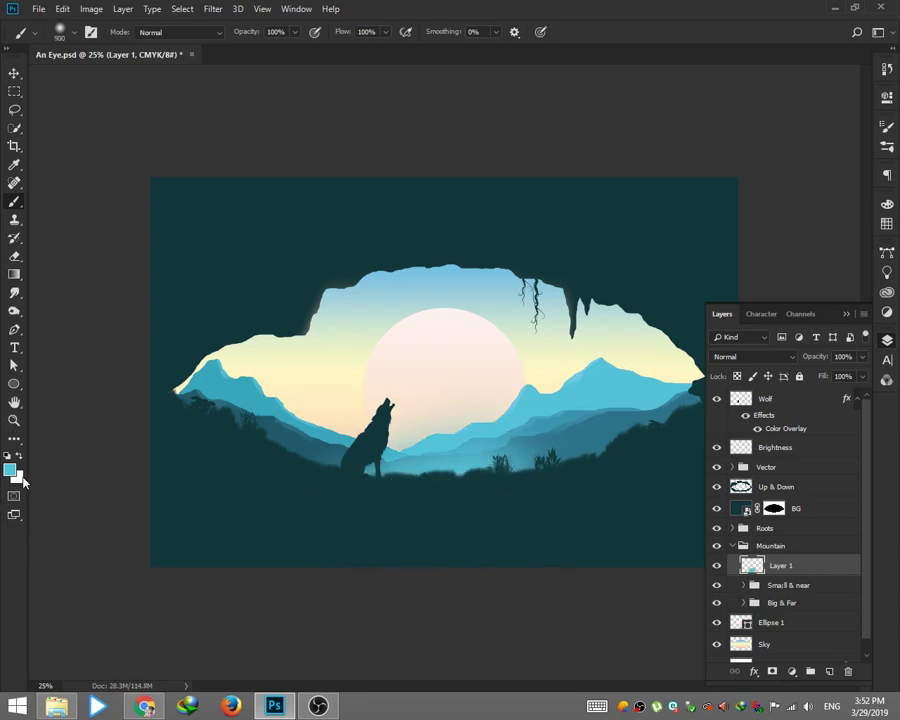
Add another empty layer above the Big & Far group
left_click(11, 469)
left_click(774, 58)
key("alt+bracketleft")
key("alt+bracketleft")
left_click(829, 671)
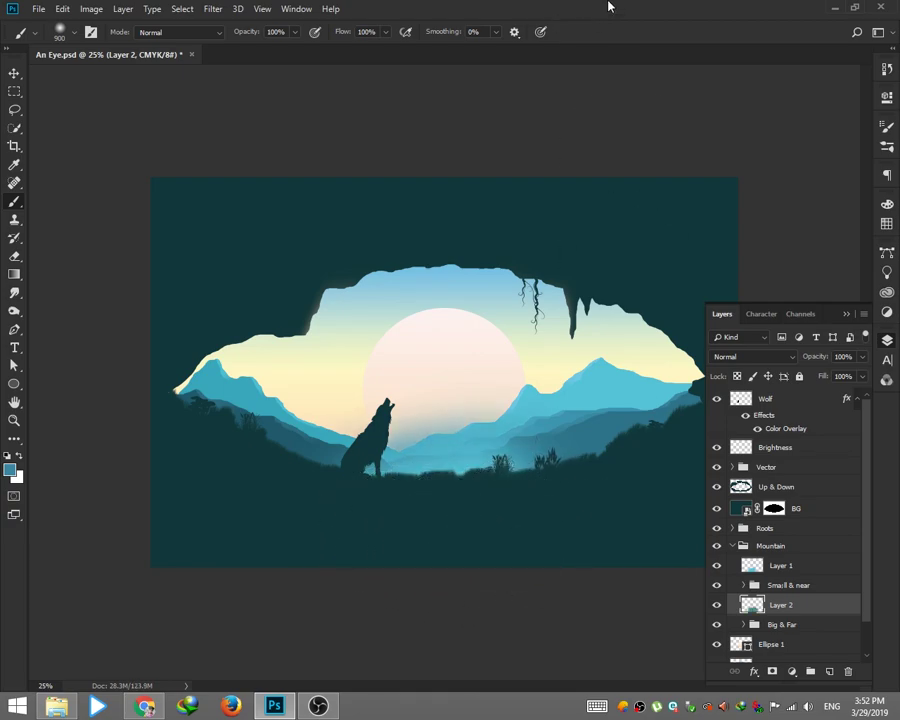
Load the sun circle as a selection, clear it, and make Layer 1 active
scroll(750, 625, "down", 2)
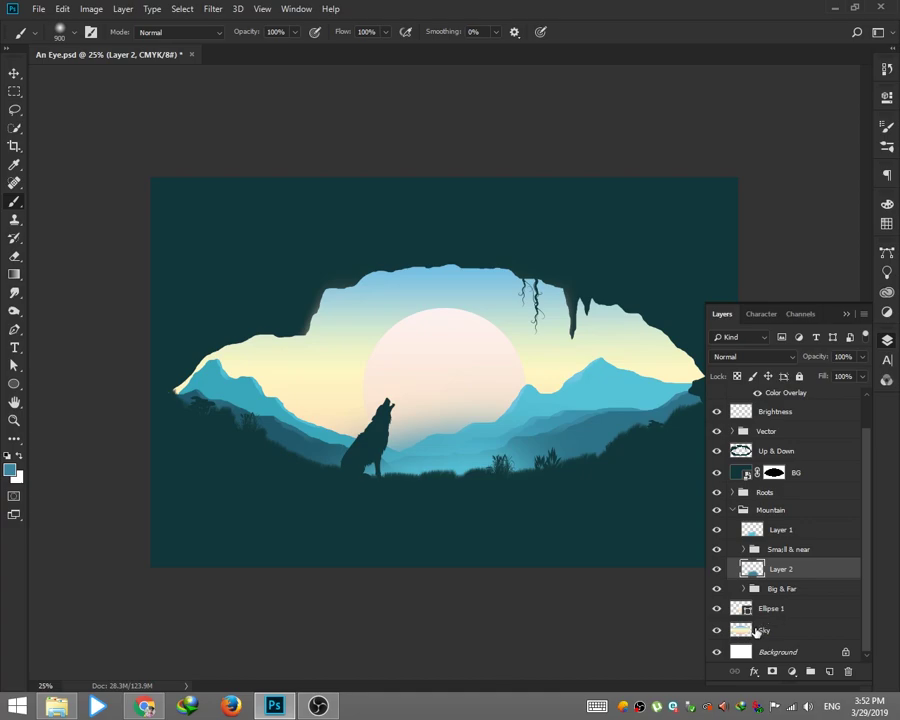
left_click(745, 613, "ctrl")
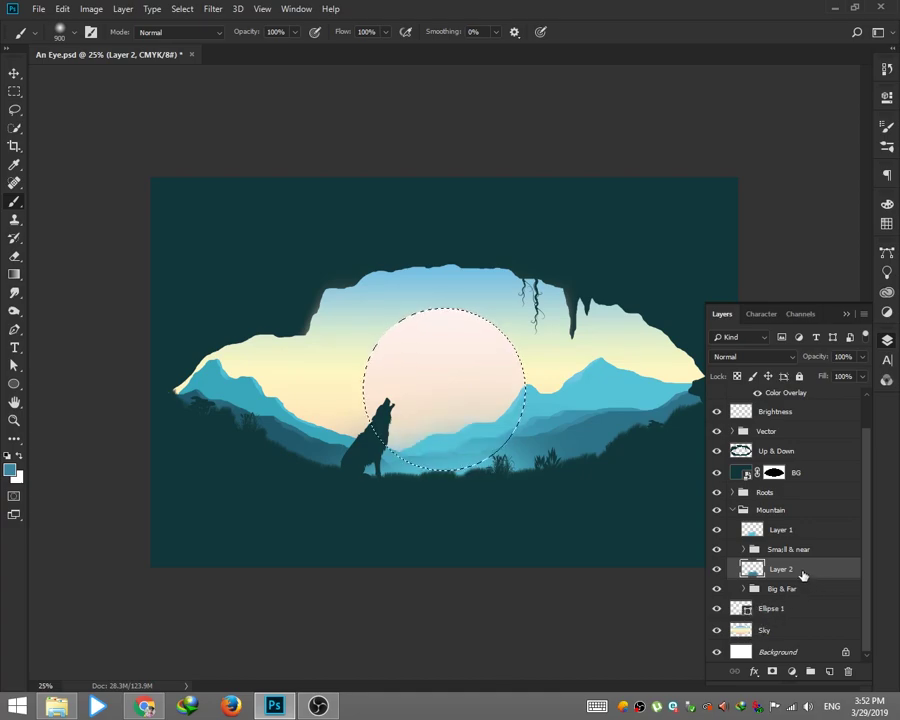
key("ctrl+d")
left_click(770, 529)
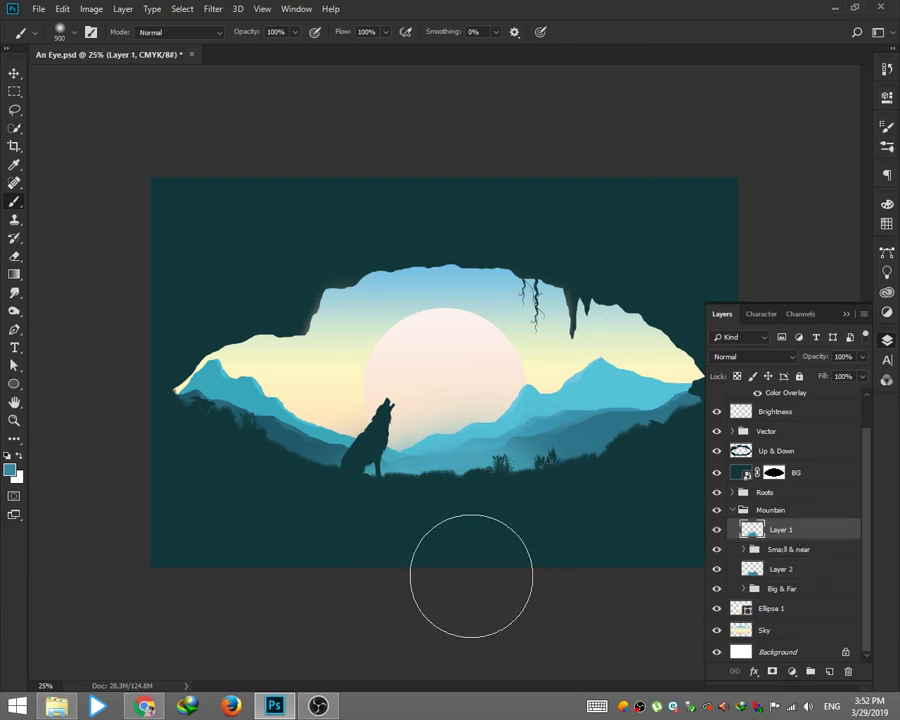
Load the cave opening and sun selections, clear them, and fit the artwork to the window
left_click(742, 630, "ctrl")
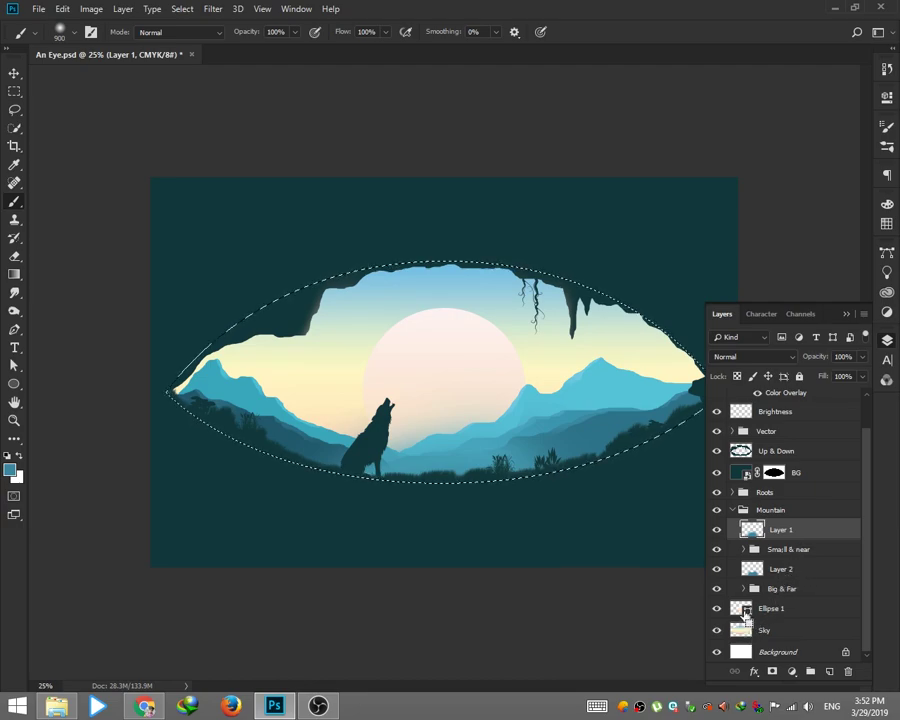
left_click(744, 609, "ctrl")
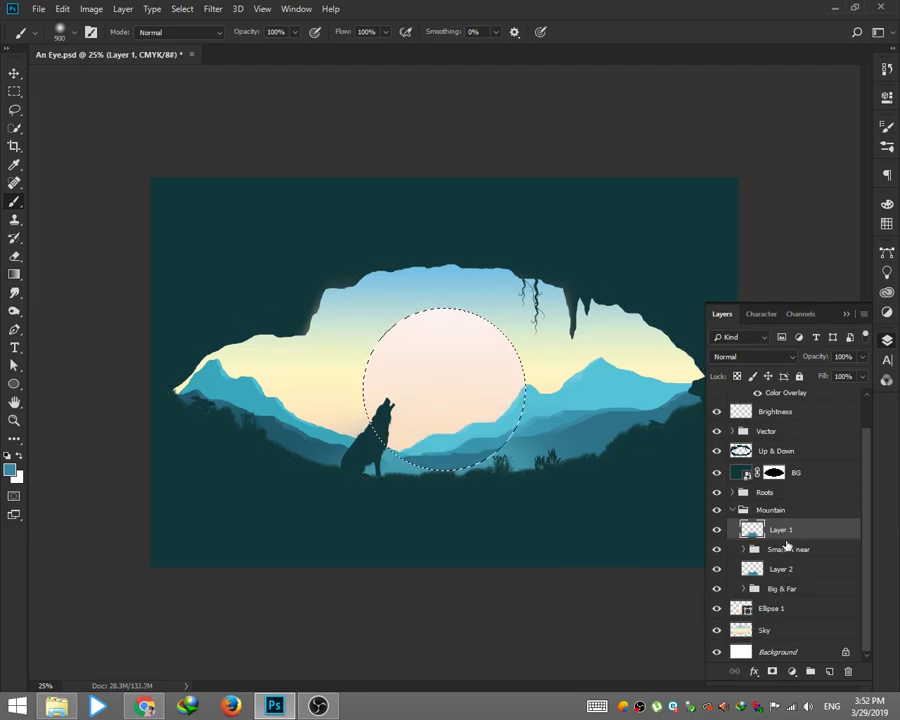
key("ctrl+d")
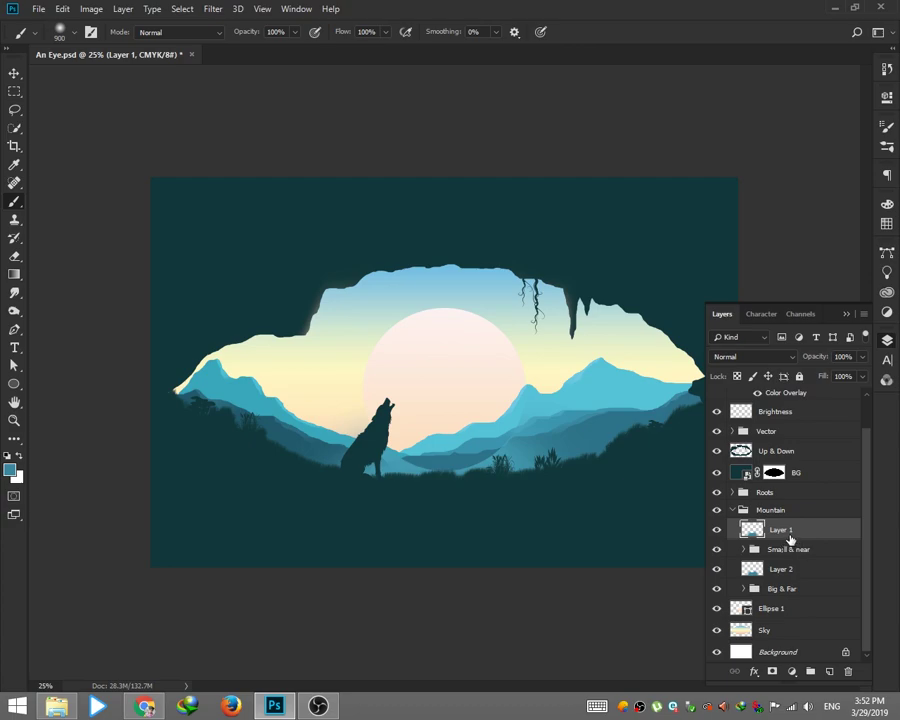
key("ctrl+shift+d")
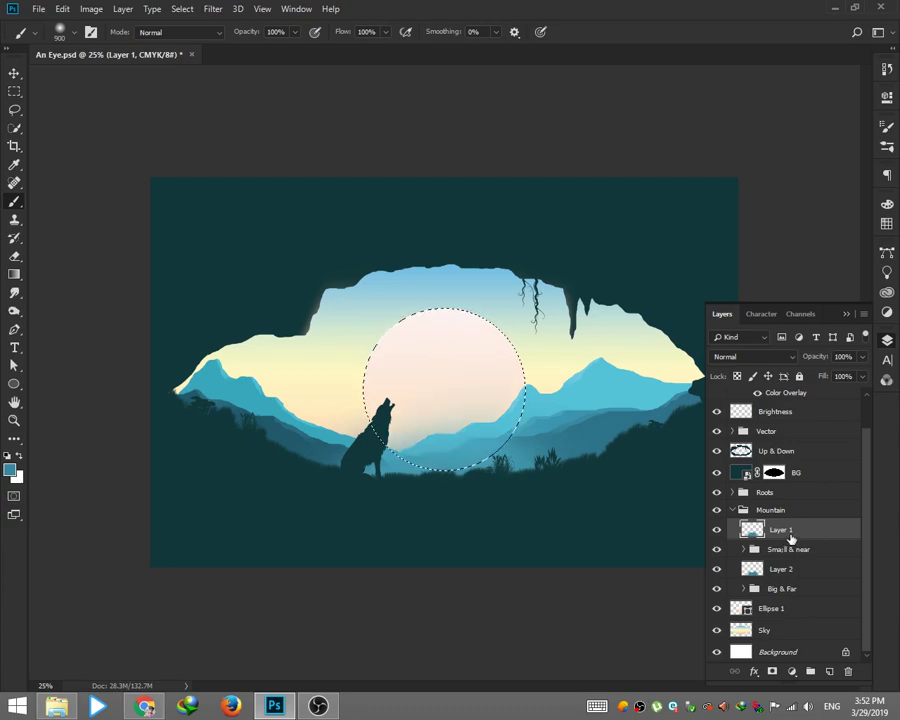
key("ctrl+d")
key("ctrl+minus")
key("ctrl+minus")
key("ctrl+0")
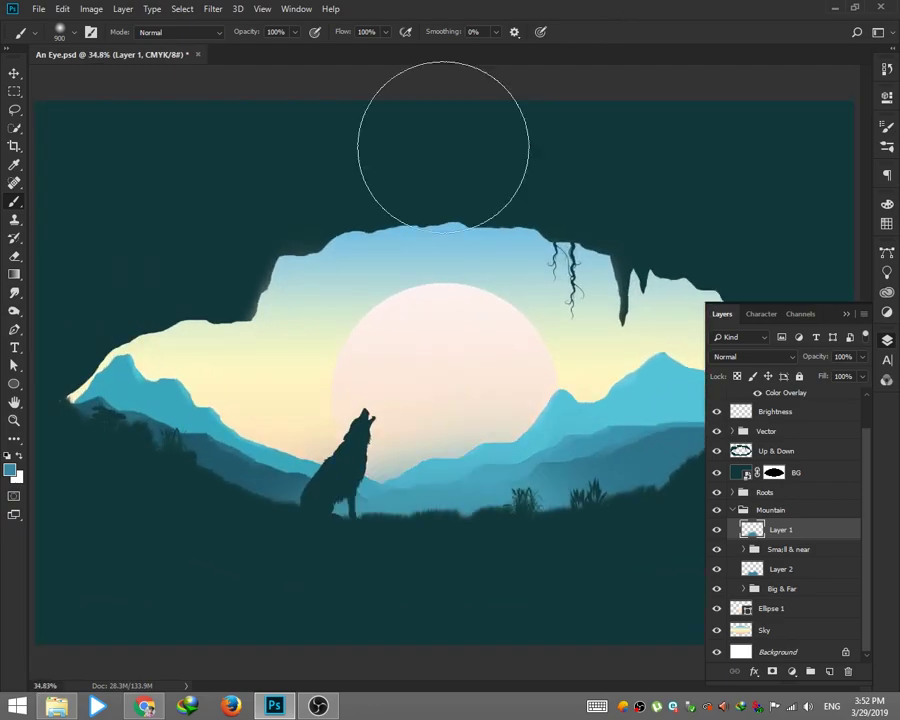
Search Chrome for 'flying bird png' in a new tab and show image results
key("alt+Tab")
key("ctrl+w")
key("ctrl+t")
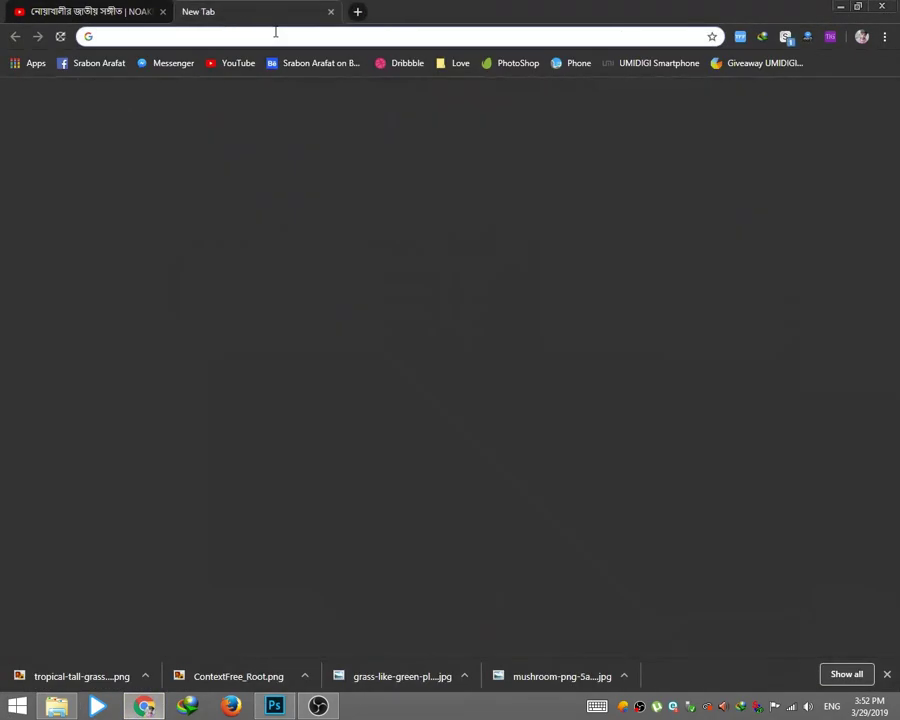
type("flying bird png")
key("Return")
key("ctrl+shift+Tab")
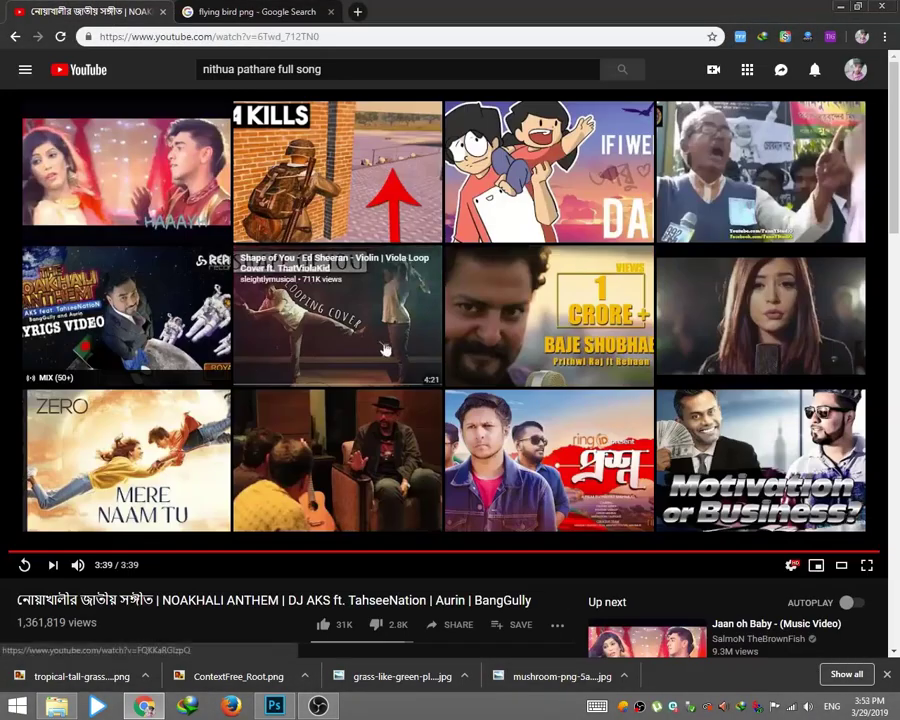
key("ctrl+Tab")
left_click(165, 119)
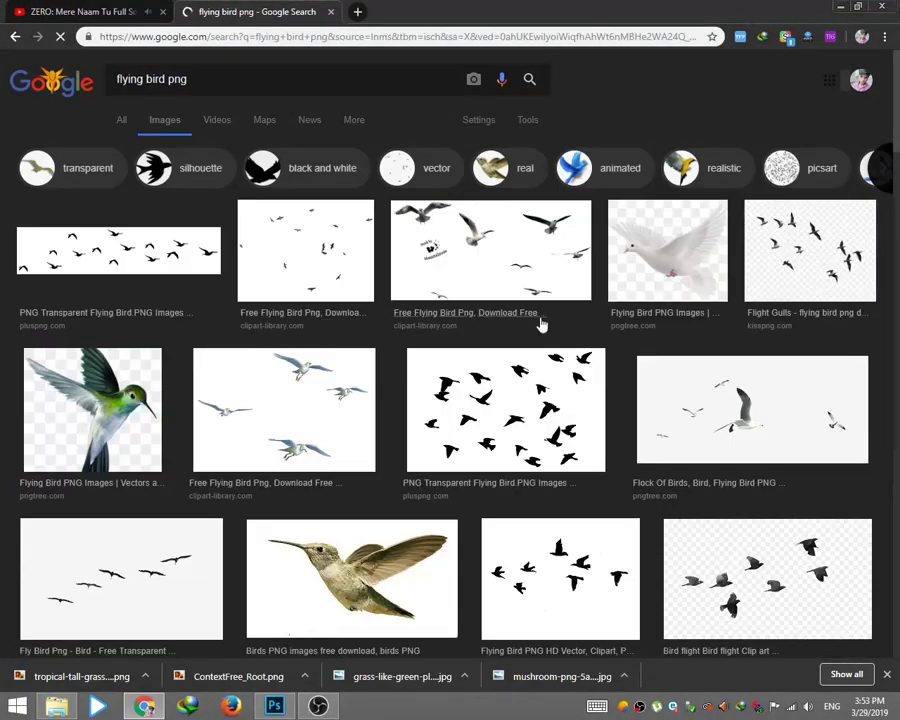
Browse the image results, previewing several flying-bird silhouette images
scroll(541, 325, "down", 3)
scroll(542, 297, "down", 5)
scroll(594, 372, "down", 5)
left_click(545, 335)
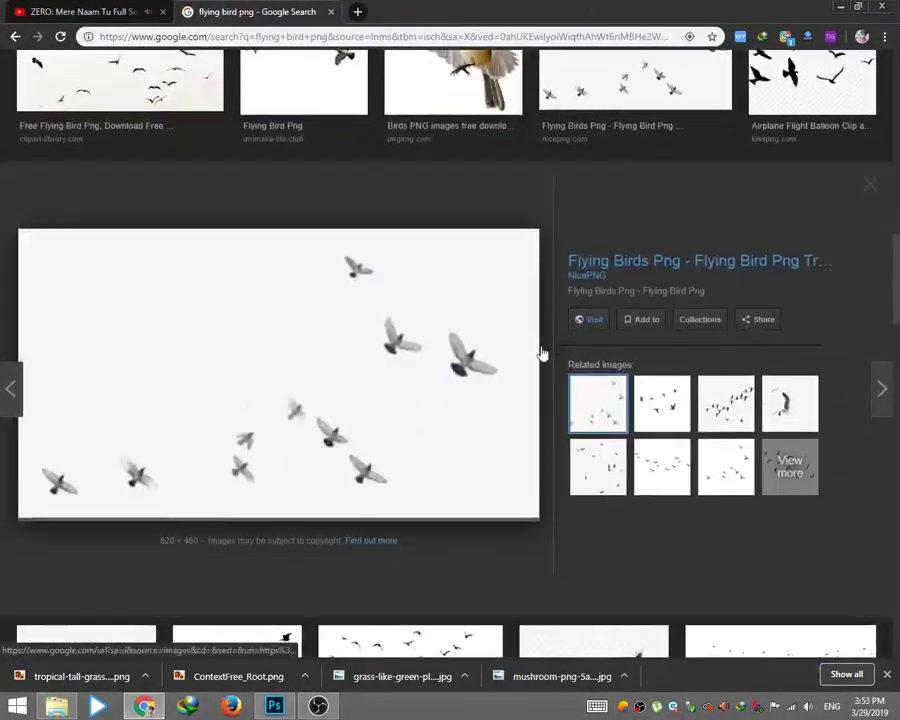
scroll(600, 330, "down", 5)
left_click(716, 292)
scroll(440, 300, "down", 2)
scroll(712, 404, "down", 5)
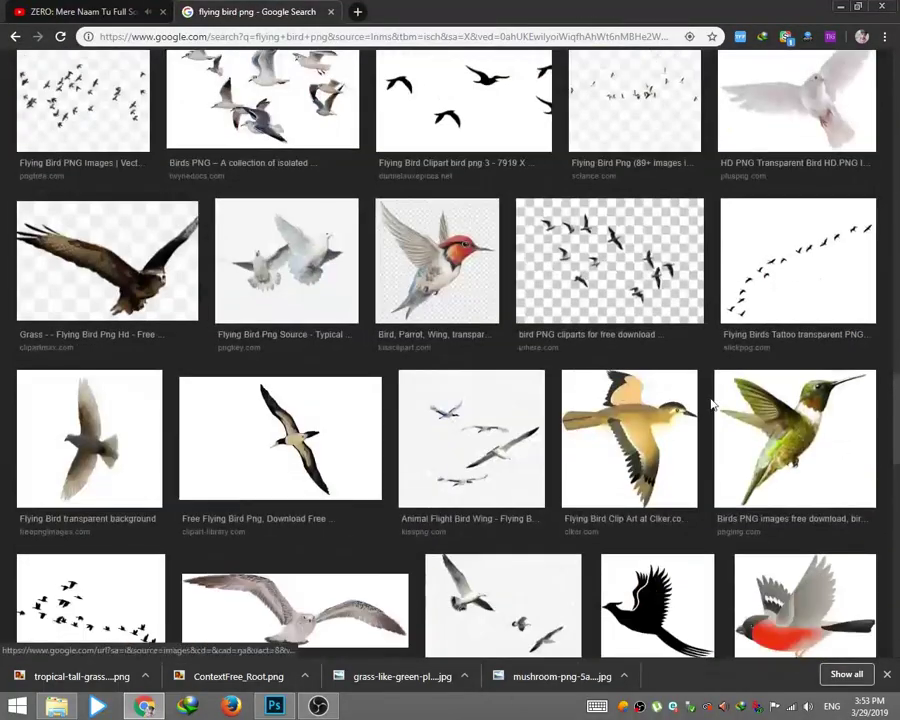
scroll(712, 404, "down", 4)
left_click(90, 320)
scroll(565, 245, "down", 5)
scroll(576, 257, "down", 3)
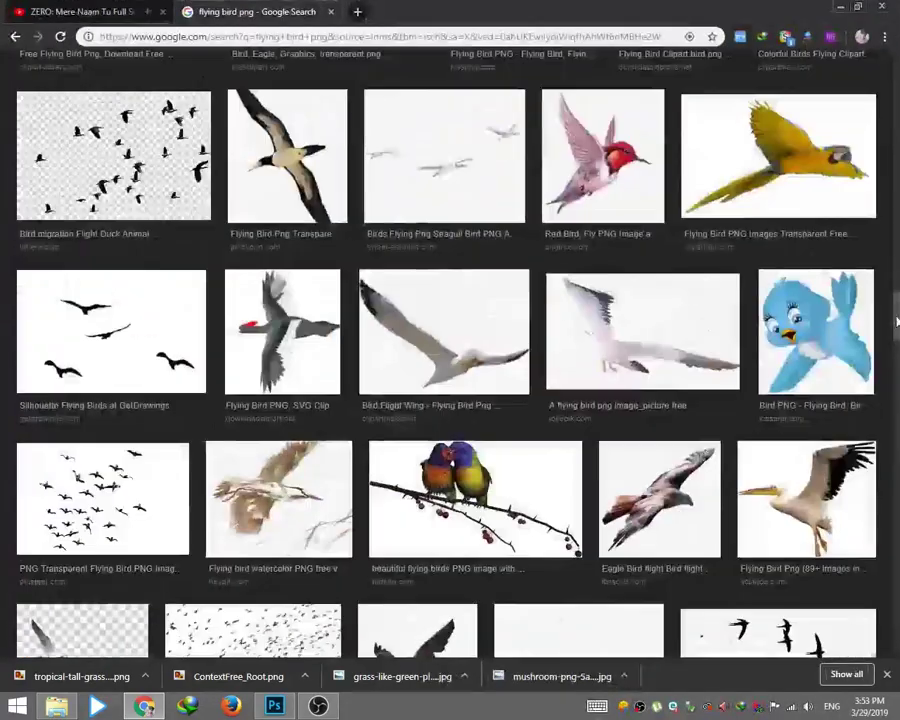
left_click_drag(897, 325, 897, 55)
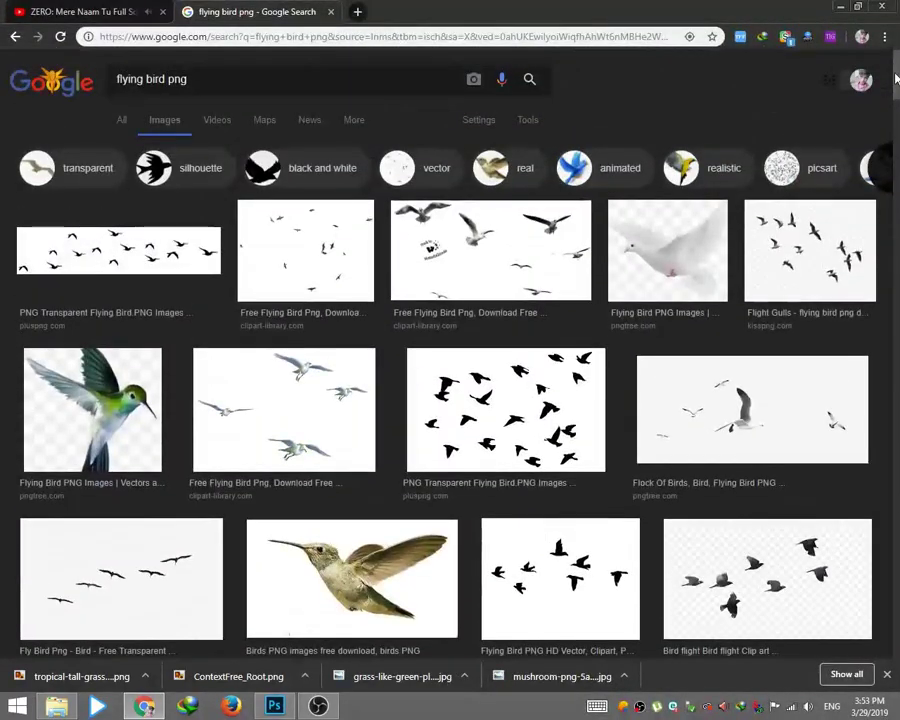
Pick a flock-of-birds silhouette and save the image to the Desktop
left_click(835, 258)
left_click(661, 402)
left_click(726, 402)
right_click(307, 364)
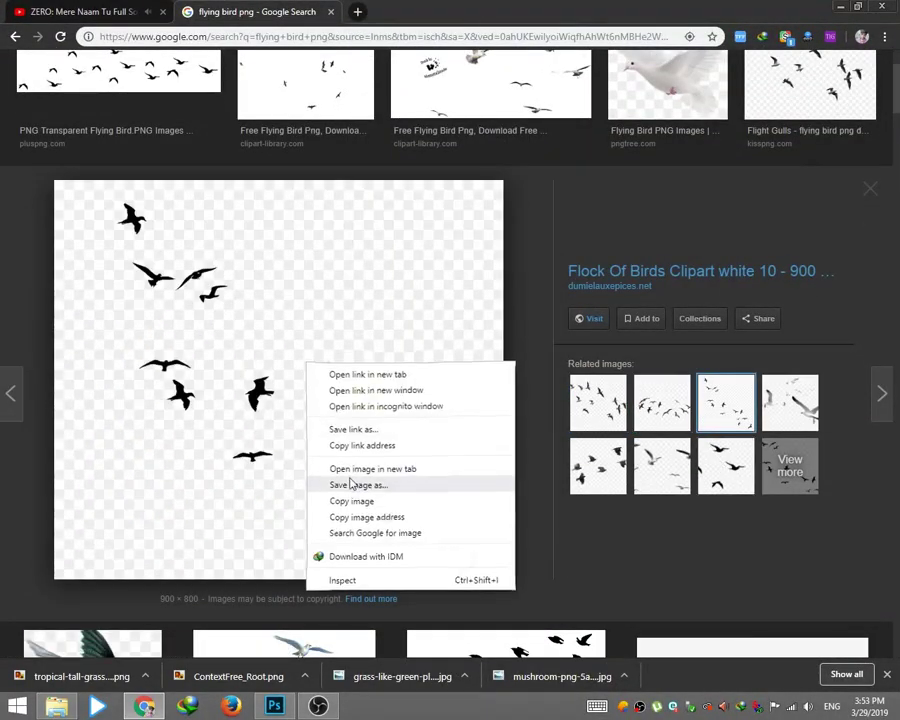
left_click(350, 484)
key("Return")
left_click(145, 706)
Place the saved flock-of-birds PNG from the Desktop onto the Photoshop canvas
left_click(57, 706)
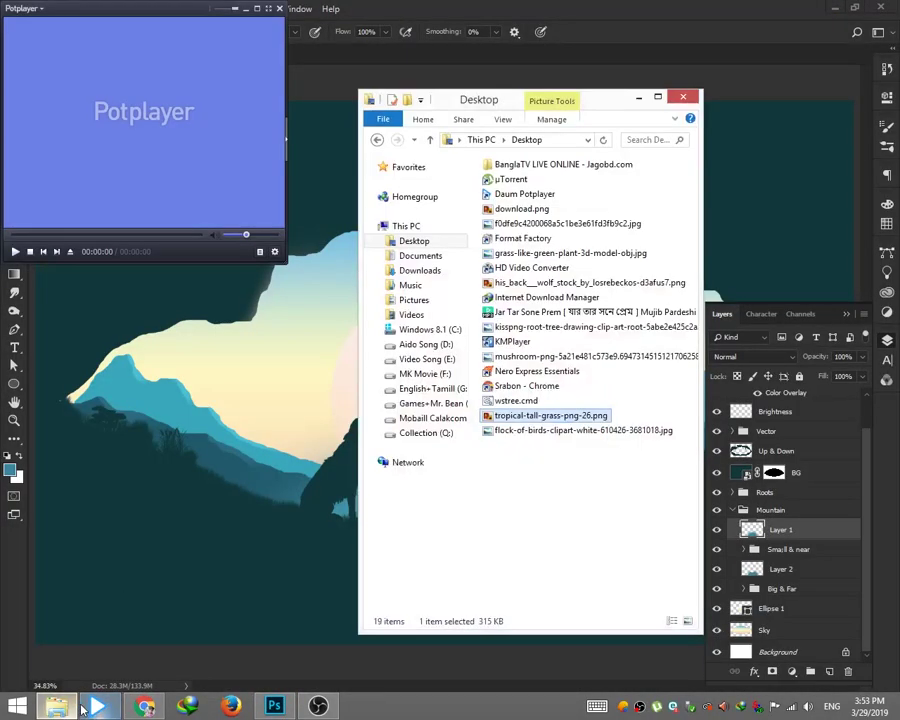
left_click(280, 8)
mouse_move(540, 430)
left_mouse_down()
mouse_move(381, 374)
mouse_move(401, 282)
left_mouse_up()
key("Return")
Move the bird layer into the Vector group and rename it Bird
mouse_move(808, 529)
left_mouse_down()
mouse_move(800, 411)
mouse_move(800, 428)
left_mouse_up()
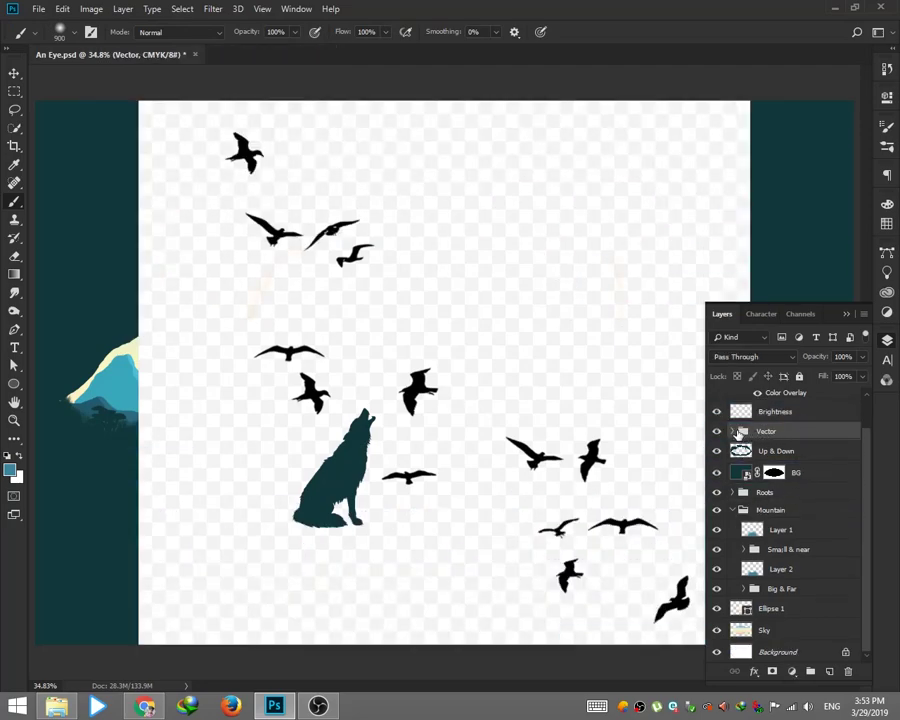
left_click(733, 431)
left_click(794, 451)
double_click(797, 451)
type("B")
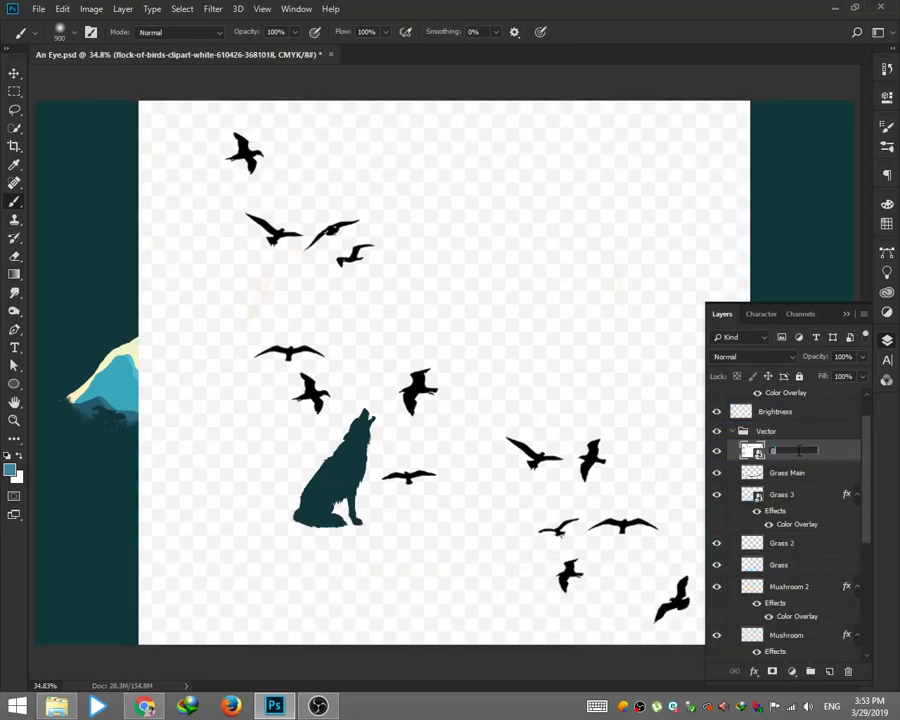
type("ird")
key("Return")
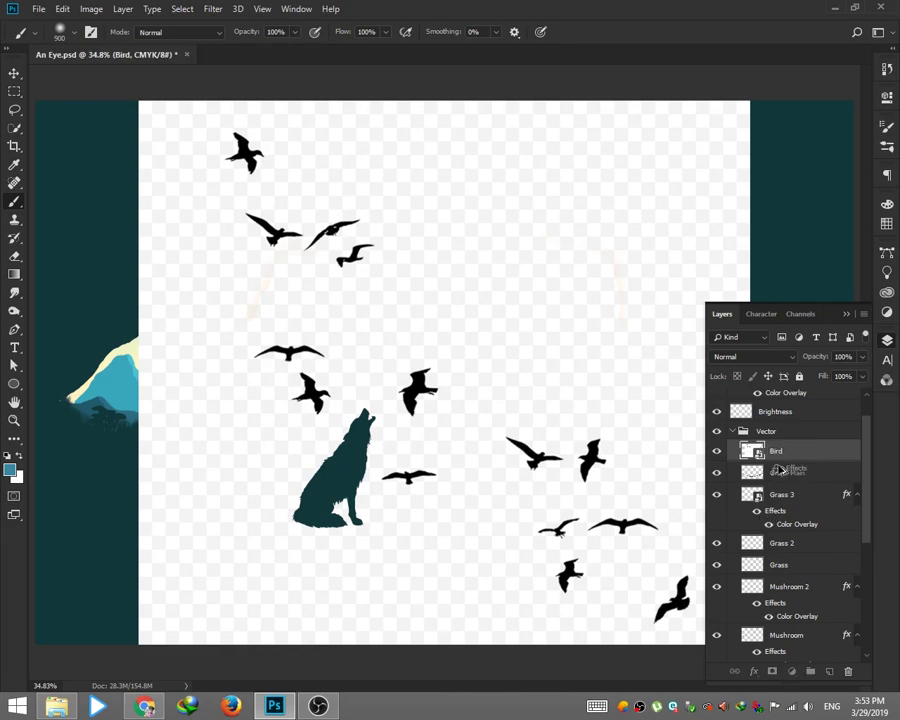
Rasterize the Bird layer and remove its white background with the Magic Eraser
left_click_drag(759, 518, 779, 459)
key("ctrl+z")
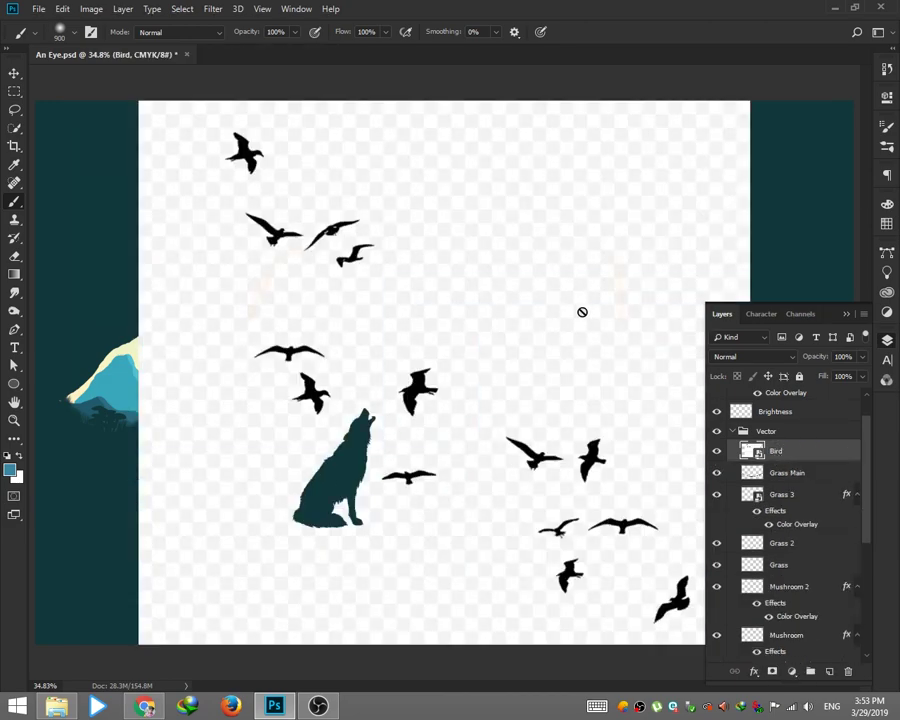
key("e")
left_click(516, 252)
left_click(418, 271)
left_click(528, 236)
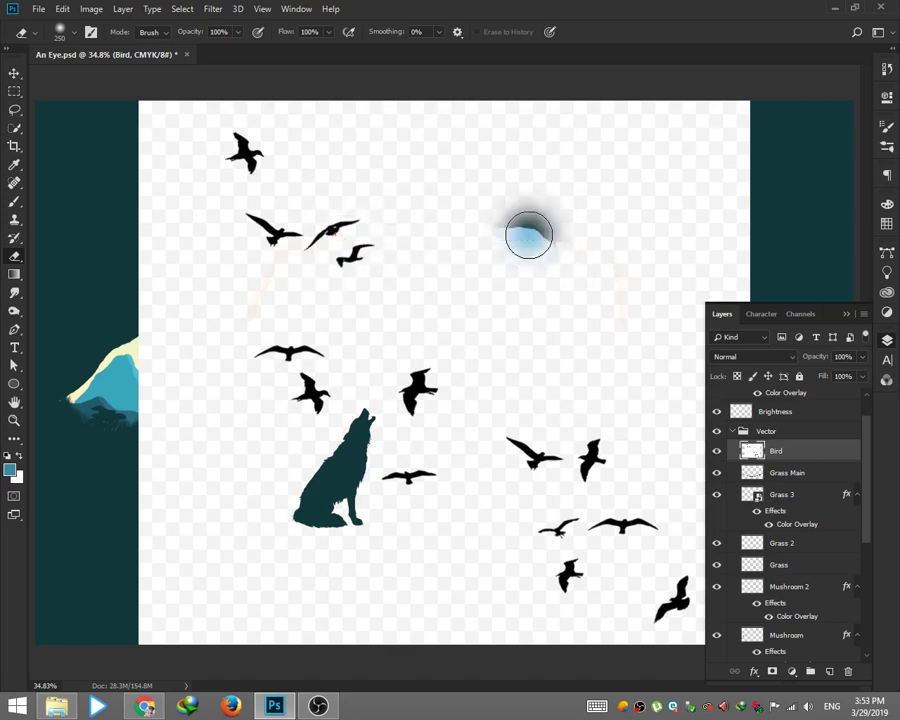
left_click_drag(528, 236, 530, 244)
key("shift+e")
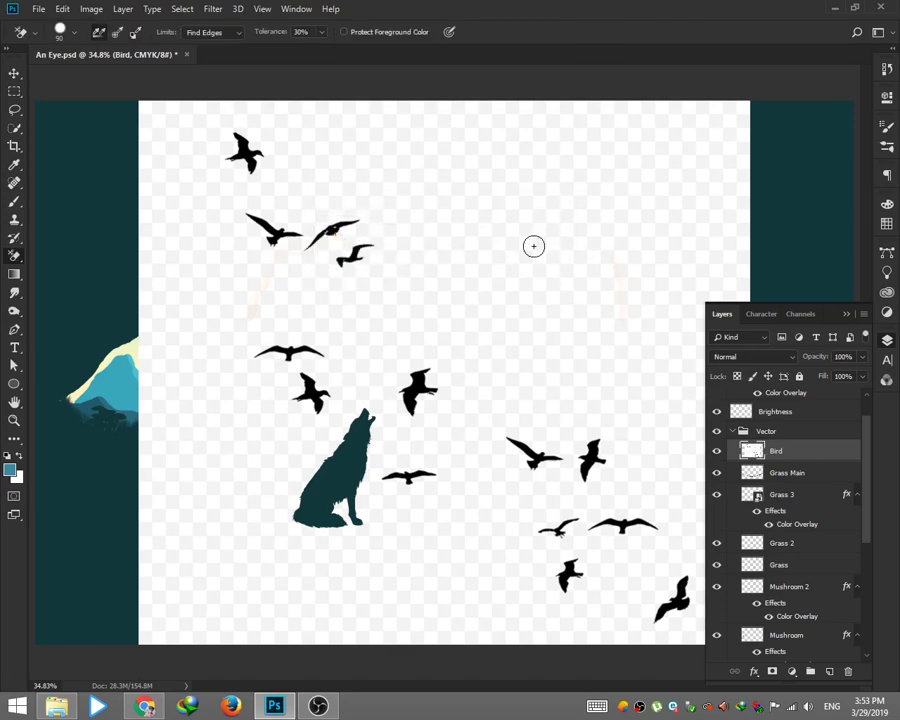
key("shift+e")
left_click(516, 225)
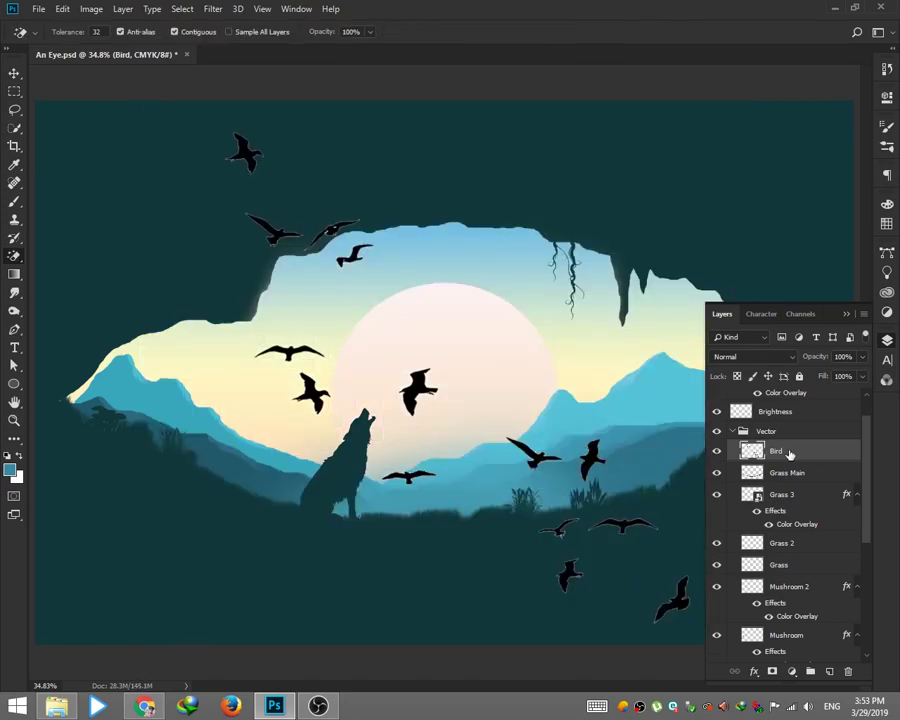
Give Bird the Grass 3 teal Color Overlay and scale the flock to about 13%
left_click_drag(766, 525, 789, 445)
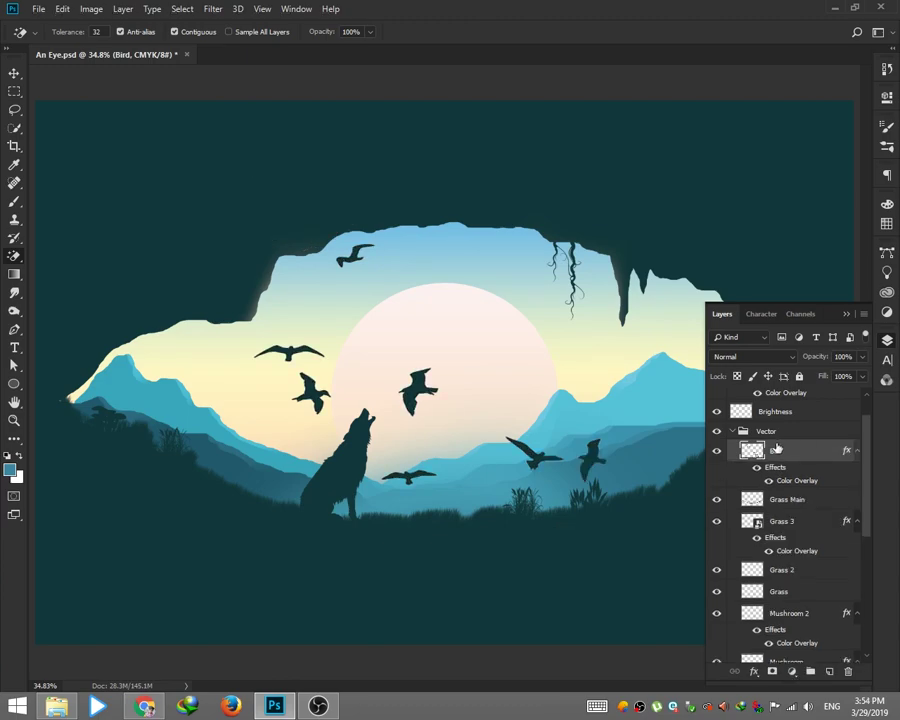
key("ctrl+t")
mouse_move(704, 133)
left_mouse_down()
mouse_move(478, 352)
mouse_move(556, 321)
left_mouse_up()
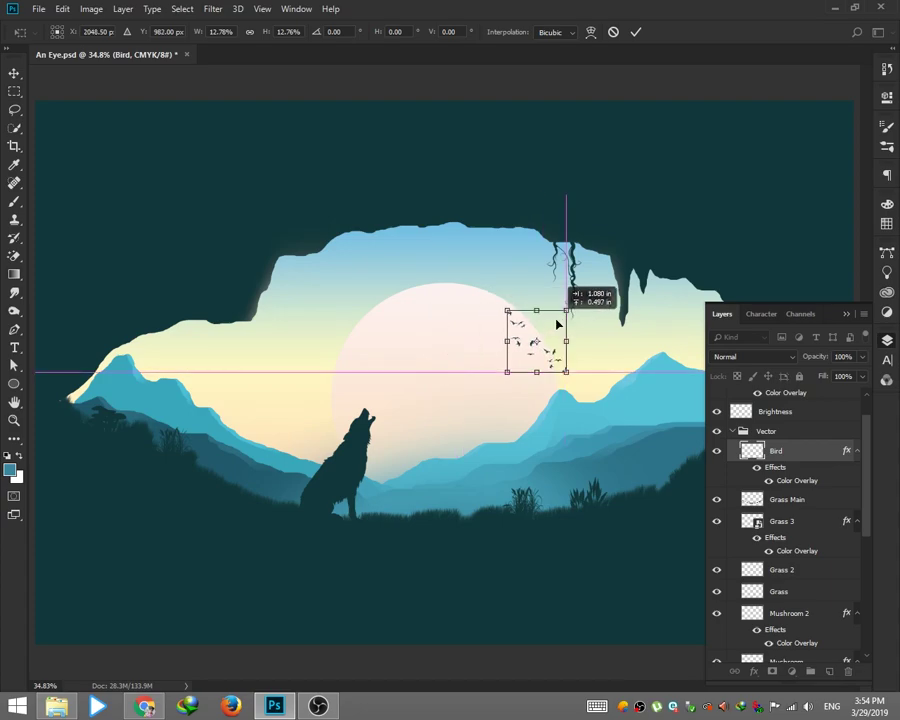
key("Return")
Zoom out over the whole scene, then zoom in on the wolf and birds
left_click(13, 73)
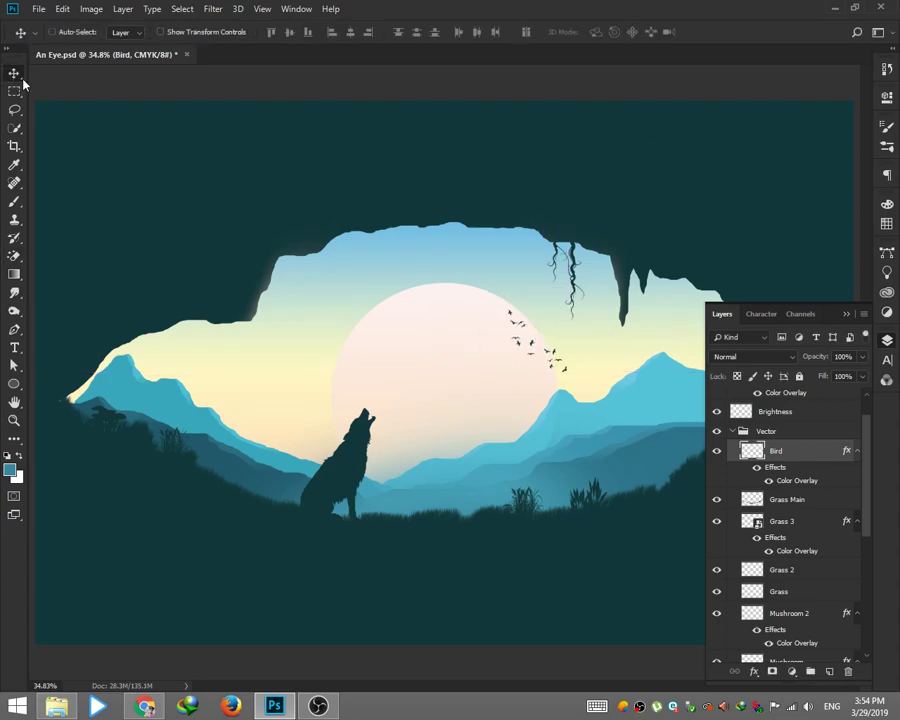
left_click(329, 9)
key("Escape")
key("ctrl+minus")
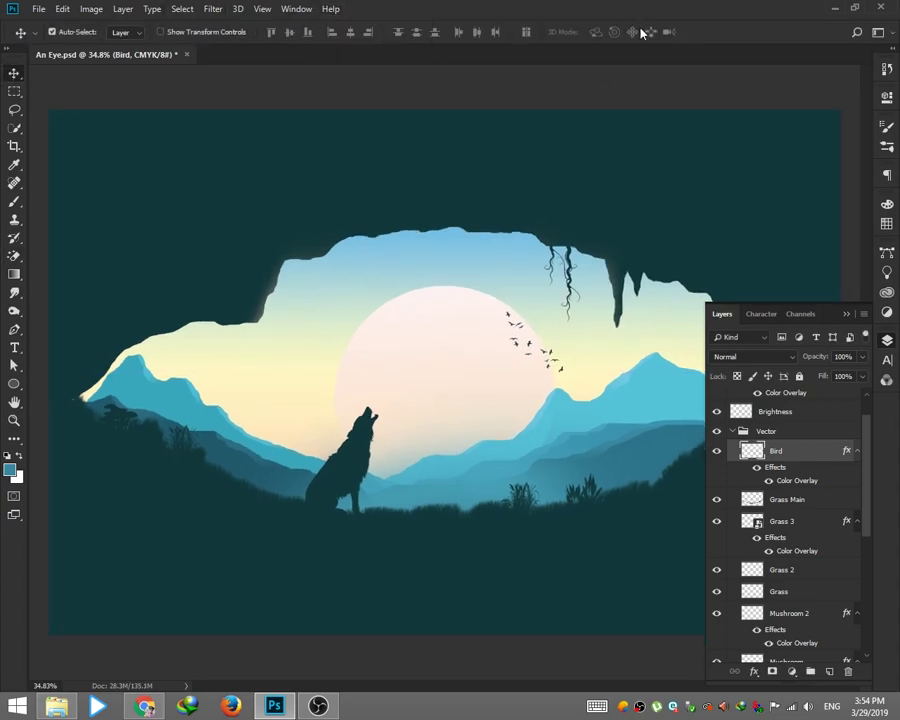
key("ctrl+minus")
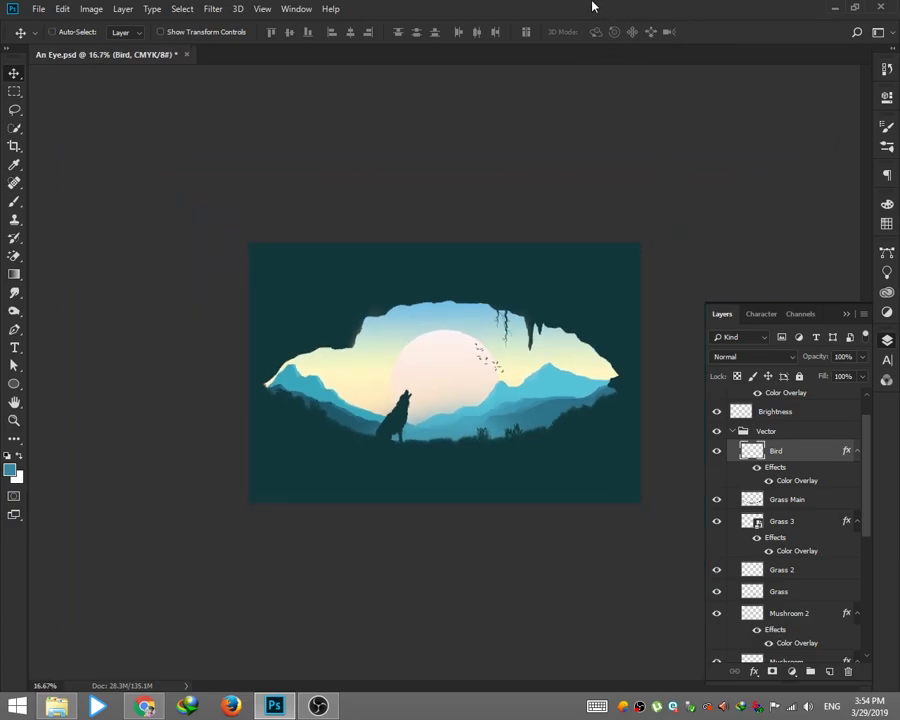
left_click(14, 420)
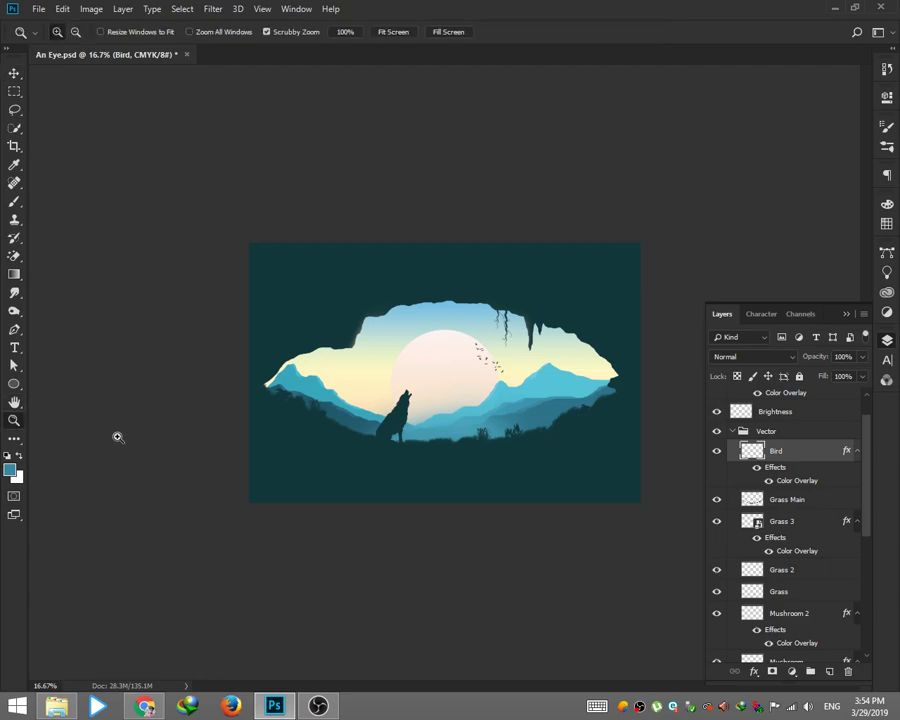
left_click_drag(116, 432, 298, 442)
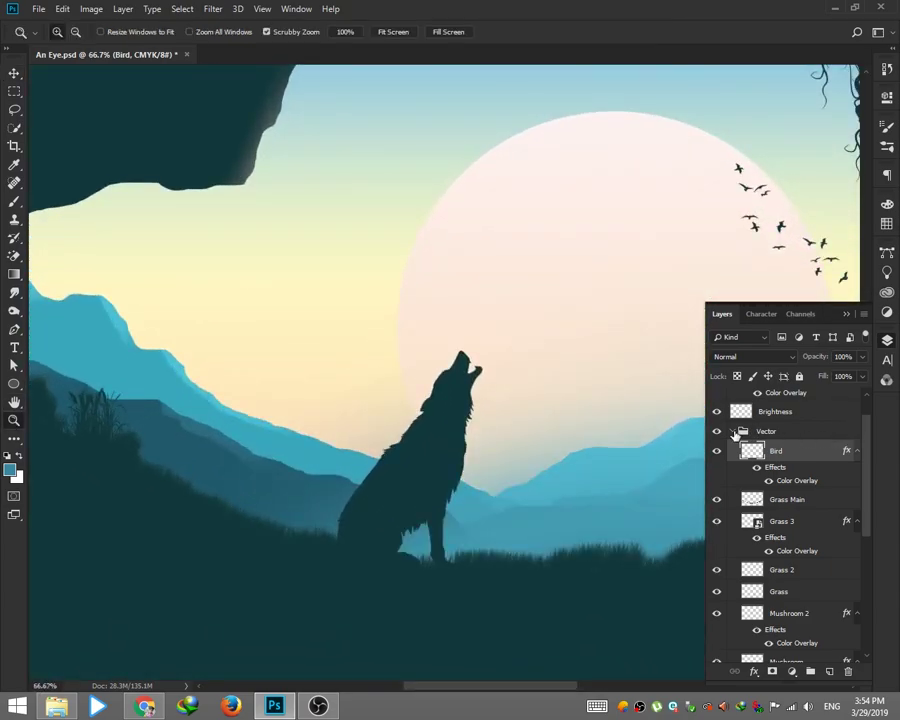
Collapse the Vector group and move the Wolf layer below Brightness
left_click(736, 432)
key("ctrl+0")
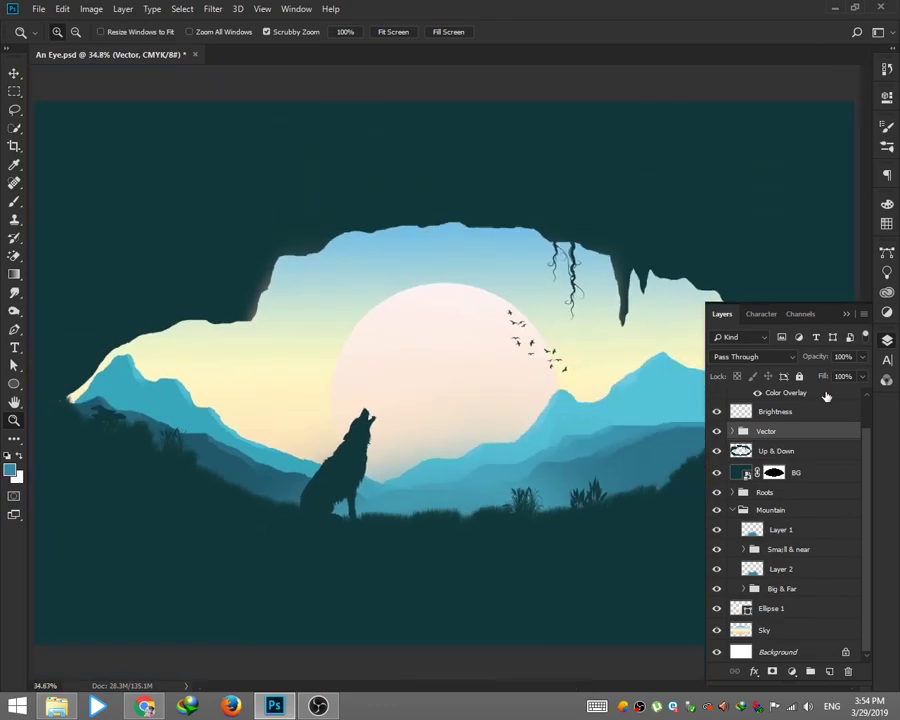
scroll(765, 420, "up", 2)
left_click(780, 412)
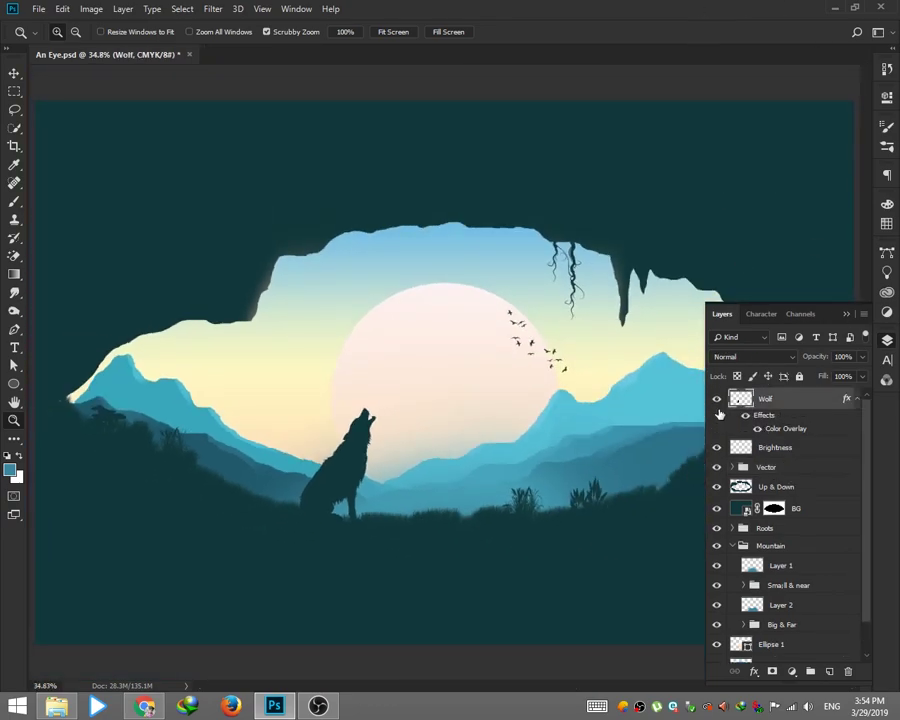
left_click_drag(782, 404, 795, 440)
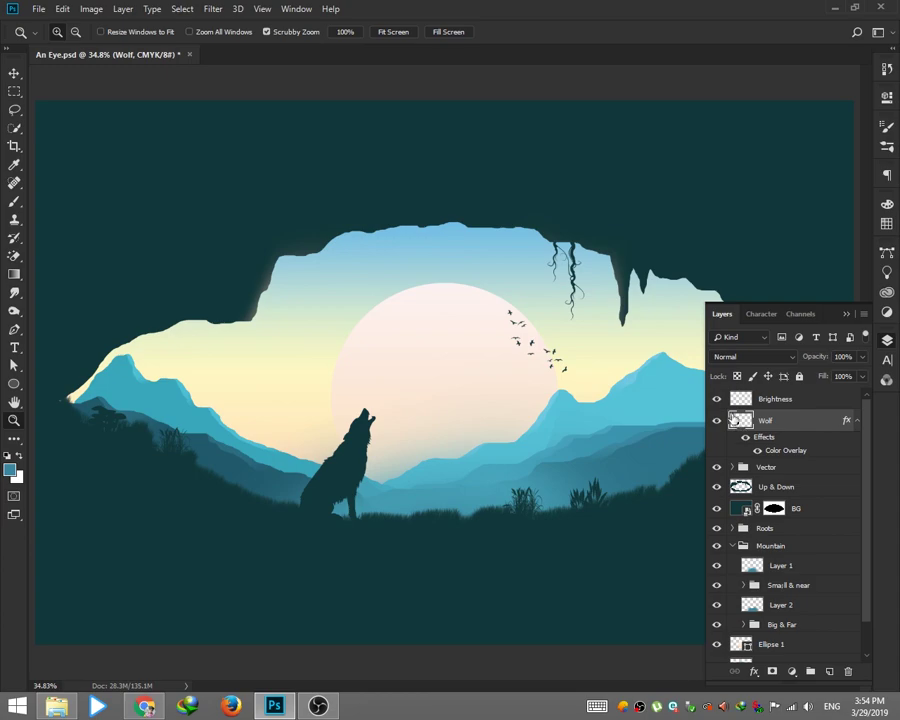
left_click(765, 399)
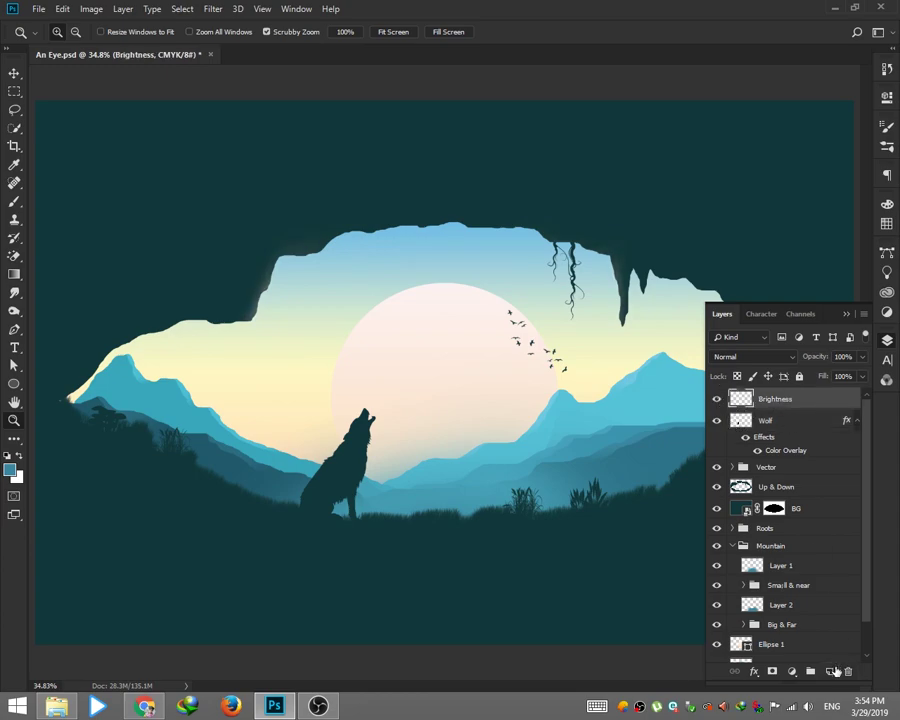
Add a new layer below the Roots group and paint a soft white glow on the sun
left_click(835, 672)
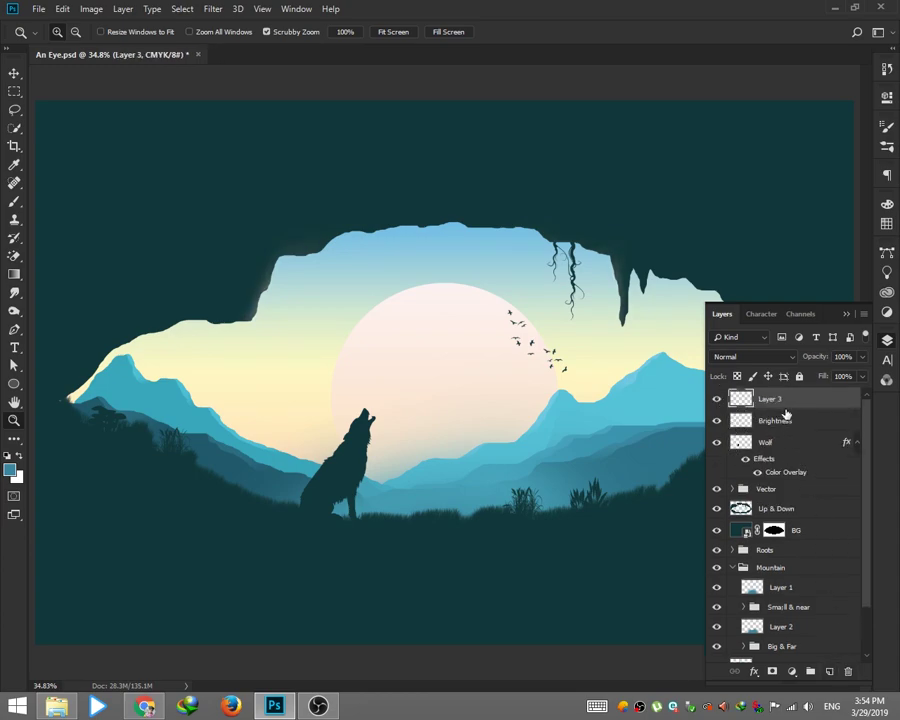
mouse_move(787, 401)
left_mouse_down()
mouse_move(836, 552)
mouse_move(854, 540)
mouse_move(826, 558)
left_mouse_up()
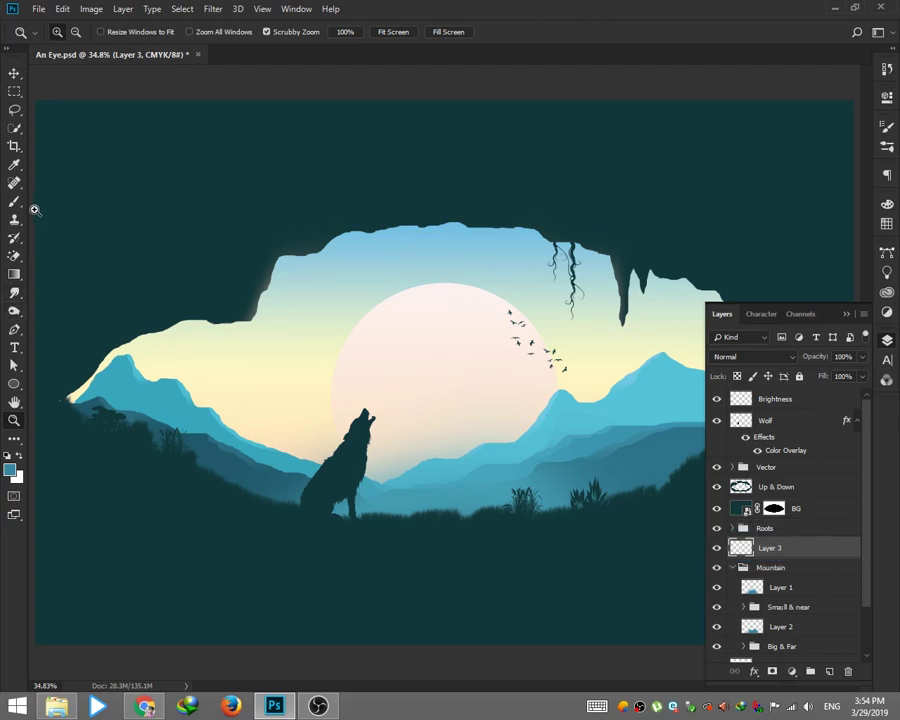
key("b")
key("x")
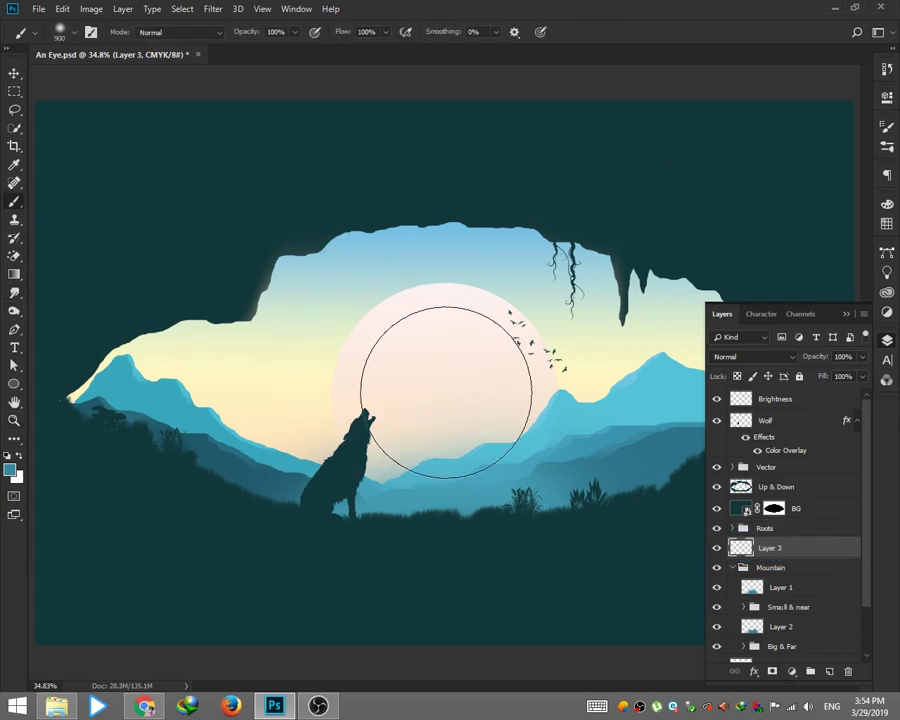
left_click(440, 385)
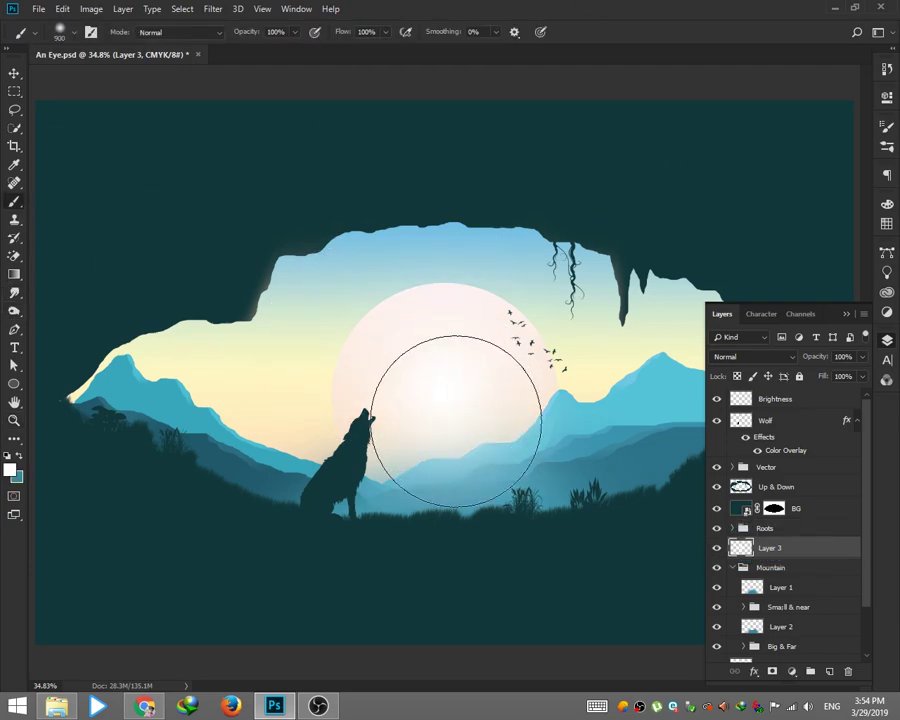
Enlarge the glow to about 167% and set its layer to Soft Light
left_click(14, 73)
key("ctrl+t")
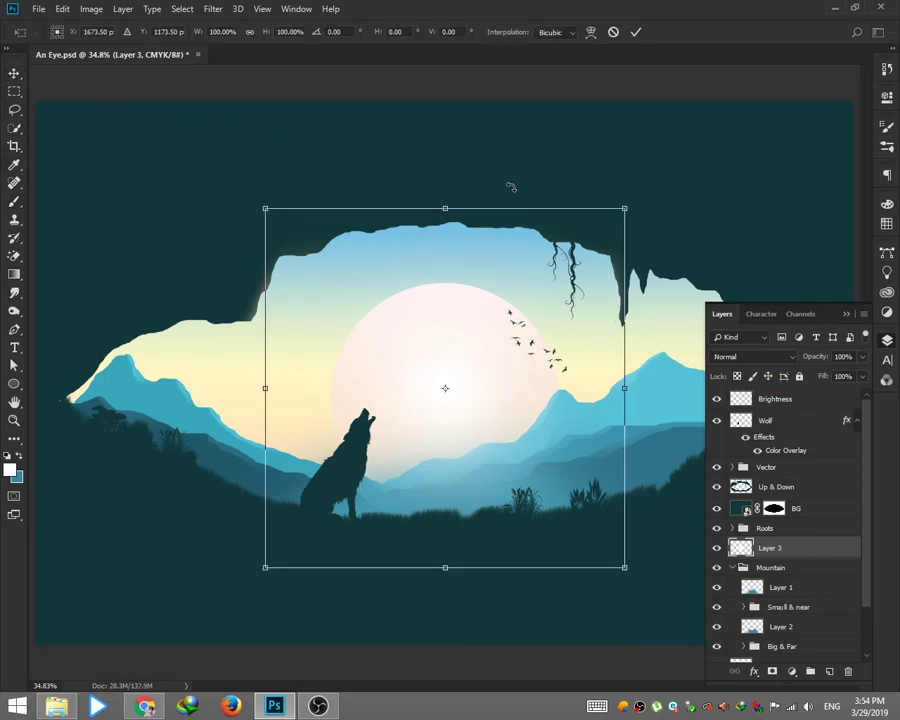
left_click_drag(624, 208, 857, 113)
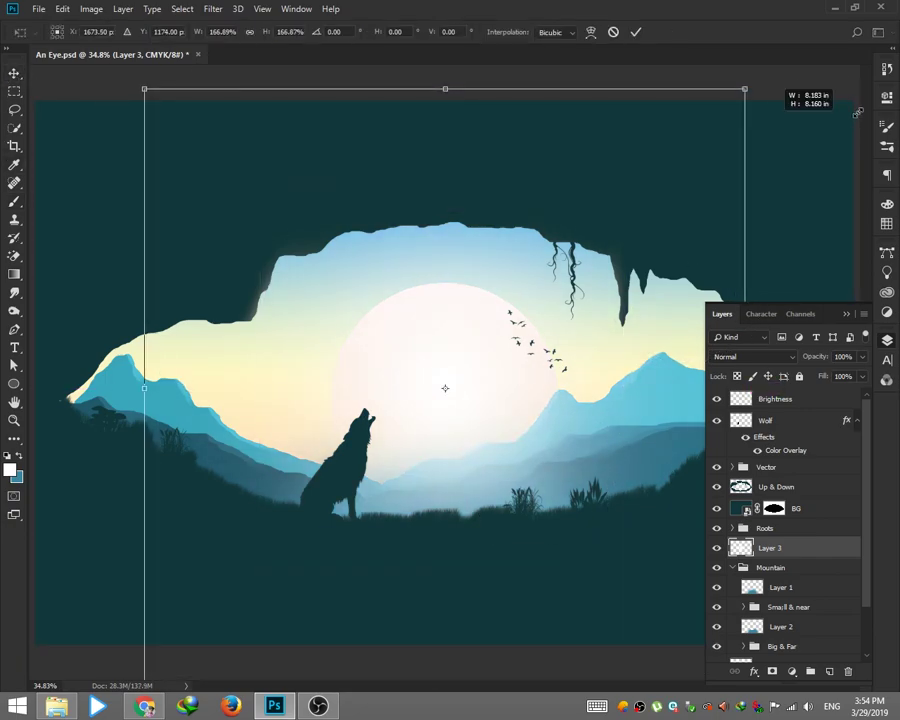
key("Return")
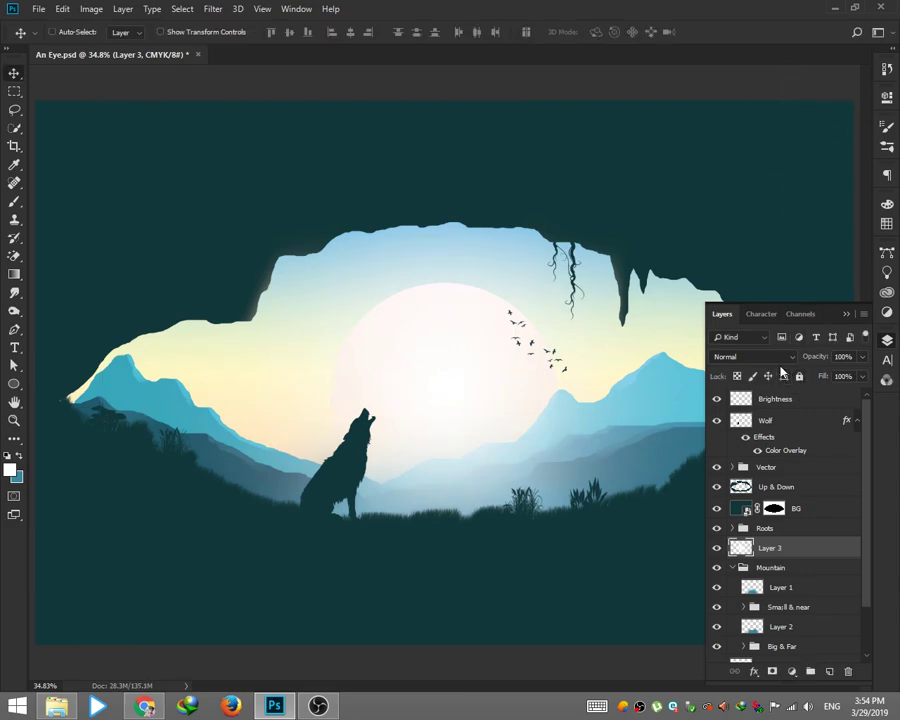
left_click(760, 356)
left_click(745, 538)
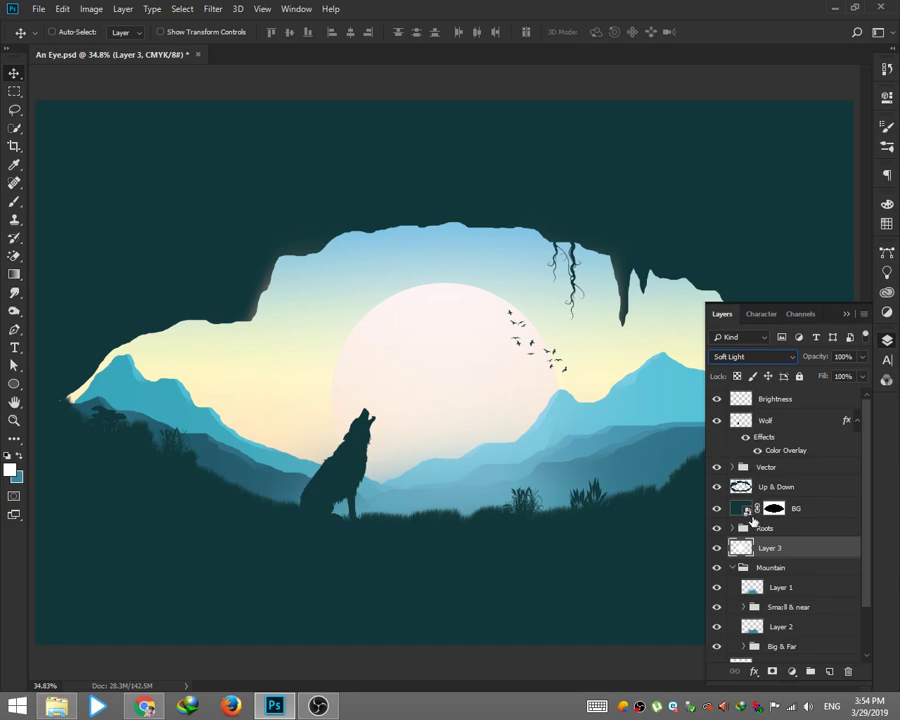
Compare mountain layers by toggling visibility, leaving Layer 1 and Layer 2 hidden
scroll(740, 570, "down", 2)
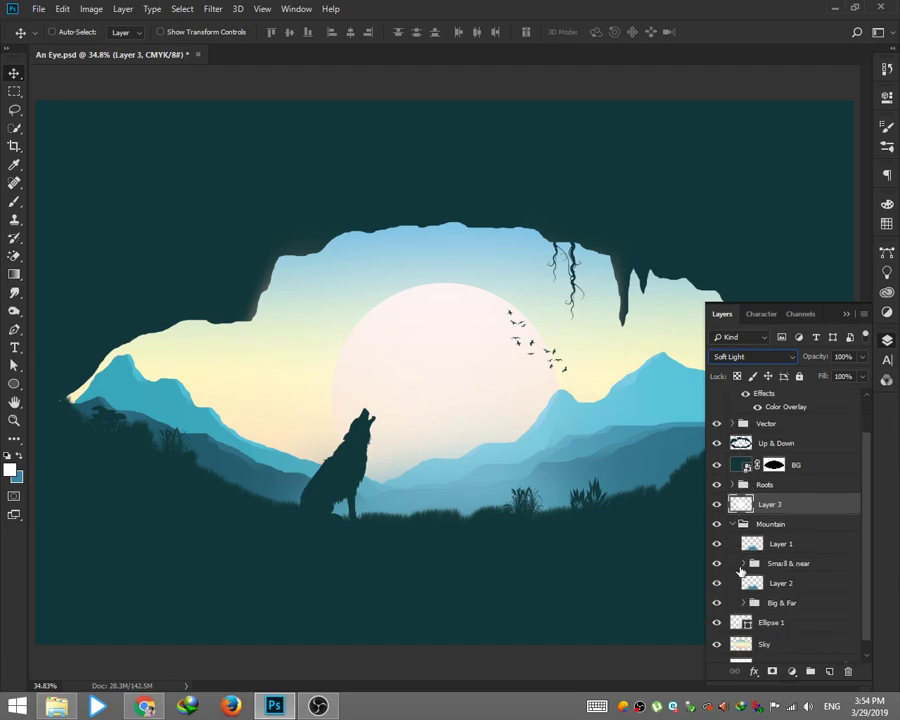
left_click(716, 543)
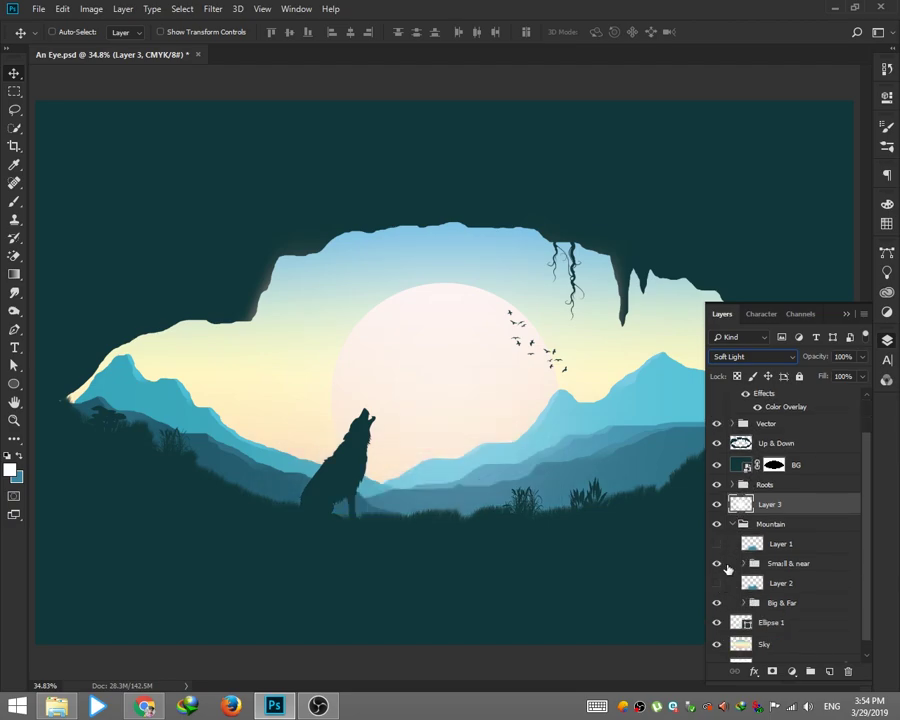
left_click(716, 543)
left_click(716, 602)
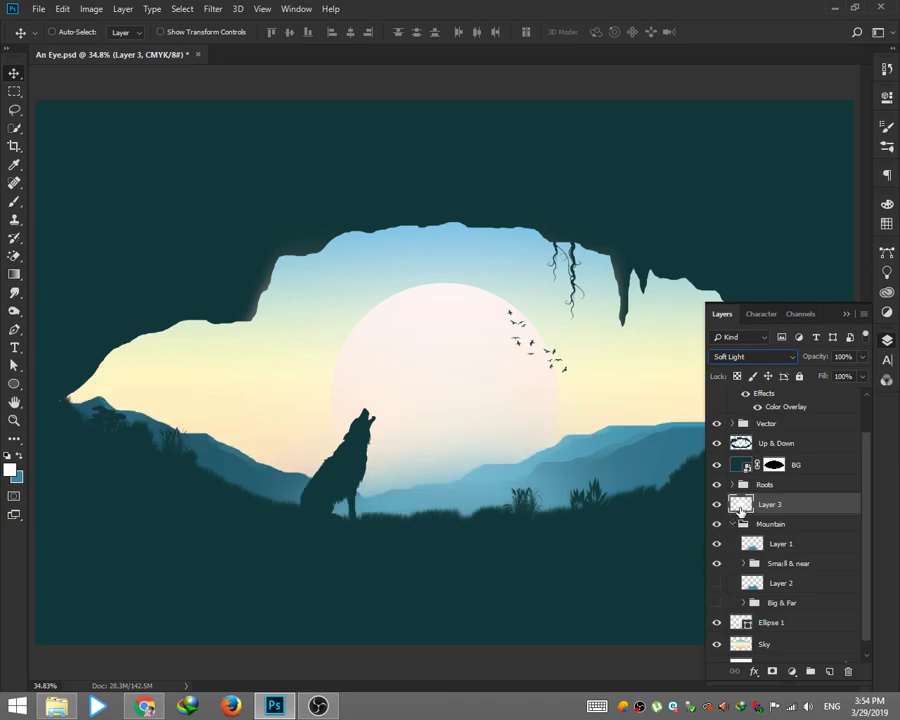
left_click(716, 602)
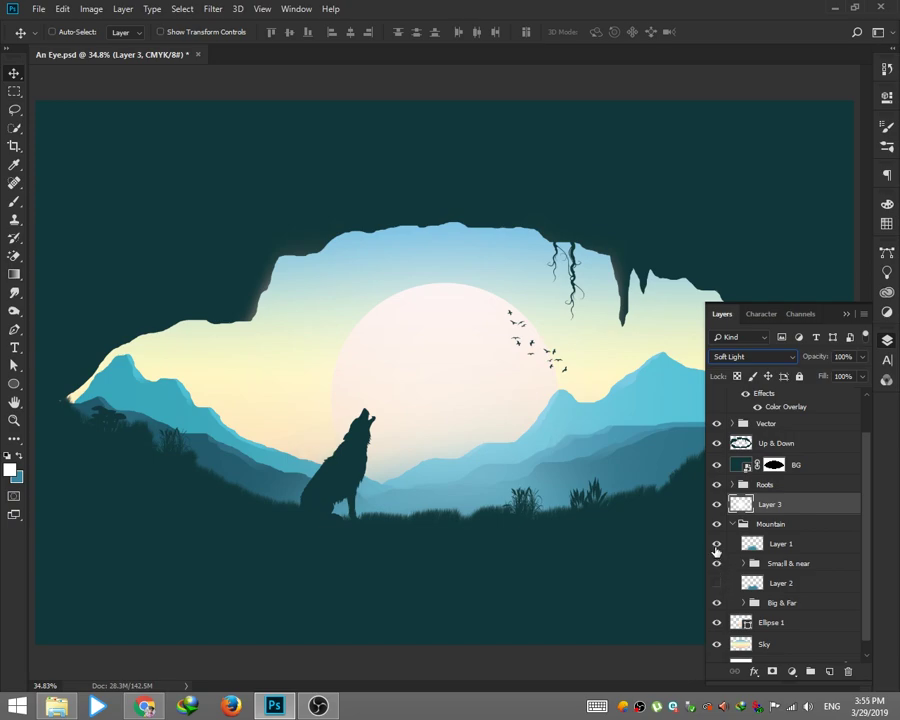
left_click(716, 583)
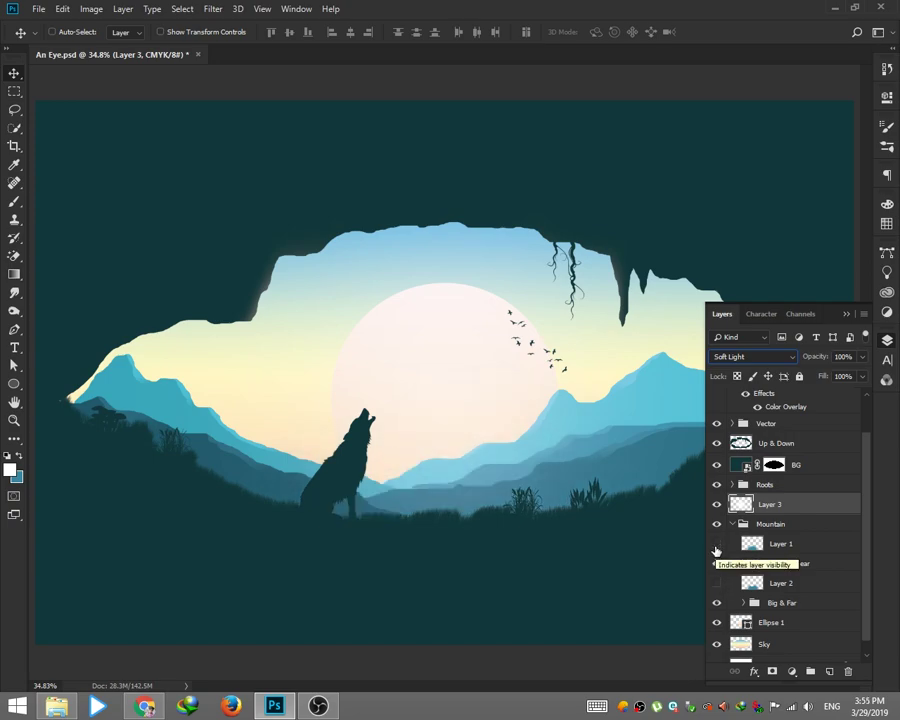
left_click(716, 545)
scroll(789, 451, "up", 2)
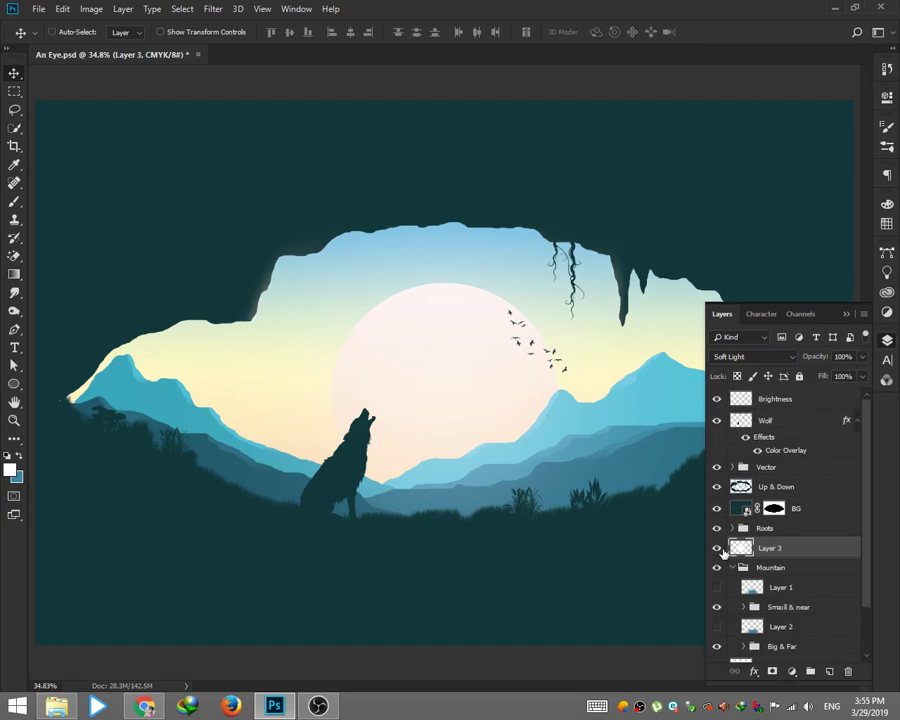
Toggle the glow layer on and off to compare, then show mountain Layer 1
left_click(716, 548)
left_click(716, 548)
left_click(716, 548)
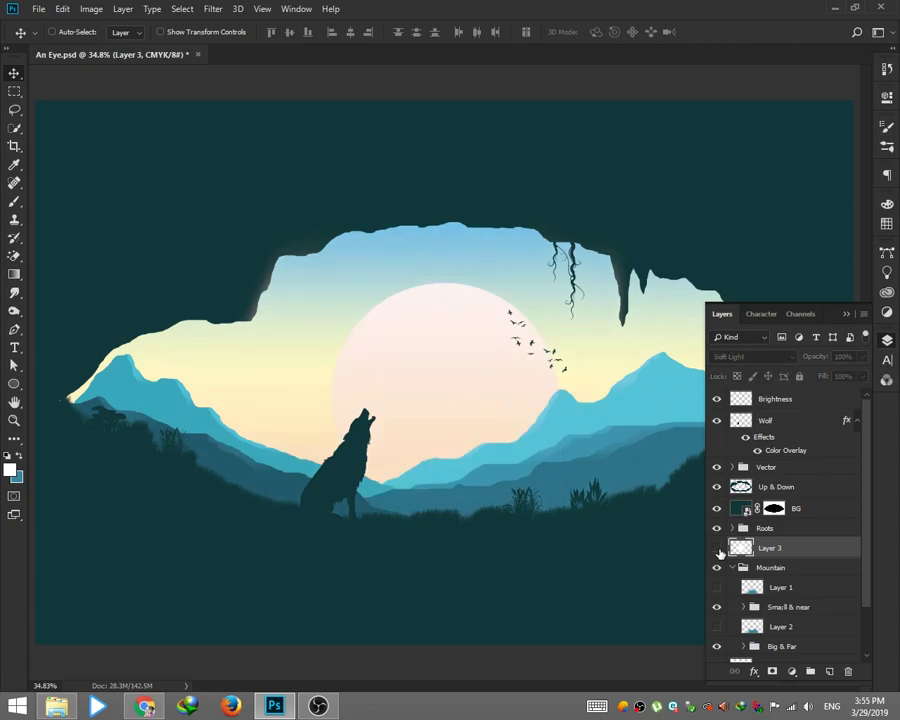
left_click(716, 548)
key("ctrl+minus")
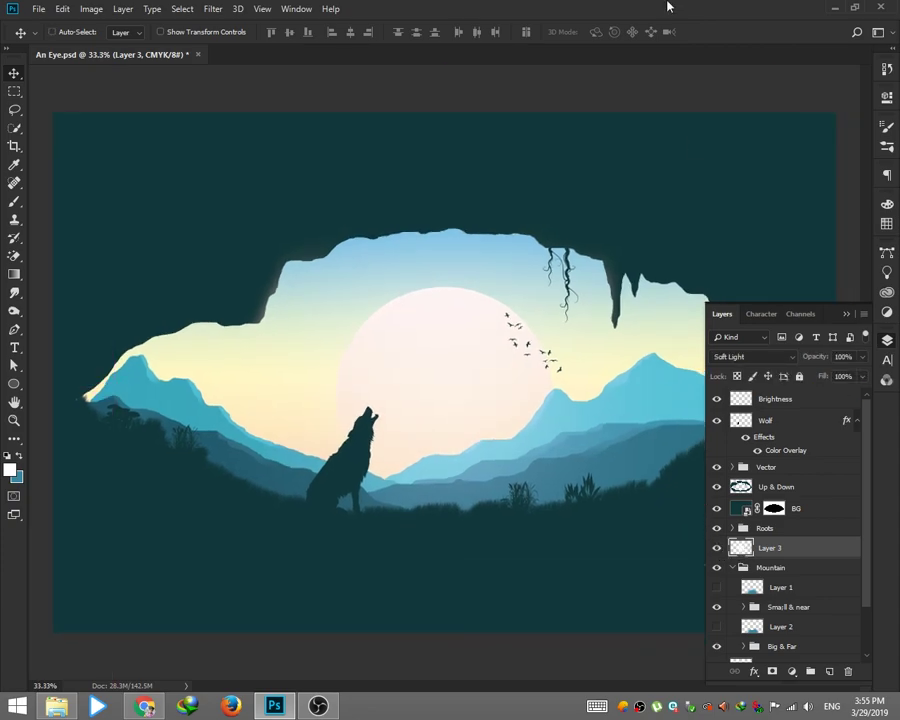
left_click(716, 587)
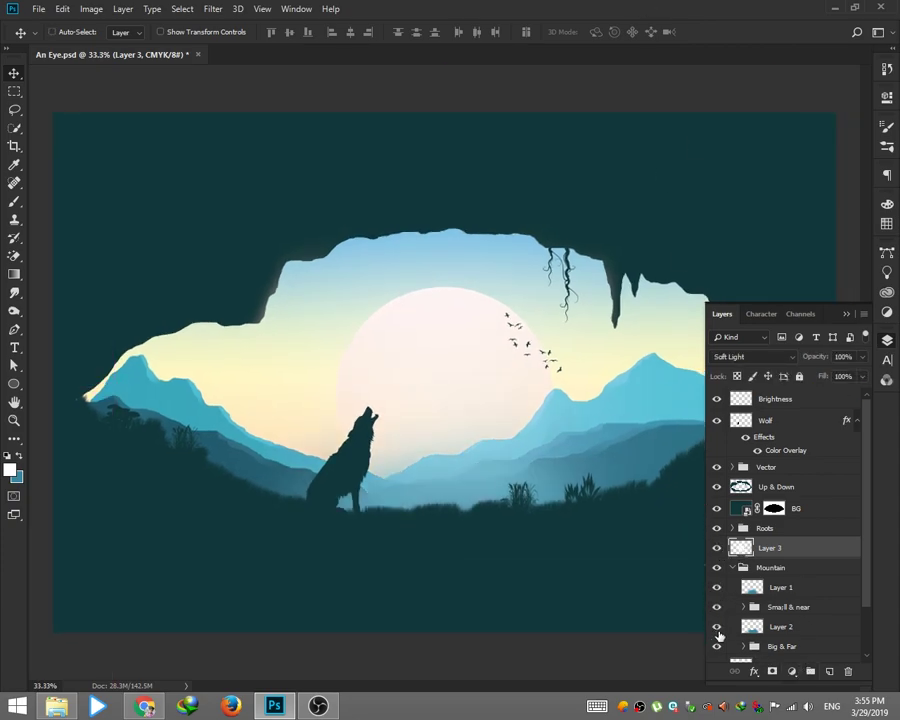
Try Overlay, Hard Light and Soft Light blend modes on mountain Layer 2
left_click(778, 632)
left_click(752, 356)
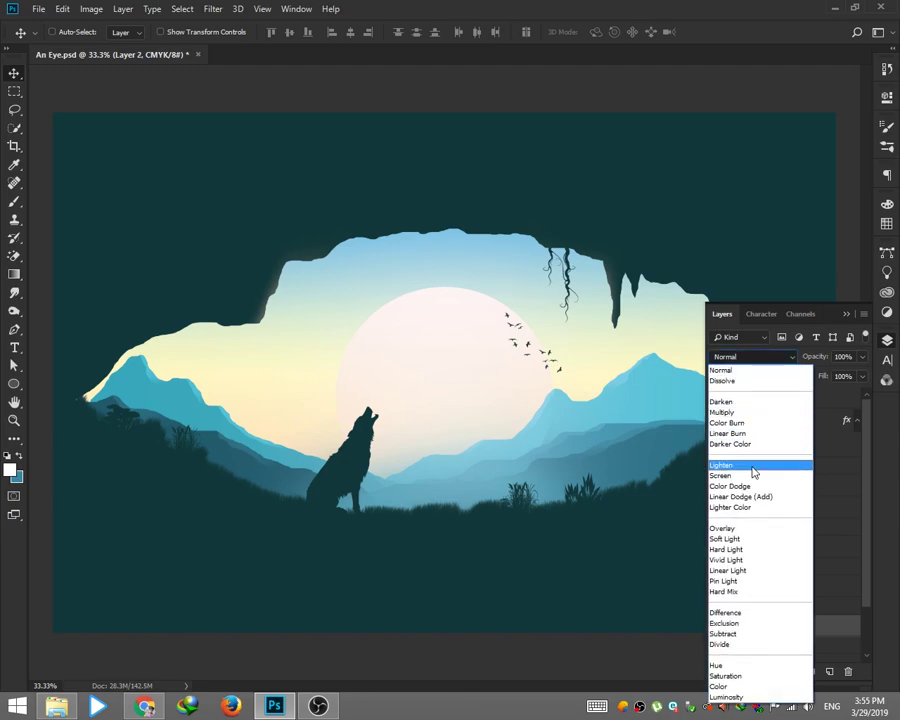
left_click(740, 528)
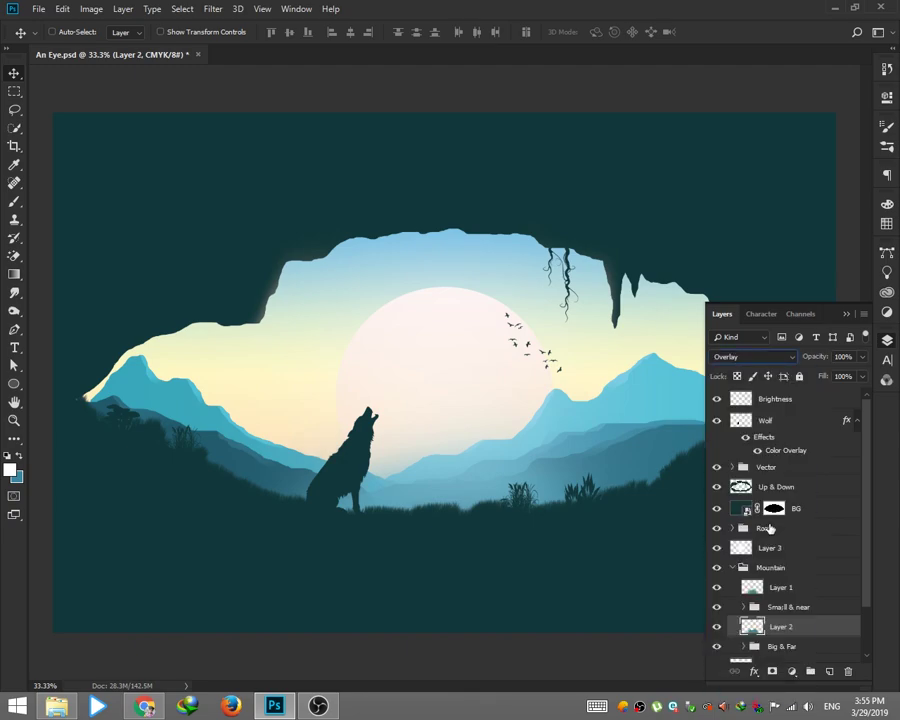
left_click(752, 356)
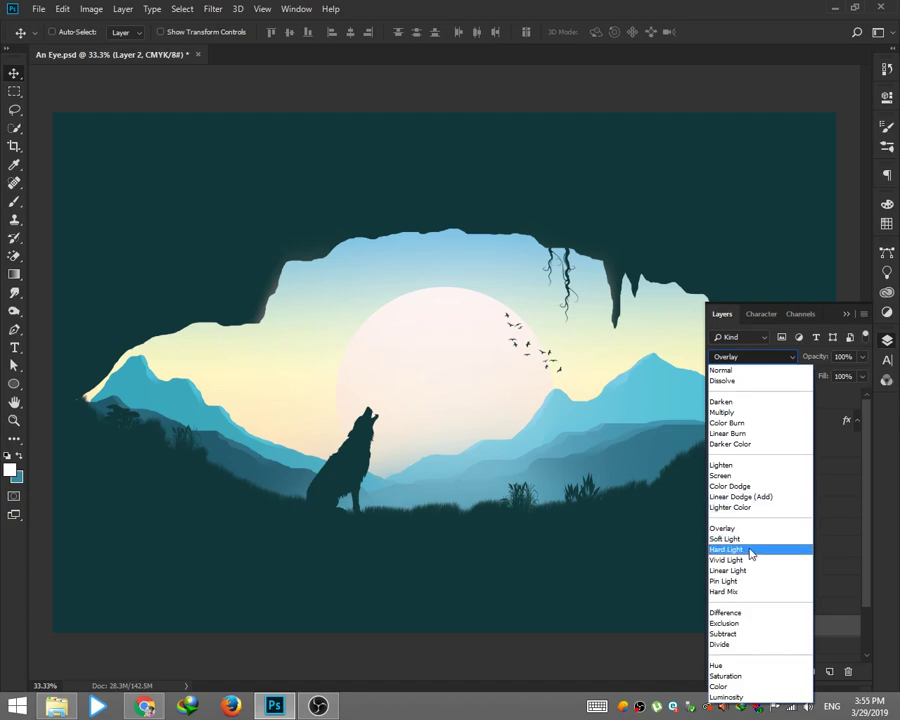
left_click(750, 550)
left_click(745, 356)
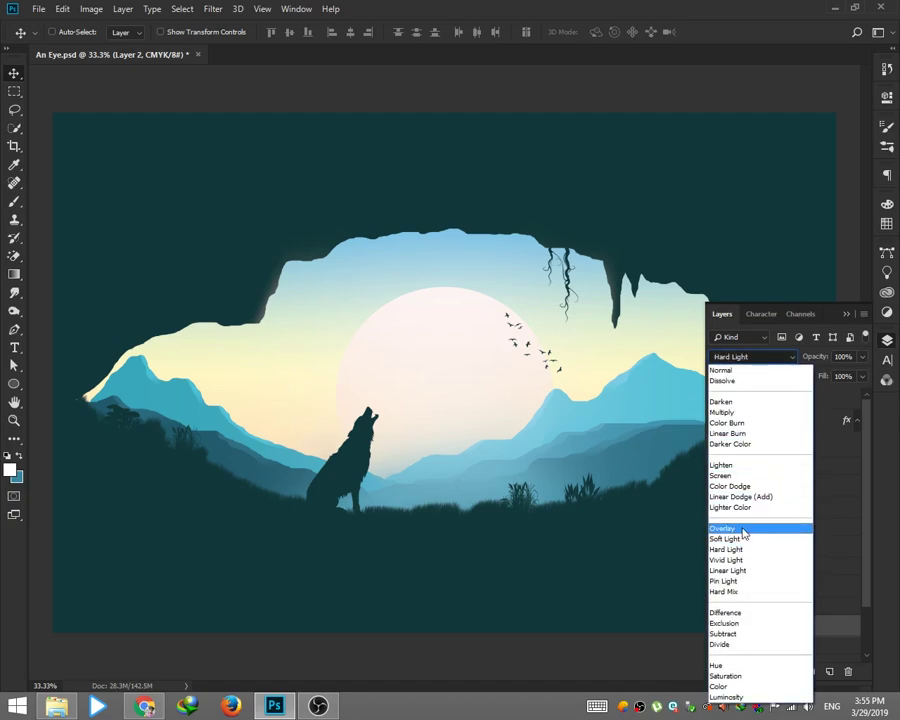
left_click(742, 540)
Hide the sun glow layer and set Layer 2's blend mode to Difference
left_click(716, 548)
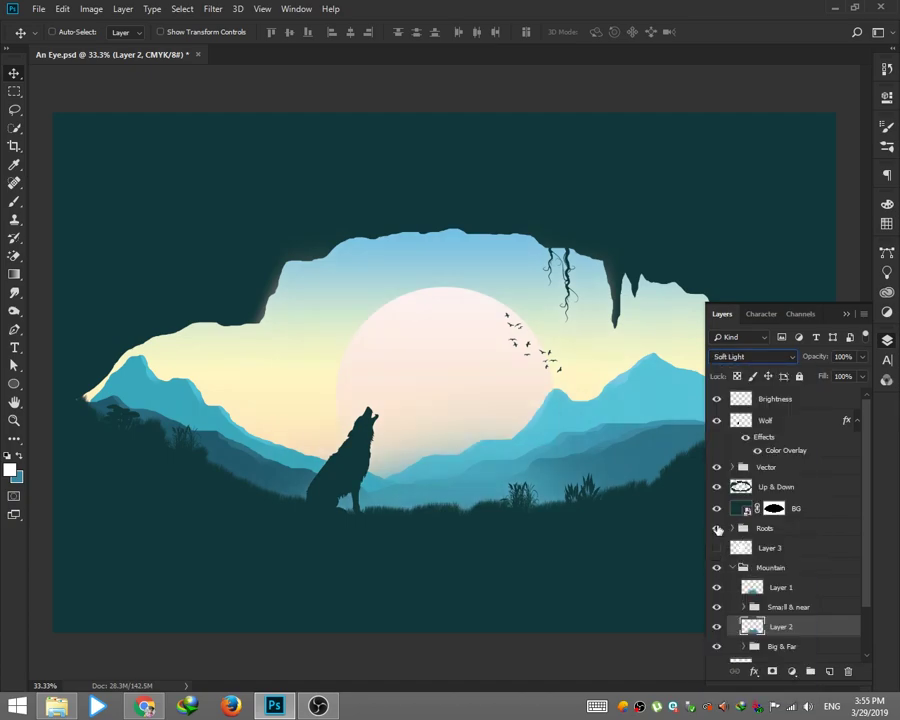
left_click(745, 356)
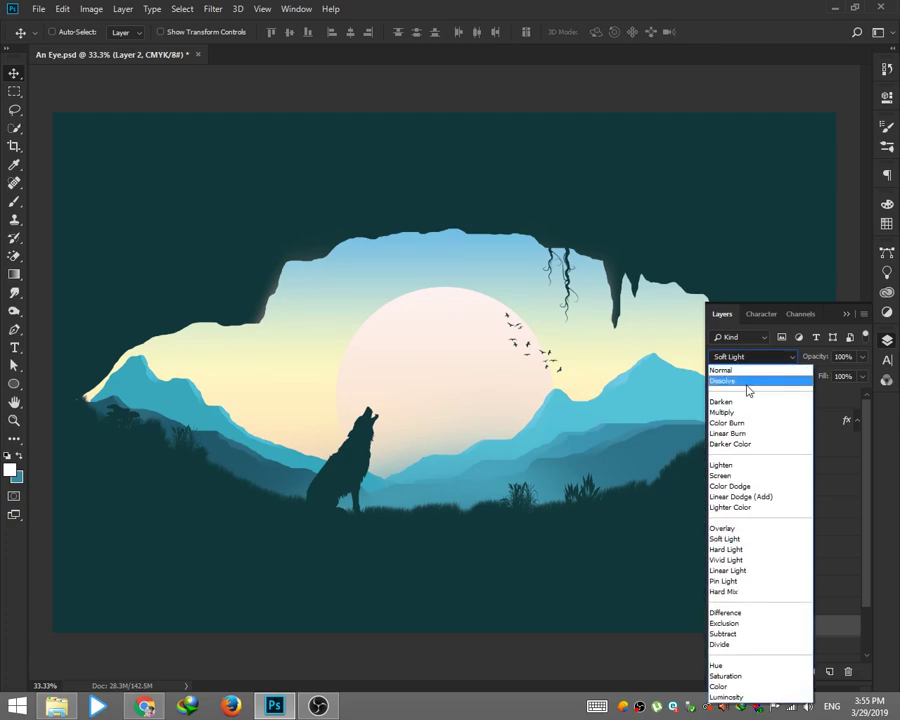
left_click(749, 388)
key("Down")
key("Down")
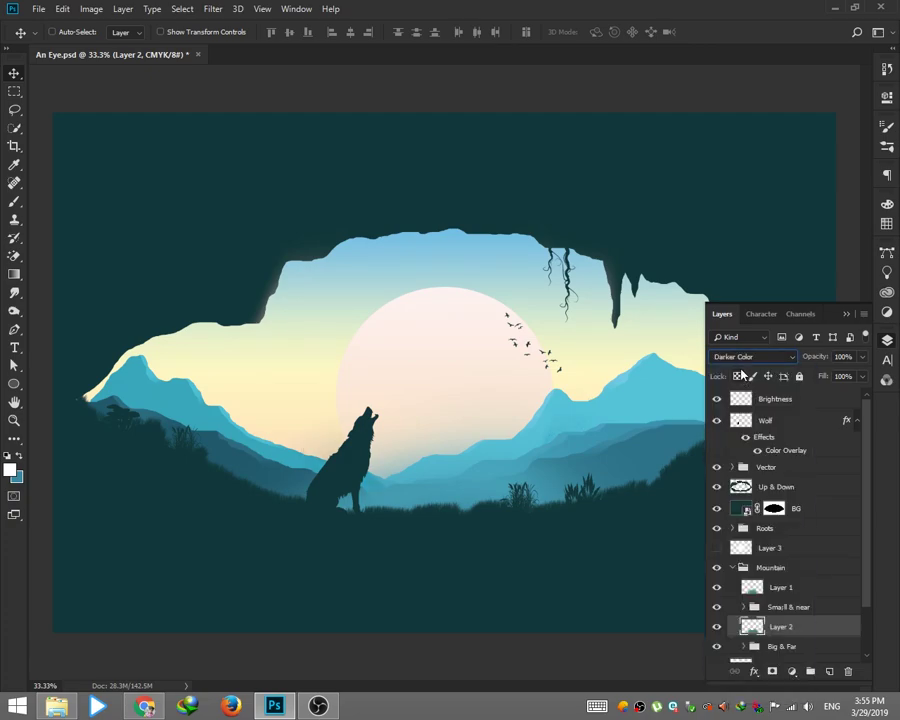
key("Down")
key("Down")
key("Down")
key("Down")
key("Down")
key("Down")
key("Down")
key("Down")
key("Down")
key("Down")
key("Down")
key("Down")
key("Down")
key("Up")
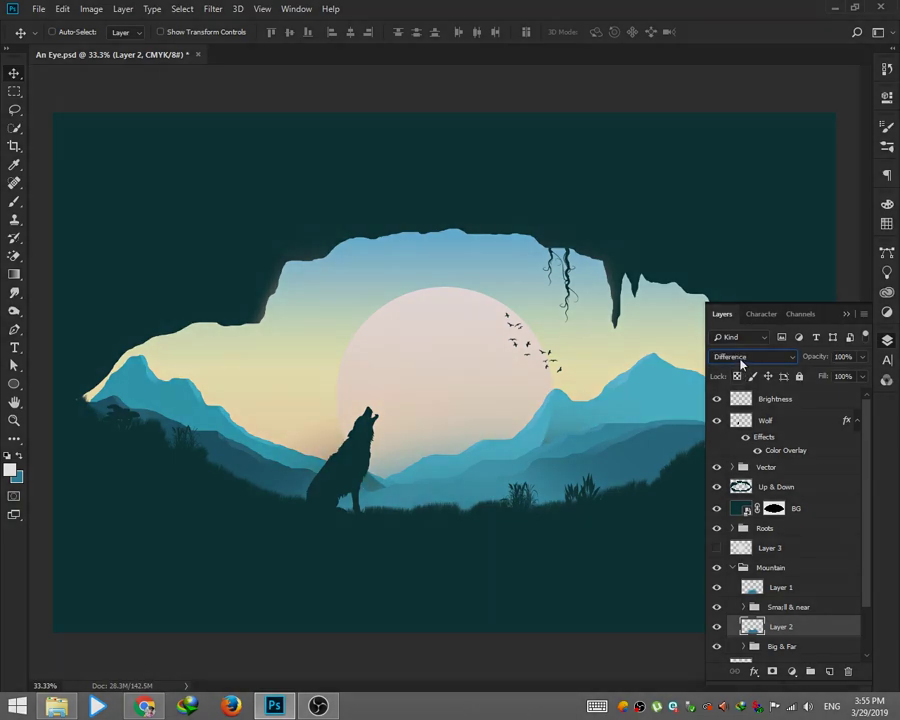
left_click(741, 358)
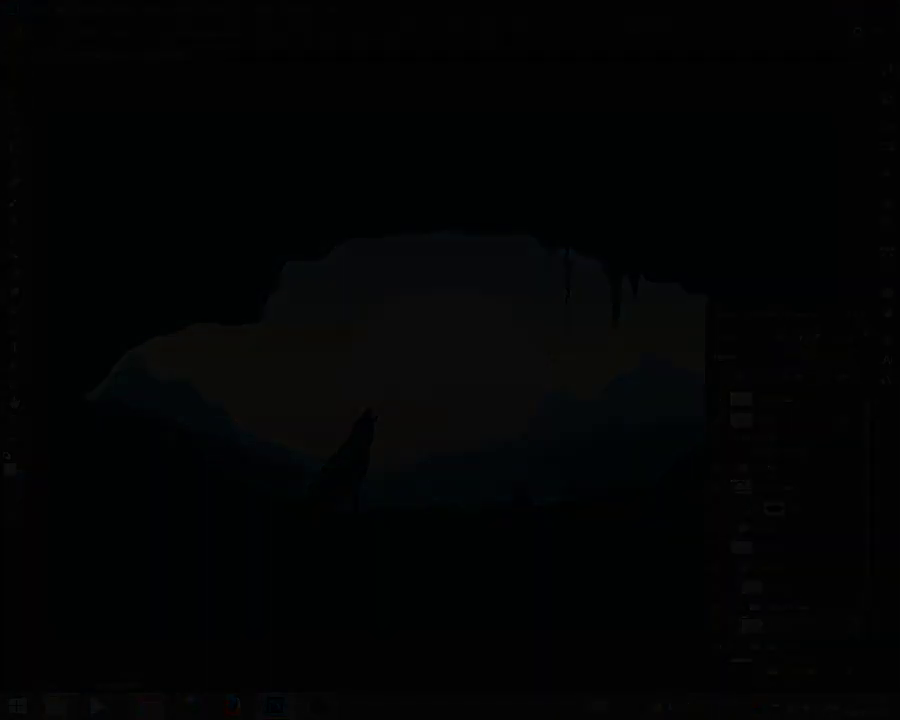